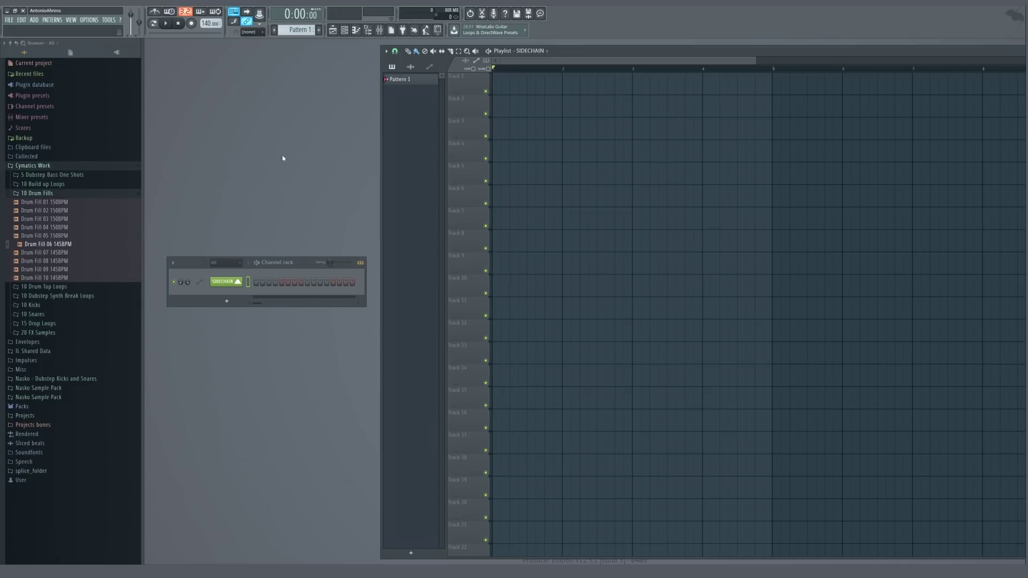
# Collapse the 10 Drum Fills folder in the browser and reposition the Channel rack in the empty workspace
pyautogui.moveTo(307, 264); pyautogui.dragTo(321, 276)
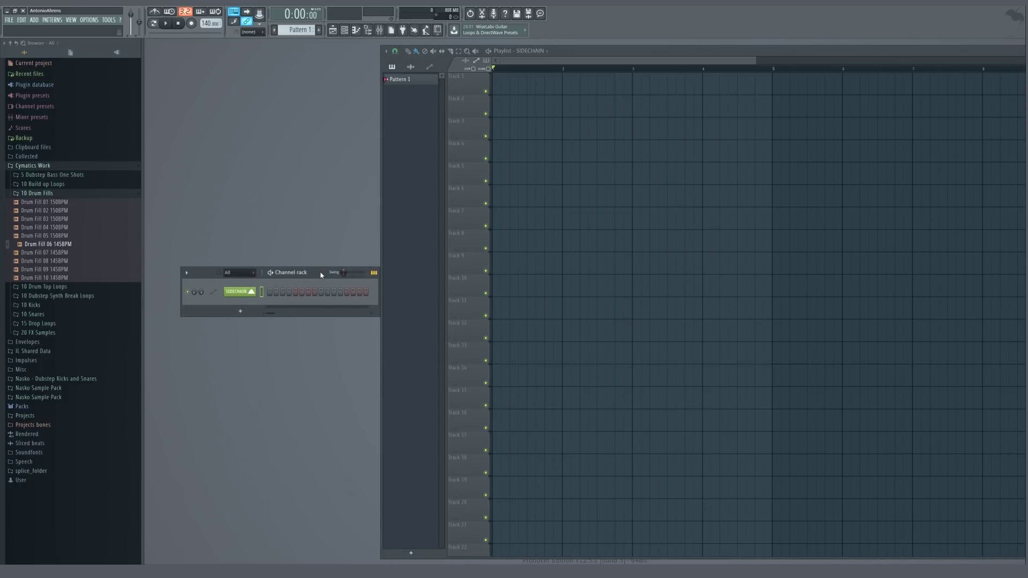
pyautogui.click(45, 194)
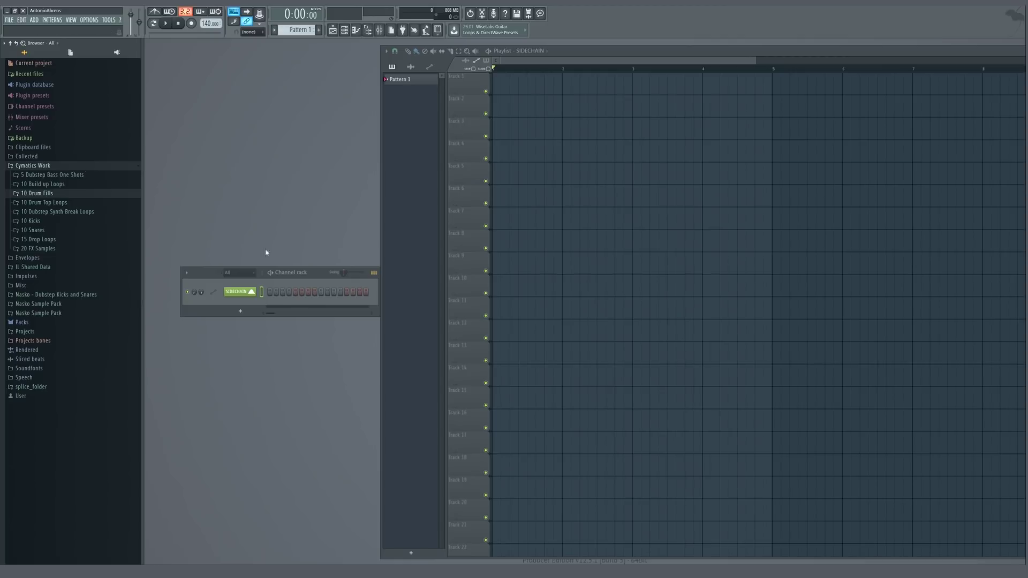
pyautogui.moveTo(315, 273); pyautogui.dragTo(308, 244)
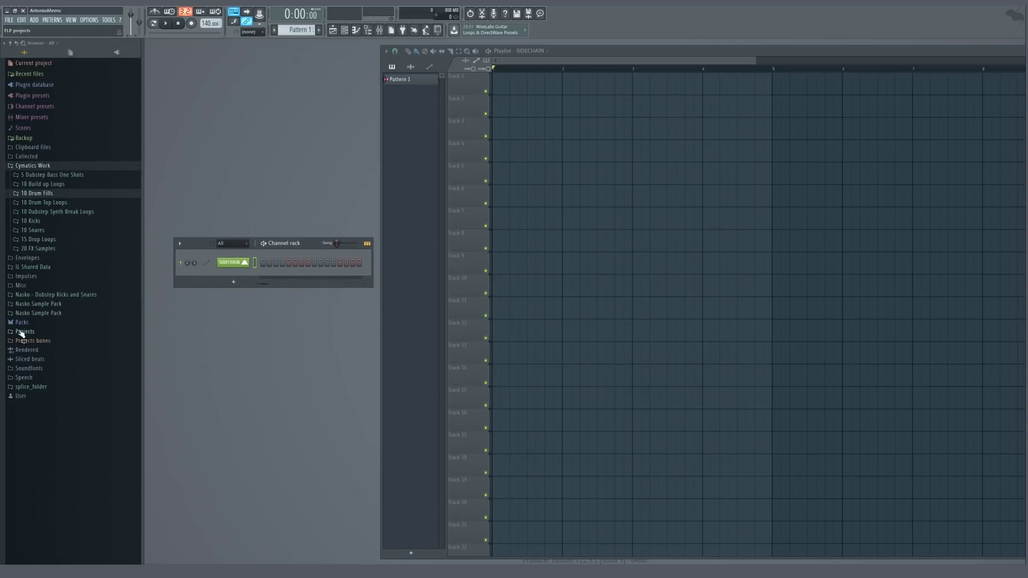
# Open Packs, collapse the Snares folder of Cymatics Future Bass Drums Vol 1 and expand its Kicks folder
pyautogui.click(42, 323)
pyautogui.scroll(-10, 64, 309)
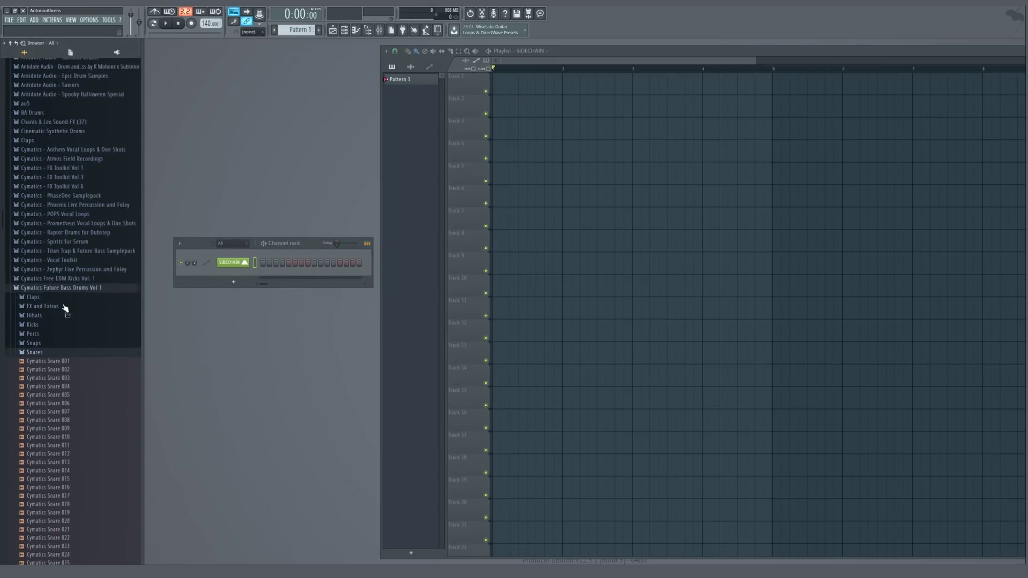
pyautogui.click(35, 234)
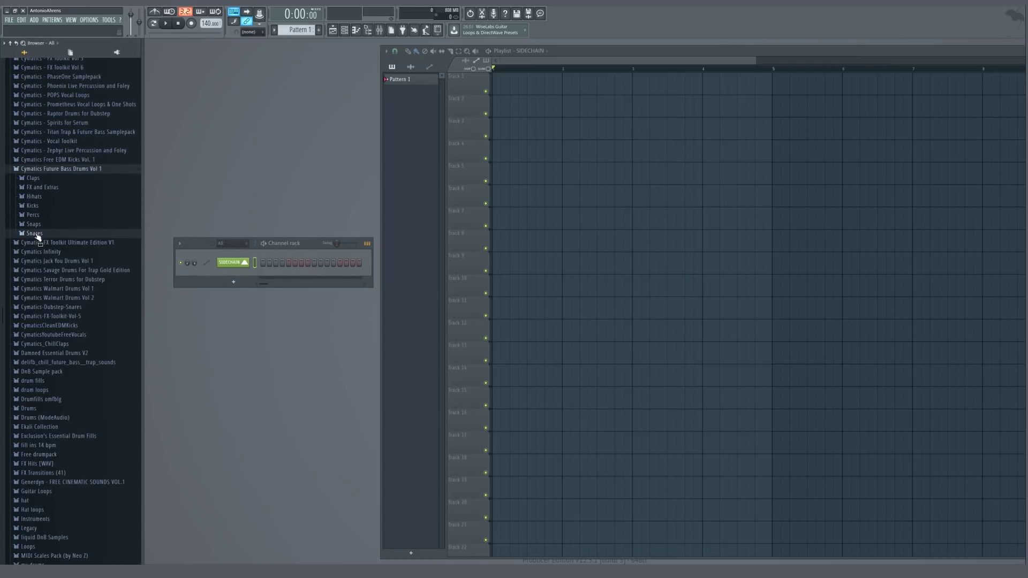
pyautogui.click(34, 207)
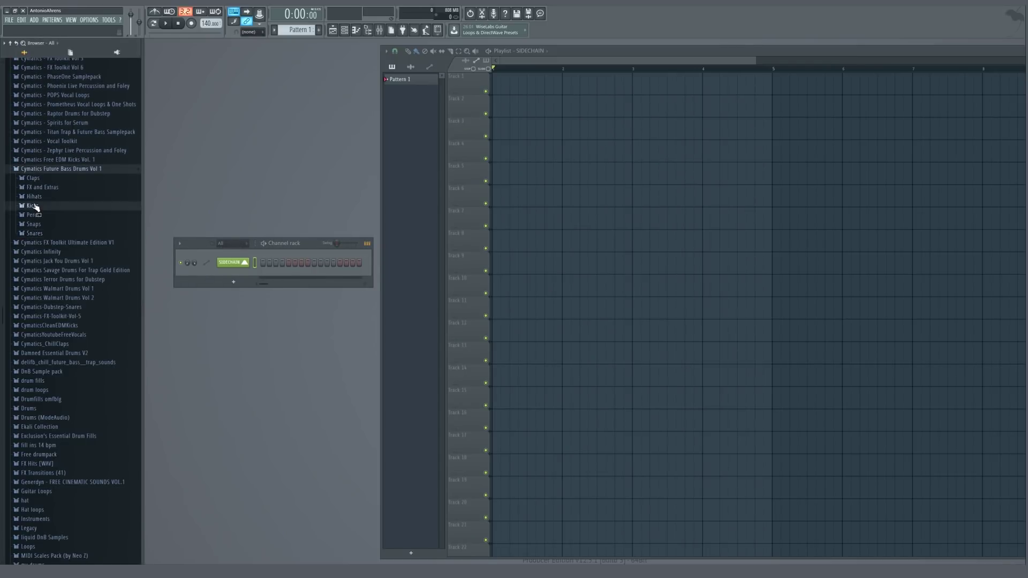
pyautogui.scroll(-15, 55, 240)
pyautogui.scroll(3, 69, 295)
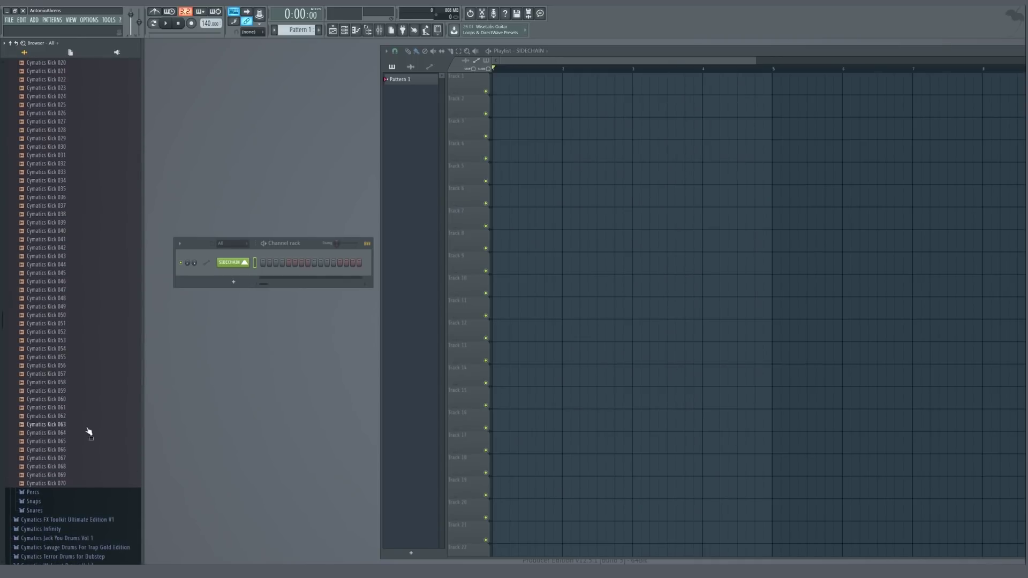
# Audition the kick samples and place Cymatics Kick 035 at the start of Track 1 in the Playlist
pyautogui.moveTo(66, 485); pyautogui.dragTo(64, 190)
pyautogui.moveTo(304, 153); pyautogui.dragTo(496, 91)
pyautogui.scroll(2, 54, 197)
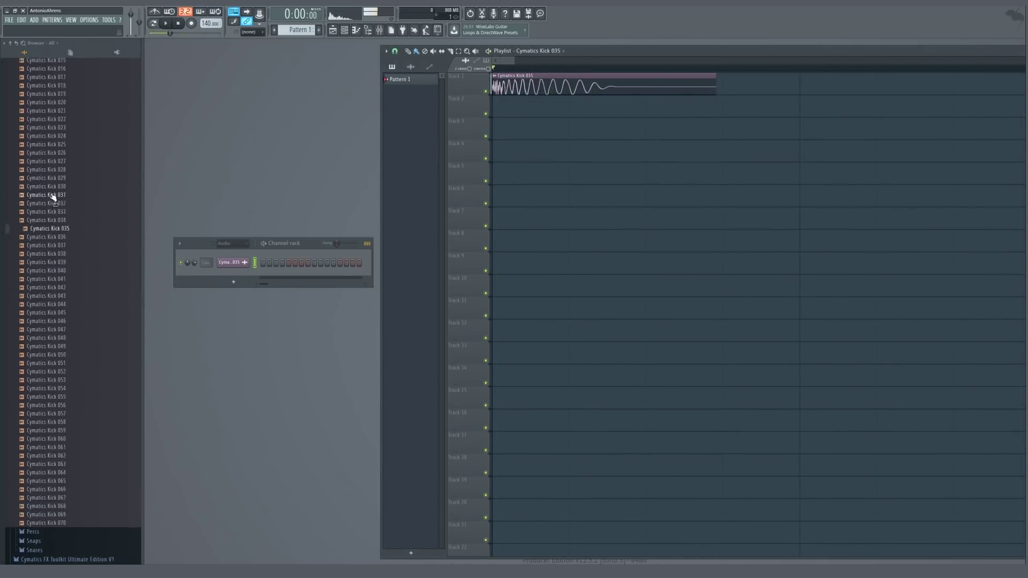
# Collapse the Kicks folder and expand the Snares folder of the Future Bass pack
pyautogui.scroll(5, 53, 196)
pyautogui.click(32, 232)
pyautogui.click(38, 258)
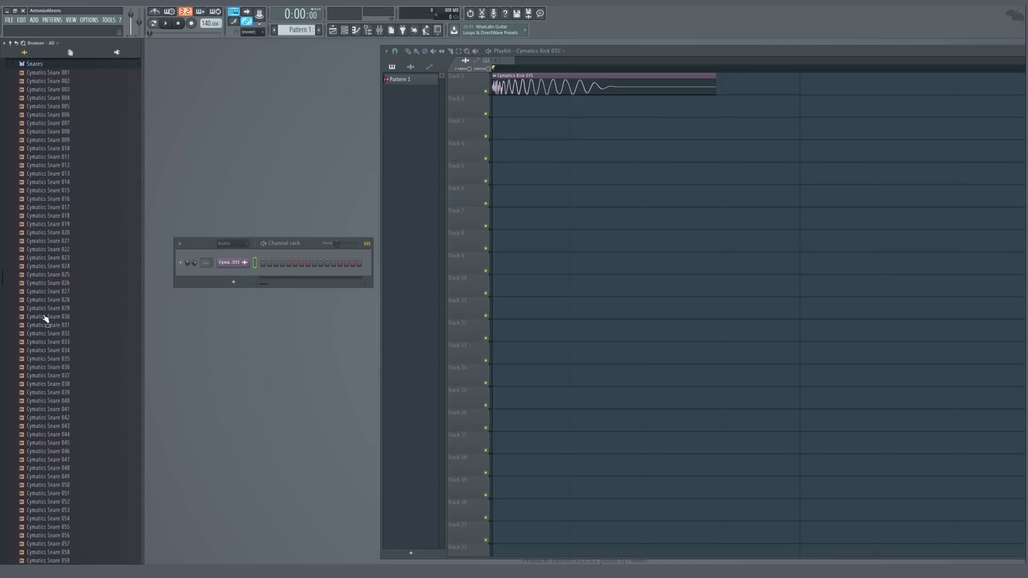
# Audition snare samples from 046 to 053 and place Cymatics Snare 052 on Track 2 at the second beat
pyautogui.scroll(-3, 52, 349)
pyautogui.click(59, 365)
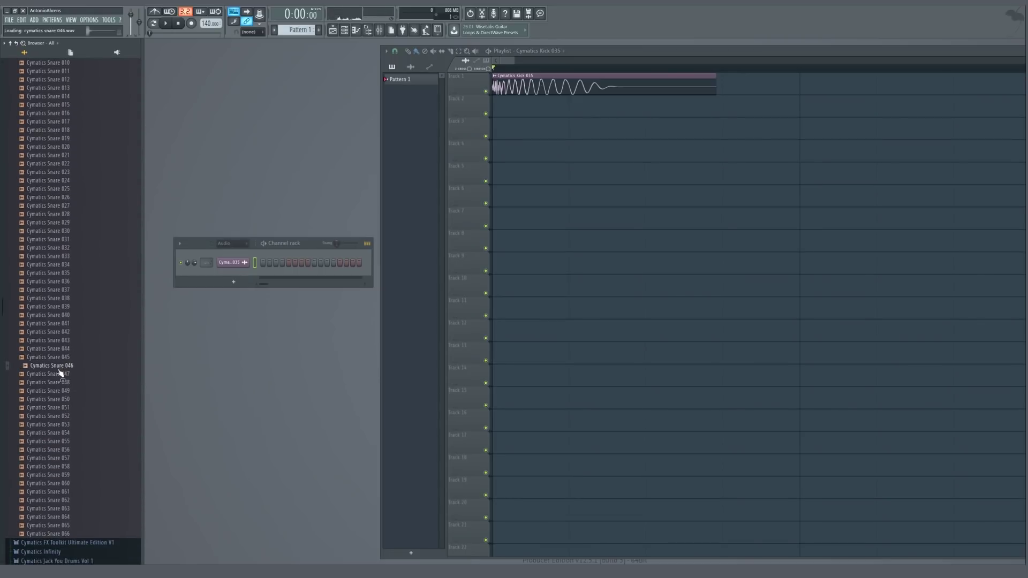
pyautogui.scroll(-3, 514, 268)
pyautogui.click(65, 384)
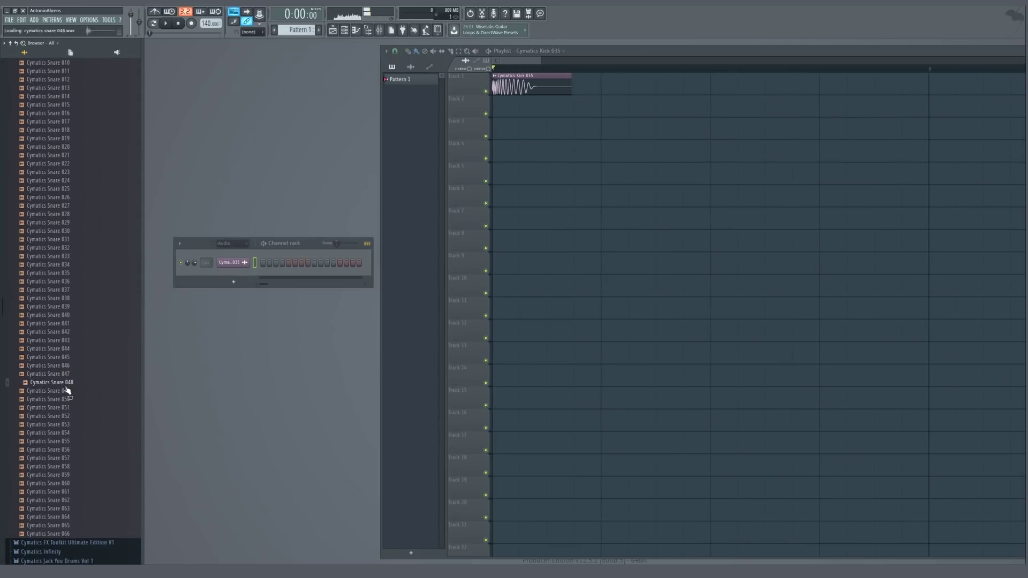
pyautogui.click(63, 393)
pyautogui.click(62, 401)
pyautogui.click(63, 408)
pyautogui.click(60, 416)
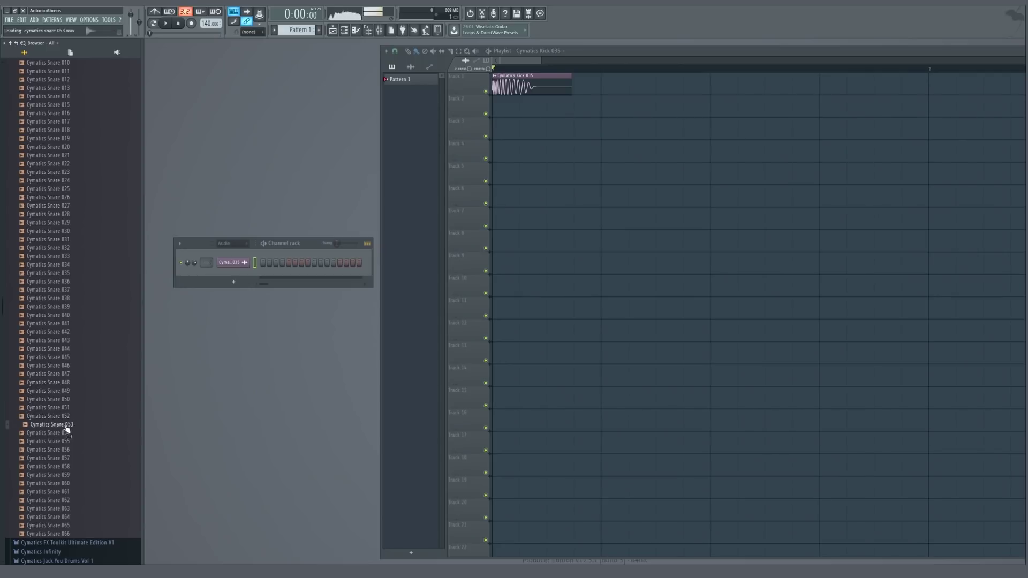
pyautogui.click(52, 424)
pyautogui.moveTo(58, 418); pyautogui.dragTo(602, 105)
# Audition more snares for layering and place Cymatics Snare 042 on Track 3, aligned with the Snare 052 clip
pyautogui.click(59, 459)
pyautogui.click(58, 449)
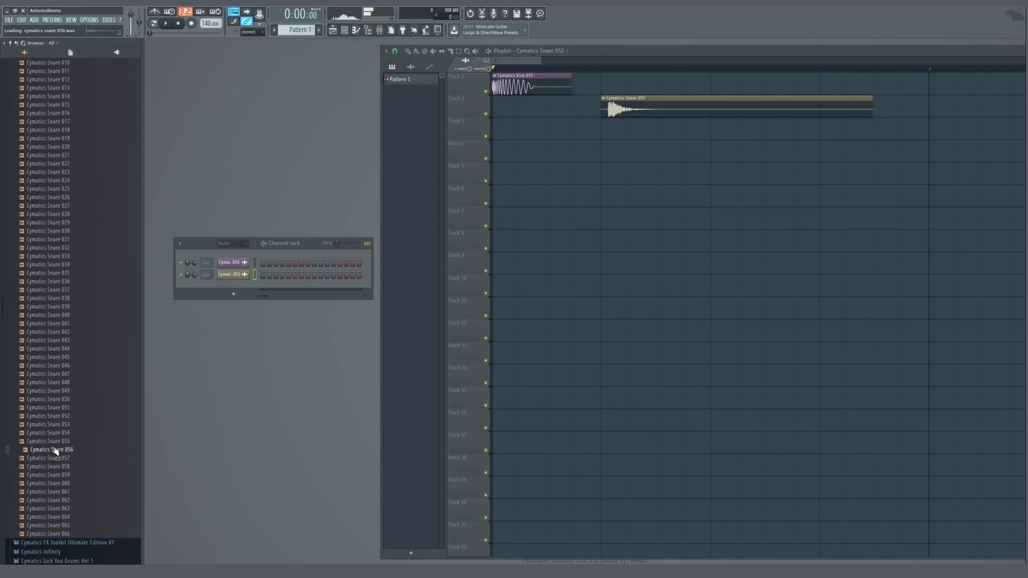
pyautogui.click(57, 442)
pyautogui.click(57, 434)
pyautogui.click(59, 484)
pyautogui.click(58, 467)
pyautogui.click(56, 459)
pyautogui.click(57, 451)
pyautogui.click(58, 441)
pyautogui.click(60, 416)
pyautogui.click(61, 399)
pyautogui.click(59, 391)
pyautogui.click(58, 382)
pyautogui.click(57, 373)
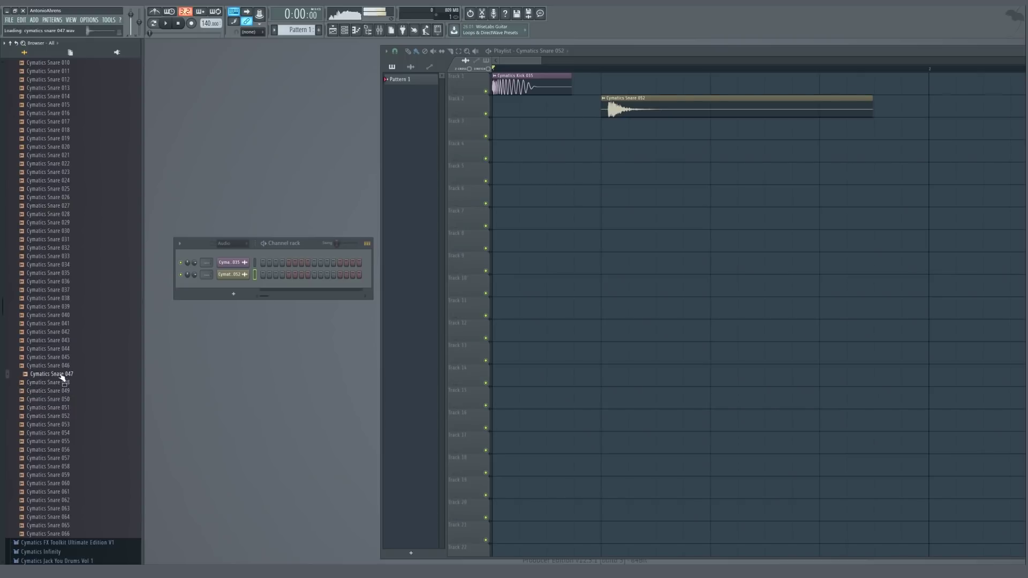
pyautogui.click(54, 357)
pyautogui.click(54, 366)
pyautogui.click(54, 374)
pyautogui.click(56, 349)
pyautogui.click(59, 333)
pyautogui.click(59, 325)
pyautogui.click(59, 340)
pyautogui.moveTo(58, 333); pyautogui.dragTo(606, 131)
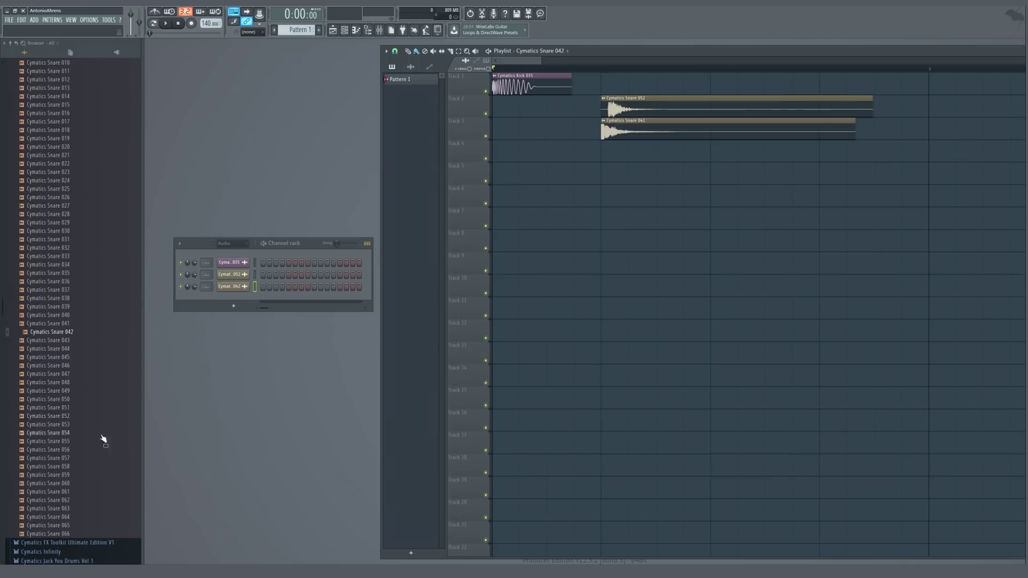
# Audition the last snares in the folder and place Cymatics Snare 062 at the start of Track 4
pyautogui.click(65, 474)
pyautogui.click(65, 483)
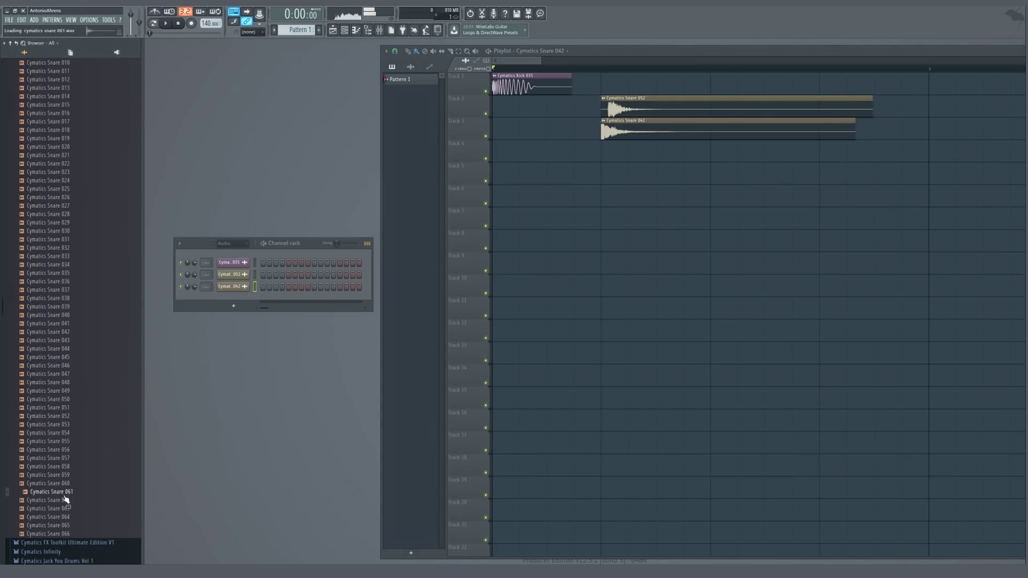
pyautogui.click(65, 500)
pyautogui.click(64, 508)
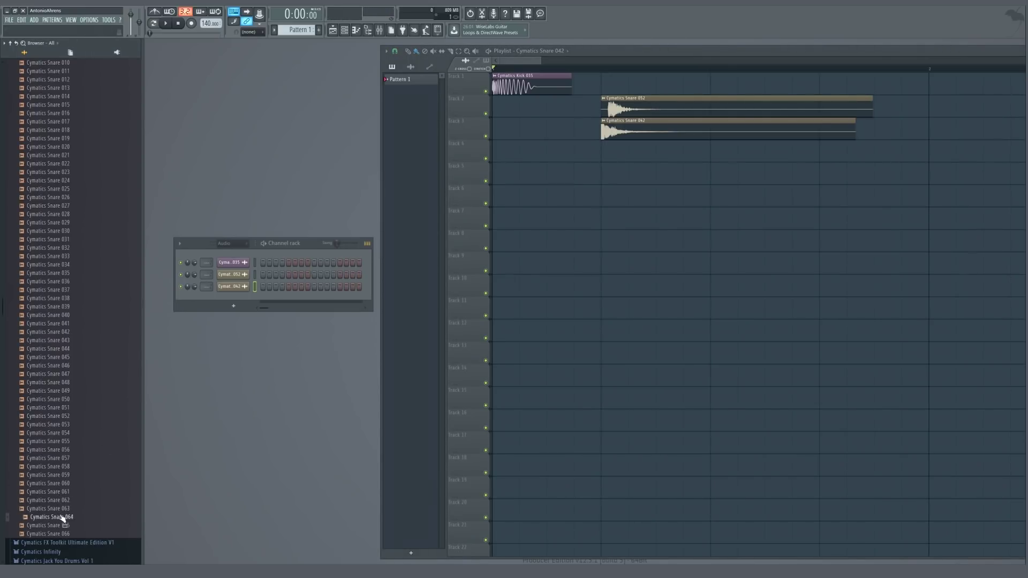
pyautogui.click(60, 526)
pyautogui.click(60, 534)
pyautogui.click(59, 493)
pyautogui.click(57, 501)
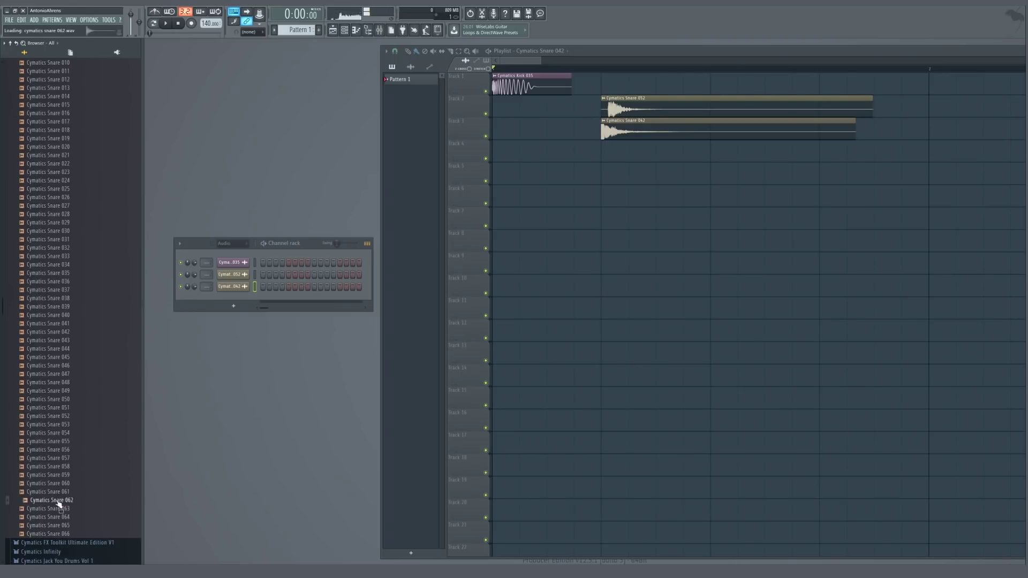
pyautogui.moveTo(52, 502); pyautogui.dragTo(530, 151)
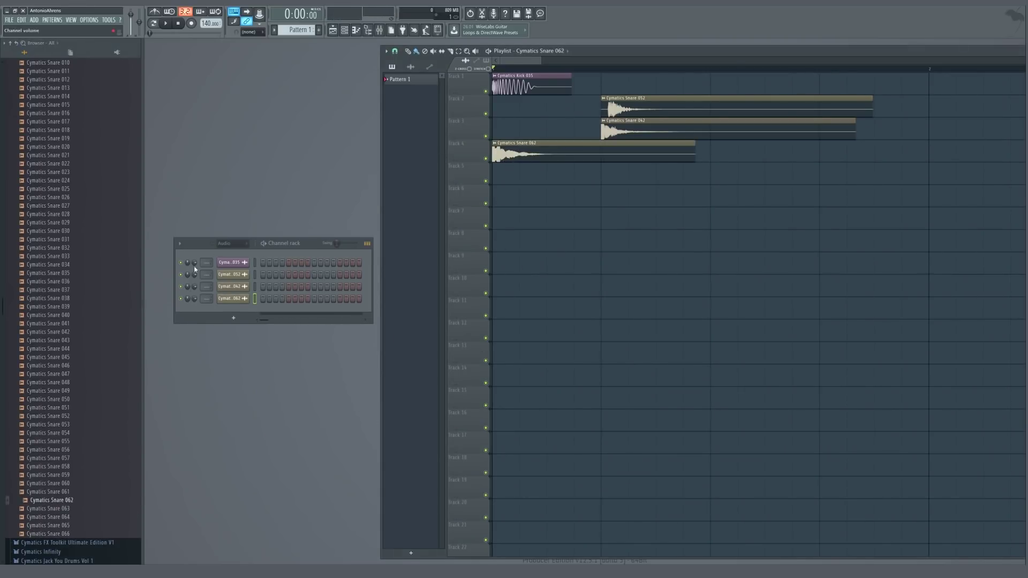
# Route the Cymatics Snare 062 channel to mixer Insert 3 and load Fruity Reeverb 2 in its first effect slot
pyautogui.moveTo(206, 299); pyautogui.dragTo(206, 290)
pyautogui.press('F9')
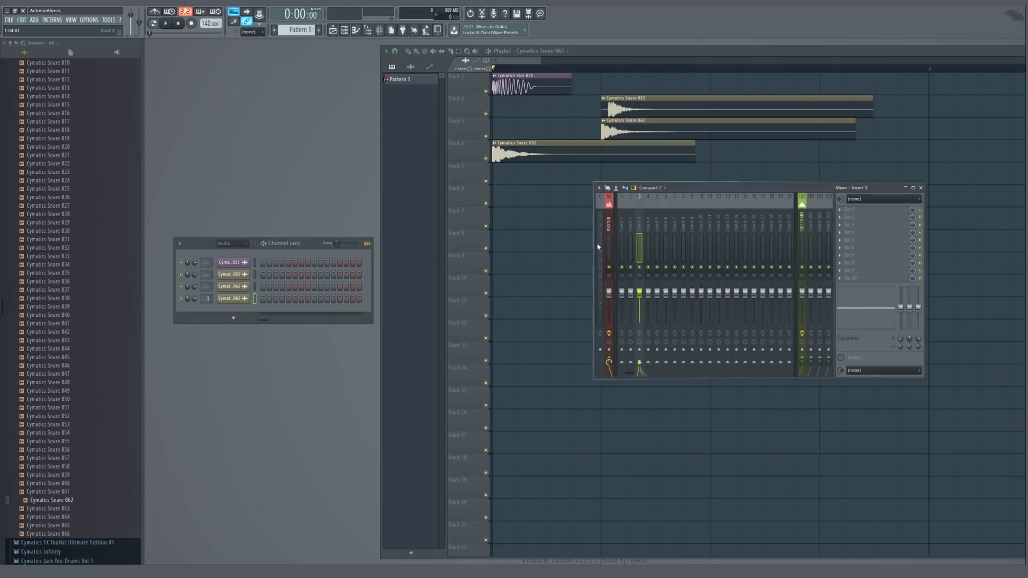
pyautogui.click(878, 209)
pyautogui.click(741, 365)
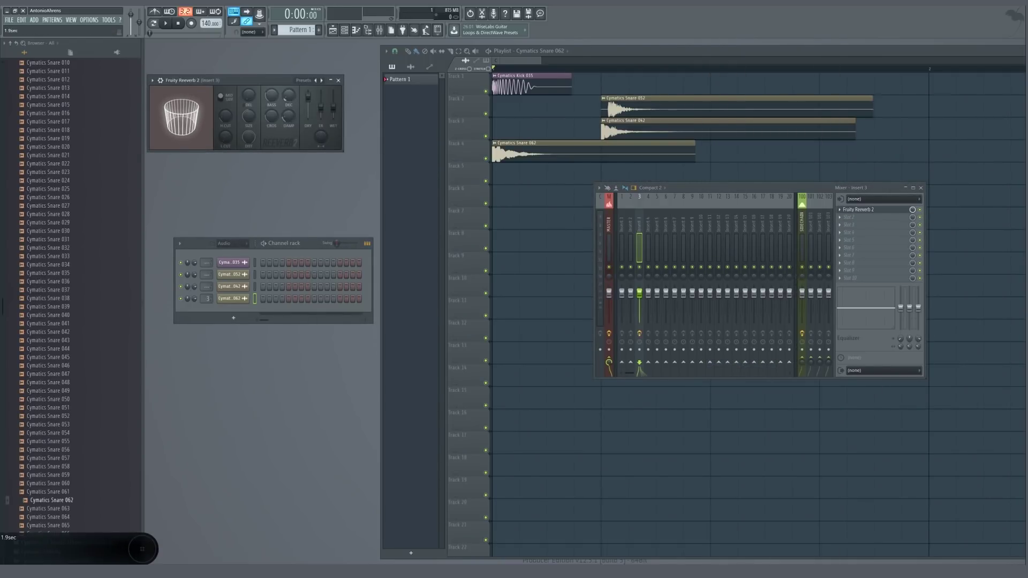
# Load Edison in the first effect slot of the Master track and place its window below the reverb
pyautogui.click(609, 223)
pyautogui.click(869, 210)
pyautogui.moveTo(295, 103); pyautogui.dragTo(302, 221)
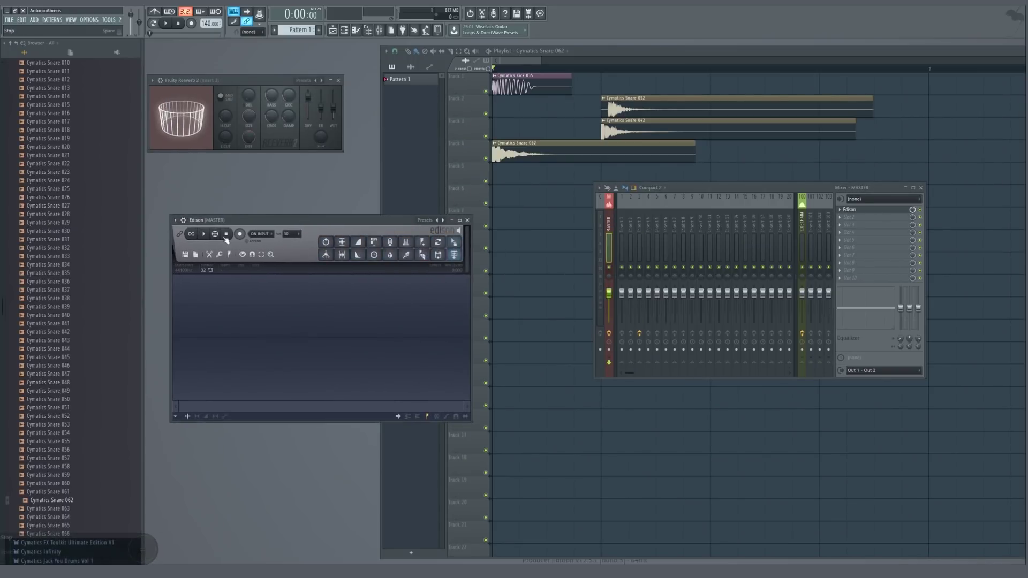
# Solo Track 4 and record the reverberated Cymatics Snare 062 with its full tail into Edison
pyautogui.rightClick(485, 158)
pyautogui.press('space')
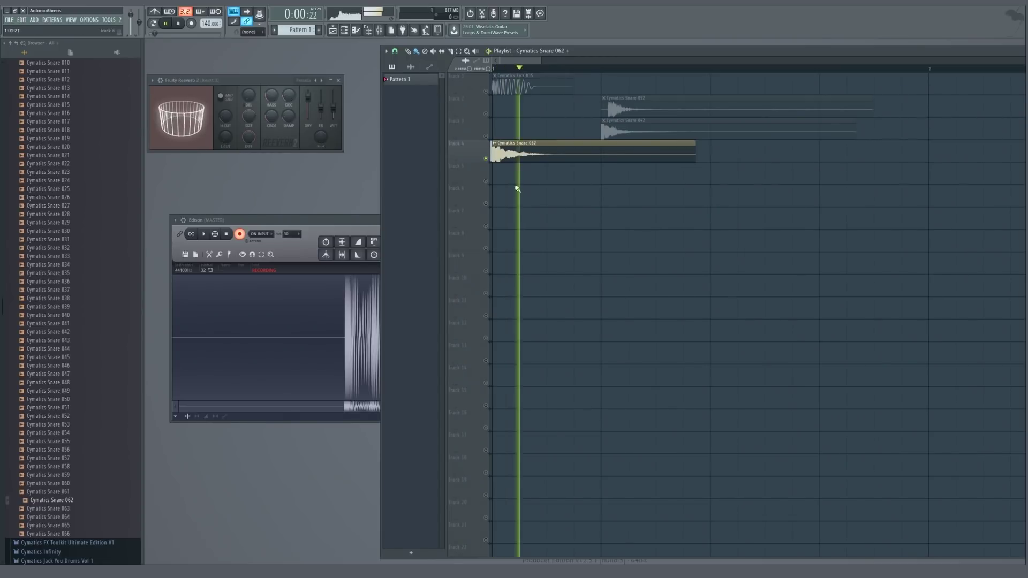
pyautogui.press('F6')
pyautogui.press('space')
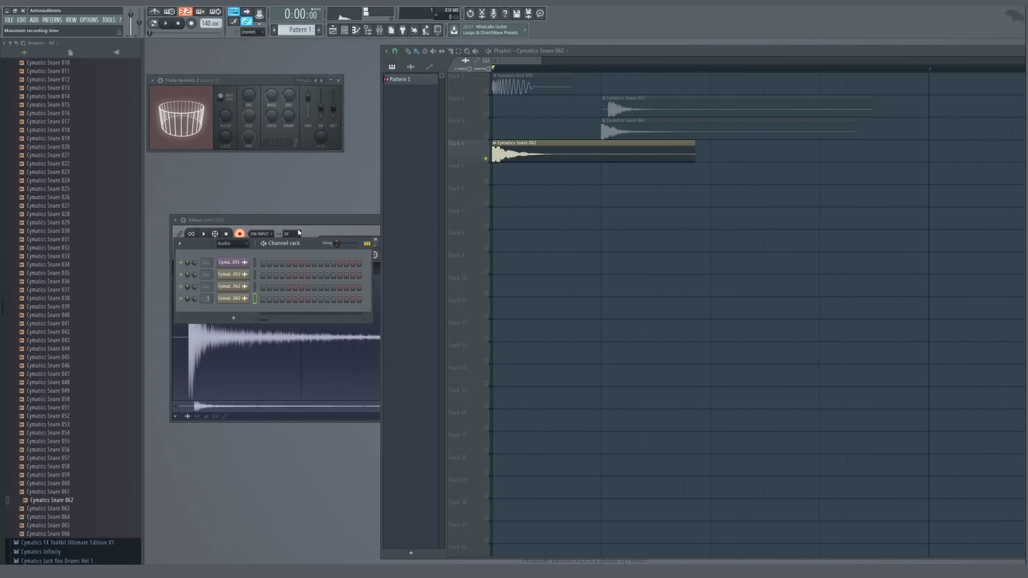
pyautogui.click(297, 234)
pyautogui.click(296, 282)
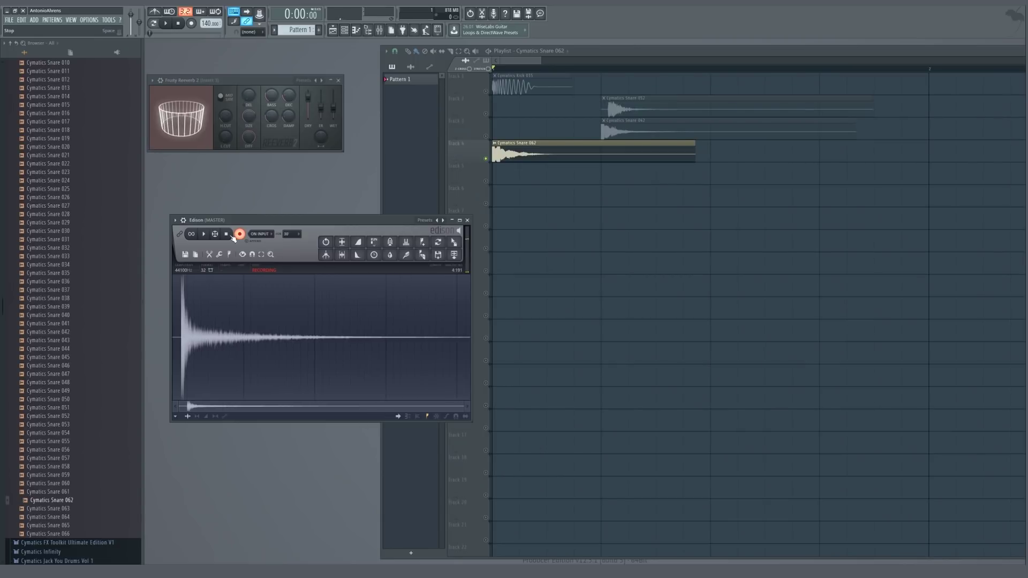
pyautogui.click(232, 237)
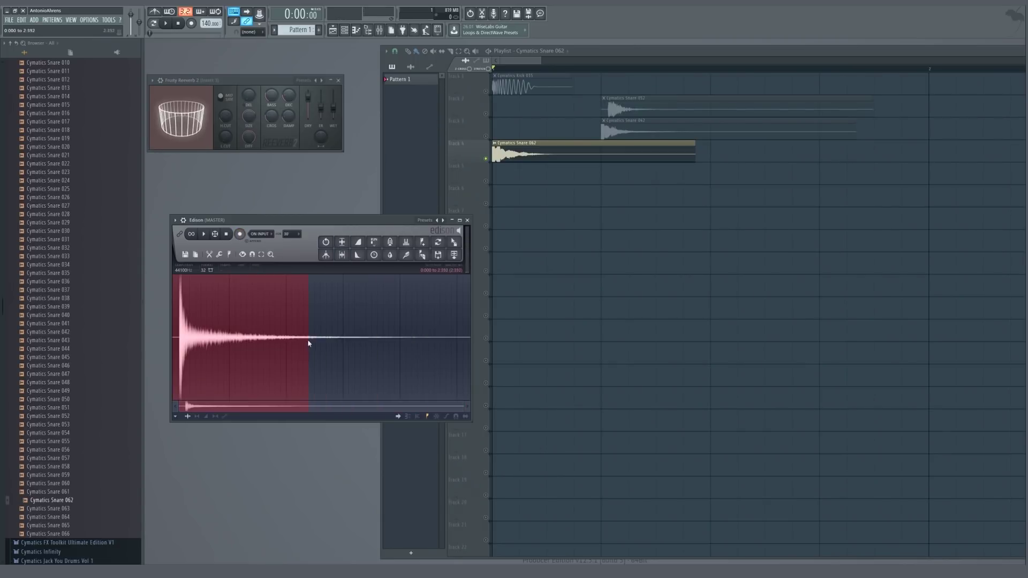
# Select the recorded snare from its onset through its tail, place it at the start of Track 5 and close Edison
pyautogui.scroll(5, 176, 335)
pyautogui.moveTo(174, 335); pyautogui.dragTo(289, 337)
pyautogui.scroll(-5, 289, 338)
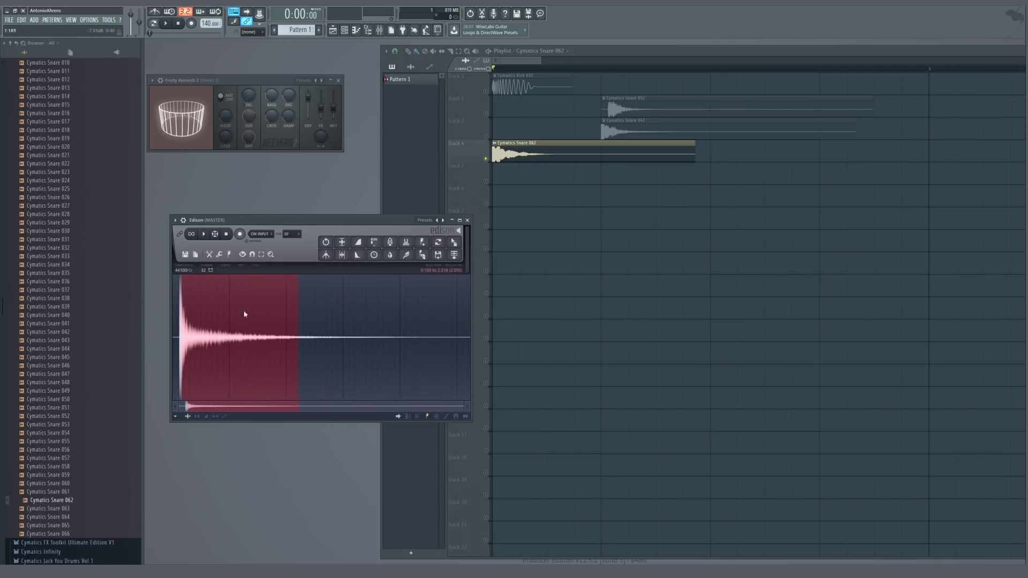
pyautogui.moveTo(437, 235); pyautogui.dragTo(538, 167)
pyautogui.click(309, 225)
pyautogui.click(464, 220)
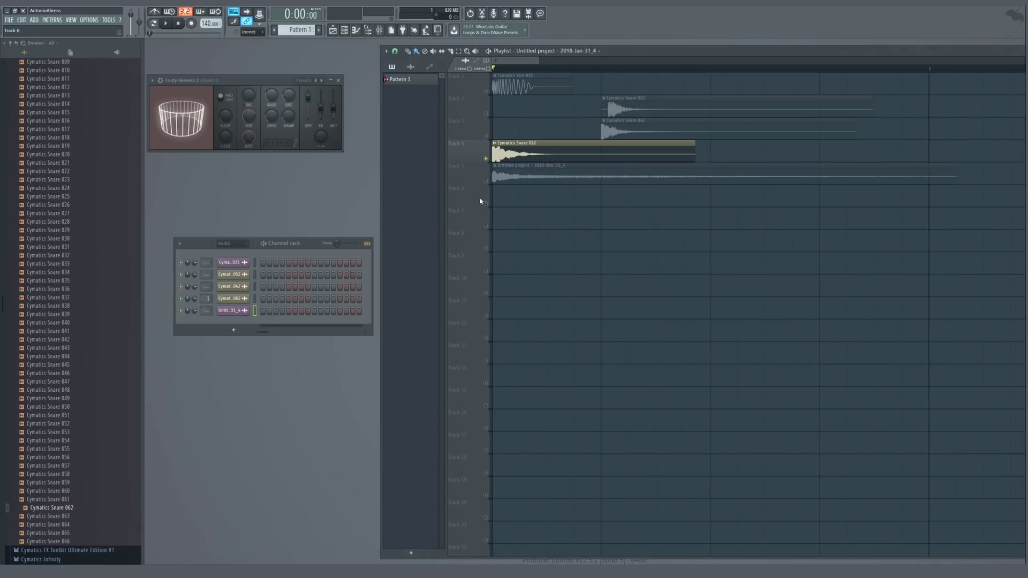
# Remove Fruity Reeverb 2 from the first slot of Insert 3 and close the mixer
pyautogui.scroll(-3, 498, 218)
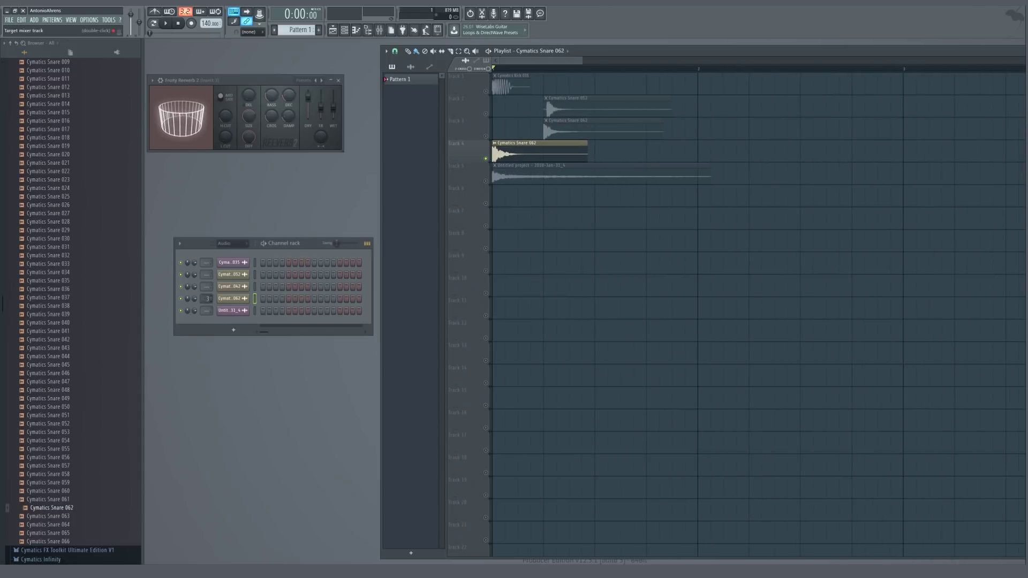
pyautogui.doubleClick(209, 298)
pyautogui.click(840, 210)
pyautogui.moveTo(852, 218)
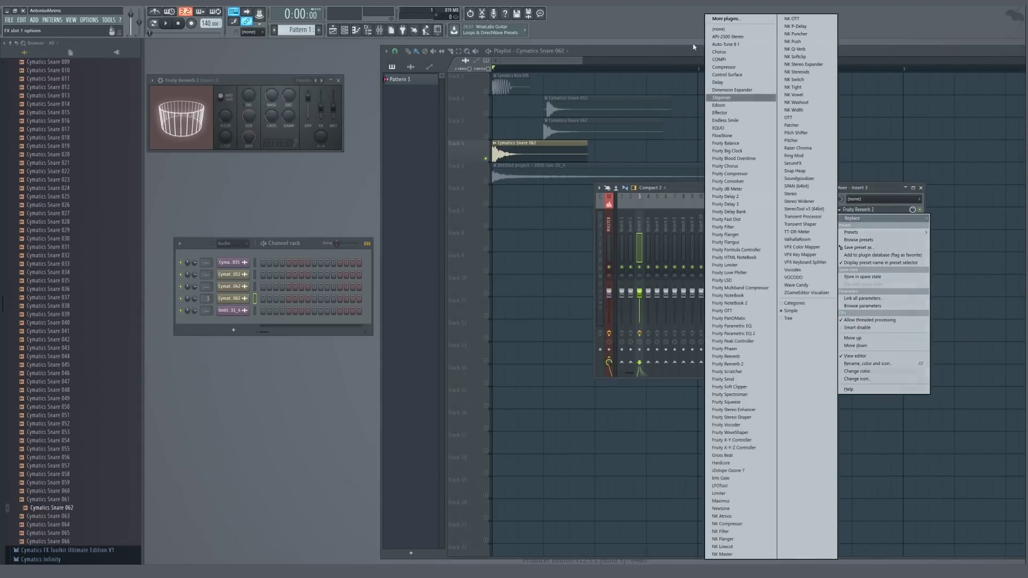
pyautogui.click(722, 31)
pyautogui.press('F9')
# Delete the Cymatics Snare 062 channel from the Channel rack
pyautogui.rightClick(249, 295)
pyautogui.click(284, 376)
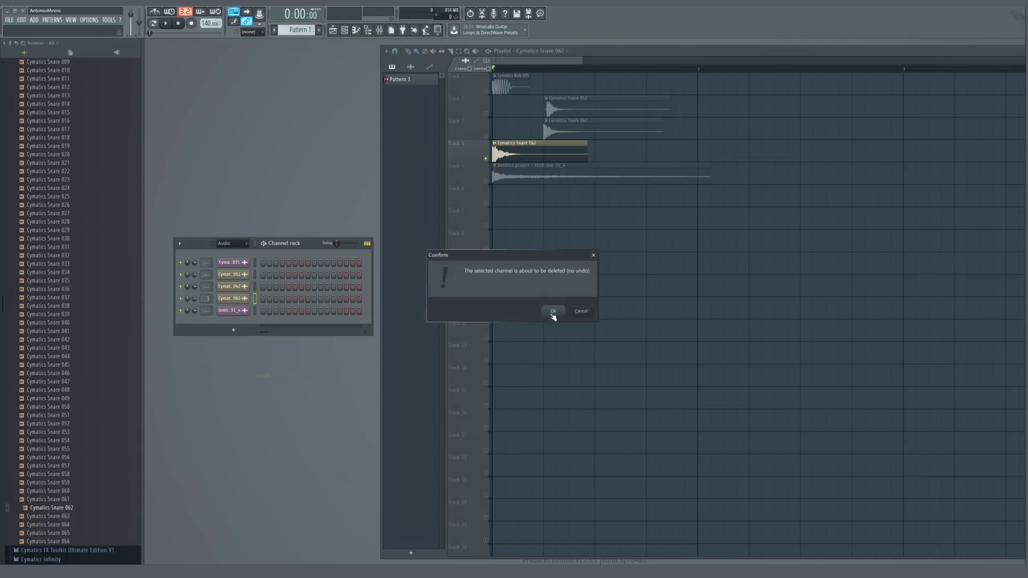
pyautogui.click(554, 312)
# Unmute Track 5 and reverse the recorded reverb snare sample in its channel settings
pyautogui.click(494, 176)
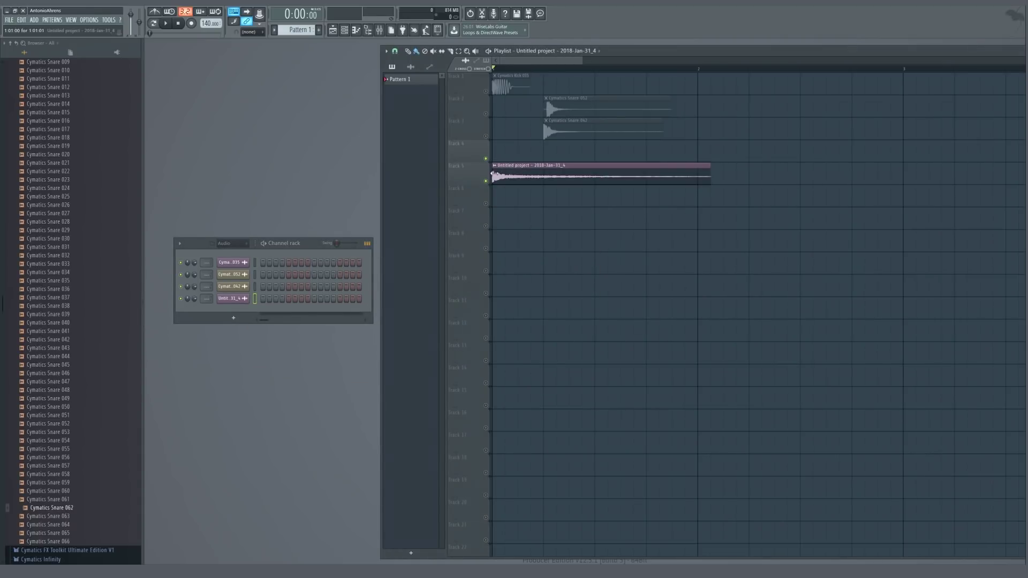
pyautogui.click(235, 299)
pyautogui.click(329, 214)
pyautogui.press('Escape')
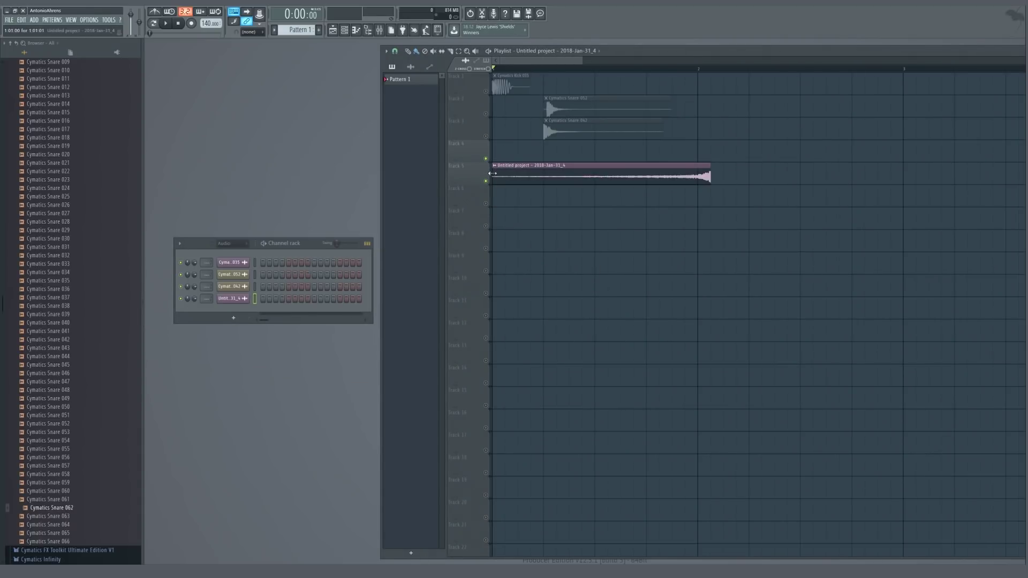
# Trim the reversed reverb snare to its final half bar, place it at the start of Track 5 and play it back
pyautogui.moveTo(492, 174)
pyautogui.mouseDown()
pyautogui.moveTo(631, 173)
pyautogui.moveTo(512, 169)
pyautogui.mouseUp()
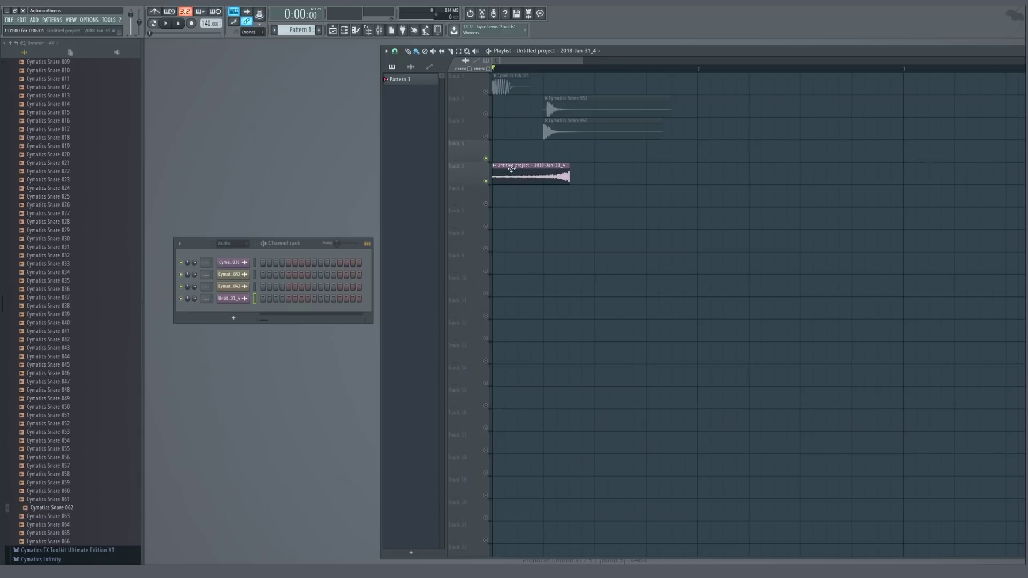
pyautogui.scroll(5, 560, 171)
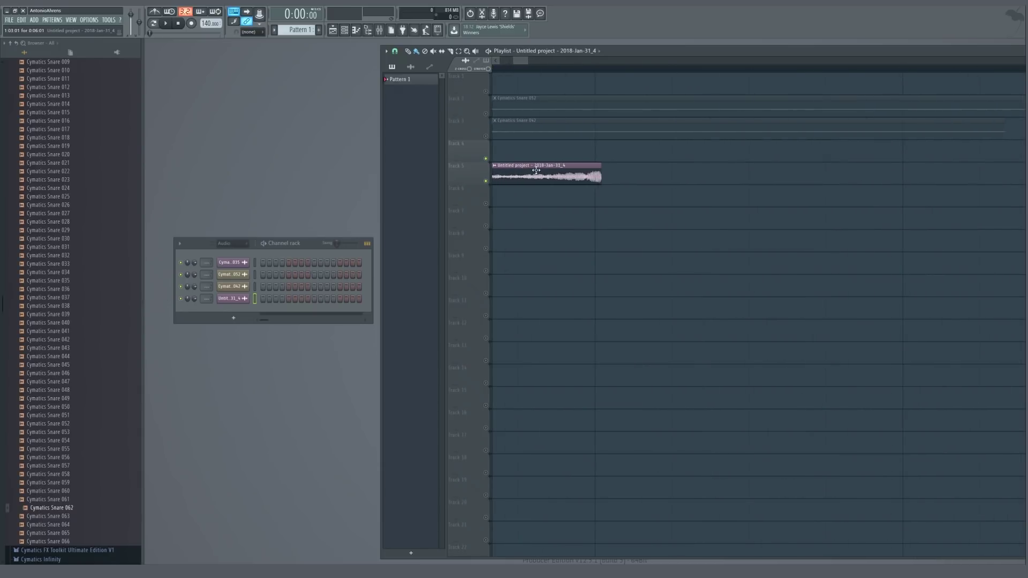
pyautogui.scroll(-5, 581, 164)
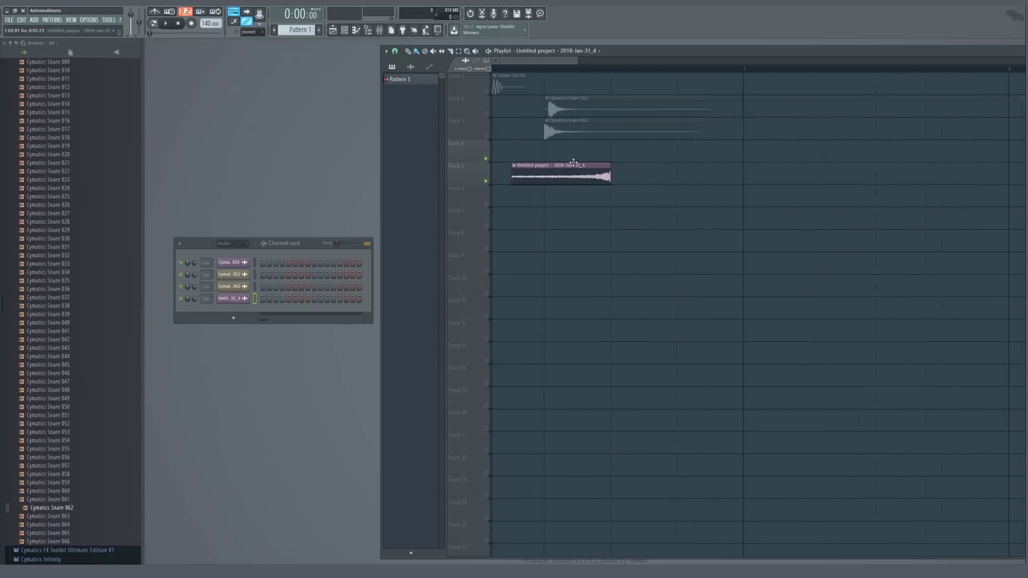
pyautogui.moveTo(521, 176); pyautogui.dragTo(443, 176)
pyautogui.press('space')
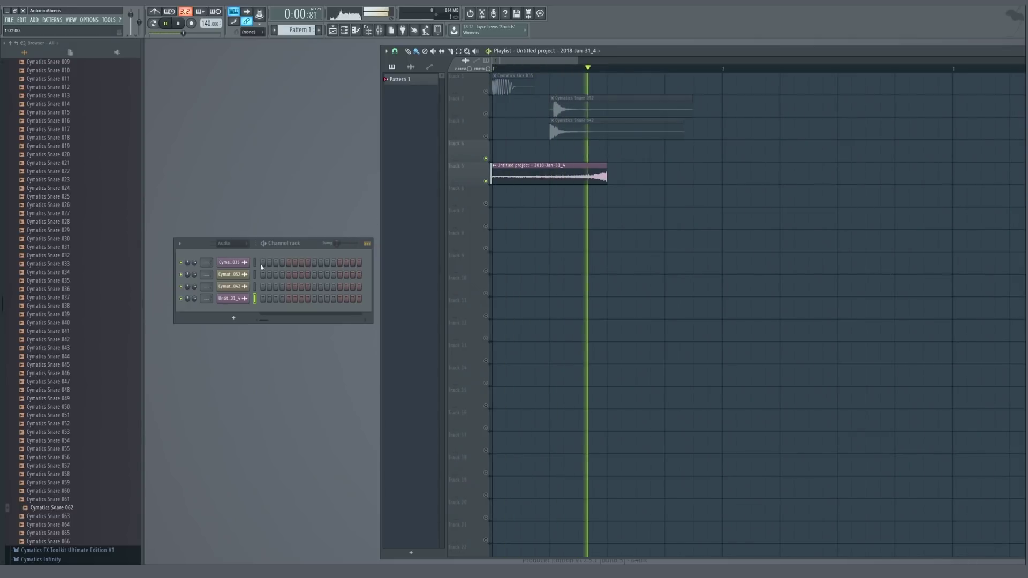
pyautogui.press('space')
# Add a fade-in to the reversed reverb snare in its channel settings, audition the result and close the settings
pyautogui.click(231, 298)
pyautogui.moveTo(313, 231); pyautogui.dragTo(313, 224)
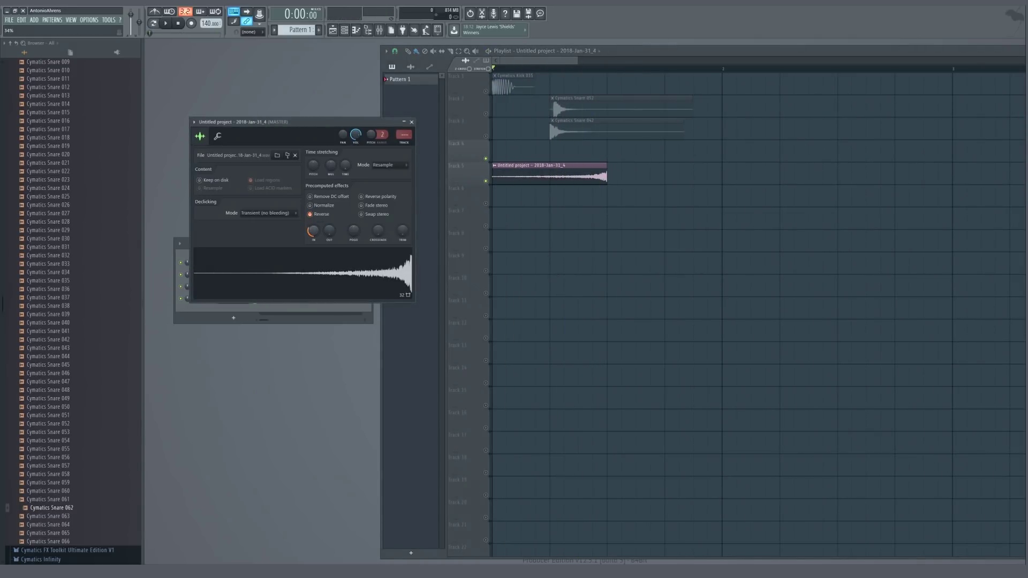
pyautogui.press('space')
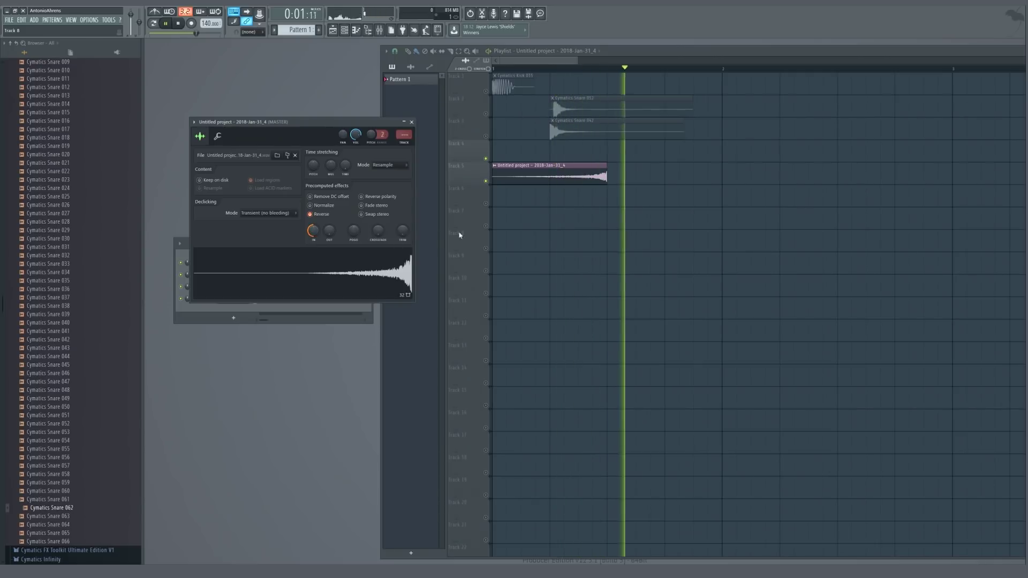
pyautogui.press('Escape')
pyautogui.press('space')
# Move the Track 2 and Track 3 snares to 1:09, where the reversed snare ends, and trim their tails to equal length
pyautogui.moveTo(557, 121); pyautogui.dragTo(615, 121)
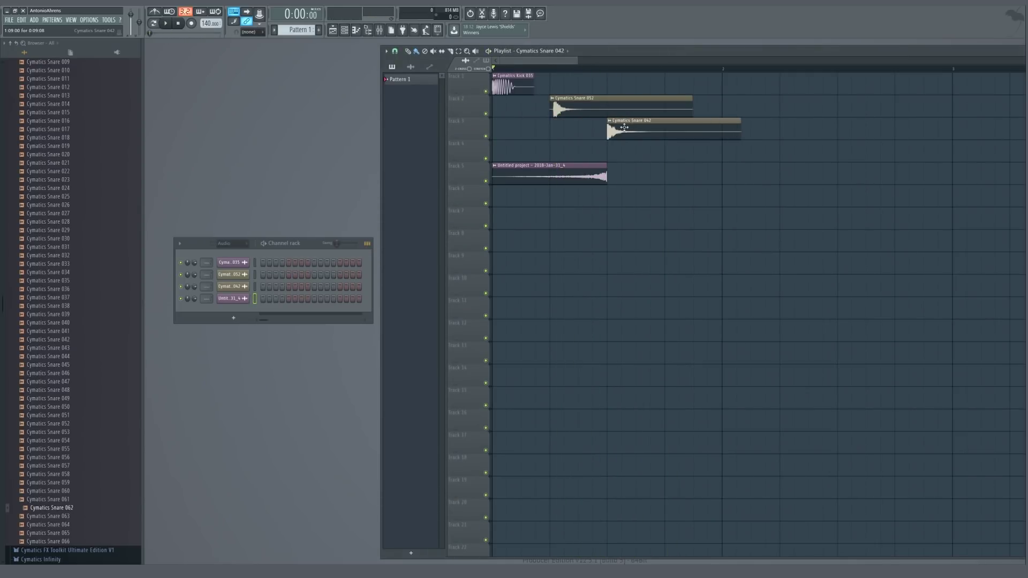
pyautogui.moveTo(744, 121); pyautogui.dragTo(692, 121)
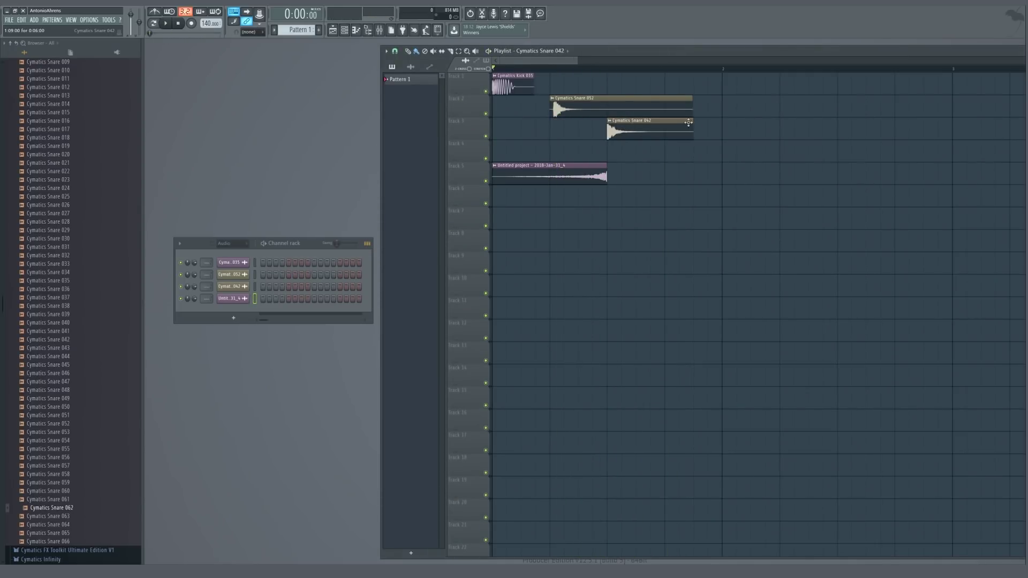
pyautogui.scroll(2, 606, 118)
pyautogui.moveTo(543, 102); pyautogui.dragTo(620, 104)
pyautogui.scroll(2, 616, 101)
pyautogui.scroll(-4, 658, 107)
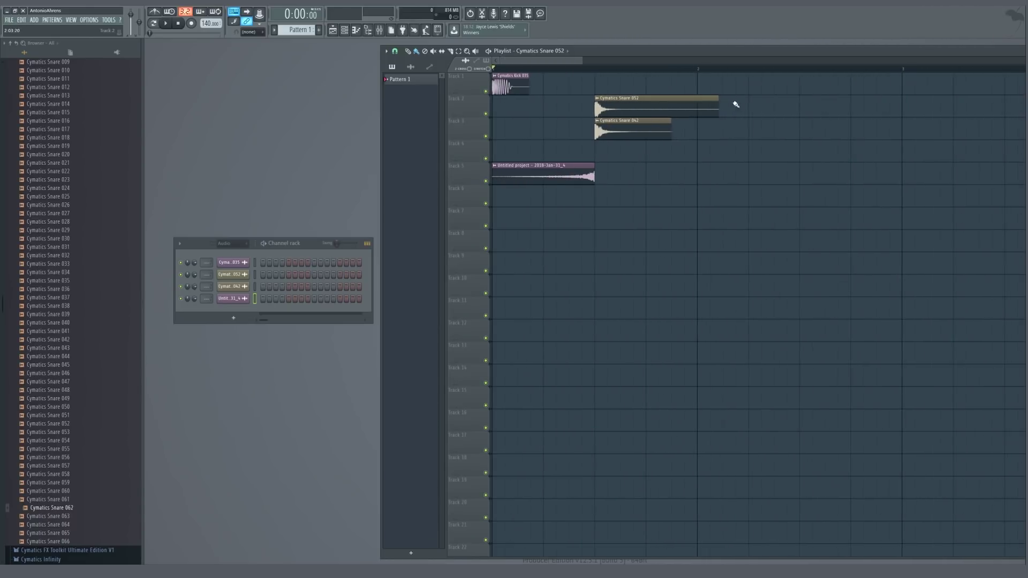
pyautogui.moveTo(714, 104); pyautogui.dragTo(667, 110)
pyautogui.scroll(2, 665, 106)
pyautogui.scroll(-2, 567, 107)
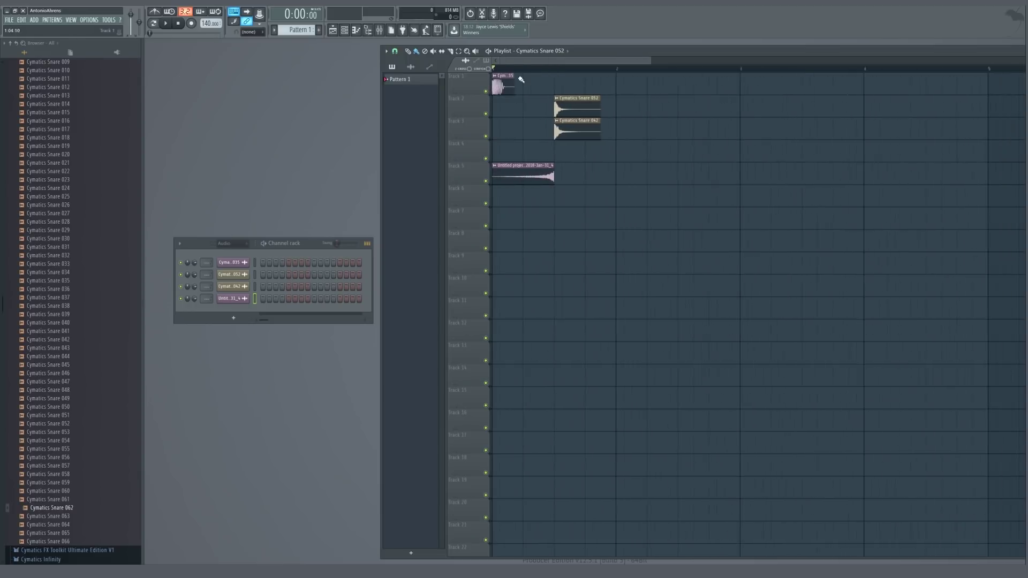
# Add a Cymatics kick at 1:15 on Track 1 and copies of both snares halfway through bar 2
pyautogui.press('space')
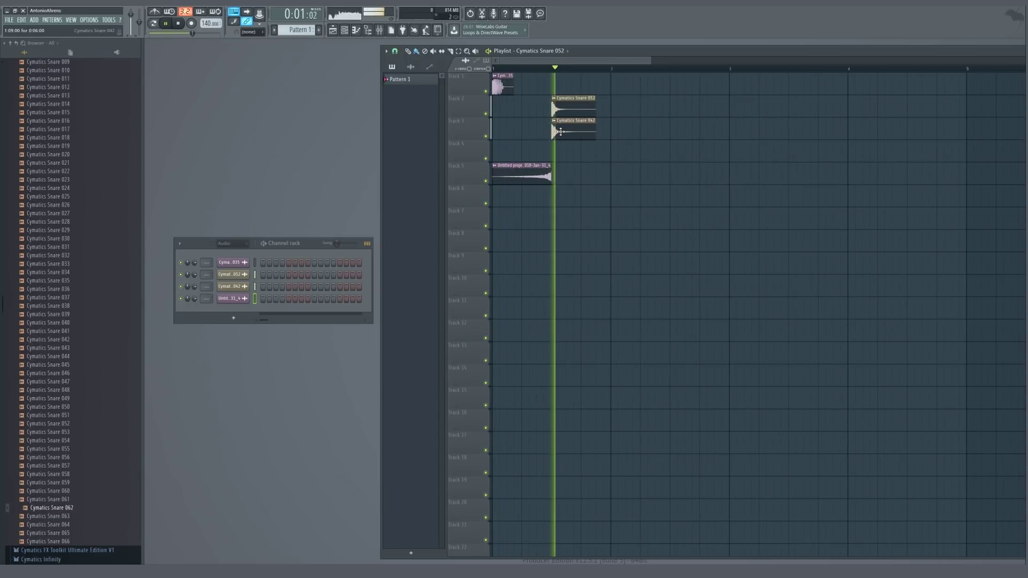
pyautogui.click(500, 85)
pyautogui.click(599, 84)
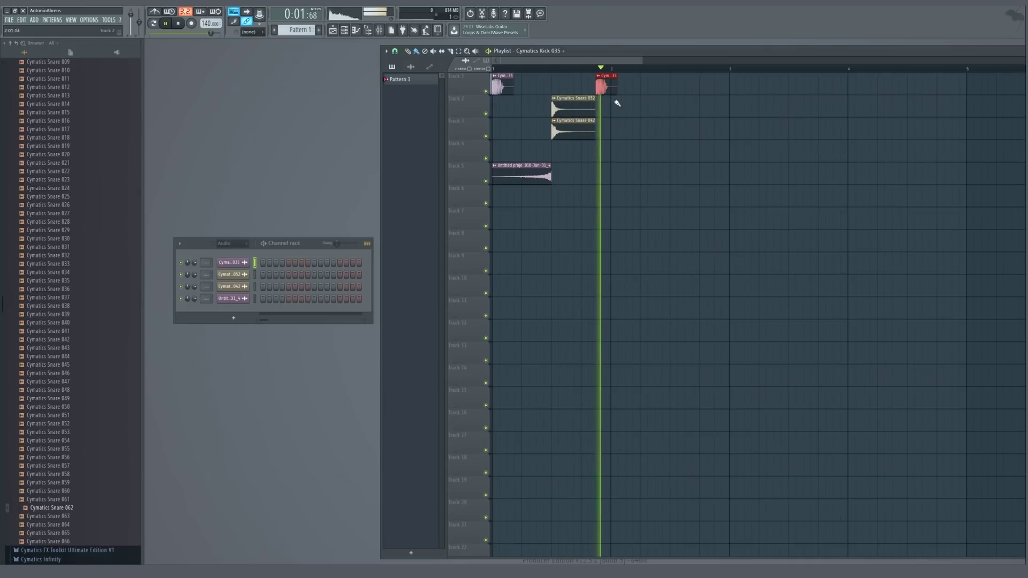
pyautogui.click(578, 107)
pyautogui.press('space')
pyautogui.click(671, 111)
pyautogui.click(597, 123)
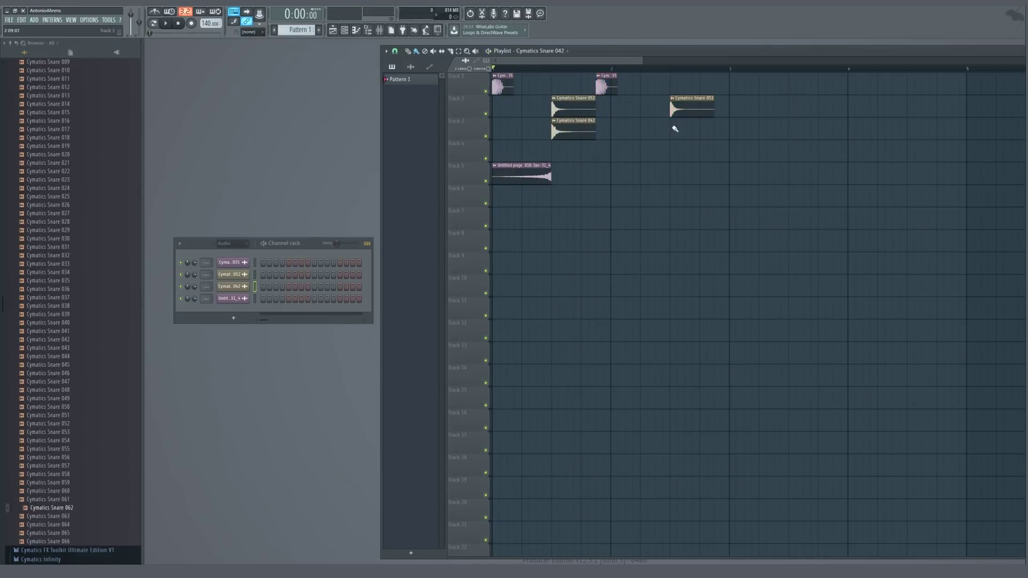
pyautogui.click(672, 128)
pyautogui.press('space')
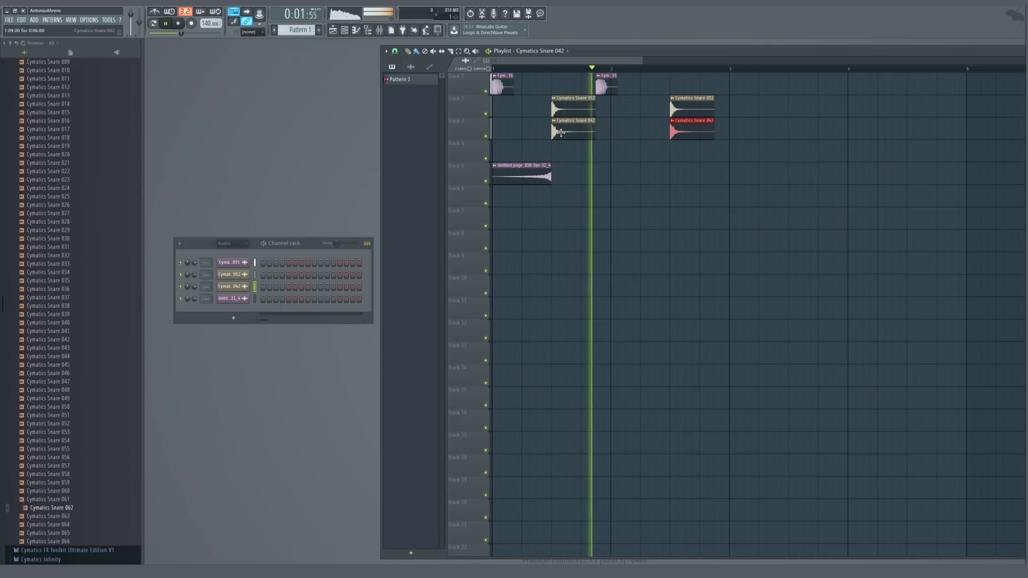
# Place a kick at the start of bar 3 and copies of both snares halfway through bar 3
pyautogui.click(502, 85)
pyautogui.press('space')
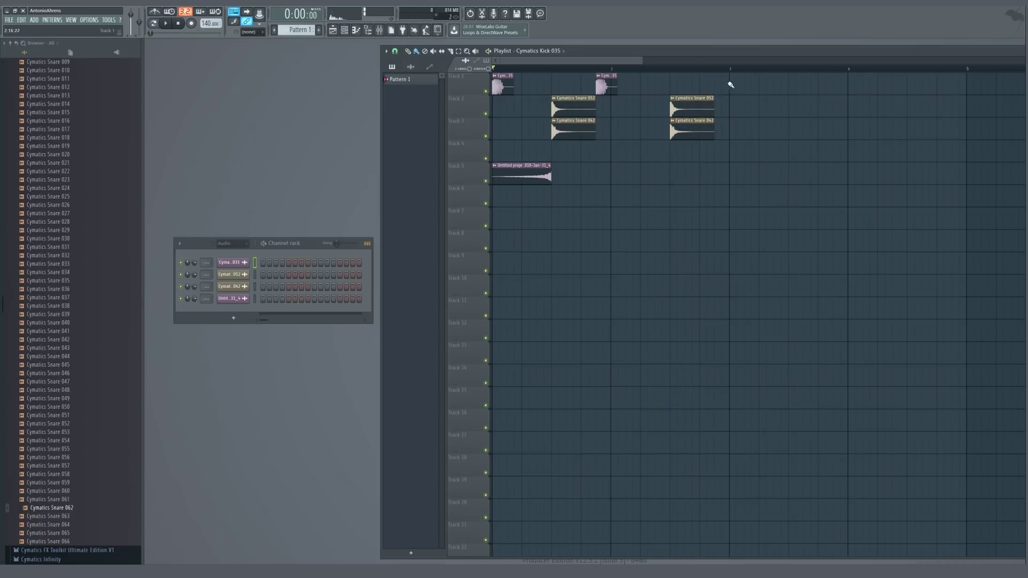
pyautogui.press('space')
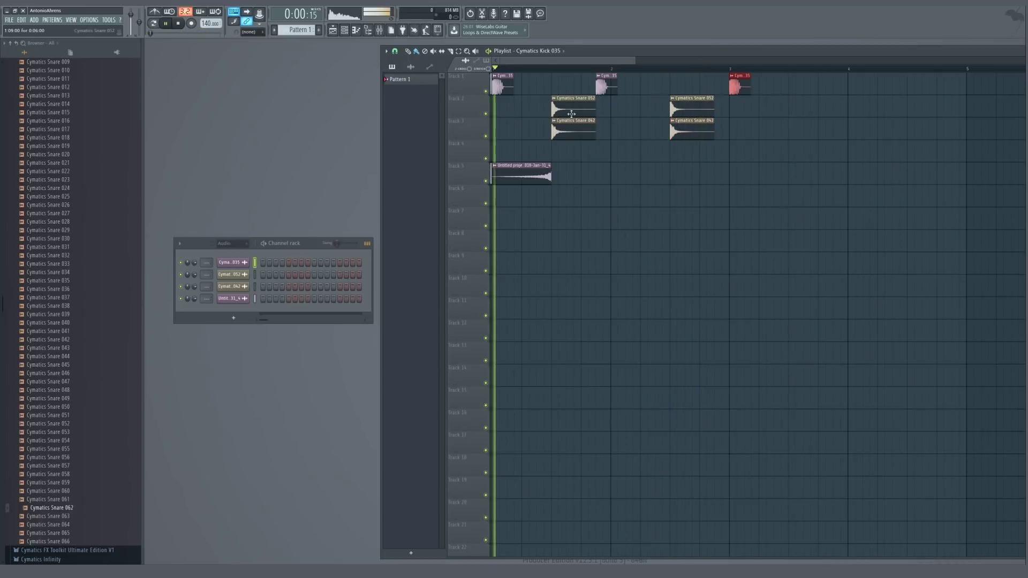
pyautogui.click(790, 107)
pyautogui.click(798, 132)
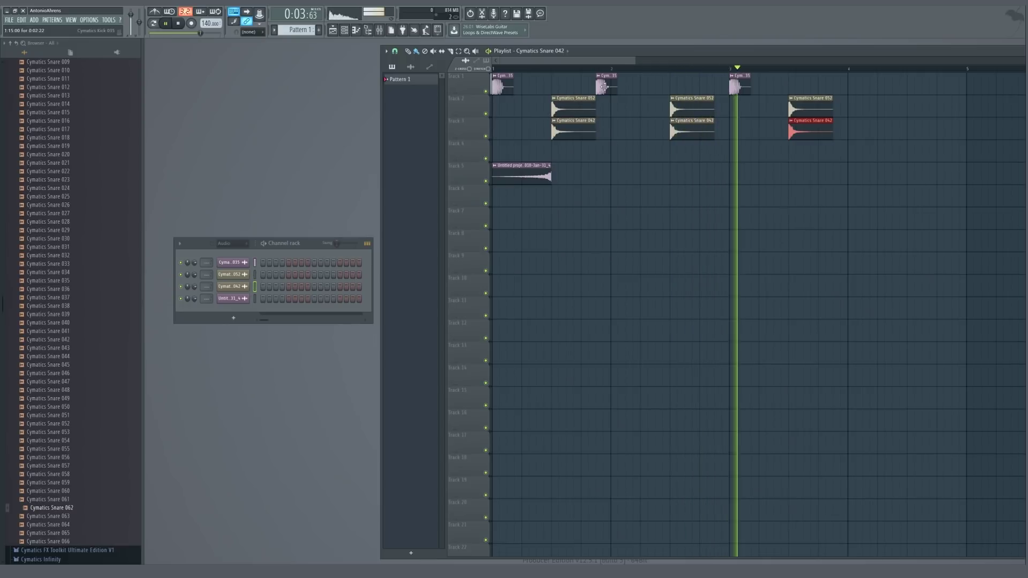
# Add kicks at 3:11 and 4:05 on Track 1
pyautogui.click(816, 86)
pyautogui.press('space')
pyautogui.click(739, 70)
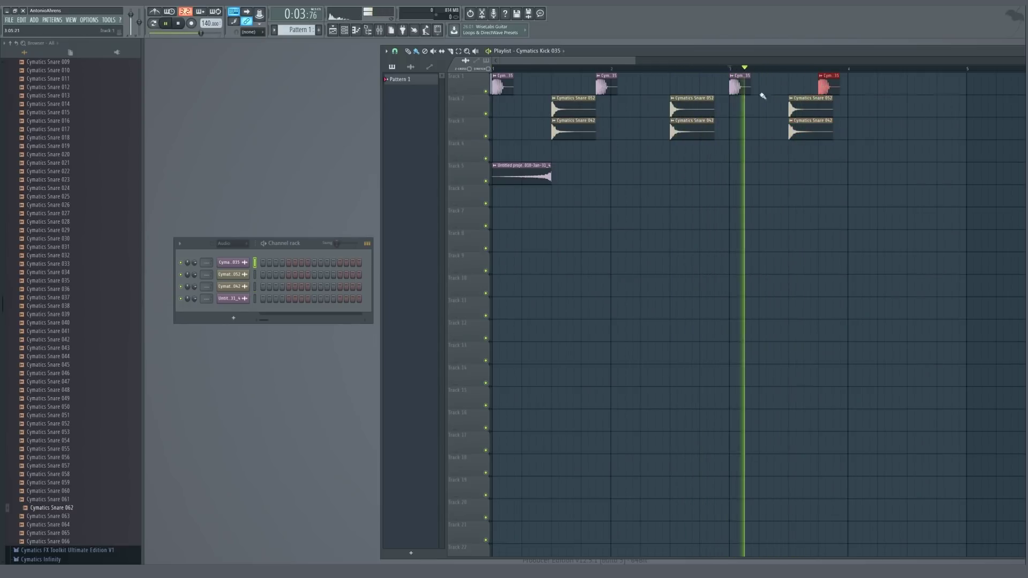
pyautogui.scroll(-3, 730, 91)
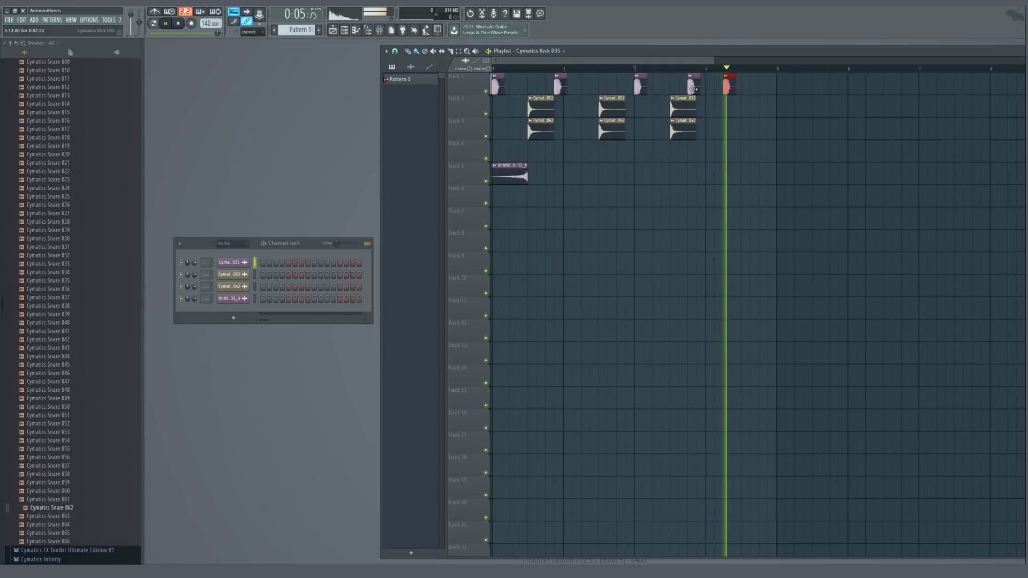
pyautogui.moveTo(691, 86); pyautogui.dragTo(683, 85)
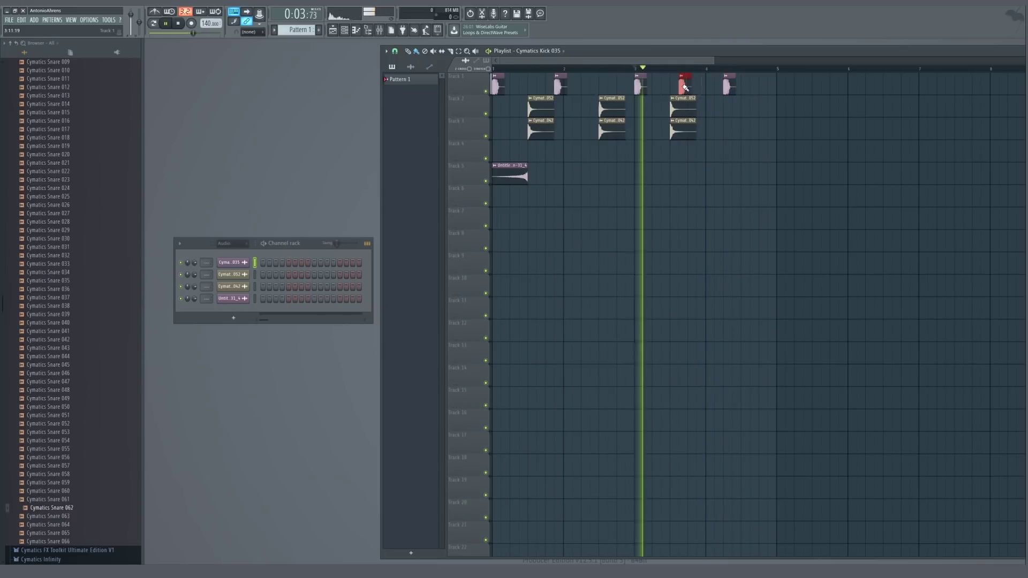
# Place copies of both snares halfway through bar 4 and play the beat from the beginning
pyautogui.click(744, 108)
pyautogui.click(745, 131)
pyautogui.press('space')
pyautogui.click(502, 69)
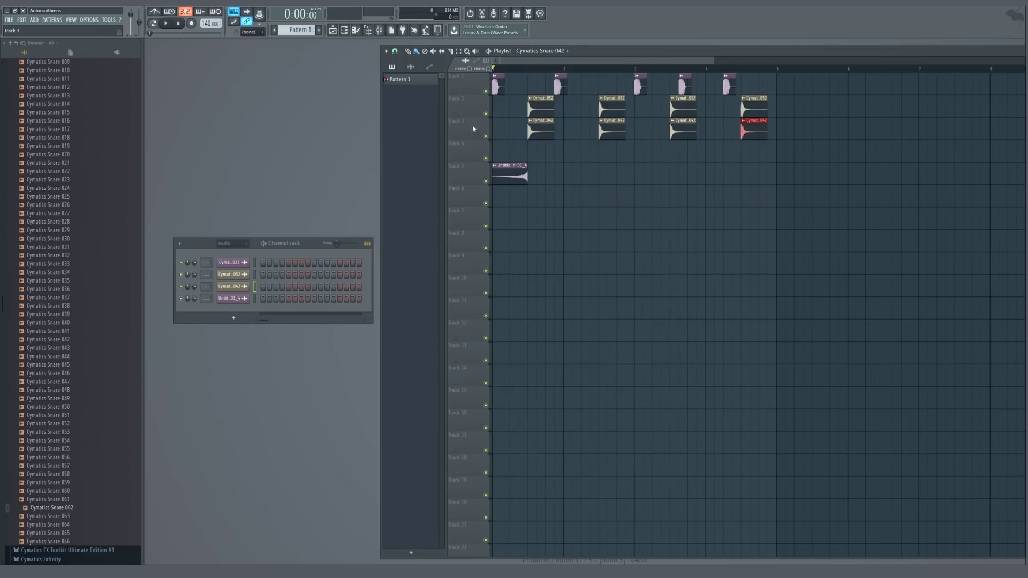
pyautogui.scroll(4, 485, 135)
pyautogui.press('space')
pyautogui.scroll(-4, 517, 148)
pyautogui.press('space')
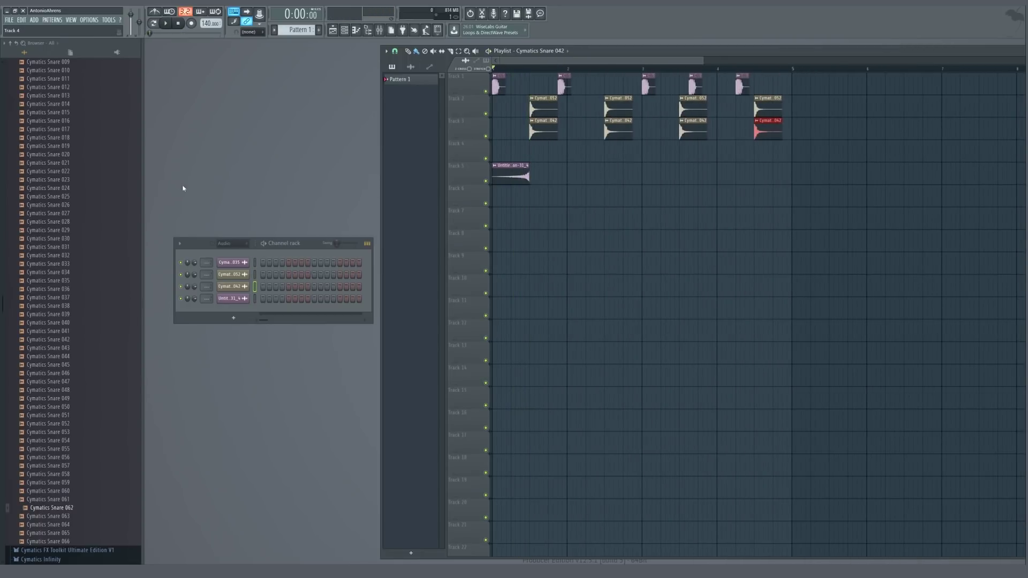
# Collapse the sample packs in the browser and open the 10 Drum Fills folder inside Cymatics Work
pyautogui.scroll(8, 55, 222)
pyautogui.click(36, 342)
pyautogui.scroll(8, 48, 332)
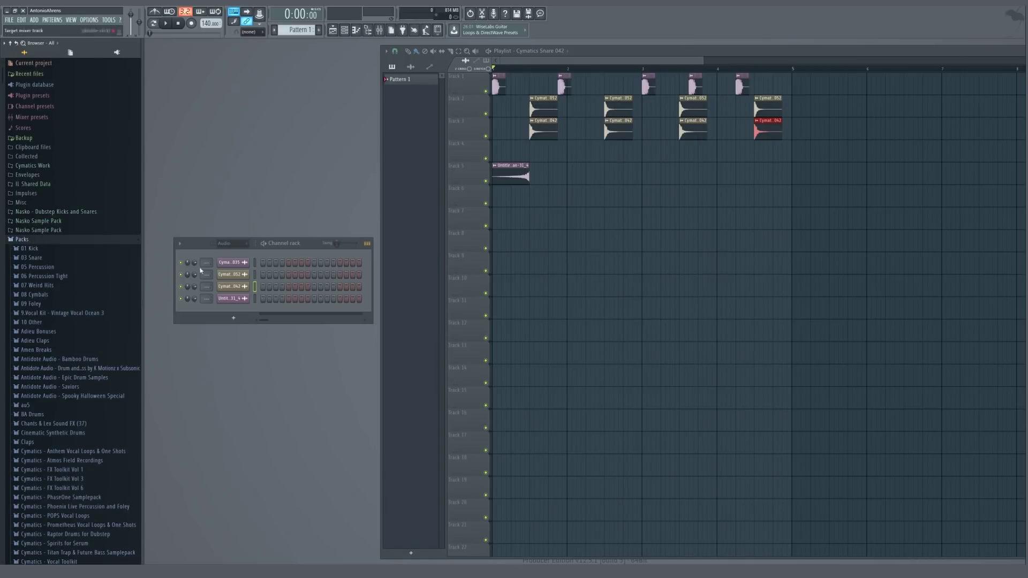
pyautogui.click(33, 239)
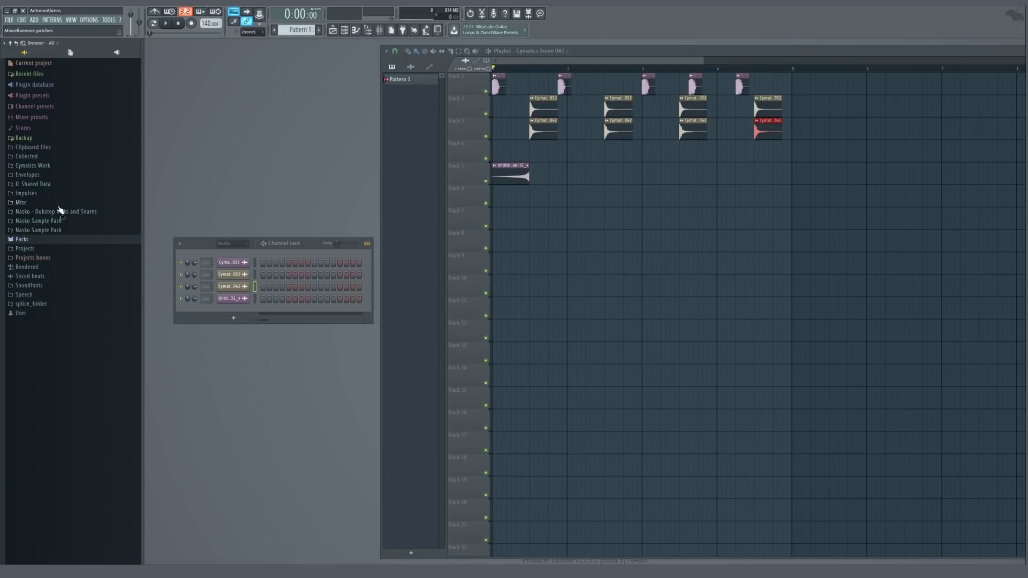
pyautogui.click(35, 166)
pyautogui.click(34, 193)
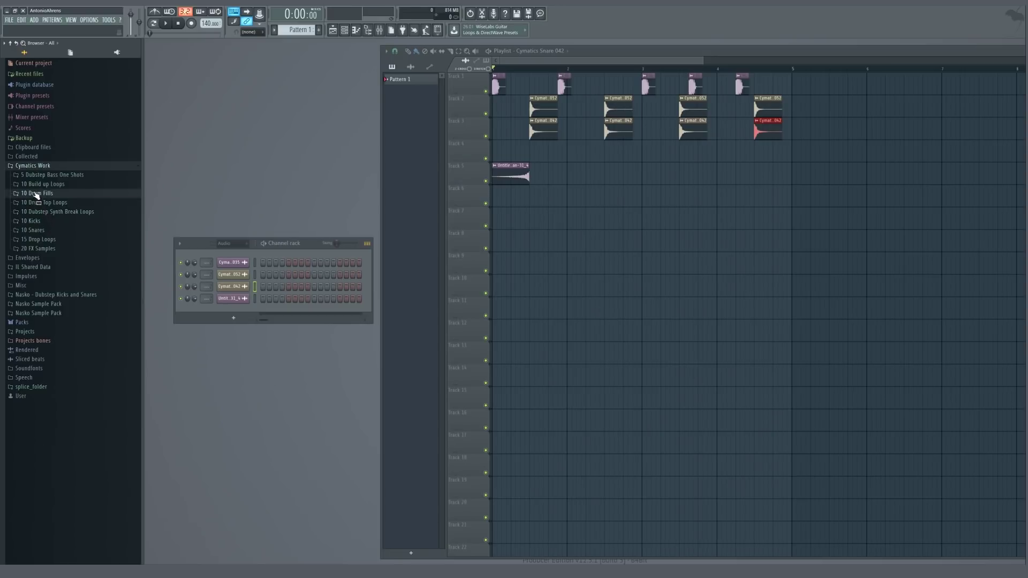
# Audition several drum fills and place Drum Fill 06 145BPM at the start of Track 6
pyautogui.click(34, 253)
pyautogui.click(42, 237)
pyautogui.click(53, 245)
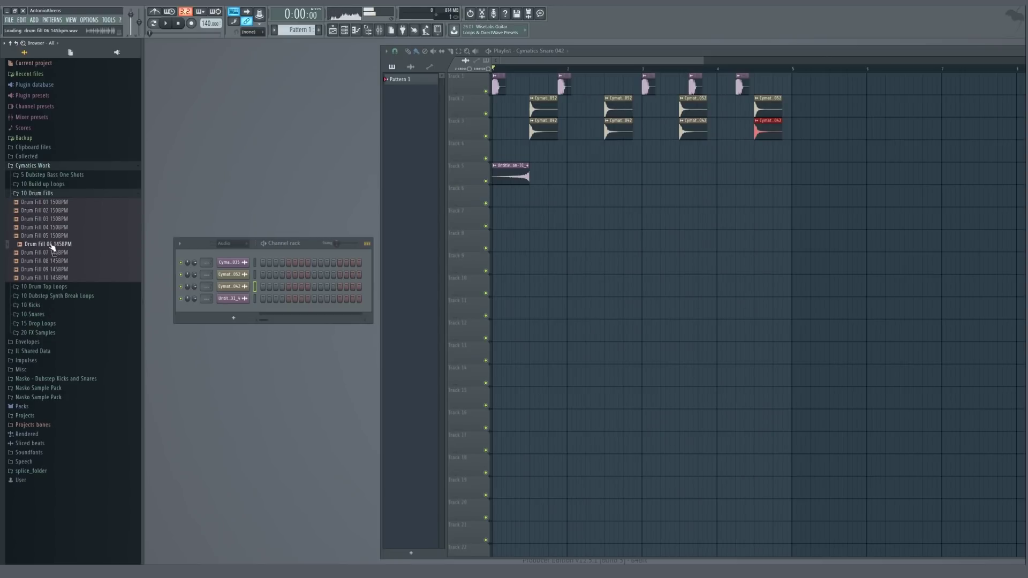
pyautogui.moveTo(484, 194); pyautogui.dragTo(507, 195)
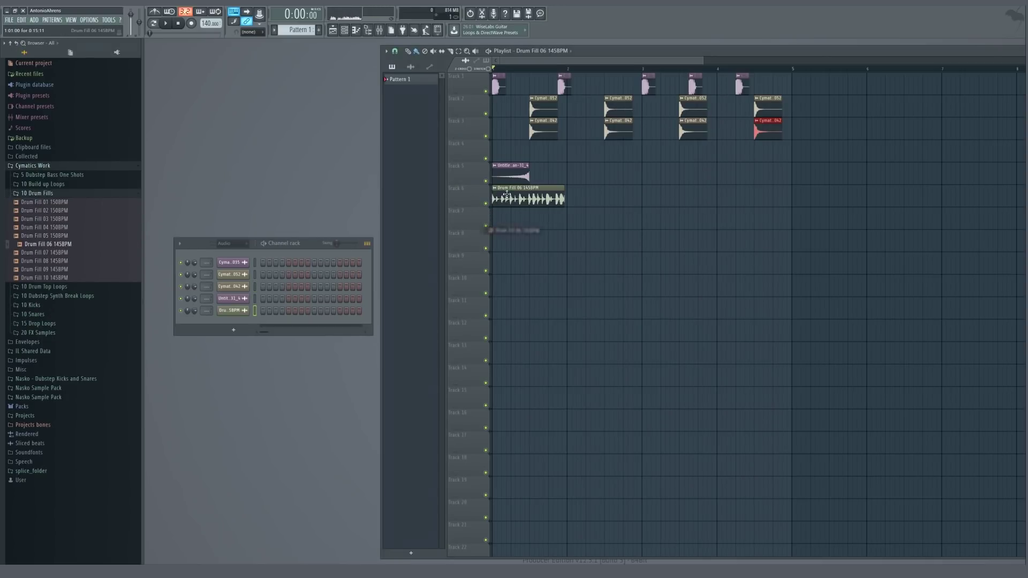
# Set the project tempo to 145 BPM
pyautogui.scroll(4, 462, 202)
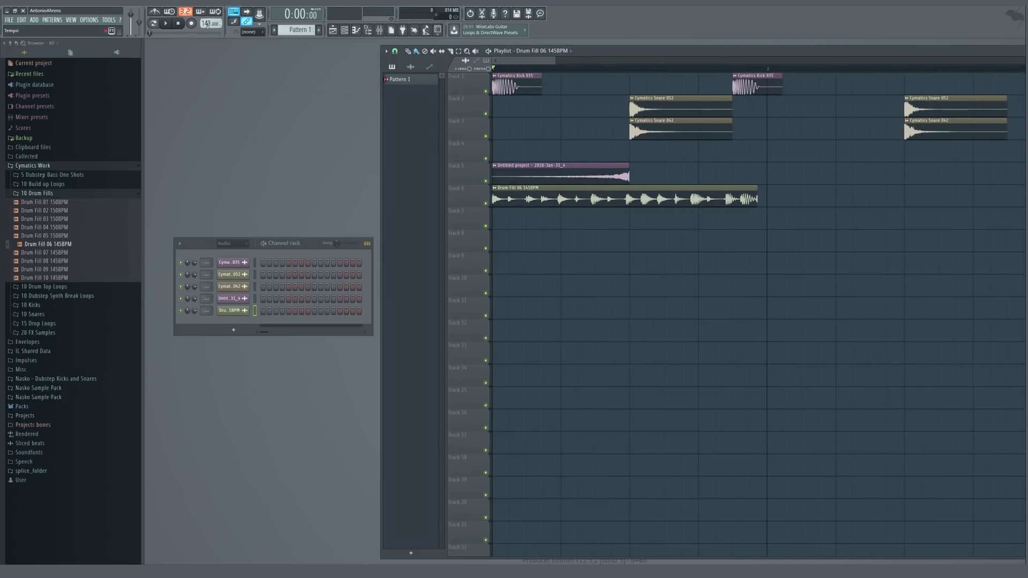
pyautogui.moveTo(206, 23); pyautogui.dragTo(206, 10)
pyautogui.scroll(-3, 652, 131)
pyautogui.scroll(3, 656, 108)
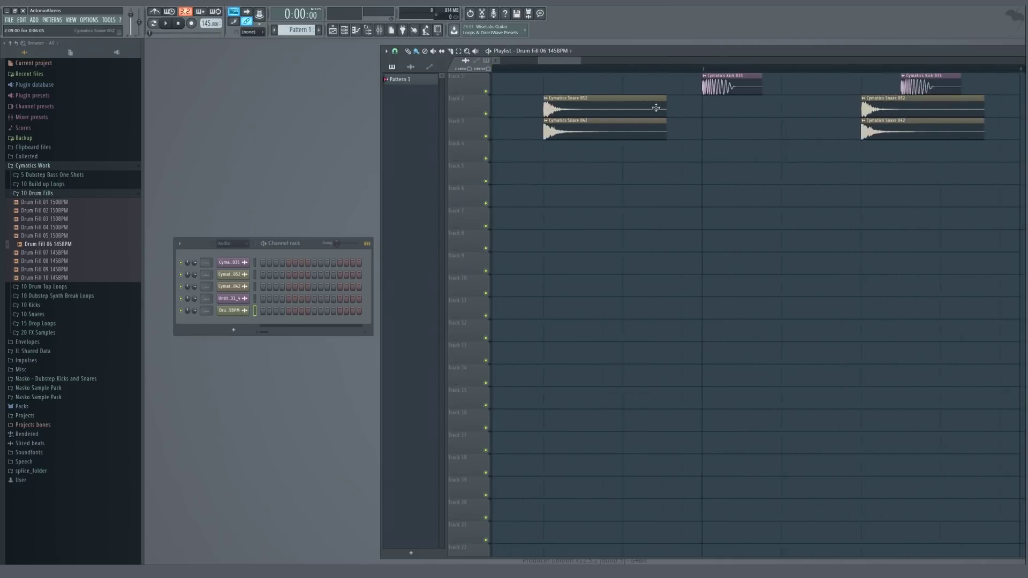
# Trim the drum fill on Track 6 so it ends at the first snare hit
pyautogui.scroll(-5, 657, 108)
pyautogui.scroll(6, 514, 170)
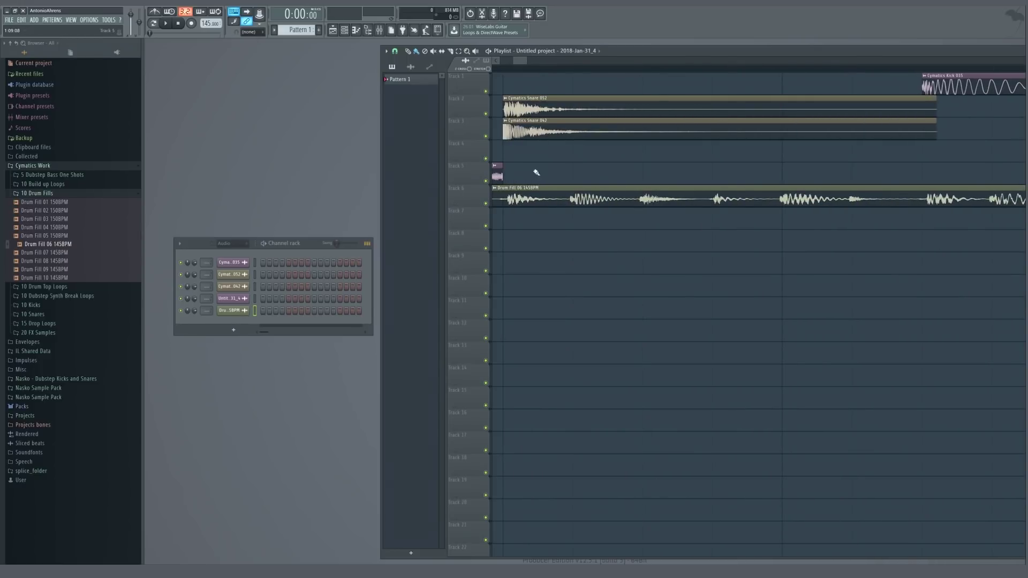
pyautogui.scroll(-5, 536, 173)
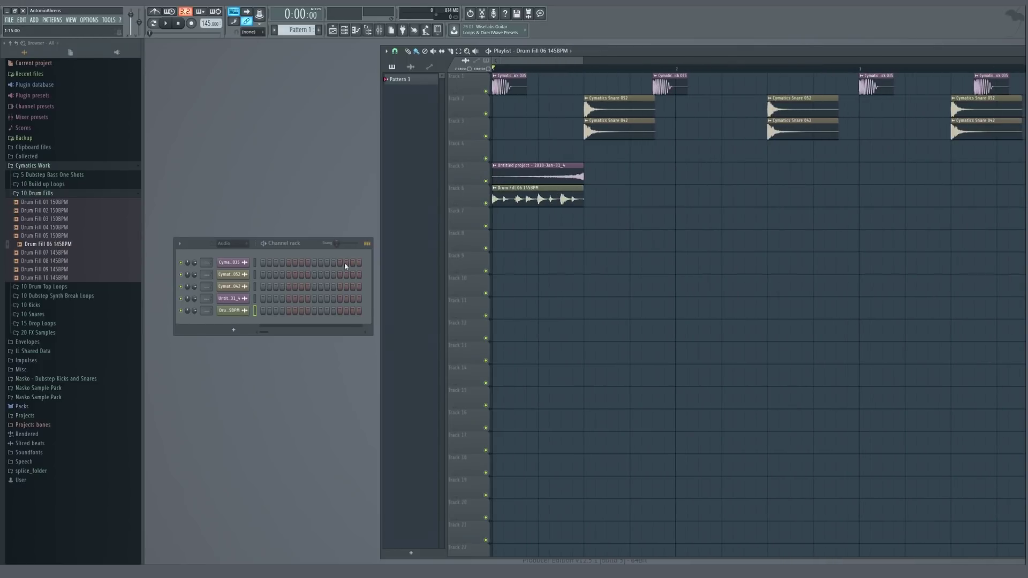
# Normalize Drum Fill 06 145BPM, give it a long fade-in and a slight fade-out, play the beat and close the channel settings
pyautogui.click(229, 310)
pyautogui.click(328, 217)
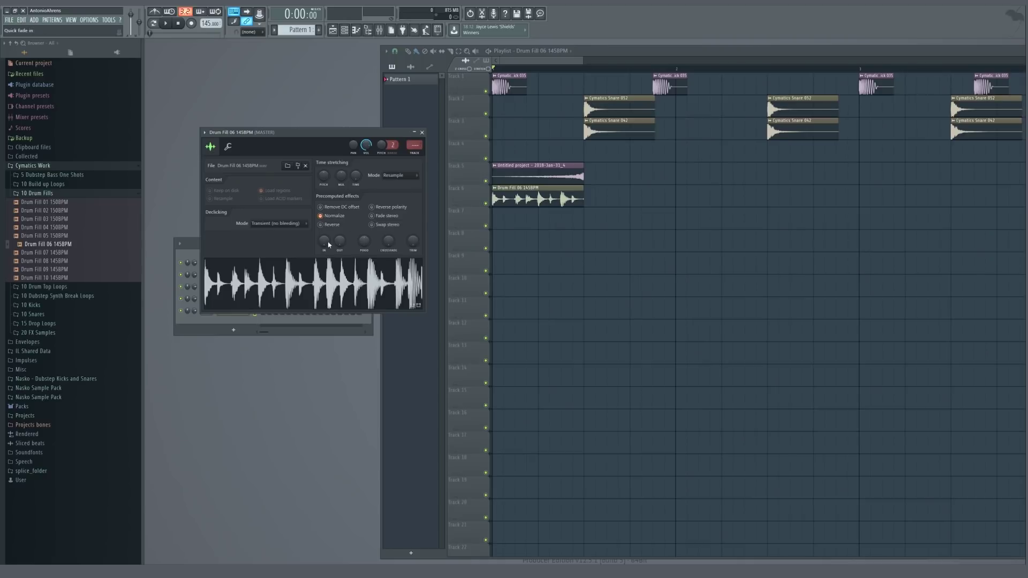
pyautogui.moveTo(329, 245); pyautogui.dragTo(329, 225)
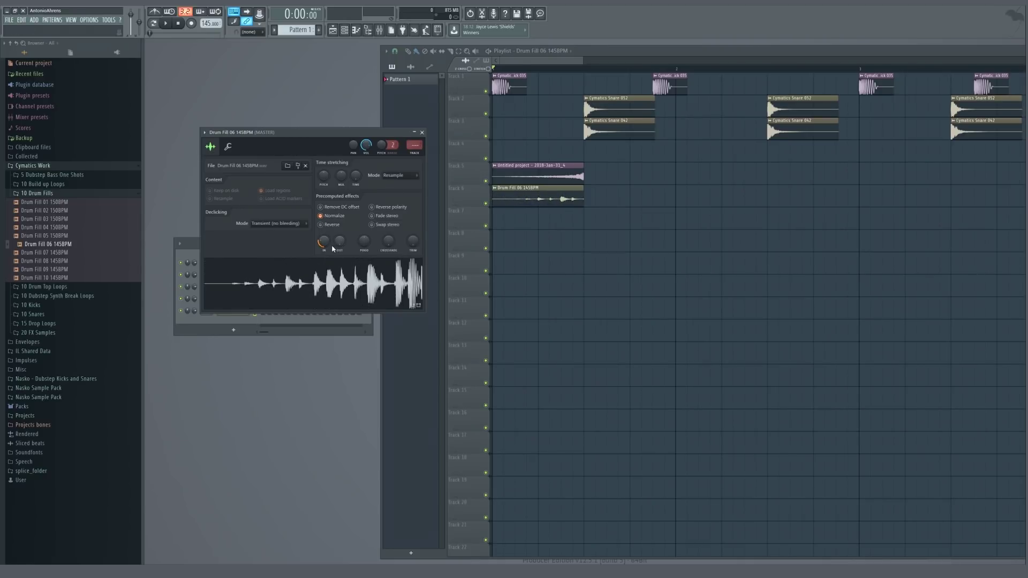
pyautogui.press('space')
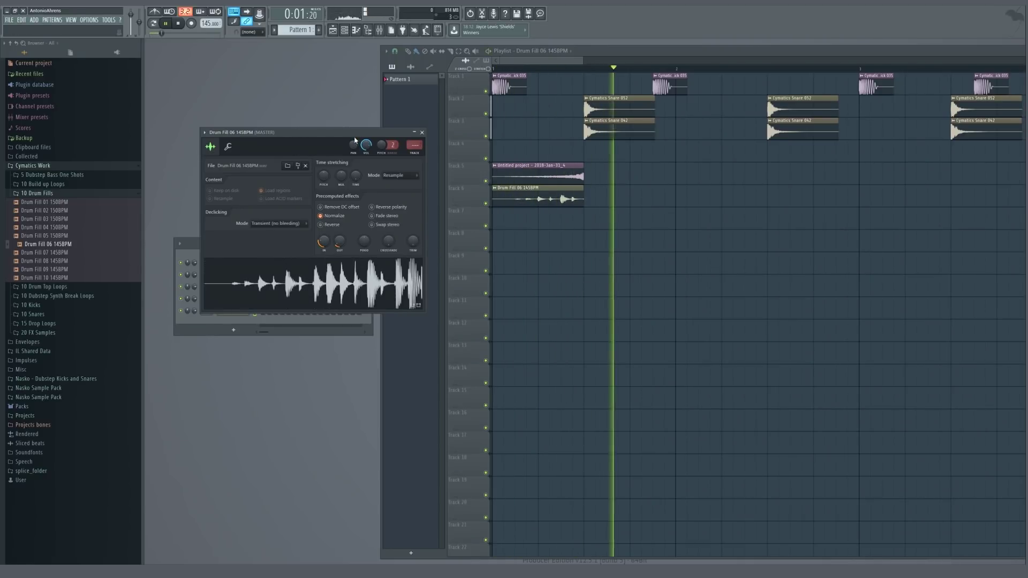
pyautogui.click(422, 132)
pyautogui.scroll(-4, 605, 174)
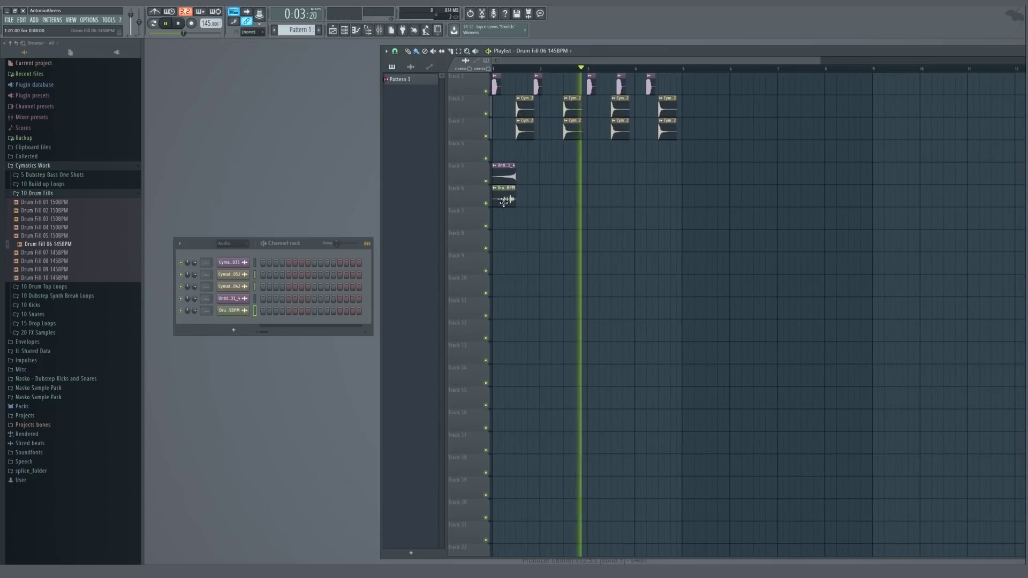
# Try a second copy of the drum fill at bar 3 on Track 6, play the beat and remove the copy
pyautogui.click(597, 193)
pyautogui.press('space')
pyautogui.press('space')
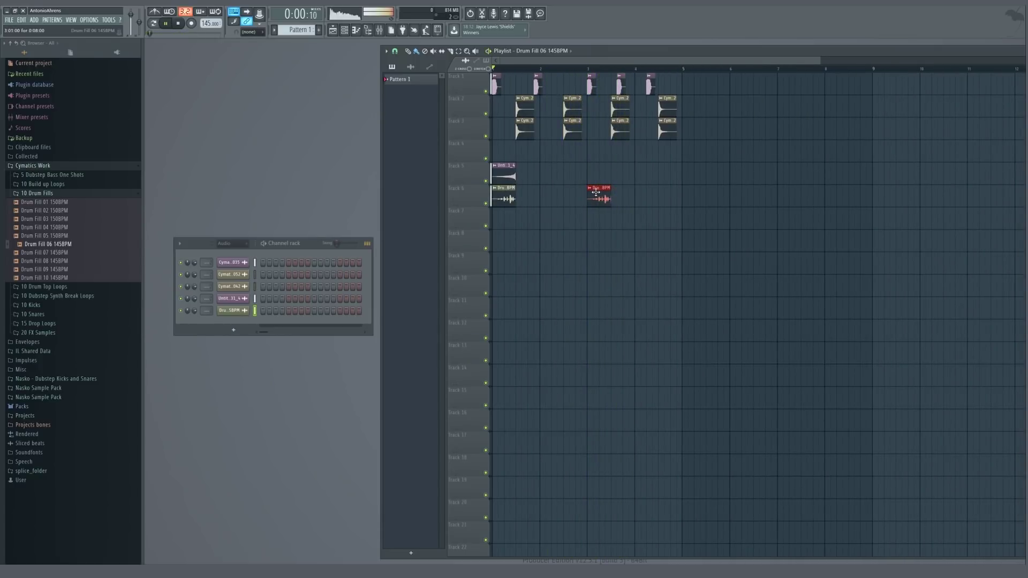
pyautogui.click(239, 314)
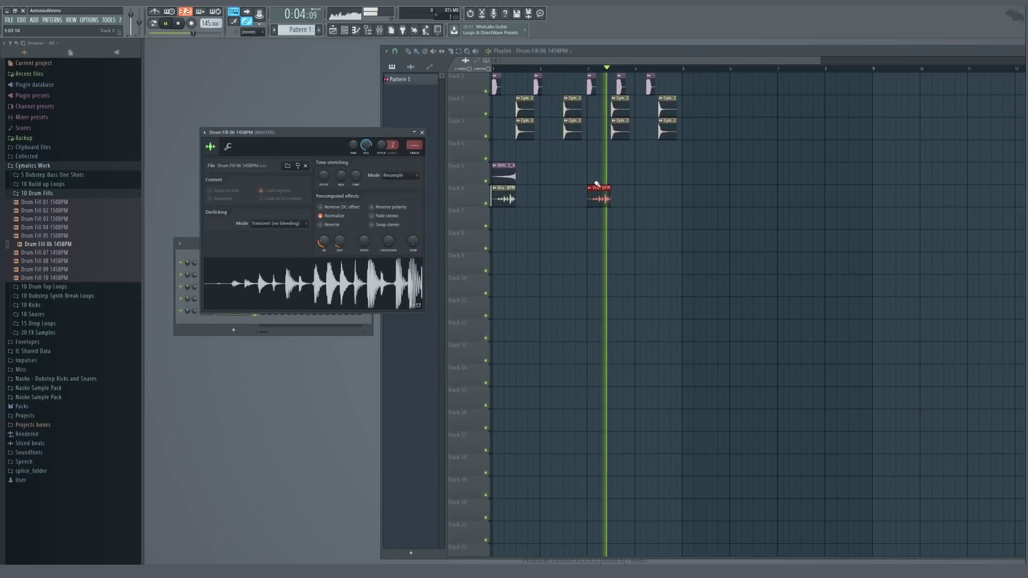
pyautogui.press('Escape')
pyautogui.press('space')
pyautogui.press('space')
pyautogui.moveTo(611, 195); pyautogui.dragTo(635, 191)
pyautogui.rightClick(632, 193)
pyautogui.press('space')
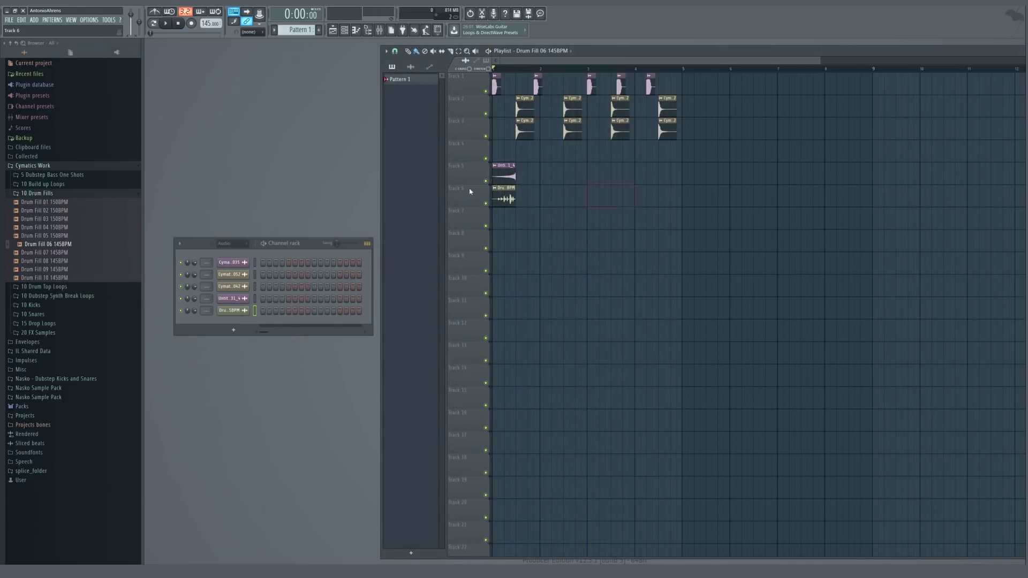
# Audition several loops in the 10 Drum Top Loops folder and place Top Drum Loop 04 150BPM near the start of Track 7
pyautogui.scroll(4, 474, 162)
pyautogui.scroll(-2, 549, 166)
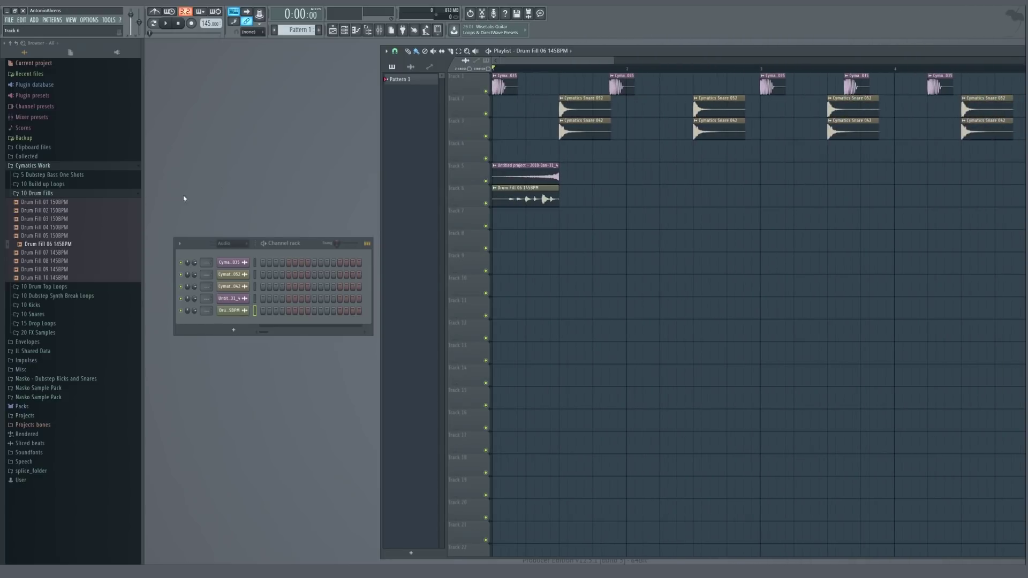
pyautogui.click(39, 195)
pyautogui.click(42, 204)
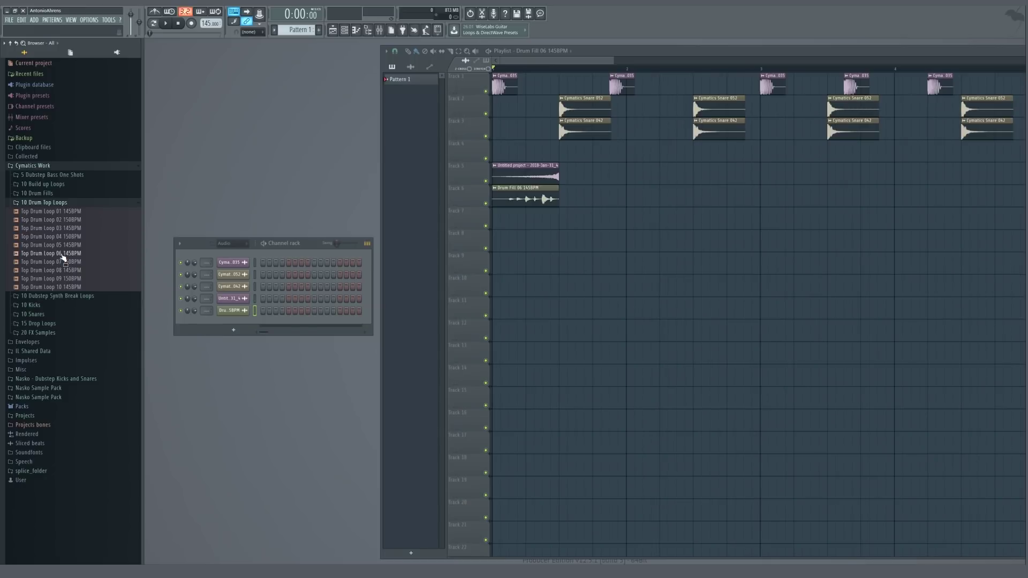
pyautogui.moveTo(63, 254); pyautogui.dragTo(55, 258)
pyautogui.click(56, 262)
pyautogui.click(59, 271)
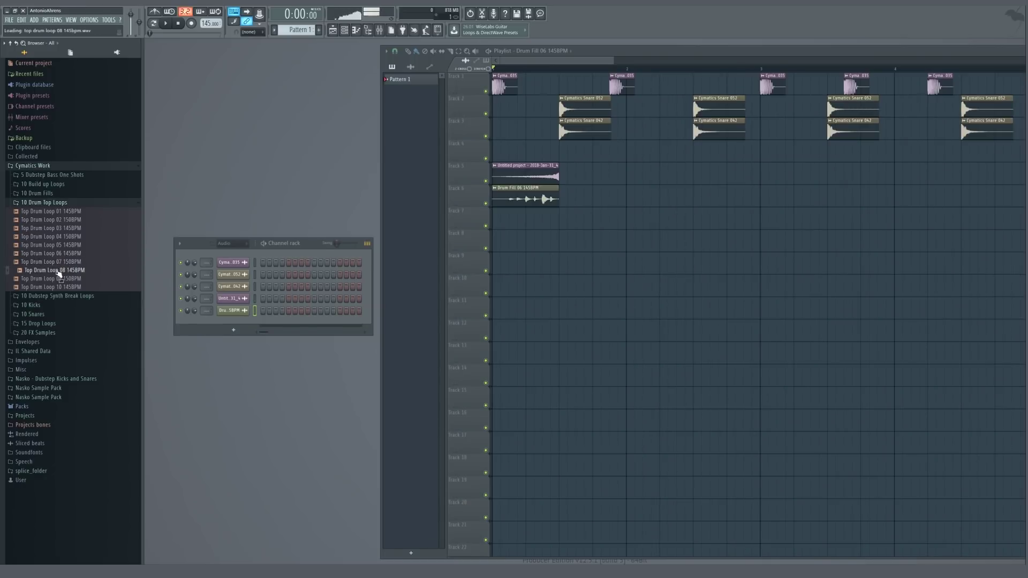
pyautogui.click(58, 288)
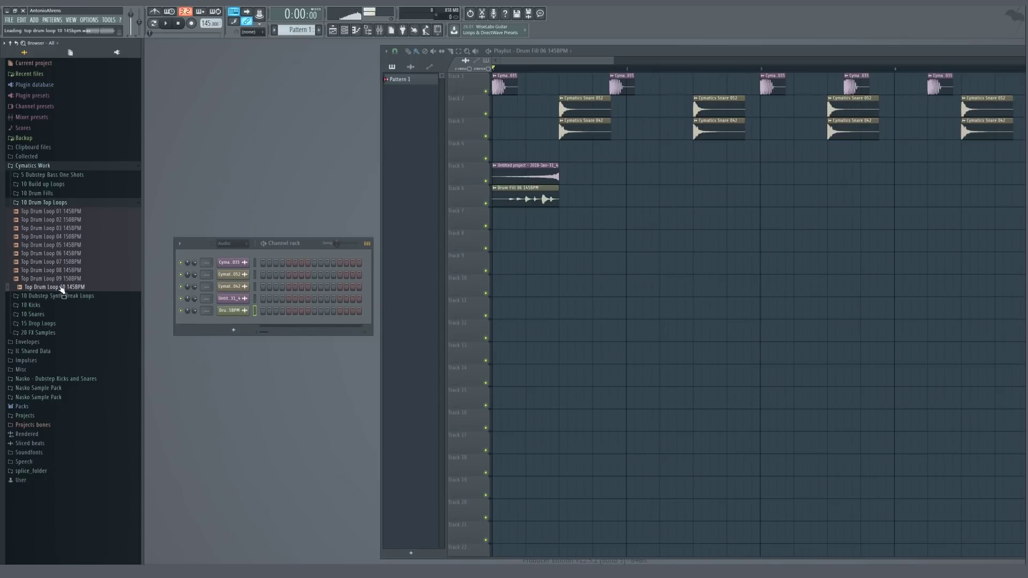
pyautogui.click(56, 236)
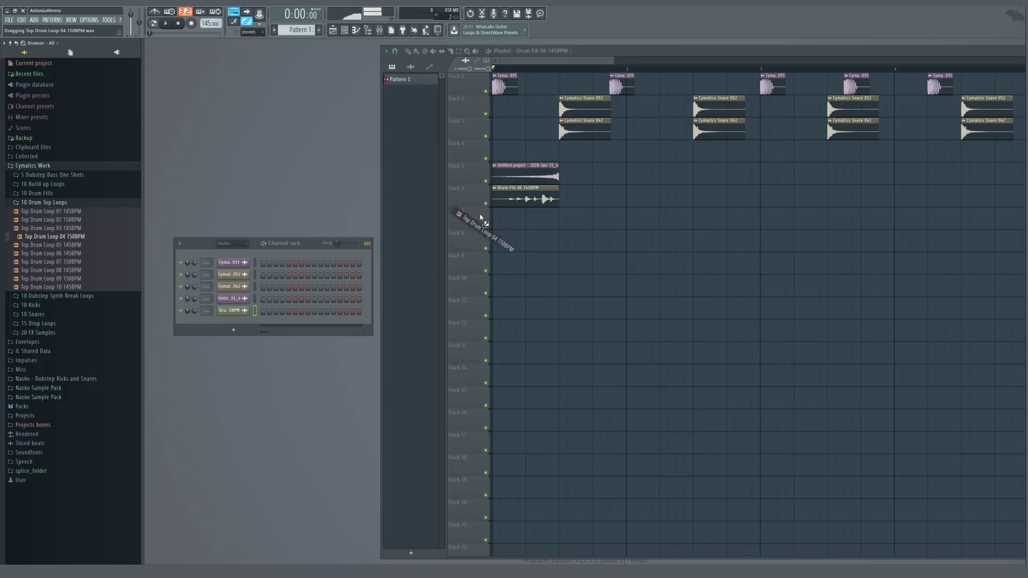
pyautogui.moveTo(481, 218); pyautogui.dragTo(482, 219)
# Audition more top loops and place Top Drum Loop 05 145BPM at the start of Track 8
pyautogui.click(55, 221)
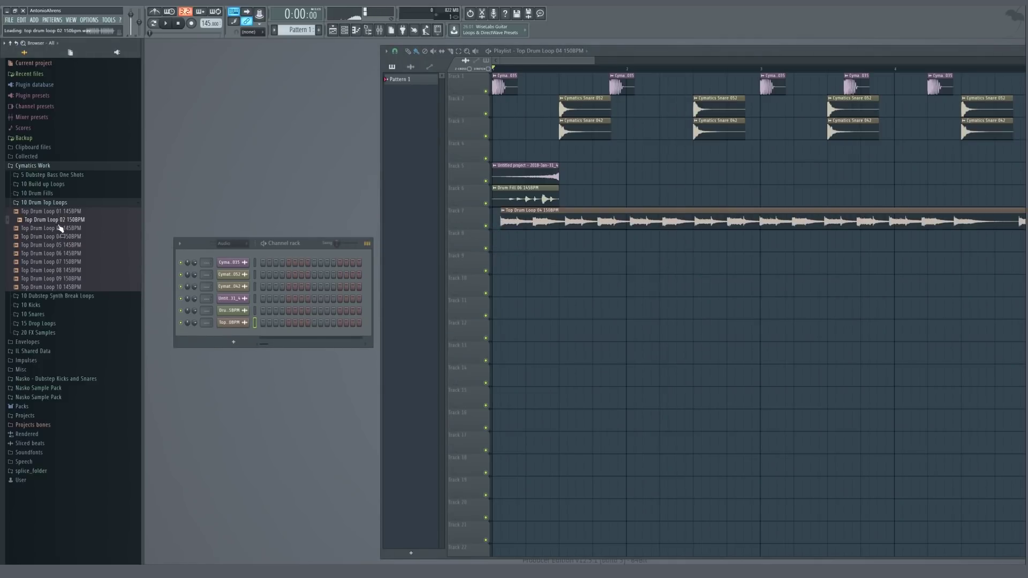
pyautogui.click(58, 229)
pyautogui.click(56, 246)
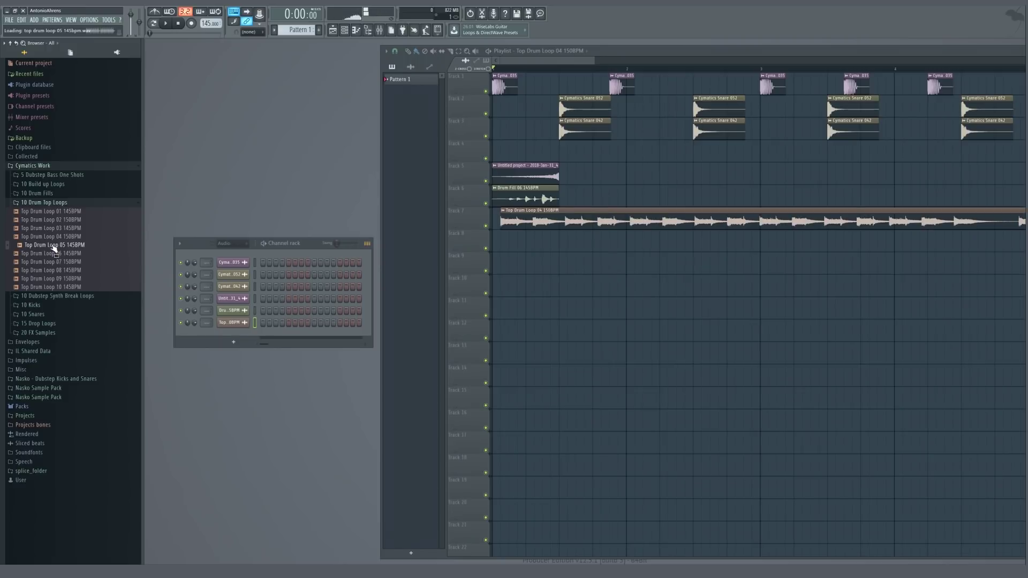
pyautogui.moveTo(339, 247); pyautogui.dragTo(509, 242)
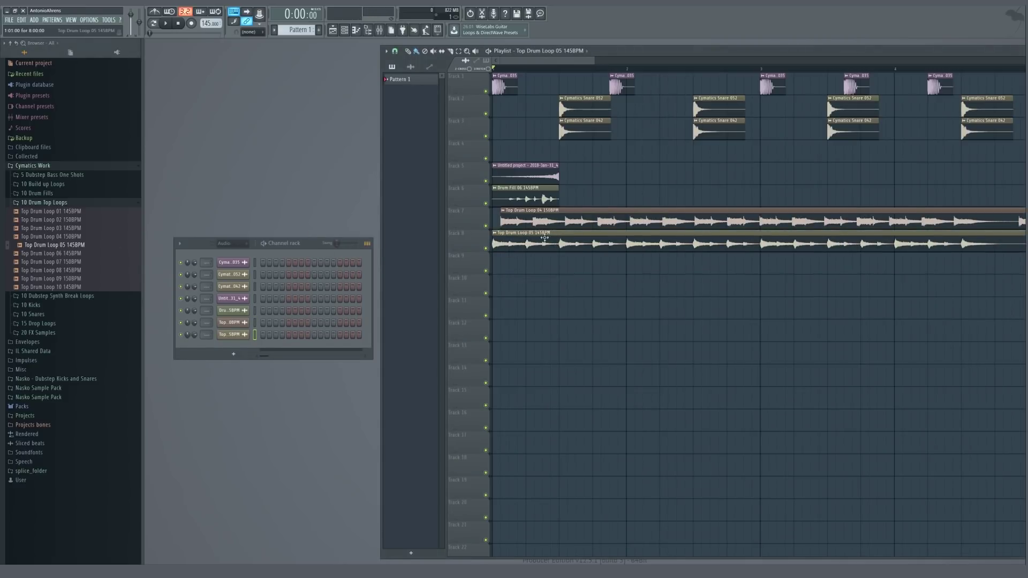
# Align Top Drum Loop 04 with the start of Track 7, set its time-stretching mode to Stretch and stretch it to end at bar 9
pyautogui.scroll(-3, 527, 224)
pyautogui.scroll(-2, 527, 224)
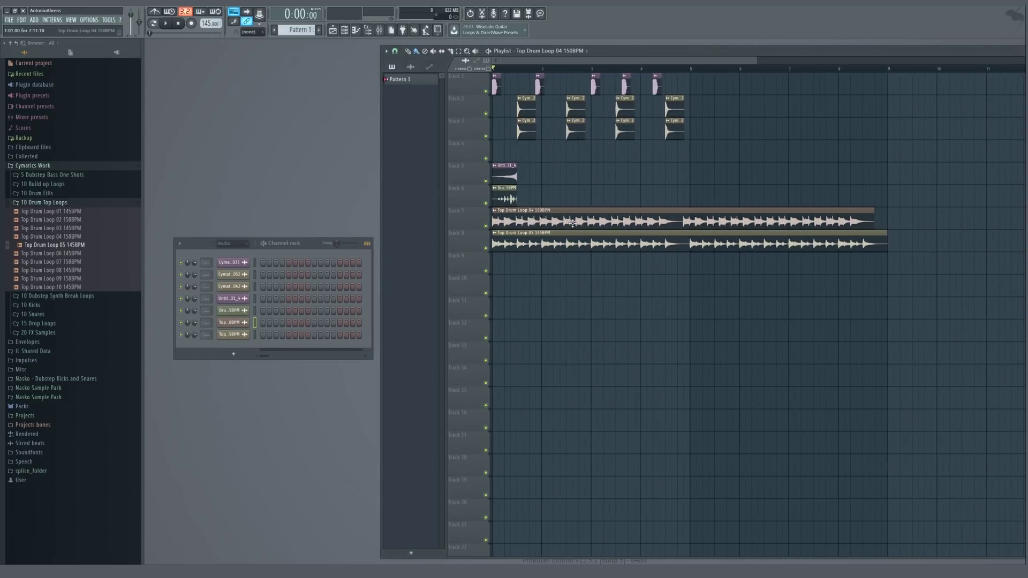
pyautogui.click(236, 323)
pyautogui.click(408, 186)
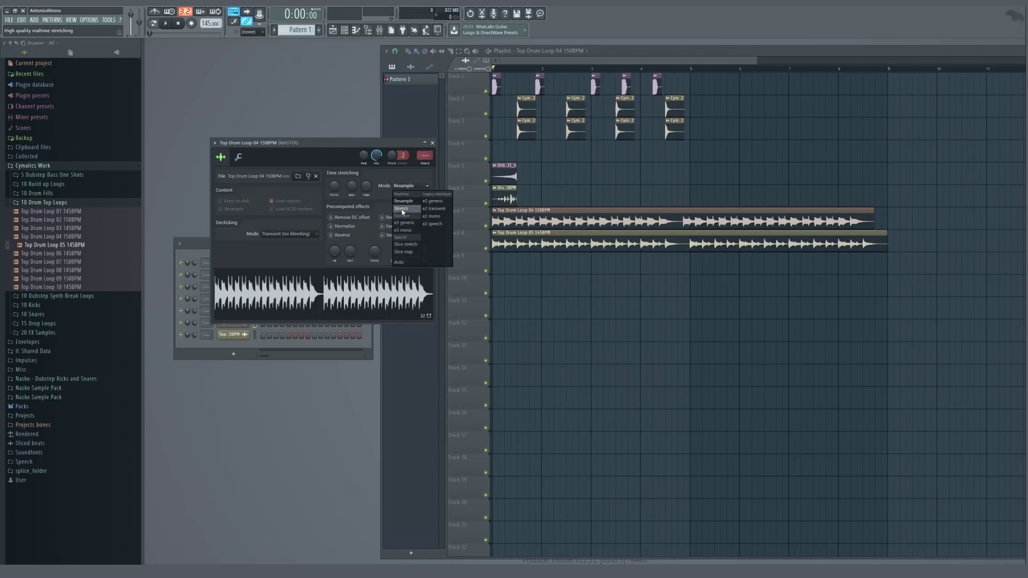
pyautogui.click(403, 209)
pyautogui.click(433, 143)
pyautogui.click(488, 69)
pyautogui.scroll(6, 869, 182)
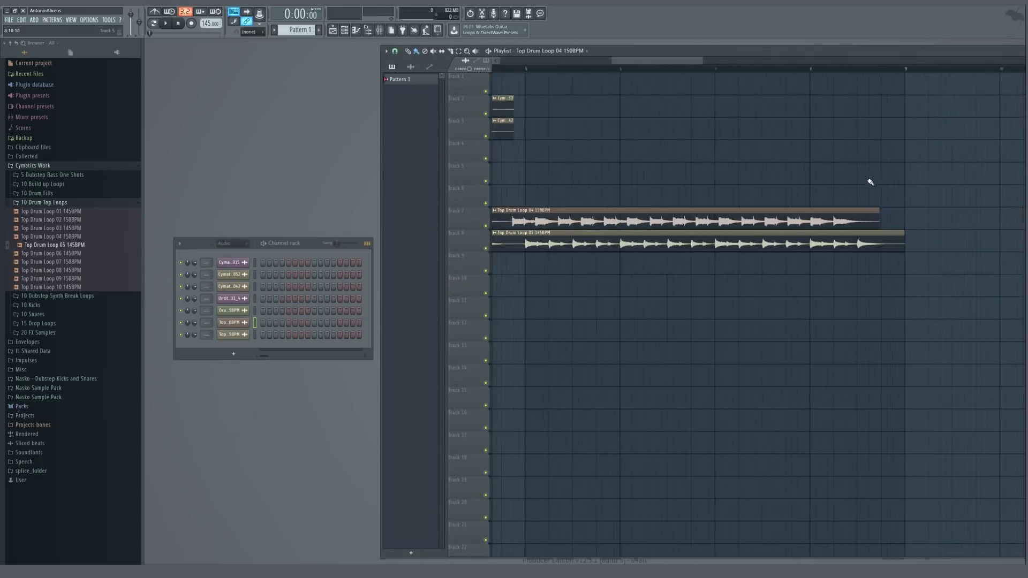
pyautogui.moveTo(855, 217); pyautogui.dragTo(954, 215)
pyautogui.scroll(2, 963, 215)
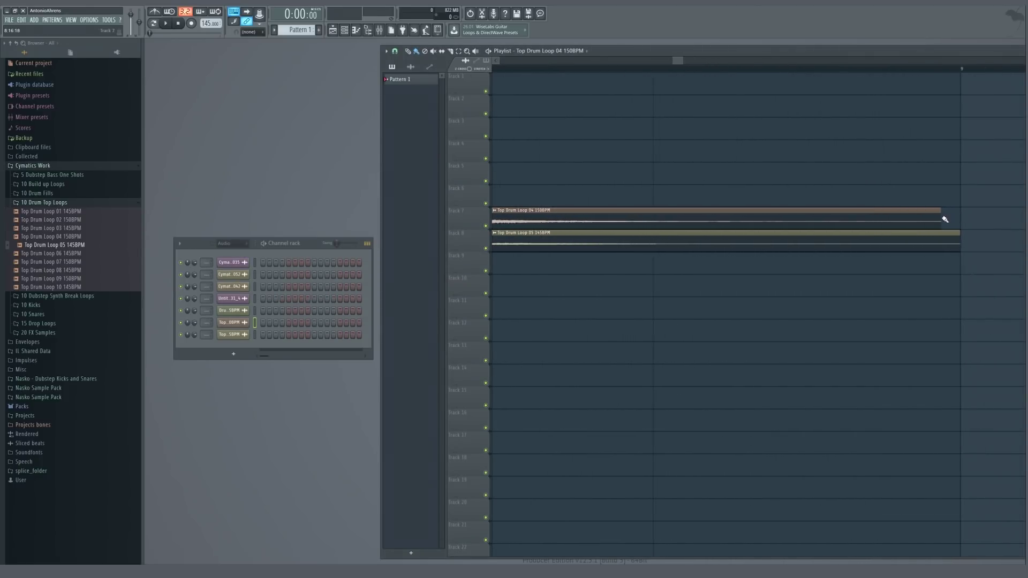
pyautogui.scroll(-7, 959, 212)
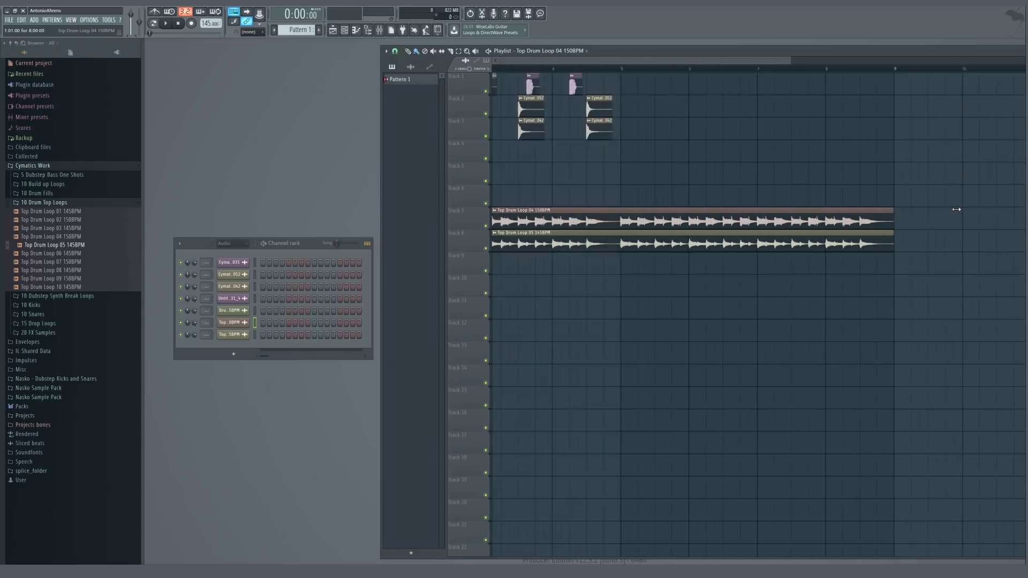
# Solo Track 7, set the time-stretching mode of Top Drum Loop 04 to Resample, play it and unsolo the track
pyautogui.doubleClick(493, 229)
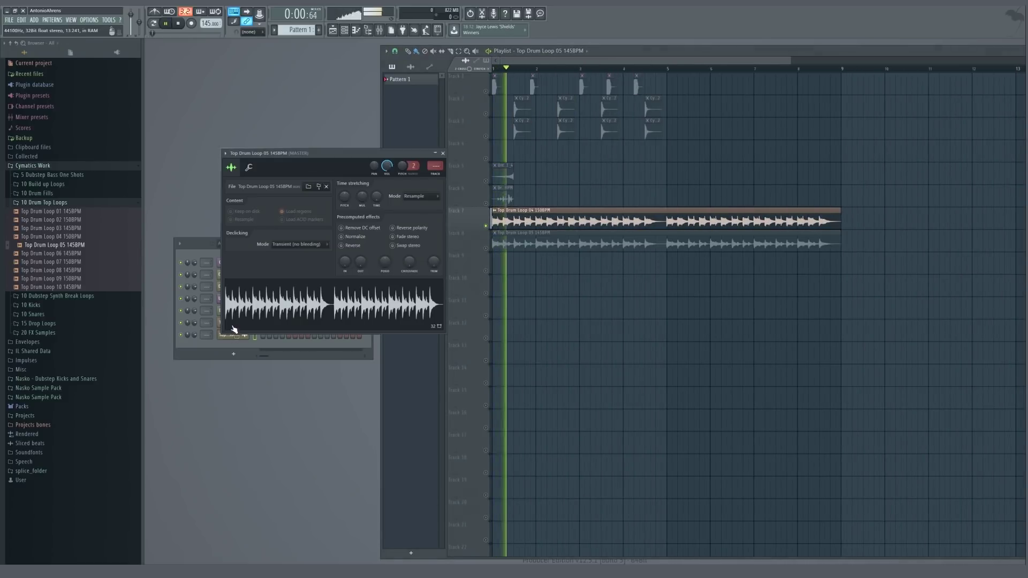
pyautogui.click(410, 186)
pyautogui.click(412, 192)
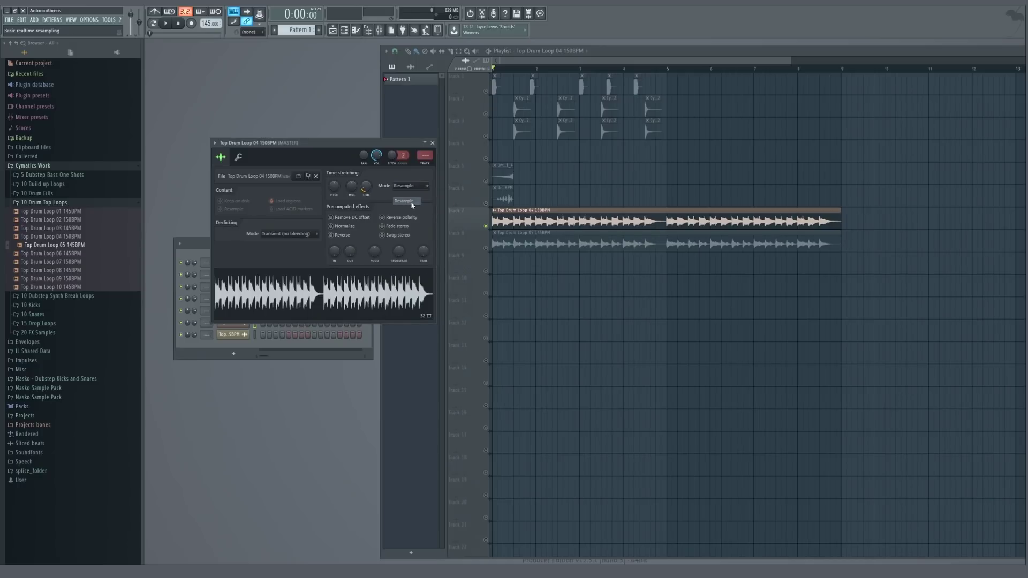
pyautogui.press('space')
pyautogui.press('Escape')
pyautogui.press('space')
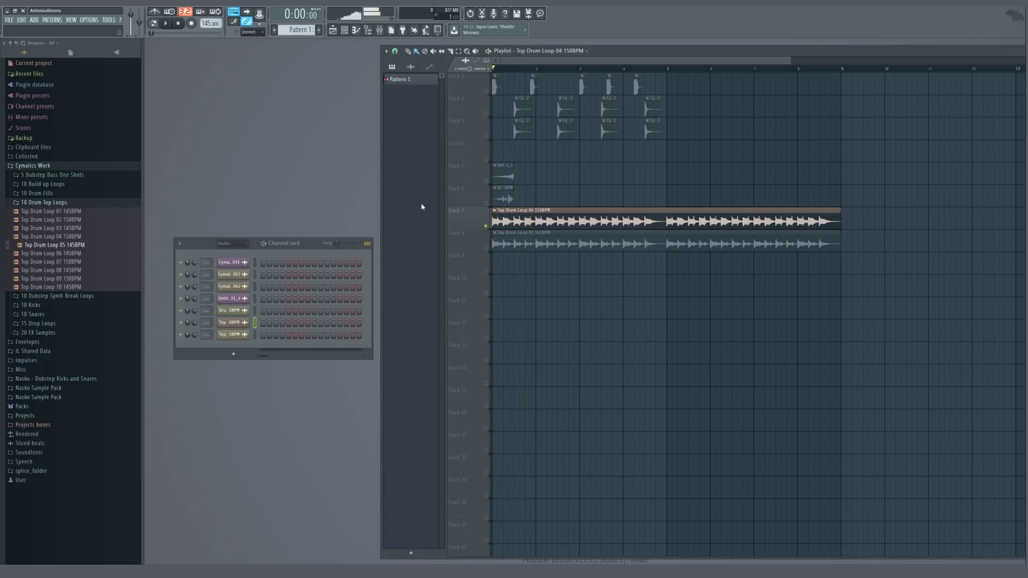
pyautogui.rightClick(485, 226)
# Trim both top loops on Tracks 7 and 8 to start at the second kick and end at bar 5
pyautogui.scroll(3, 492, 223)
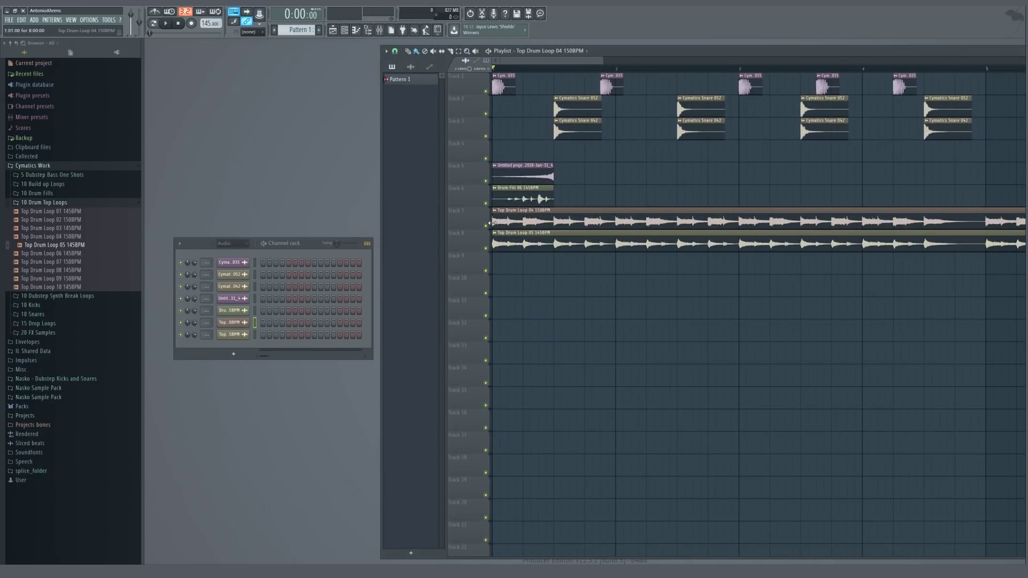
pyautogui.moveTo(493, 223); pyautogui.dragTo(600, 246)
pyautogui.hotkey('shift', 'm')
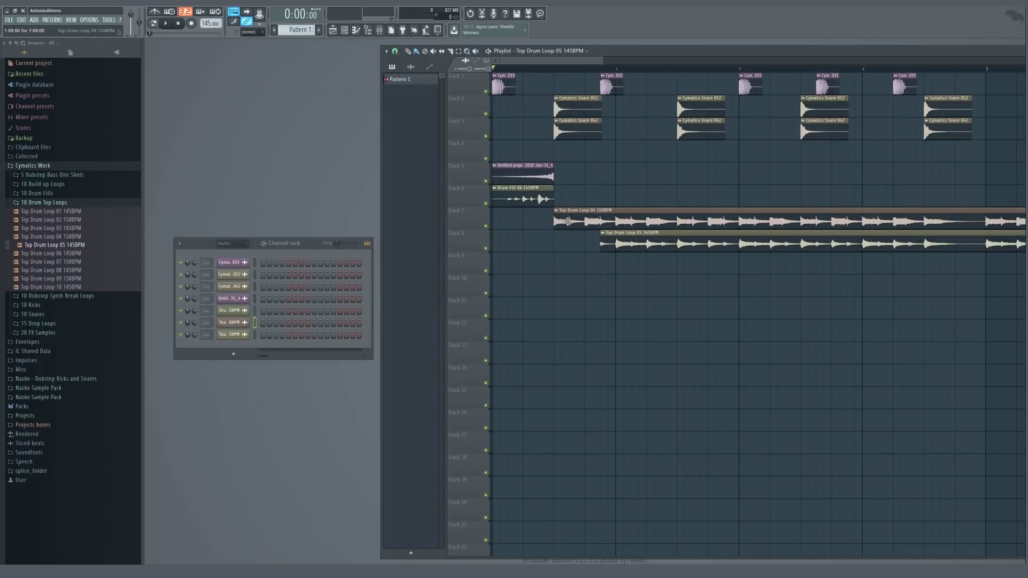
pyautogui.moveTo(556, 222); pyautogui.dragTo(600, 221)
pyautogui.scroll(-4, 600, 221)
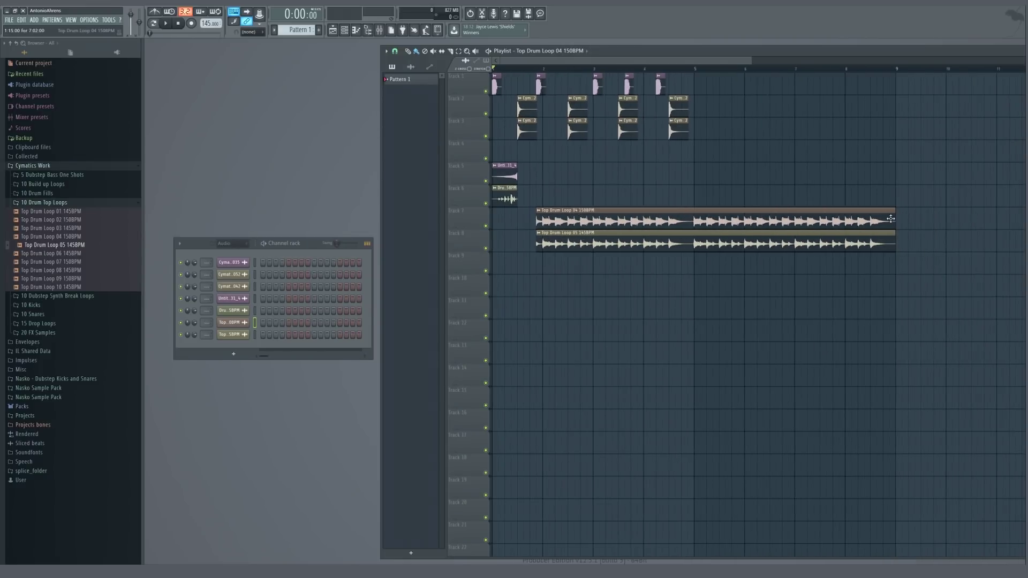
pyautogui.moveTo(892, 221); pyautogui.dragTo(668, 214)
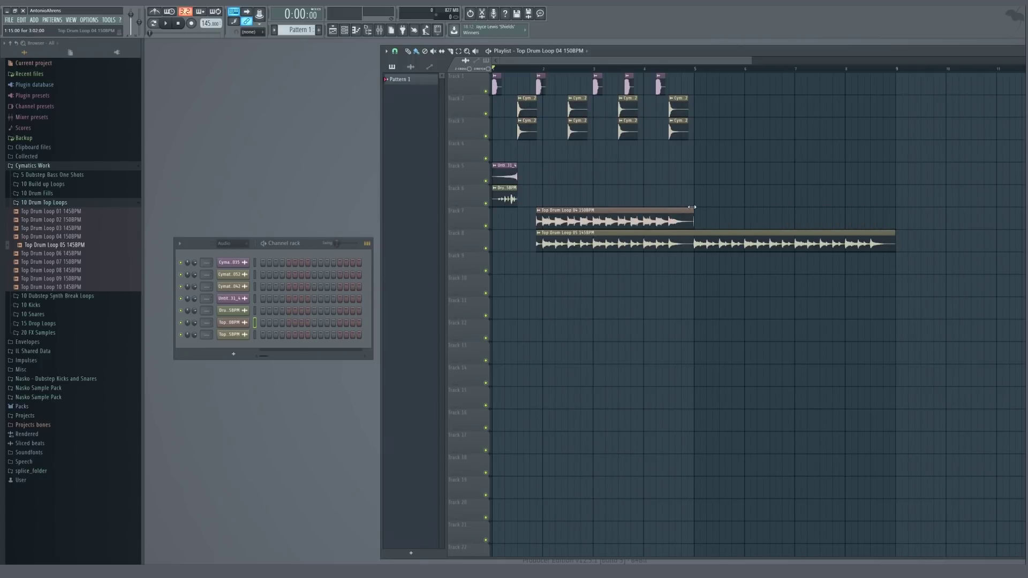
pyautogui.moveTo(892, 240); pyautogui.dragTo(697, 227)
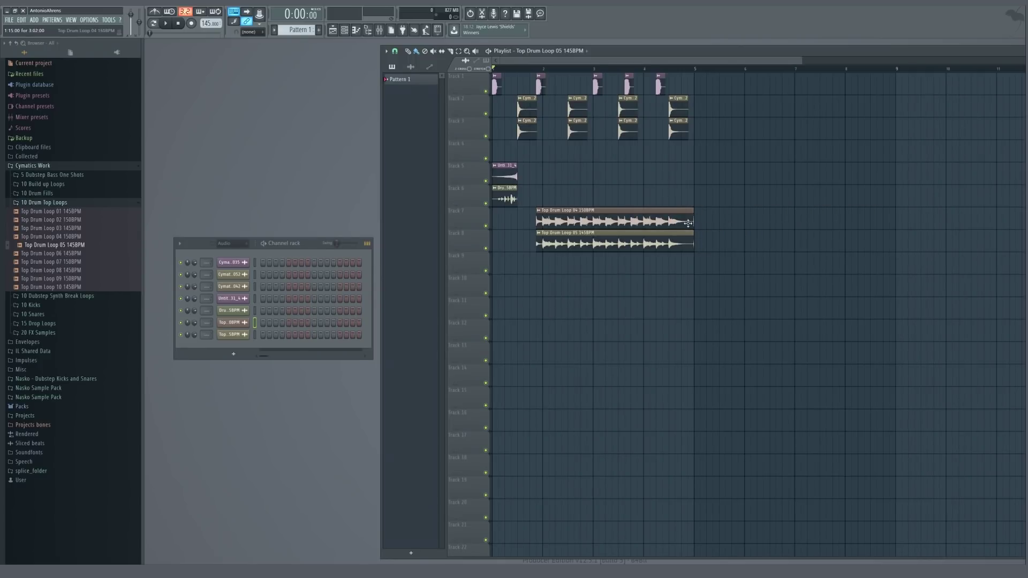
# Slice both top loops at the third snare, bar 4 and the last snare, and replace the final slices with copies of the preceding ones
pyautogui.scroll(3, 505, 161)
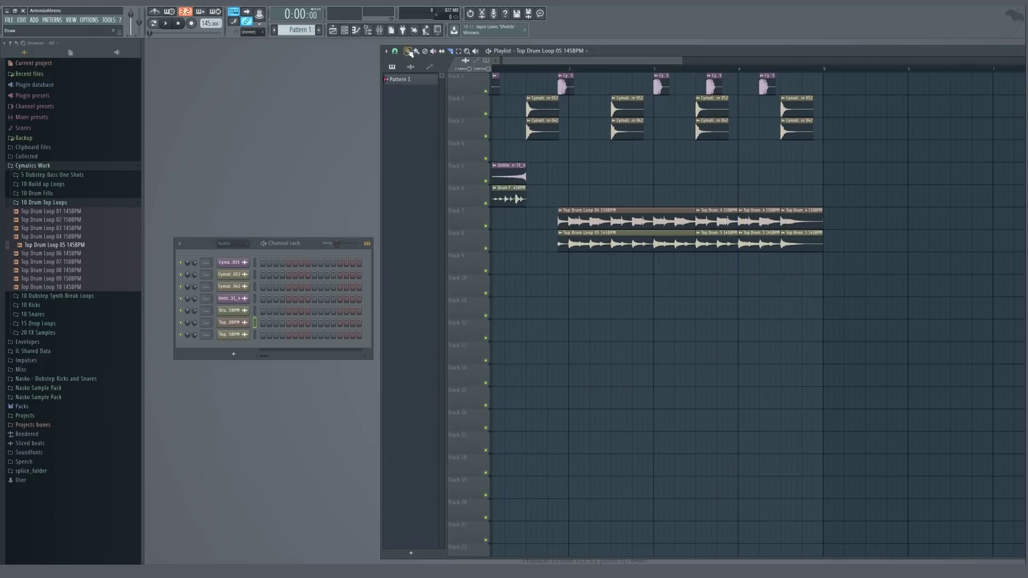
pyautogui.rightClick(805, 223)
pyautogui.rightClick(790, 234)
pyautogui.moveTo(791, 223); pyautogui.dragTo(779, 223)
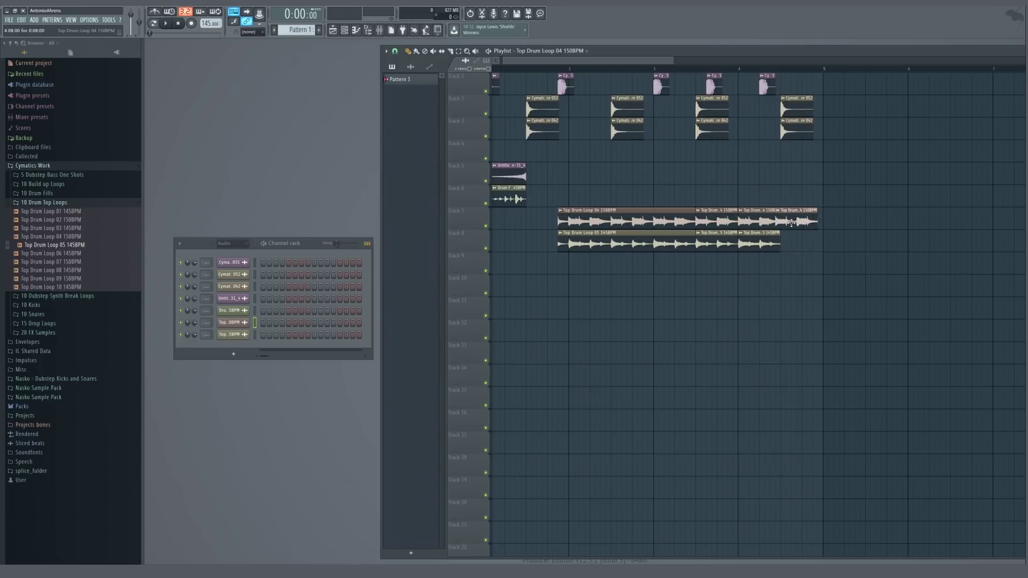
pyautogui.click(796, 247)
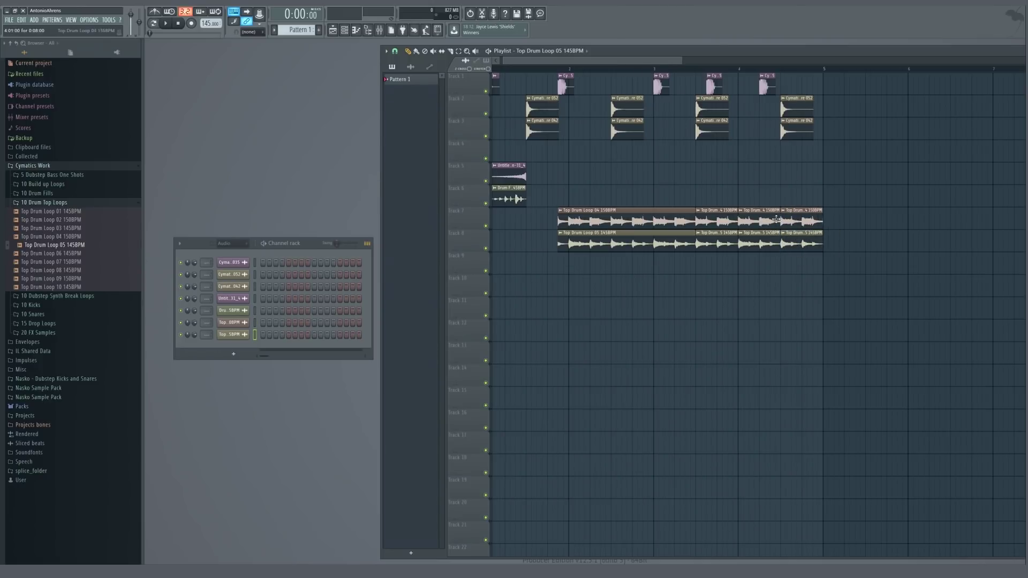
# Play the beat and duplicate the whole four-bar arrangement directly after itself, starting at bar 5
pyautogui.scroll(-2, 498, 68)
pyautogui.press('space')
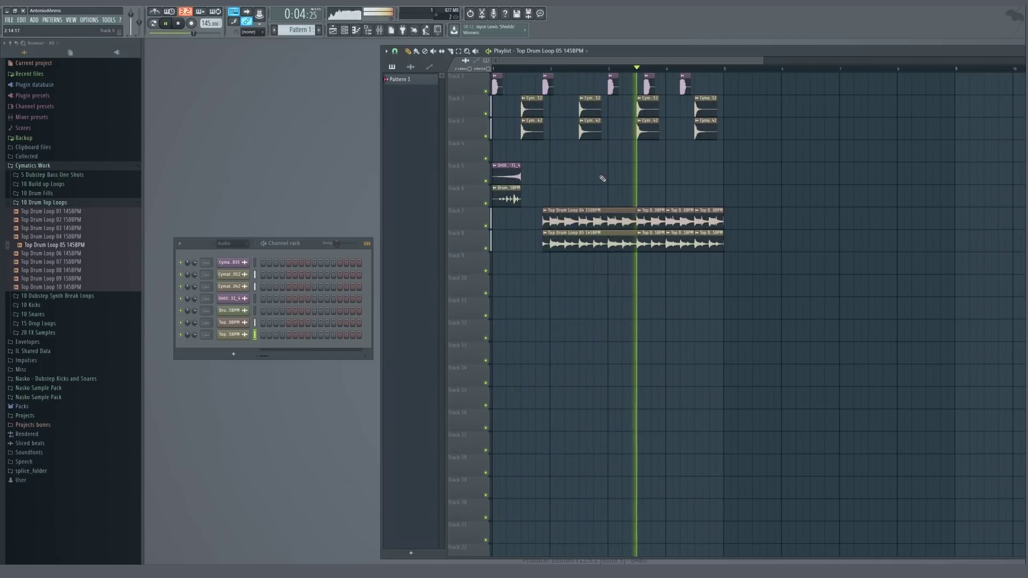
pyautogui.scroll(-1, 603, 180)
pyautogui.moveTo(678, 261); pyautogui.dragTo(490, 72)
pyautogui.hotkey('ctrl', 'b')
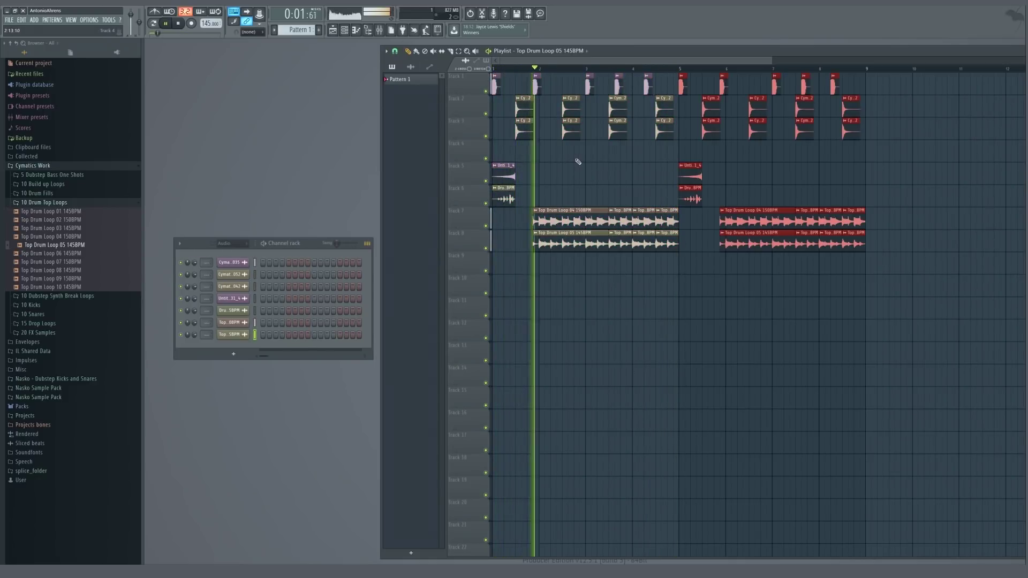
pyautogui.press('space')
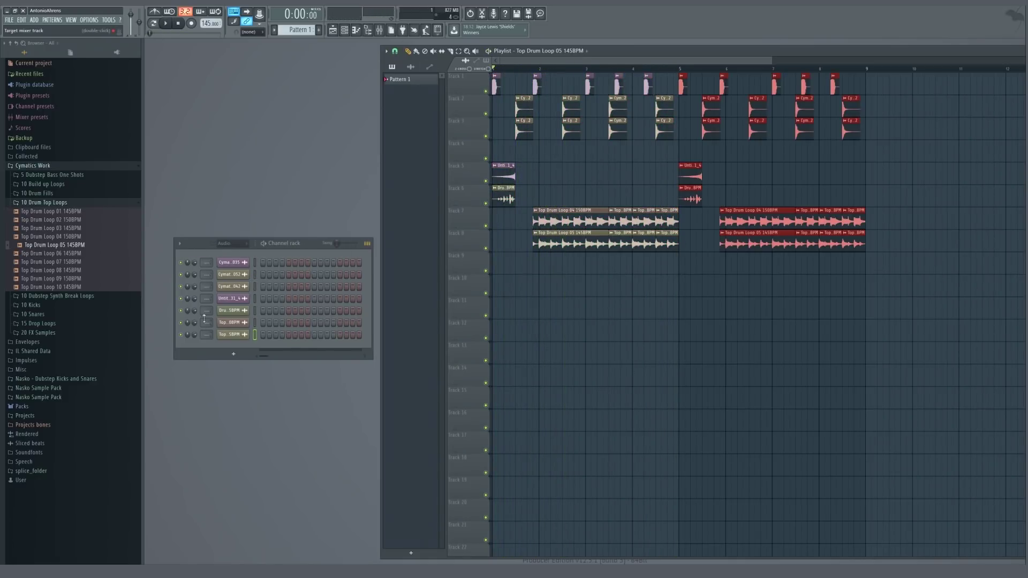
# Route the kick channel to mixer track 1 and both snare channels to mixer track 2
pyautogui.click(497, 80)
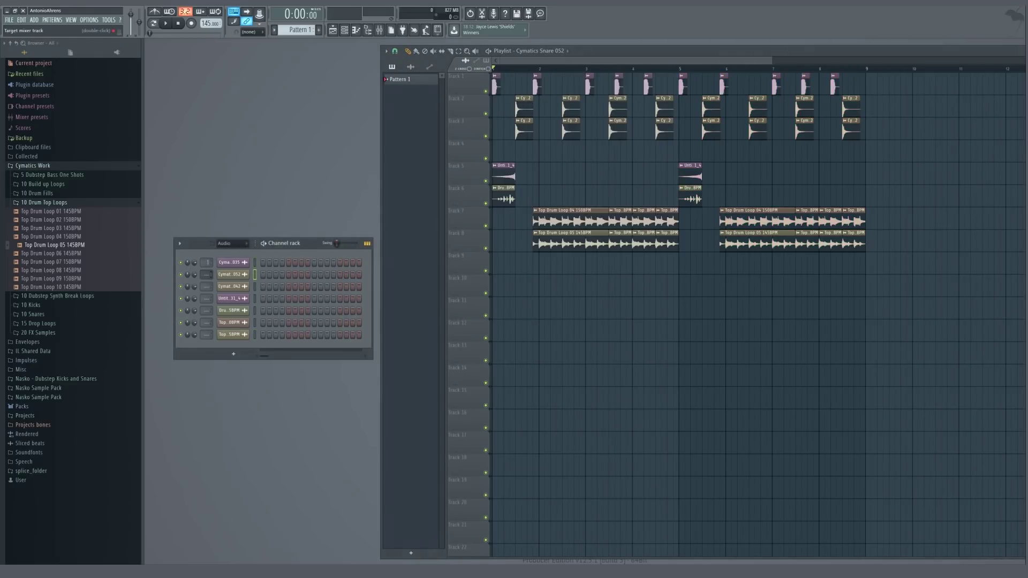
pyautogui.scroll(3, 470, 159)
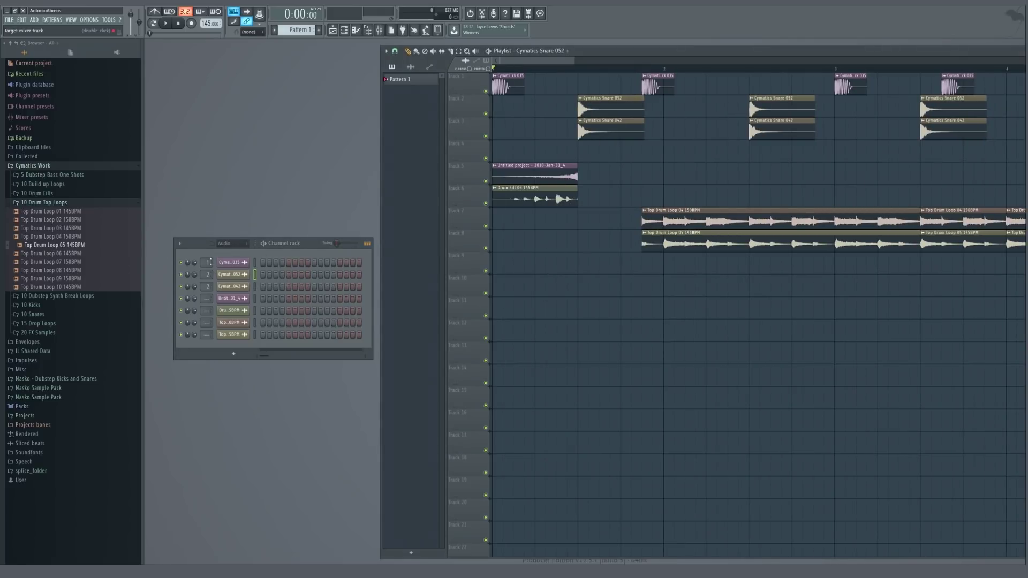
pyautogui.scroll(-2, 611, 150)
# Set the play position to the first snare and load Fruity Limiter into the first effect slot of mixer track 2
pyautogui.click(554, 68)
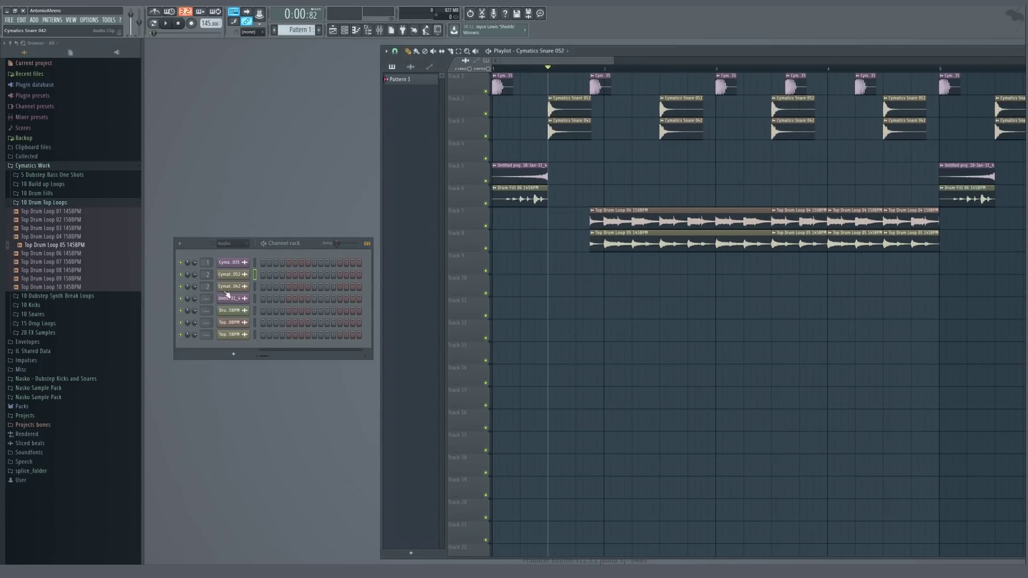
pyautogui.doubleClick(209, 274)
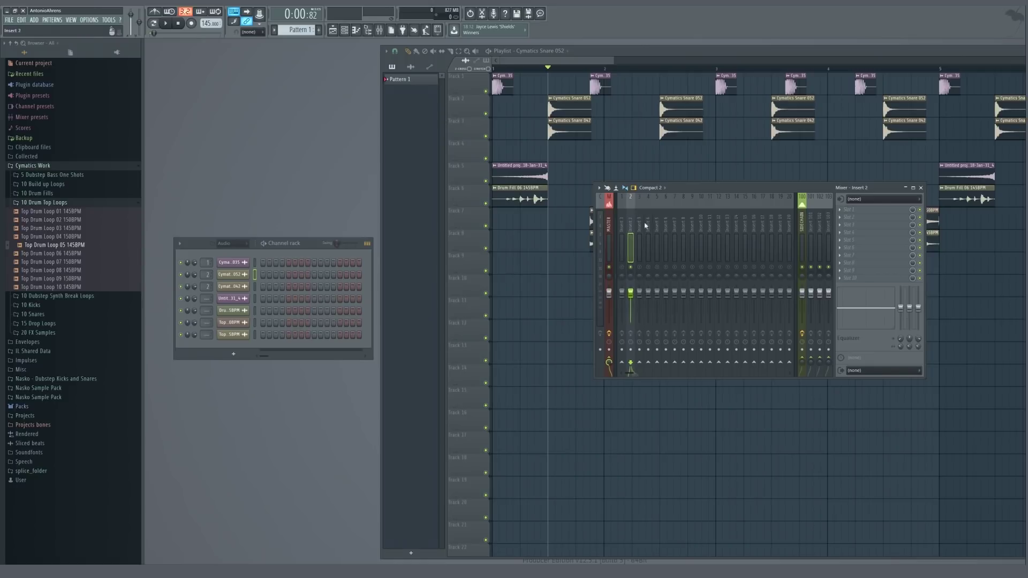
pyautogui.click(851, 210)
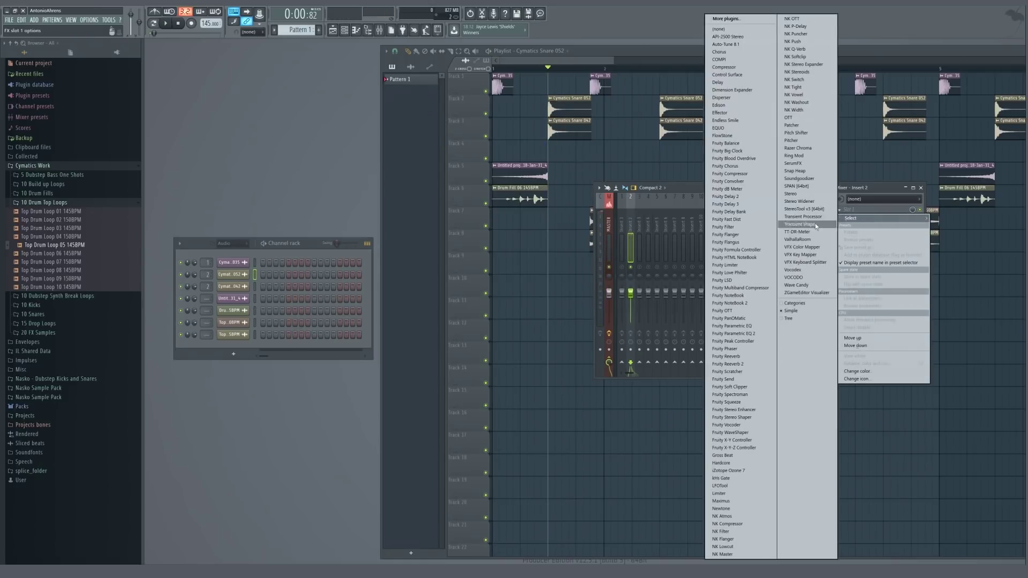
pyautogui.click(728, 265)
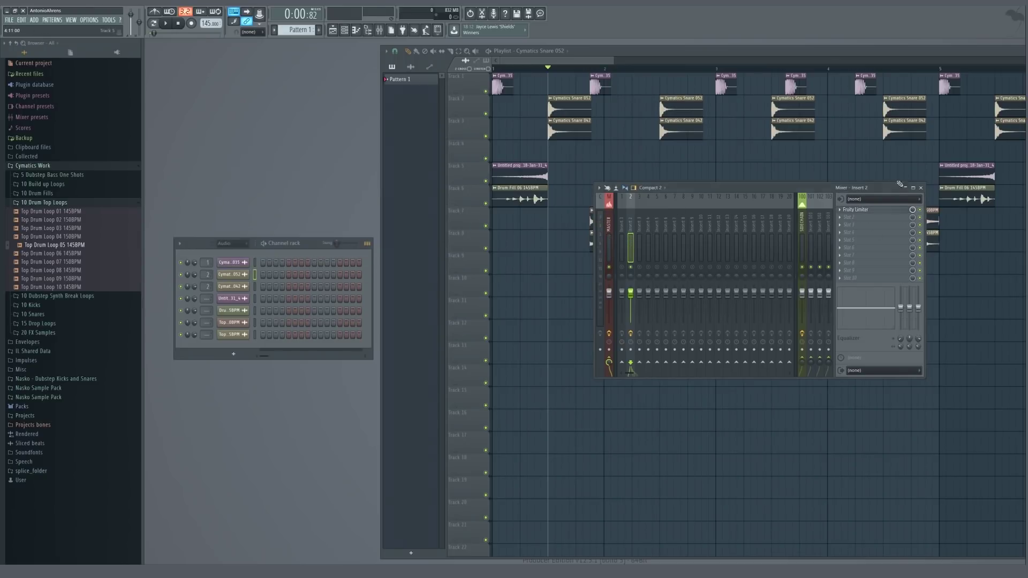
pyautogui.click(856, 209)
# Load Transient Processor into the second effect slot of mixer track 2
pyautogui.click(851, 217)
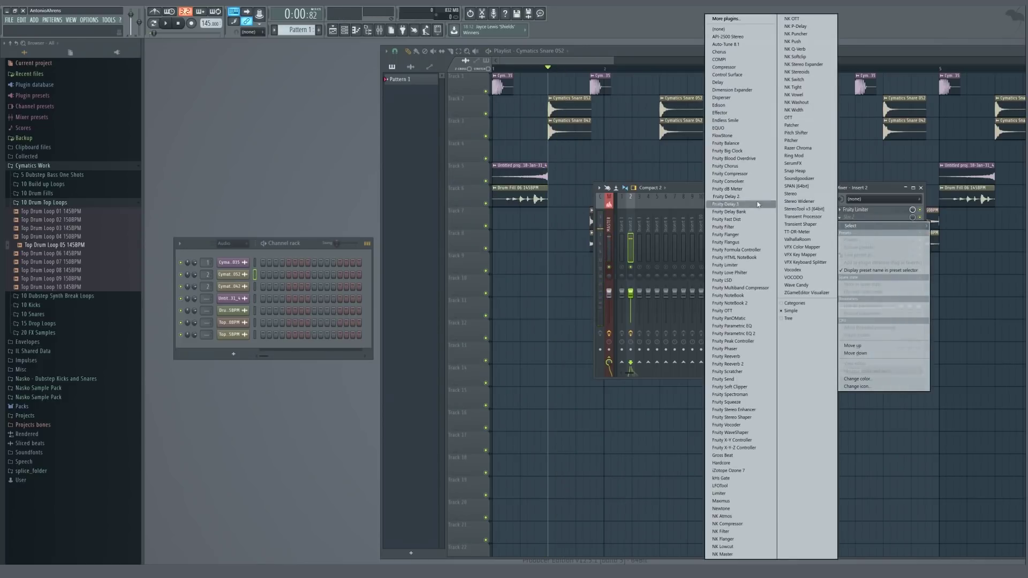
pyautogui.click(801, 217)
pyautogui.click(857, 219)
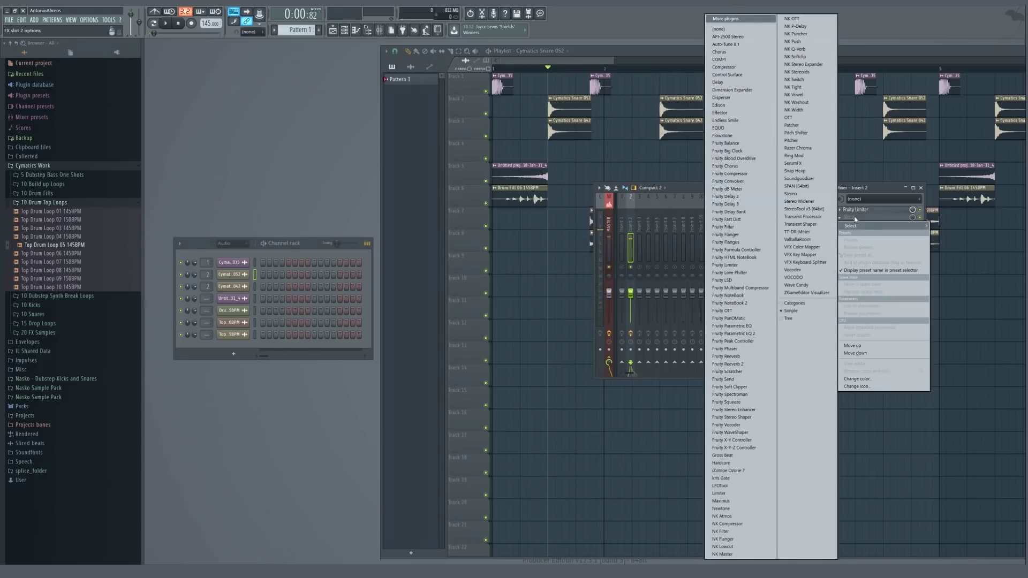
pyautogui.click(800, 216)
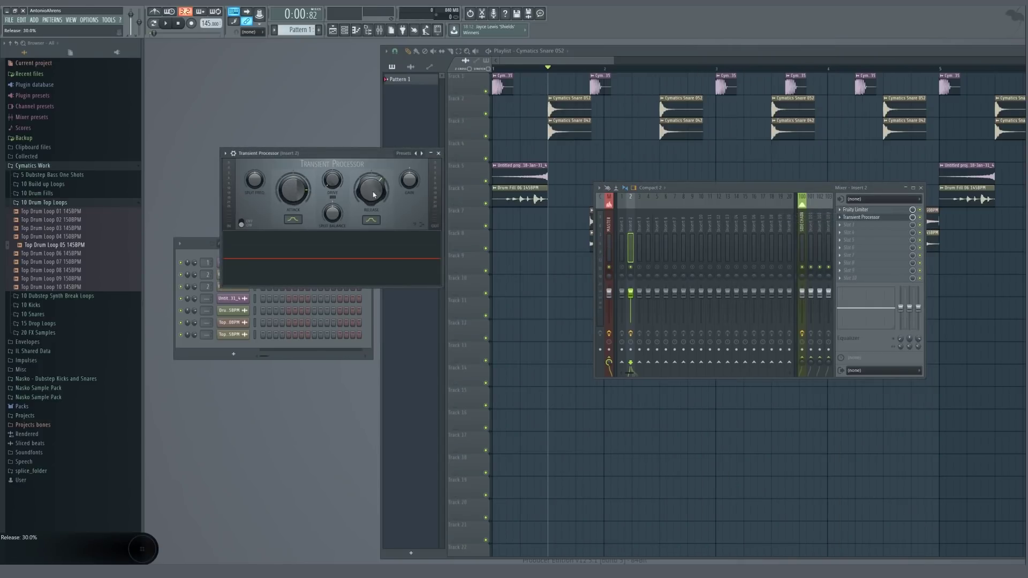
# Audition the snares from the first hit while adjusting the Transient Processor's attack and release shapes
pyautogui.click(438, 153)
pyautogui.press('space')
pyautogui.press('space')
pyautogui.press('space')
pyautogui.press('space')
pyautogui.click(872, 217)
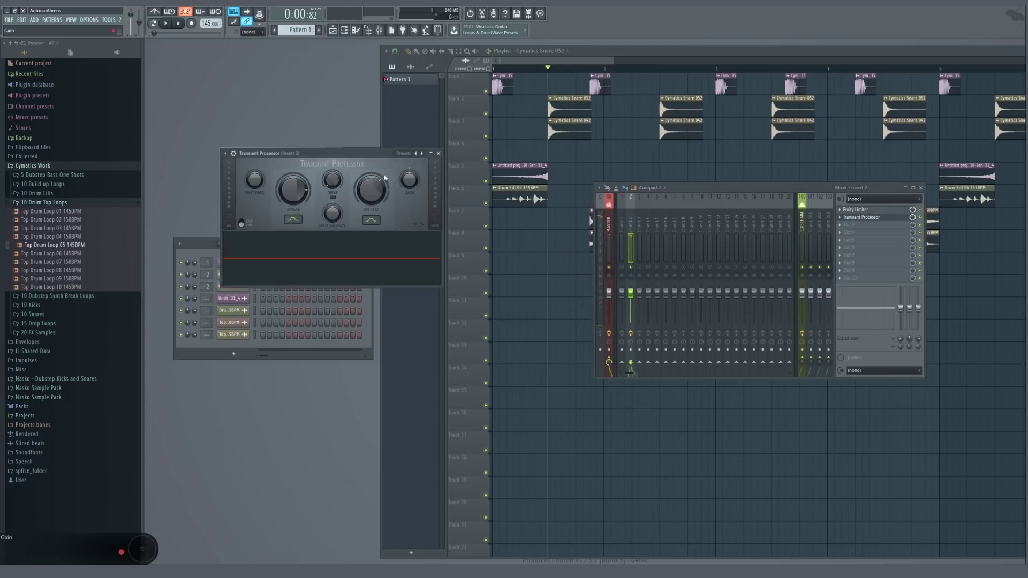
pyautogui.press('space')
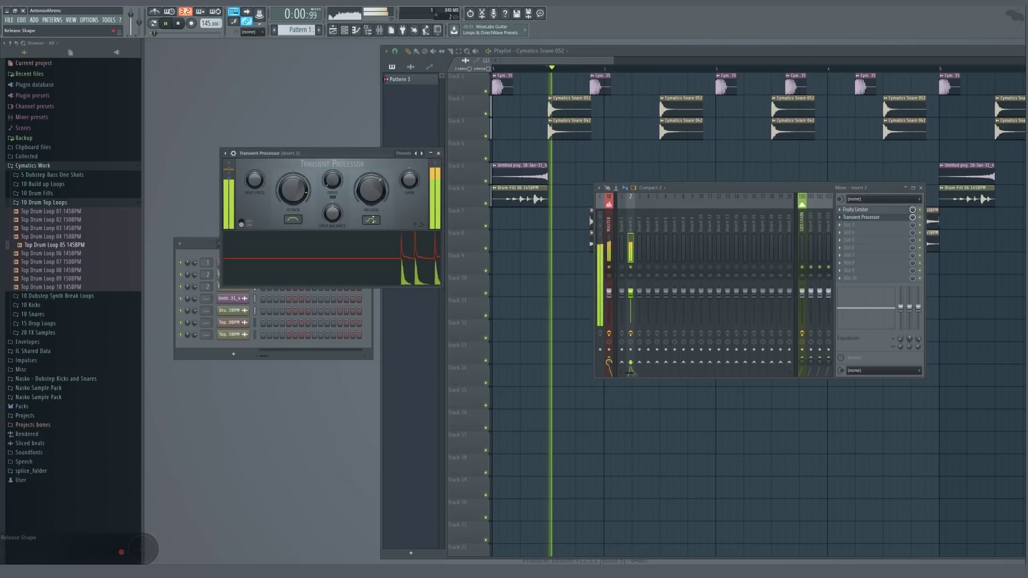
pyautogui.press('space')
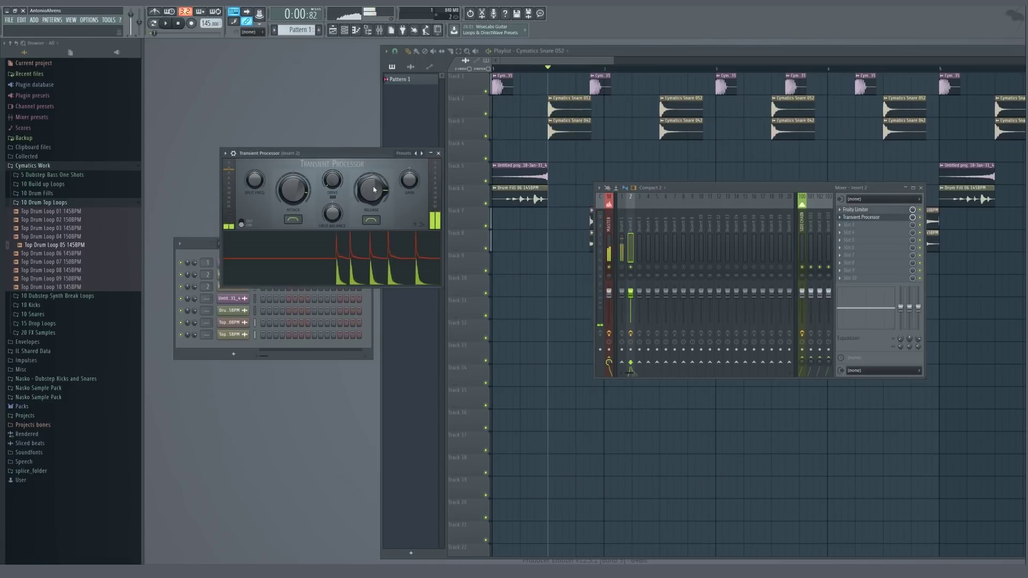
pyautogui.press('space')
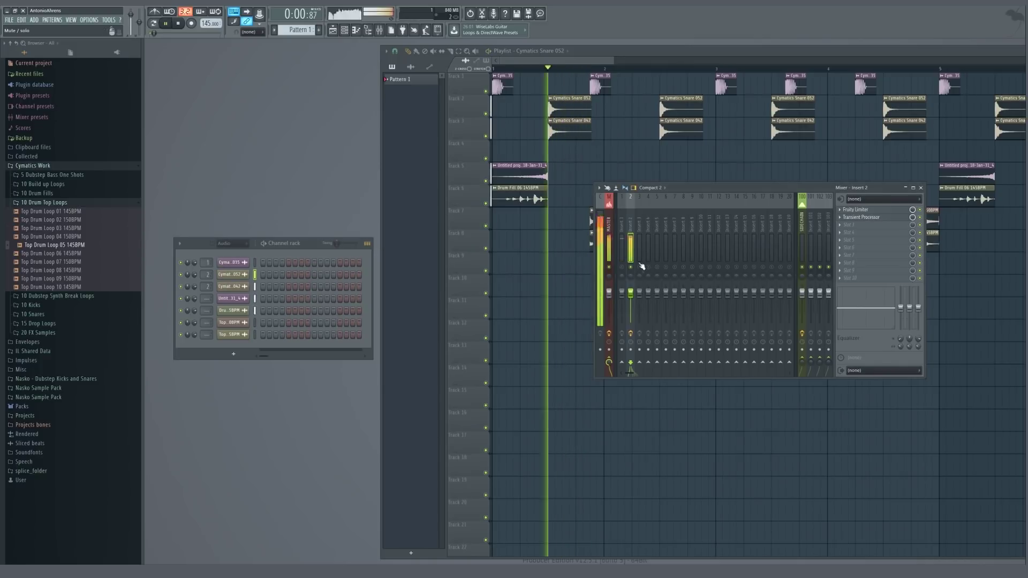
# Set the Transient Processor's release to 45% and play the snares to check the effect
pyautogui.click(861, 217)
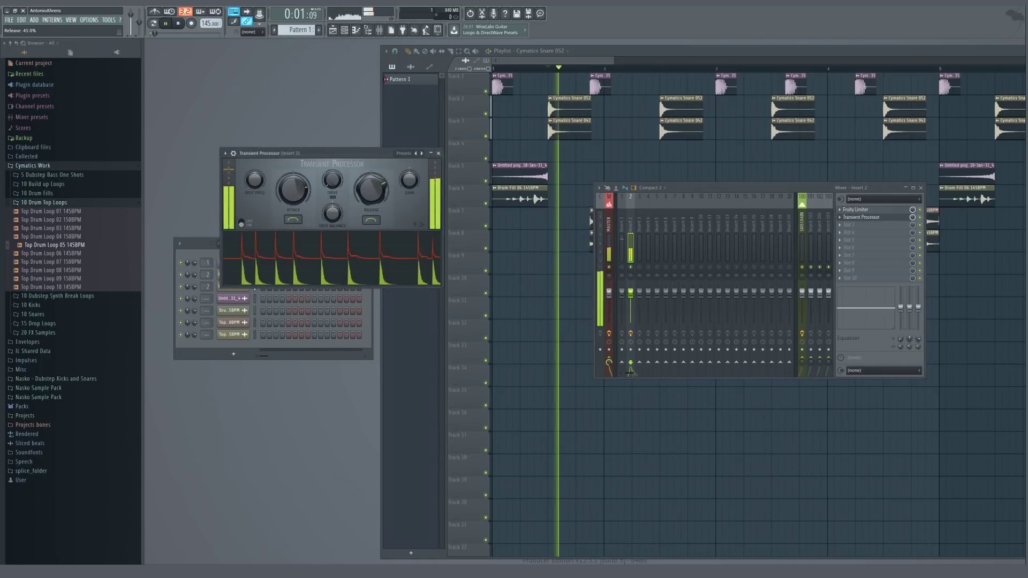
pyautogui.press('space')
pyautogui.press('space')
pyautogui.press('space')
pyautogui.press('Escape')
pyautogui.press('space')
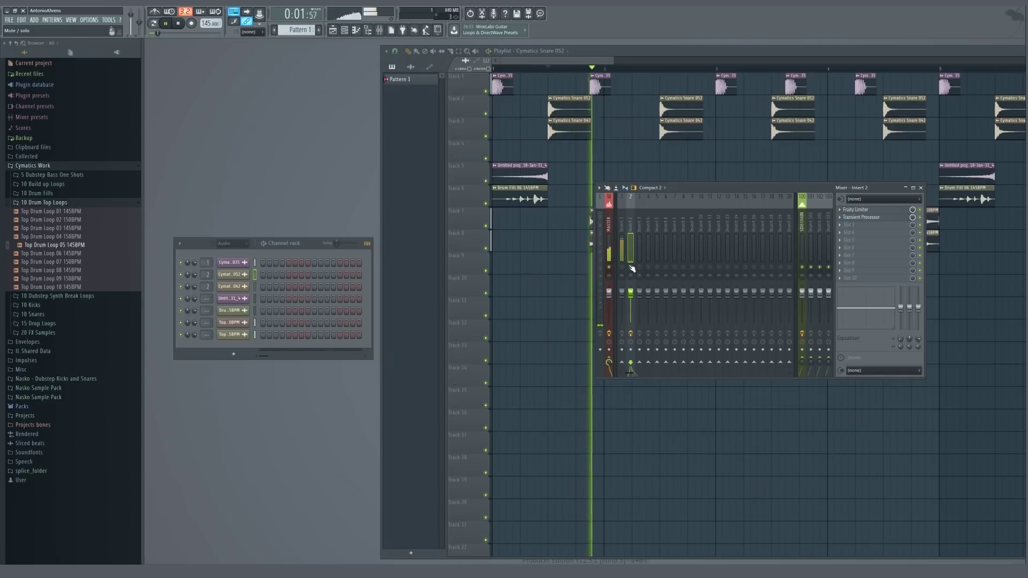
pyautogui.press('space')
pyautogui.press('Escape')
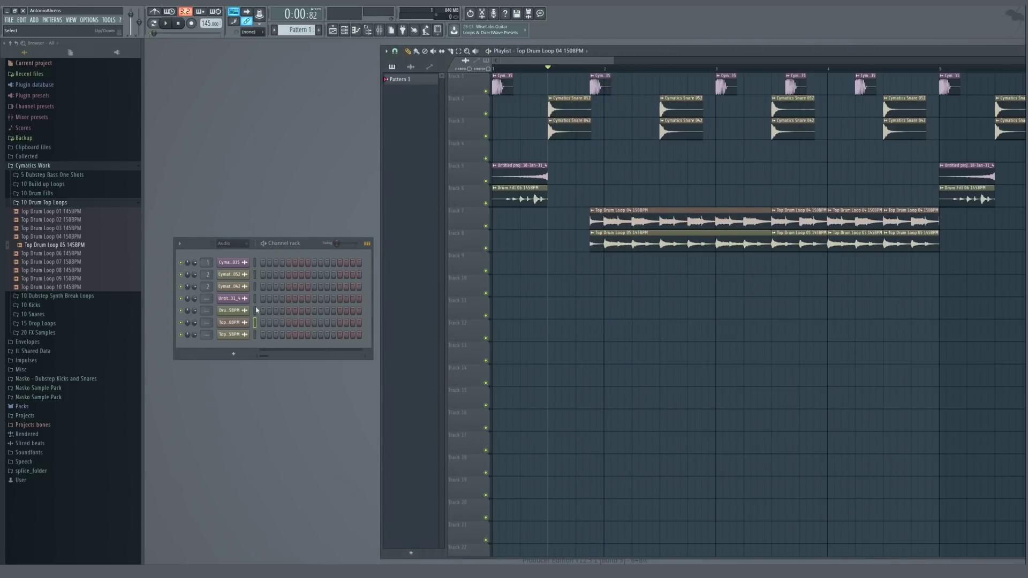
# Assign the two top loops to mixer tracks 3 and 4 and route track 3 to the SIDECHAIN track only
pyautogui.scroll(-3, 604, 234)
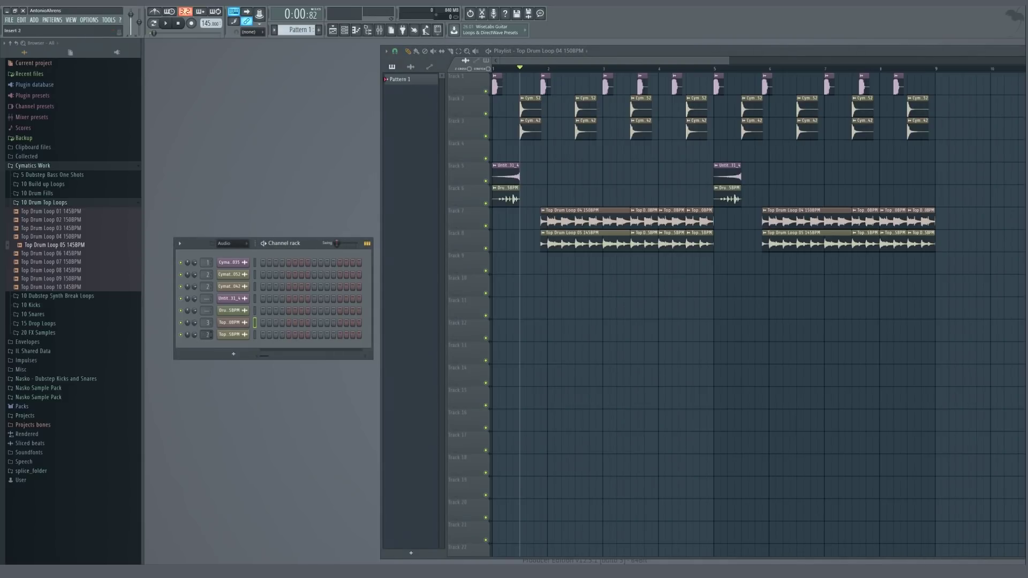
pyautogui.doubleClick(207, 323)
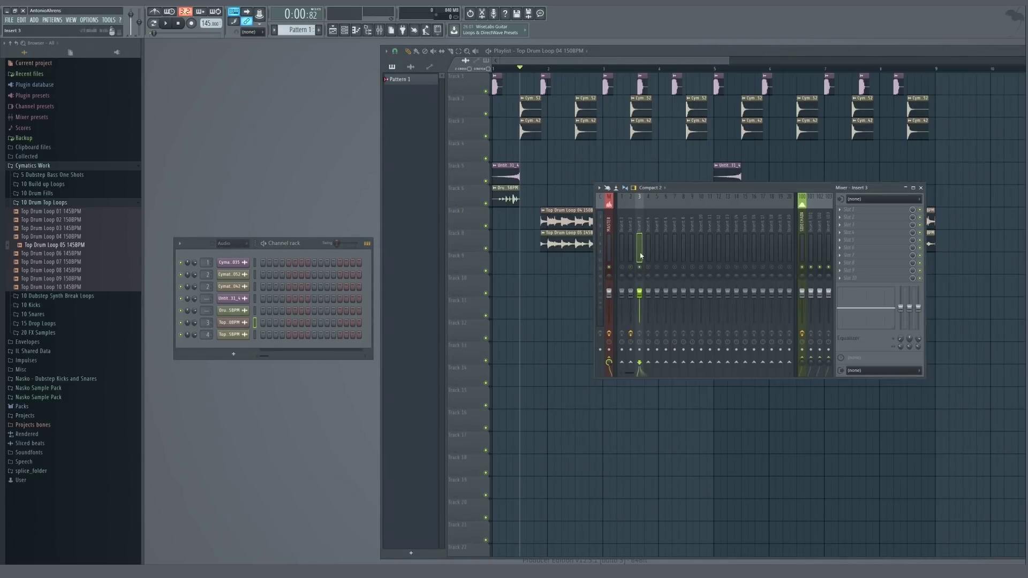
pyautogui.rightClick(804, 358)
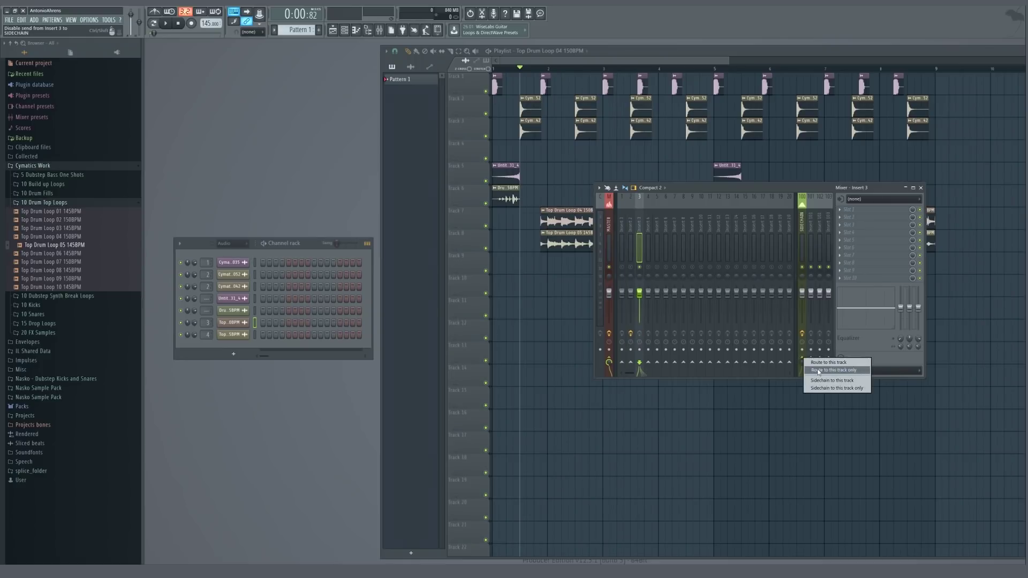
pyautogui.click(815, 370)
pyautogui.click(805, 231)
pyautogui.press('F9')
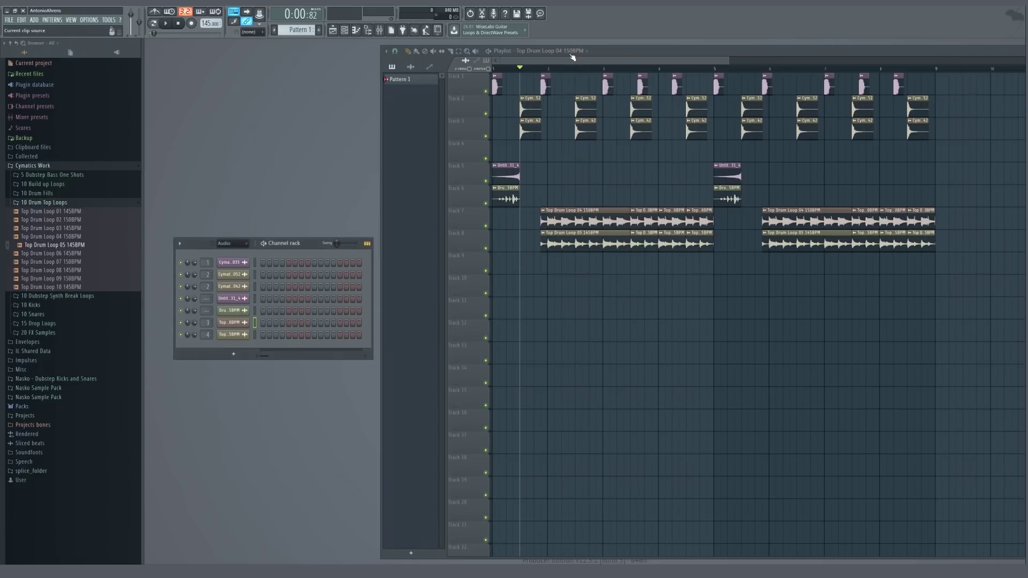
# Place SIDECHAIN automation clips on Track 4 under each kick and snare from bar 1 to the second kick of the repeated section
pyautogui.click(571, 51)
pyautogui.click(546, 126)
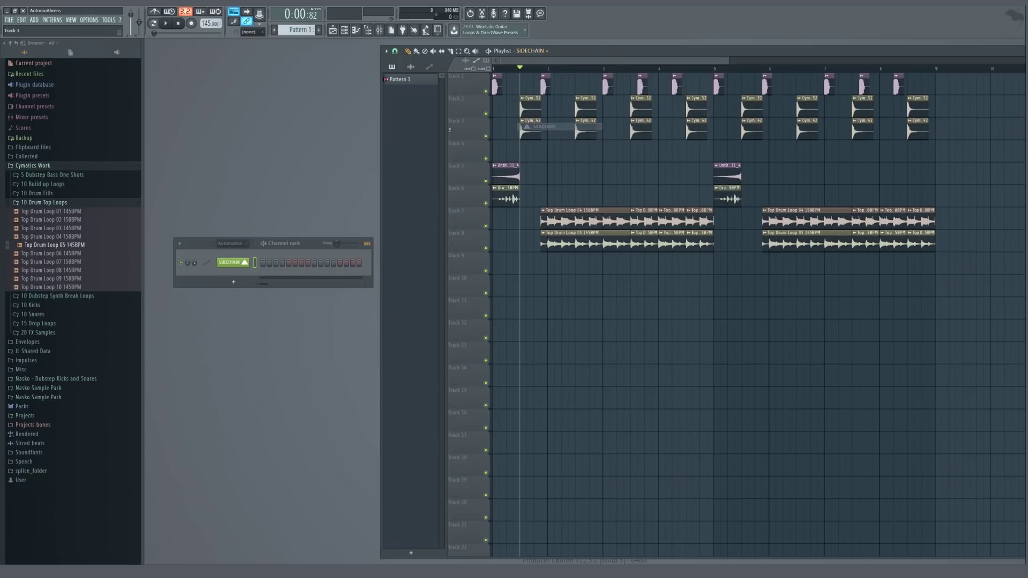
pyautogui.scroll(4, 498, 156)
pyautogui.click(499, 155)
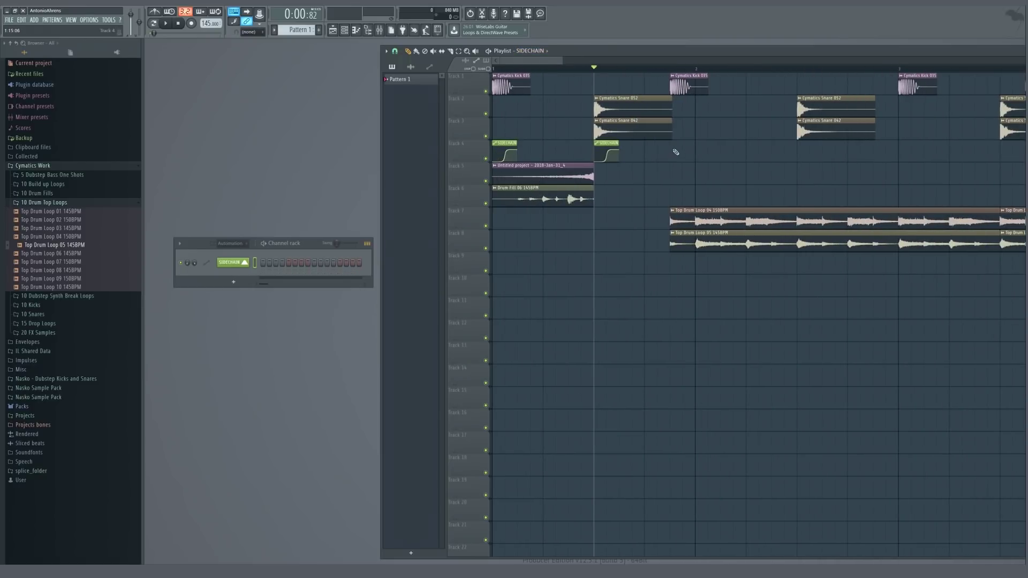
pyautogui.scroll(-3, 678, 153)
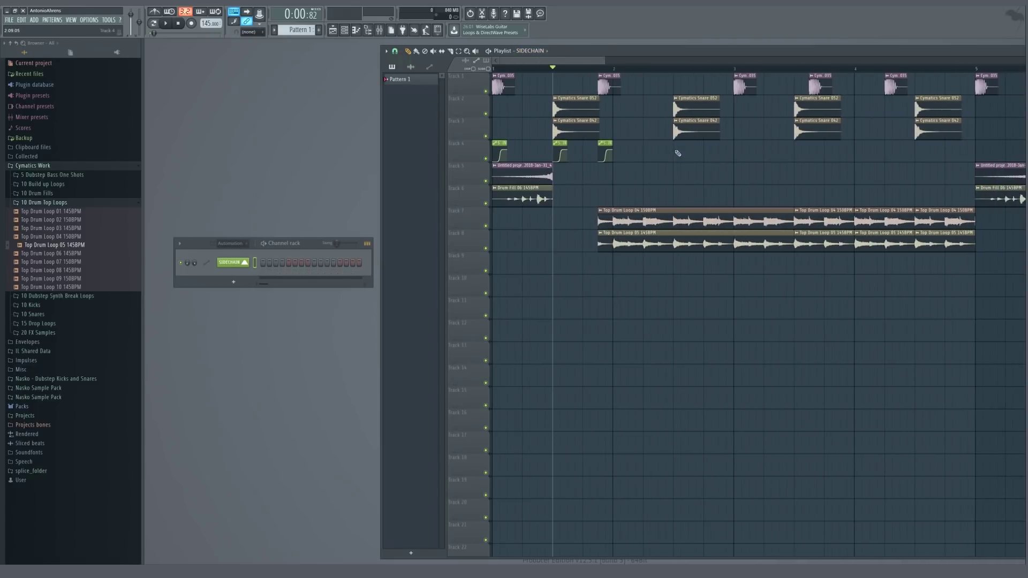
pyautogui.scroll(2, 794, 150)
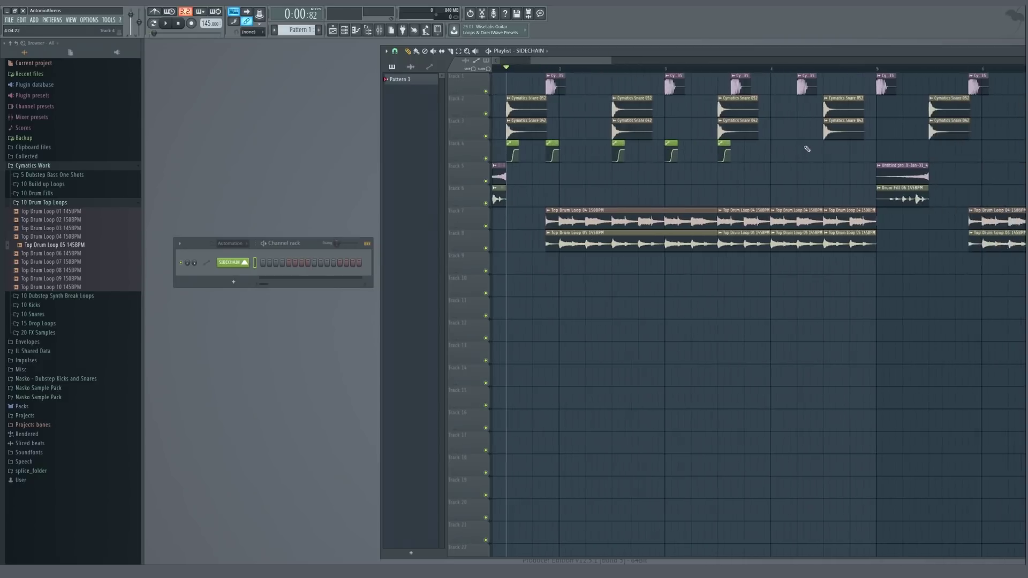
pyautogui.scroll(-3, 803, 153)
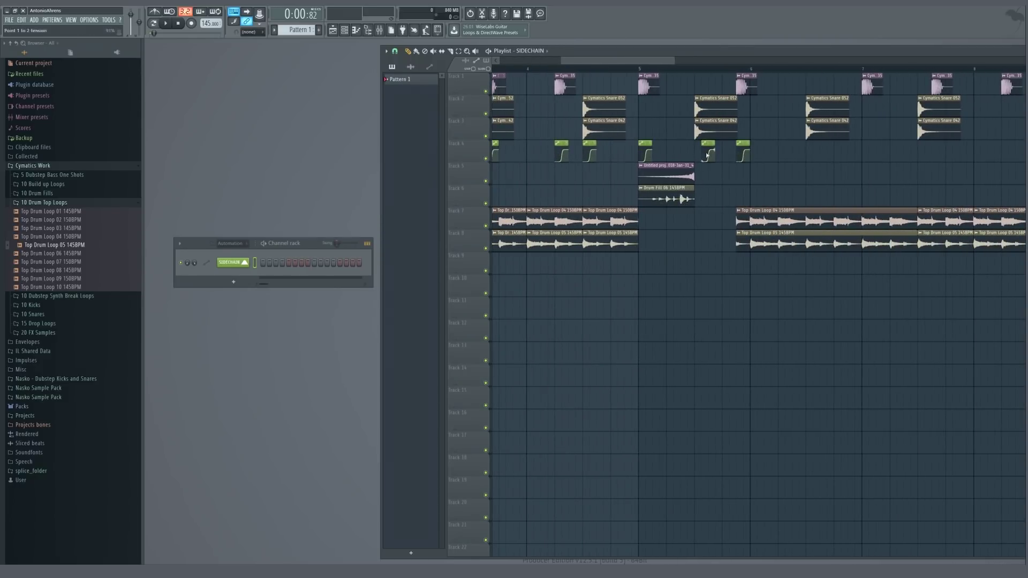
# Align the SIDECHAIN clip with the bar 5 snare and add clips under the remaining kicks and snares up to bar 9
pyautogui.click(704, 143)
pyautogui.click(706, 144)
pyautogui.doubleClick(706, 143)
pyautogui.moveTo(706, 143); pyautogui.dragTo(699, 143)
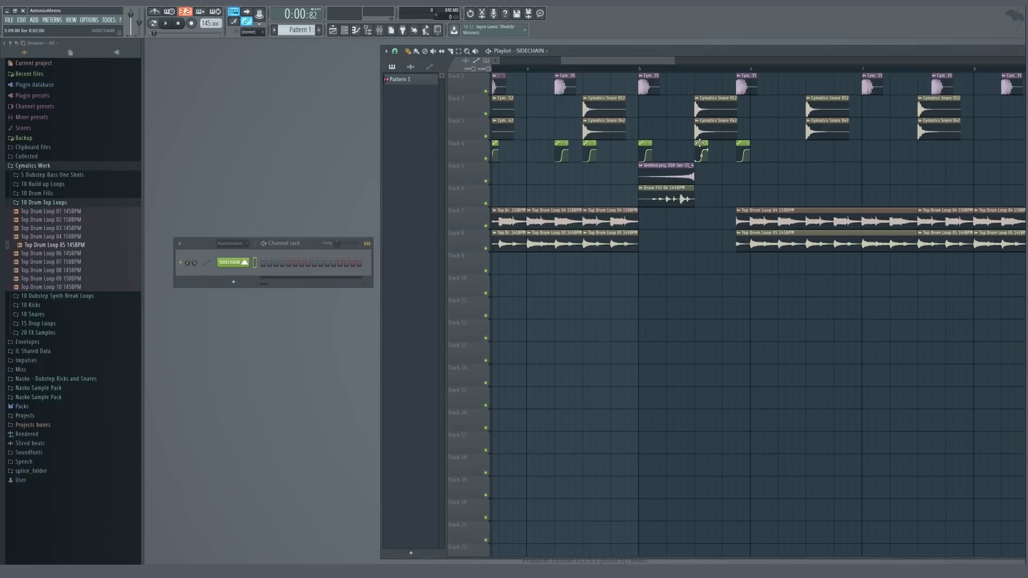
pyautogui.scroll(3, 870, 152)
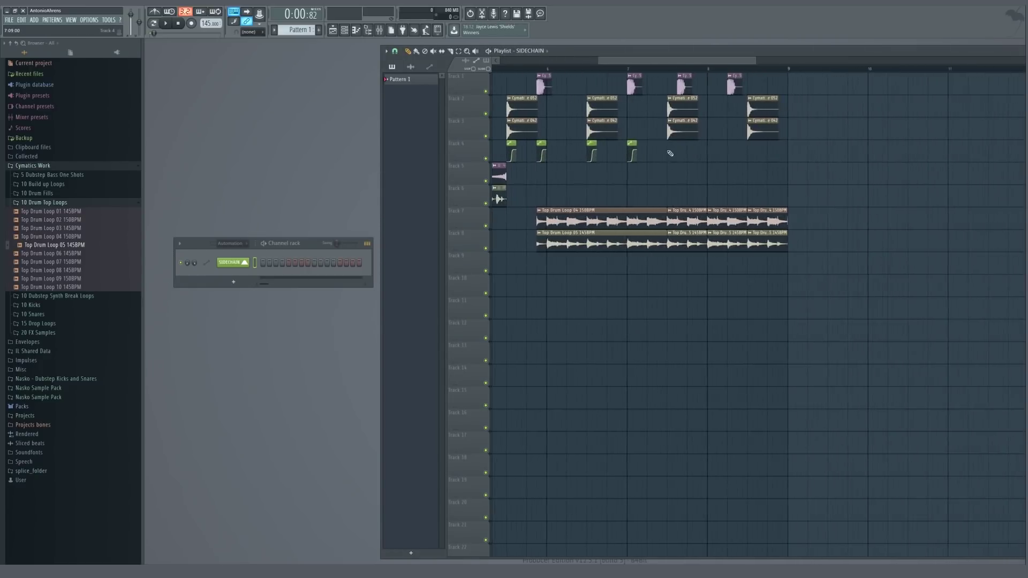
pyautogui.moveTo(669, 147)
pyautogui.mouseDown()
pyautogui.moveTo(654, 147)
pyautogui.moveTo(683, 143)
pyautogui.mouseUp()
pyautogui.scroll(-6, 879, 153)
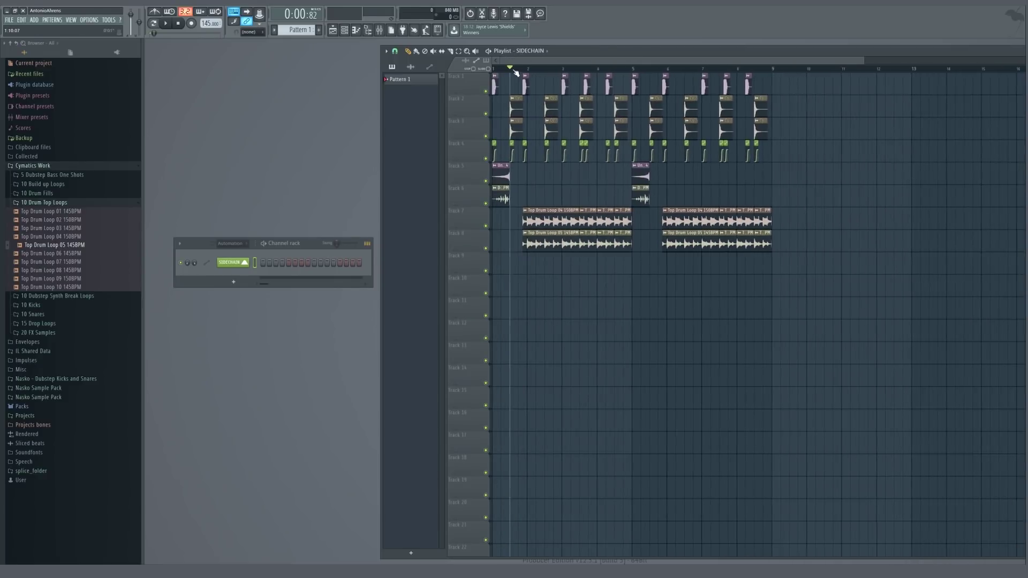
# Play the arrangement and lower the volume of the top loop on mixer track 3
pyautogui.press('space')
pyautogui.scroll(3, 472, 167)
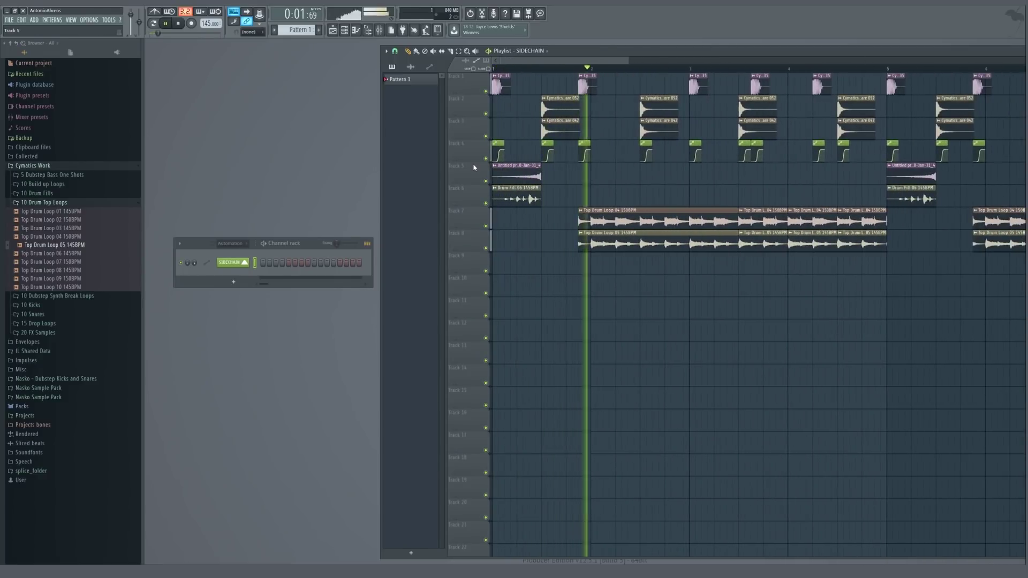
pyautogui.scroll(-3, 472, 167)
pyautogui.scroll(-1, 230, 244)
pyautogui.scroll(-1, 229, 244)
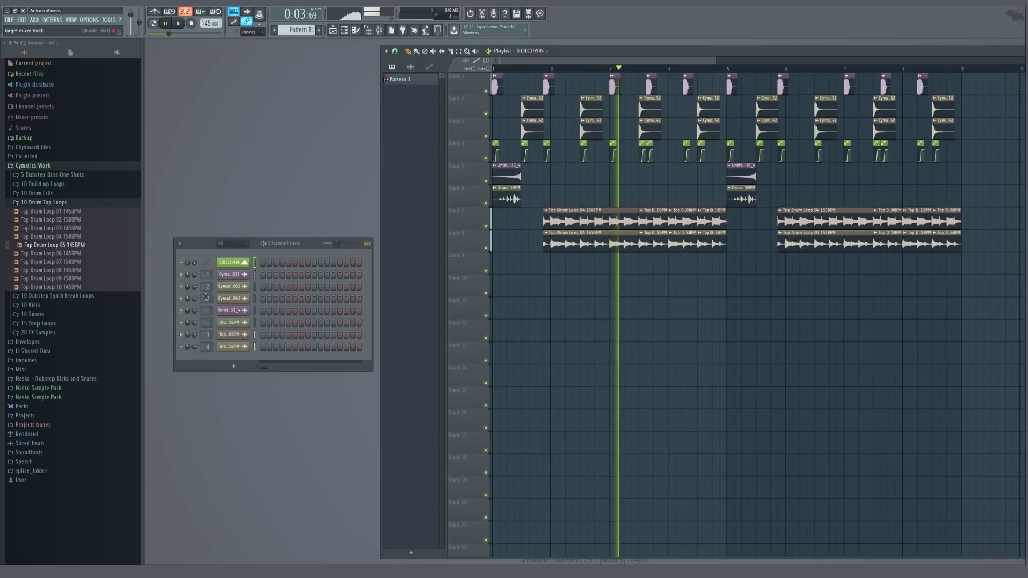
pyautogui.doubleClick(207, 346)
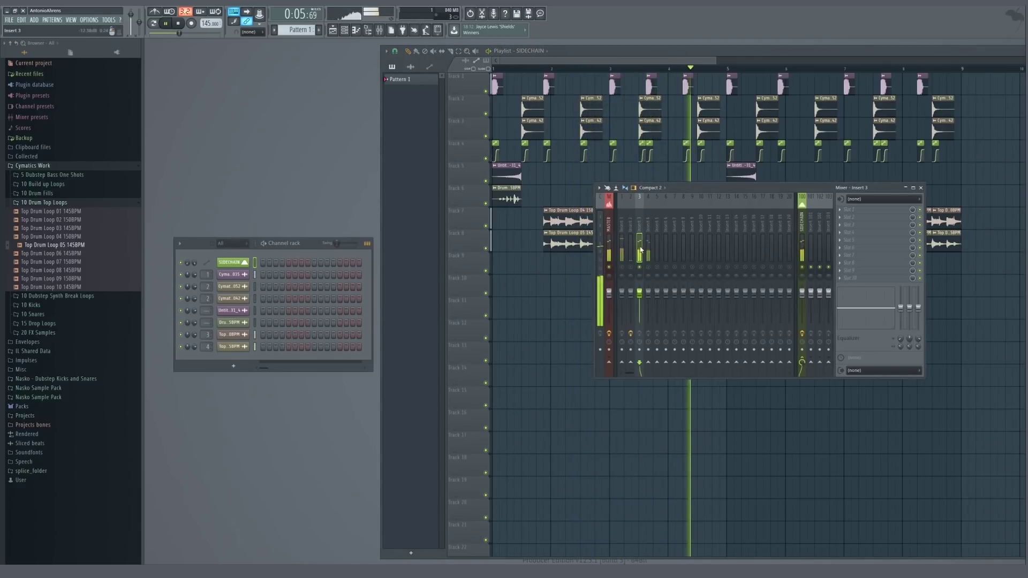
pyautogui.moveTo(640, 293); pyautogui.dragTo(640, 302)
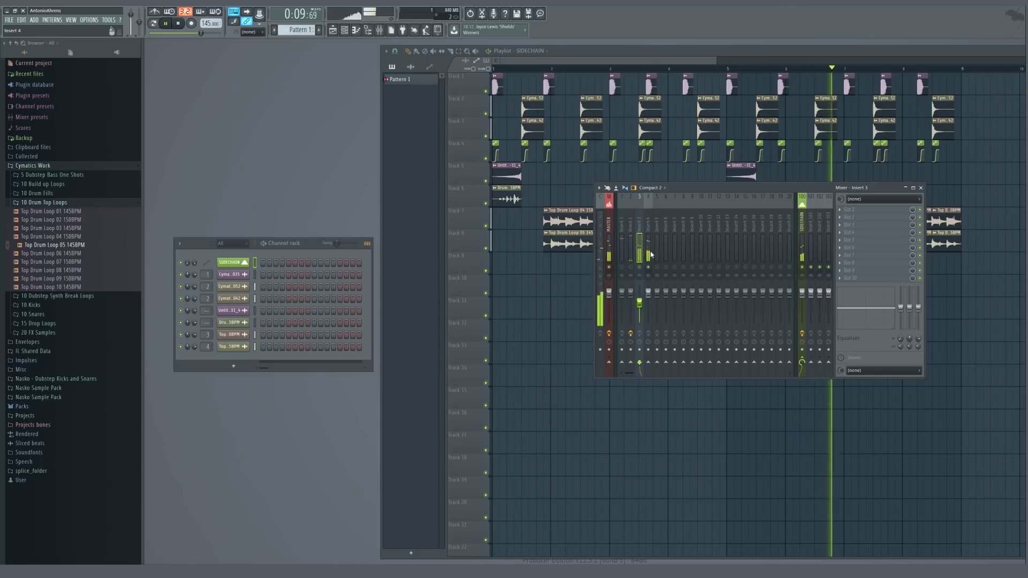
pyautogui.click(654, 271)
pyautogui.press('F9')
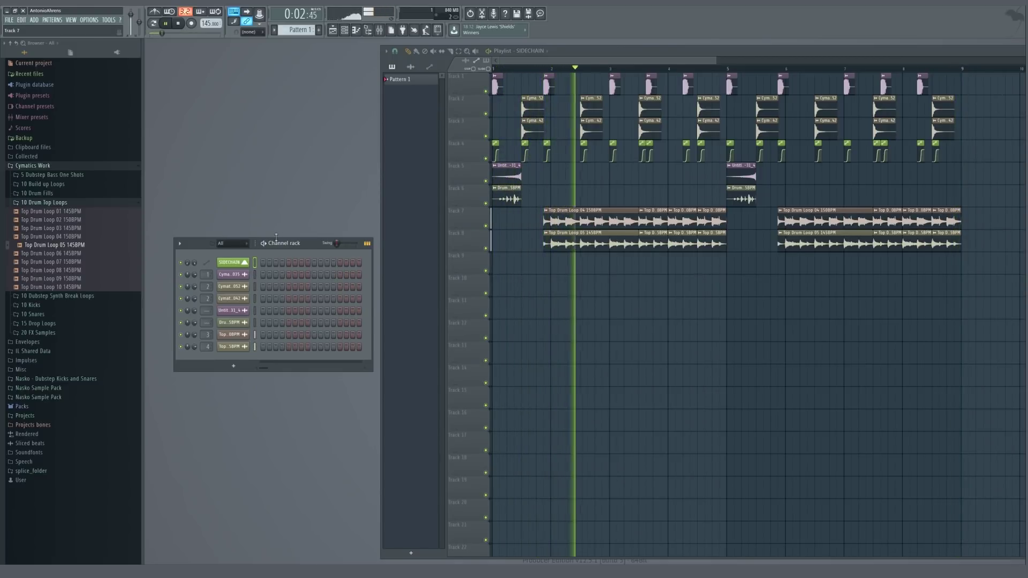
# Filter the channel rack to Unsorted channels and stop playback
pyautogui.click(232, 243)
pyautogui.click(225, 249)
pyautogui.scroll(-1, 225, 248)
pyautogui.press('space')
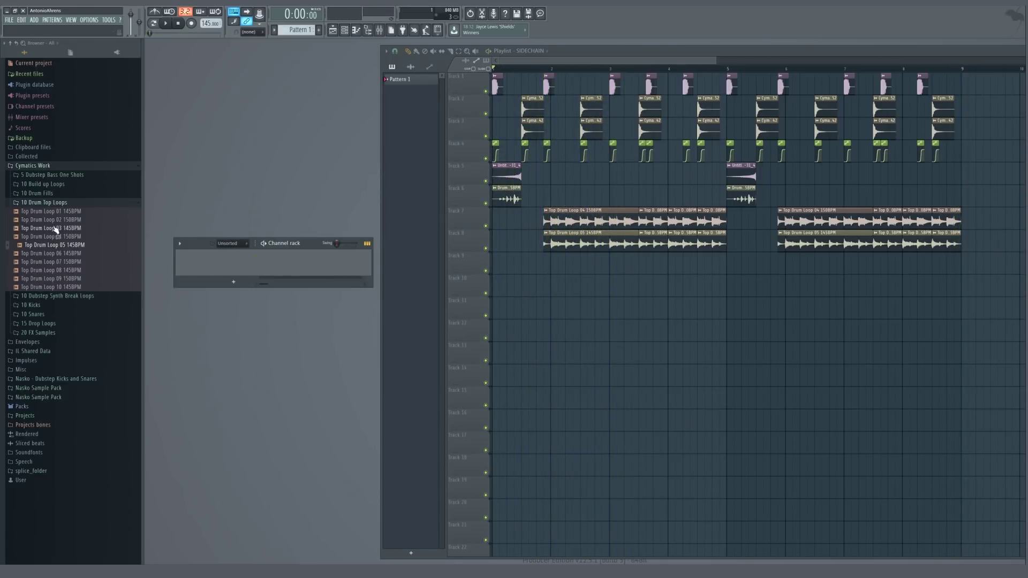
# Collapse the Cymatics Work folder and open the Snares folder of Cymatics Future Bass Drums Vol 1 in Packs
pyautogui.click(45, 205)
pyautogui.click(28, 165)
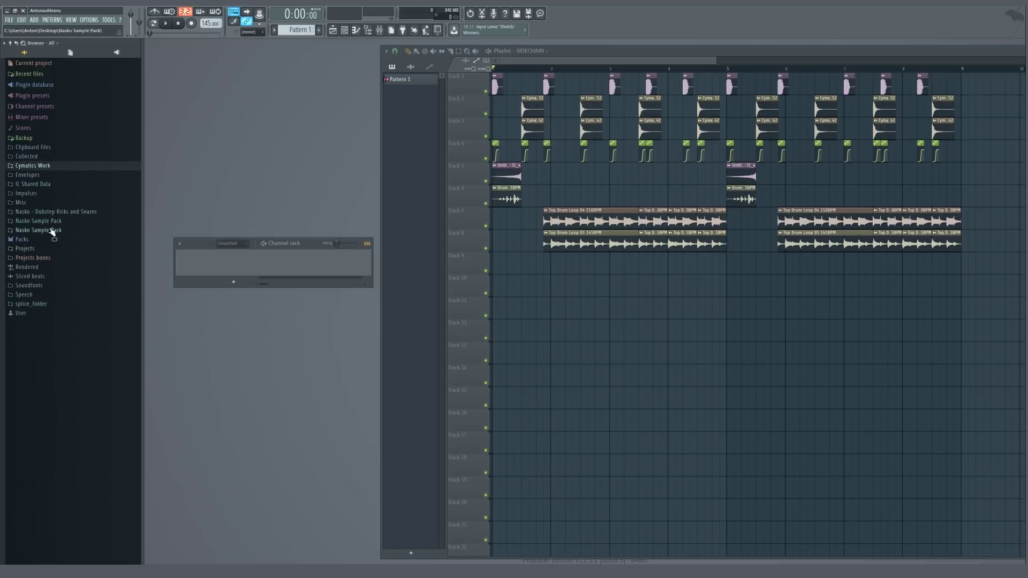
pyautogui.click(26, 240)
pyautogui.scroll(-8, 59, 332)
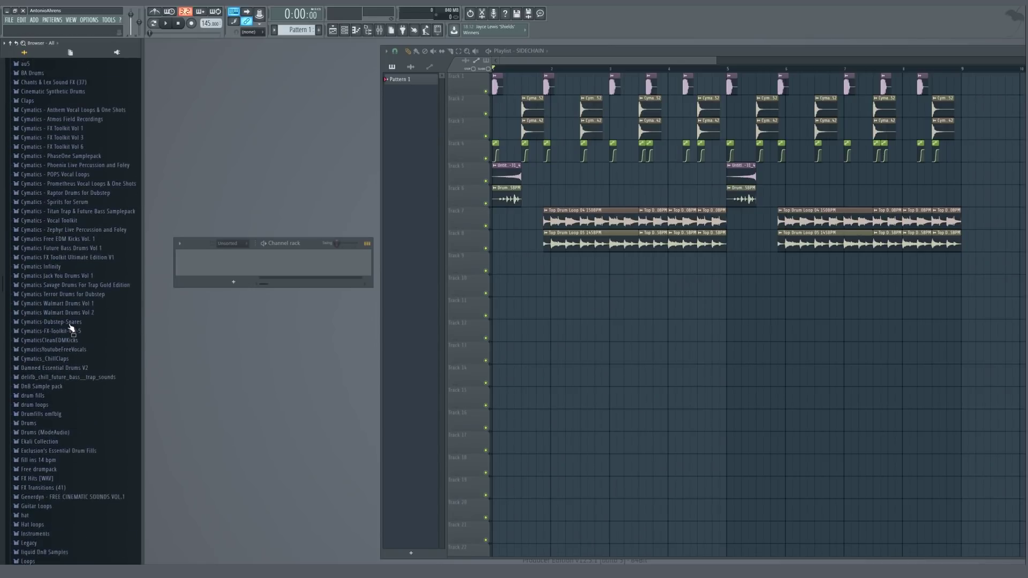
pyautogui.click(63, 253)
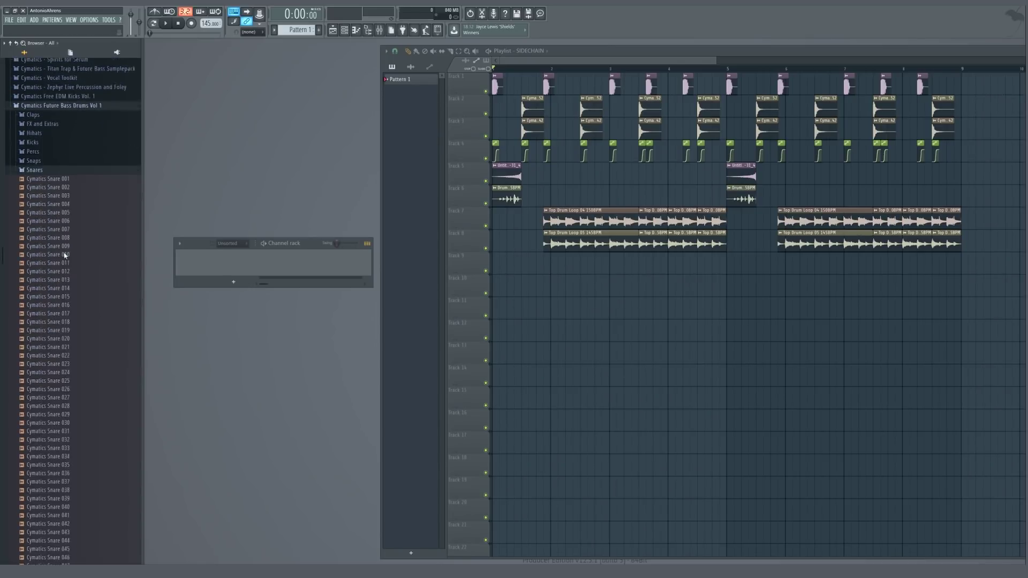
# Collapse the Future Bass Drums folder and open Drum One Shots, Hihats and Cymbals, Crashes in the Cymatics Titan Trap & Future Bass pack
pyautogui.click(32, 126)
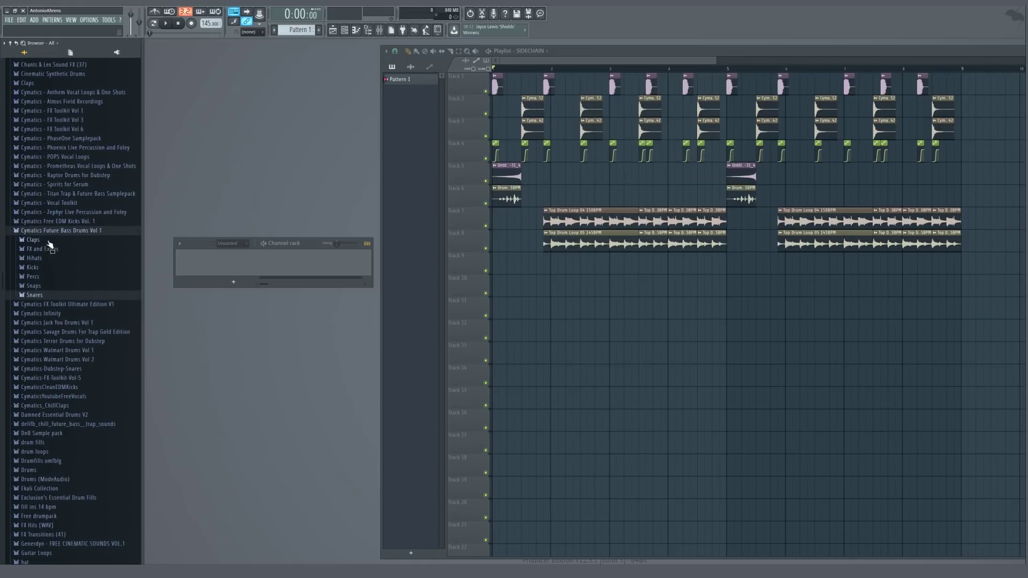
pyautogui.click(64, 230)
pyautogui.click(64, 195)
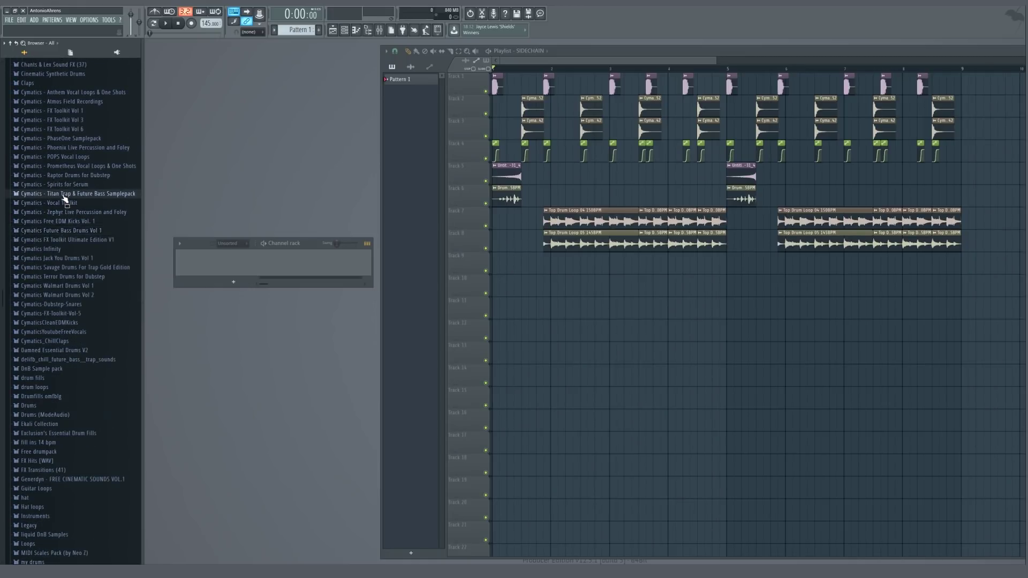
pyautogui.click(37, 213)
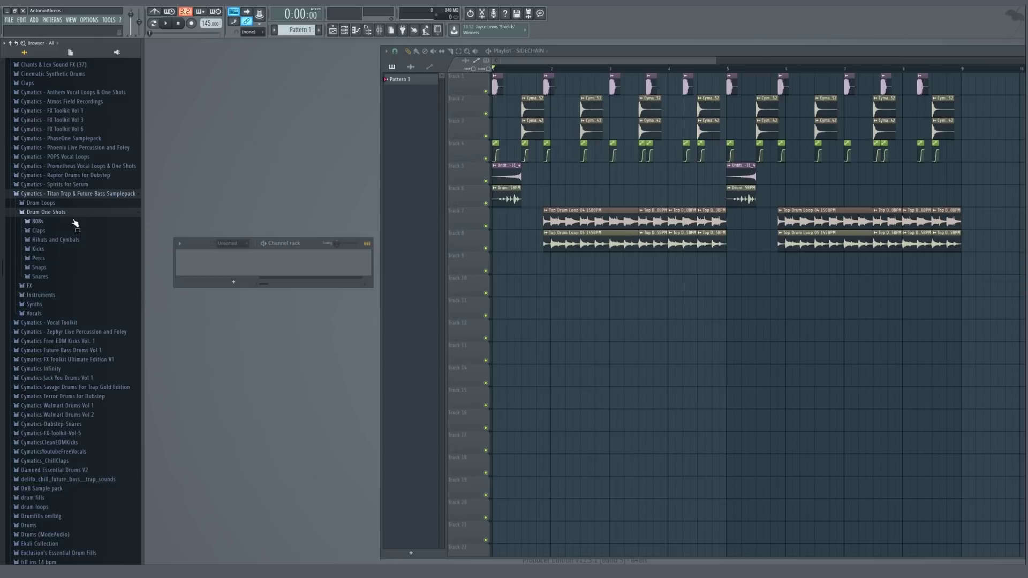
pyautogui.click(51, 240)
pyautogui.click(47, 250)
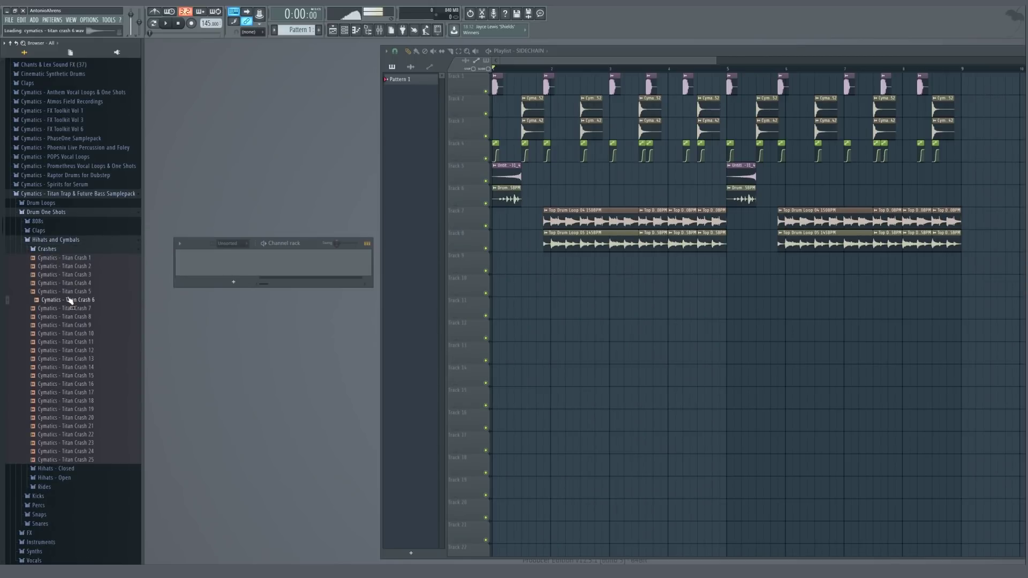
# Place Cymatics - Titan Crash 5 on playlist track 9 at the start of the first top loops, and audition crashes 13, 19 and 1
pyautogui.click(74, 292)
pyautogui.moveTo(575, 286); pyautogui.dragTo(530, 288)
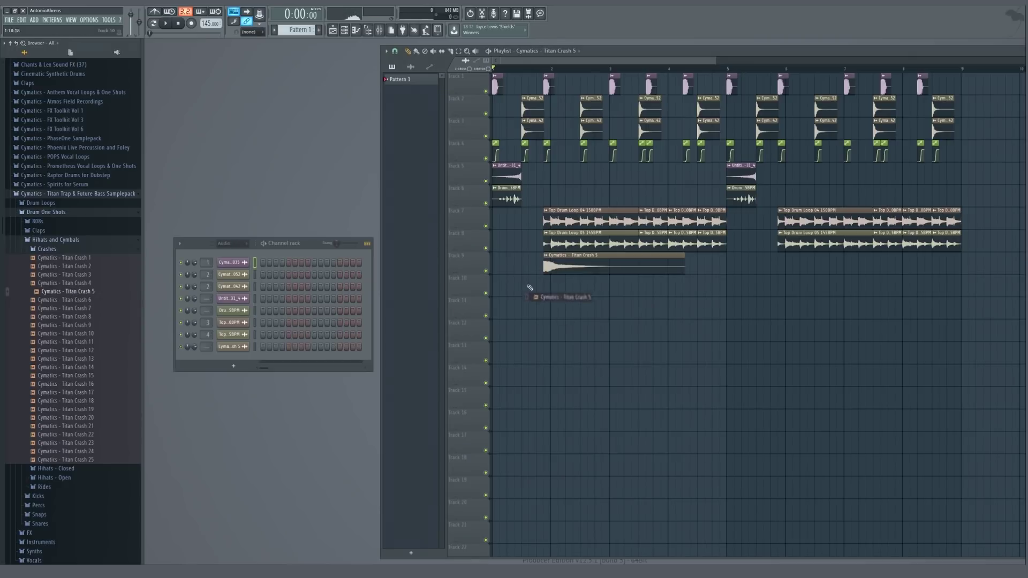
pyautogui.click(75, 360)
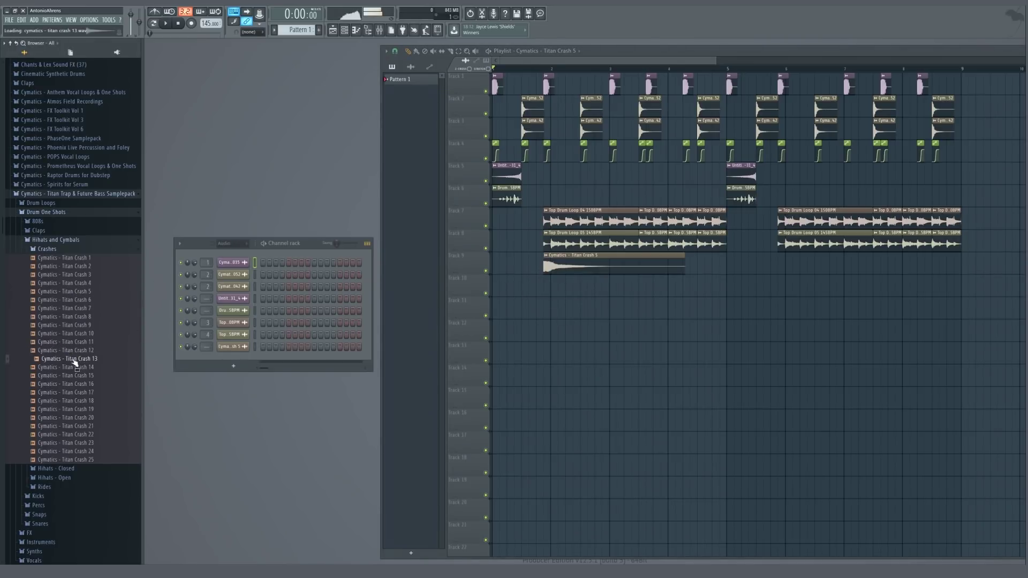
pyautogui.click(85, 412)
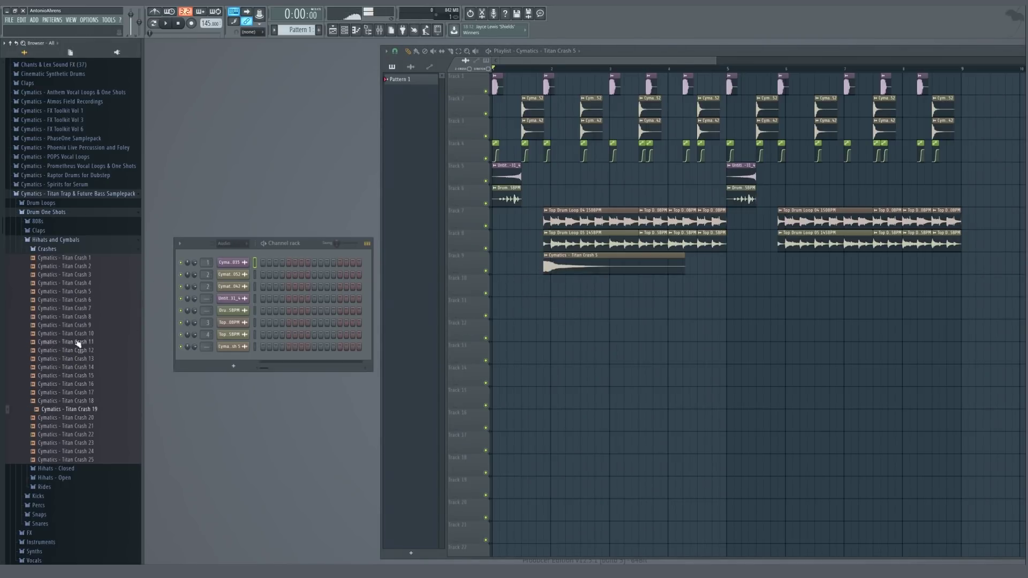
pyautogui.click(73, 258)
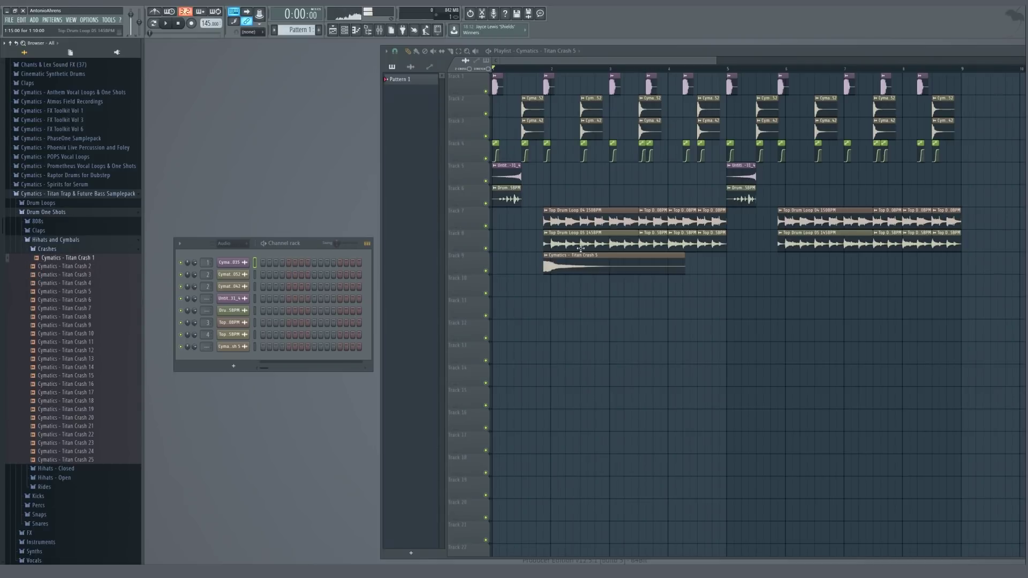
# Review the Titan Crash 5 channel settings, route the channel to mixer track 5 and show the mixer
pyautogui.click(230, 346)
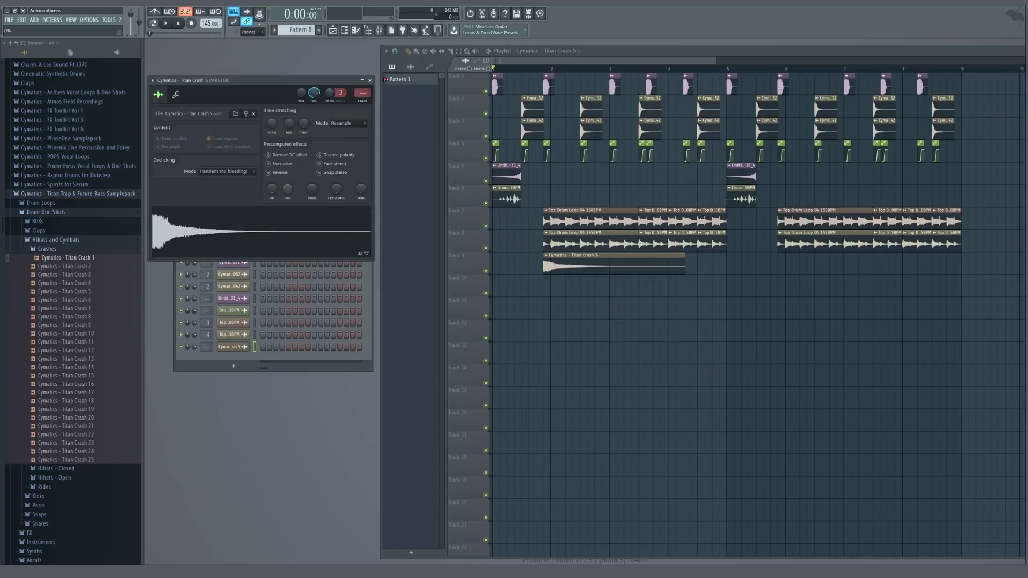
pyautogui.moveTo(288, 188); pyautogui.dragTo(288, 180)
pyautogui.click(233, 347)
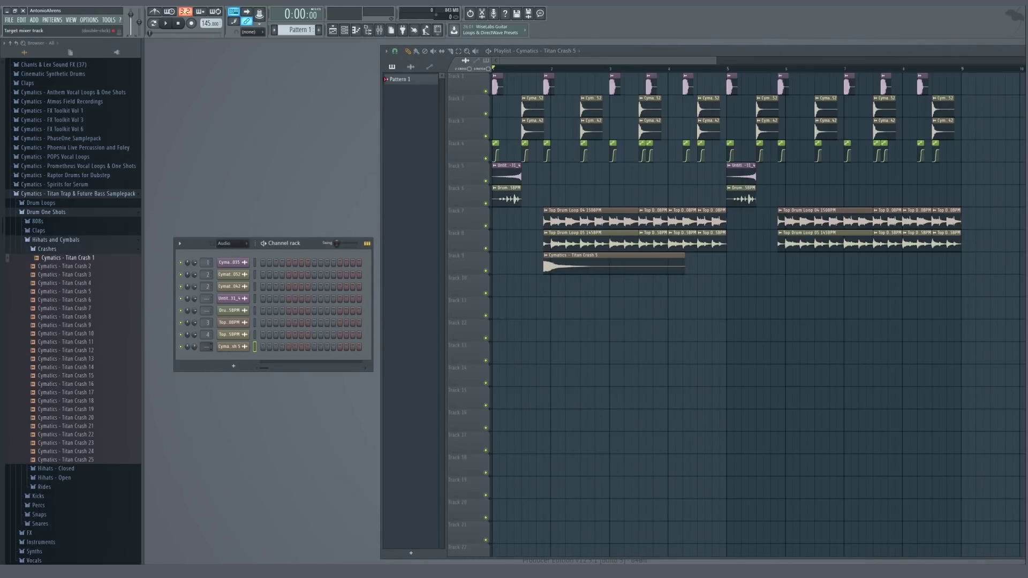
pyautogui.press('F9')
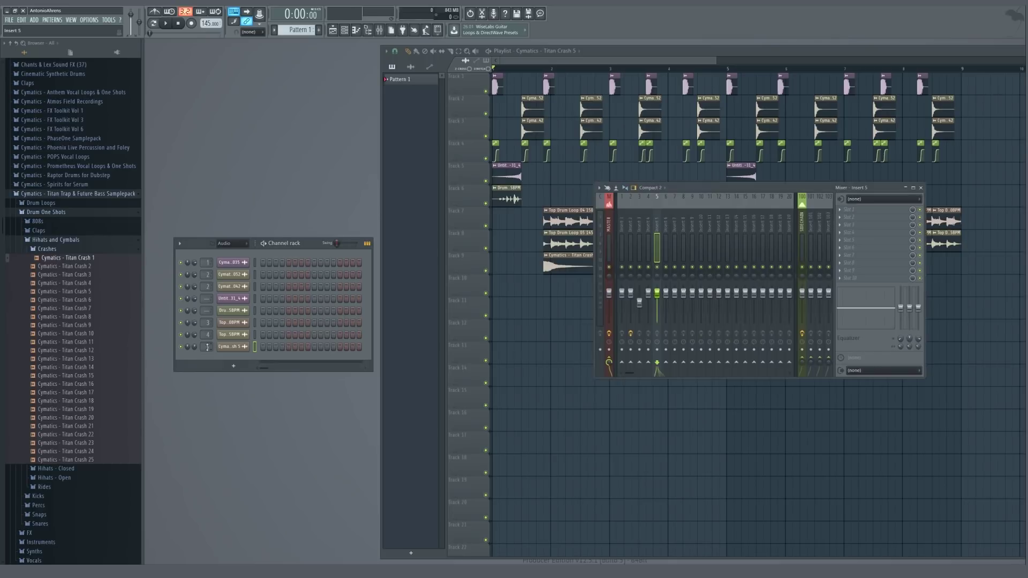
# Load Fruity Parametric EQ 2 with the 20Hz + 18kHz cut preset on mixer track 5 and raise its low cut frequency during playback
pyautogui.press('space')
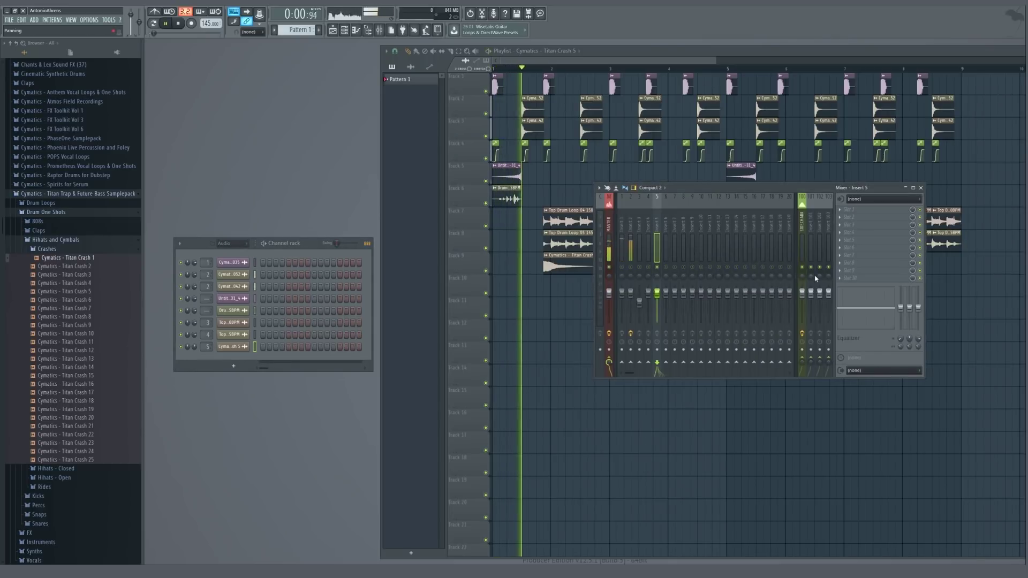
pyautogui.press('space')
pyautogui.click(858, 210)
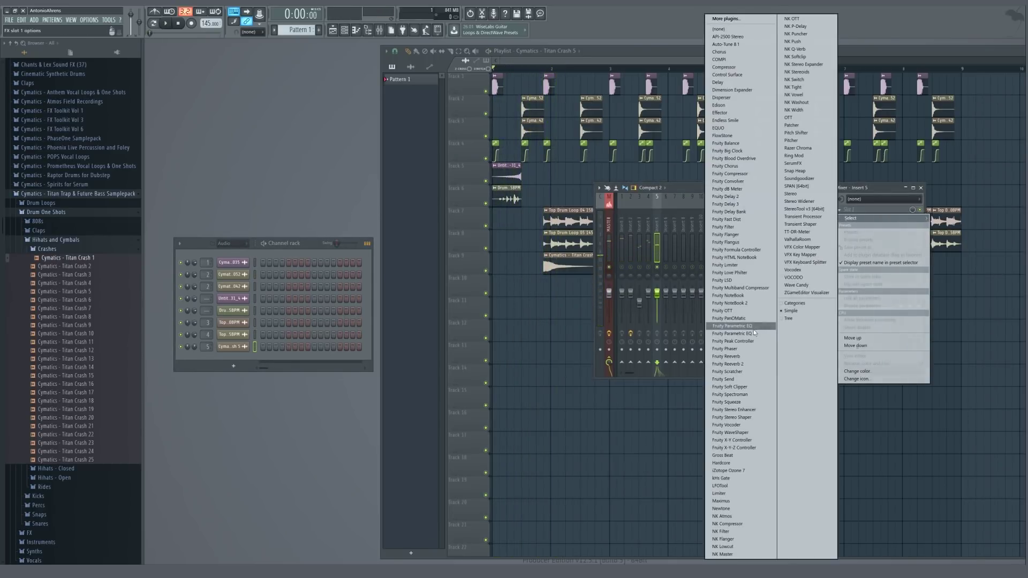
pyautogui.click(733, 334)
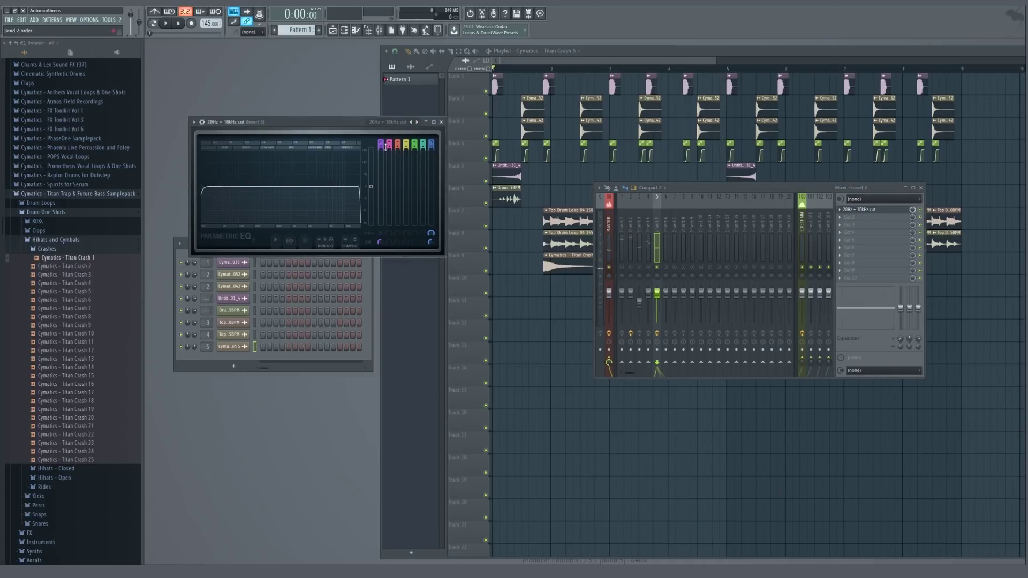
pyautogui.press('space')
pyautogui.moveTo(201, 187); pyautogui.dragTo(278, 187)
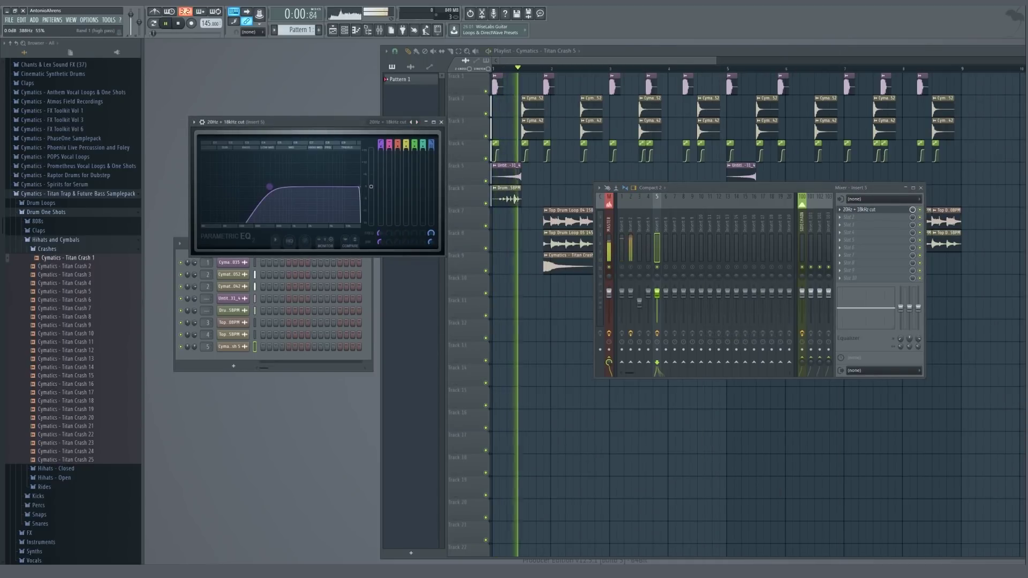
pyautogui.press('space')
pyautogui.click(863, 209)
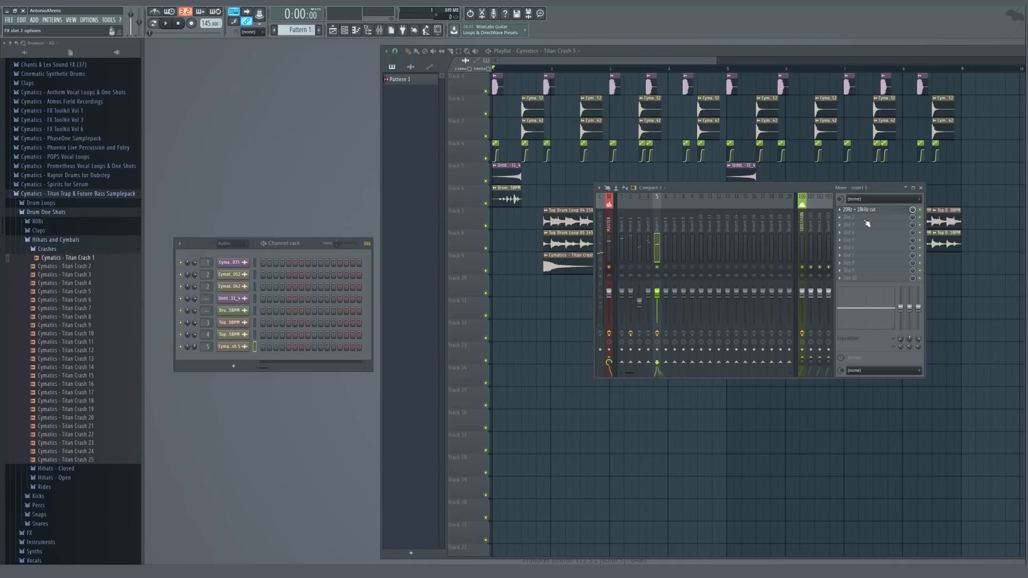
# Add Transient Processor in slot 2 of mixer track 5 and soften the crash's attack and attack shape while replaying the beat
pyautogui.click(857, 217)
pyautogui.click(803, 216)
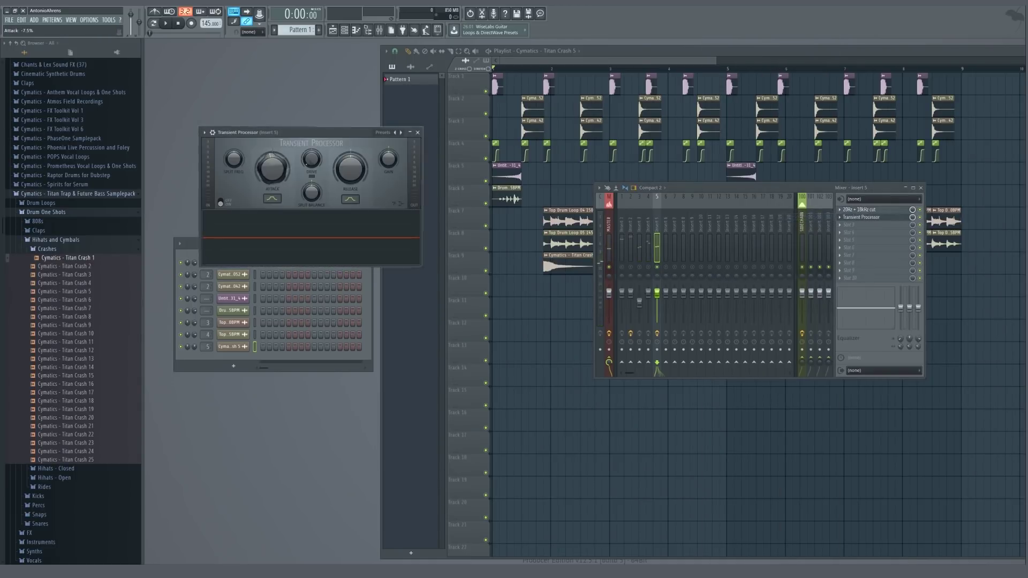
pyautogui.press('space')
pyautogui.moveTo(280, 194); pyautogui.dragTo(279, 183)
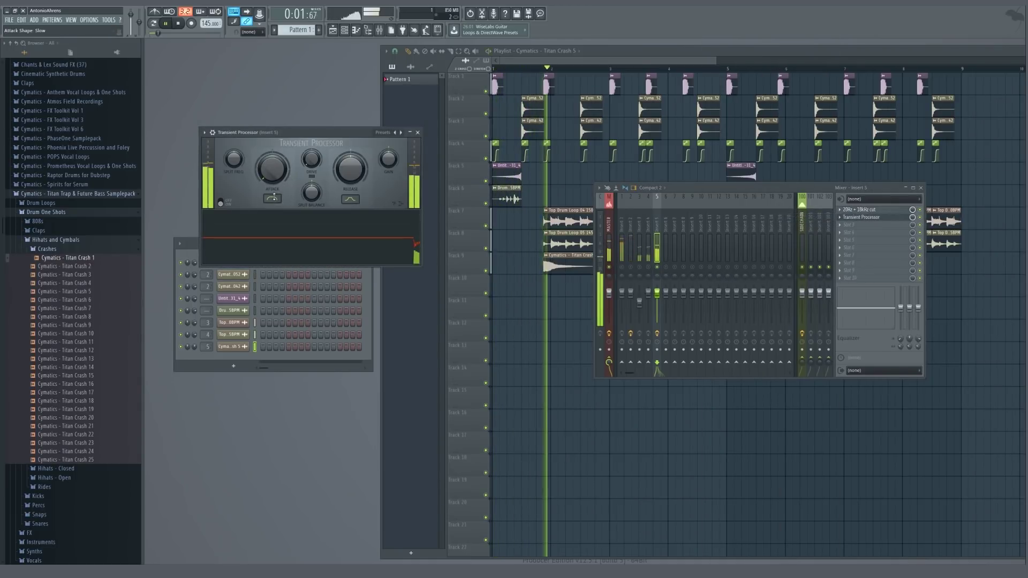
pyautogui.press('space')
pyautogui.press('space')
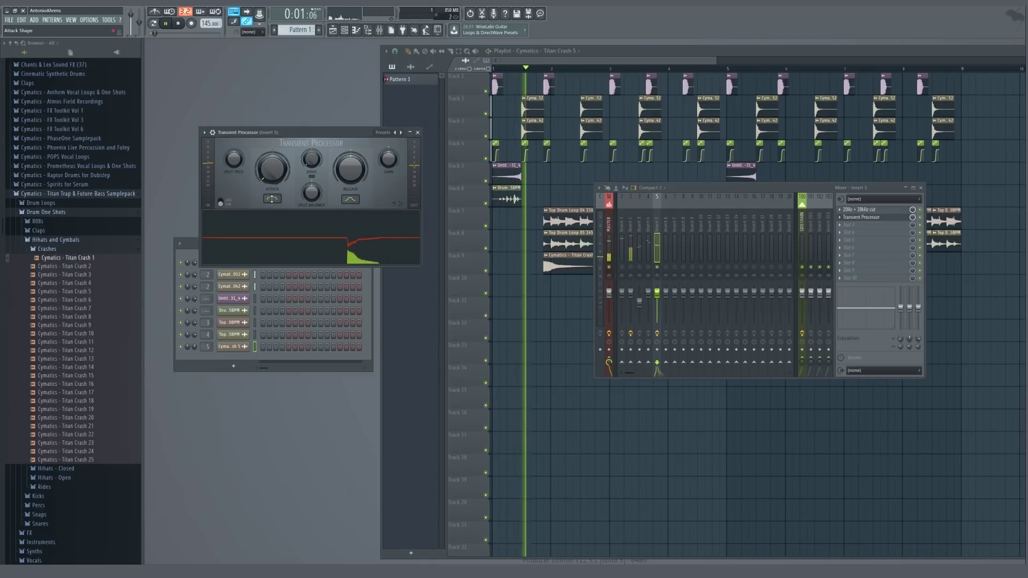
pyautogui.press('space')
pyautogui.press('space')
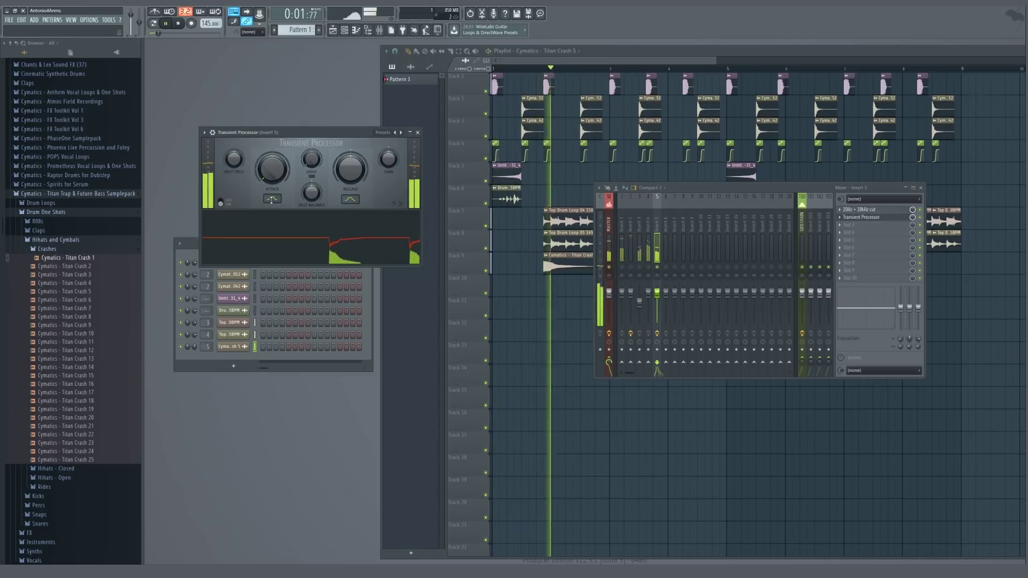
pyautogui.press('Escape')
pyautogui.press('space')
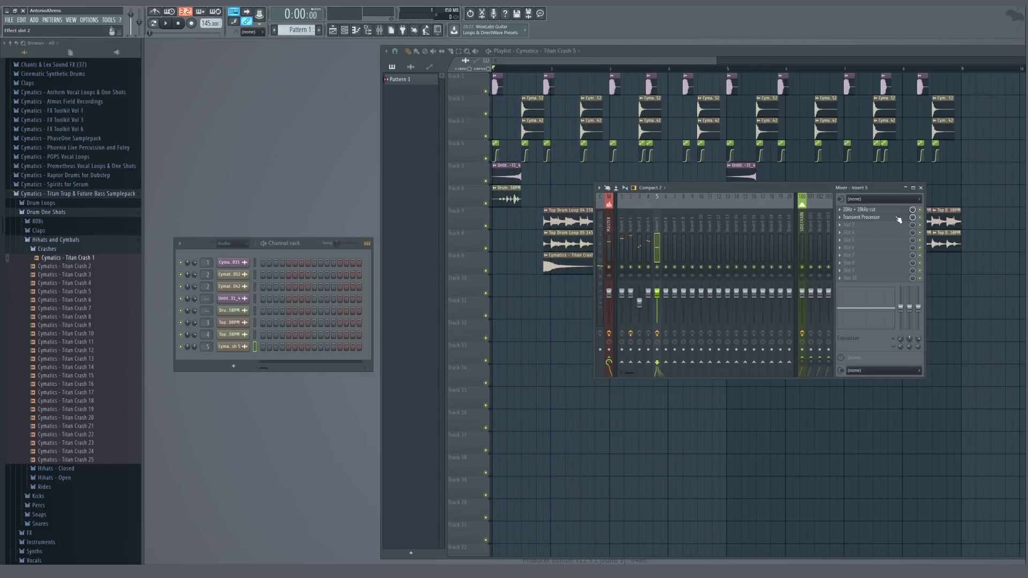
# Try a boosted output level on the crash's EQ against the beat and bring it back to 0.0 dB
pyautogui.click(878, 209)
pyautogui.press('space')
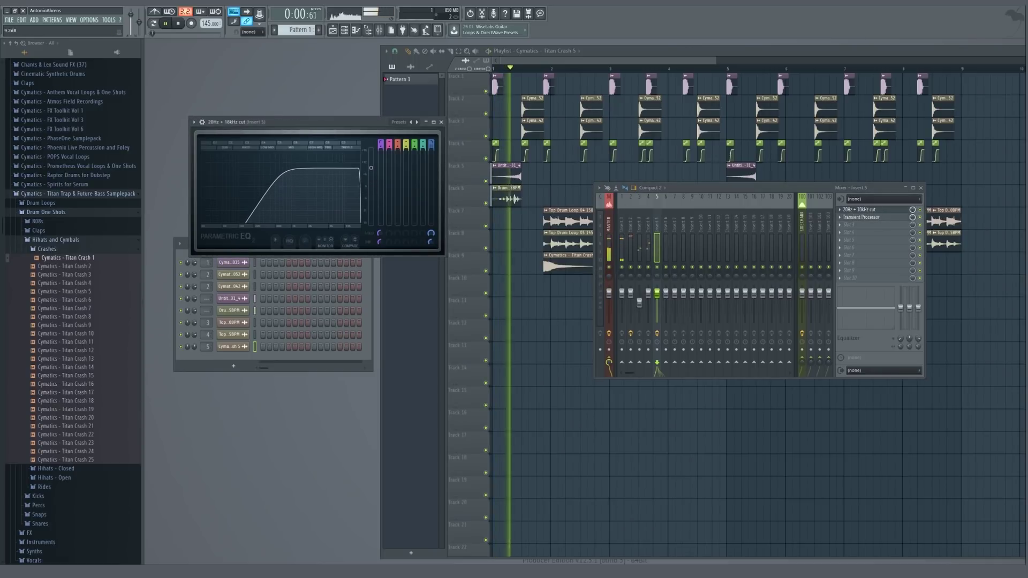
pyautogui.moveTo(372, 168); pyautogui.dragTo(371, 178)
pyautogui.press('space')
pyautogui.press('space')
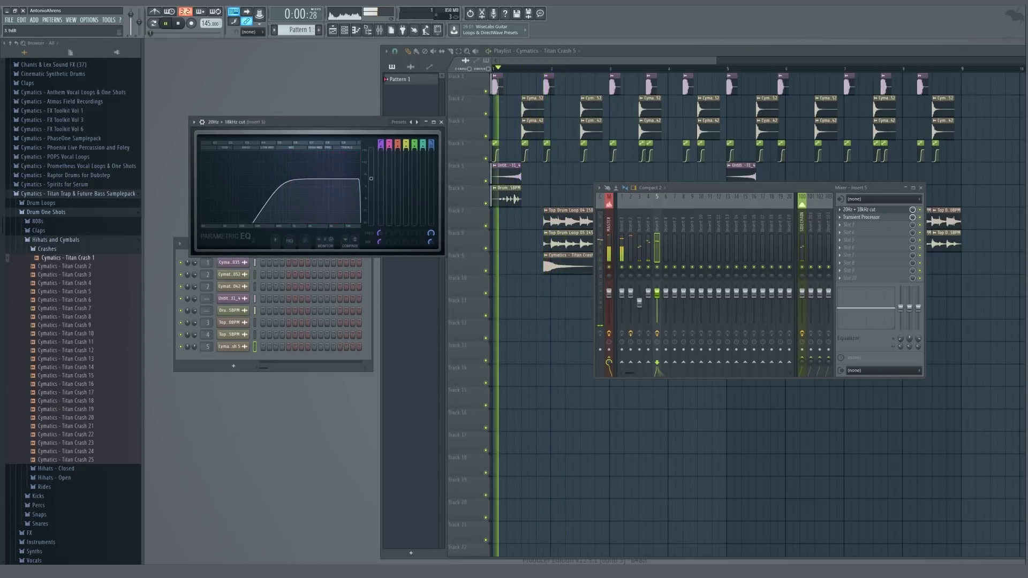
pyautogui.press('space')
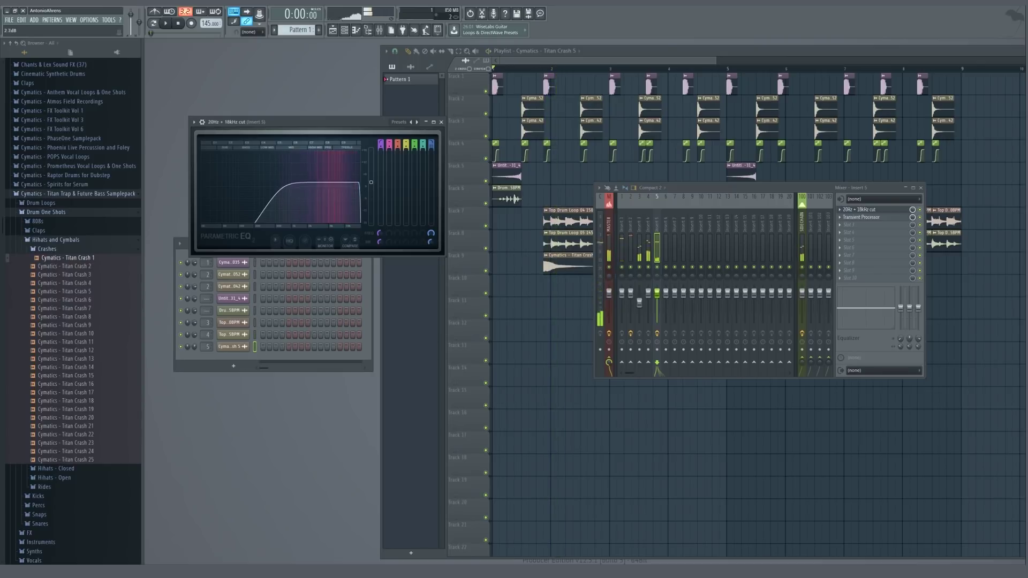
pyautogui.press('space')
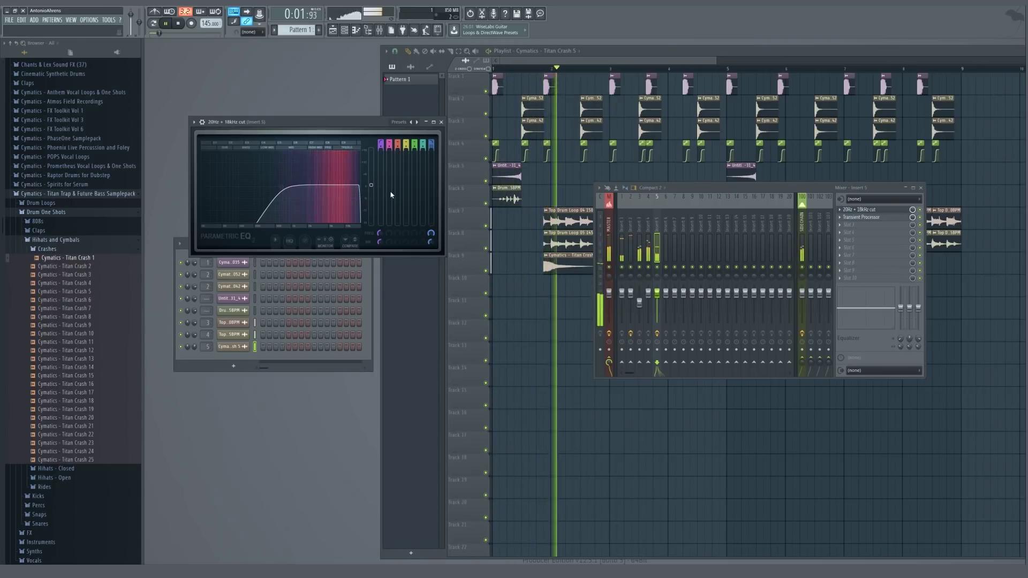
pyautogui.press('space')
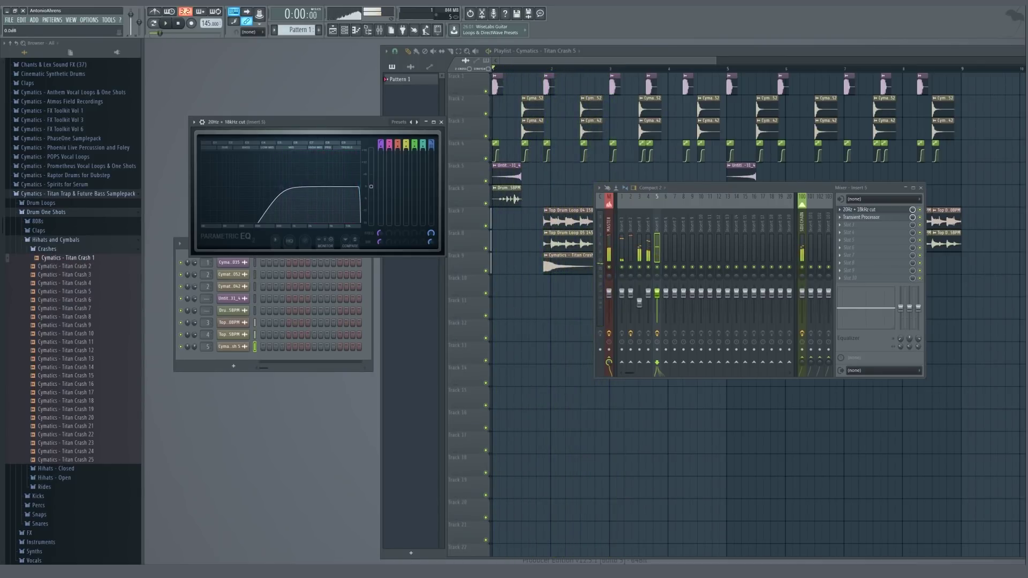
# Load Transient Processor in slot 1 of mixer track 4 and listen to the top loop with it in the arrangement
pyautogui.press('space')
pyautogui.click(648, 250)
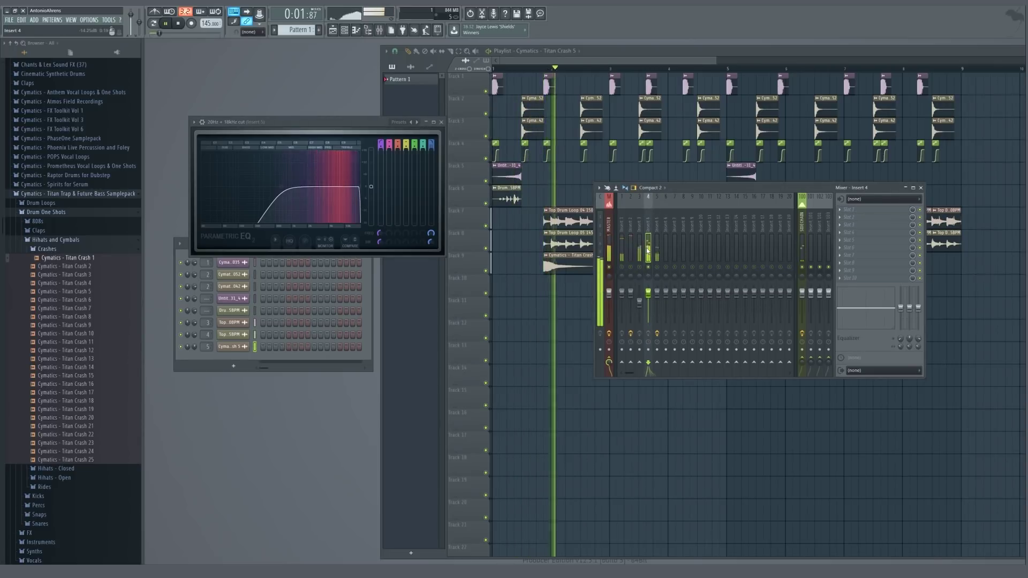
pyautogui.press('space')
pyautogui.click(852, 210)
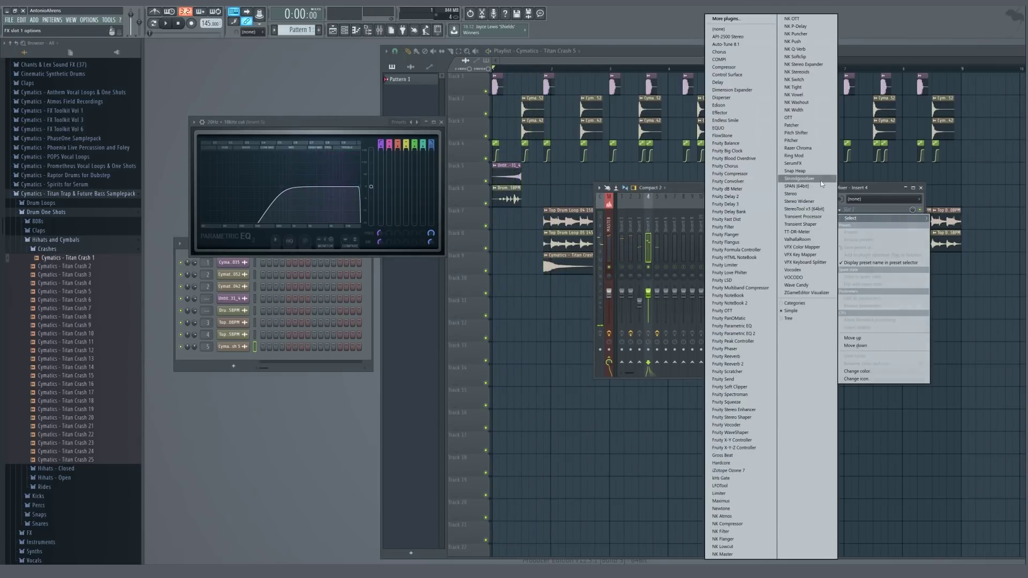
pyautogui.click(803, 216)
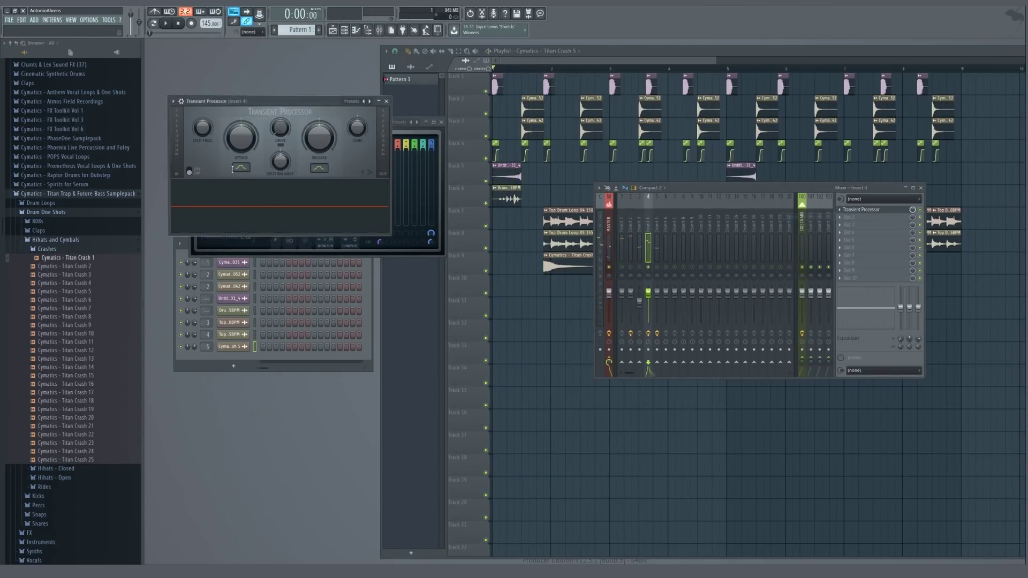
pyautogui.press('space')
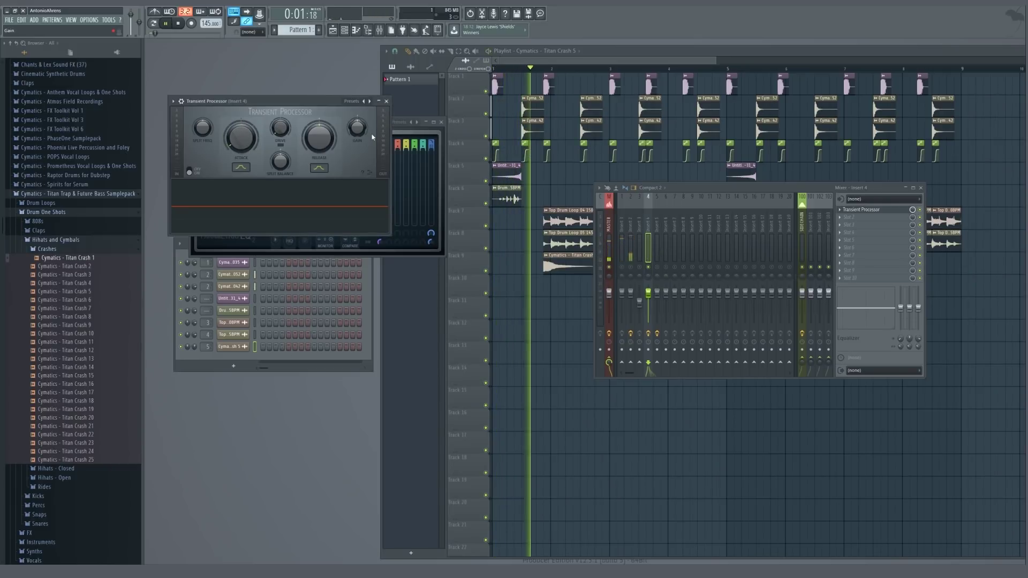
pyautogui.click(386, 101)
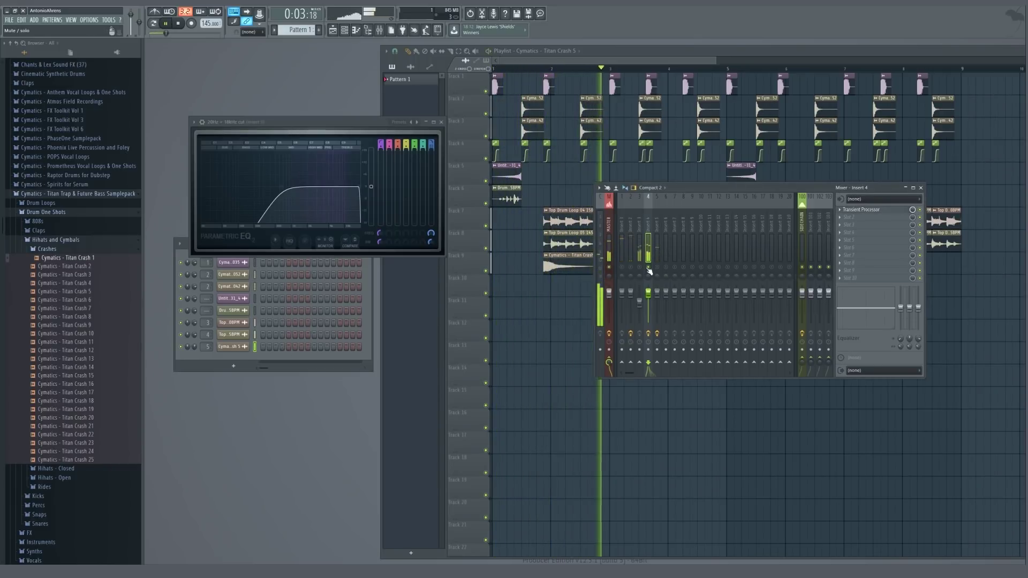
# Add Fruity Parametric EQ 2 in slot 2 of mixer track 4, raise its output level and replay the arrangement from the start
pyautogui.click(854, 217)
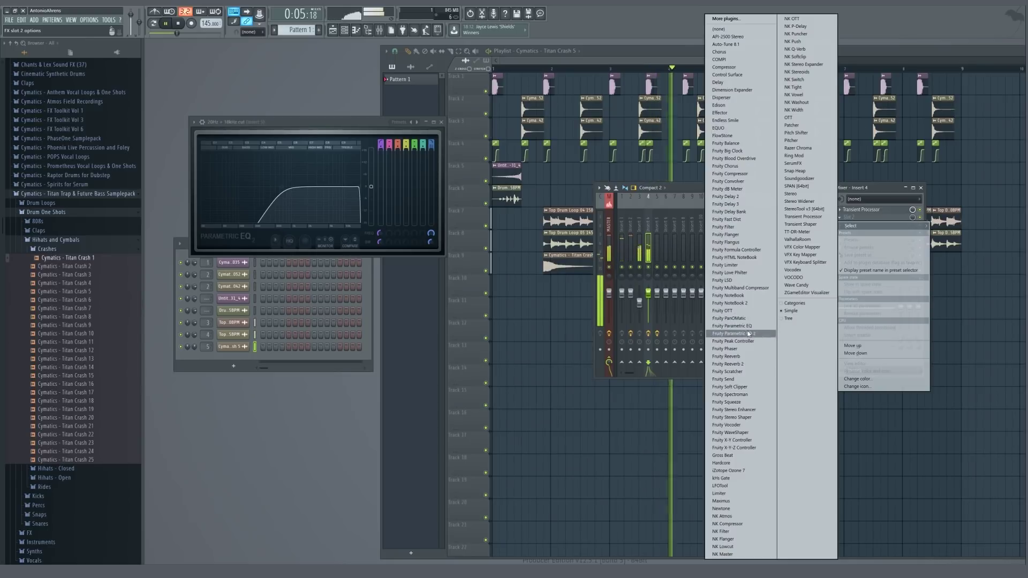
pyautogui.click(748, 334)
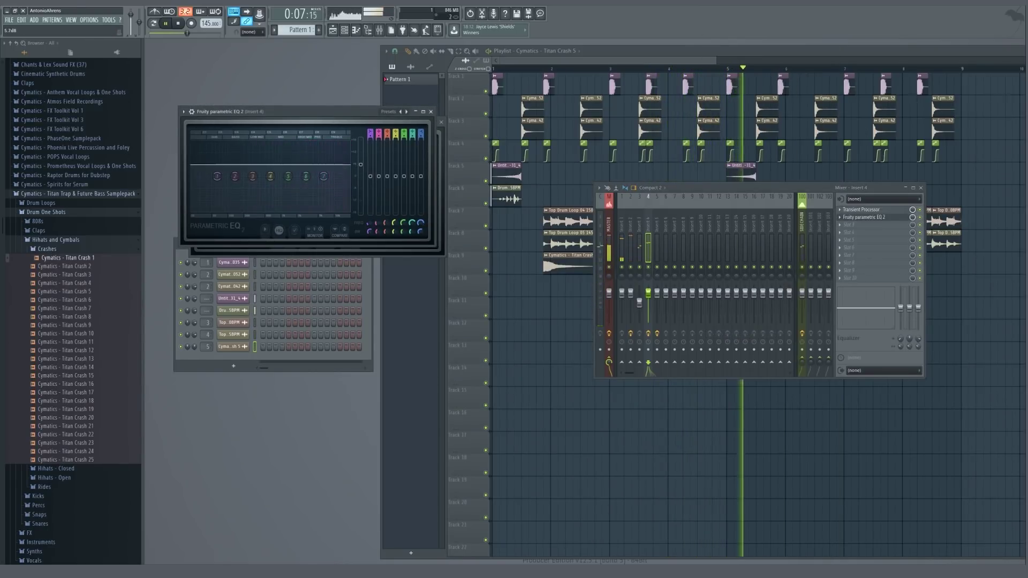
pyautogui.press('Escape')
pyautogui.press('Escape')
pyautogui.press('Escape')
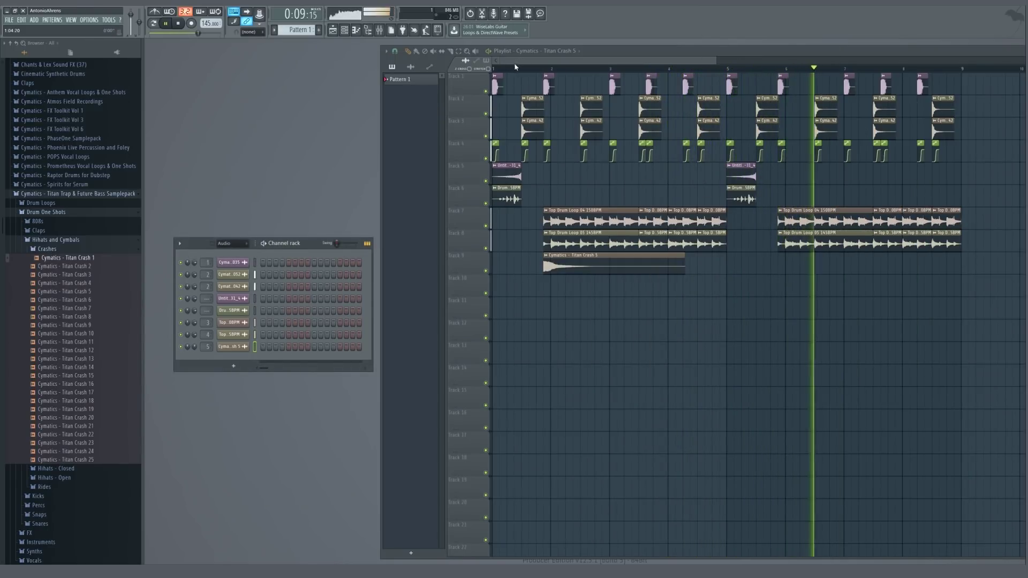
pyautogui.click(501, 68)
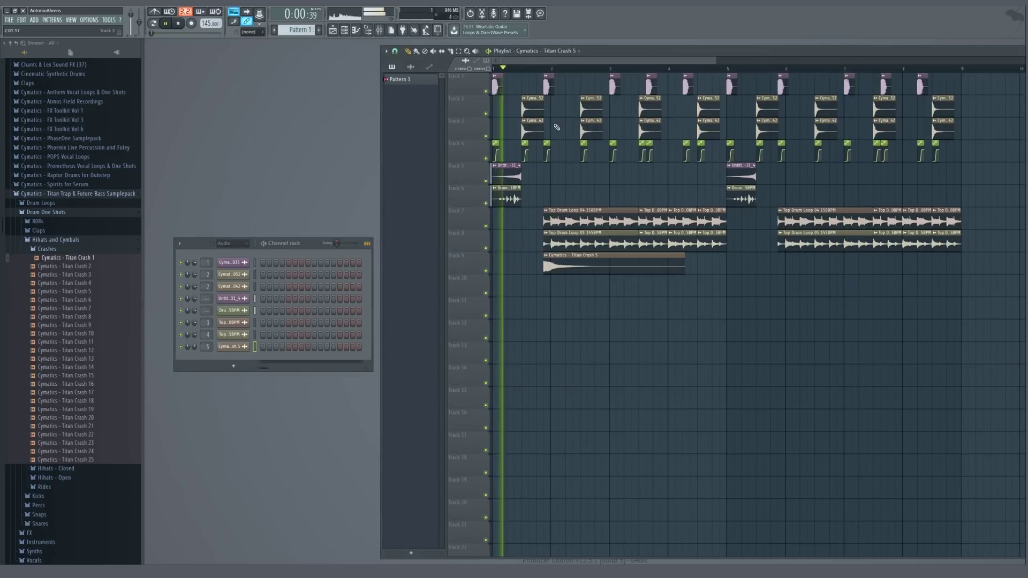
# Stop playback, switch the channel rack to the Unsorted group and collapse the Titan Trap & Future Bass Samplepack folder
pyautogui.press('space')
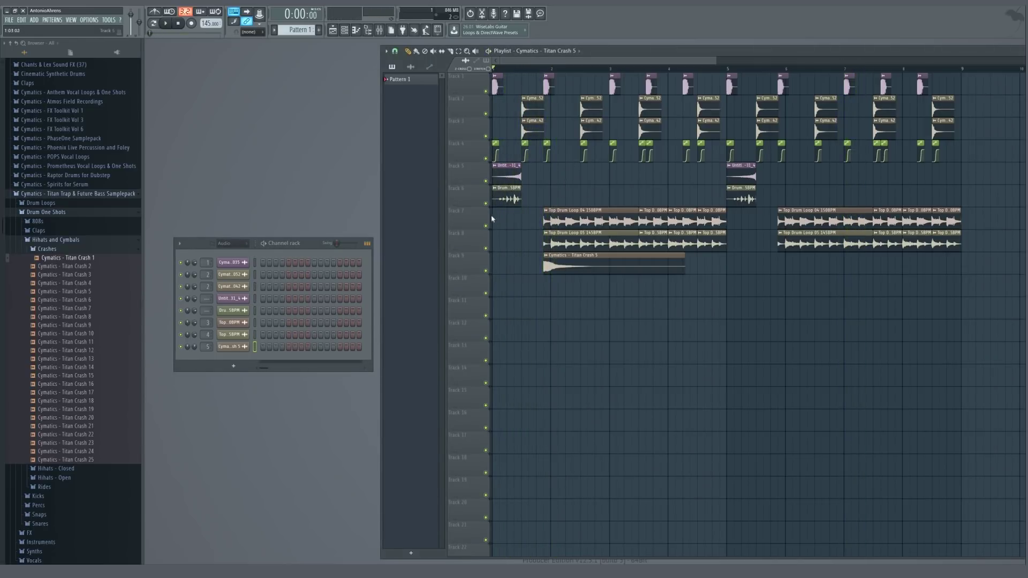
pyautogui.scroll(-1, 244, 245)
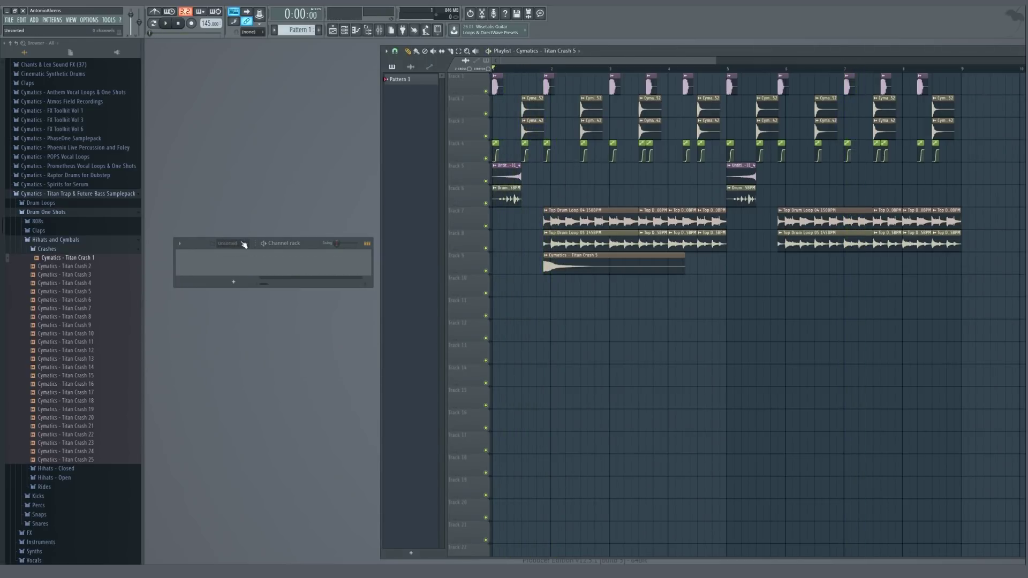
pyautogui.click(41, 240)
pyautogui.click(75, 193)
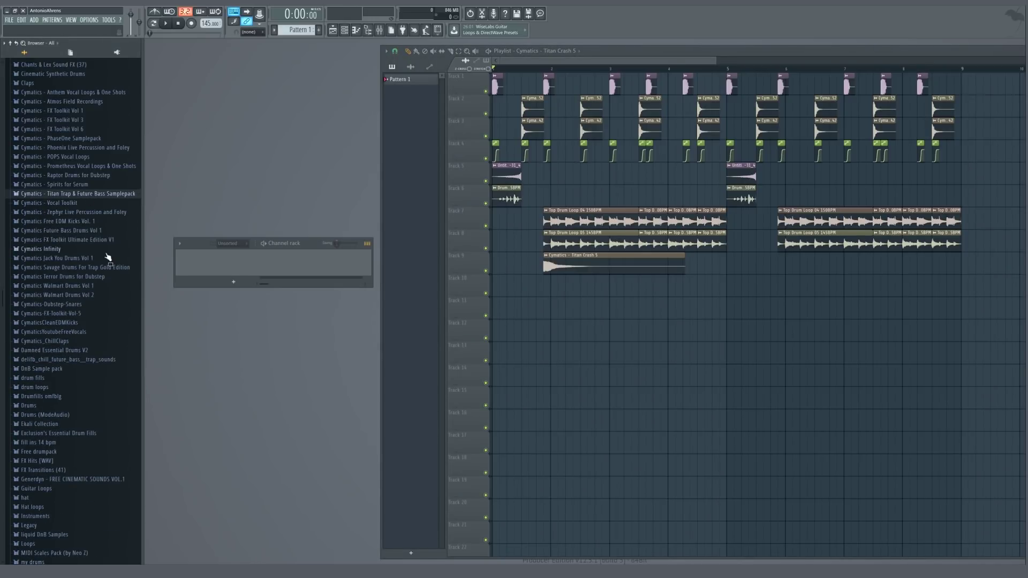
# Open the 145 BPM vocal loops folder of the Cymatics Anthem Vocal Loops & One Shots pack
pyautogui.scroll(6, 75, 196)
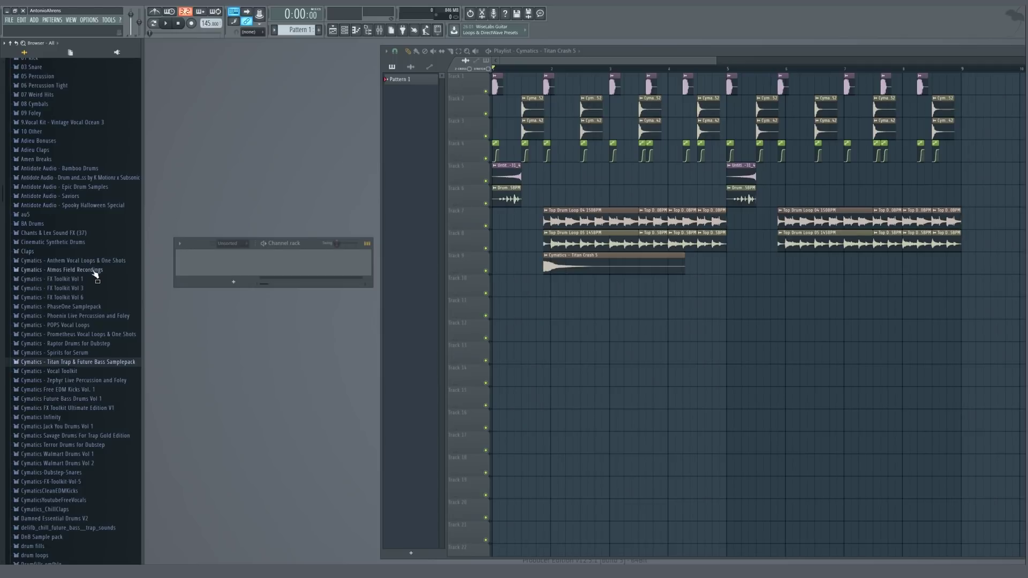
pyautogui.click(83, 261)
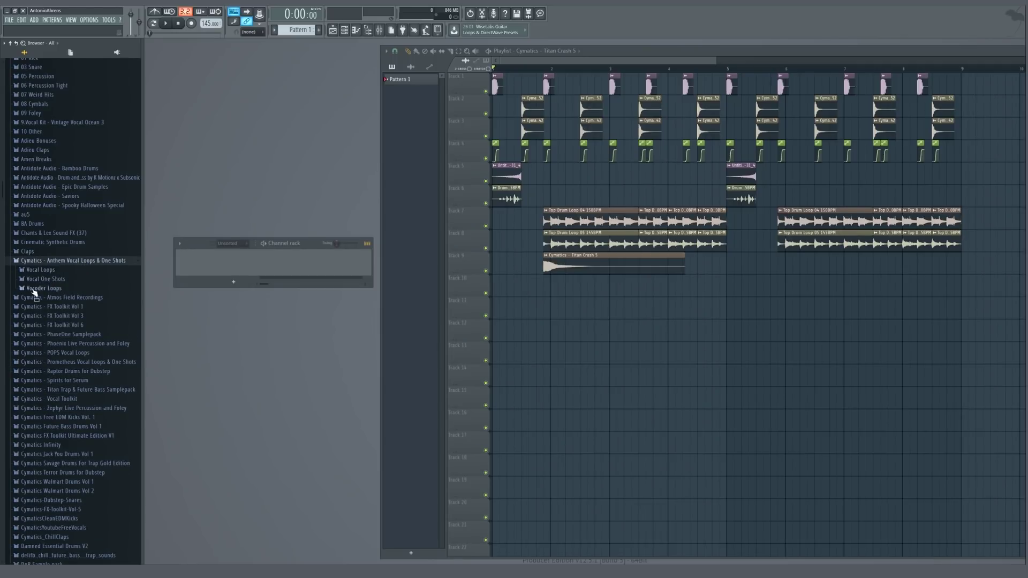
pyautogui.click(40, 270)
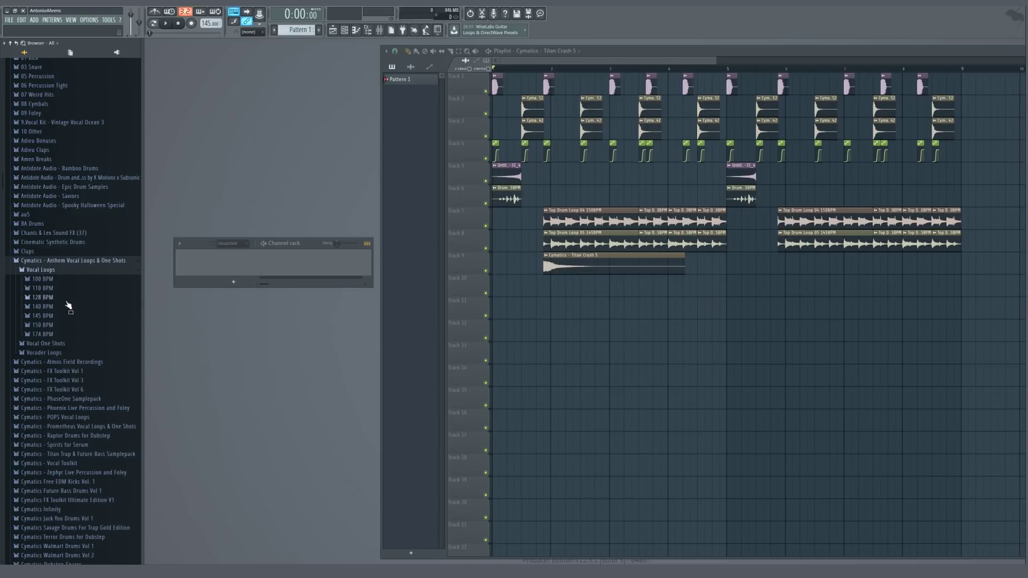
pyautogui.click(47, 317)
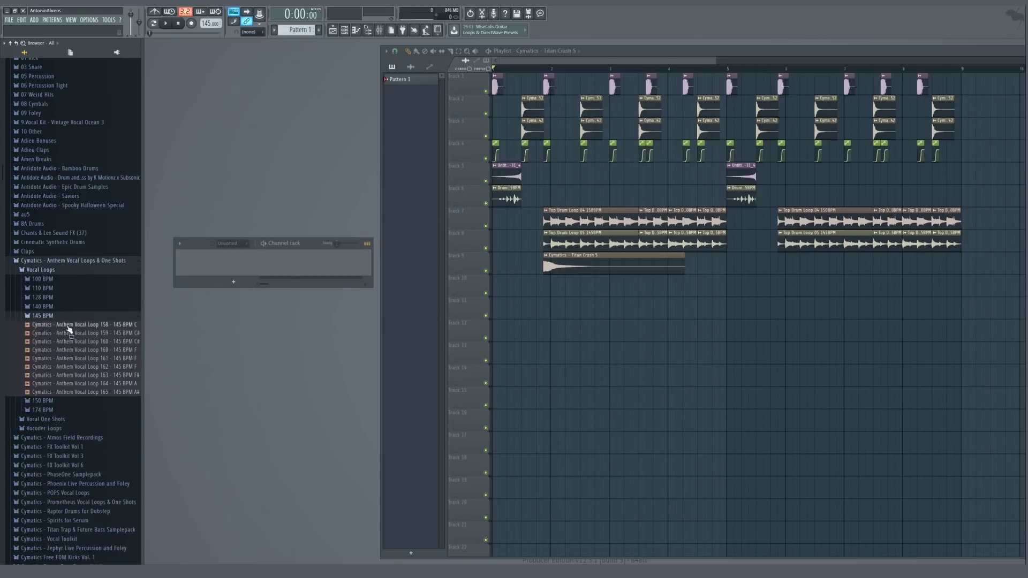
# Audition the 145 BPM Anthem vocal loops, numbers 158 to 165, one after another
pyautogui.click(87, 359)
pyautogui.click(83, 352)
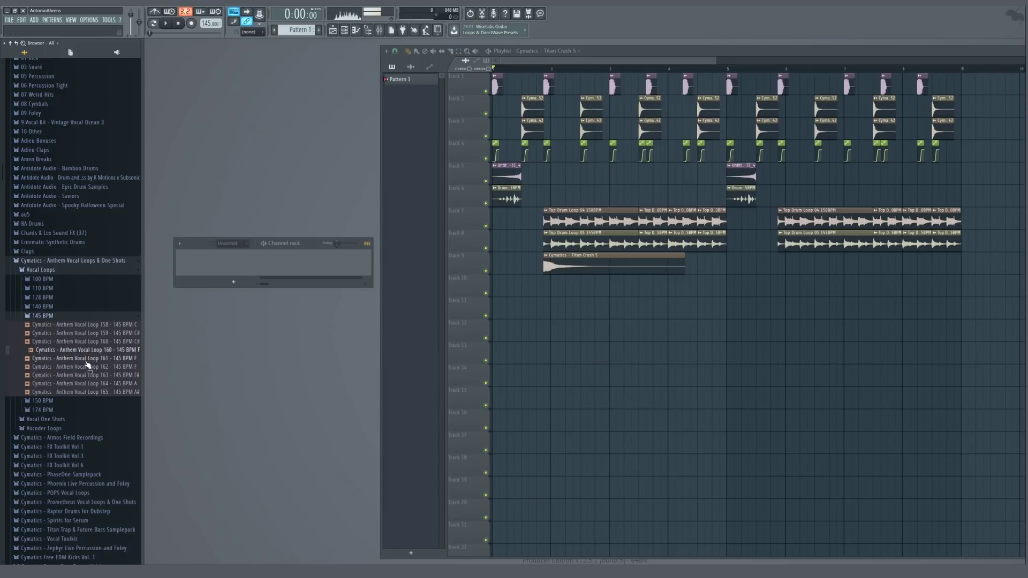
pyautogui.click(87, 368)
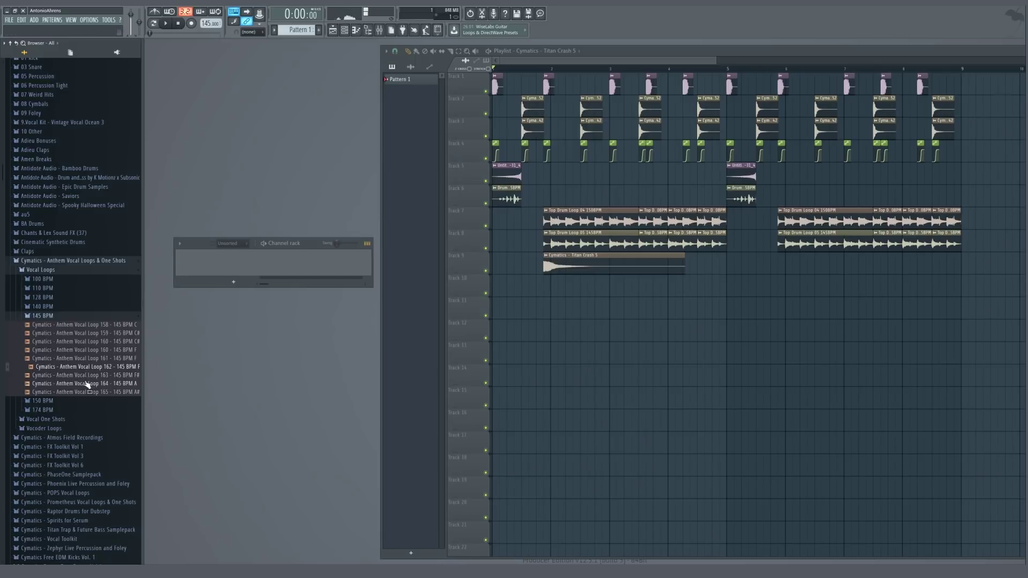
pyautogui.click(86, 376)
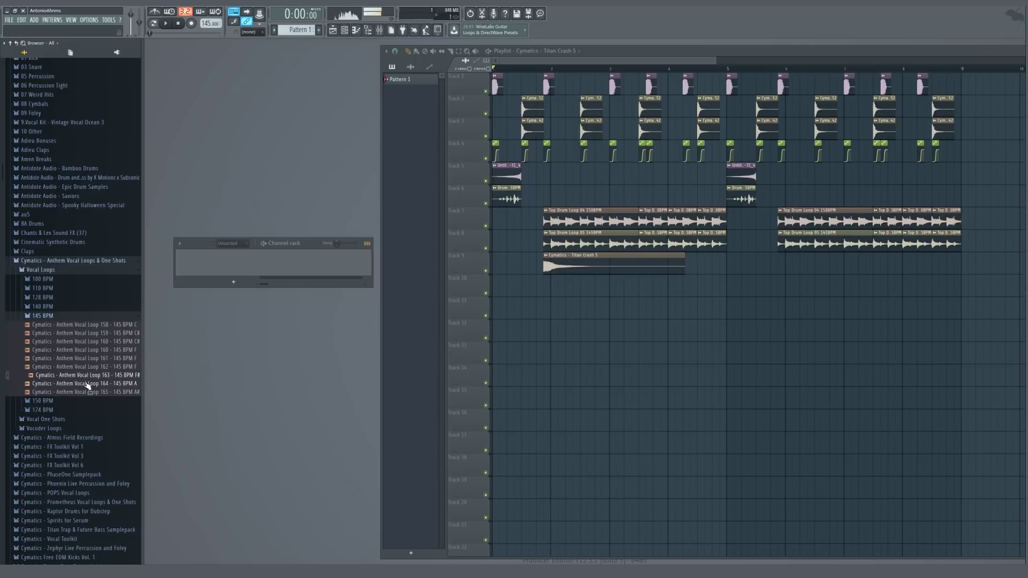
pyautogui.click(87, 384)
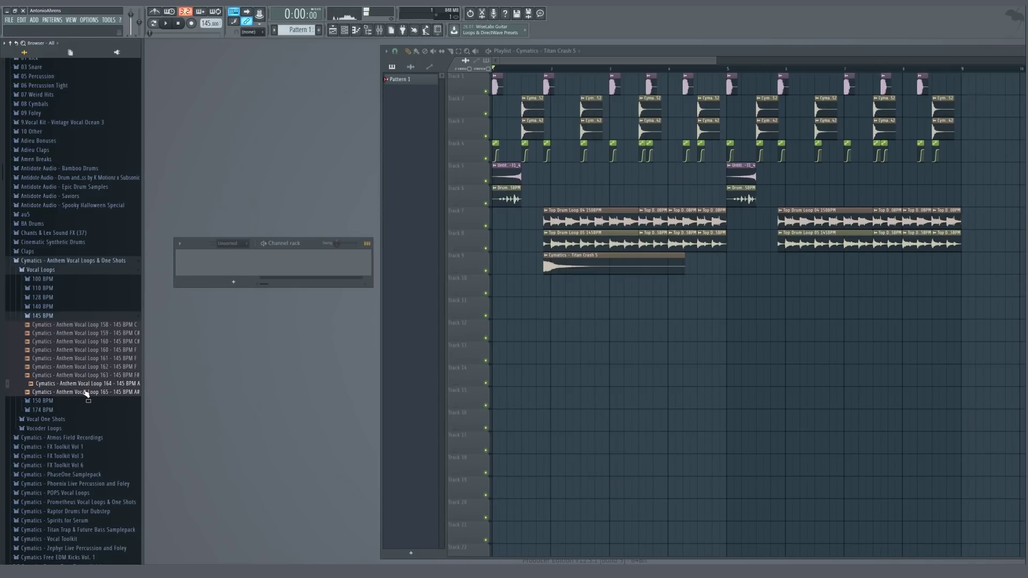
pyautogui.click(86, 393)
pyautogui.click(92, 342)
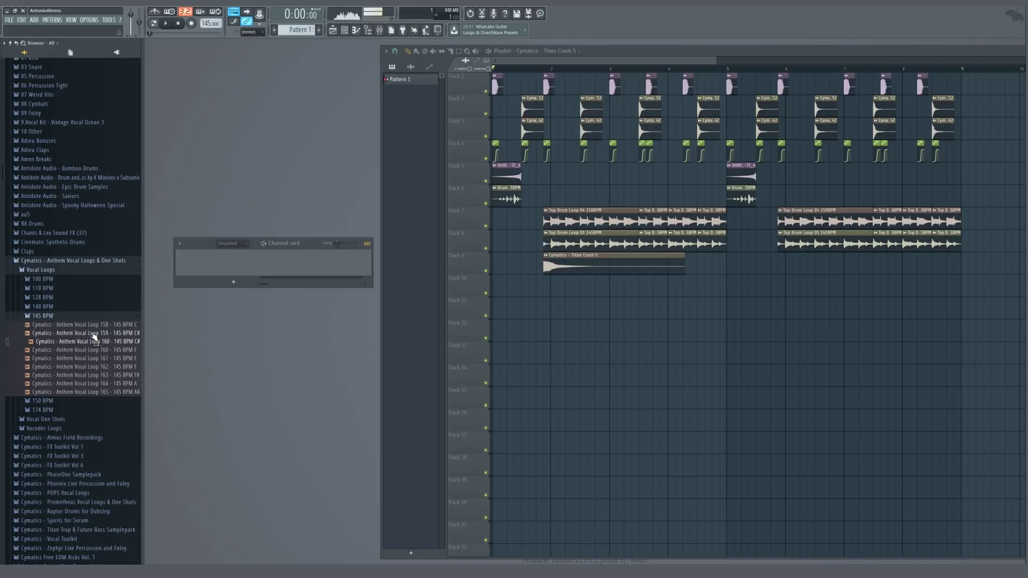
pyautogui.click(94, 333)
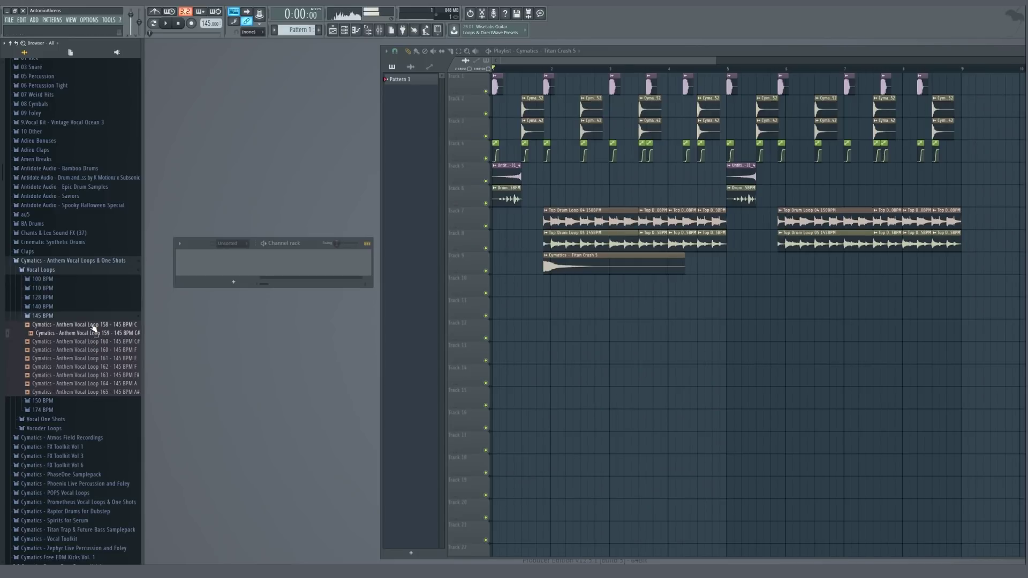
pyautogui.click(94, 325)
# Close the 145 BPM folder, open the 140 BPM one and audition vocal loops up to Anthem Vocal Loop 124
pyautogui.click(51, 316)
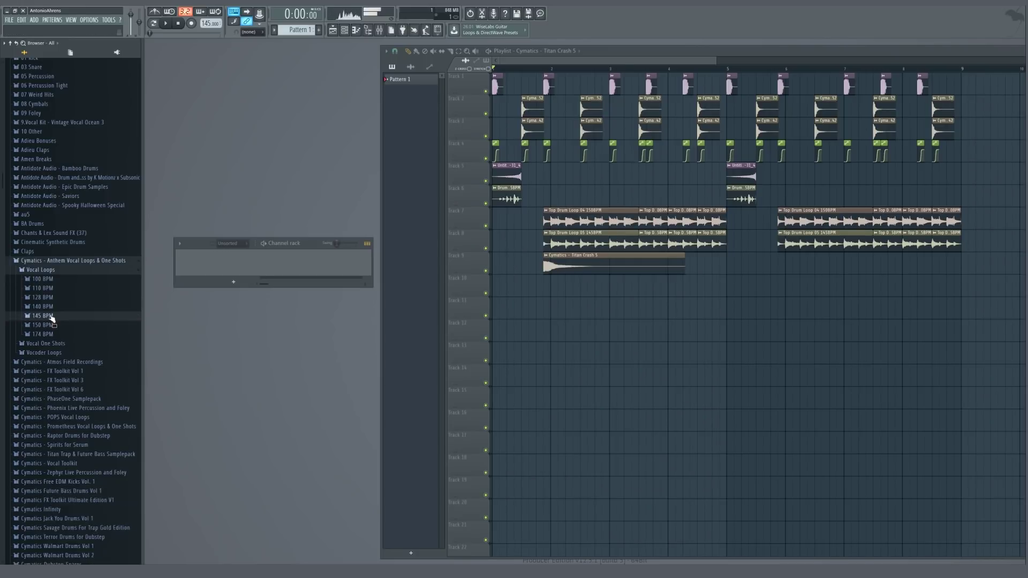
pyautogui.click(43, 307)
pyautogui.scroll(-5, 86, 316)
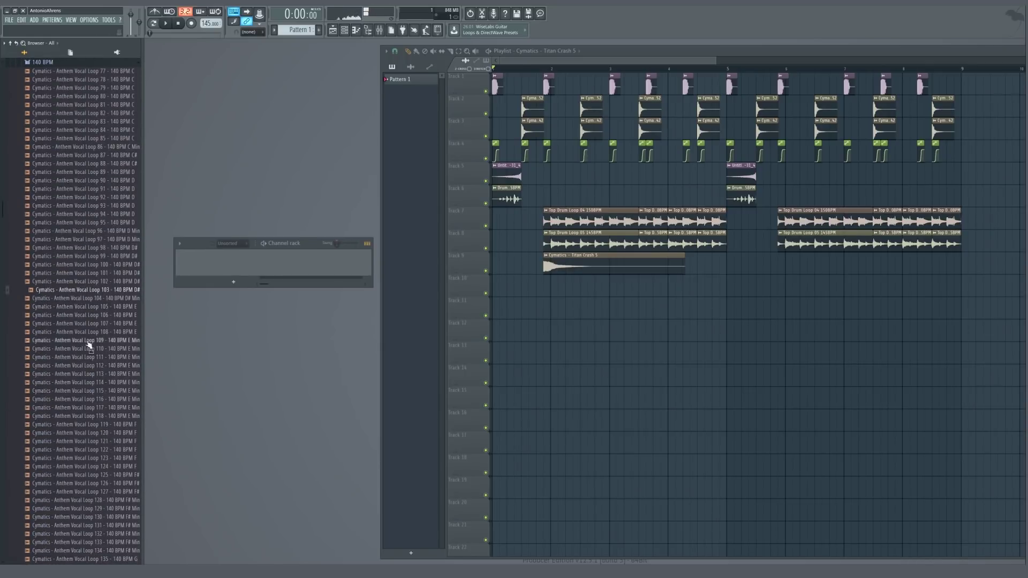
pyautogui.click(86, 374)
pyautogui.click(102, 442)
pyautogui.scroll(-3, 107, 394)
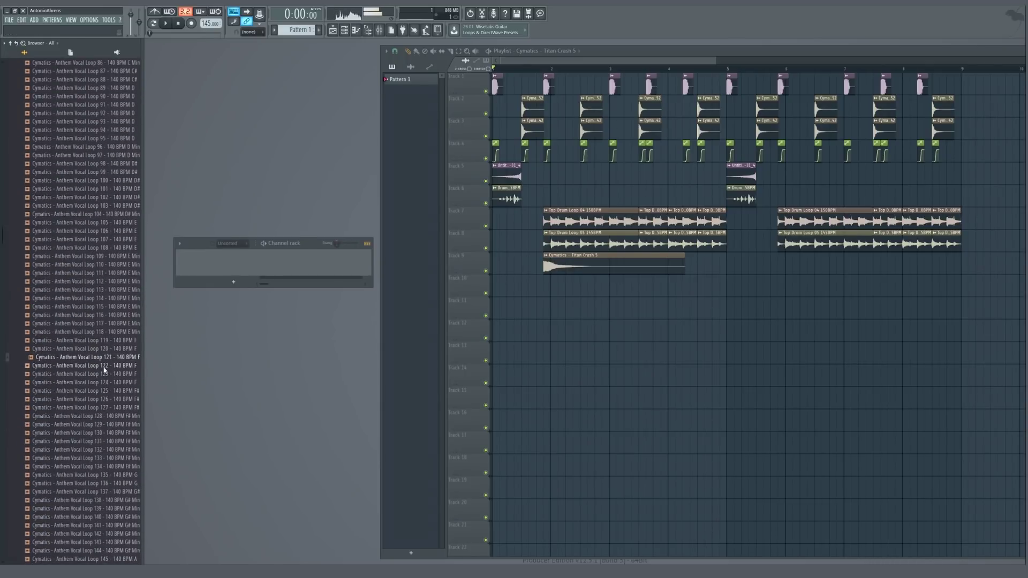
pyautogui.click(104, 367)
pyautogui.click(106, 375)
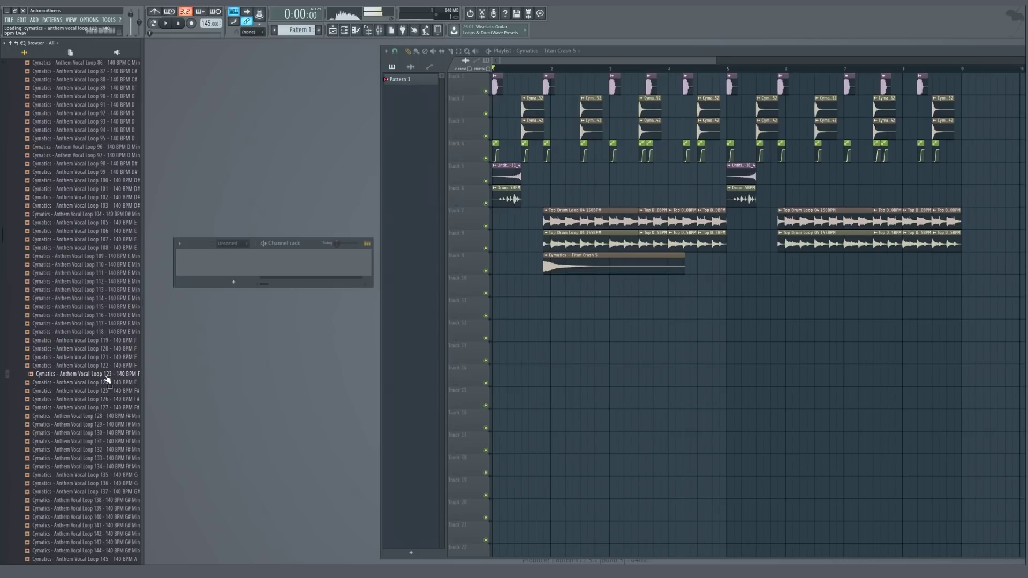
pyautogui.click(103, 384)
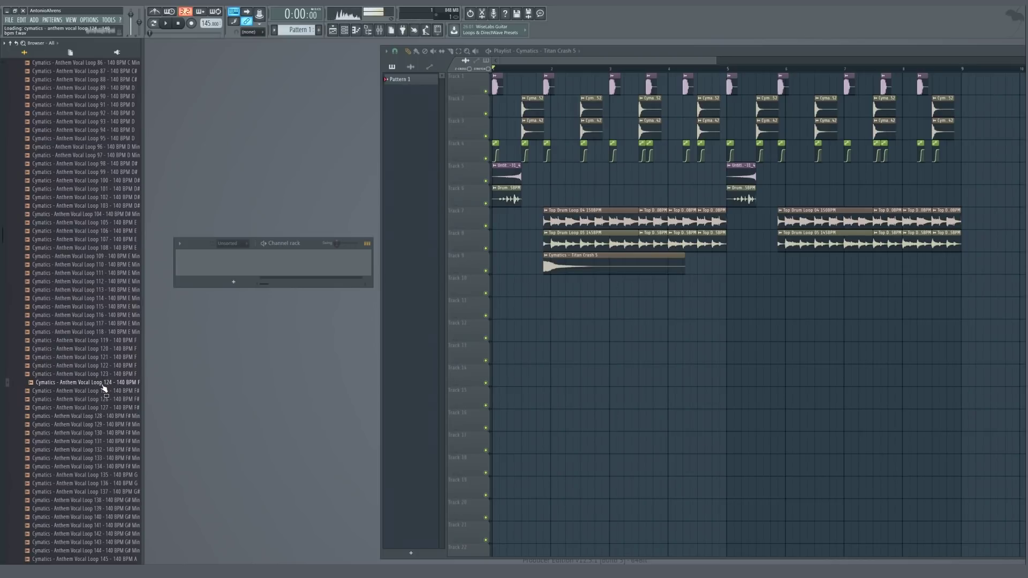
pyautogui.click(107, 342)
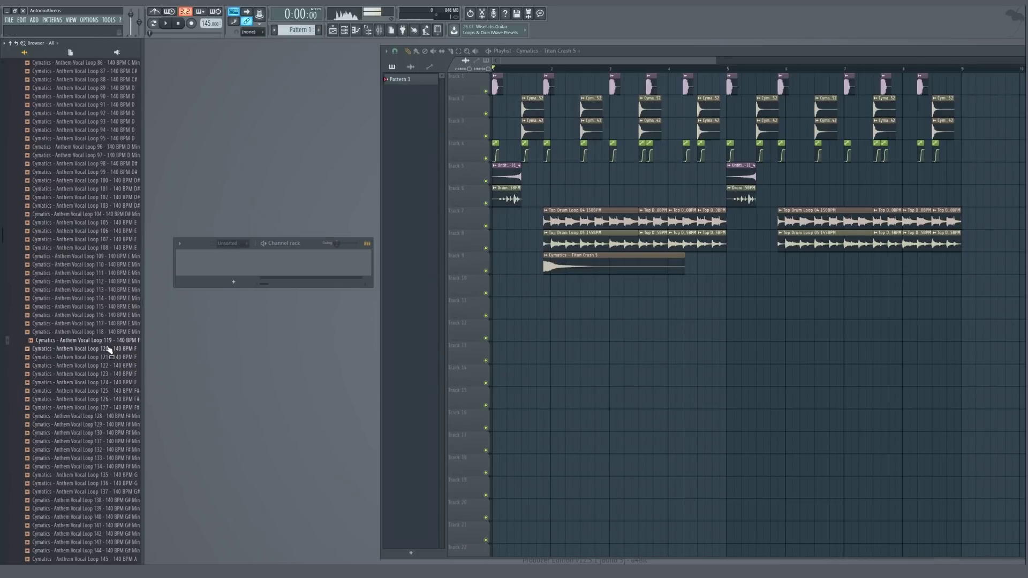
# Audition the 140 BPM Anthem vocal loops in F# and F# minor, numbers 125 to 134
pyautogui.click(114, 391)
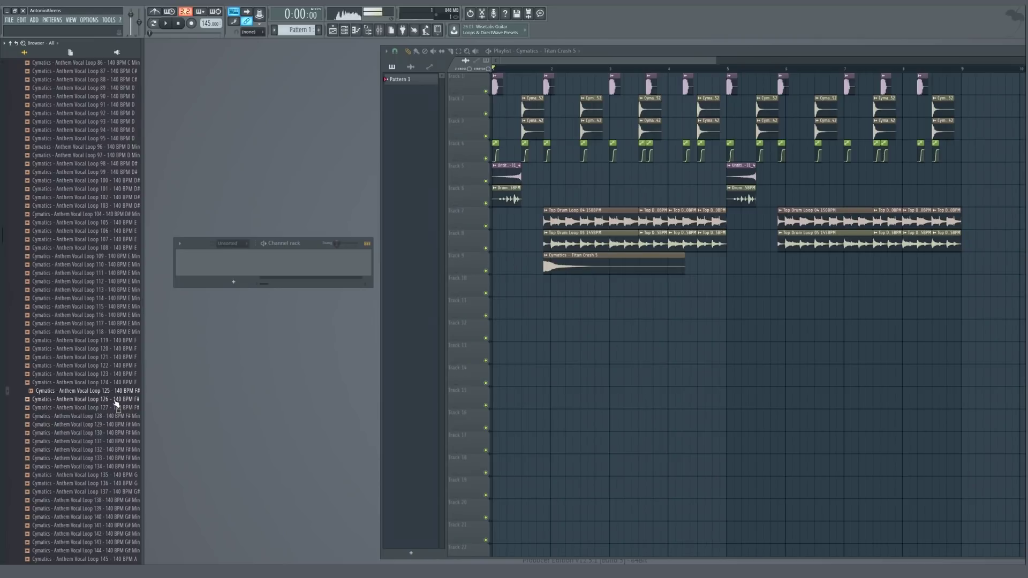
pyautogui.click(115, 400)
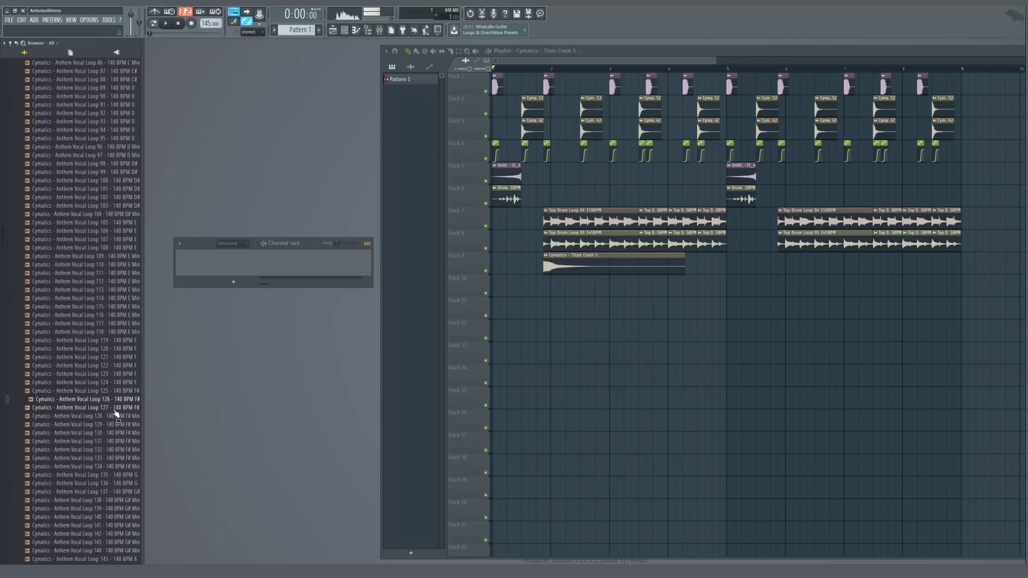
pyautogui.click(115, 408)
pyautogui.click(99, 417)
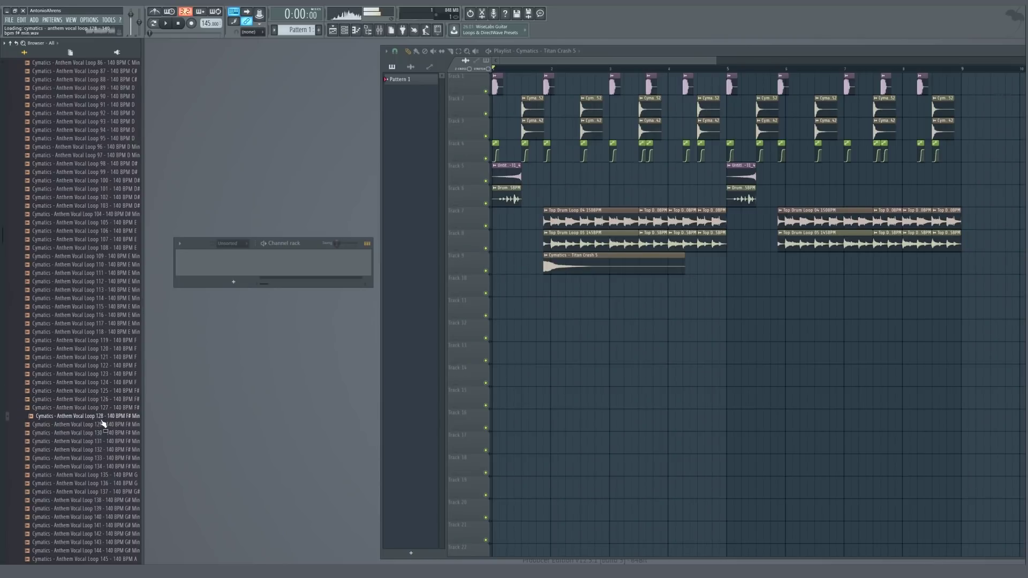
pyautogui.click(106, 425)
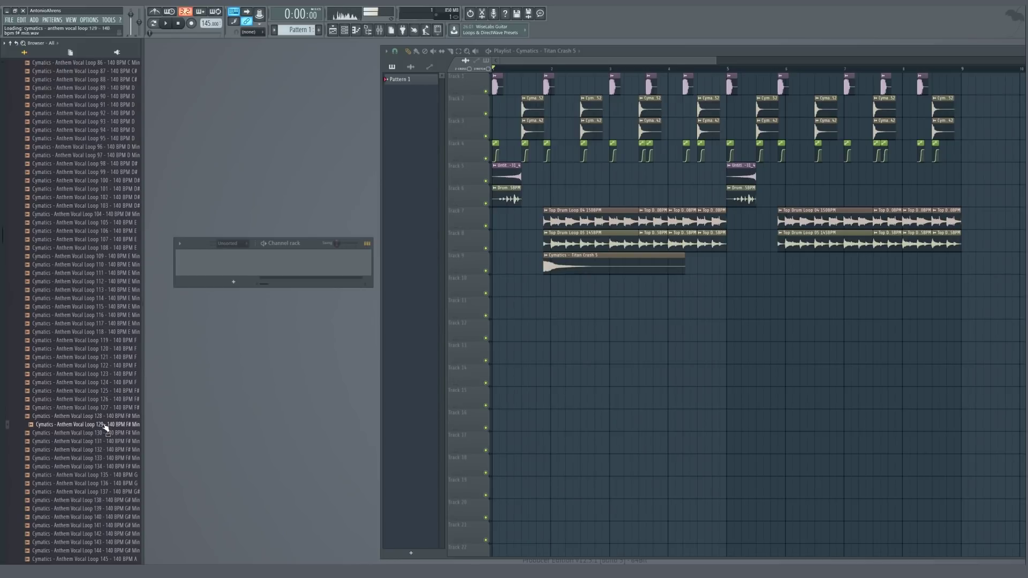
pyautogui.click(105, 435)
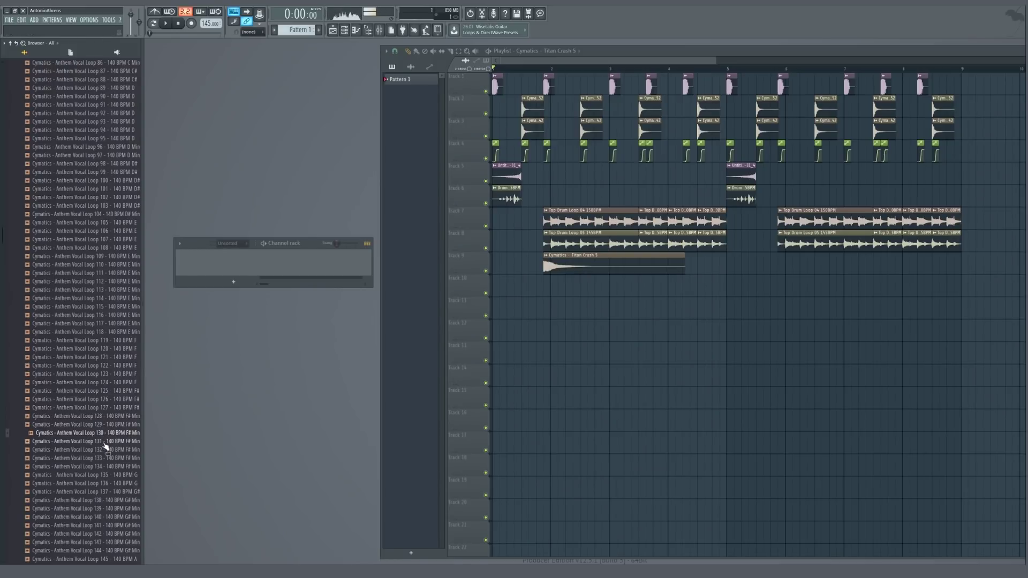
pyautogui.click(105, 442)
pyautogui.click(111, 451)
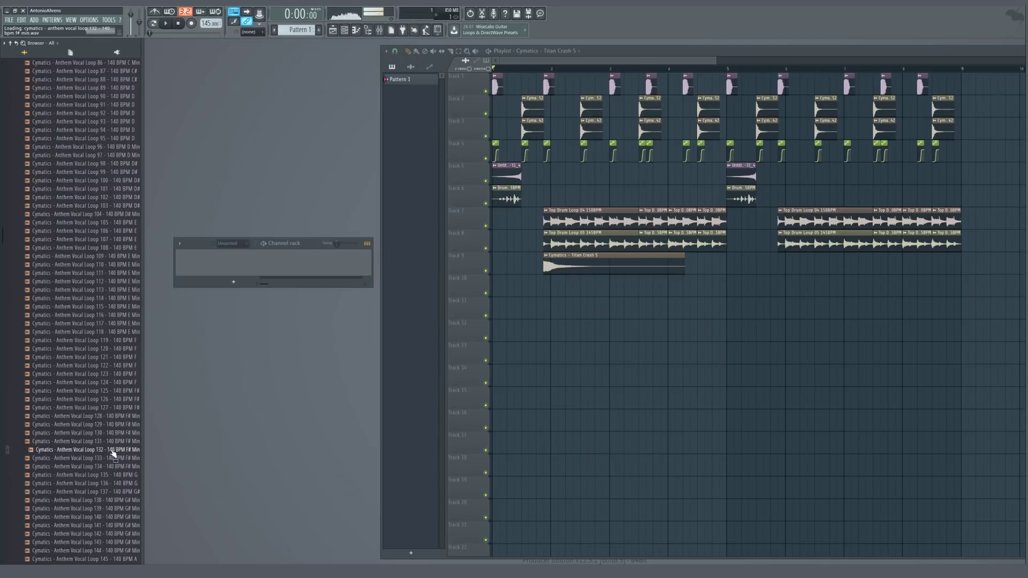
pyautogui.click(114, 459)
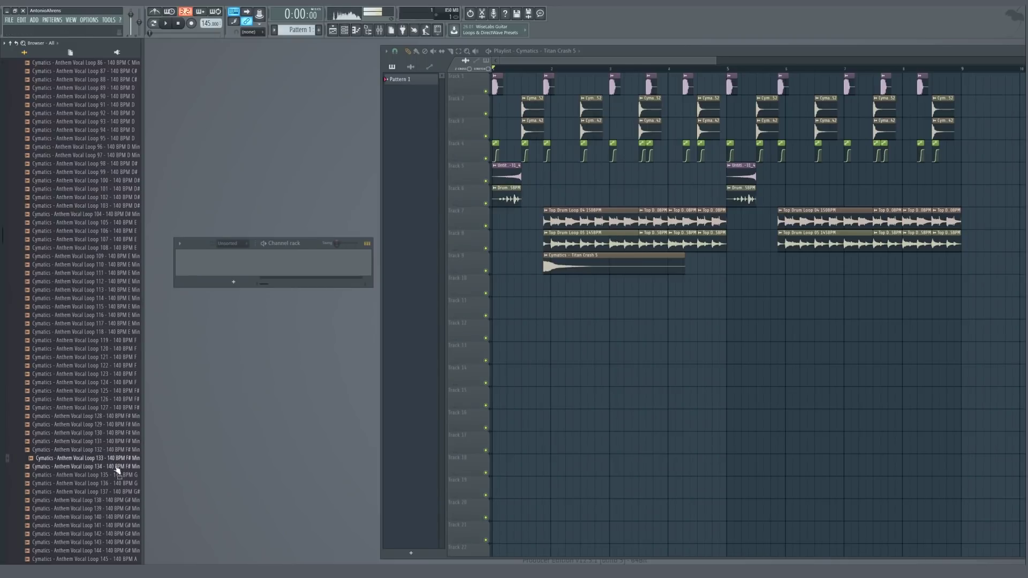
pyautogui.click(118, 467)
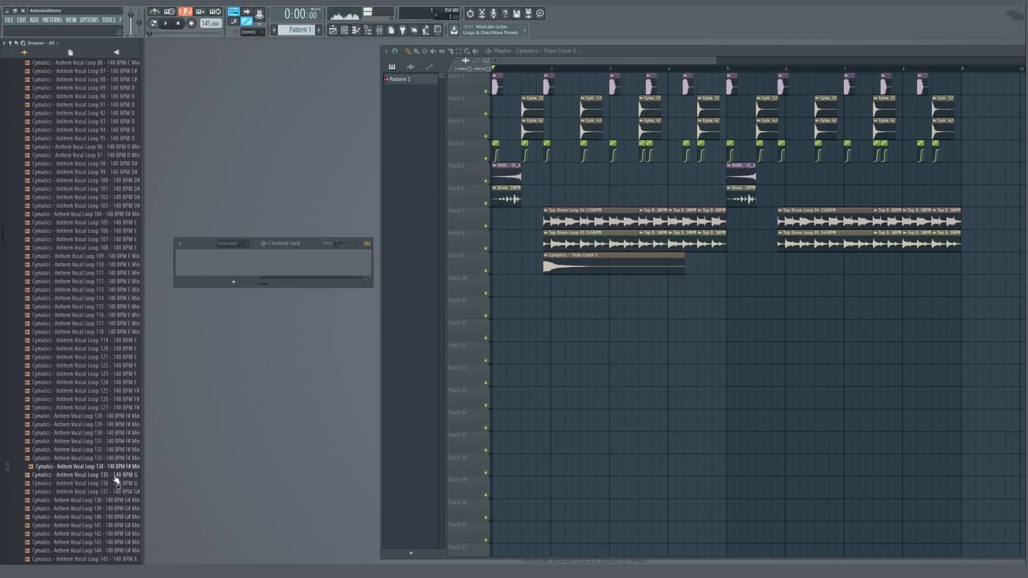
# Audition 140 BPM Anthem vocal loops in the keys from G to A, between numbers 135 and 147
pyautogui.click(116, 476)
pyautogui.click(115, 484)
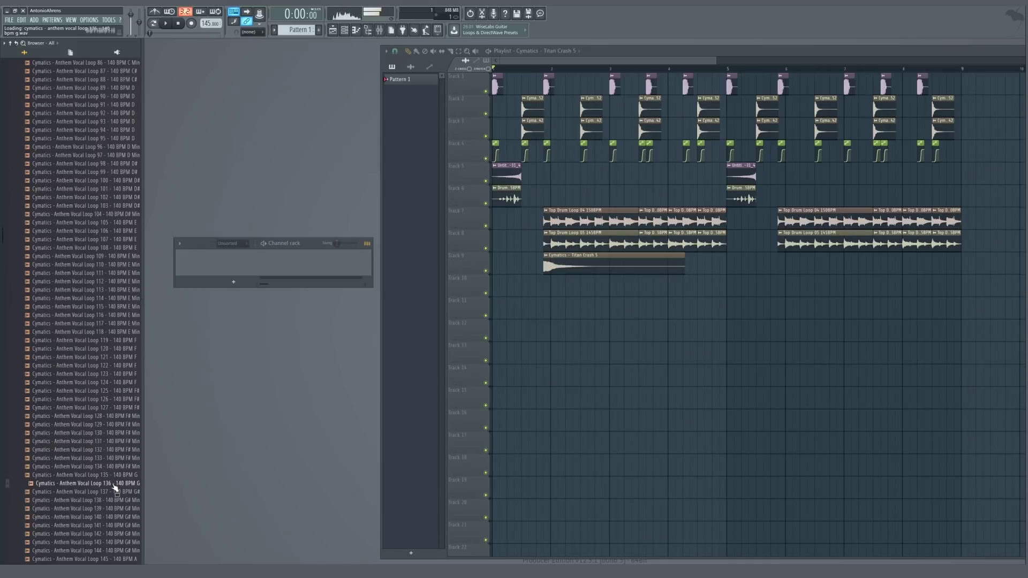
pyautogui.click(119, 490)
pyautogui.scroll(-6, 119, 455)
pyautogui.click(121, 399)
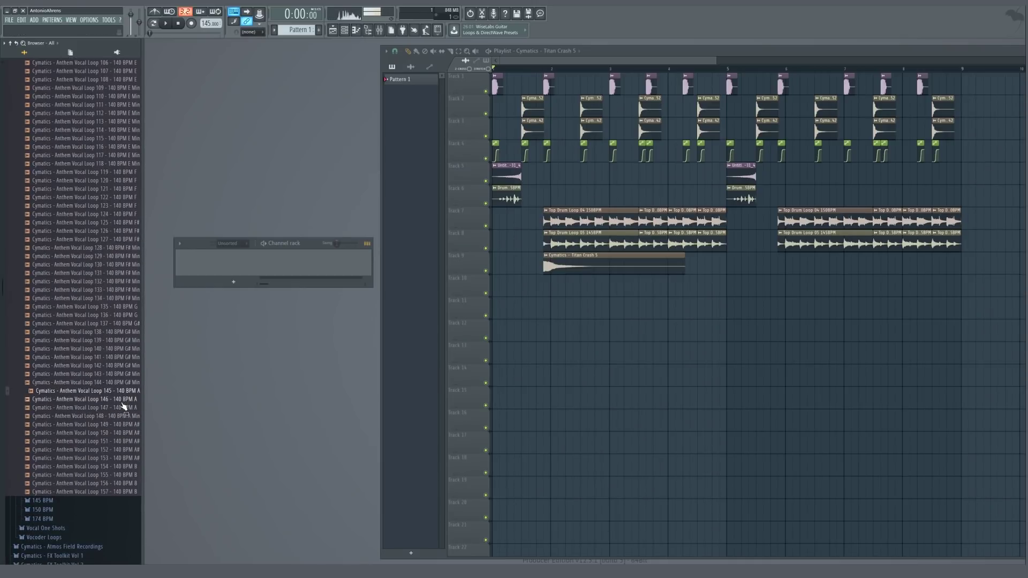
pyautogui.click(120, 410)
# Audition the 140 BPM Anthem vocal loops in A# and B, numbers 150 to 157
pyautogui.click(121, 433)
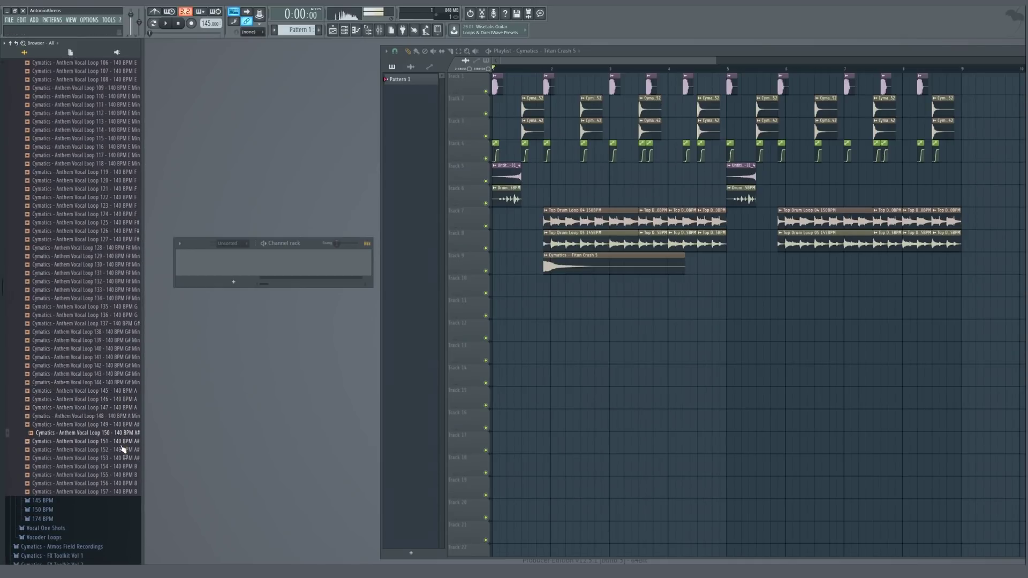
pyautogui.click(120, 442)
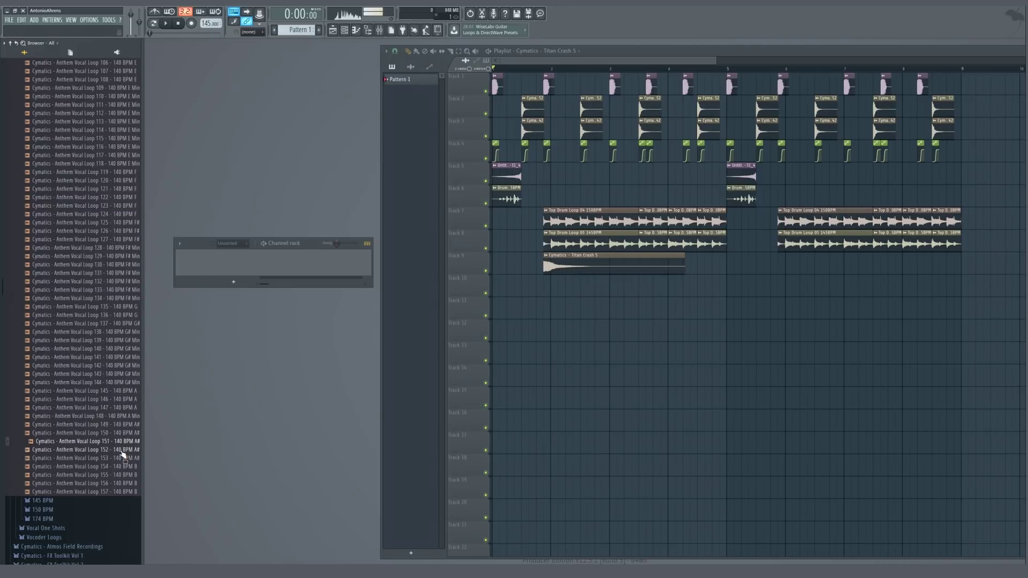
pyautogui.click(123, 451)
pyautogui.click(122, 458)
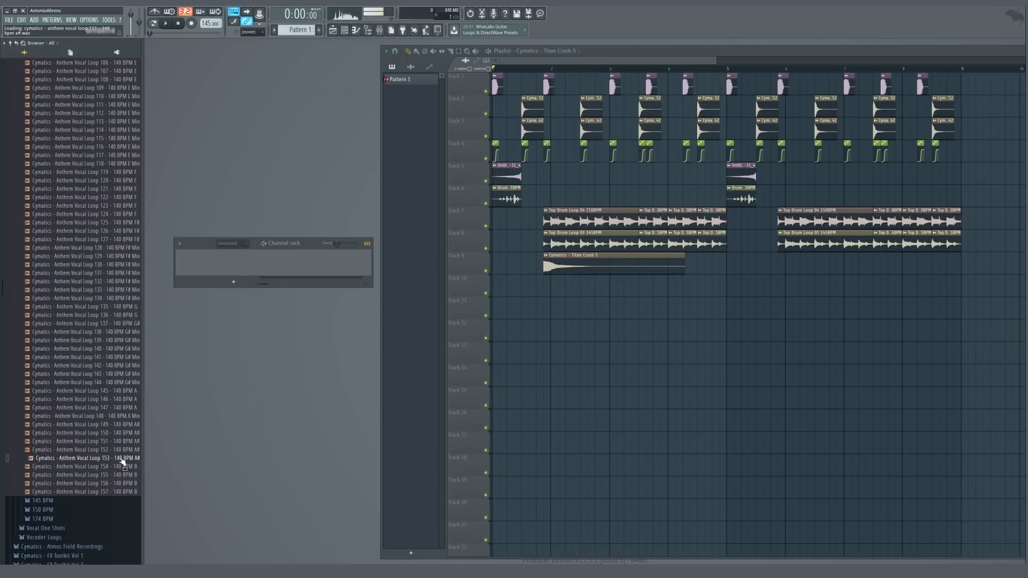
pyautogui.click(123, 466)
pyautogui.click(124, 475)
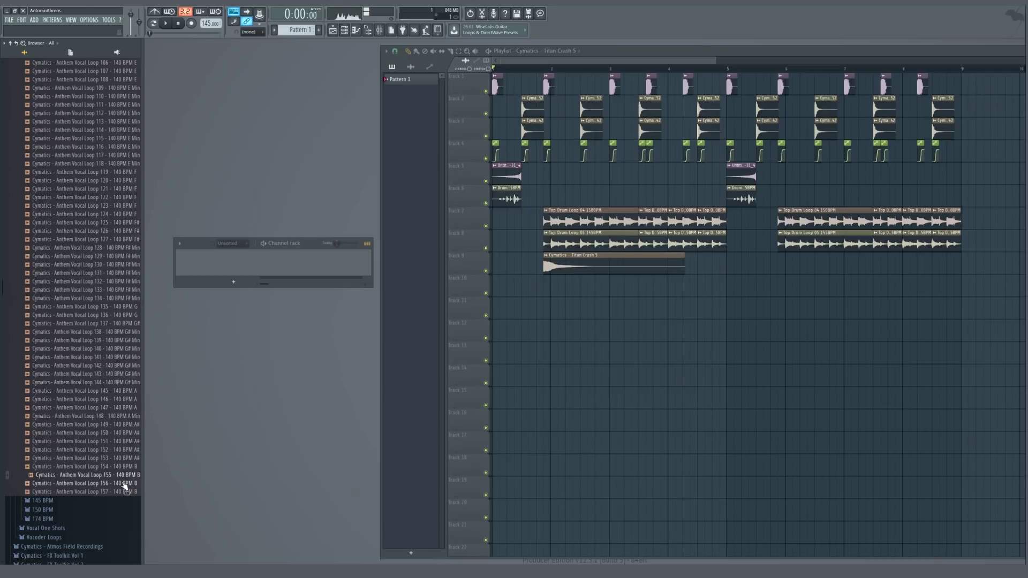
pyautogui.click(124, 484)
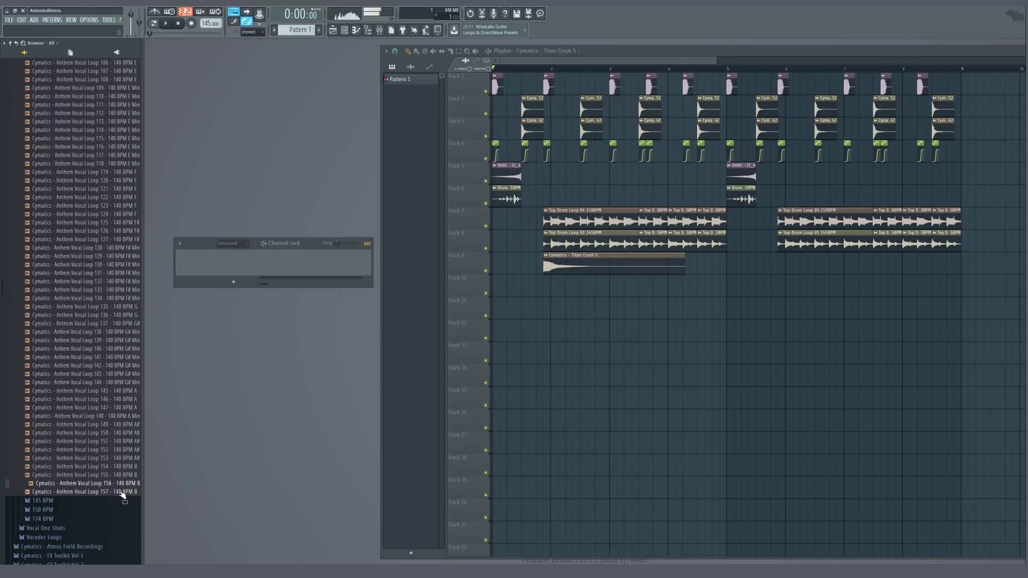
pyautogui.click(123, 492)
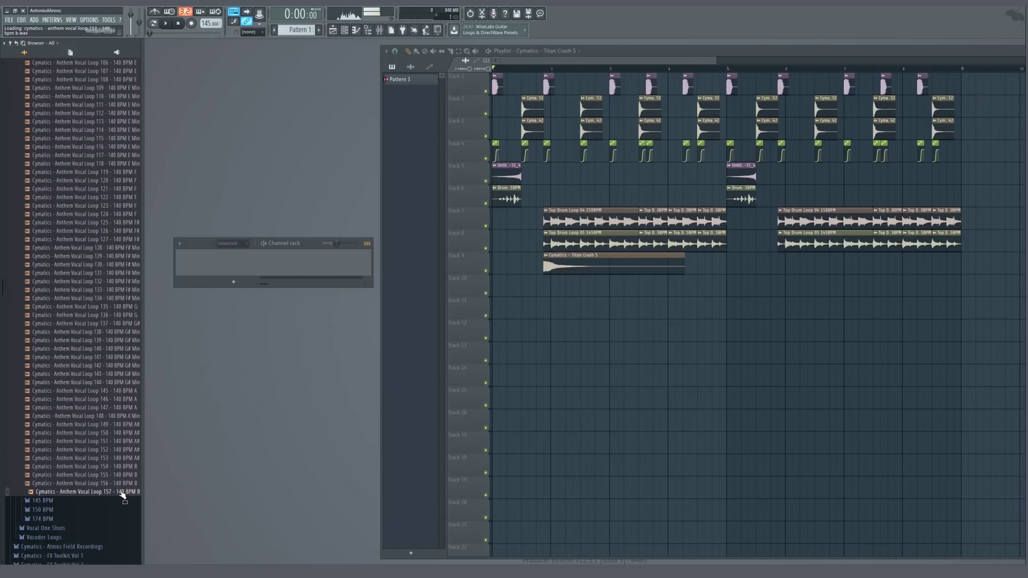
# Audition the 140 BPM Anthem vocal loop 154, loops 105 to 108 in E, and loop 104 in D# minor
pyautogui.click(122, 467)
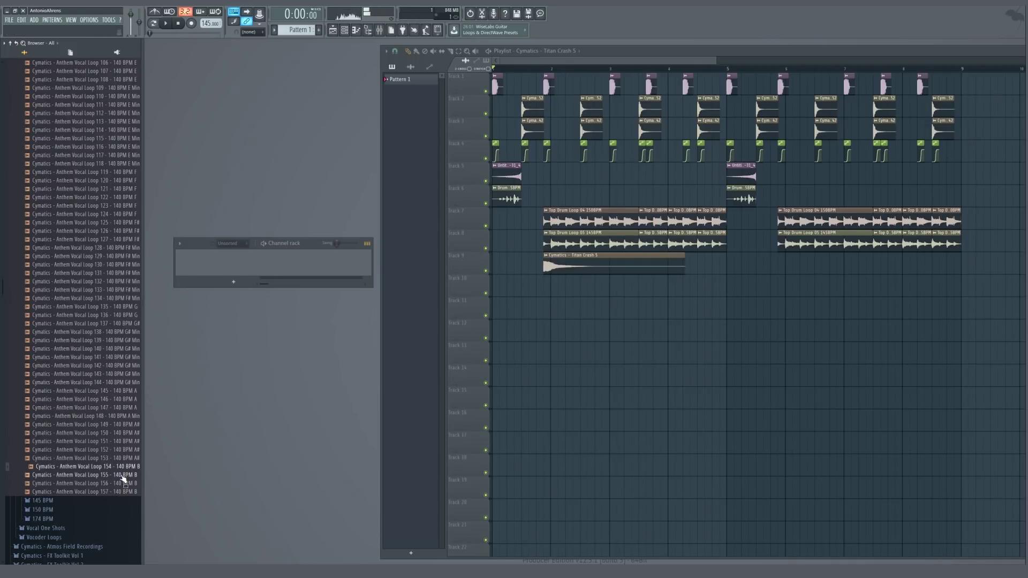
pyautogui.scroll(10, 114, 415)
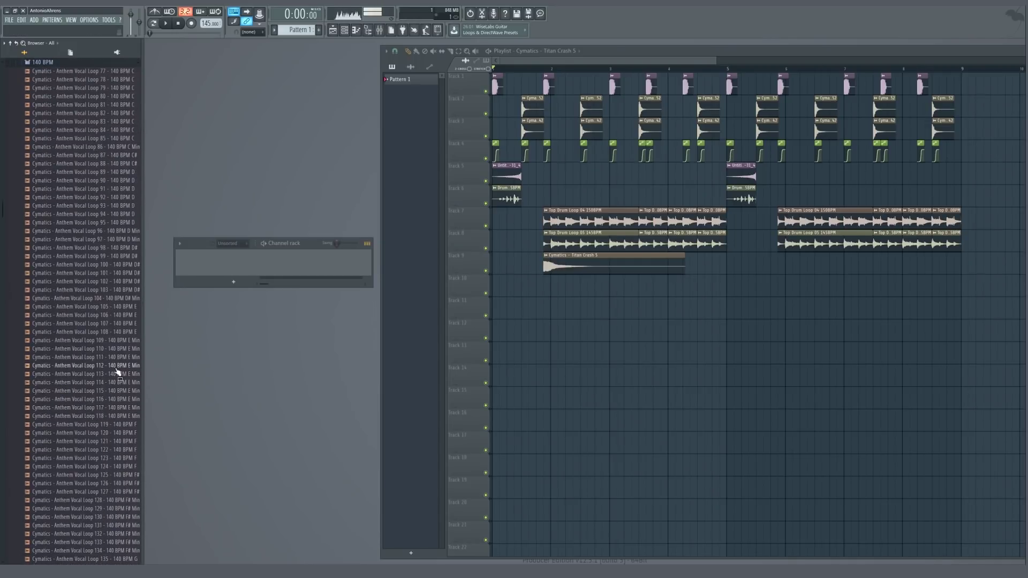
pyautogui.click(113, 316)
pyautogui.click(115, 307)
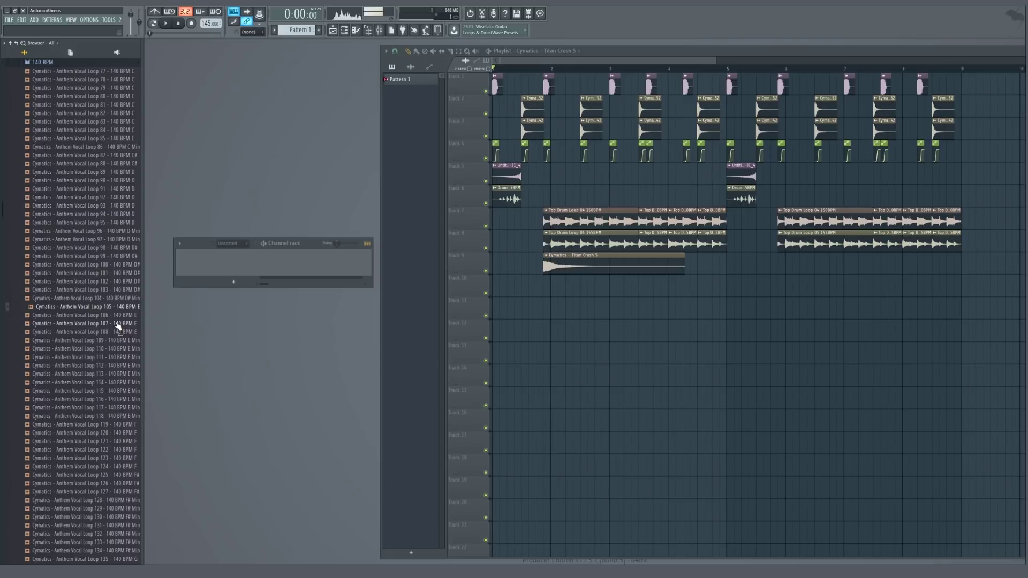
pyautogui.click(118, 325)
pyautogui.click(118, 332)
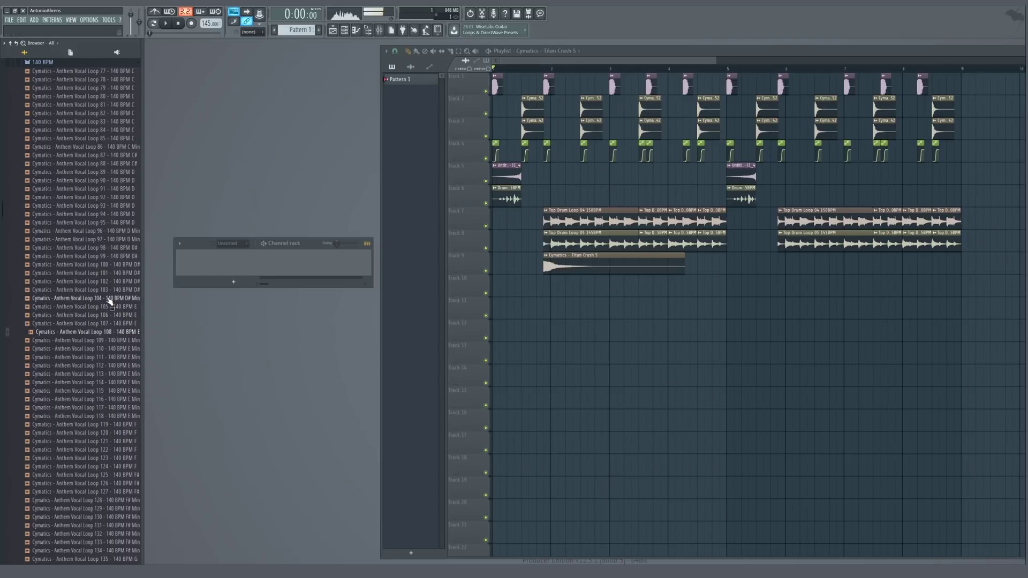
pyautogui.click(110, 299)
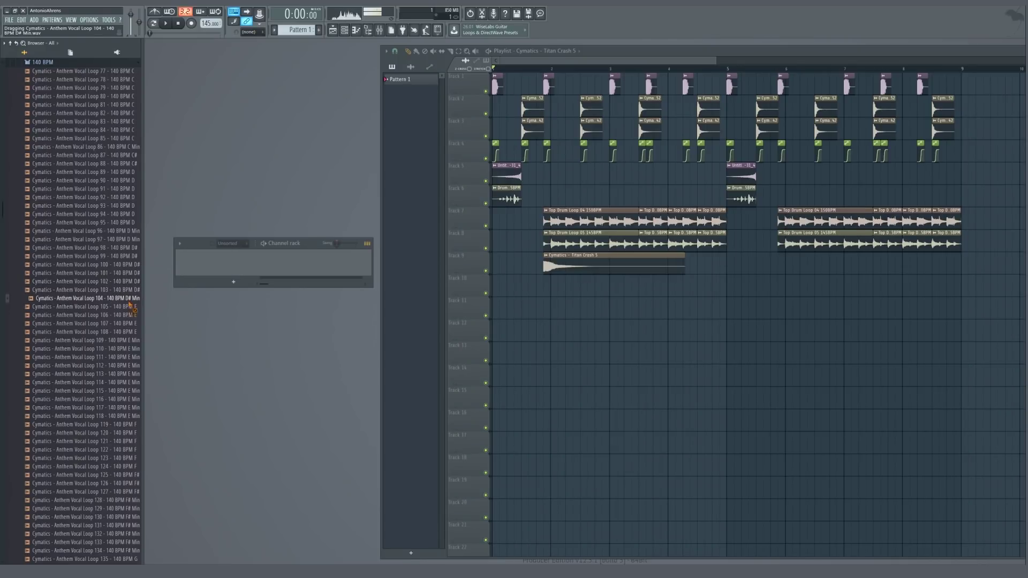
# Place Anthem Vocal Loop 104 on track 10 from bar 1 and fit its clip to end at bar 9
pyautogui.moveTo(130, 304); pyautogui.dragTo(555, 279)
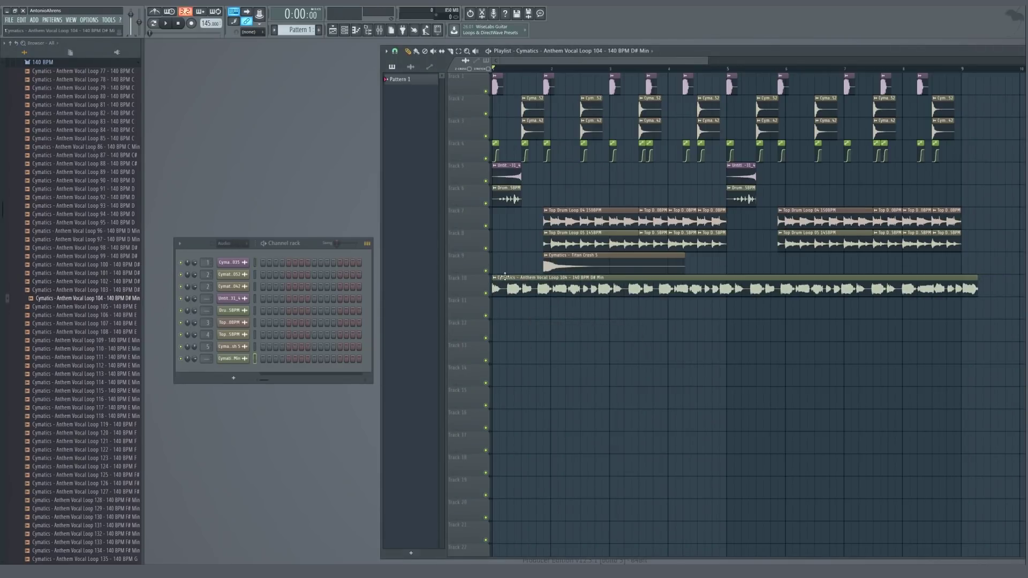
pyautogui.click(246, 361)
pyautogui.press('Escape')
pyautogui.click(487, 69)
pyautogui.scroll(6, 992, 278)
pyautogui.moveTo(974, 278); pyautogui.dragTo(838, 281)
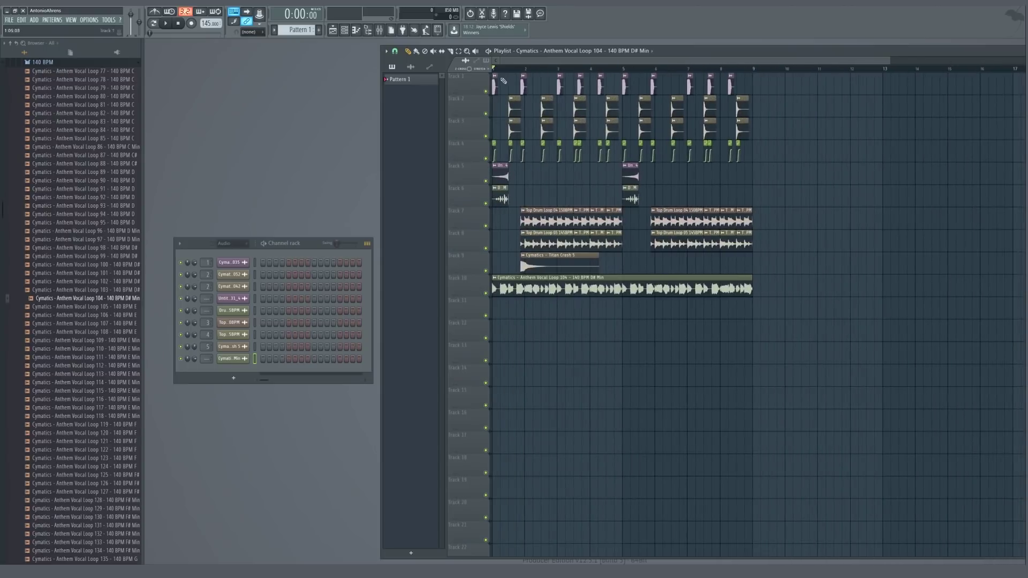
# Set the time-stretching mode of Anthem Vocal Loop 104 to e3 generic
pyautogui.click(244, 357)
pyautogui.click(356, 134)
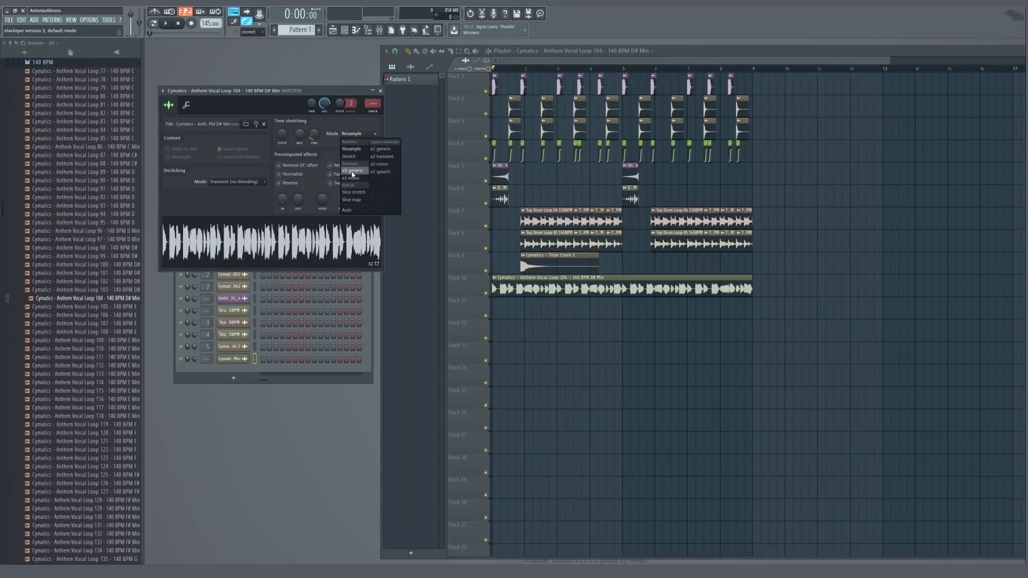
pyautogui.click(358, 171)
pyautogui.moveTo(242, 92); pyautogui.dragTo(252, 92)
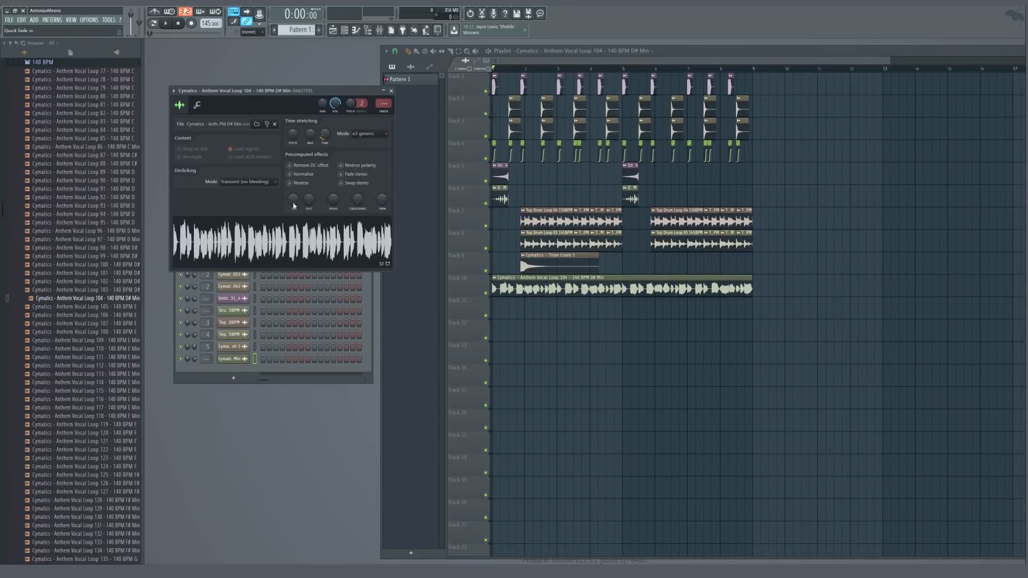
# Open the vocal loop's piano roll to check its keyboard notes, and close it again
pyautogui.click(244, 357)
pyautogui.rightClick(247, 356)
pyautogui.click(265, 359)
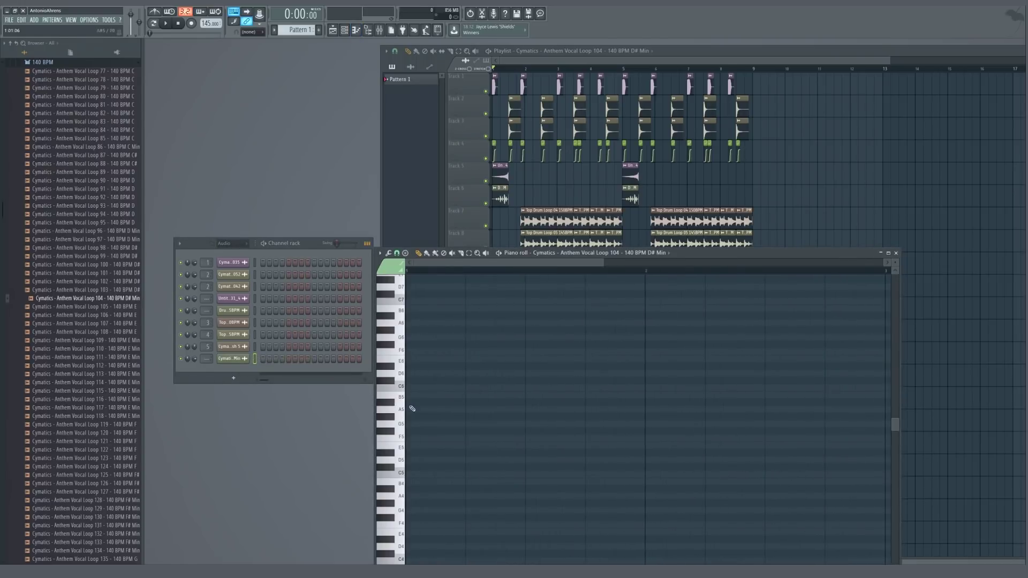
pyautogui.scroll(-3, 404, 405)
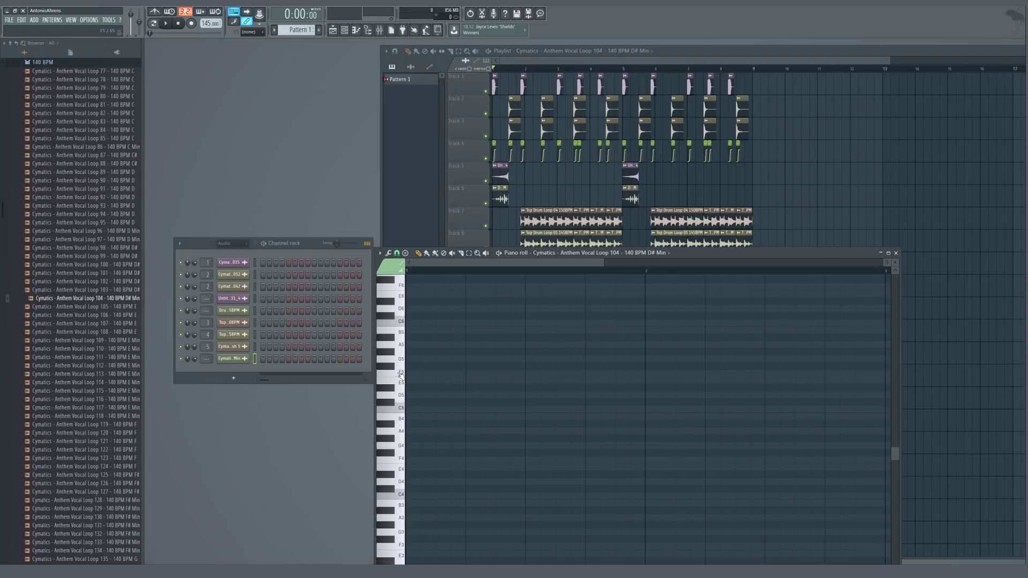
pyautogui.press('F7')
# Raise the vocal loop's time-stretching pitch by 100 cents and play the arrangement
pyautogui.click(231, 359)
pyautogui.moveTo(293, 134); pyautogui.dragTo(293, 129)
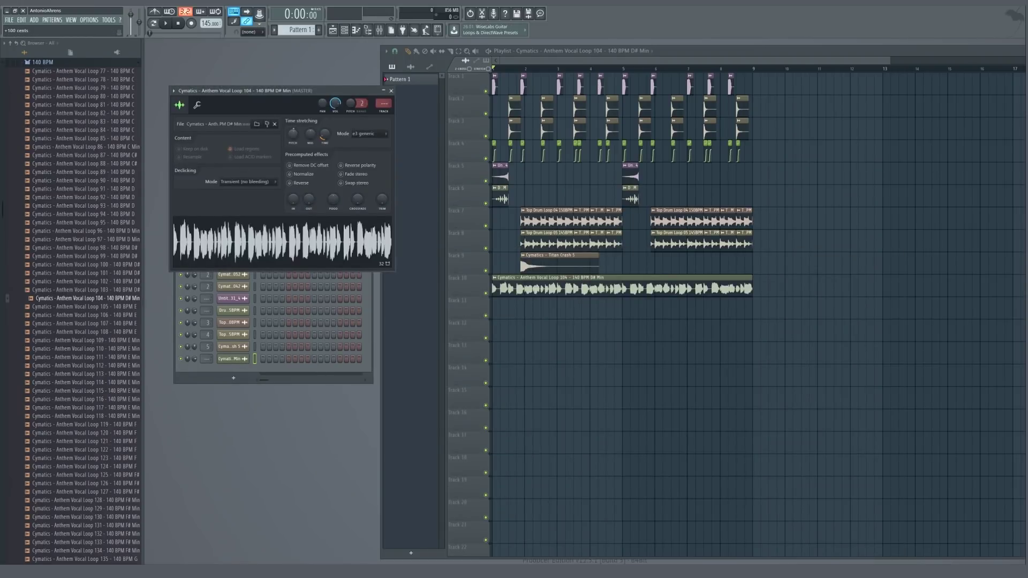
pyautogui.press('Escape')
pyautogui.press('space')
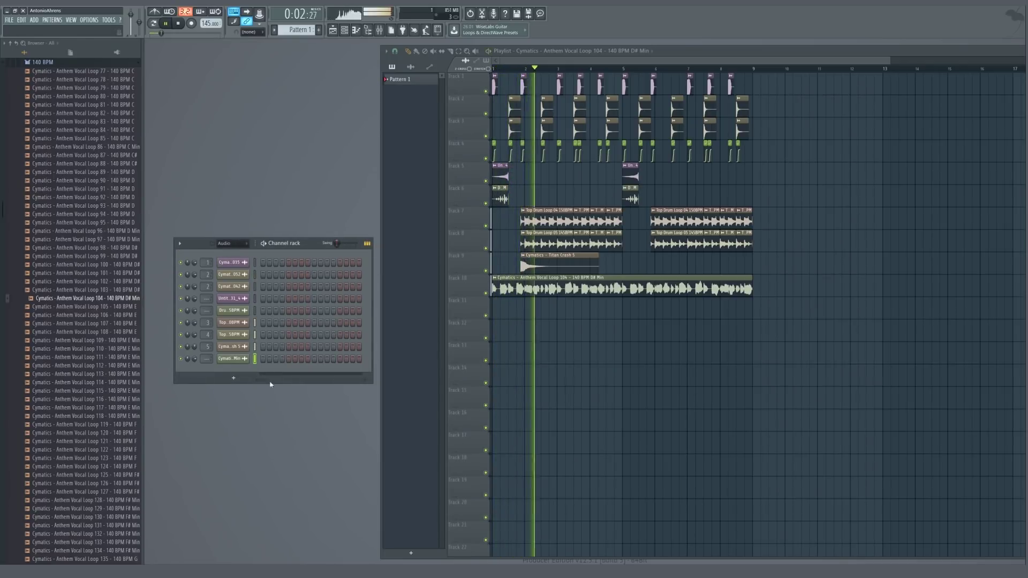
# Route the vocal loop's channel to mixer insert 6
pyautogui.doubleClick(206, 359)
pyautogui.scroll(5, 208, 359)
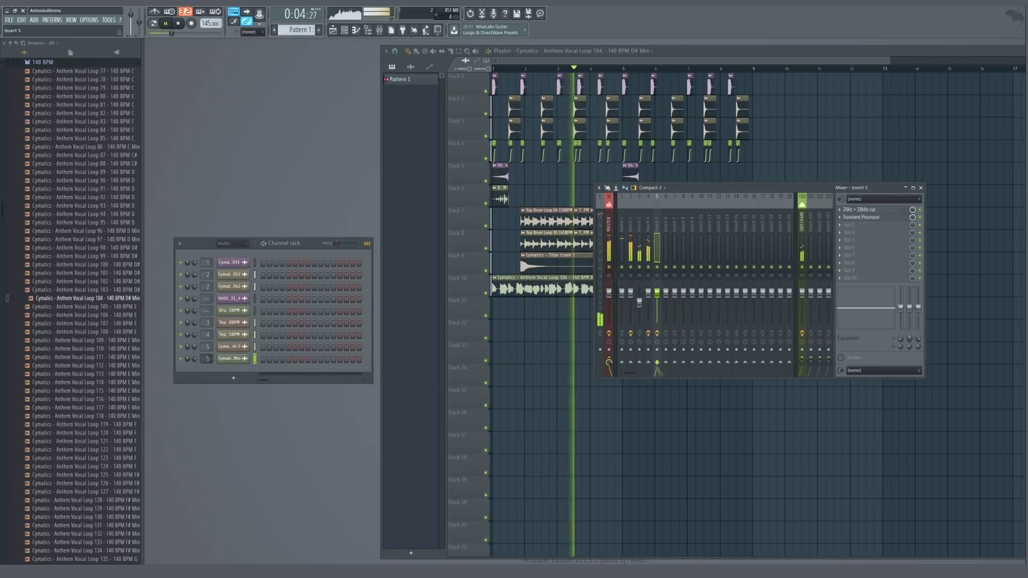
pyautogui.press('space')
pyautogui.scroll(1, 208, 358)
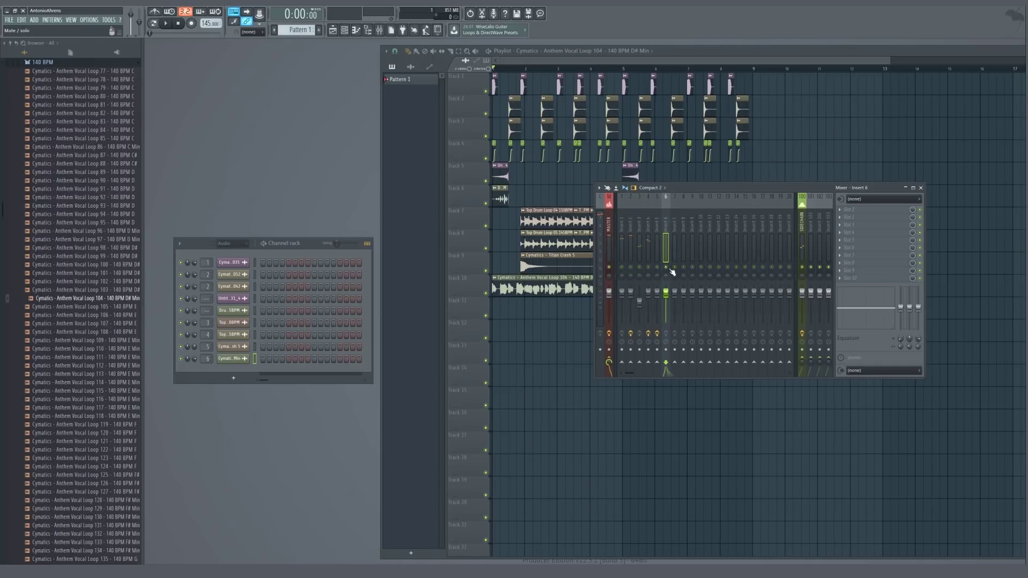
pyautogui.press('space')
# Load OTT into the first effect slot of insert 6 and listen to the vocal through it
pyautogui.click(857, 219)
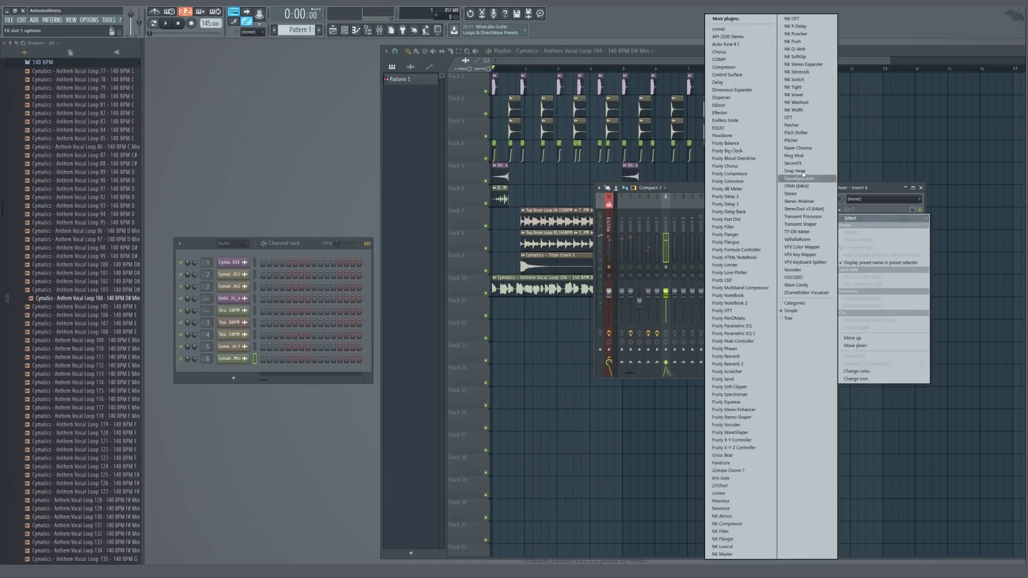
pyautogui.click(803, 107)
pyautogui.press('space')
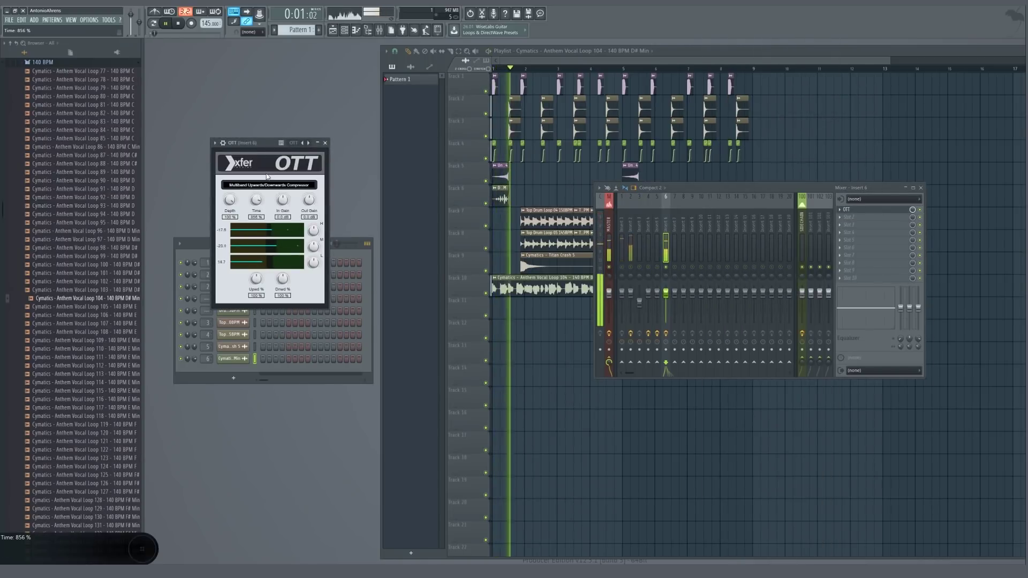
pyautogui.click(325, 143)
pyautogui.press('space')
pyautogui.click(852, 210)
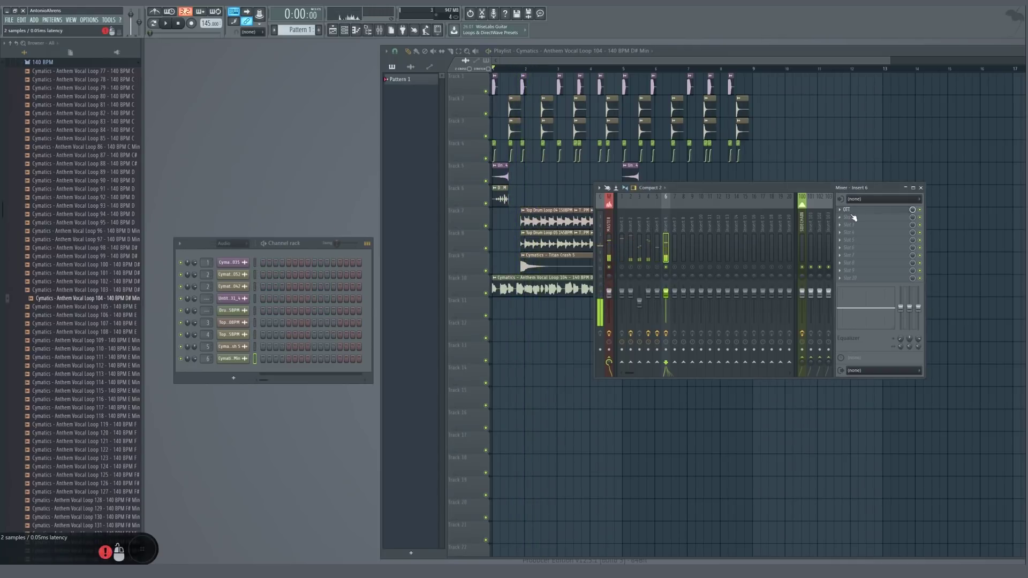
pyautogui.click(853, 210)
# Add Fruity Reeverb 2 in the second effect slot of insert 6 with a decay of about 3.8 sec
pyautogui.click(847, 218)
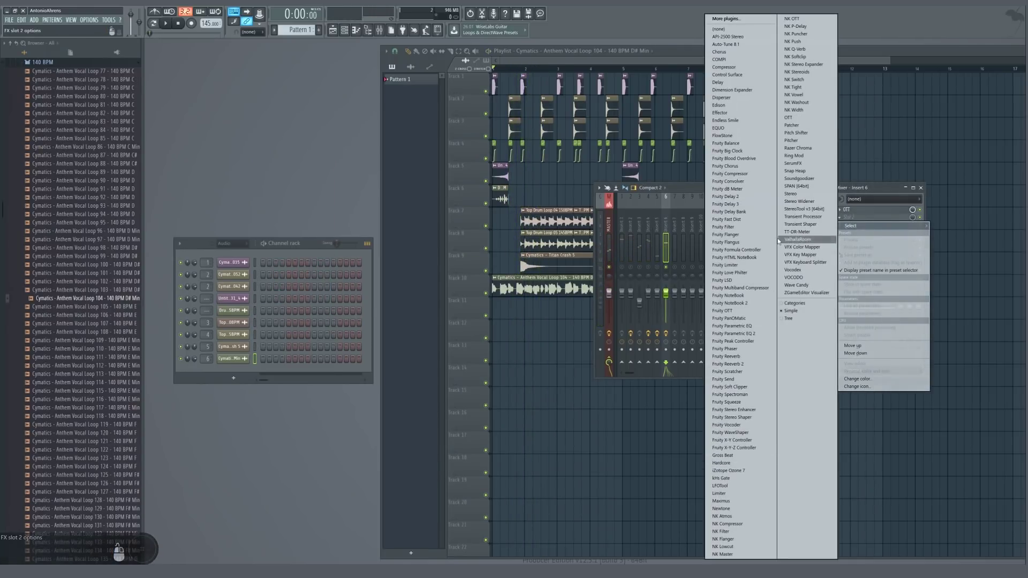
pyautogui.click(737, 364)
pyautogui.press('space')
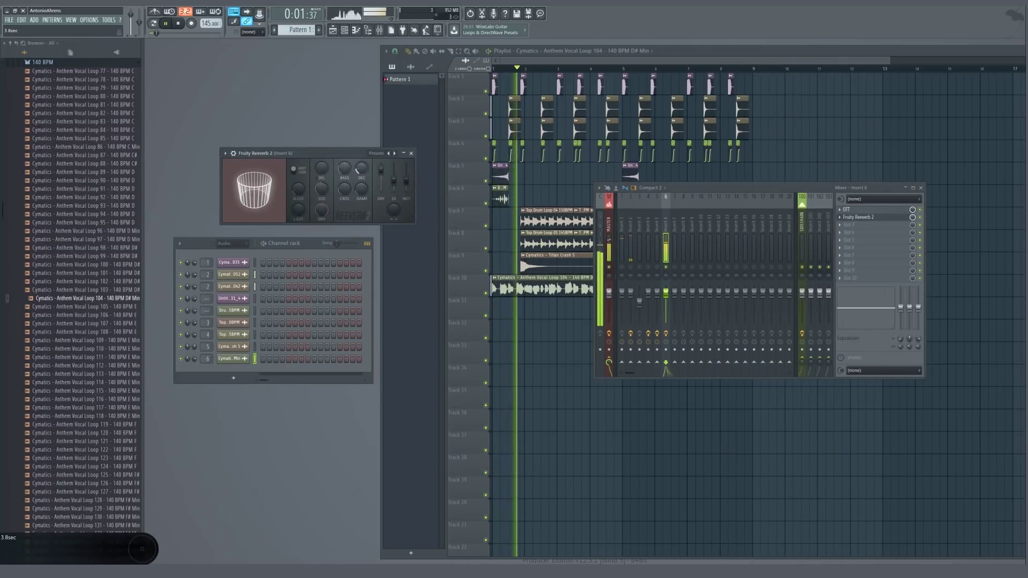
pyautogui.press('space')
pyautogui.click(858, 217)
# Add Fruity Compressor in insert 6's third slot with threshold about -22 dB, ratio about 19:1, release 82 ms and raised gain
pyautogui.click(851, 225)
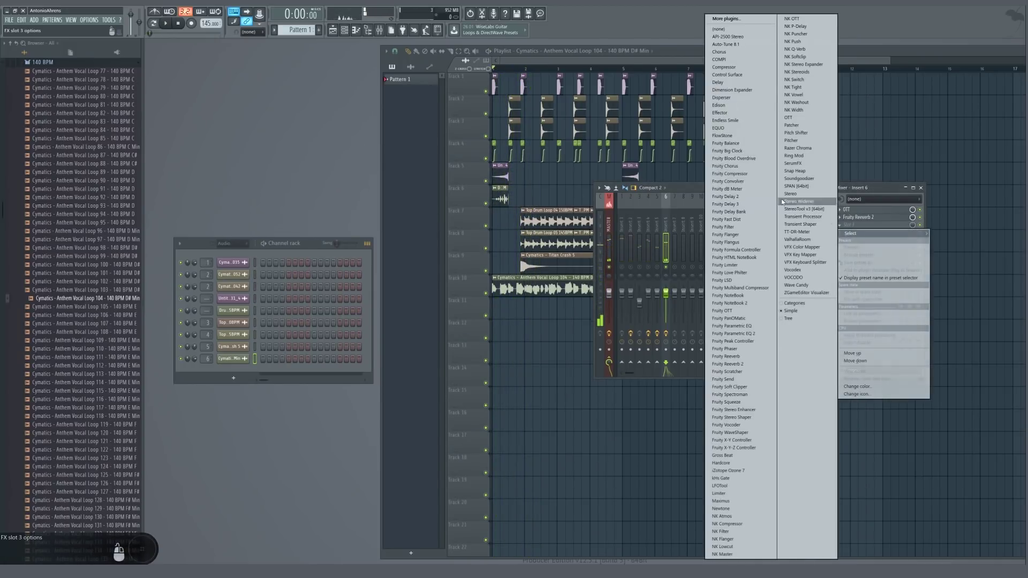
pyautogui.click(717, 175)
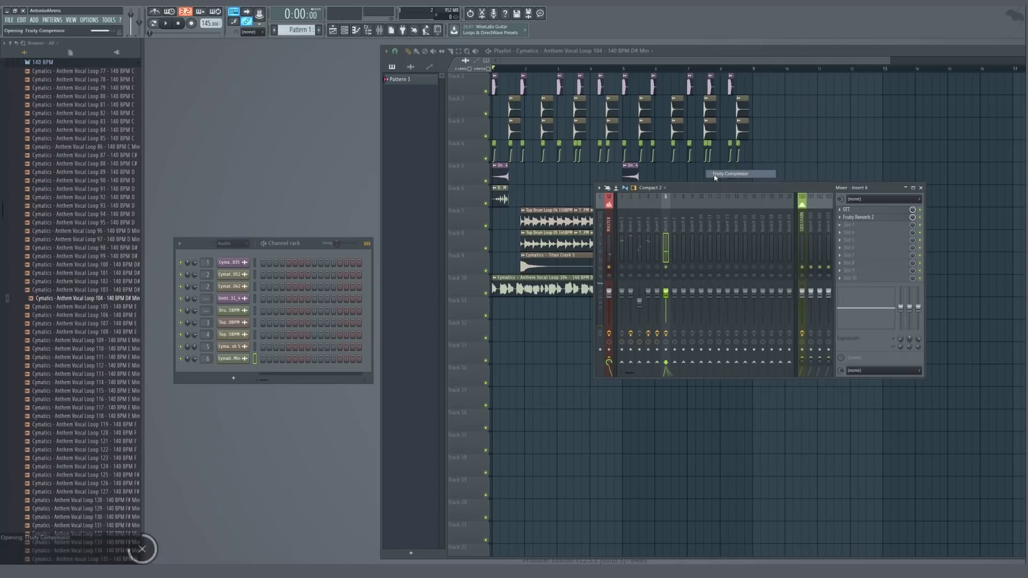
pyautogui.press('space')
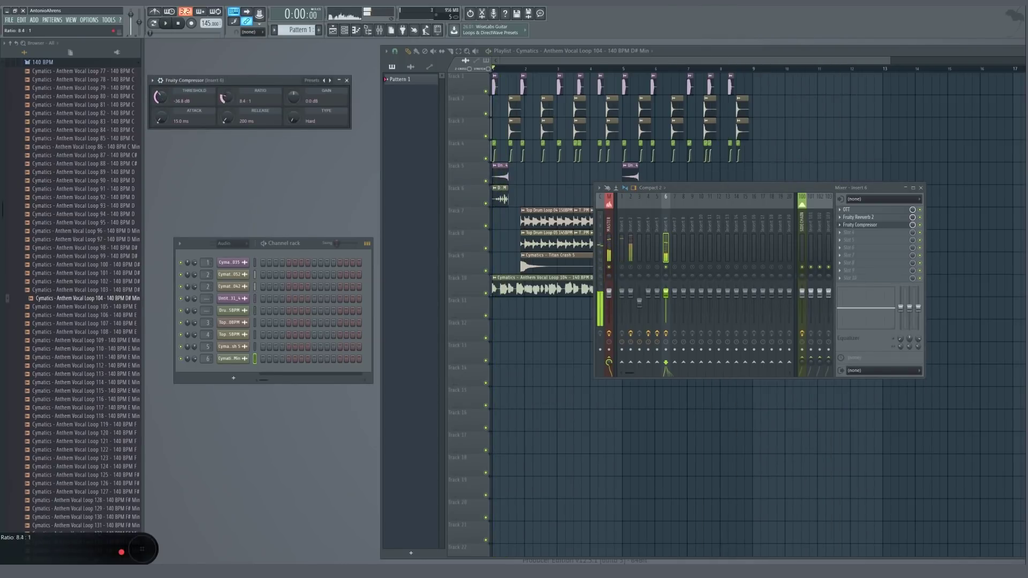
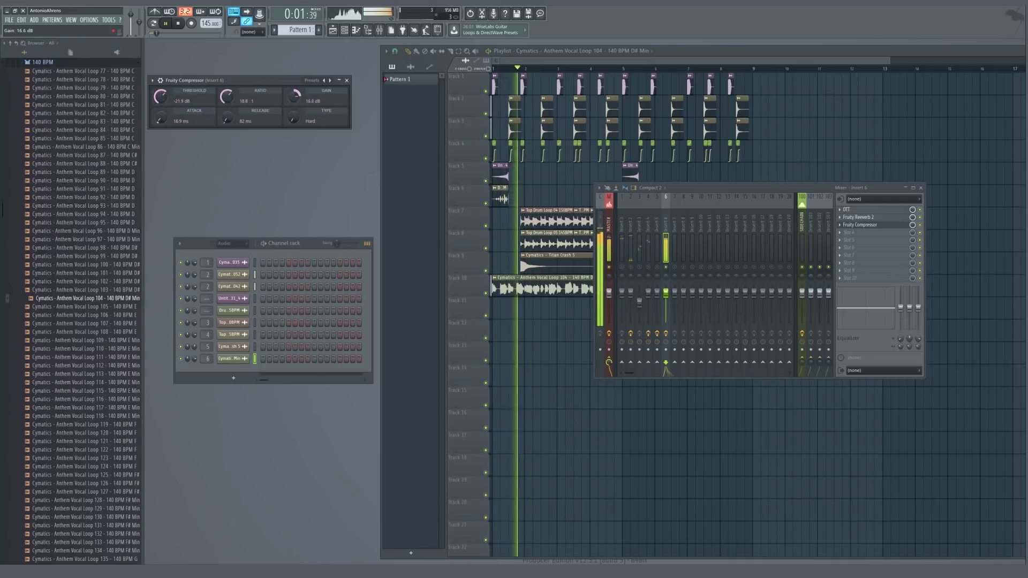
pyautogui.click(347, 81)
pyautogui.press('space')
# Add Fruity Parametric EQ 2 in the fourth slot of insert 6 with the 20Hz + 18kHz cut preset
pyautogui.click(850, 233)
pyautogui.moveTo(850, 241)
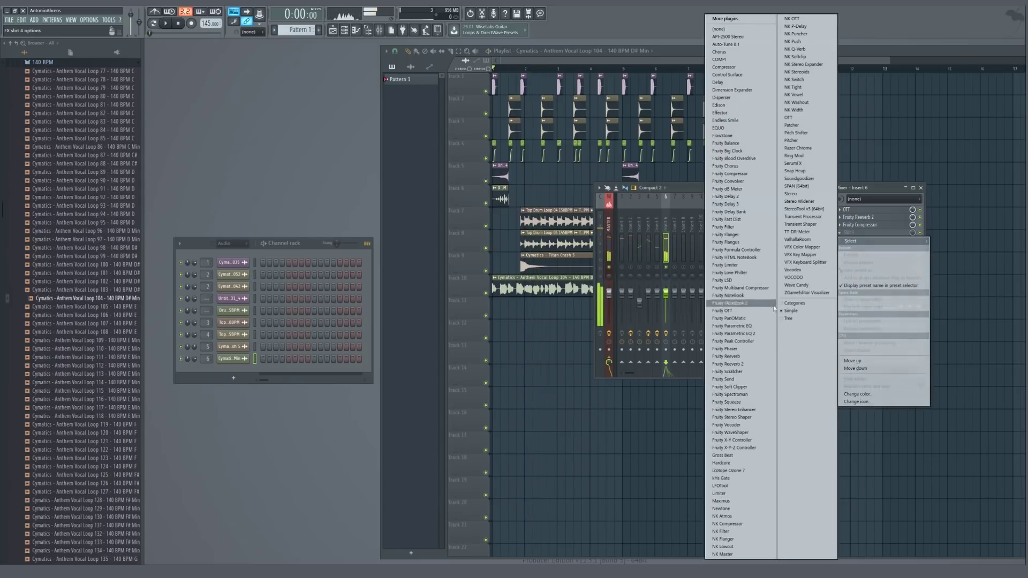
pyautogui.click(756, 334)
pyautogui.click(386, 92)
pyautogui.press('space')
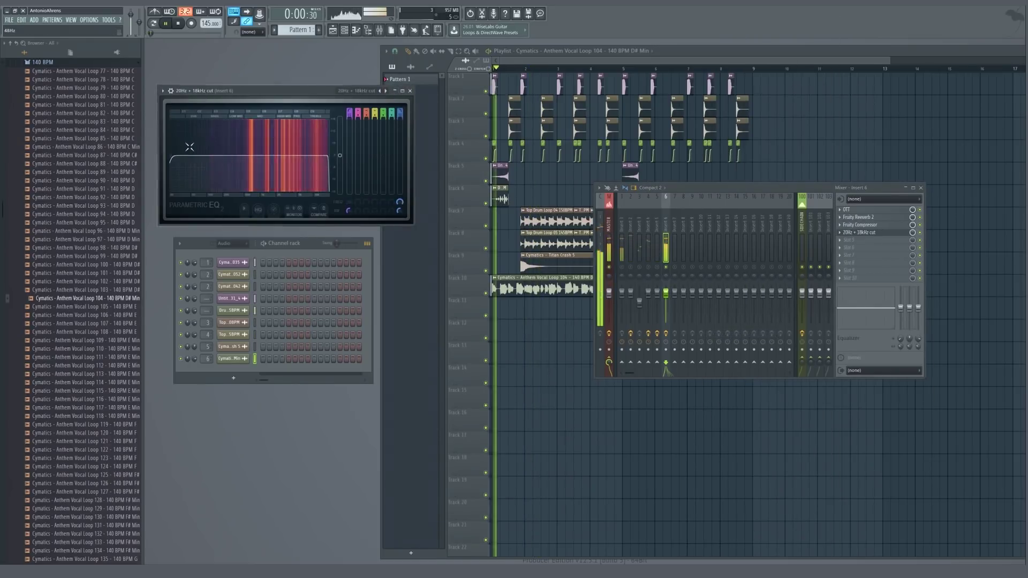
pyautogui.press('Escape')
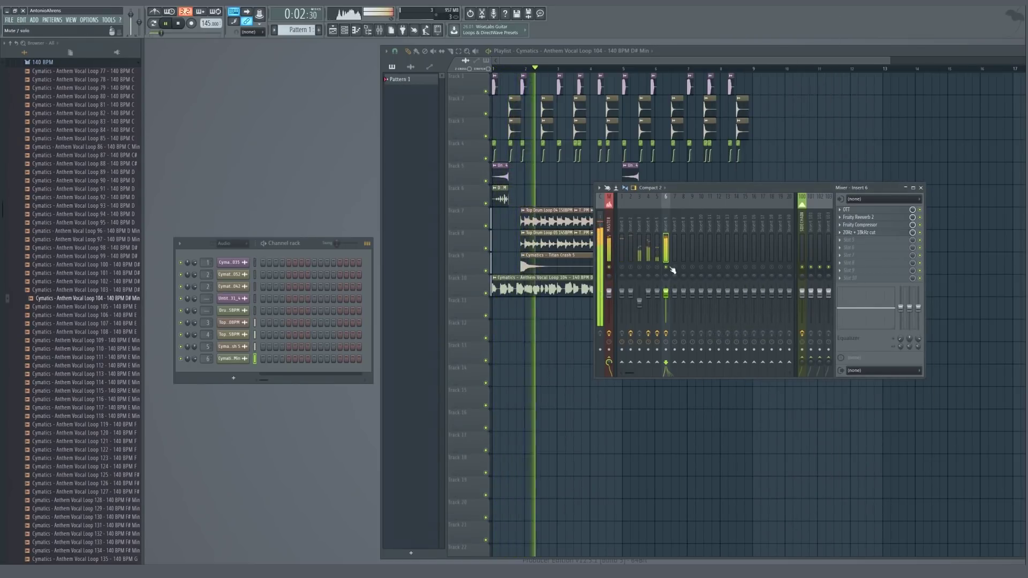
# Route insert 6 only to the SIDECHAIN track and lower its volume to about 90%
pyautogui.rightClick(666, 266)
pyautogui.rightClick(803, 358)
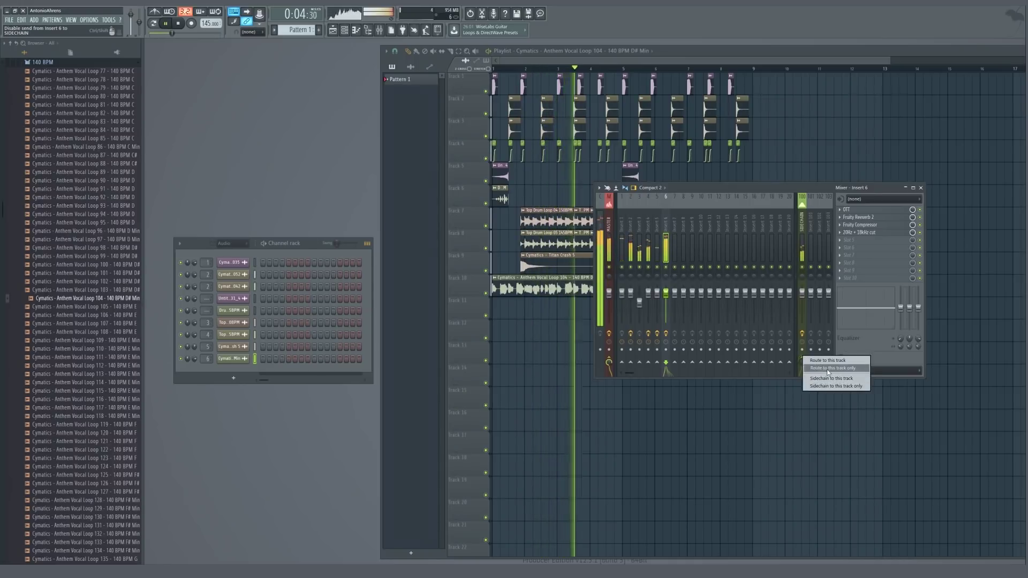
pyautogui.click(812, 360)
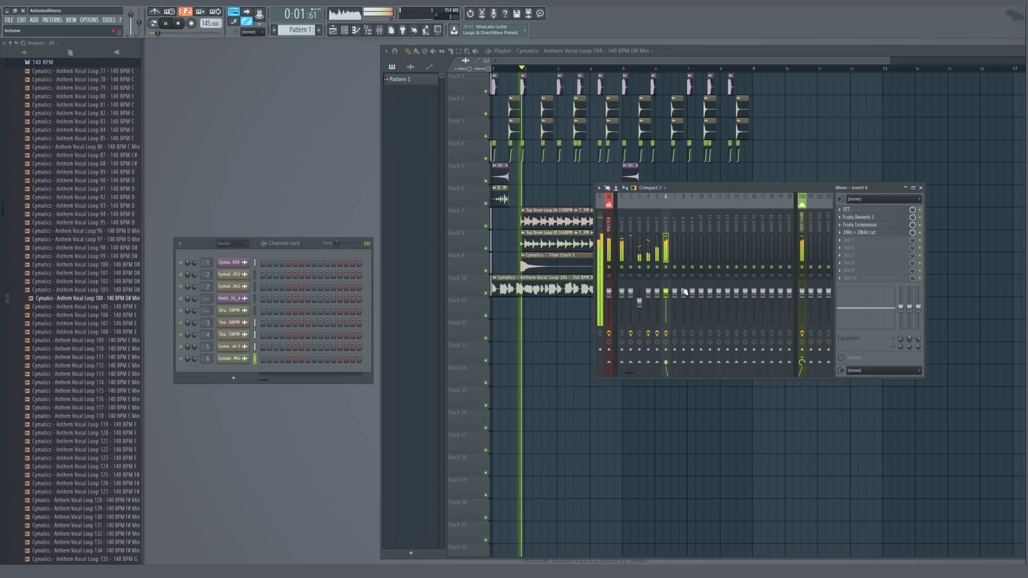
pyautogui.moveTo(665, 293); pyautogui.dragTo(666, 297)
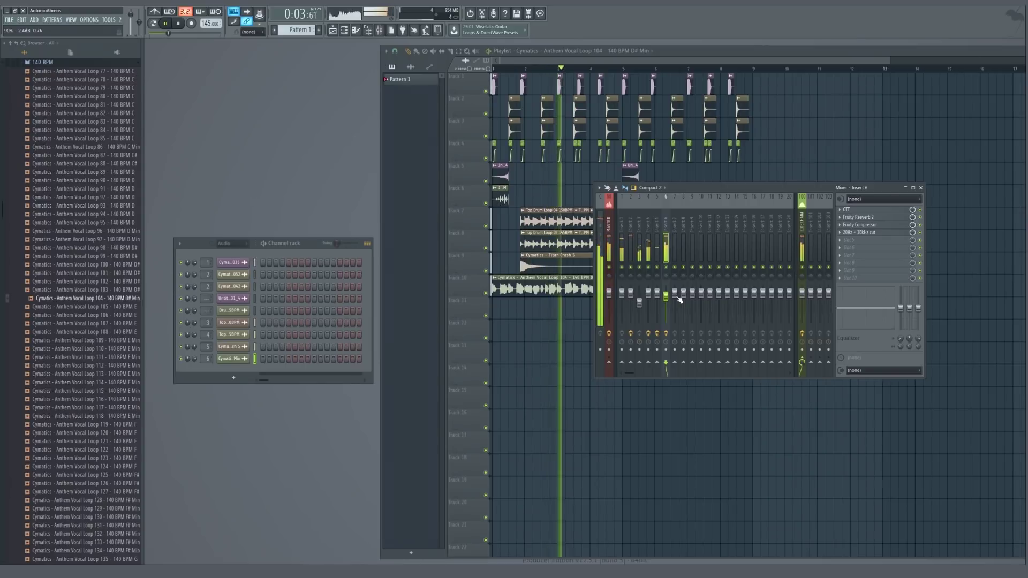
# Set the gain of insert 6's Fruity Compressor to about 14 dB while listening to the mix
pyautogui.click(861, 225)
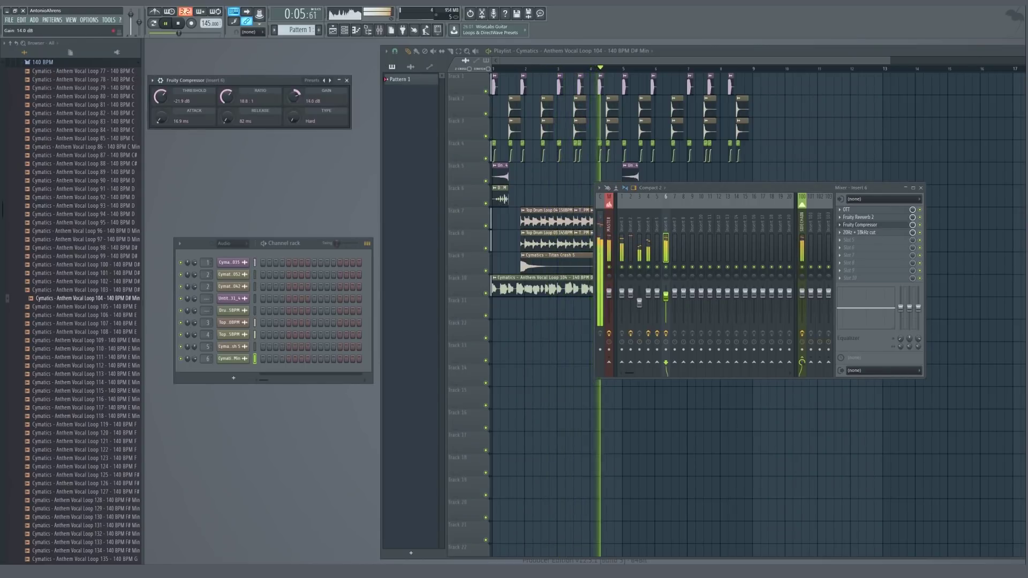
pyautogui.click(876, 225)
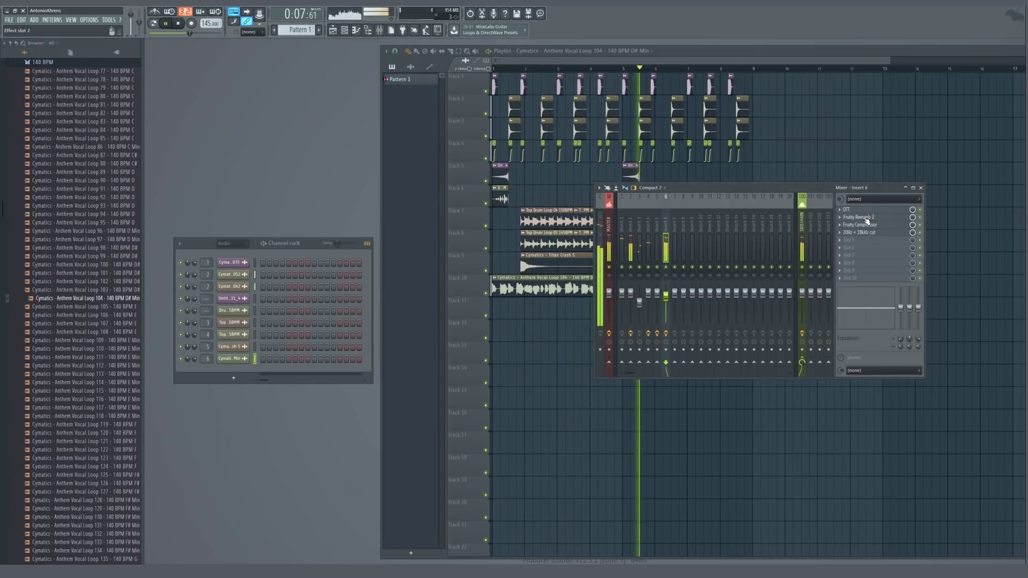
pyautogui.press('space')
# Set the vocal loop's pitch range to 12, its pitch to +1200 cents and its time-stretching mode to Stretch
pyautogui.click(234, 358)
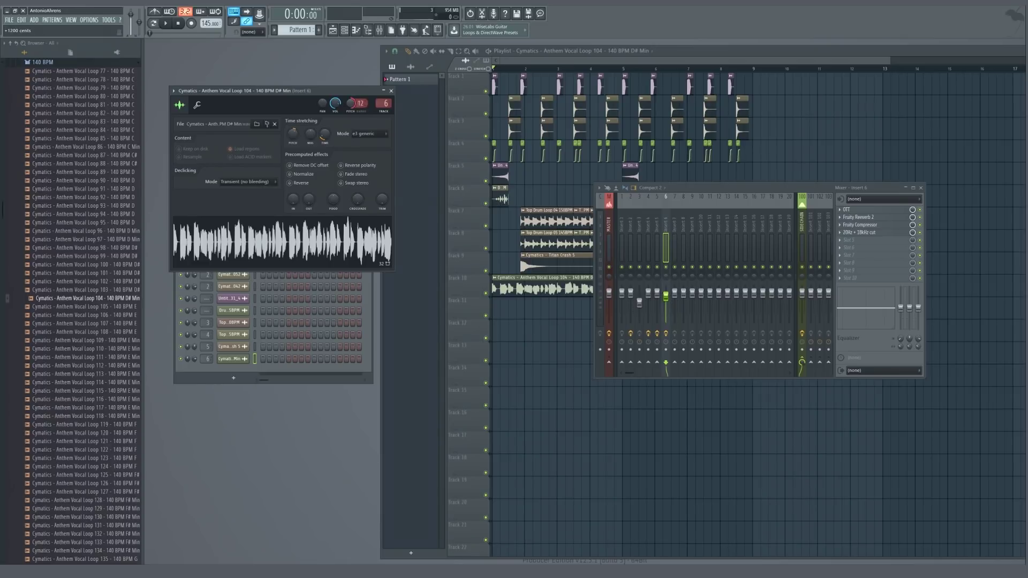
pyautogui.click(369, 133)
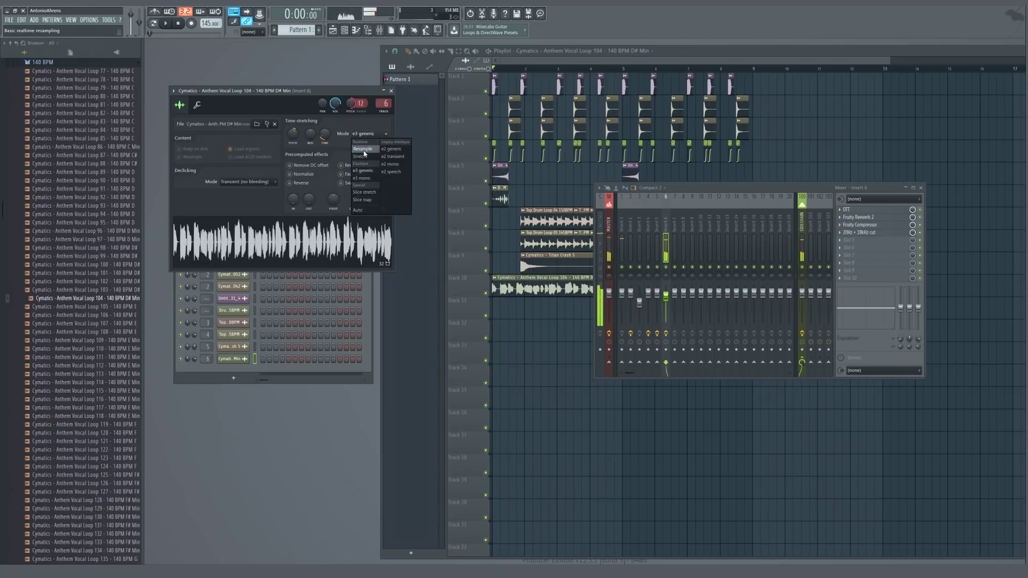
pyautogui.click(364, 157)
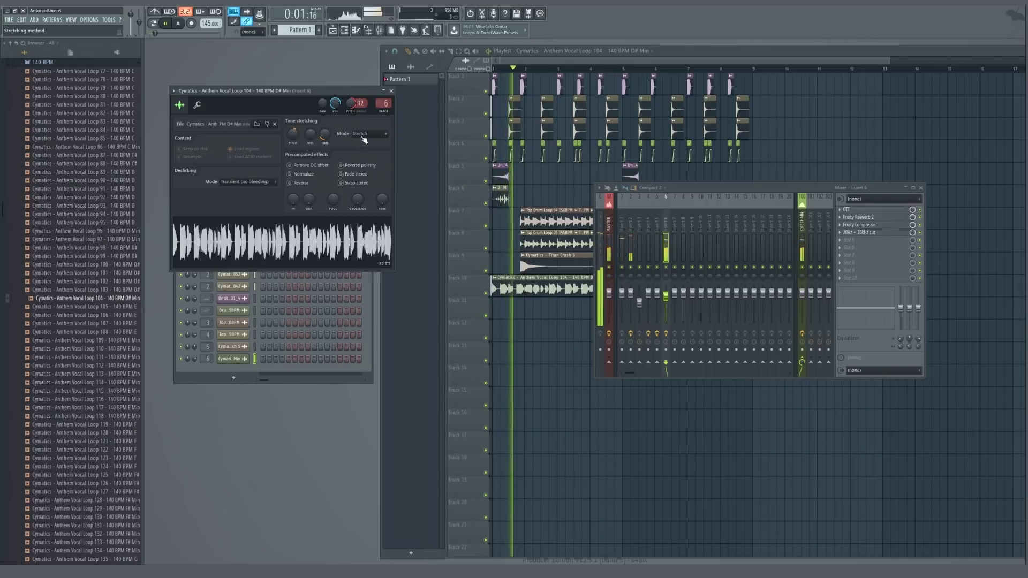
# Change the vocal loop's time-stretching mode to e3 generic and play back the song to hear it
pyautogui.click(362, 134)
pyautogui.click(363, 170)
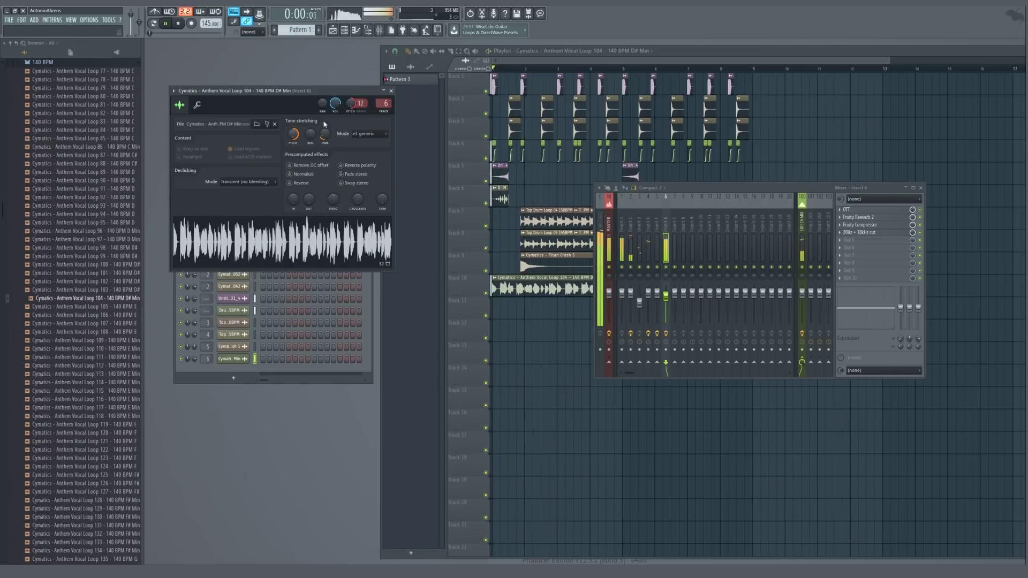
pyautogui.press('space')
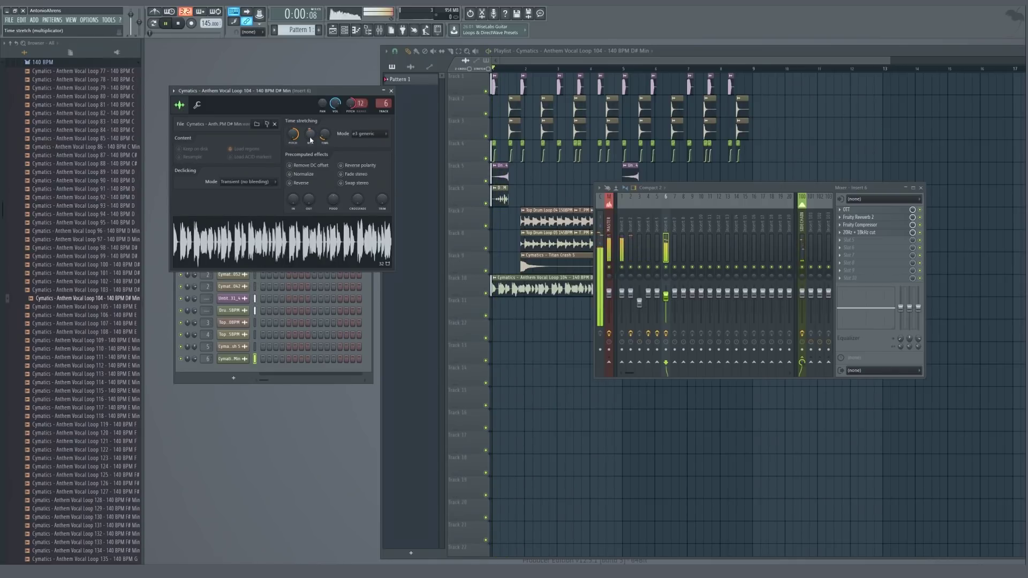
pyautogui.click(320, 142)
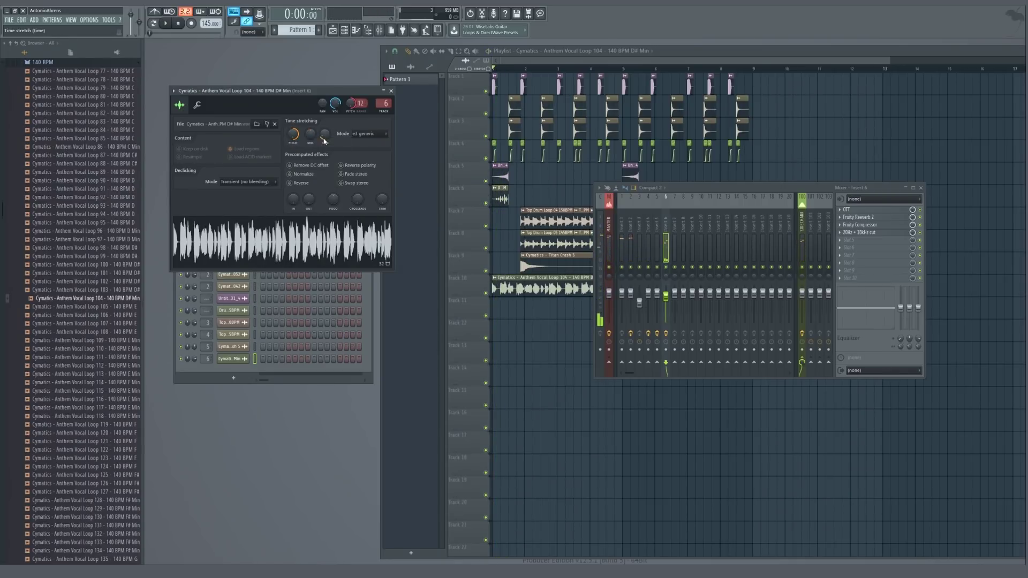
# Reset the vocal loop's channel pitch, set its time-stretching pitch to +300 cents, and listen to it in the song
pyautogui.rightClick(351, 103)
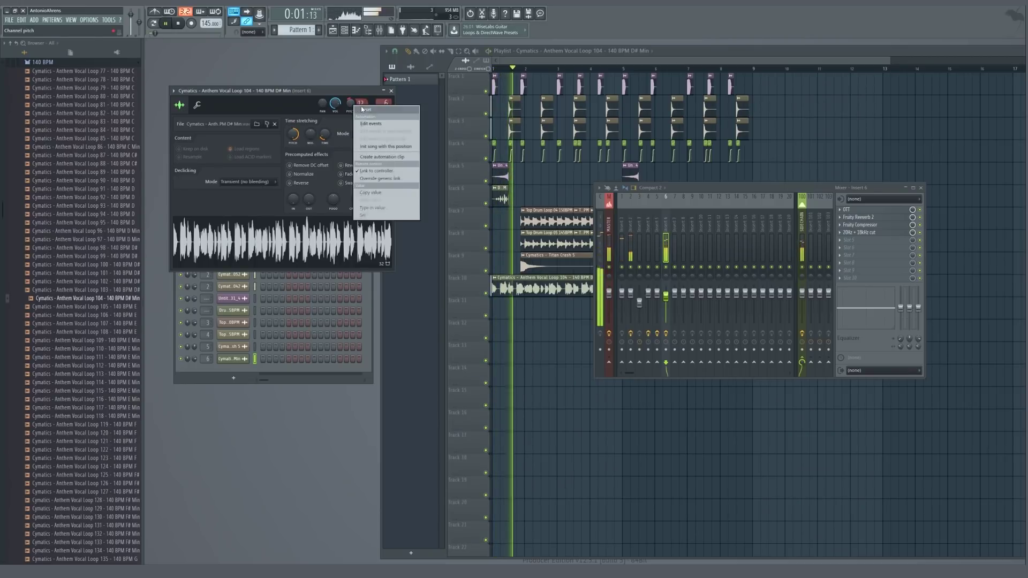
pyautogui.click(360, 108)
pyautogui.press('space')
pyautogui.moveTo(296, 134); pyautogui.dragTo(296, 139)
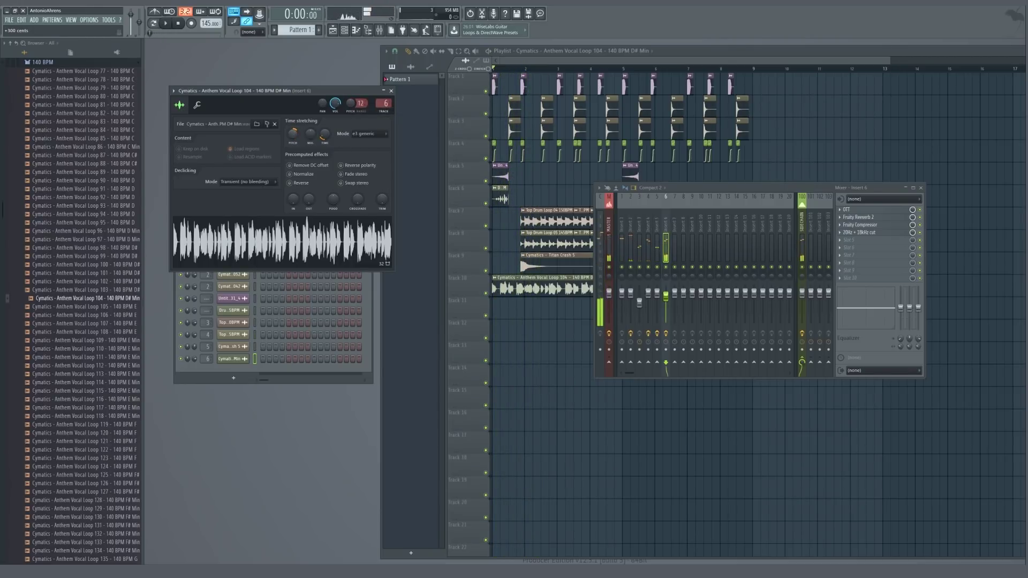
pyautogui.press('space')
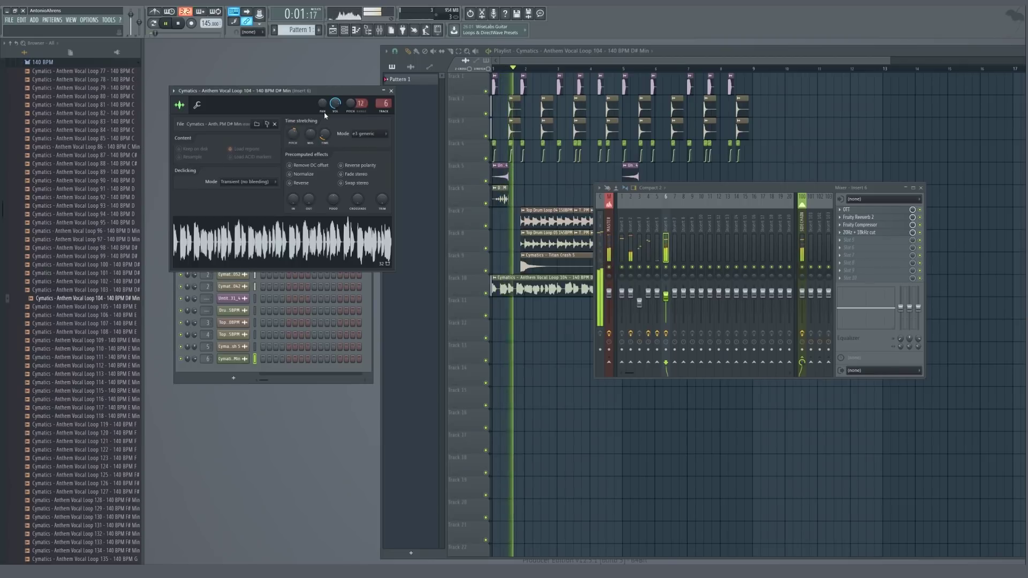
pyautogui.press('Escape')
pyautogui.press('space')
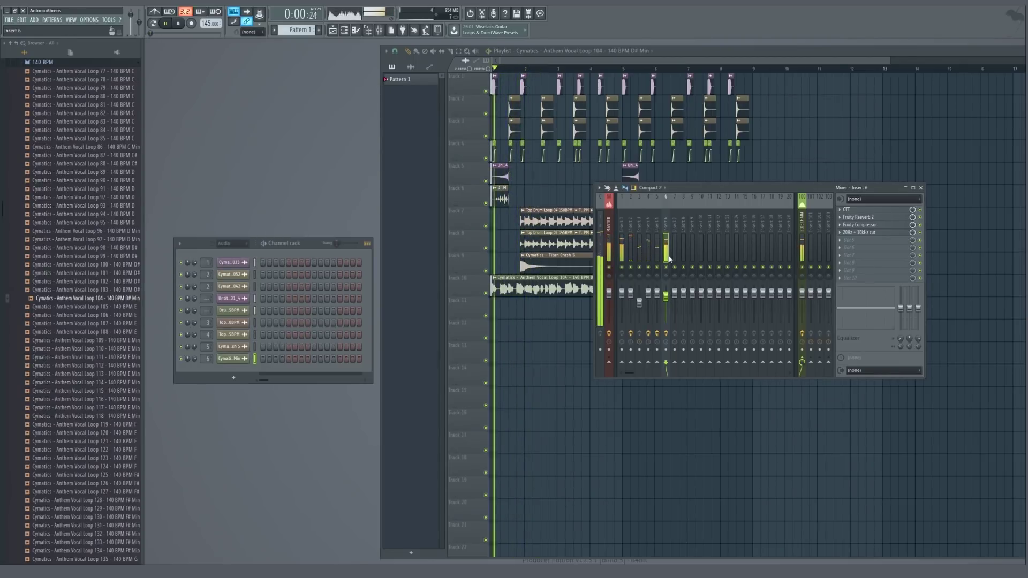
# Adjust the wet level of the Fruity Reverb 2 on insert 6 while listening to the mix
pyautogui.click(767, 197)
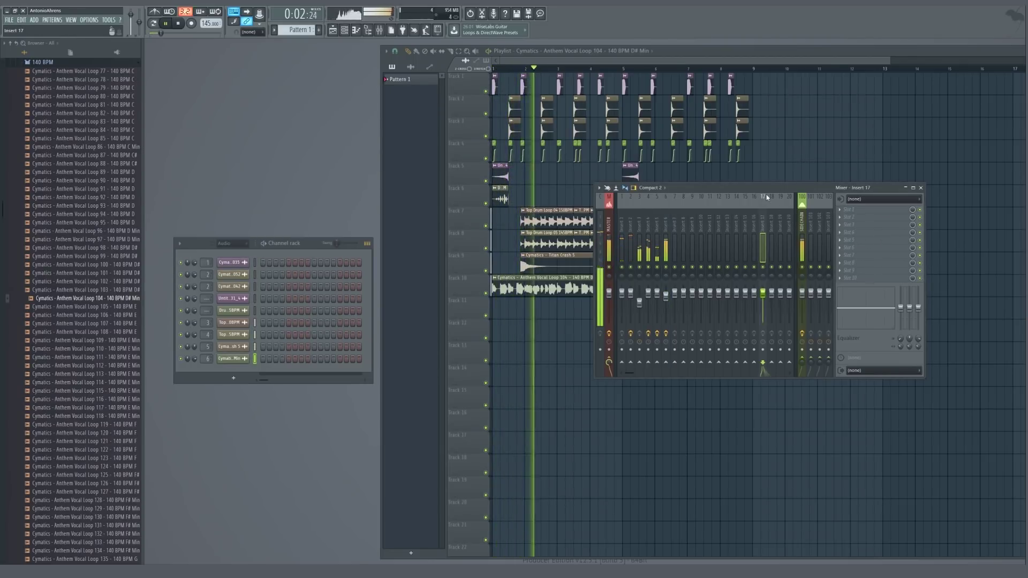
pyautogui.click(666, 197)
pyautogui.click(864, 217)
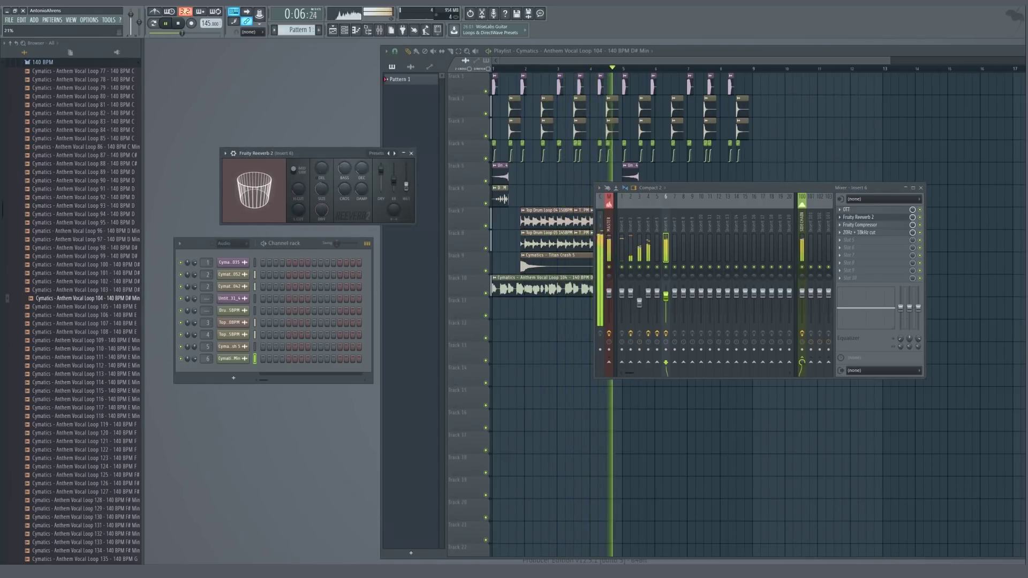
pyautogui.click(411, 153)
pyautogui.click(921, 188)
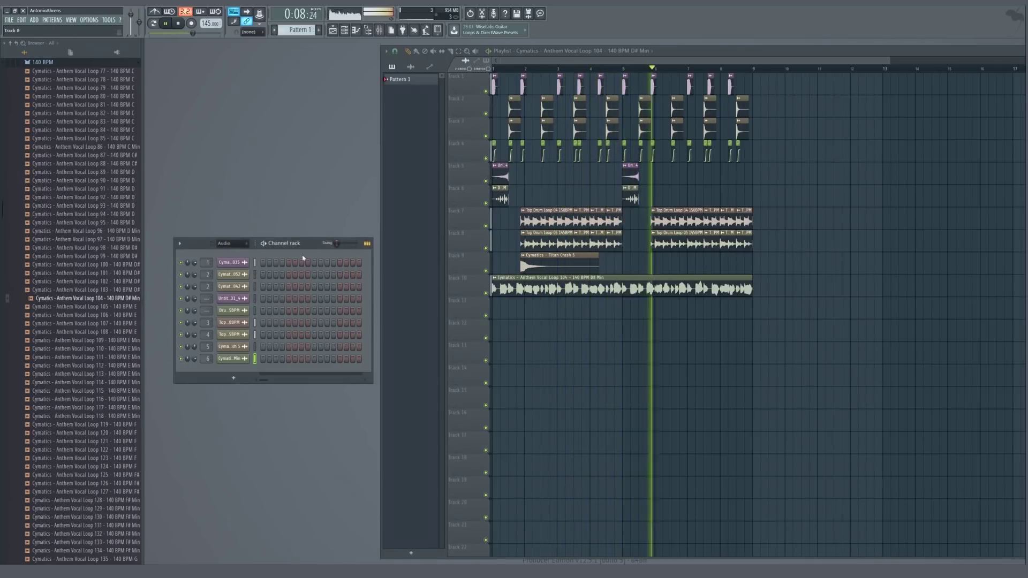
pyautogui.press('F9')
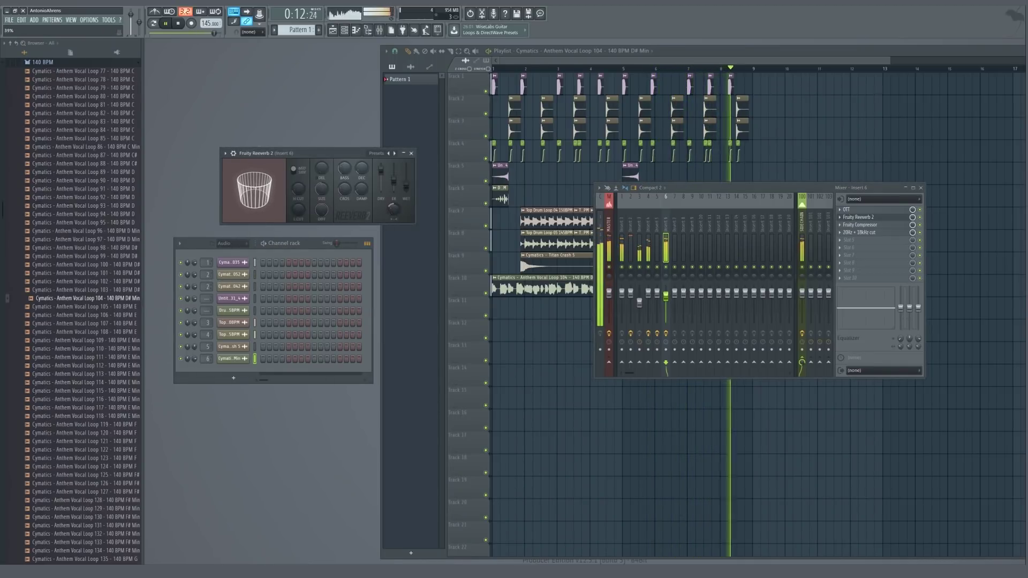
pyautogui.click(411, 153)
pyautogui.press('F9')
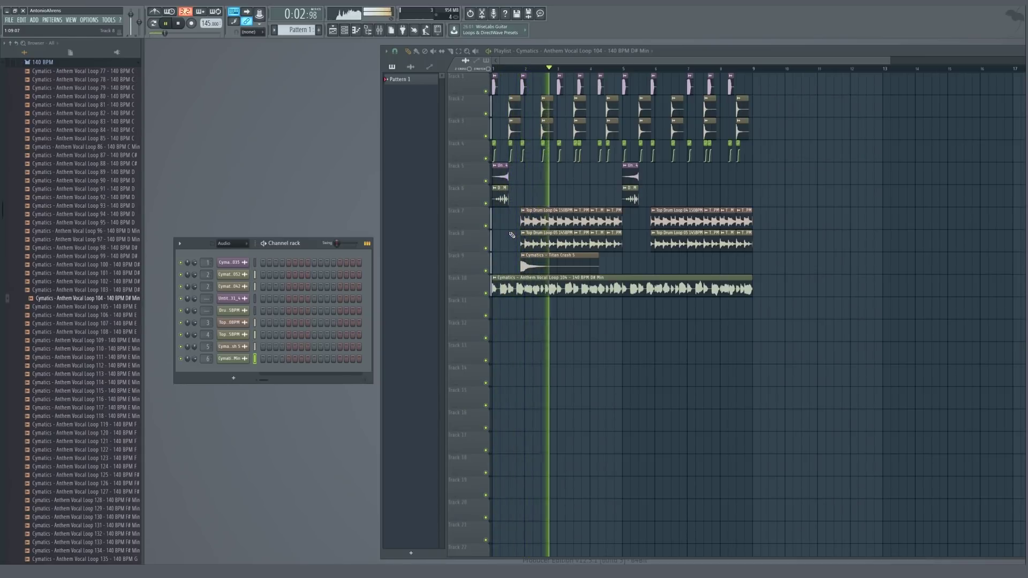
# Shorten the vocal loop clip on track 10 to four bars, repeat it from bar 5, and play back the result
pyautogui.press('space')
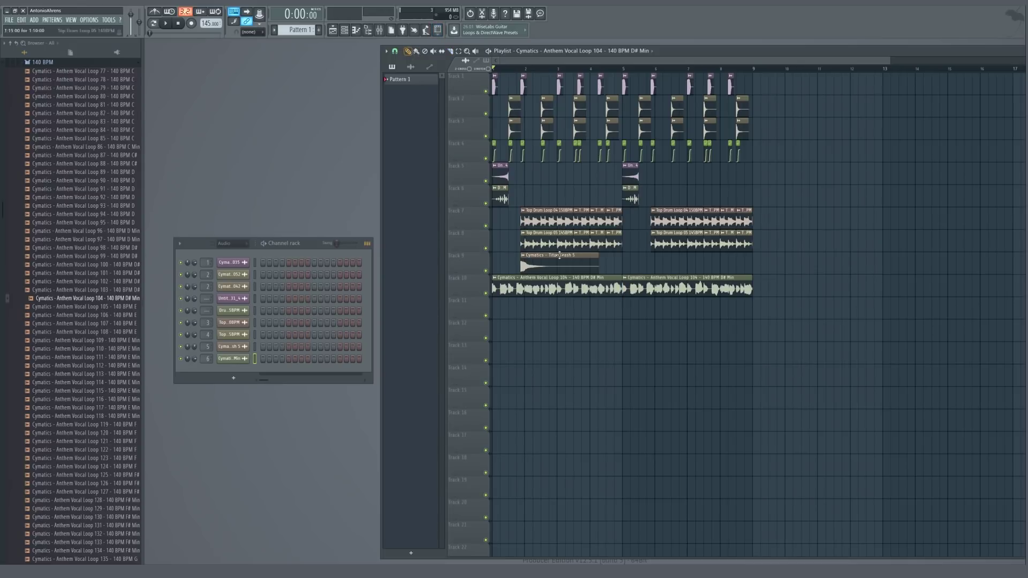
pyautogui.moveTo(649, 288); pyautogui.dragTo(641, 289)
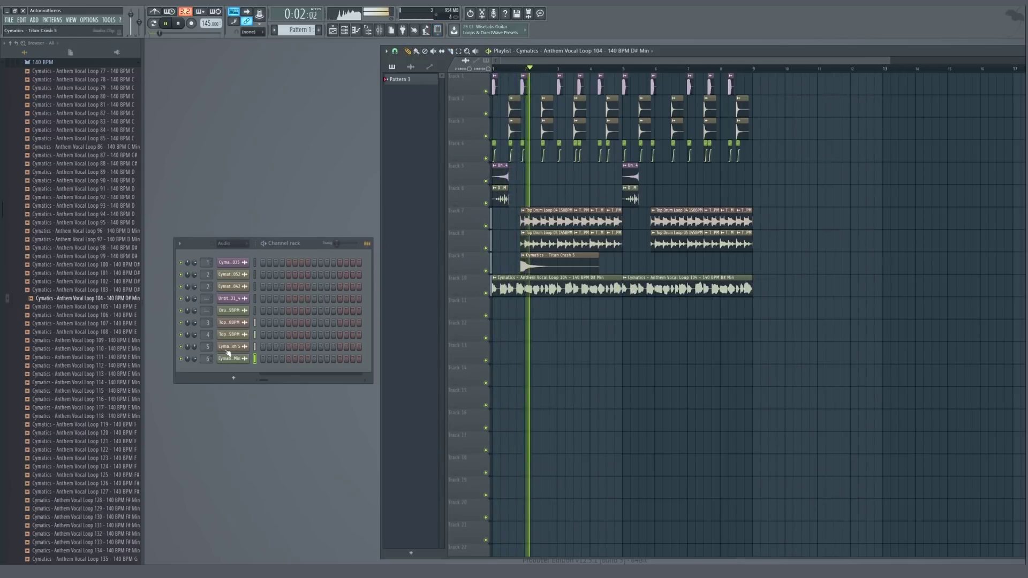
pyautogui.click(508, 69)
pyautogui.press('space')
pyautogui.press('space')
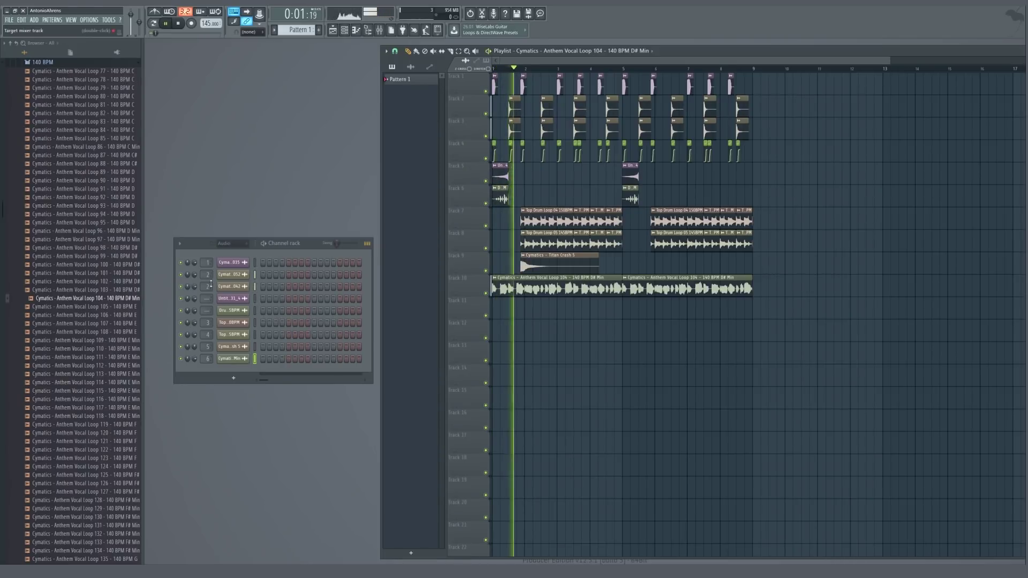
pyautogui.press('space')
# Remove Fruity Limiter from insert 2 so that Transient Processor takes the first effect slot
pyautogui.press('F9')
pyautogui.press('space')
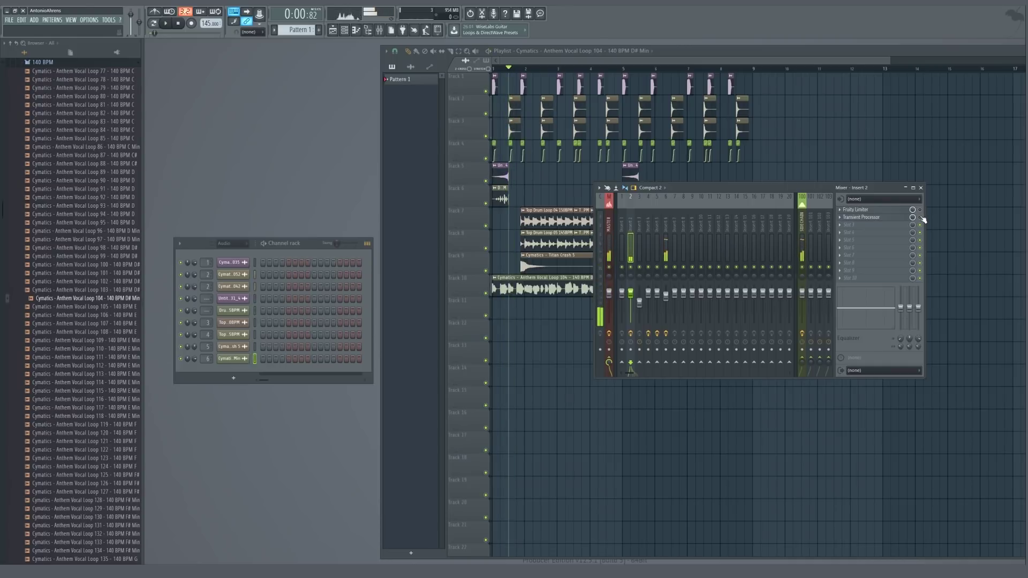
pyautogui.click(871, 218)
pyautogui.click(871, 218)
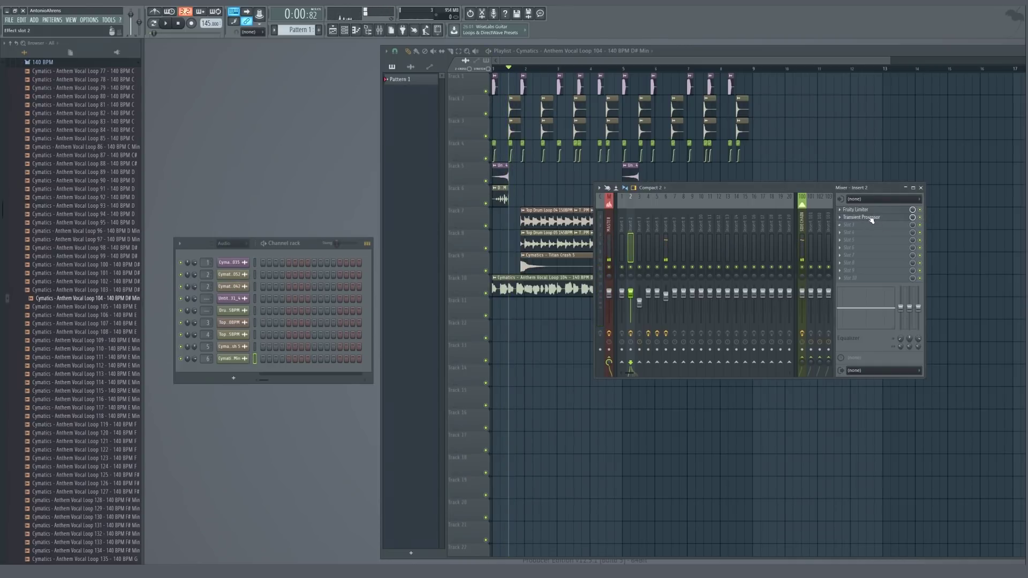
pyautogui.click(841, 209)
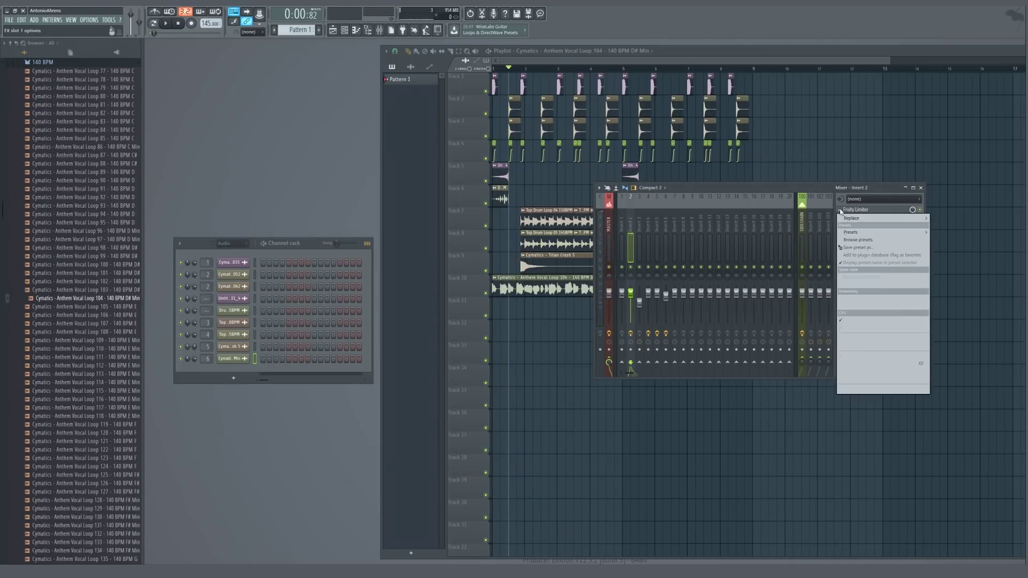
pyautogui.moveTo(857, 213)
pyautogui.click(760, 29)
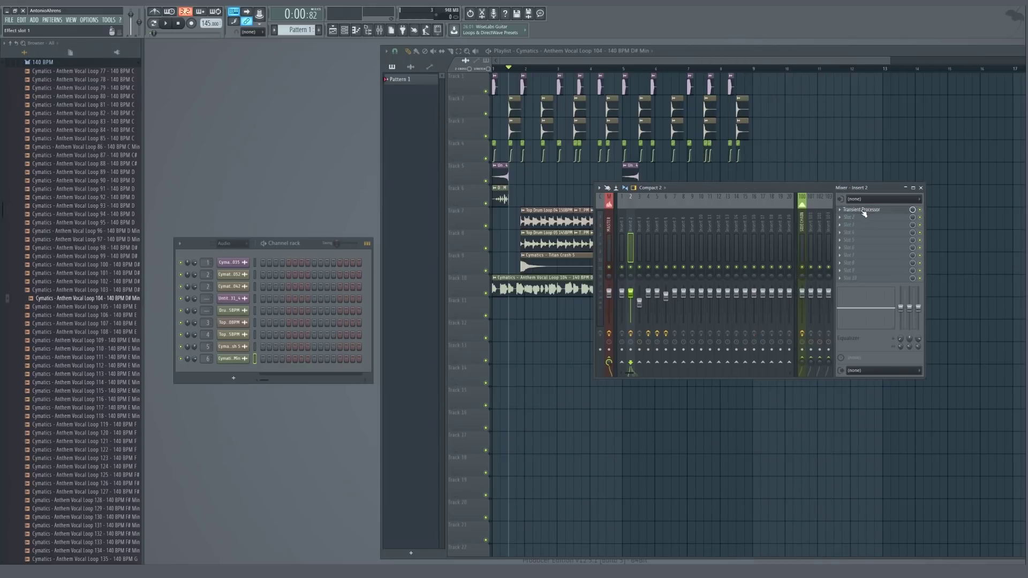
# Add Fruity Parametric EQ 2 in the second slot of insert 2 with the 20Hz + 18kHz cut preset
pyautogui.click(861, 218)
pyautogui.click(747, 334)
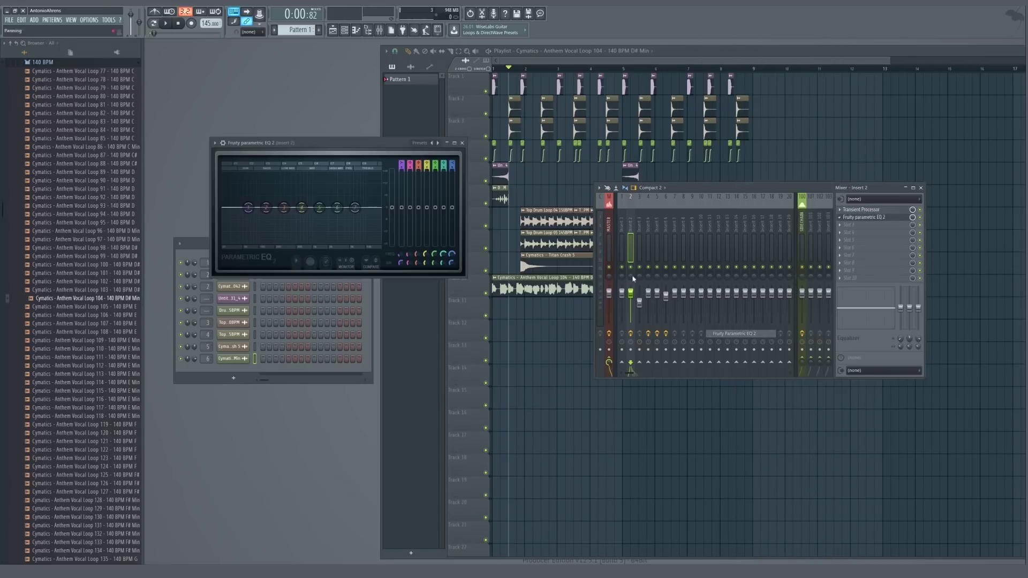
pyautogui.click(438, 143)
pyautogui.press('space')
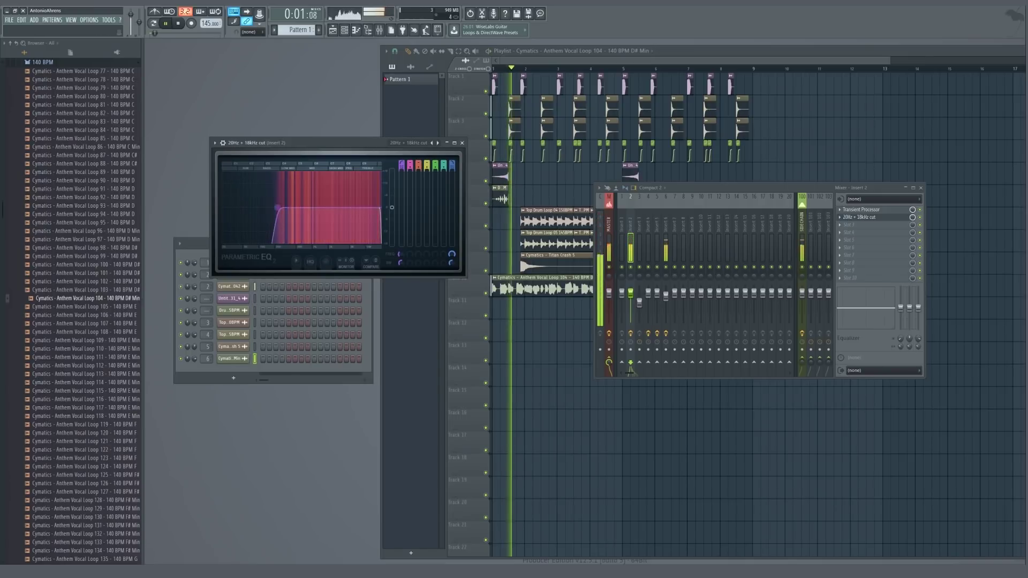
# Add another Fruity Parametric EQ 2 in the third slot of insert 2 and shape one of its bands by ear
pyautogui.press('space')
pyautogui.click(863, 225)
pyautogui.click(747, 334)
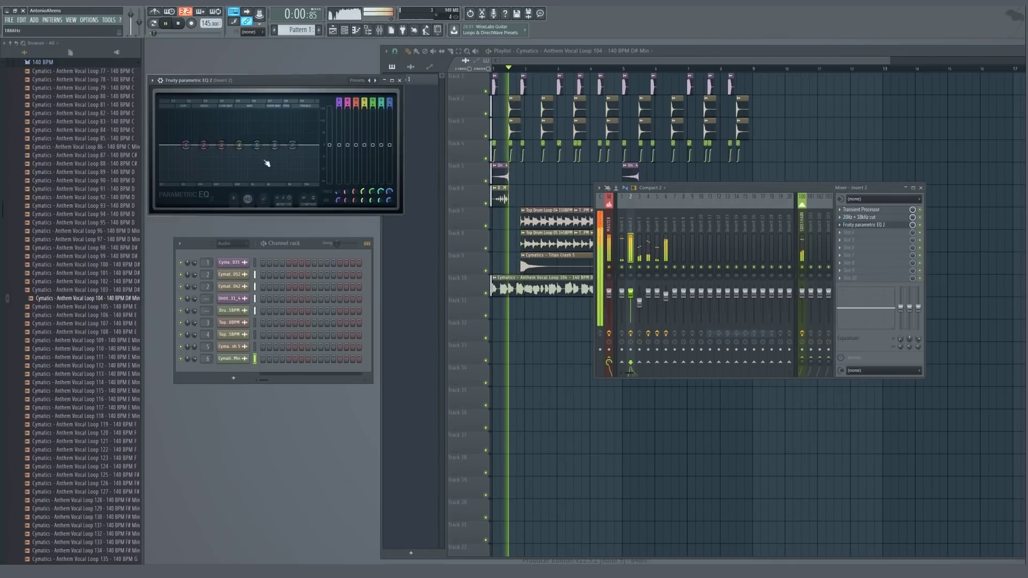
pyautogui.press('space')
pyautogui.press('space')
pyautogui.moveTo(258, 127); pyautogui.dragTo(305, 142)
pyautogui.press('space')
pyautogui.press('space')
pyautogui.press('space')
pyautogui.click(400, 80)
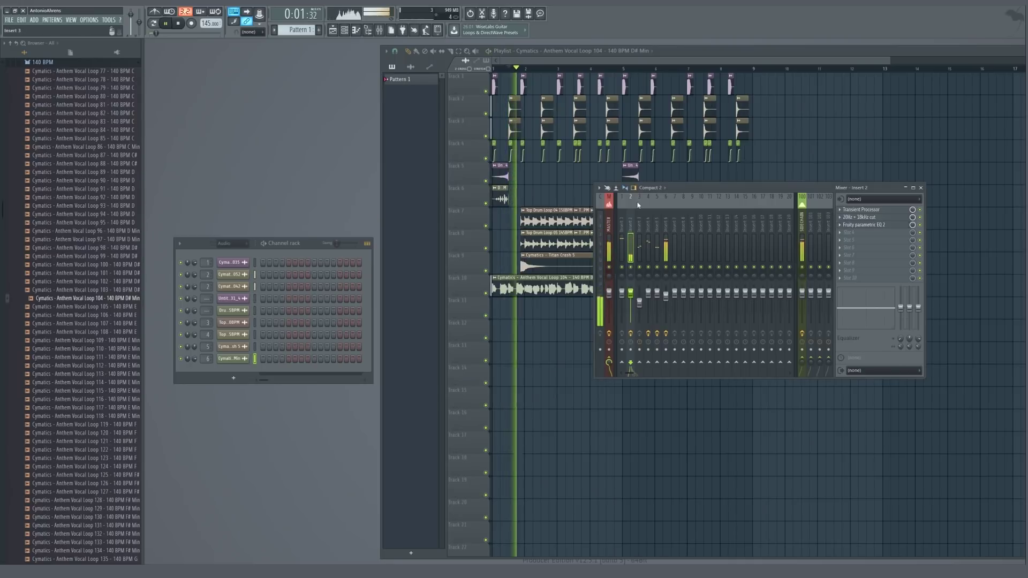
# Add Fruity Reverb 2 in the fourth slot of insert 2 and listen to it in the mix
pyautogui.press('space')
pyautogui.click(867, 245)
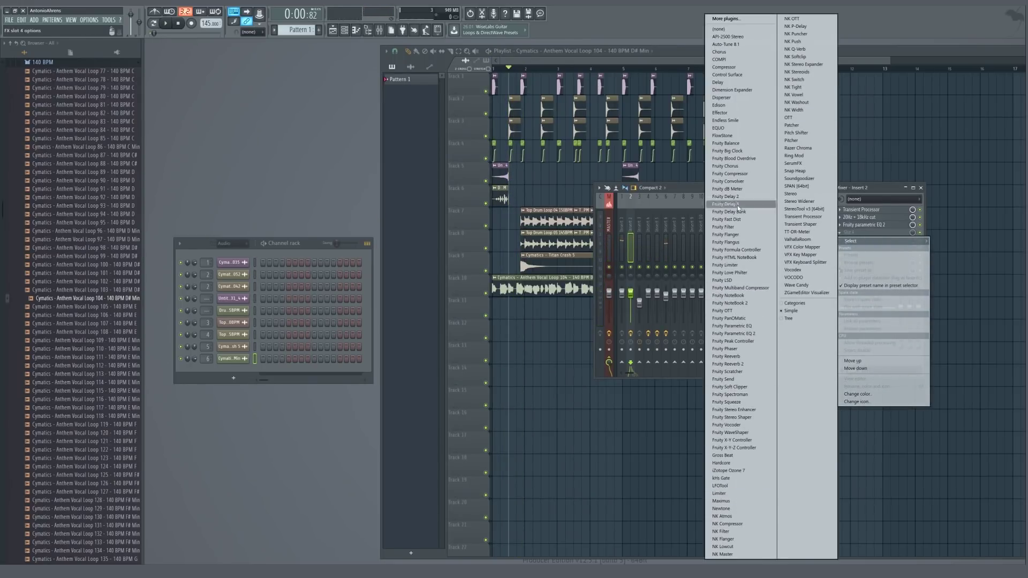
pyautogui.click(745, 364)
pyautogui.press('space')
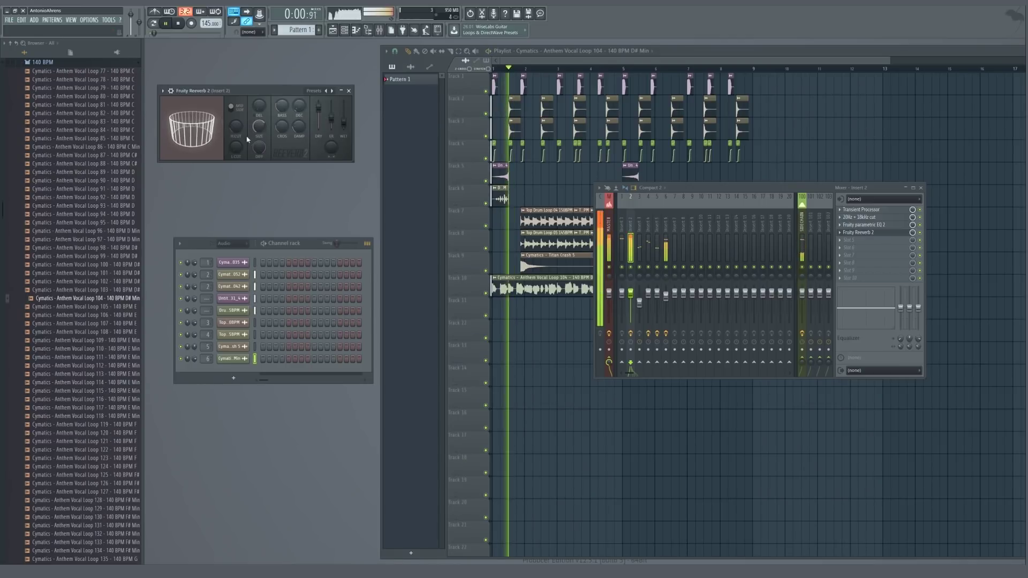
pyautogui.press('Escape')
pyautogui.press('Escape')
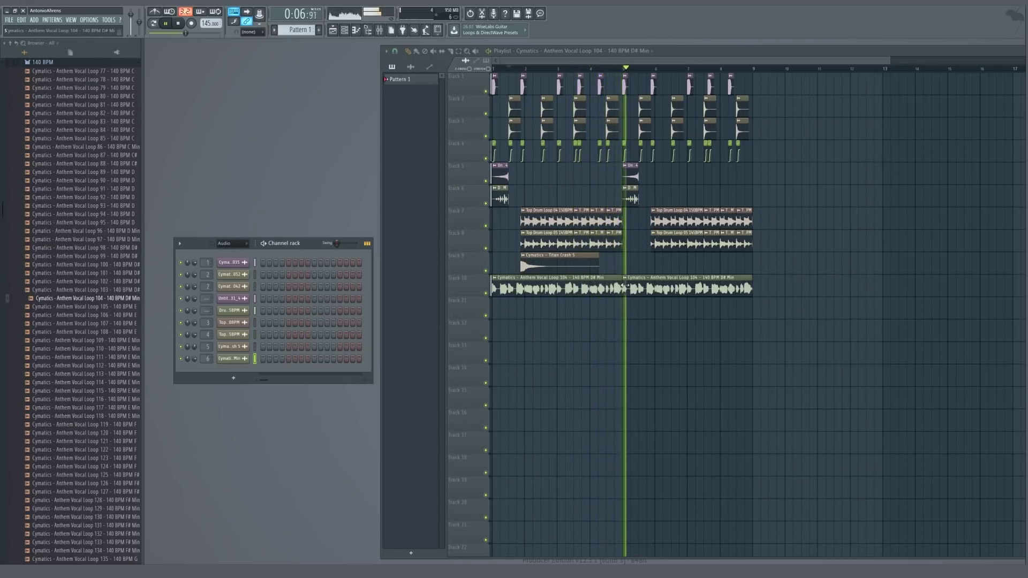
# Trim the first half bar off both vocal loop clips on track 10 and play back the song
pyautogui.click(501, 68)
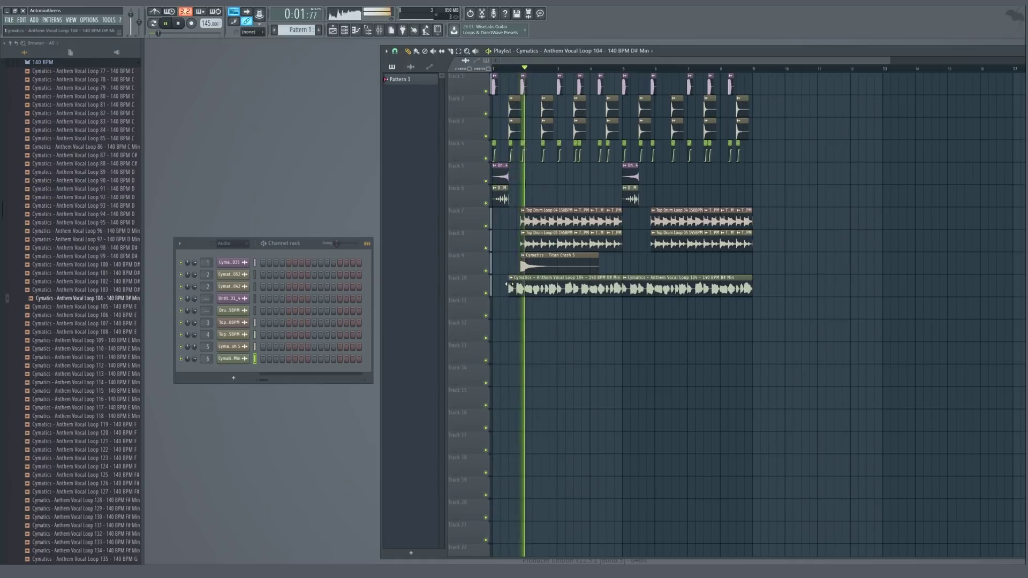
pyautogui.moveTo(624, 286); pyautogui.dragTo(639, 287)
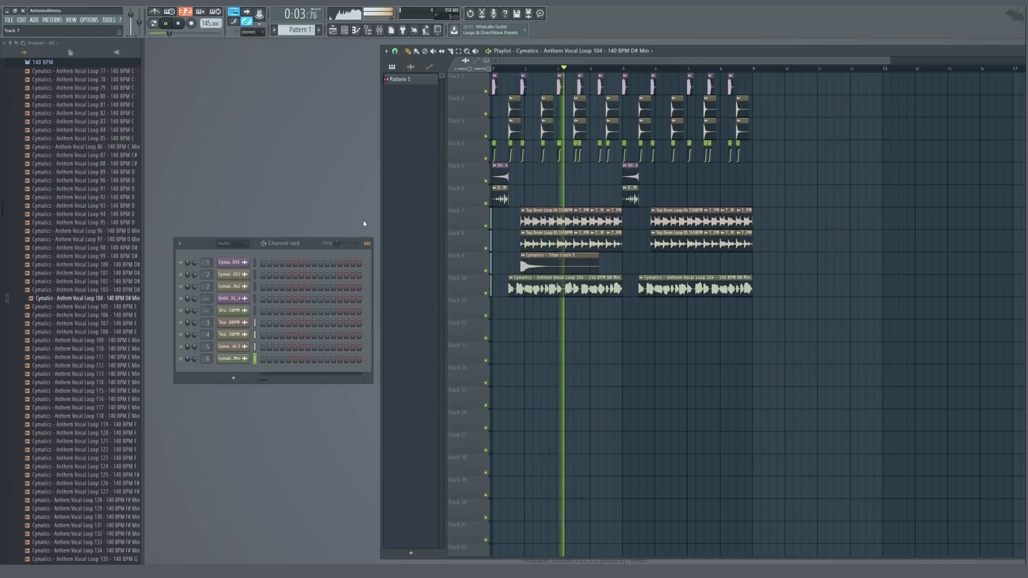
pyautogui.click(498, 66)
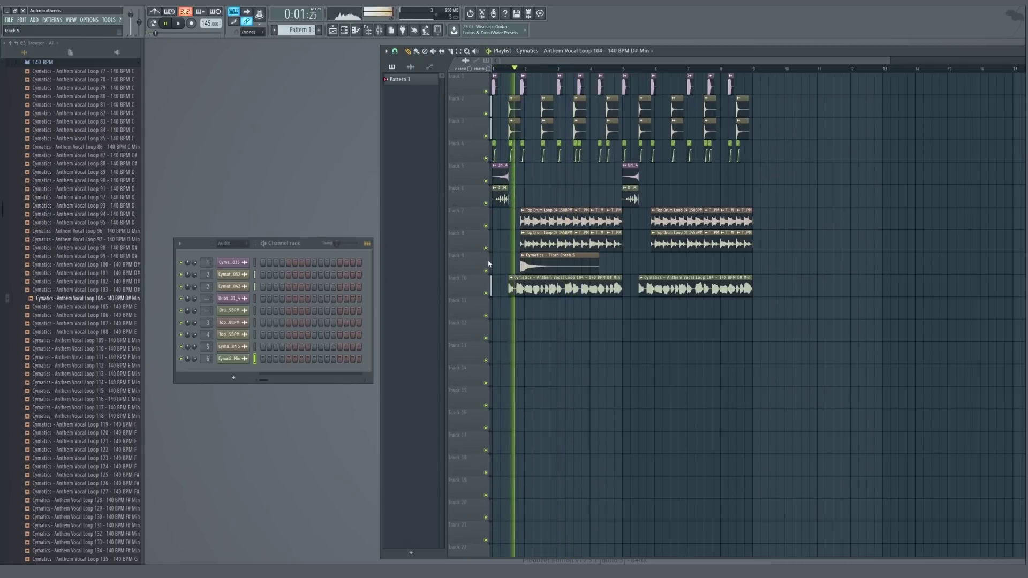
pyautogui.press('space')
# Solo the vocal loop's playlist track and play its first clip
pyautogui.scroll(3, 483, 293)
pyautogui.rightClick(485, 294)
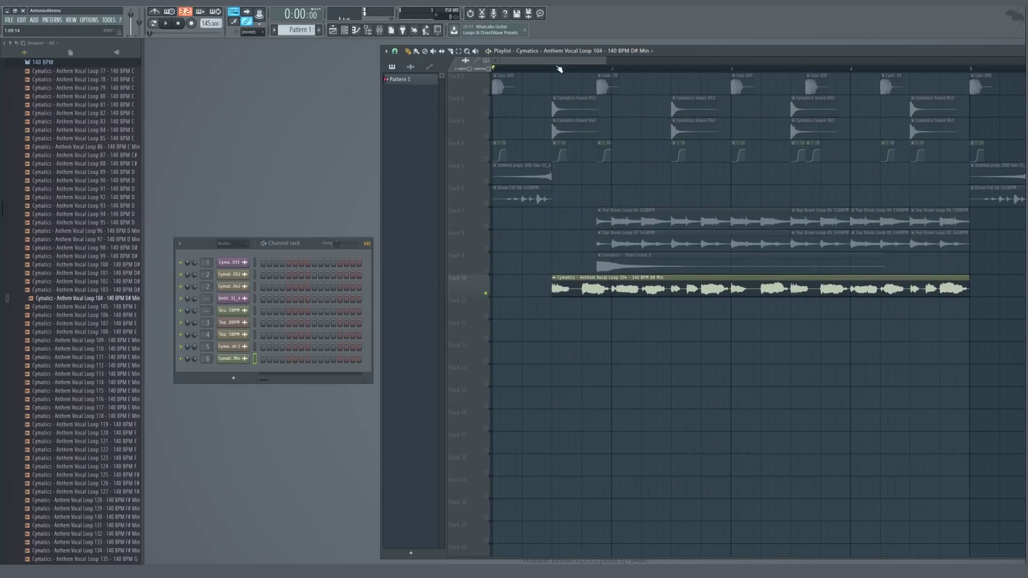
pyautogui.press('space')
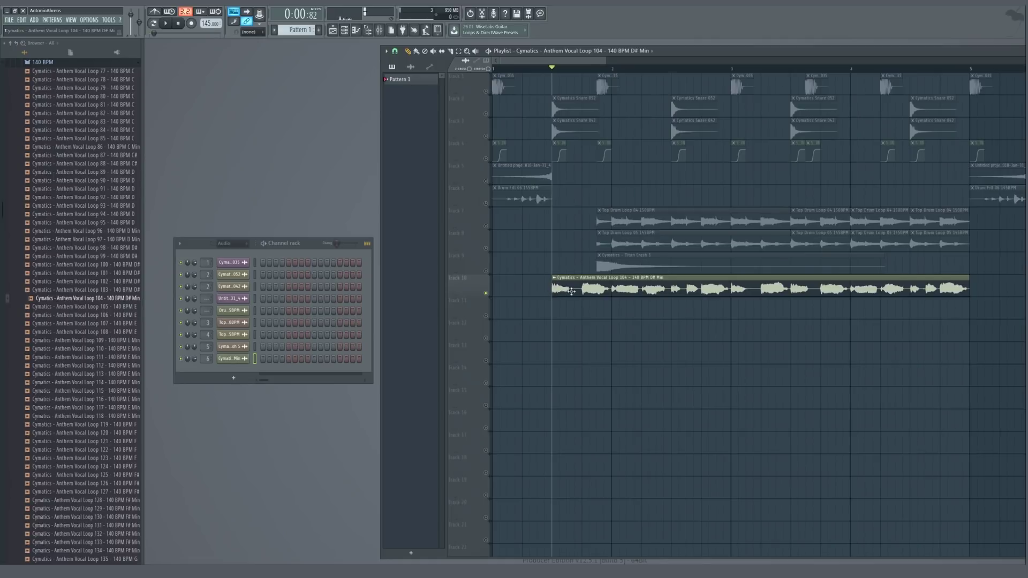
# Add a second Fruity Reverb 2 in the fifth slot of the vocal loop's mixer insert 6
pyautogui.doubleClick(207, 358)
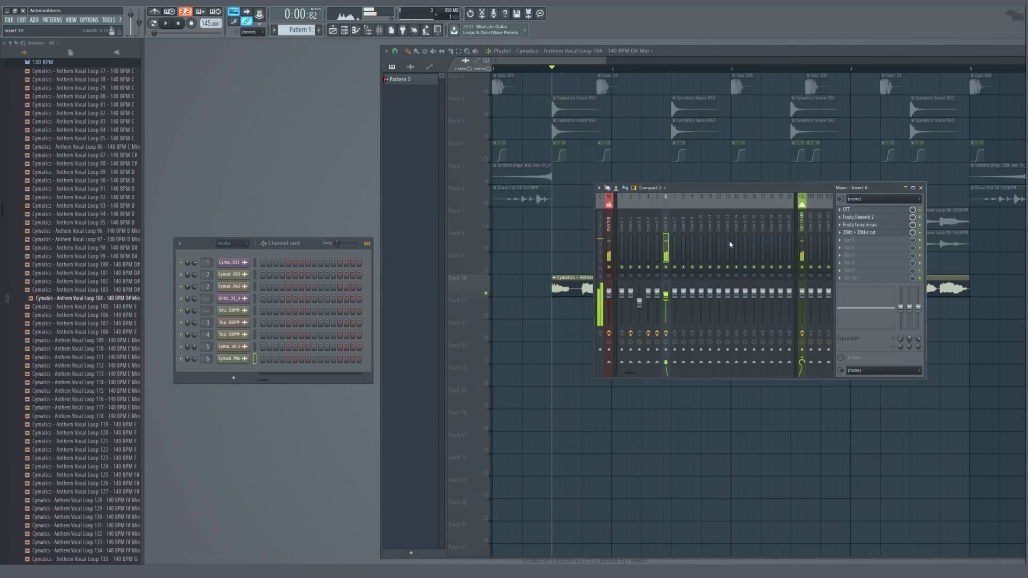
pyautogui.click(861, 220)
pyautogui.click(862, 219)
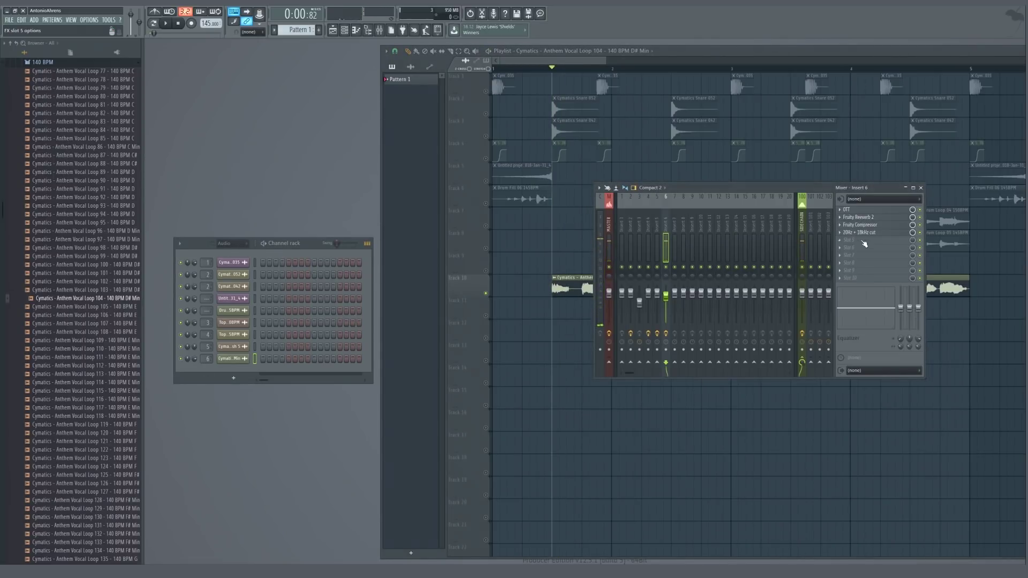
pyautogui.click(852, 240)
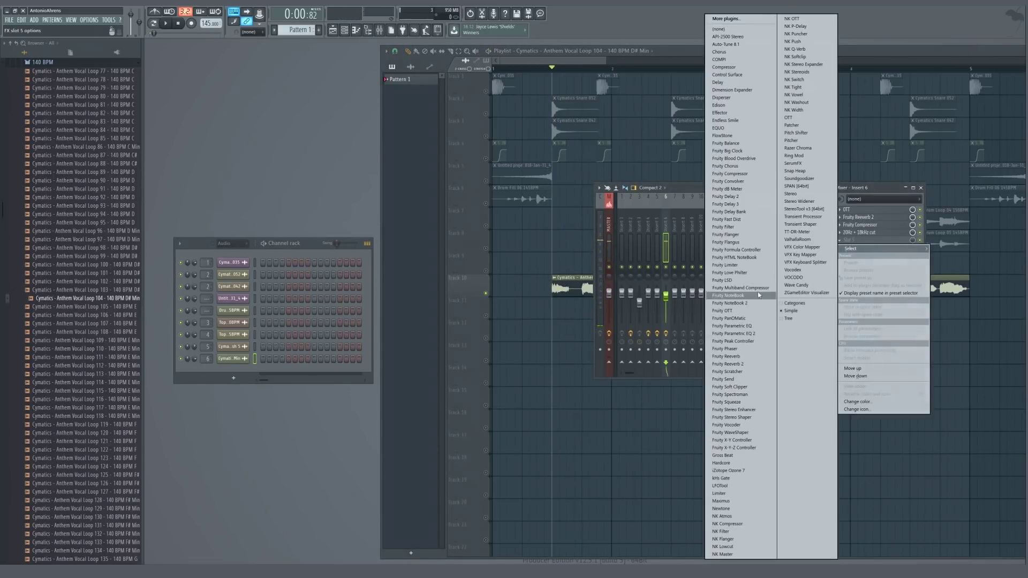
pyautogui.click(741, 366)
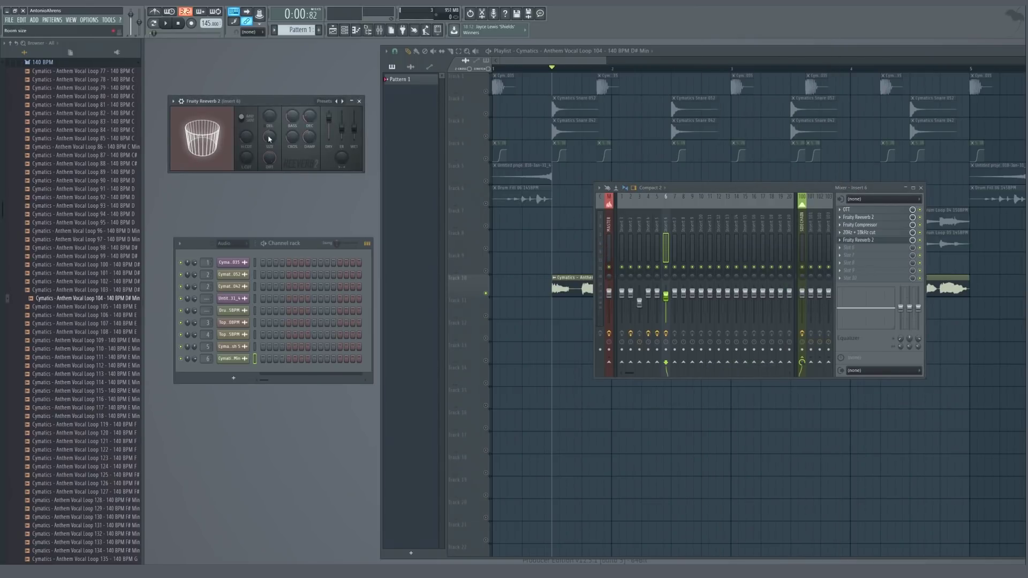
# Record the soloed vocal's opening word with its reverb tail into Edison on the master track
pyautogui.click(359, 101)
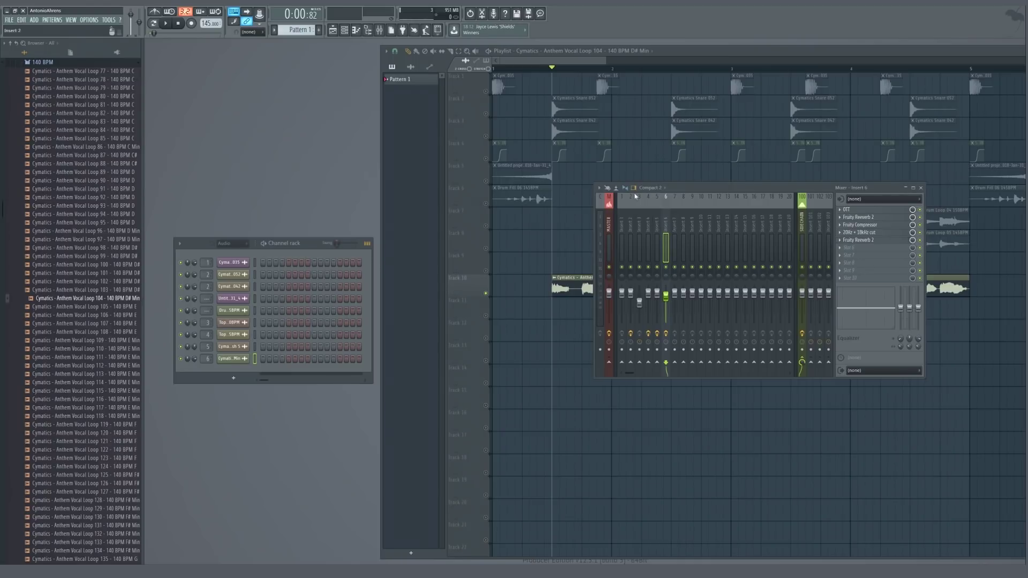
pyautogui.click(863, 208)
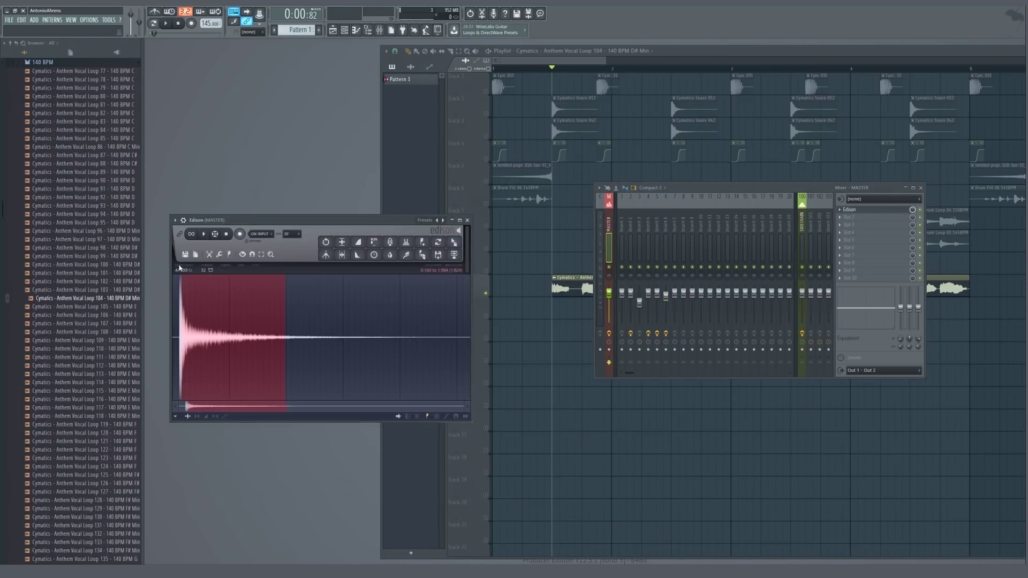
pyautogui.click(186, 255)
pyautogui.click(196, 268)
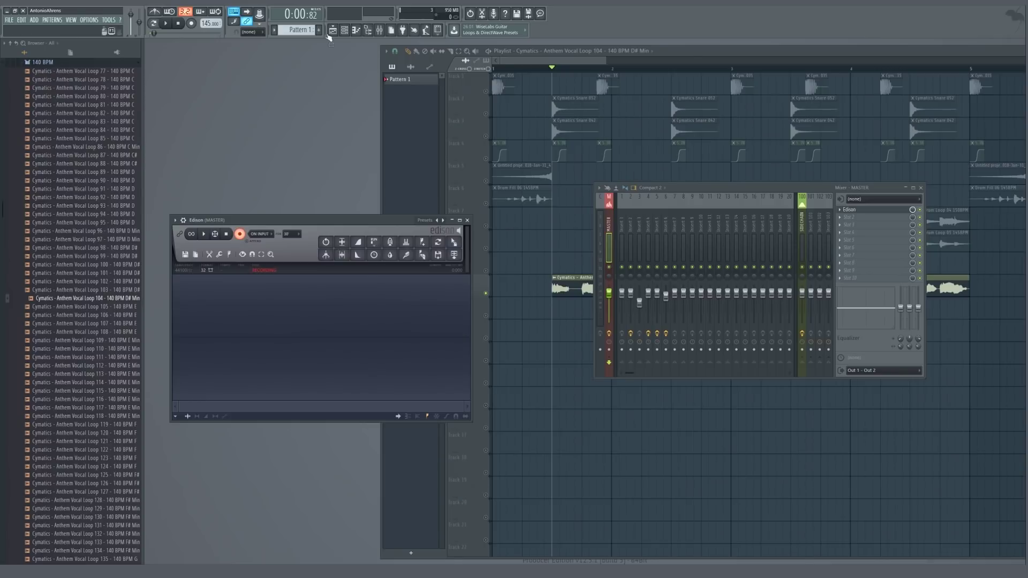
pyautogui.click(173, 24)
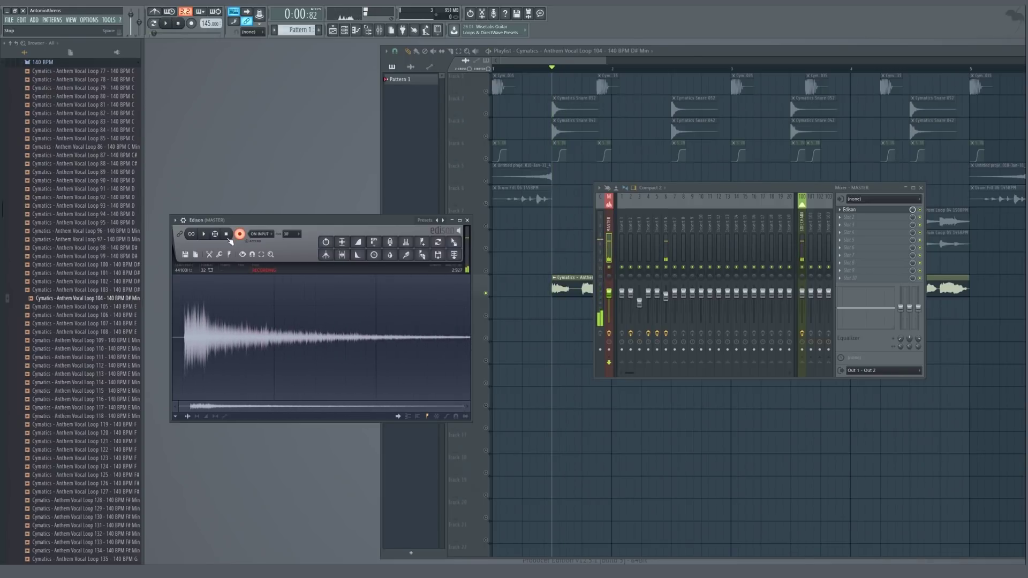
pyautogui.click(226, 234)
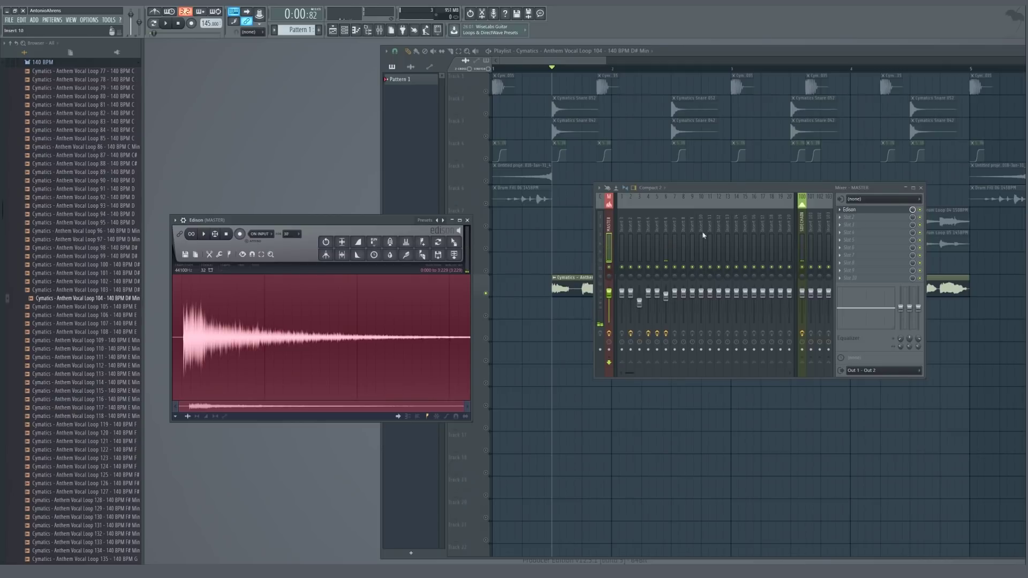
# Remove the second Fruity Reverb 2 from the fifth slot of the vocal loop's mixer insert 6
pyautogui.click(666, 244)
pyautogui.click(839, 240)
pyautogui.moveTo(852, 248)
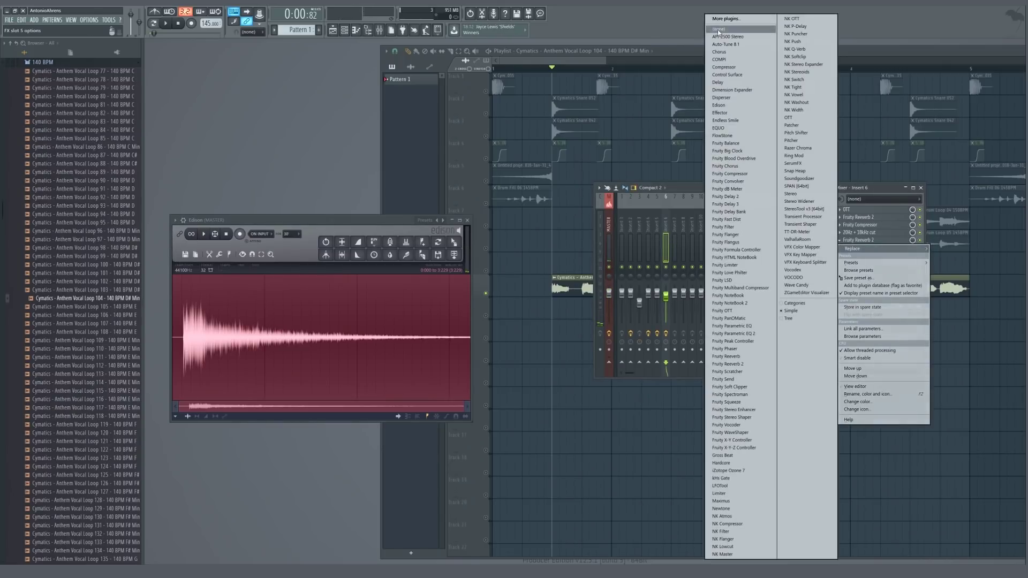
pyautogui.click(741, 30)
# Select the recorded reverb tail after the initial vocal attack in Edison and place it as an audio clip on playlist track 12
pyautogui.click(196, 324)
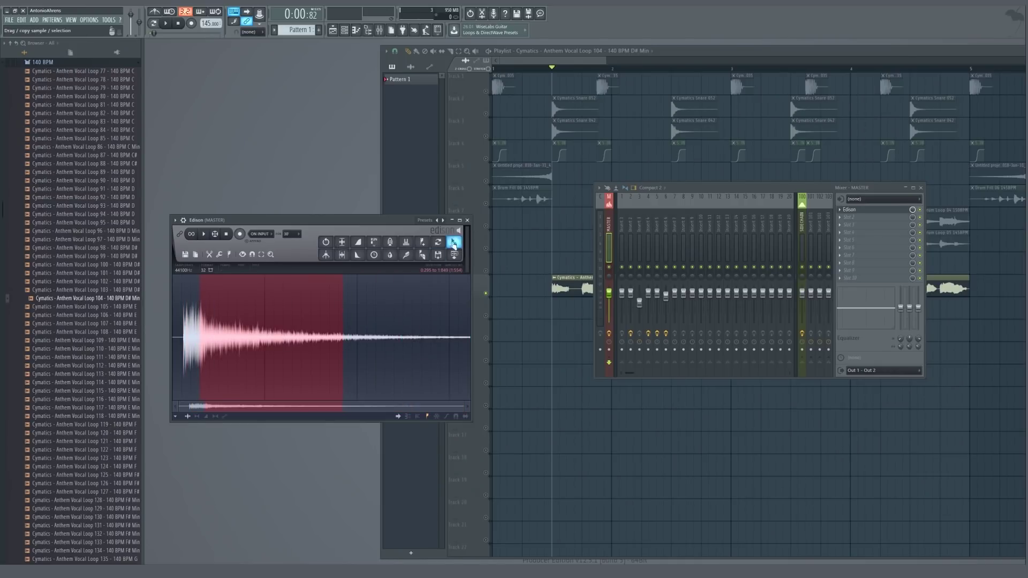
pyautogui.moveTo(454, 242); pyautogui.dragTo(508, 337)
pyautogui.click(330, 221)
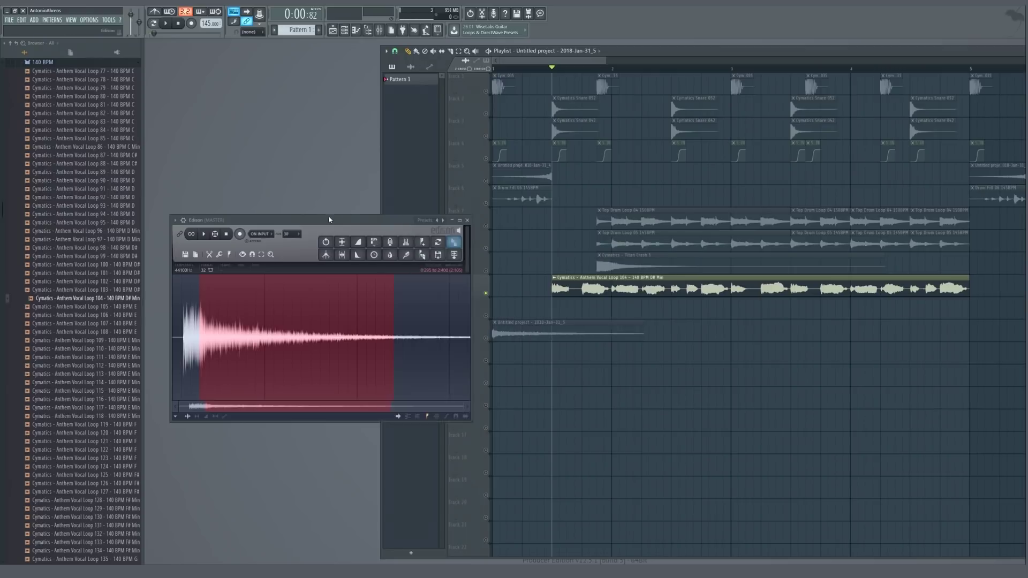
pyautogui.press('Escape')
# Reverse and normalize the recorded vocal tail sample and give it short fades at both ends
pyautogui.click(234, 370)
pyautogui.click(290, 193)
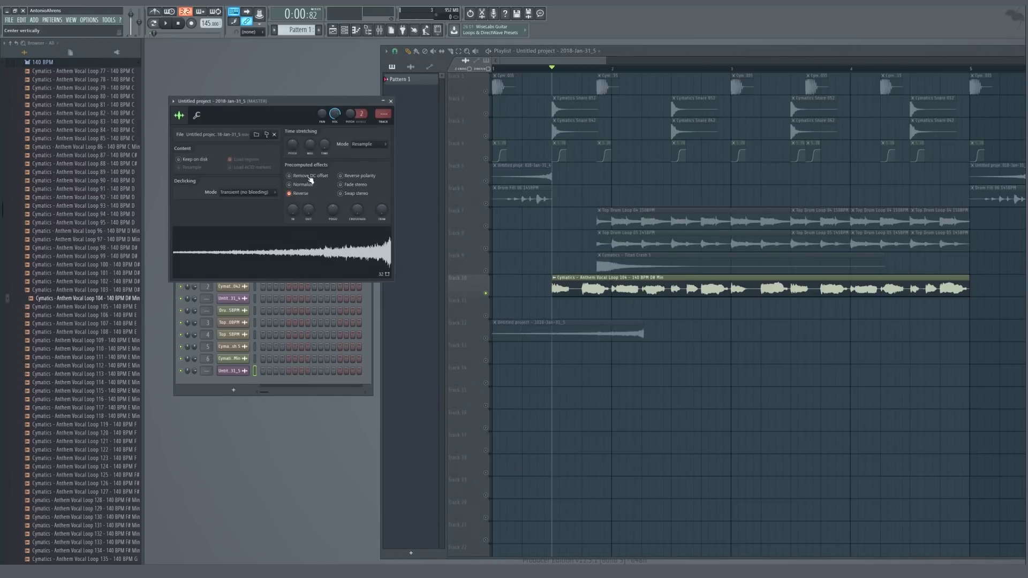
pyautogui.moveTo(308, 223); pyautogui.dragTo(309, 212)
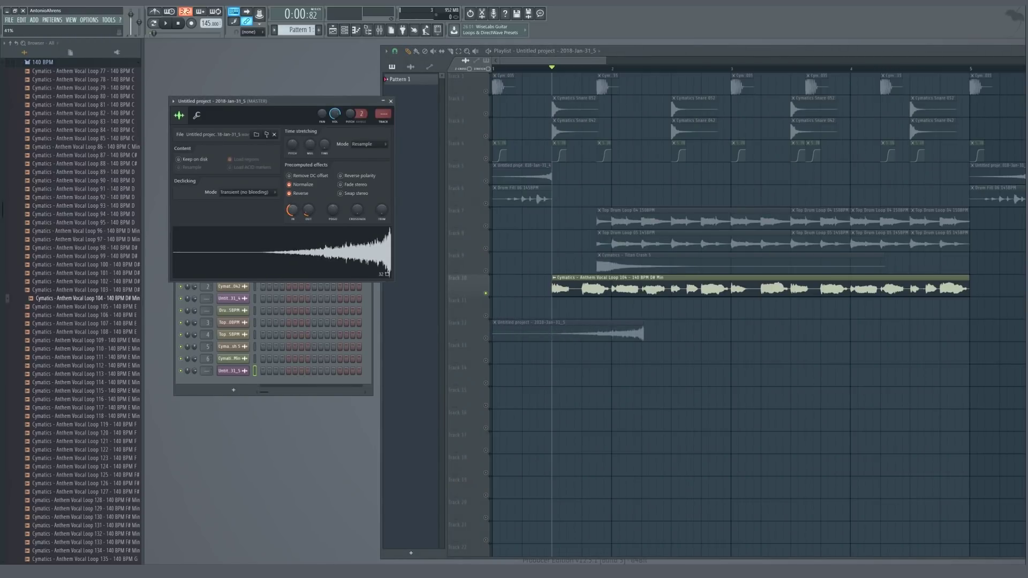
pyautogui.press('Escape')
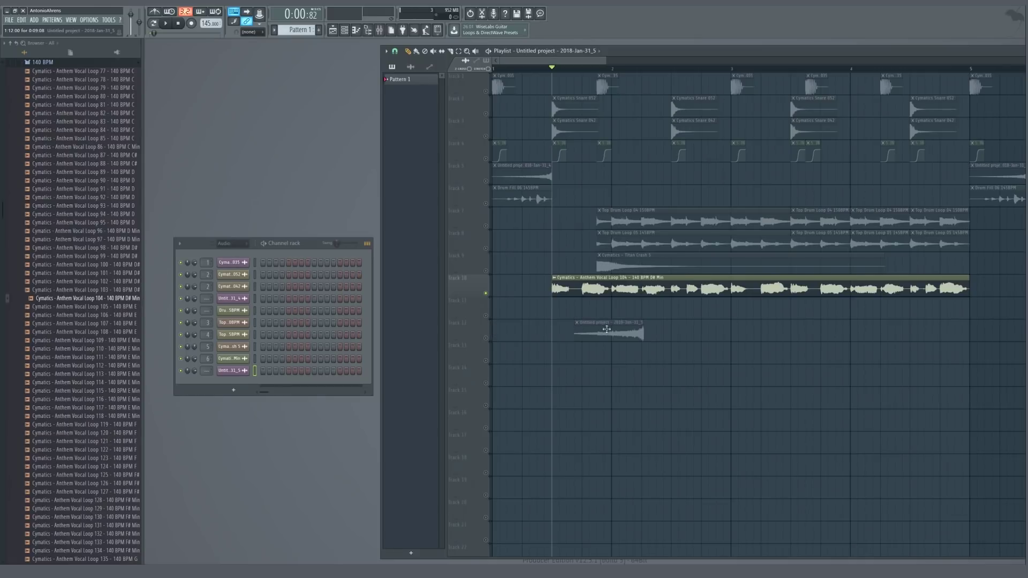
# Move the reversed vocal clip to track 11 and trim it to fill the half bar before the vocal loop starts
pyautogui.scroll(3, 563, 309)
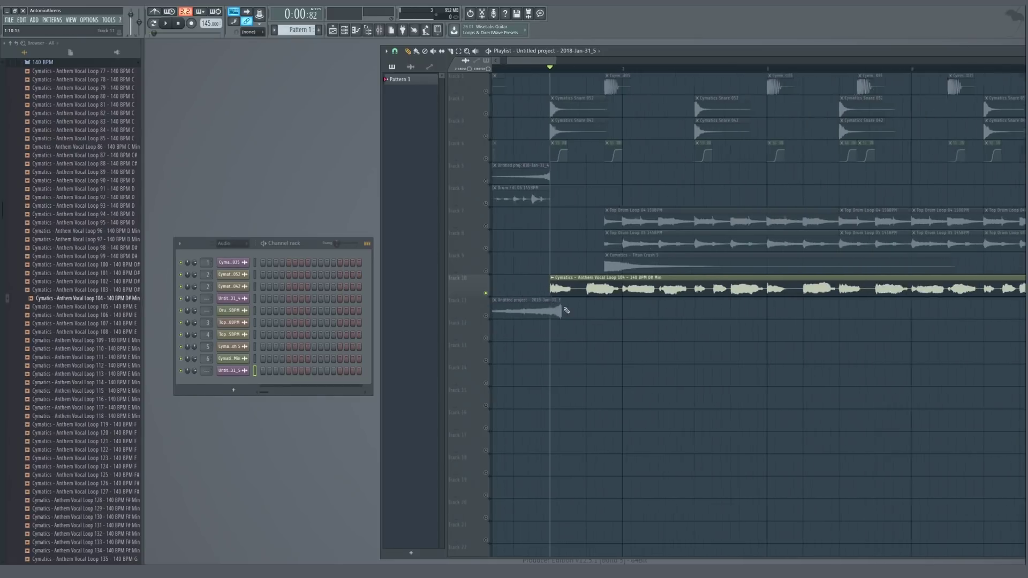
pyautogui.scroll(-2, 583, 315)
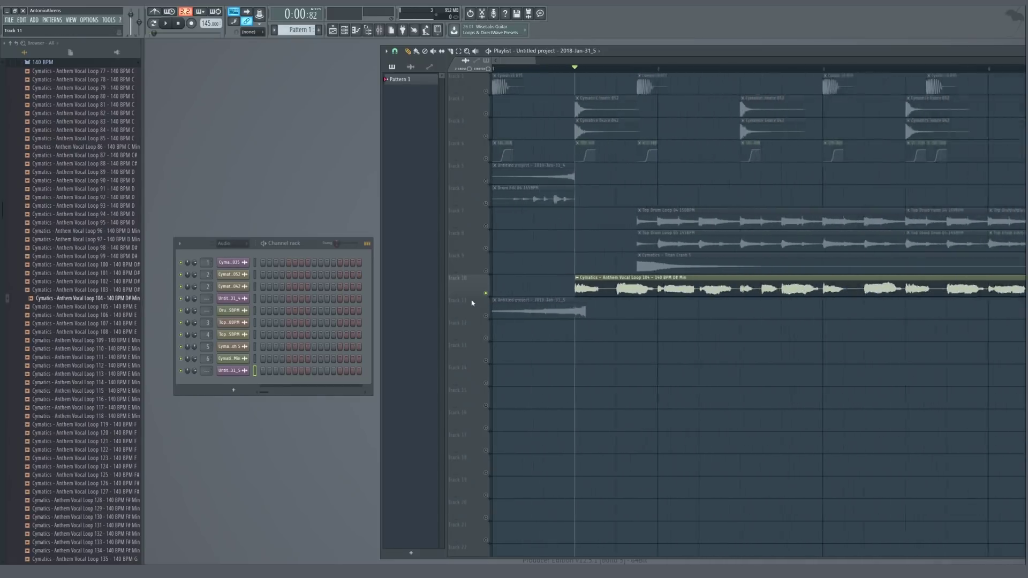
pyautogui.scroll(2, 494, 311)
pyautogui.moveTo(537, 306); pyautogui.dragTo(515, 306)
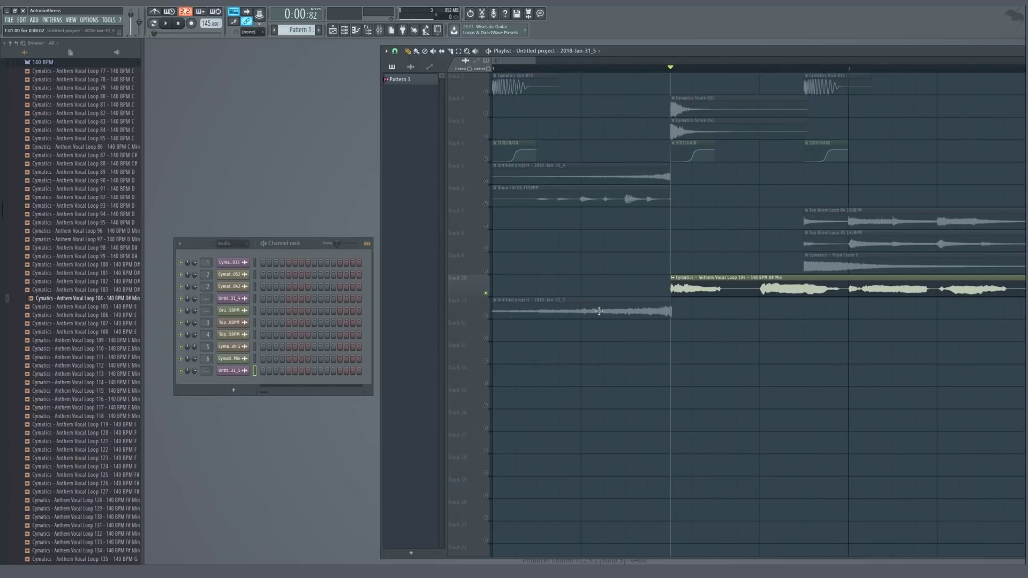
pyautogui.scroll(3, 676, 313)
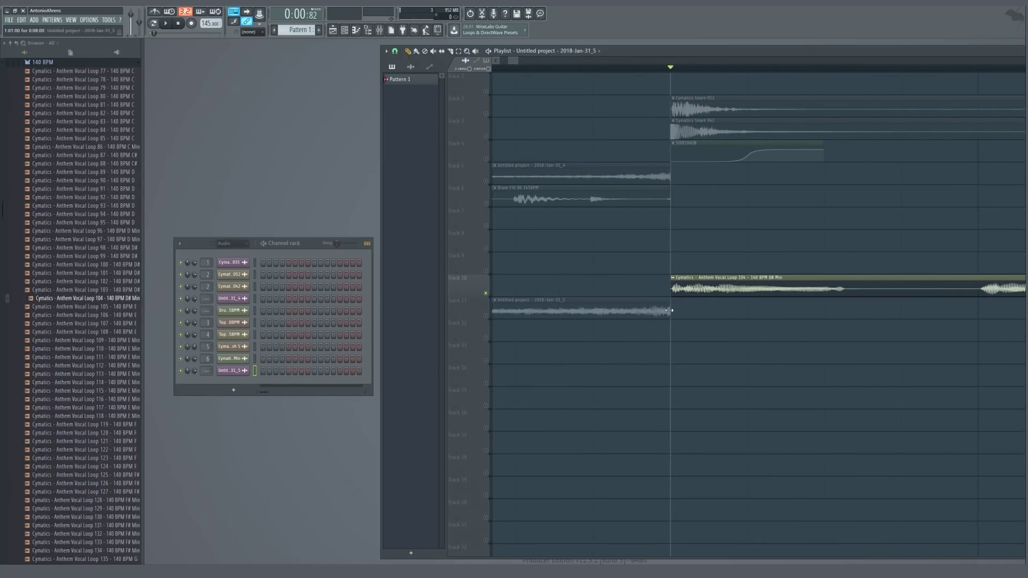
pyautogui.scroll(-4, 670, 310)
# Move the reversed clip up to track 10 directly before the vocal loop and play the soloed track
pyautogui.moveTo(528, 305); pyautogui.dragTo(523, 283)
pyautogui.press('space')
pyautogui.press('space')
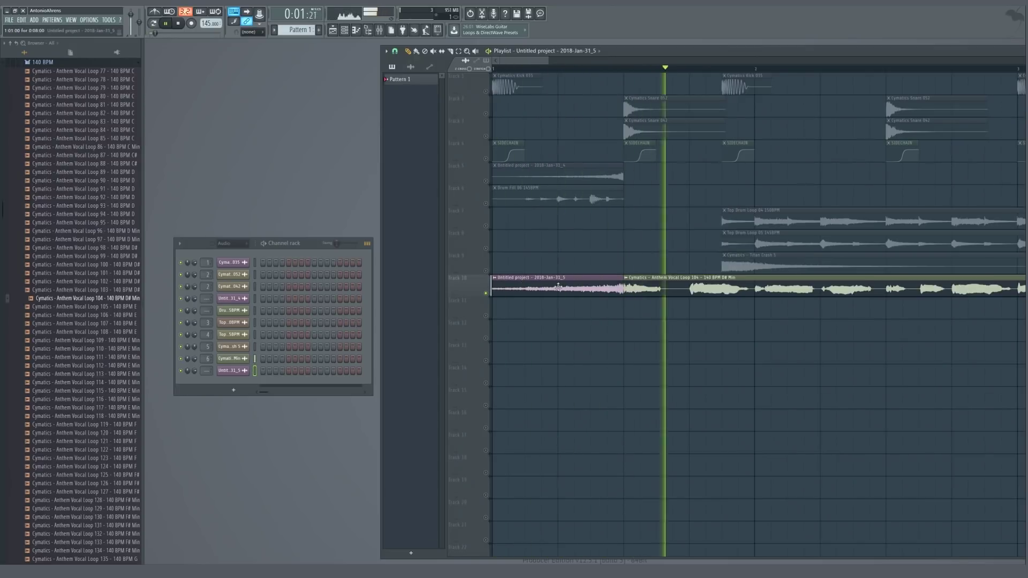
# Unsolo track 10 and raise the reversed vocal sample's fade-in to 74%
pyautogui.rightClick(486, 294)
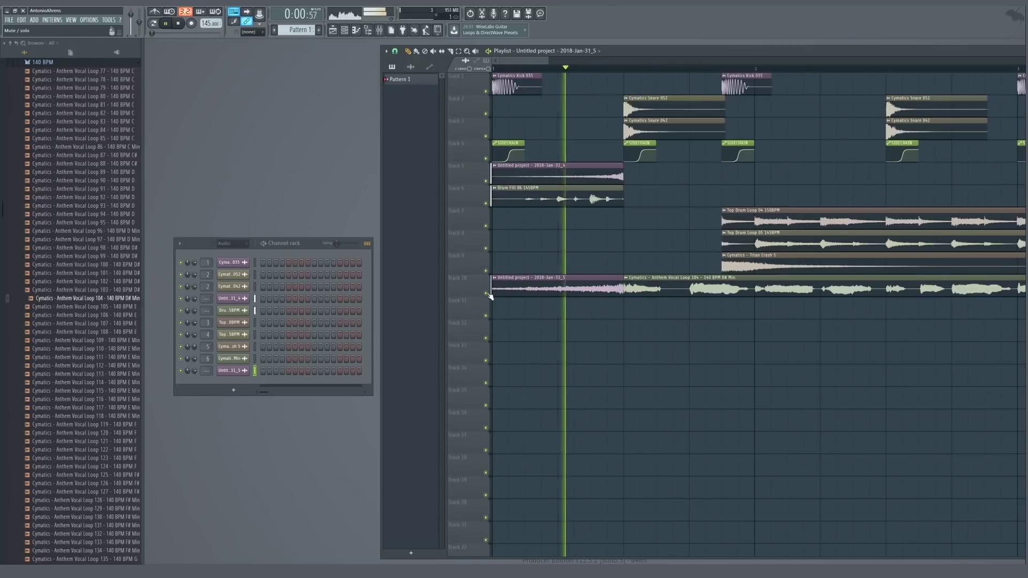
pyautogui.click(236, 371)
pyautogui.moveTo(292, 209); pyautogui.dragTo(292, 187)
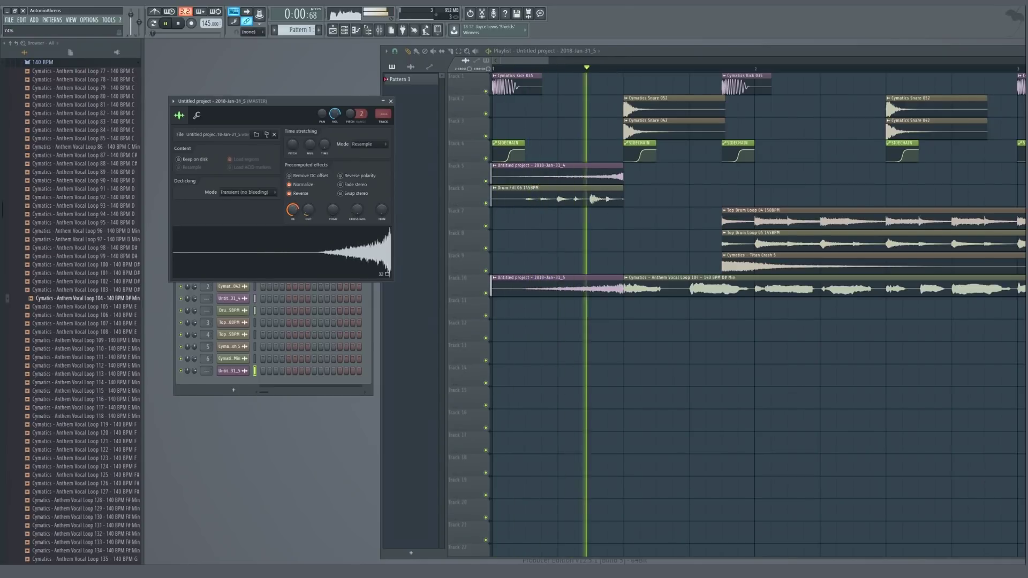
pyautogui.press('Escape')
# Copy the reversed vocal clip to bar 5 before the second vocal loop and route its channel to mixer insert 7
pyautogui.scroll(-4, 599, 272)
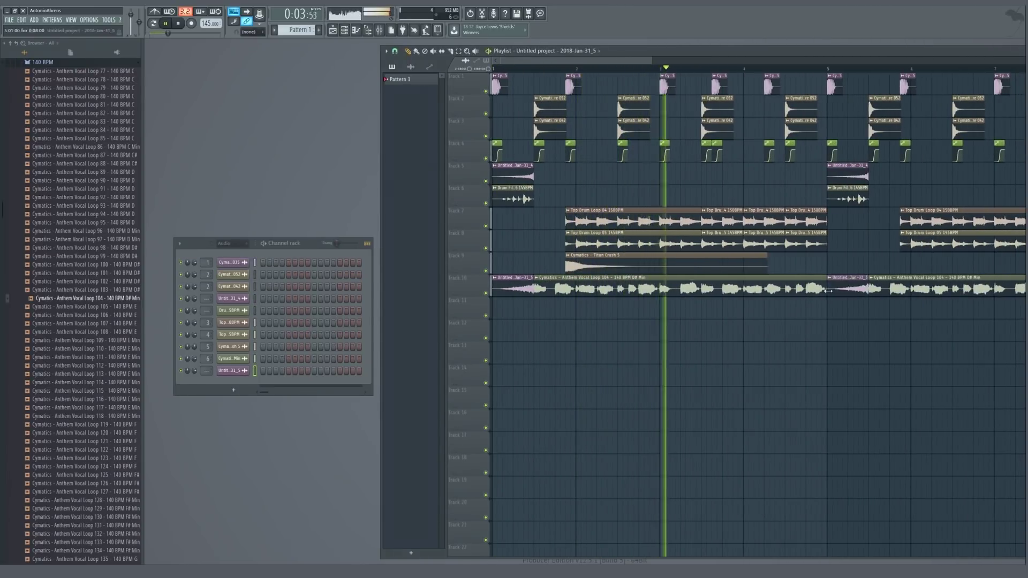
pyautogui.scroll(-3, 631, 304)
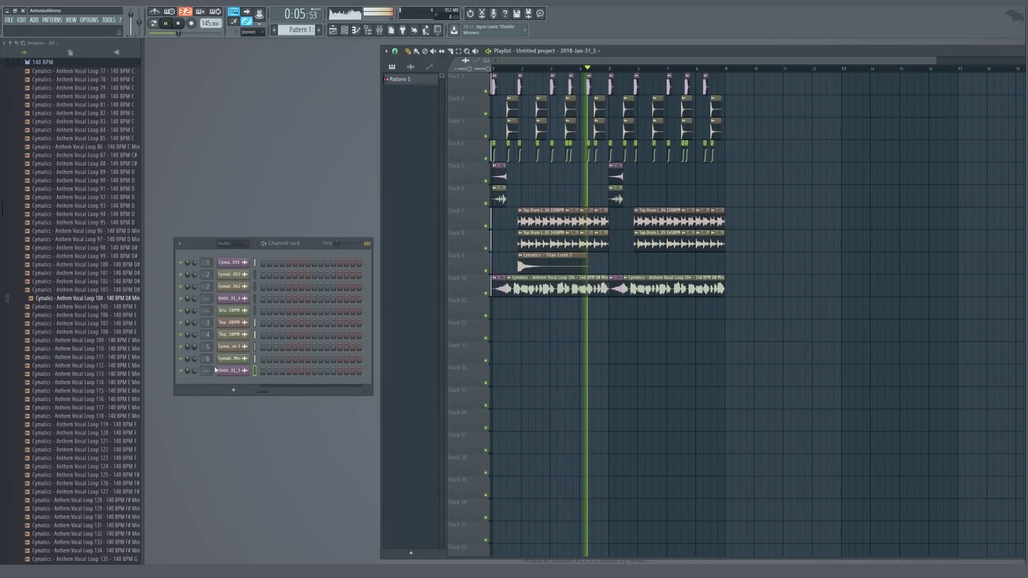
pyautogui.moveTo(207, 371); pyautogui.dragTo(207, 354)
pyautogui.press('space')
pyautogui.press('space')
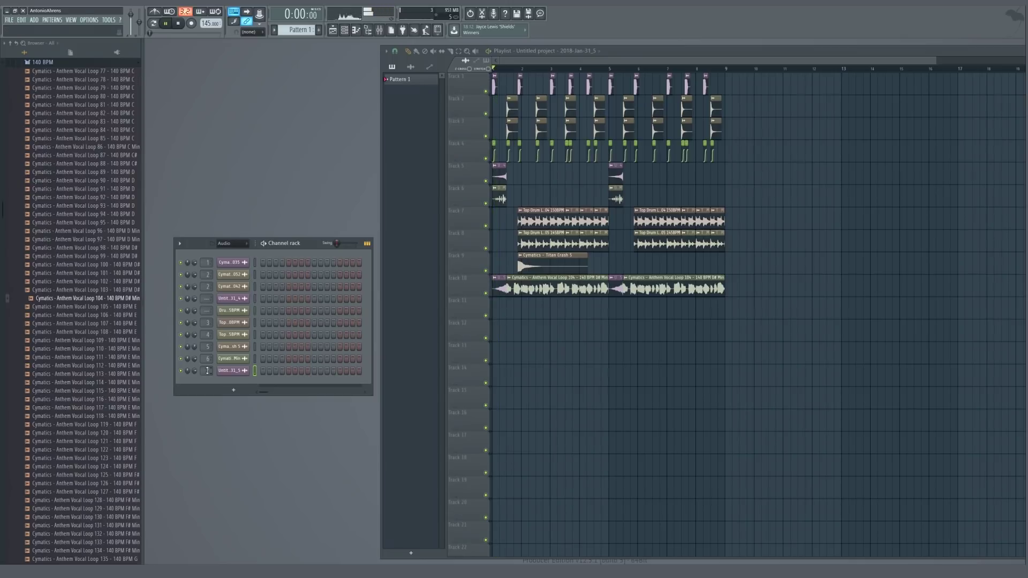
pyautogui.press('F9')
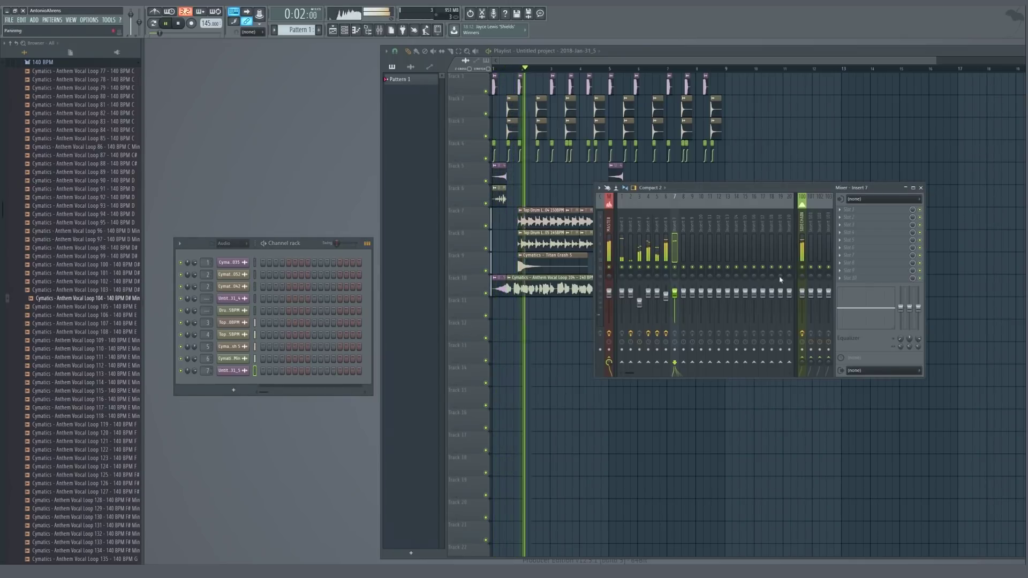
pyautogui.press('F9')
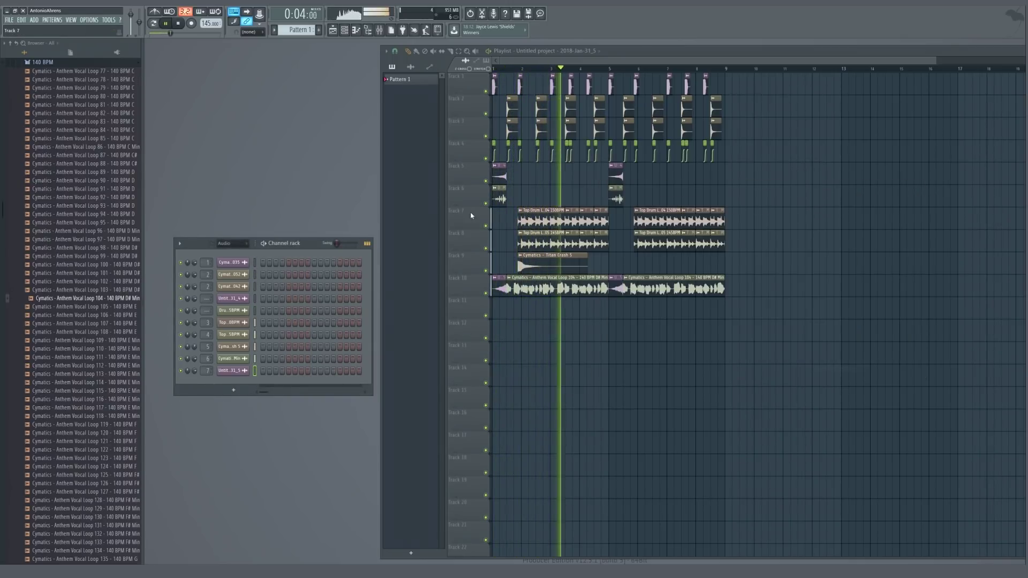
# Add a Serum instrument in the Unsorted channel group and open its piano roll for Pattern 1
pyautogui.scroll(-1, 234, 246)
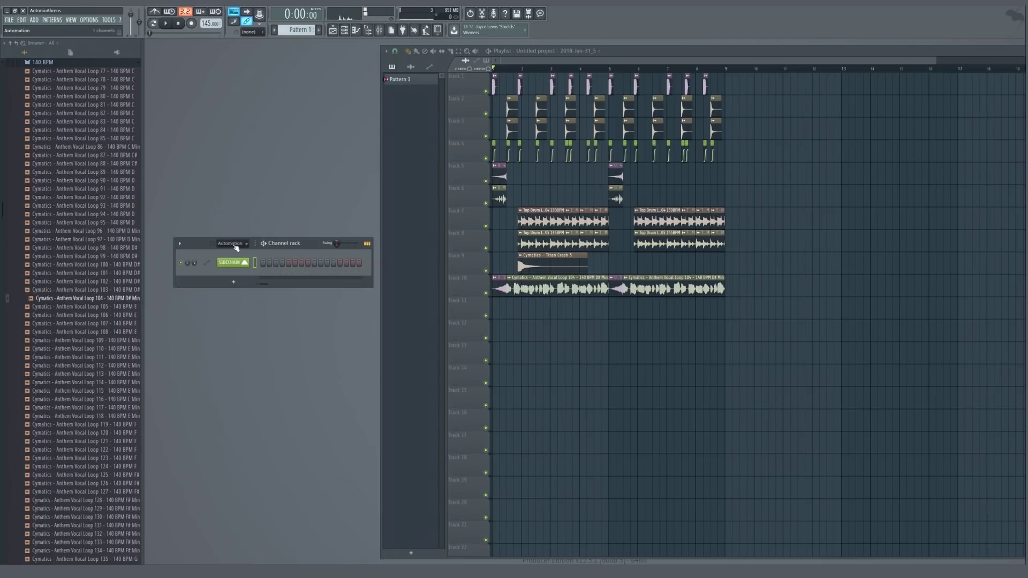
pyautogui.moveTo(239, 246); pyautogui.dragTo(255, 121)
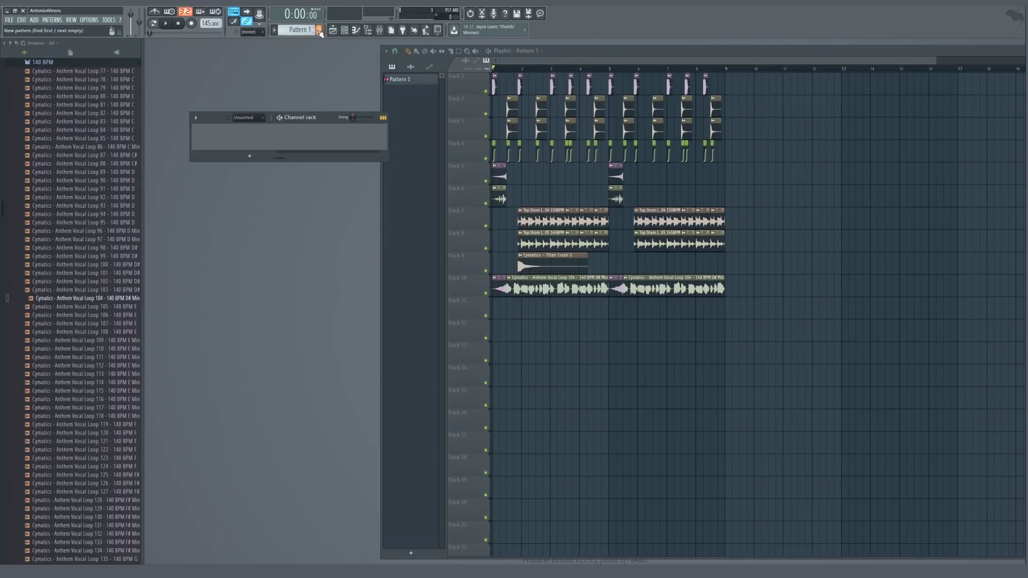
pyautogui.click(32, 21)
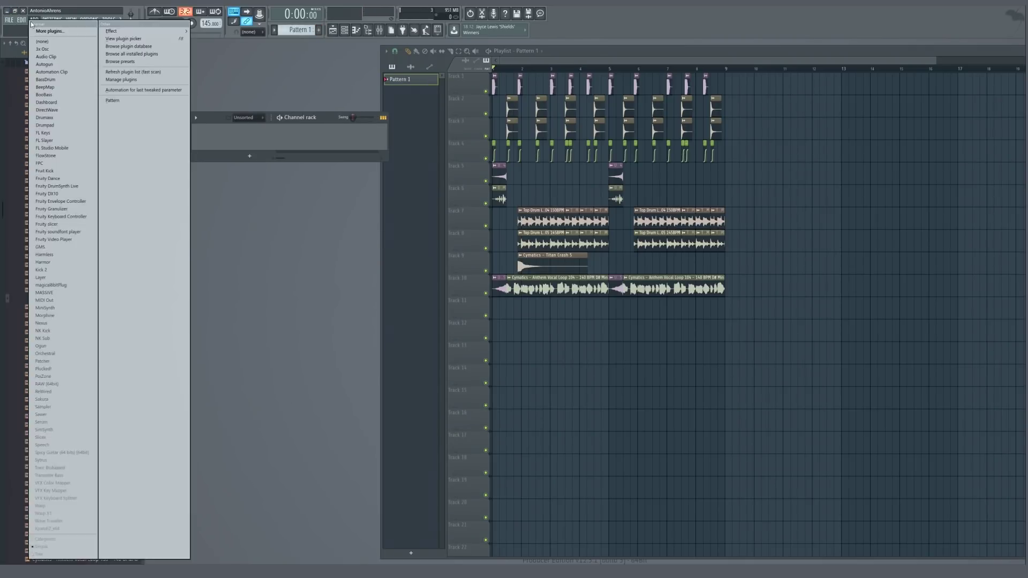
pyautogui.click(43, 422)
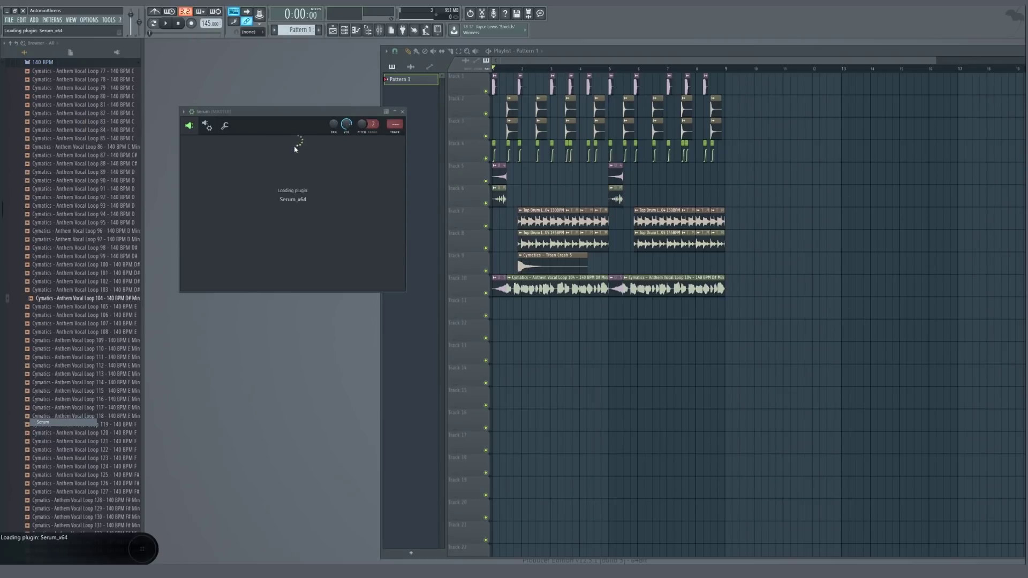
pyautogui.rightClick(250, 136)
pyautogui.click(284, 137)
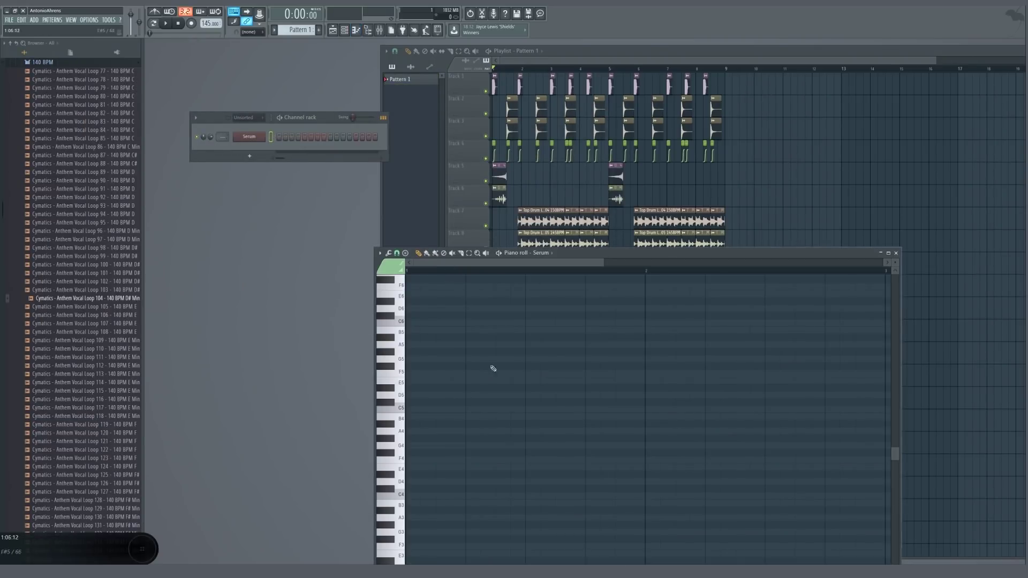
pyautogui.moveTo(629, 251); pyautogui.dragTo(784, 110)
# Draw a four-step F4 note at the start of Pattern 1 and place the pattern at bar 1 of track 11
pyautogui.press('space')
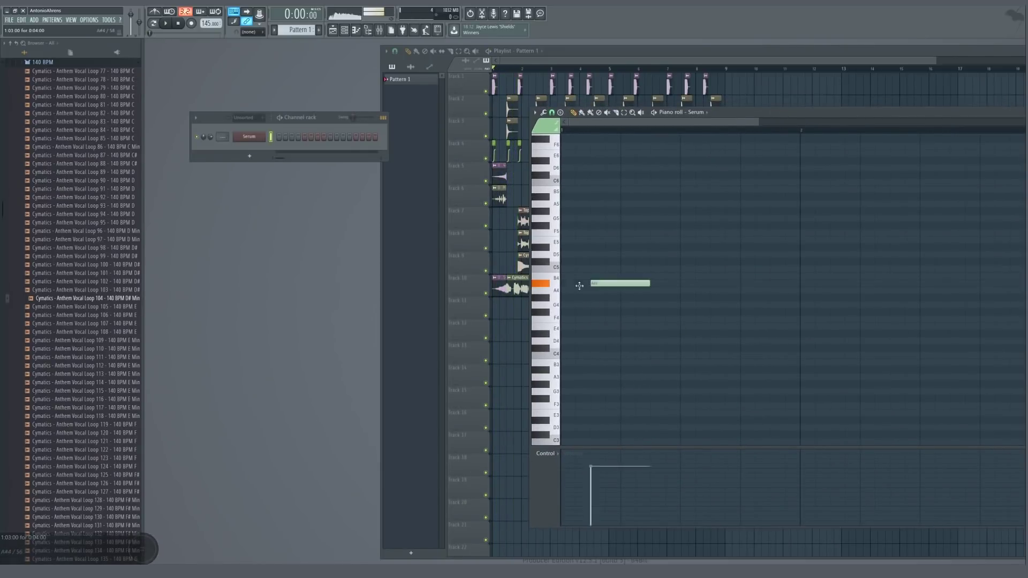
pyautogui.press('space')
pyautogui.press('F7')
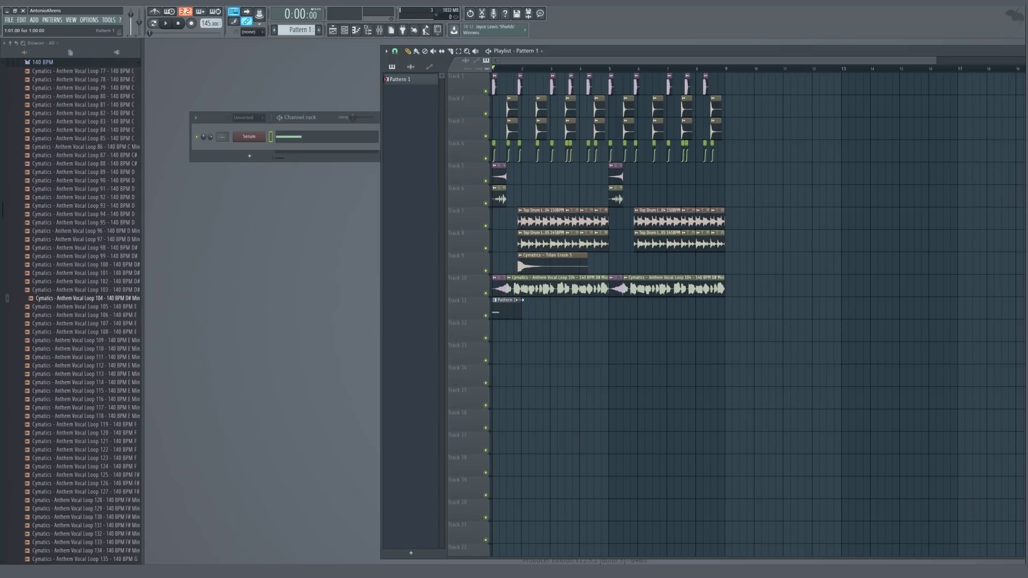
pyautogui.rightClick(265, 133)
pyautogui.click(275, 137)
pyautogui.press('space')
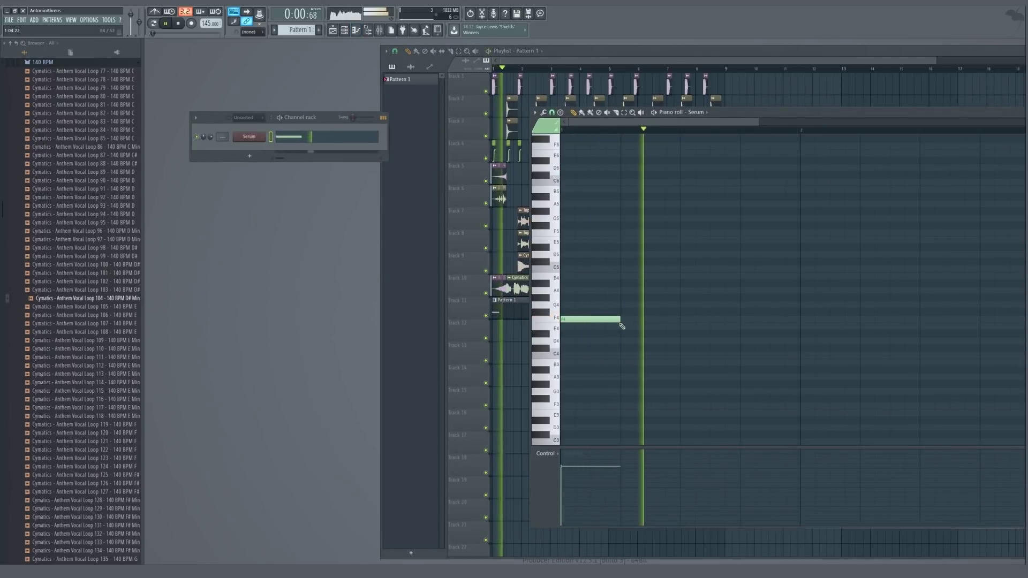
# Lengthen the F4 note to one full bar and add a one-bar G#4 note at bar 2
pyautogui.moveTo(620, 319); pyautogui.dragTo(802, 319)
pyautogui.press('space')
pyautogui.press('space')
pyautogui.scroll(-3, 625, 311)
pyautogui.click(675, 298)
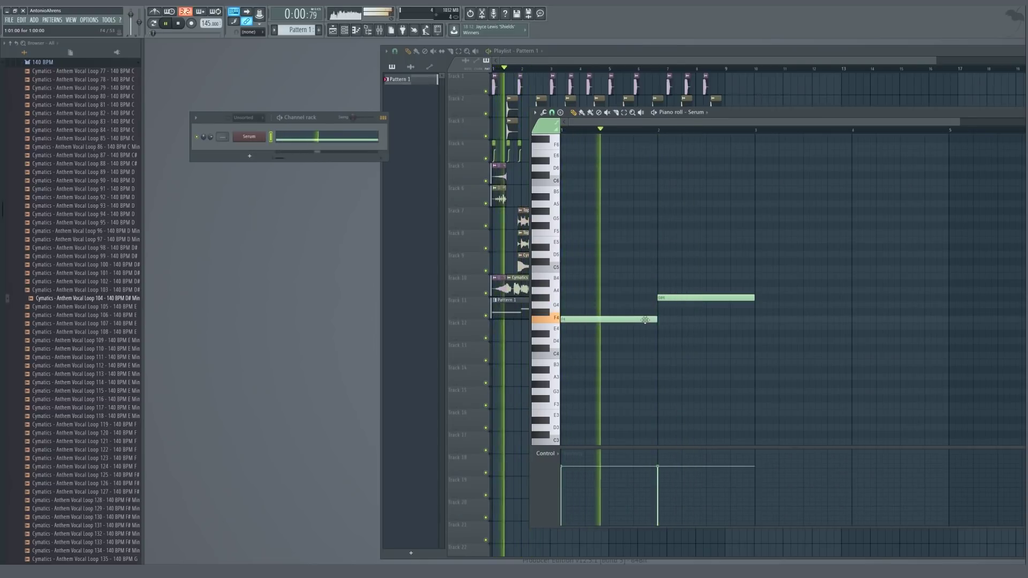
# Shorten the F4 note so the G#4 note starts at step 15 of bar 1, and extend G#4 to bar 3
pyautogui.moveTo(653, 318); pyautogui.dragTo(656, 290)
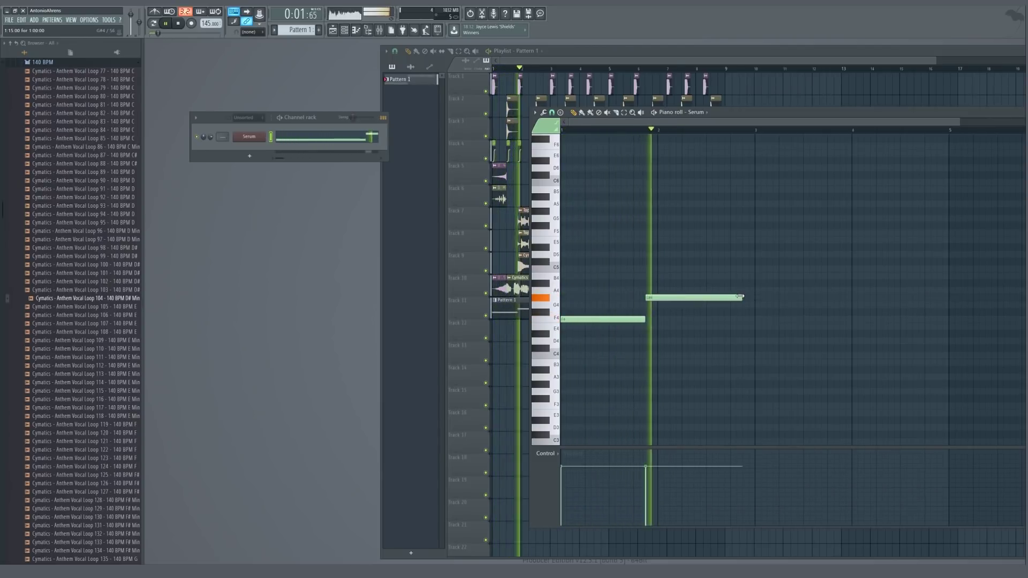
pyautogui.moveTo(743, 298); pyautogui.dragTo(754, 297)
pyautogui.press('space')
# Add a D#4 note at the start of bar 3 and play the notes against the vocal
pyautogui.click(757, 341)
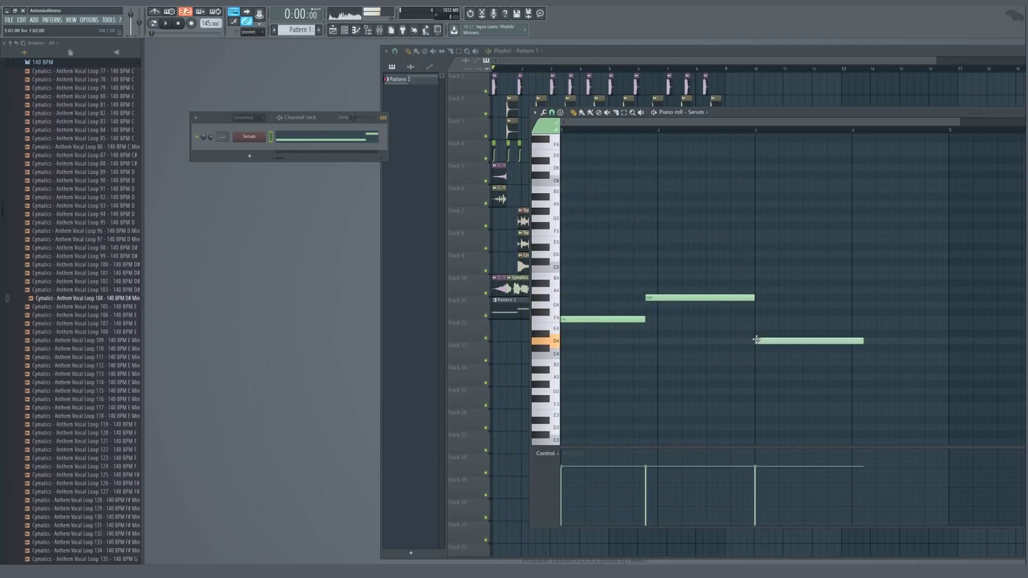
pyautogui.press('space')
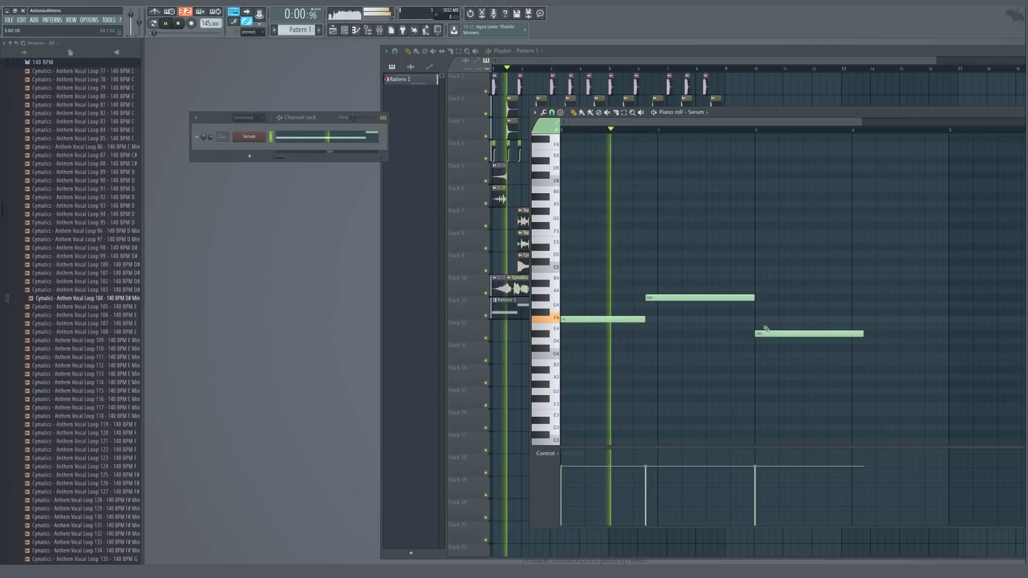
# Check the progression against the vocal, shorten the D#4 note to 10 steps, and move the piano roll clear of the playlist
pyautogui.scroll(-2, 624, 299)
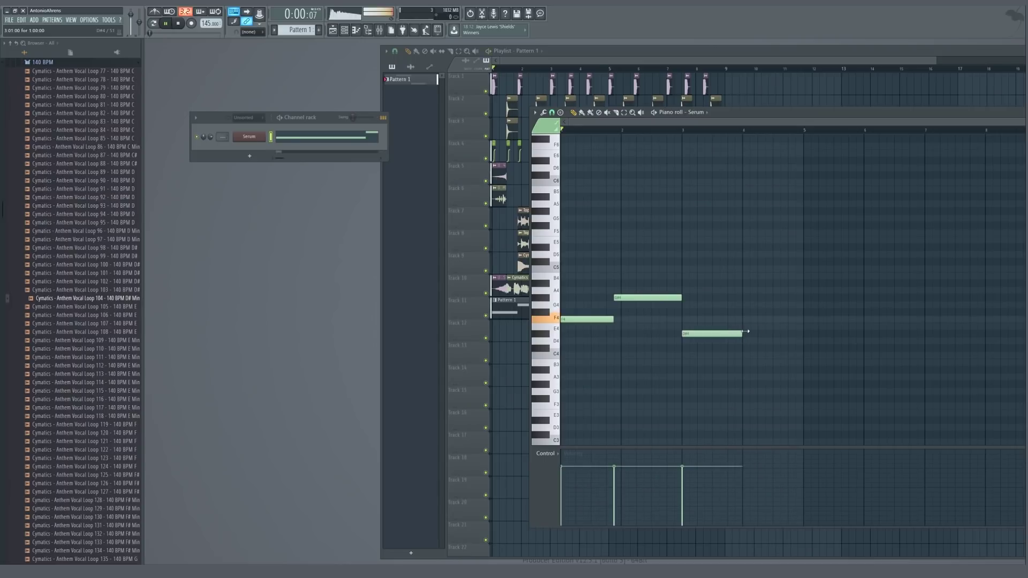
pyautogui.press('F7')
pyautogui.scroll(3, 664, 200)
pyautogui.scroll(-3, 664, 200)
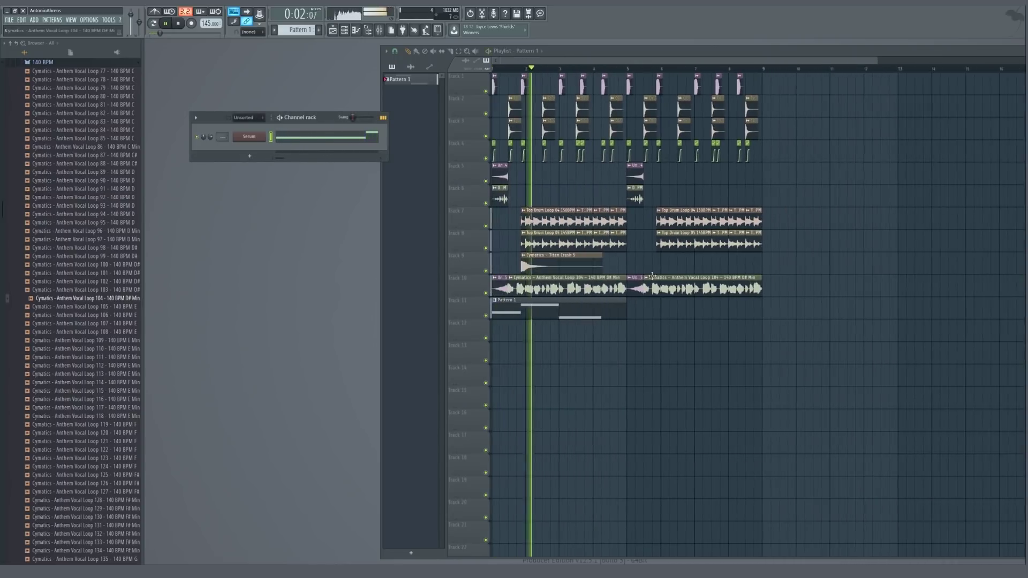
pyautogui.scroll(3, 597, 289)
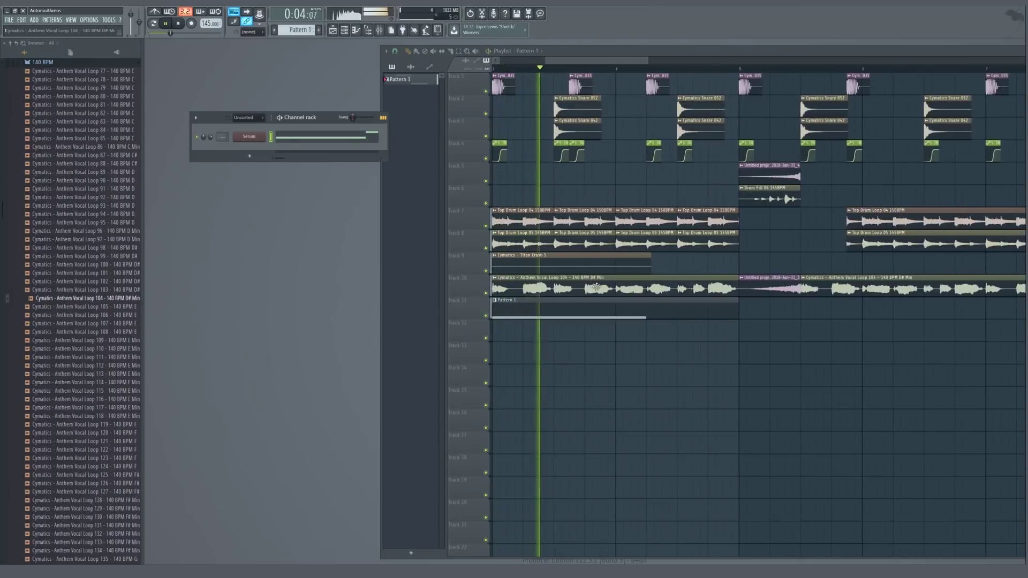
pyautogui.rightClick(264, 137)
pyautogui.click(295, 139)
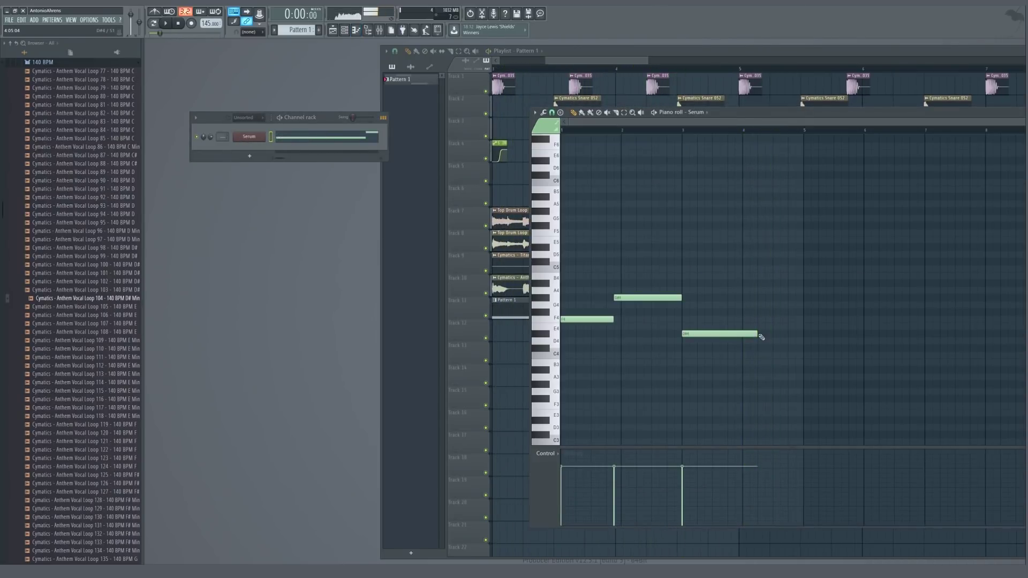
pyautogui.moveTo(738, 331); pyautogui.dragTo(730, 331)
pyautogui.moveTo(755, 113); pyautogui.dragTo(884, 52)
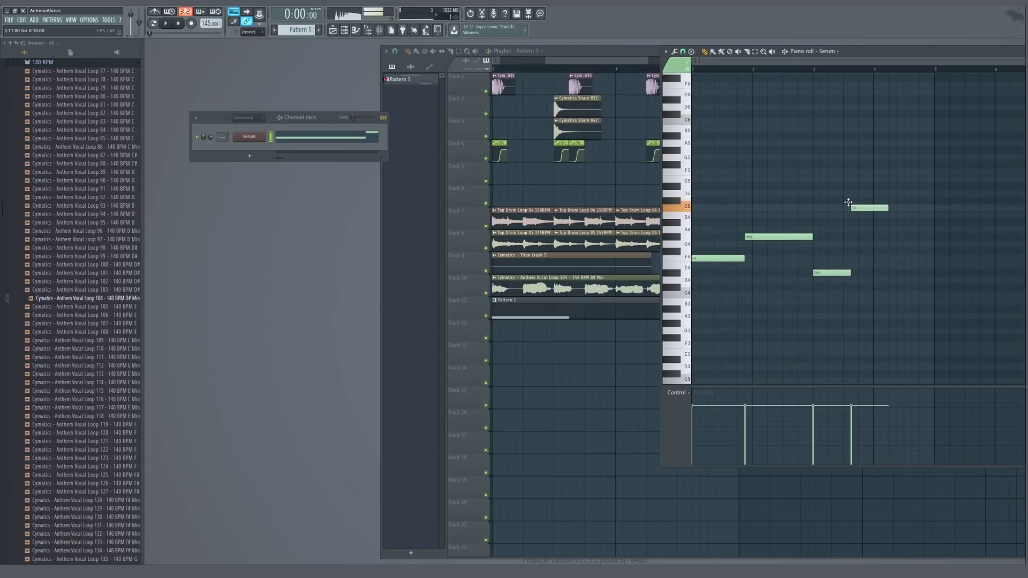
# Extend a new C5 note at step 11 of bar 3 to the end of bar 4, then try it as B4 from step 5 of bar 4
pyautogui.moveTo(889, 209); pyautogui.dragTo(935, 208)
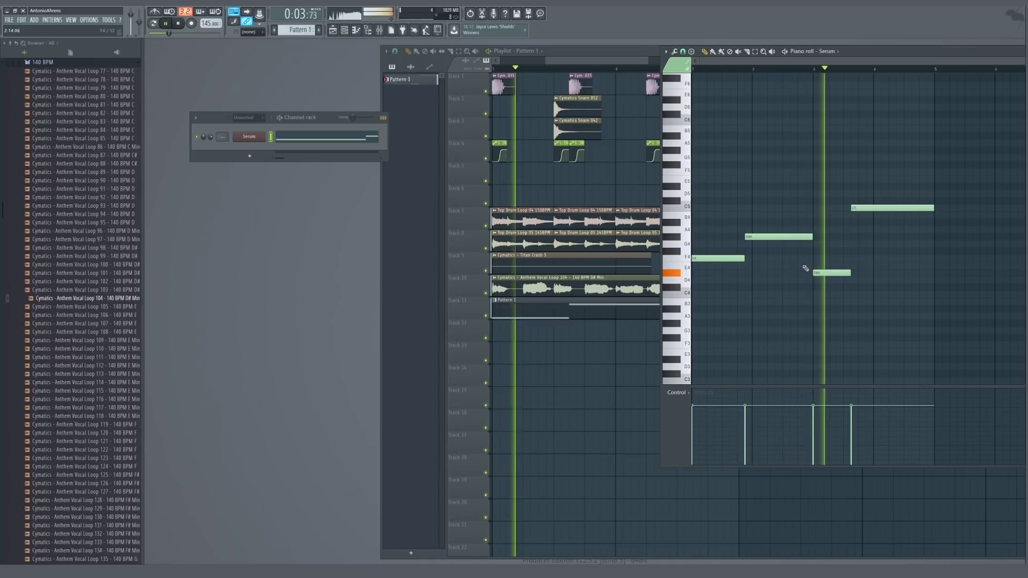
pyautogui.press('space')
pyautogui.press('space')
pyautogui.moveTo(863, 208); pyautogui.dragTo(903, 214)
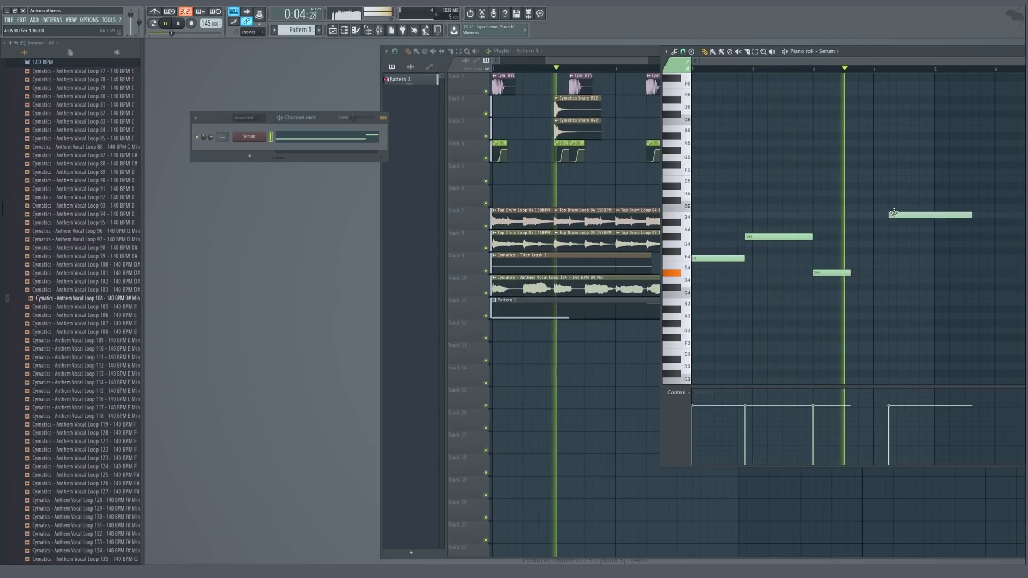
# Add a kick and a matching sidechain clip at the start of bar 4 and play the passage from bar 3
pyautogui.click(563, 68)
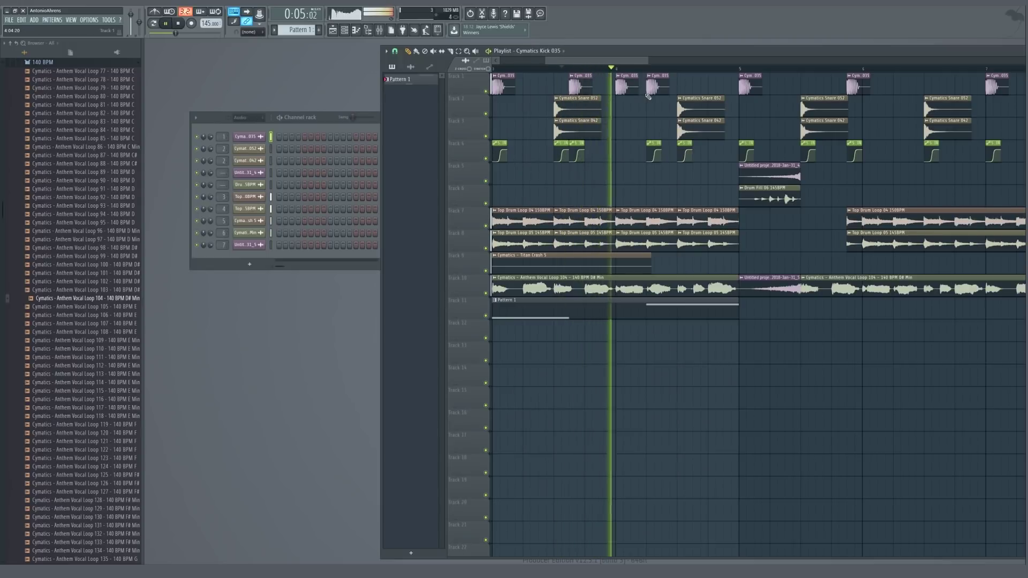
pyautogui.click(657, 143)
pyautogui.click(622, 150)
pyautogui.press('space')
pyautogui.scroll(-3, 714, 160)
pyautogui.click(608, 69)
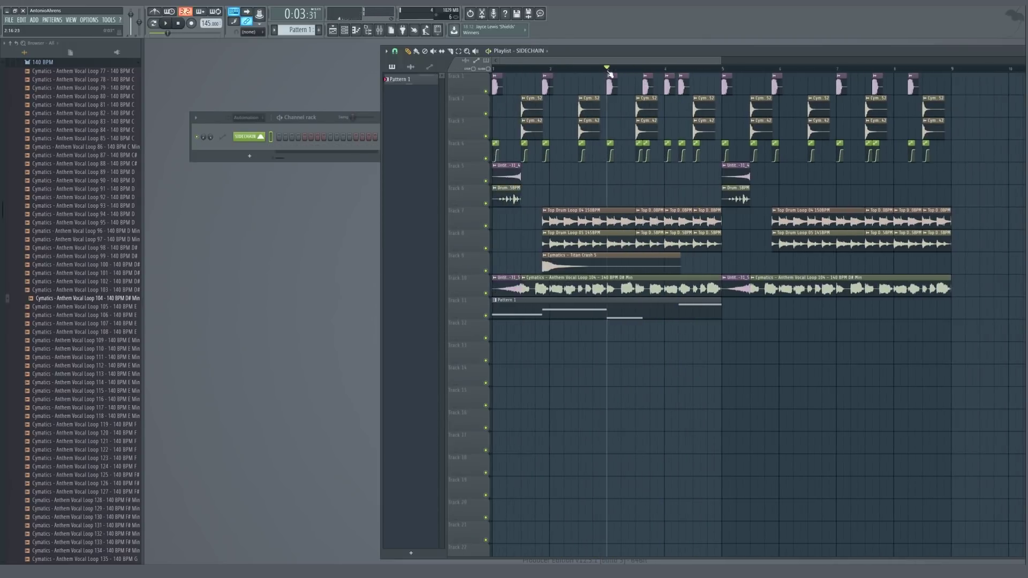
pyautogui.scroll(3, 643, 132)
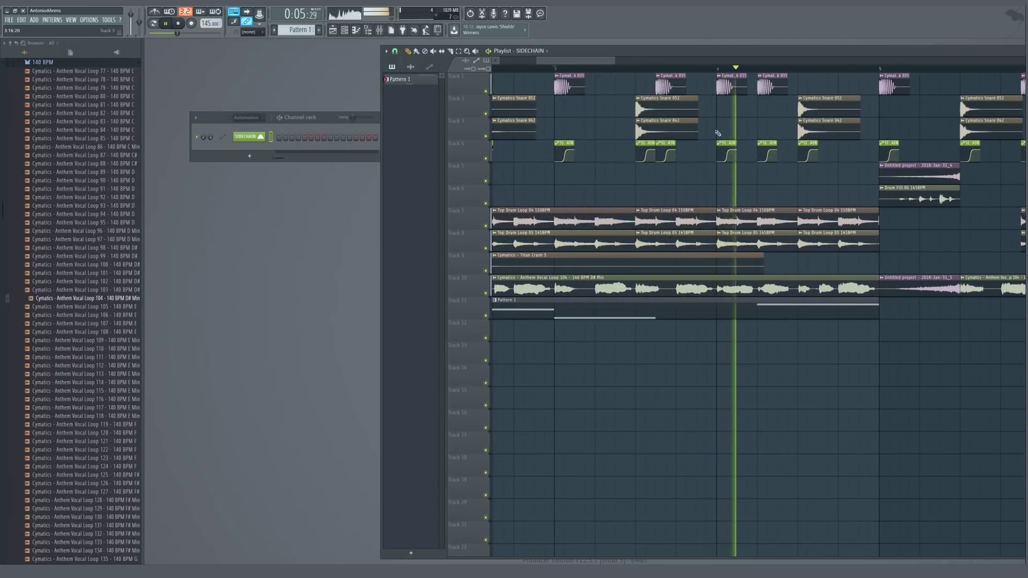
# Move the bar 4 kick and its sidechain clip two steps earlier to step 15 of bar 3, and play the result
pyautogui.moveTo(727, 82); pyautogui.dragTo(707, 82)
pyautogui.moveTo(727, 142); pyautogui.dragTo(706, 141)
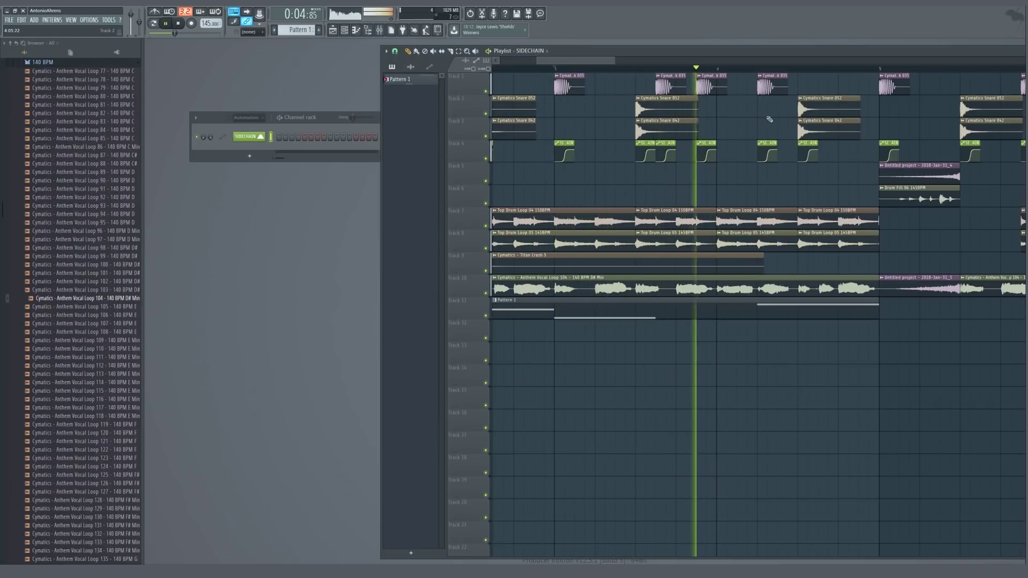
pyautogui.scroll(-3, 664, 124)
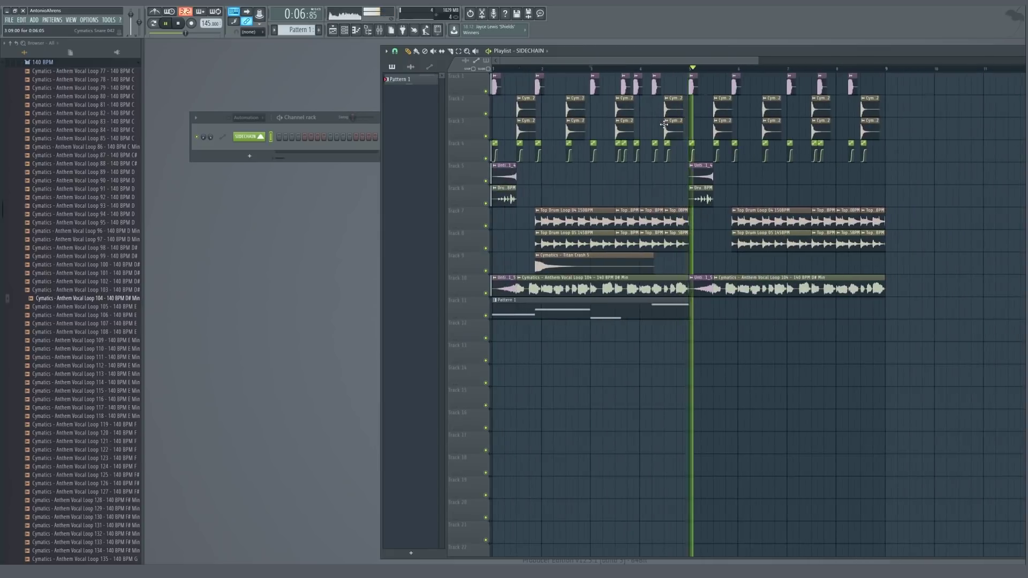
pyautogui.press('space')
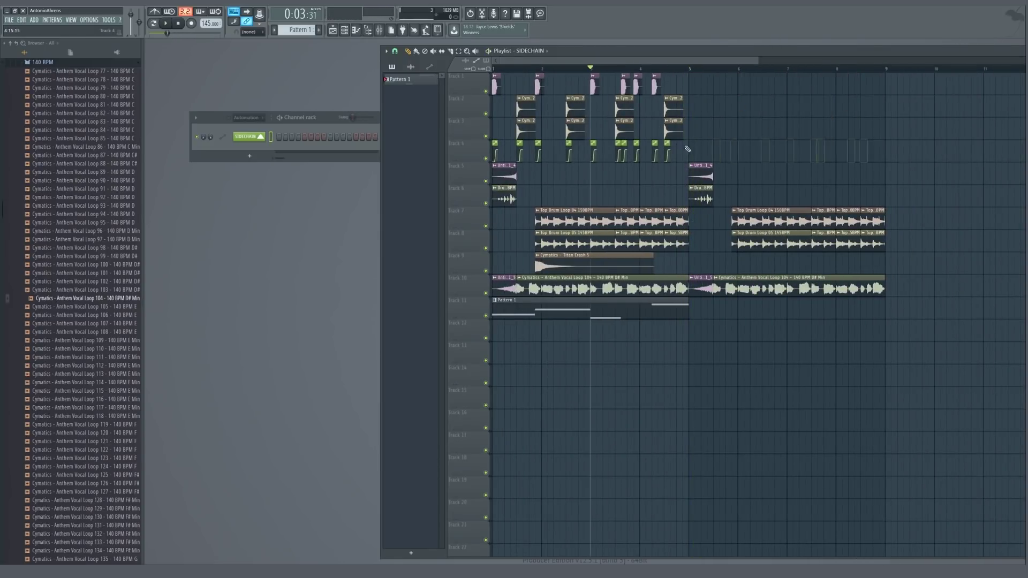
# Replace the kick, snare and sidechain clips of bars 5 to 8 with a copy of those in bars 1 to 4
pyautogui.moveTo(659, 110); pyautogui.dragTo(493, 75)
pyautogui.hotkey('ctrl', 'b')
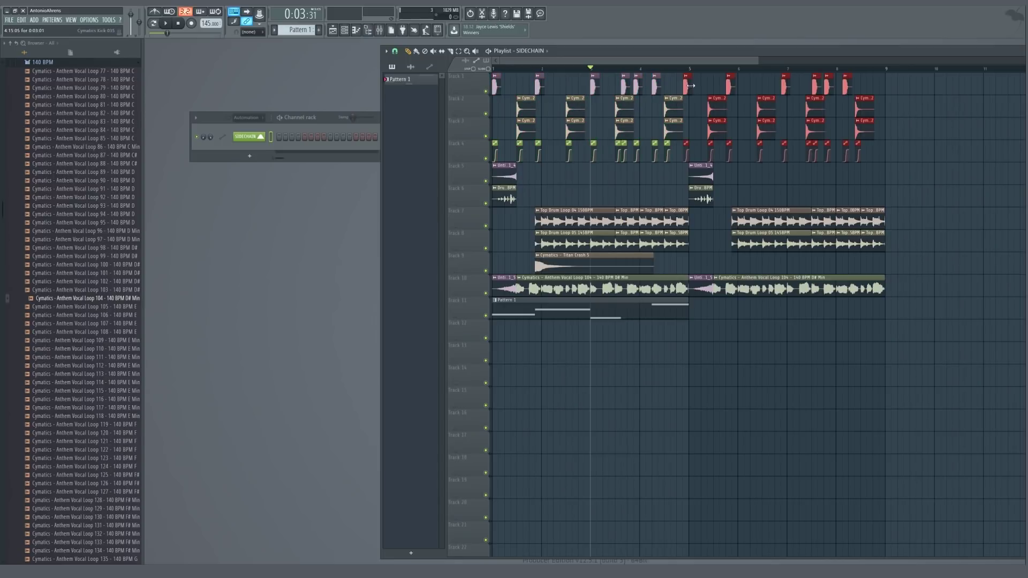
pyautogui.moveTo(691, 86); pyautogui.dragTo(694, 86)
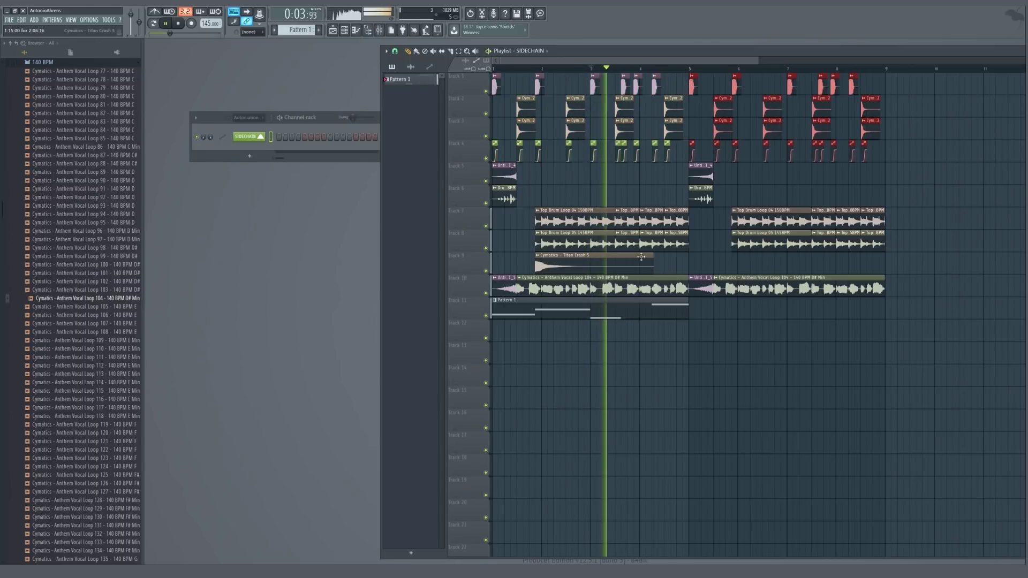
pyautogui.press('space')
# Move the last note of the Serum pattern to A#4 at step 11 of bar 3 and play it against the vocal
pyautogui.click(639, 305)
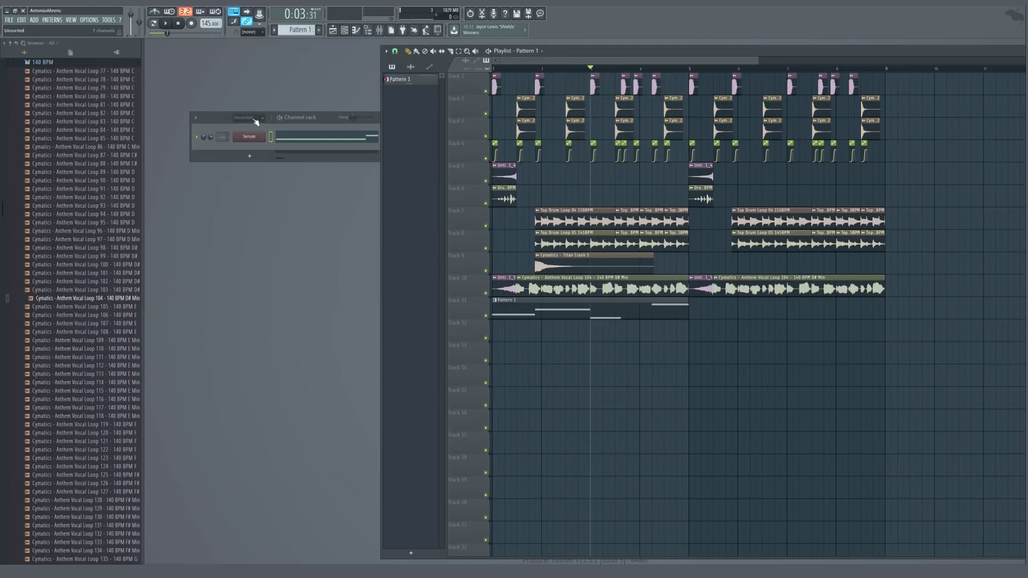
pyautogui.rightClick(260, 137)
pyautogui.click(309, 139)
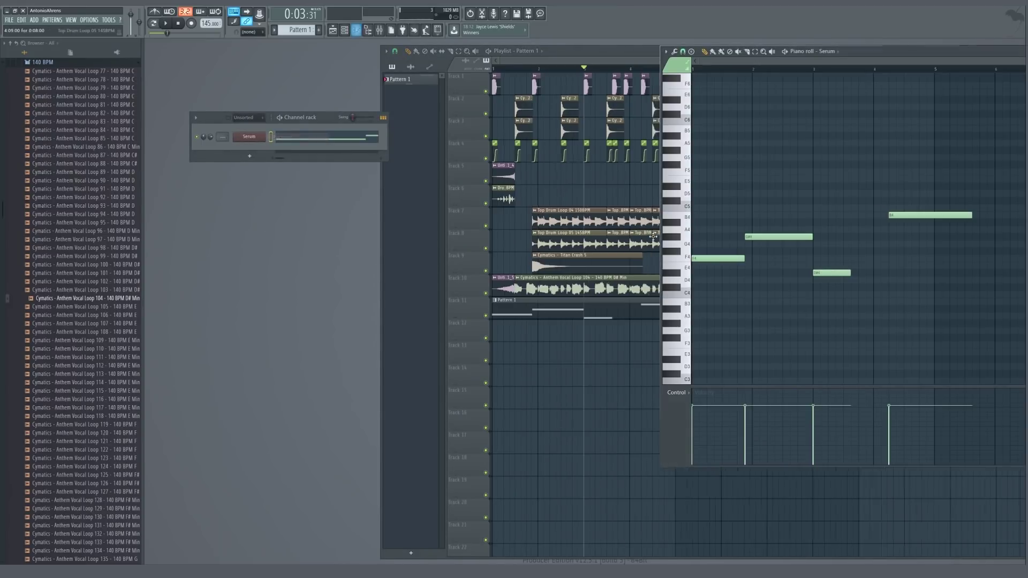
pyautogui.press('space')
pyautogui.moveTo(902, 216); pyautogui.dragTo(860, 222)
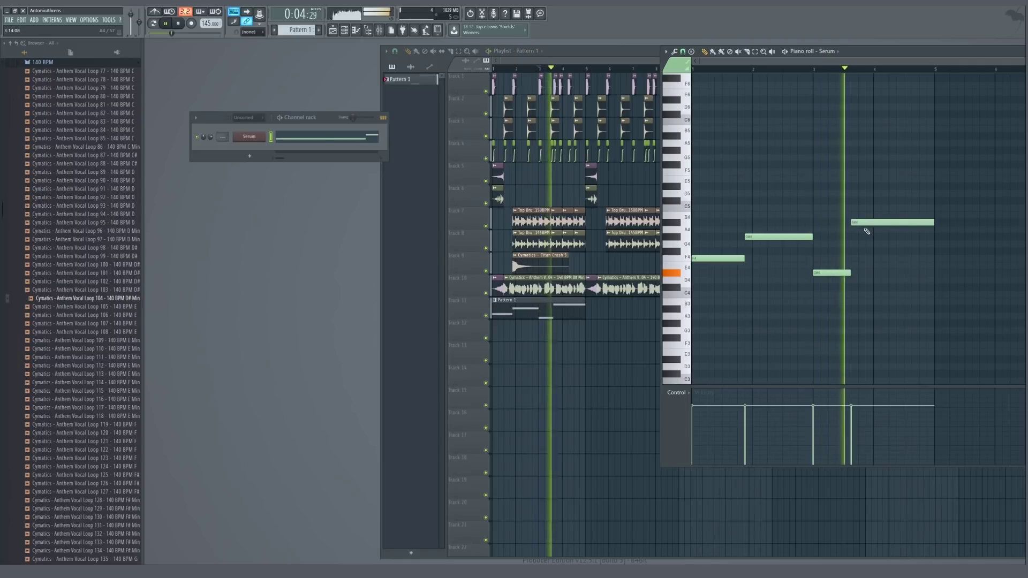
pyautogui.press('space')
pyautogui.press('space')
# Start the A#4 note at step 15 of bar 3 and fill the gap before it with a four-step G#4 note
pyautogui.moveTo(934, 222)
pyautogui.mouseDown()
pyautogui.moveTo(868, 222)
pyautogui.moveTo(859, 232)
pyautogui.moveTo(938, 224)
pyautogui.mouseUp()
pyautogui.press('space')
pyautogui.press('space')
pyautogui.press('space')
pyautogui.press('space')
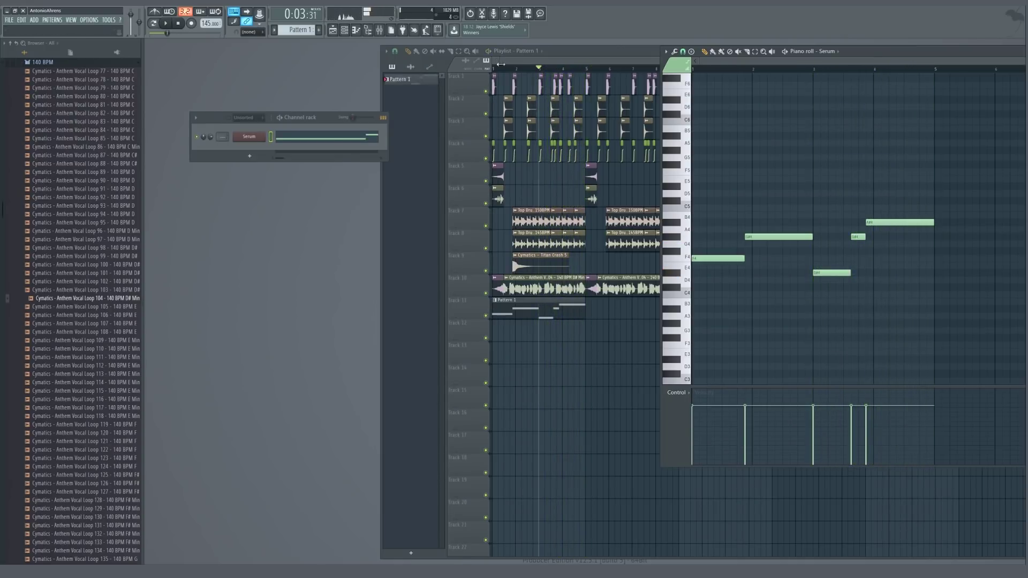
# Place a second copy of Pattern 1 at bar 5 of track 11 and play the arrangement from the start
pyautogui.click(496, 68)
pyautogui.click(587, 310)
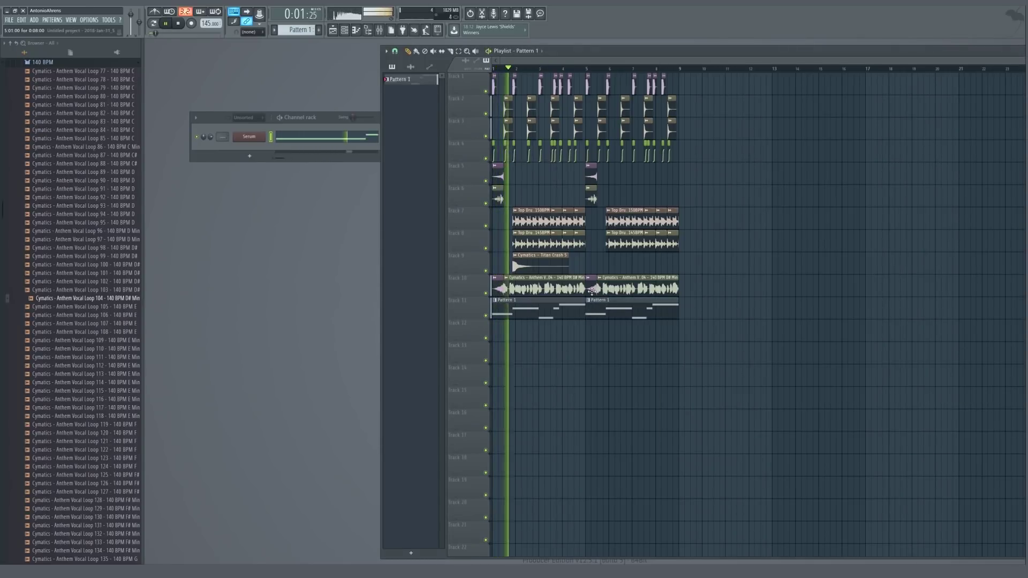
pyautogui.rightClick(266, 132)
pyautogui.click(281, 138)
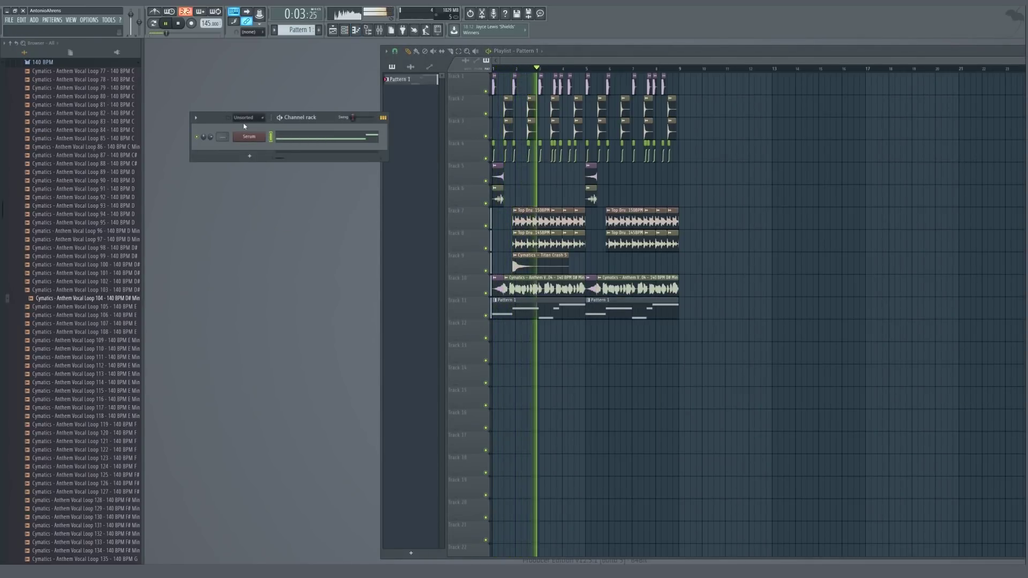
# Raise the final A#4 note of the Serum pattern to C5 and play the passage around it
pyautogui.rightClick(260, 136)
pyautogui.click(279, 139)
pyautogui.rightClick(263, 138)
pyautogui.click(278, 138)
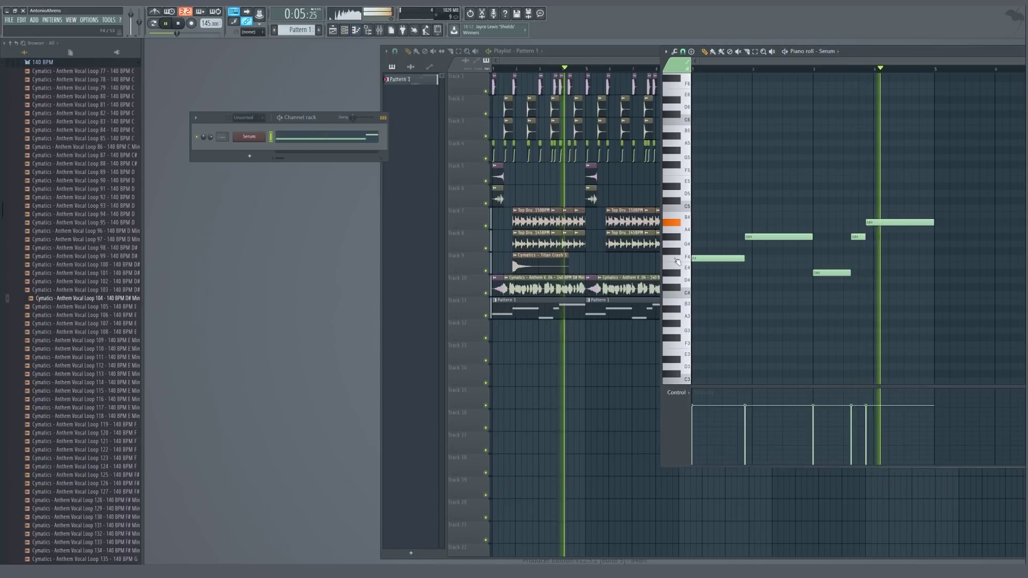
pyautogui.press('space')
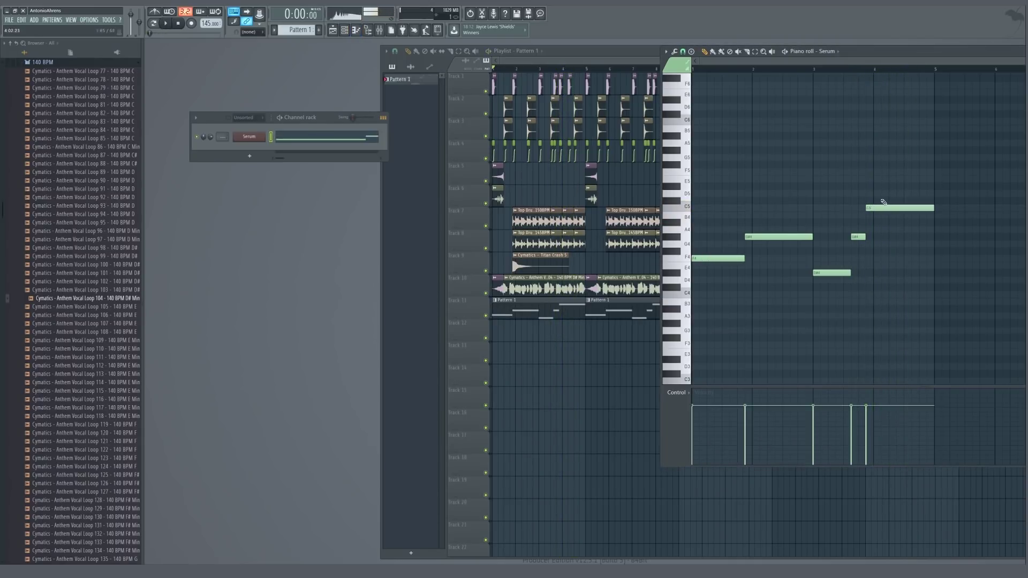
pyautogui.click(843, 69)
pyautogui.press('space')
pyautogui.press('space')
pyautogui.press('space')
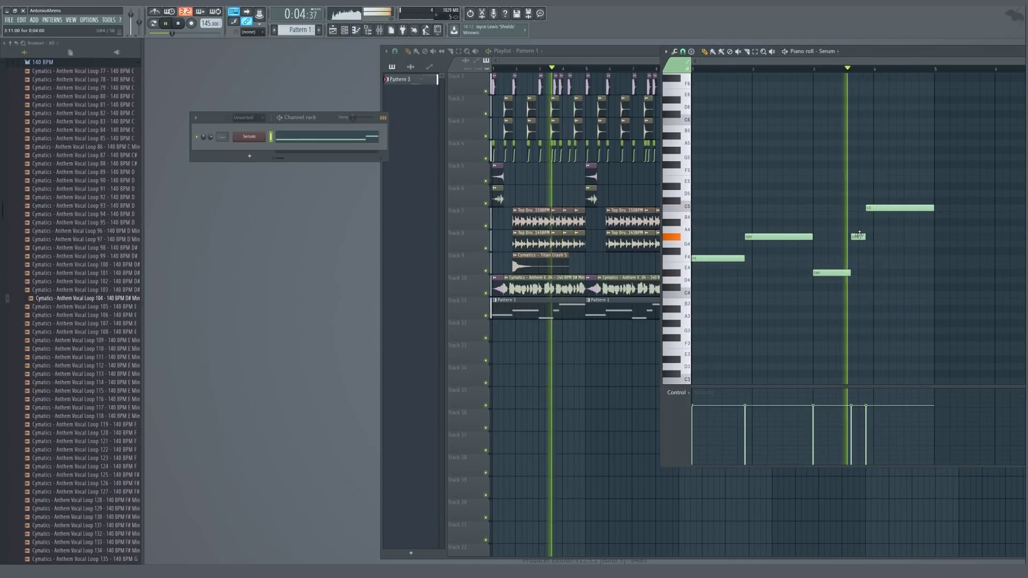
# Raise the four-step G#4 note in bar 3 to A#4 and play the progression
pyautogui.moveTo(859, 235); pyautogui.dragTo(859, 222)
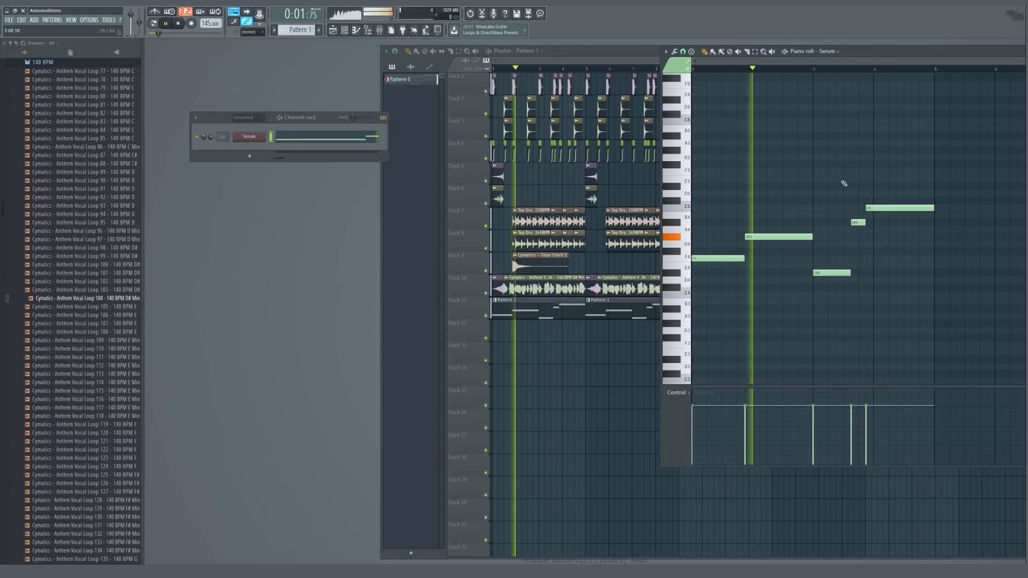
pyautogui.moveTo(758, 239); pyautogui.dragTo(758, 239)
pyautogui.press('space')
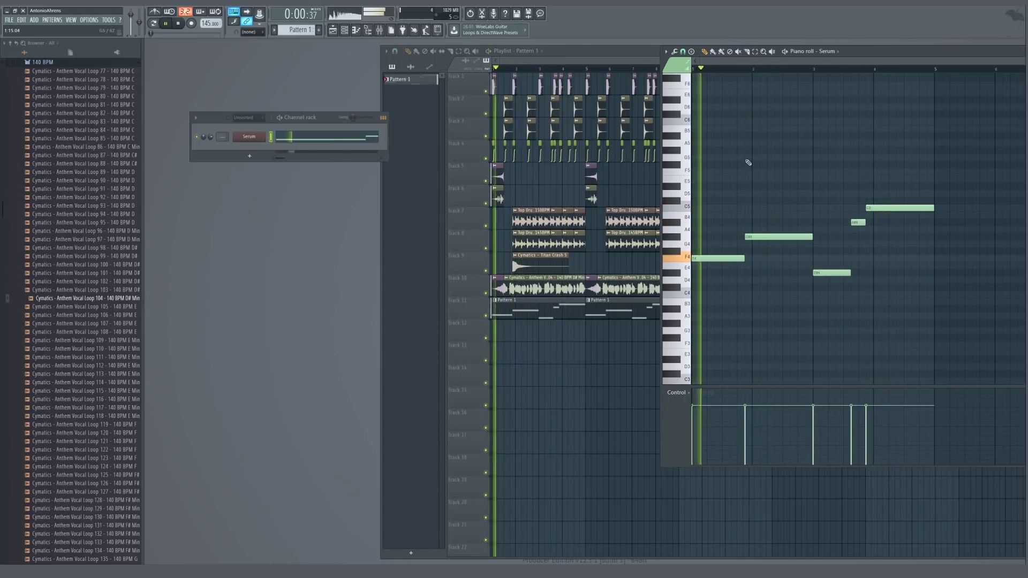
# Delete the F4 note at the start of bar 1
pyautogui.rightClick(712, 259)
pyautogui.press('space')
pyautogui.scroll(4, 925, 268)
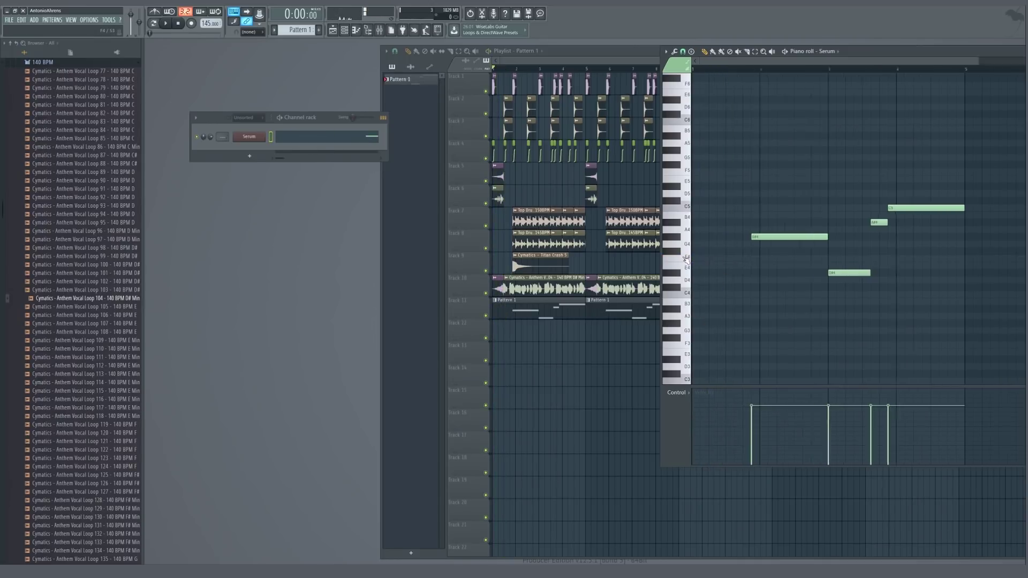
# Stack C5 and F5 above the G#4 note, try F4 beneath it, and play the chord repeatedly
pyautogui.scroll(-3, 1021, 272)
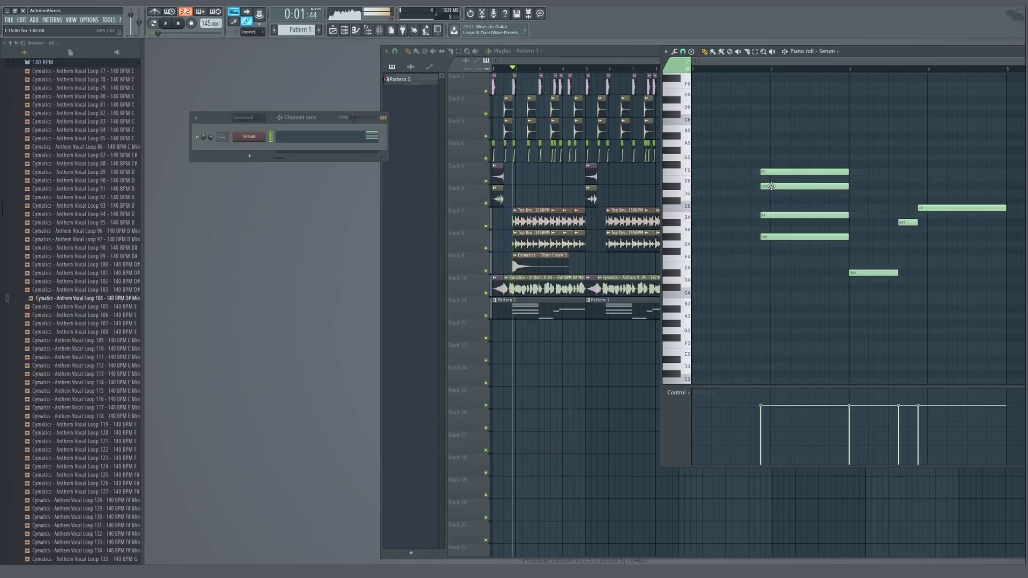
pyautogui.press('space')
pyautogui.moveTo(771, 187); pyautogui.dragTo(774, 257)
pyautogui.press('space')
pyautogui.press('space')
pyautogui.press('space')
pyautogui.press('space')
pyautogui.press('space')
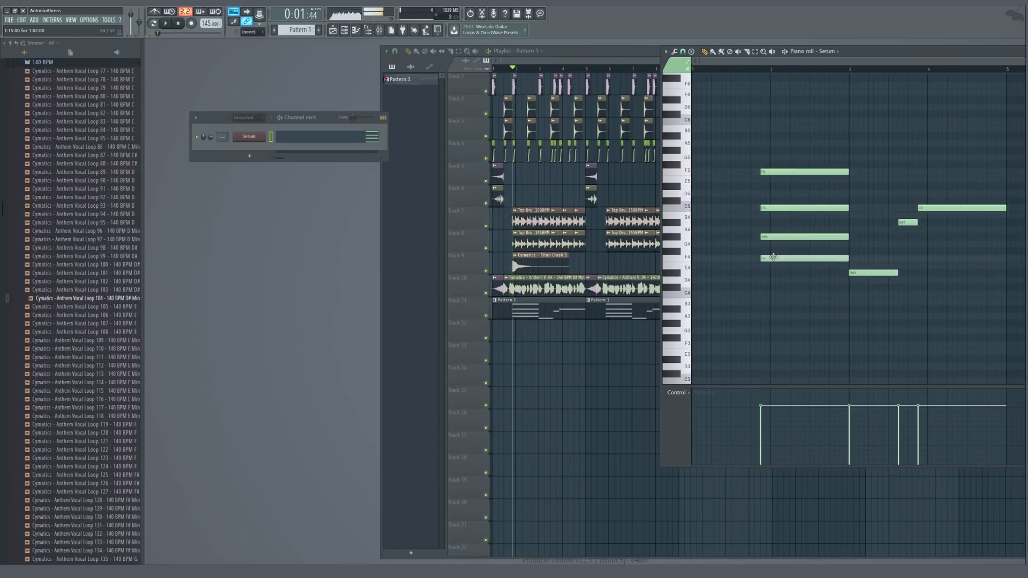
pyautogui.press('space')
# Remove F4 from the first chord, add D#5, and raise its F5 note to G5
pyautogui.rightClick(773, 257)
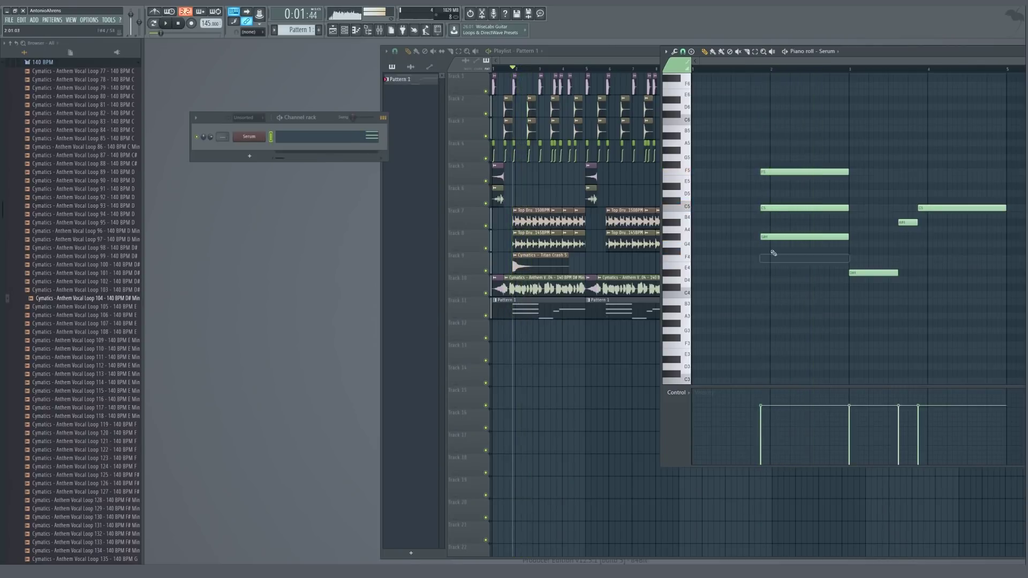
pyautogui.click(763, 187)
pyautogui.moveTo(774, 172)
pyautogui.mouseDown()
pyautogui.moveTo(774, 149)
pyautogui.moveTo(775, 159)
pyautogui.mouseUp()
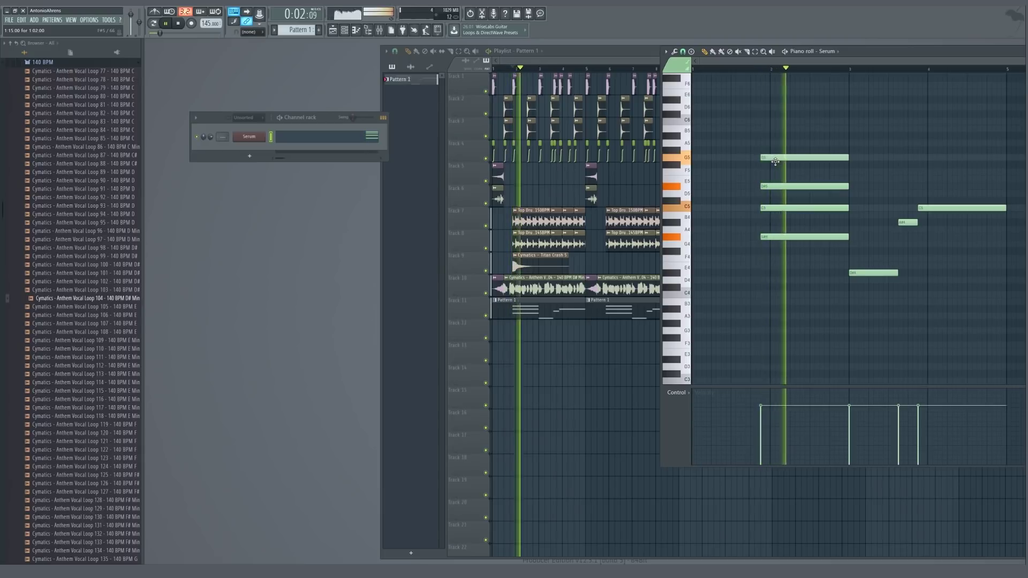
# Build a chord on the D#4 note at bar 3 with G4, C5 and D5, and play it against the vocal
pyautogui.scroll(-2, 827, 214)
pyautogui.scroll(3, 830, 232)
pyautogui.scroll(-2, 830, 252)
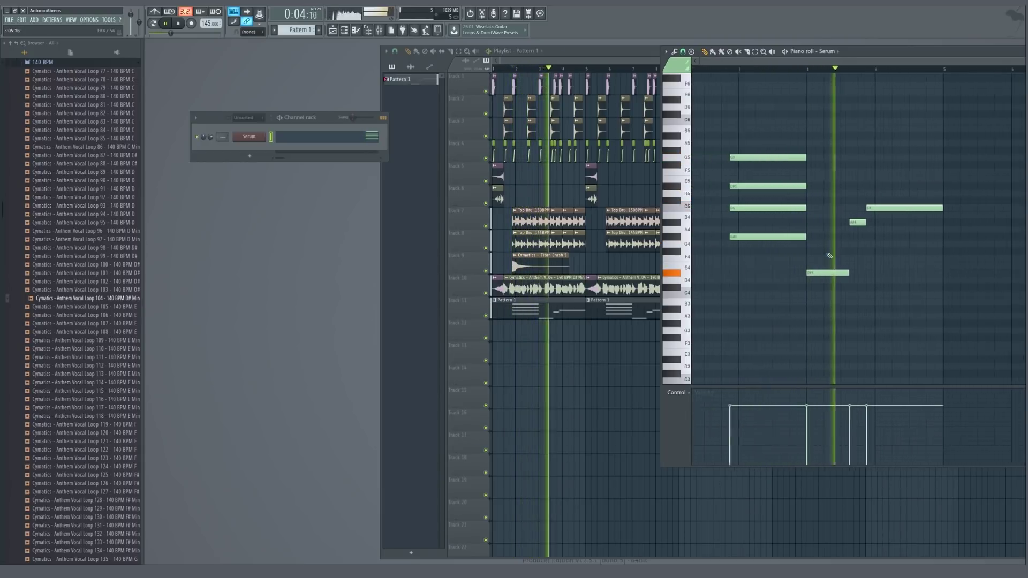
pyautogui.press('space')
pyautogui.scroll(-1, 825, 262)
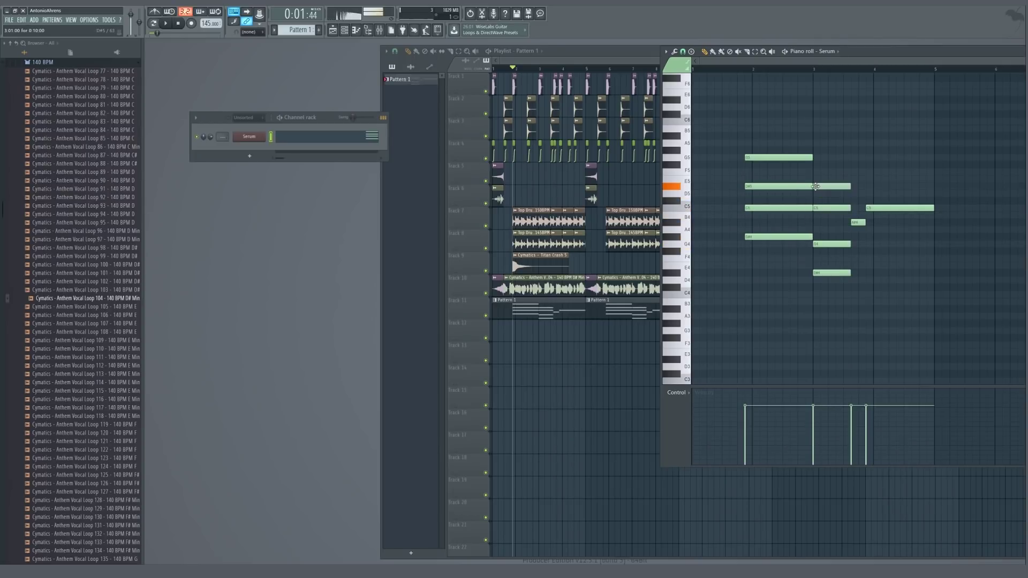
pyautogui.press('space')
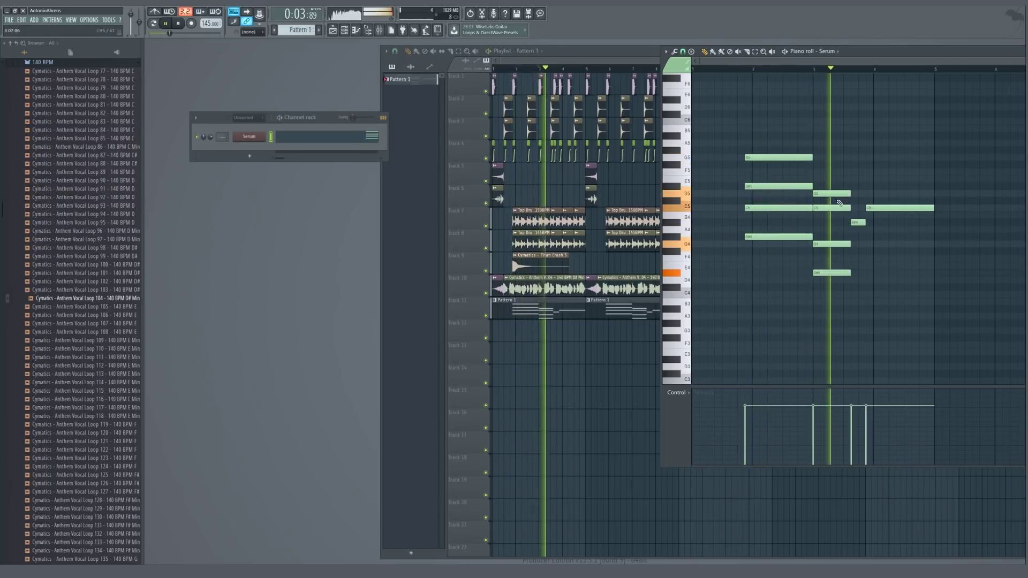
pyautogui.moveTo(823, 247)
pyautogui.mouseDown()
pyautogui.moveTo(825, 260)
pyautogui.moveTo(824, 245)
pyautogui.mouseUp()
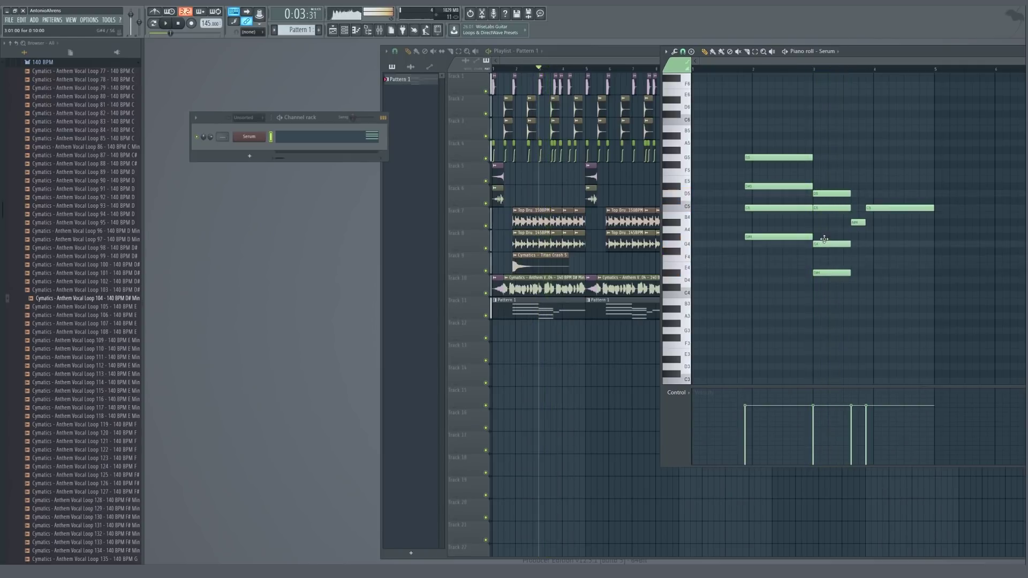
# Add A#4 to the chord at bar 3, delete its D5 note, and play the result
pyautogui.click(817, 224)
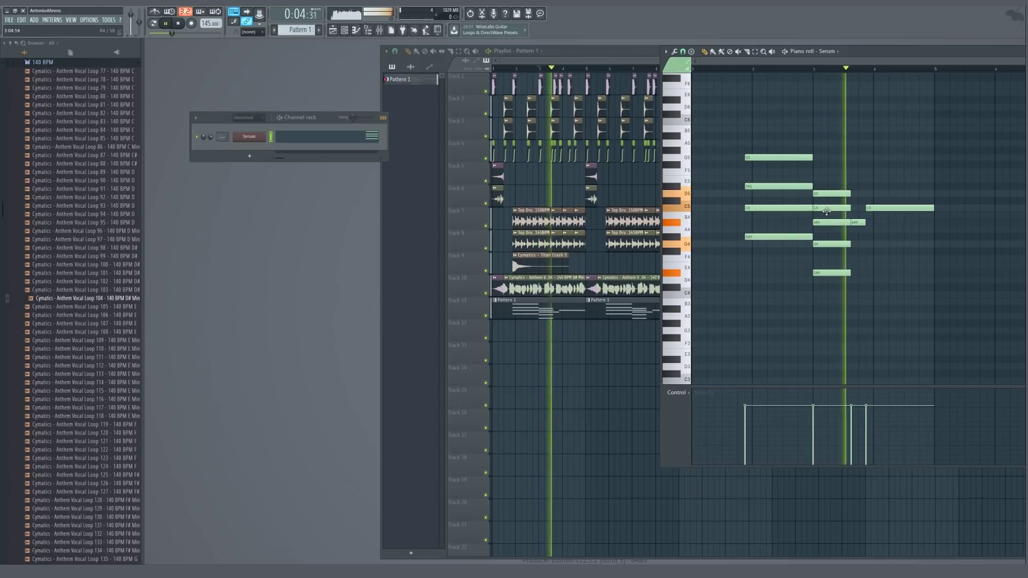
pyautogui.rightClick(826, 195)
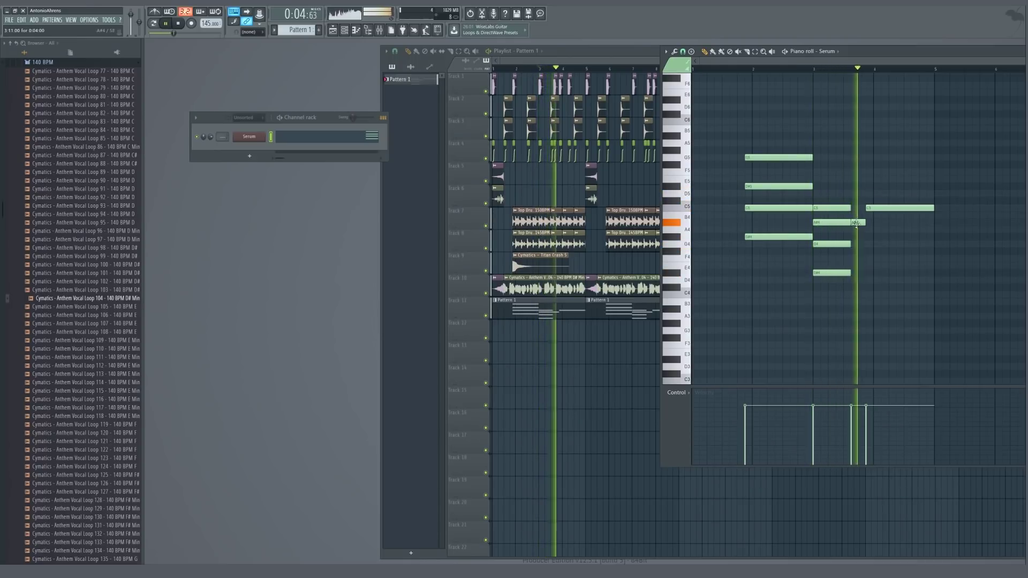
pyautogui.press('space')
# Stack D5, F5 and G5 on the short A#4 note and D#5, G5 and A#5 on the last C5 note, and play both chords
pyautogui.click(853, 196)
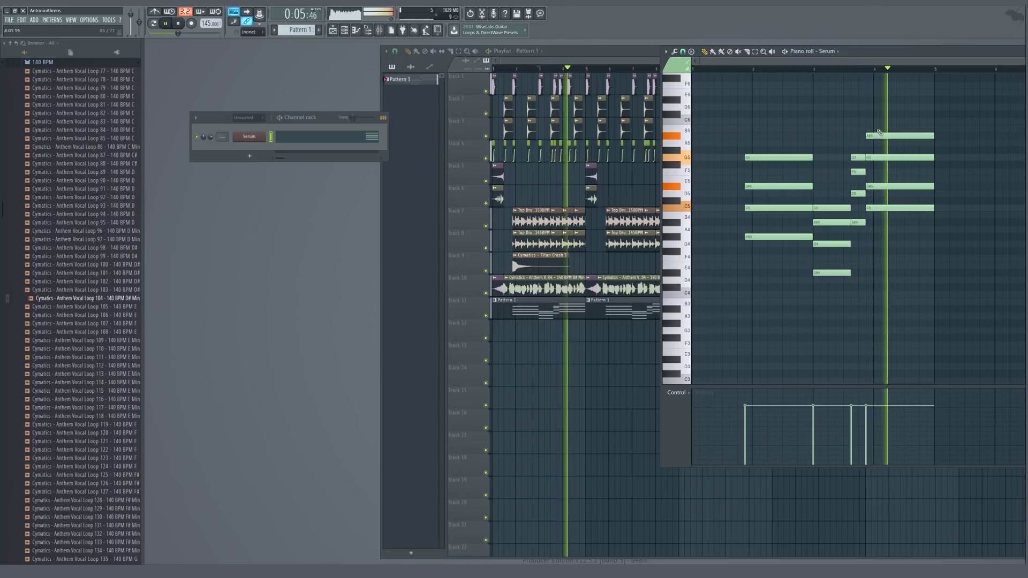
pyautogui.moveTo(858, 192); pyautogui.dragTo(858, 204)
pyautogui.press('space')
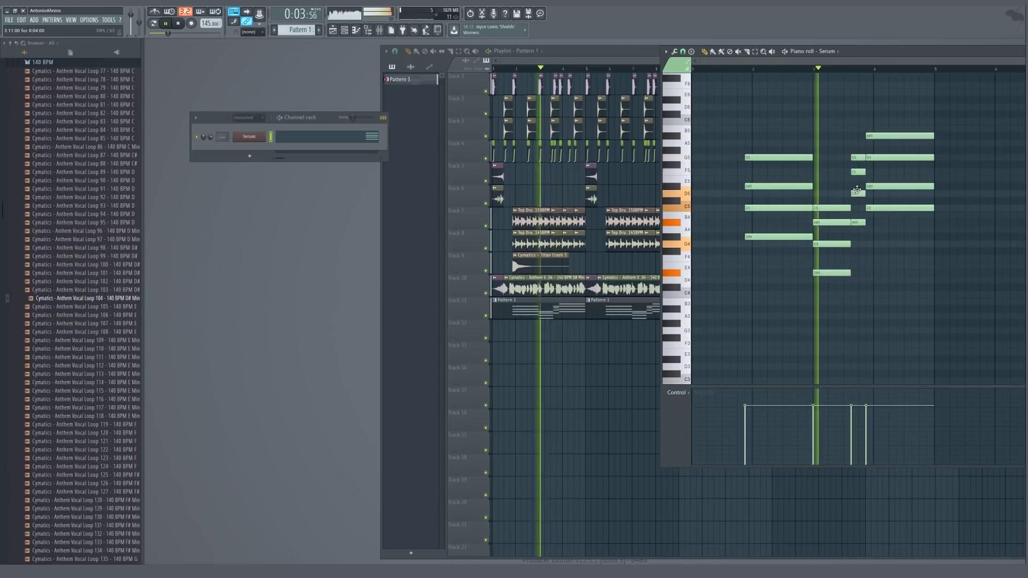
pyautogui.press('space')
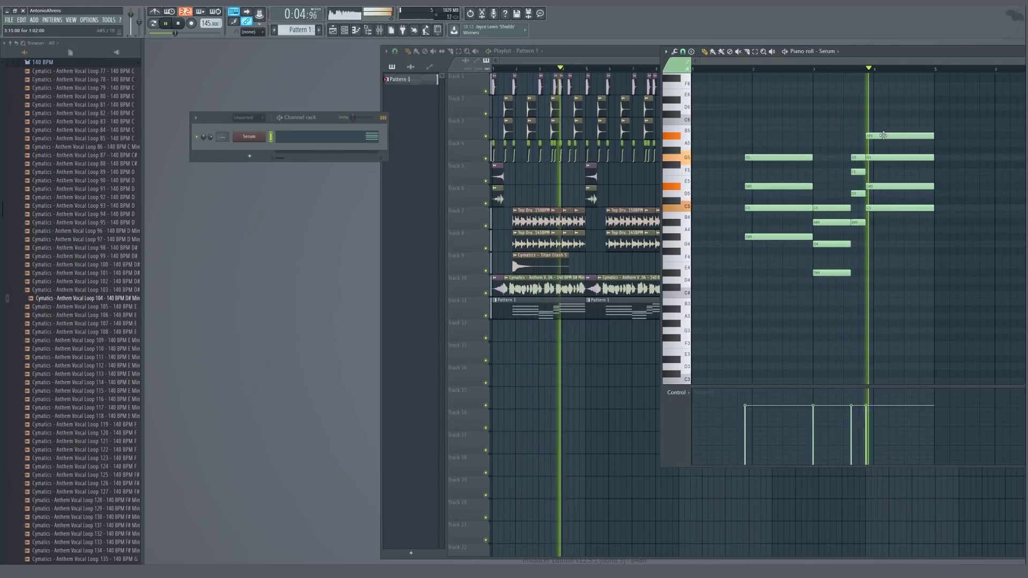
# Try moving the last chord's A#5 note down to G#4, play it, and return the note to A#5
pyautogui.moveTo(883, 146); pyautogui.dragTo(880, 240)
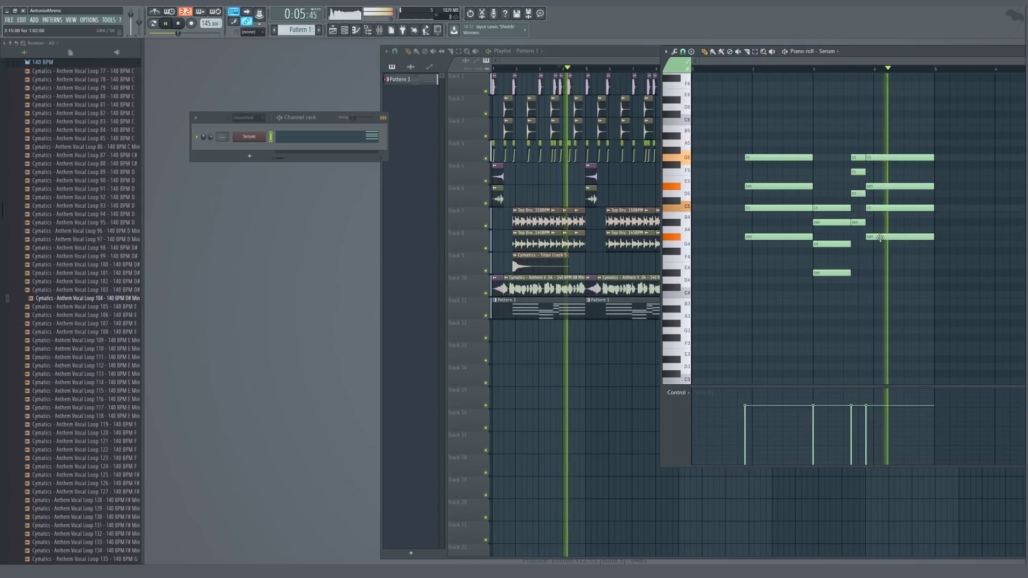
pyautogui.click(848, 70)
pyautogui.press('space')
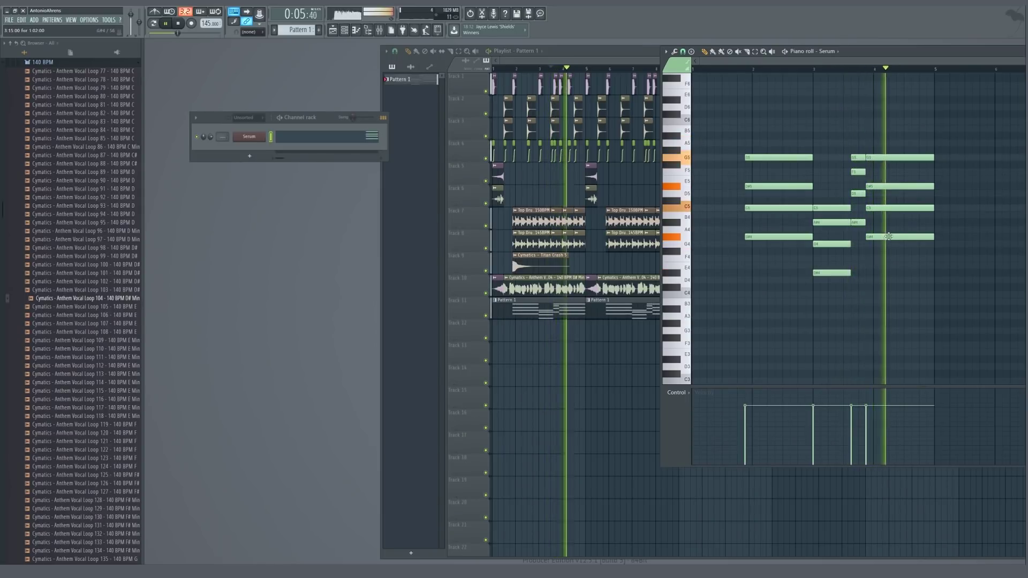
pyautogui.moveTo(889, 236); pyautogui.dragTo(884, 132)
# Raise the last chord's D#5 note to E5 and the bar 3 chord's C5 note to D5, and play the progression
pyautogui.moveTo(881, 187); pyautogui.dragTo(879, 174)
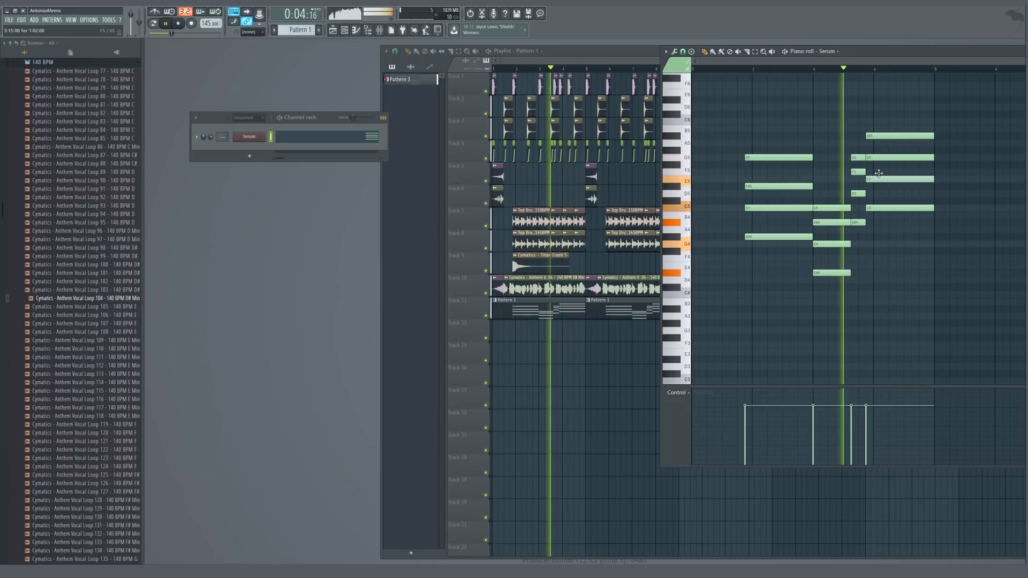
pyautogui.press('space')
pyautogui.click(753, 73)
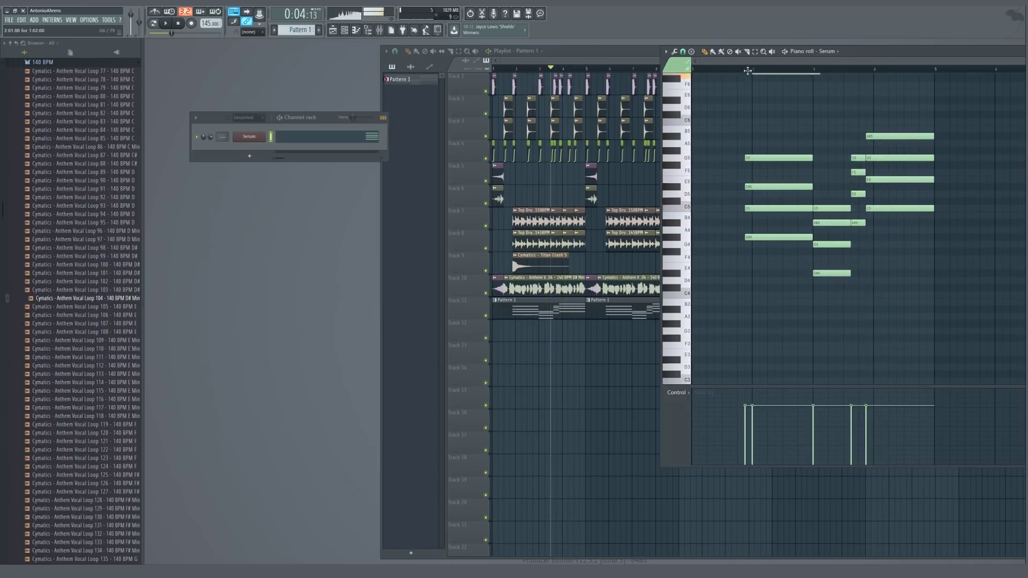
pyautogui.moveTo(768, 71); pyautogui.dragTo(761, 74)
pyautogui.press('space')
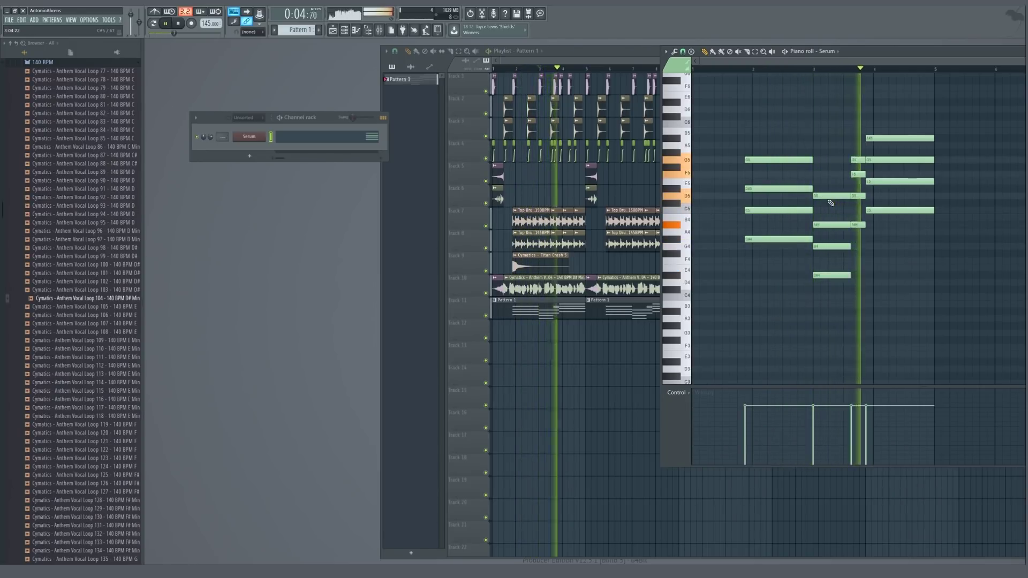
# Try F4 in place of G4 and C#5 in place of D5 in the bar 3 chord, restoring G4 and D5
pyautogui.click(743, 68)
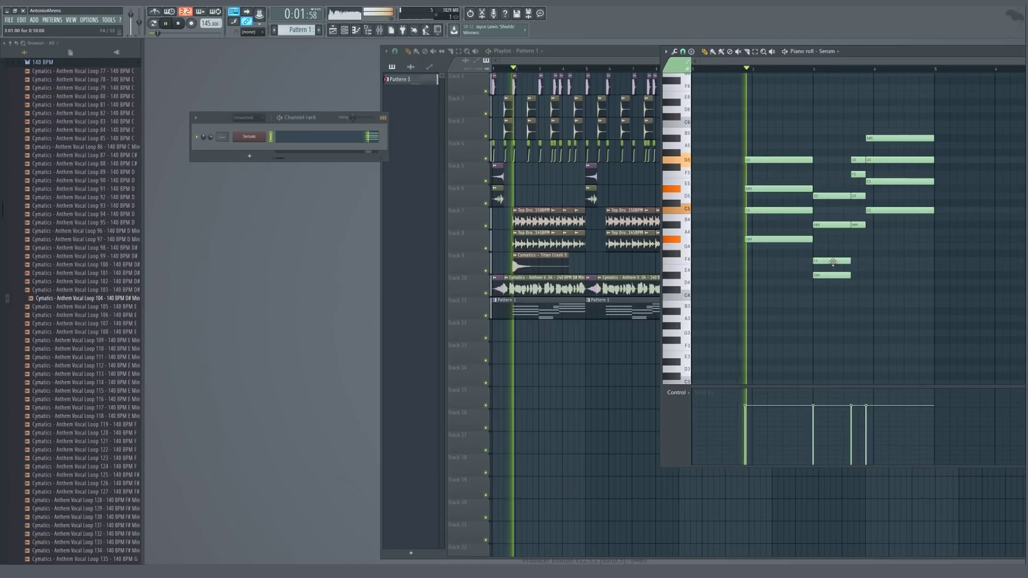
pyautogui.press('space')
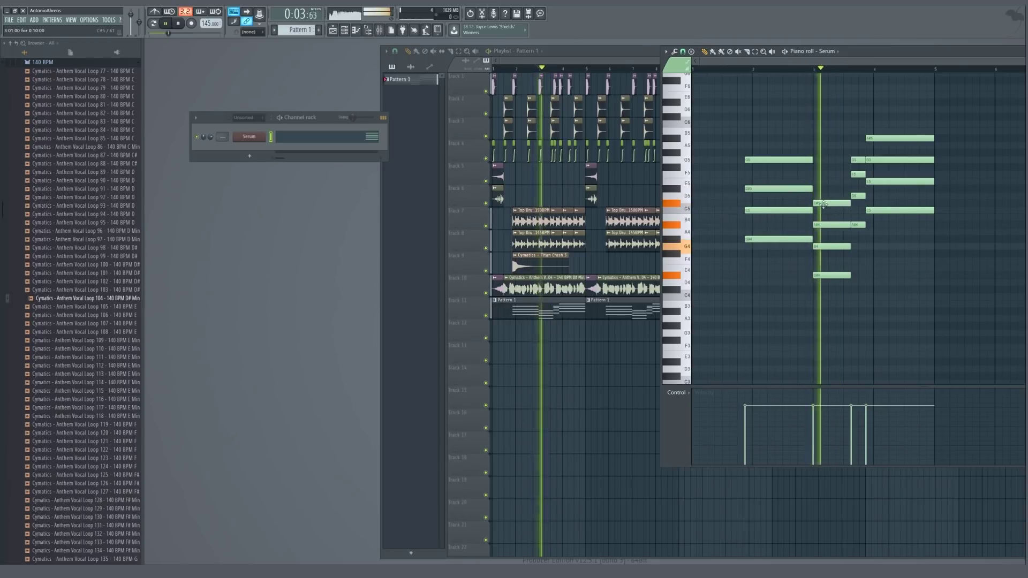
pyautogui.moveTo(824, 212); pyautogui.dragTo(820, 197)
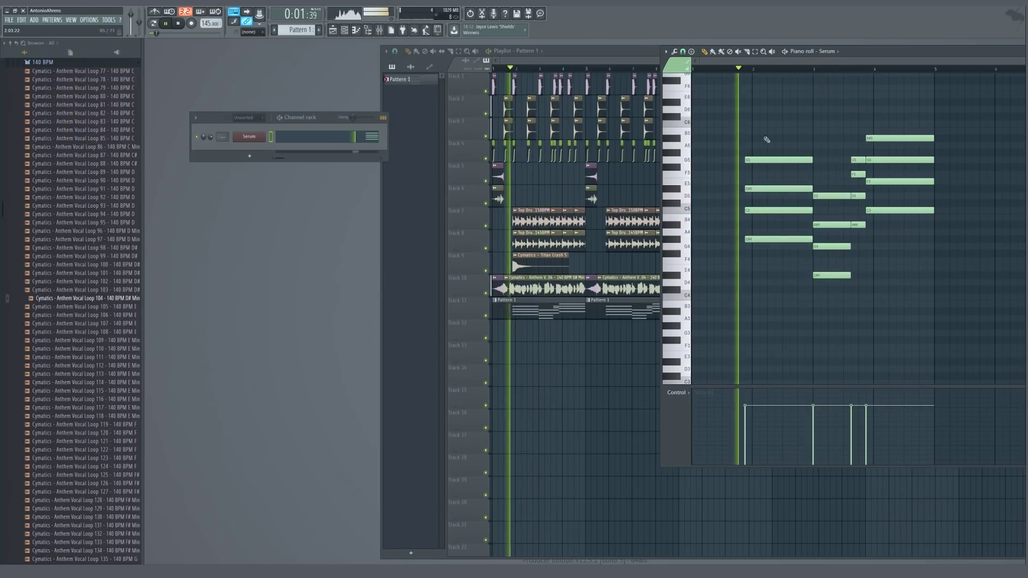
pyautogui.press('space')
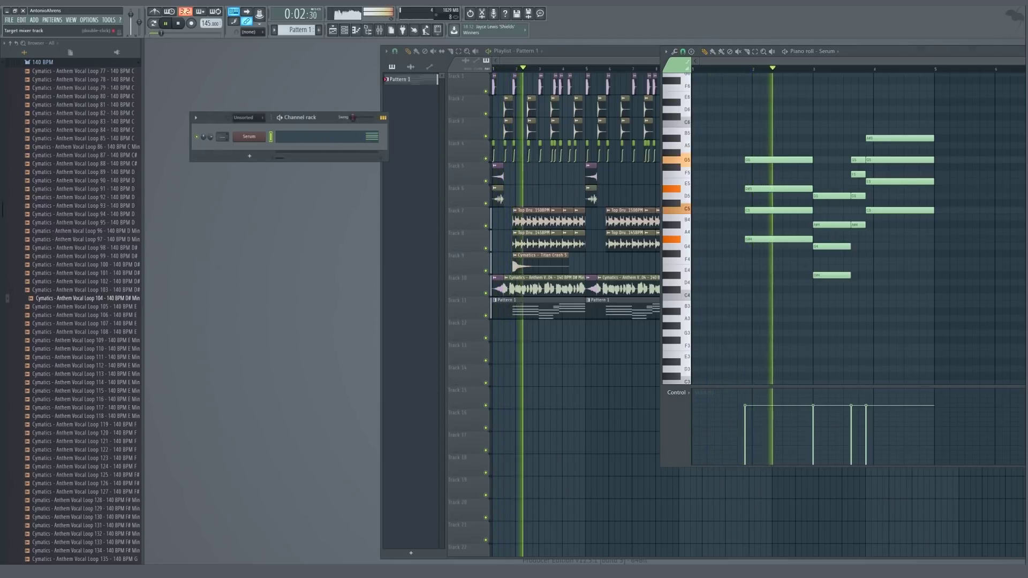
# Route the Serum channel to mixer track 7 and play the arrangement with the chords
pyautogui.press('F9')
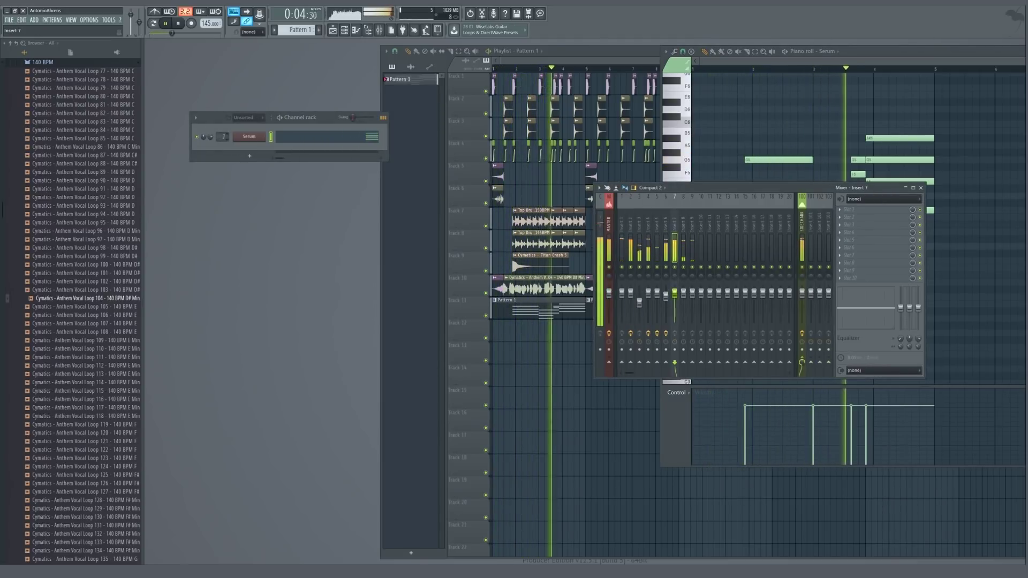
pyautogui.press('F9')
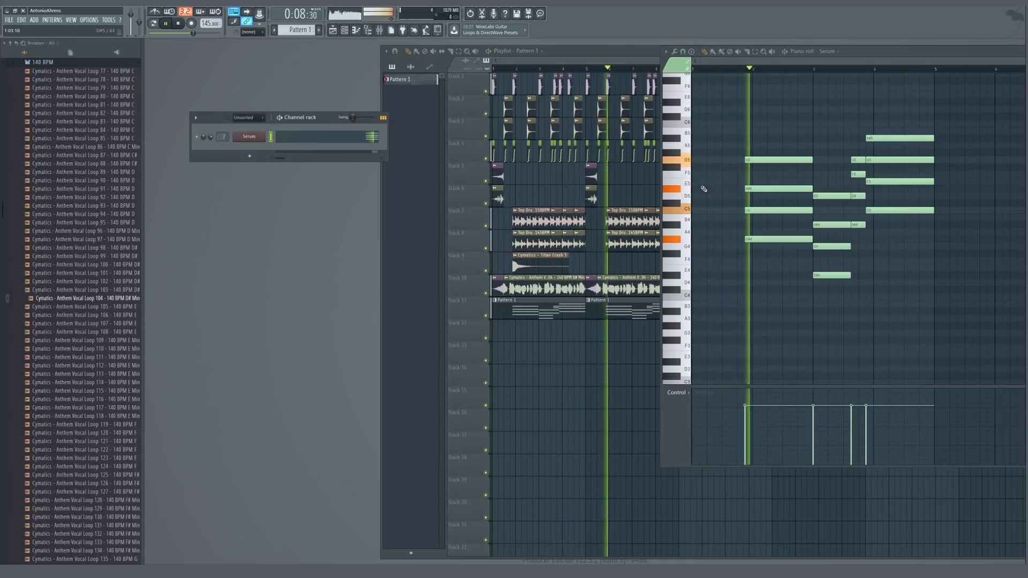
pyautogui.press('space')
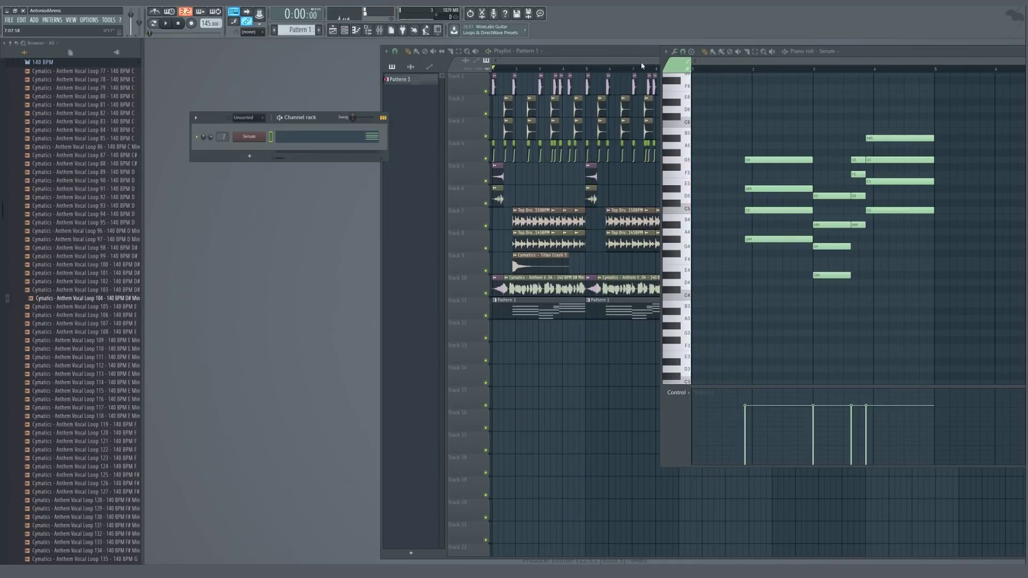
# Select the kick, snare and sidechain clips in bars 5 to 8, line them up with the start of bar 5, and play the arrangement
pyautogui.scroll(8, 620, 86)
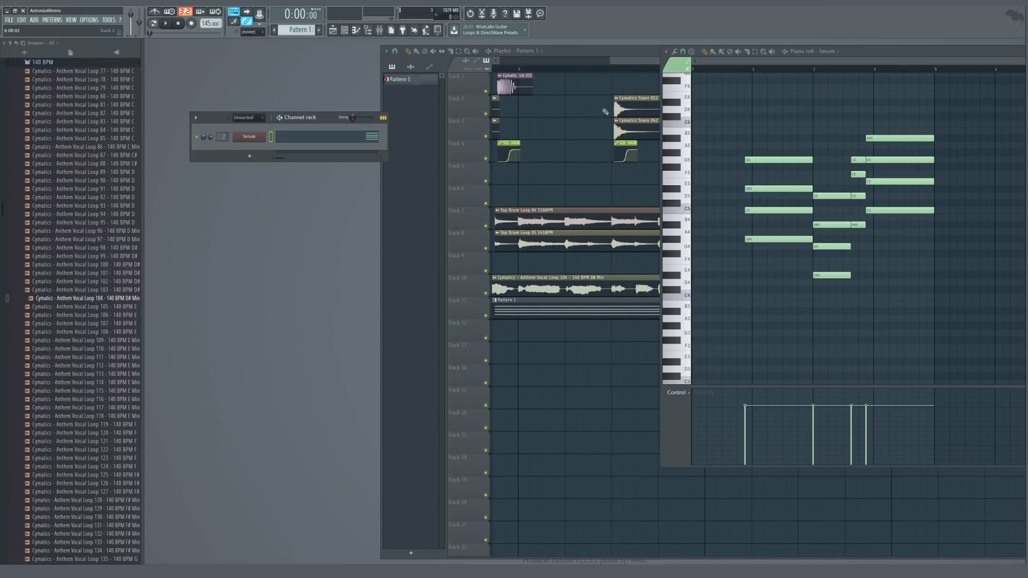
pyautogui.press('F7')
pyautogui.scroll(-6, 739, 122)
pyautogui.moveTo(843, 74); pyautogui.dragTo(658, 160)
pyautogui.scroll(1, 658, 89)
pyautogui.scroll(7, 658, 88)
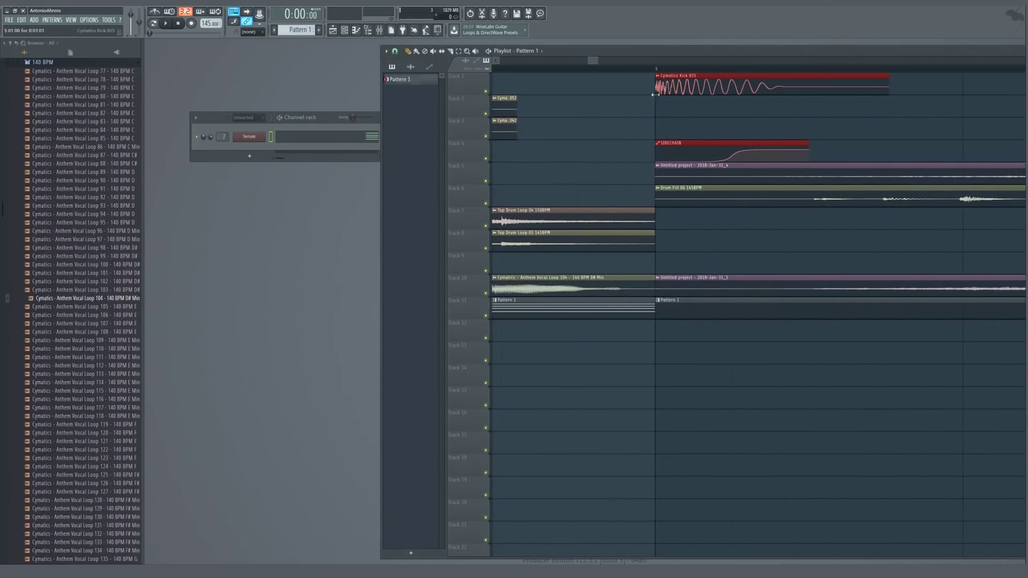
pyautogui.scroll(-7, 654, 95)
pyautogui.press('space')
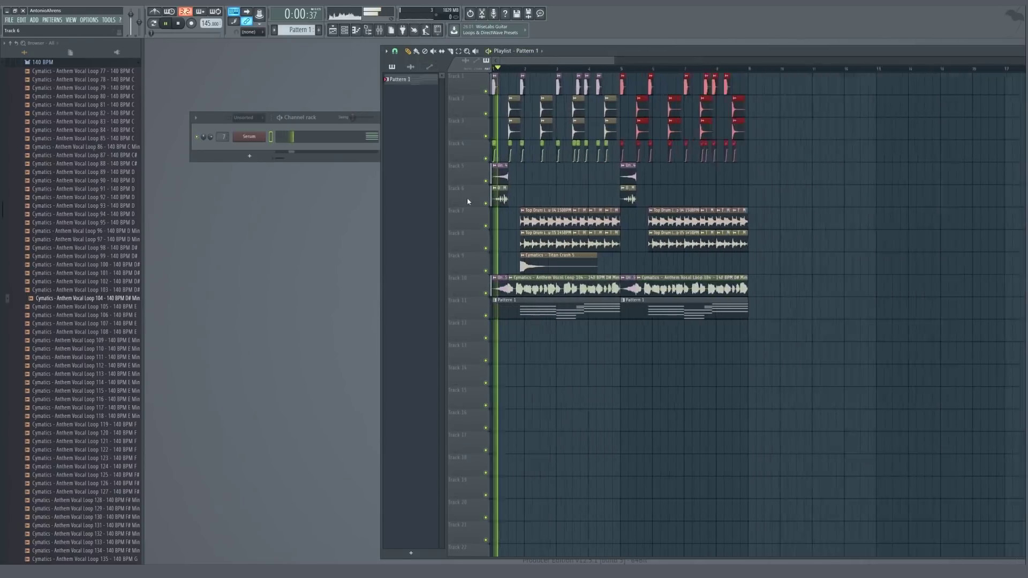
pyautogui.scroll(5, 482, 206)
pyautogui.scroll(-1, 578, 213)
pyautogui.hotkey('ctrl', 'd')
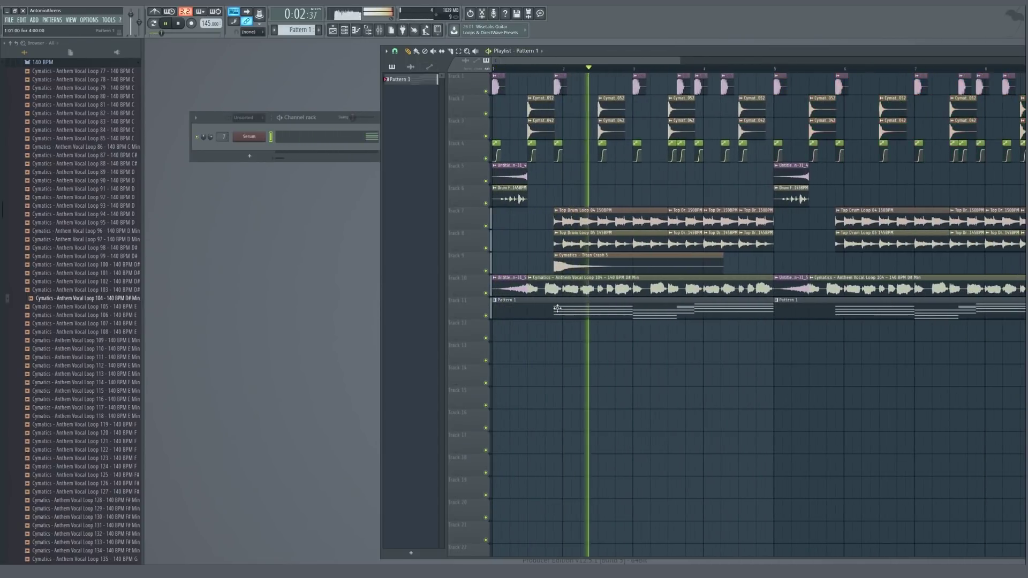
pyautogui.press('space')
# Reopen Serum's piano roll, add A#5 above the first chord and F5 above the bar 3 chord, and play them
pyautogui.rightClick(265, 132)
pyautogui.click(284, 140)
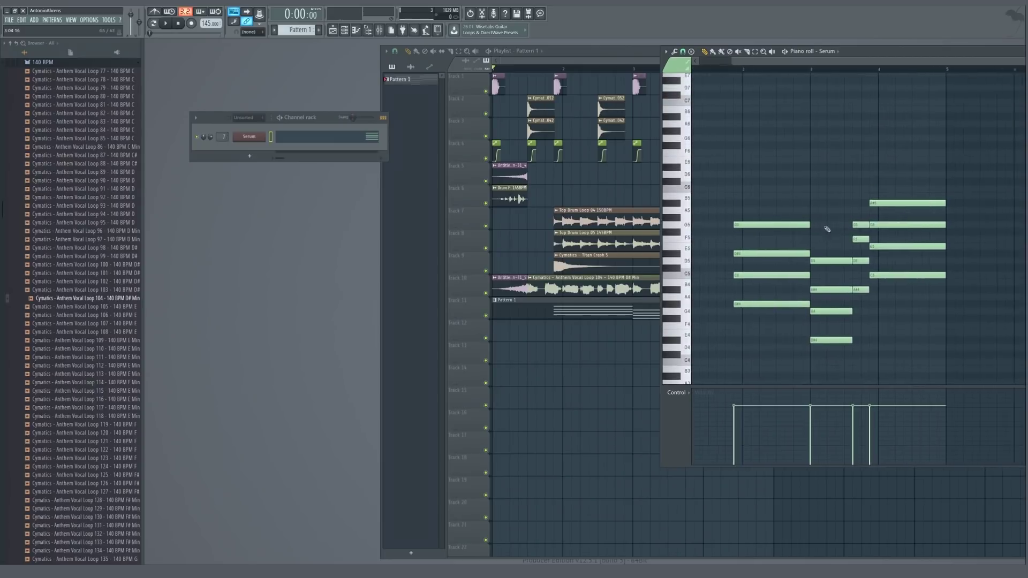
pyautogui.click(720, 188)
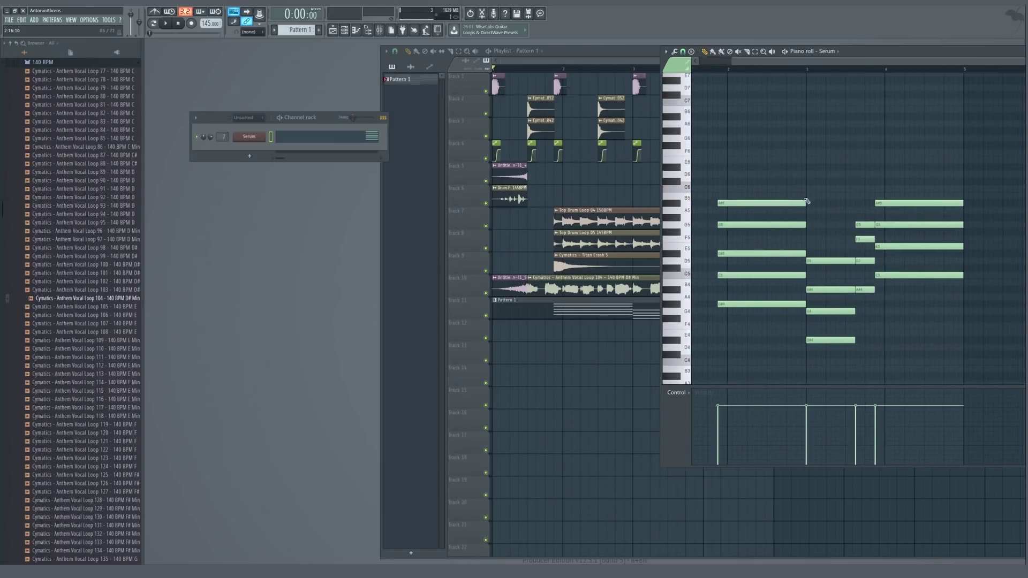
pyautogui.press('space')
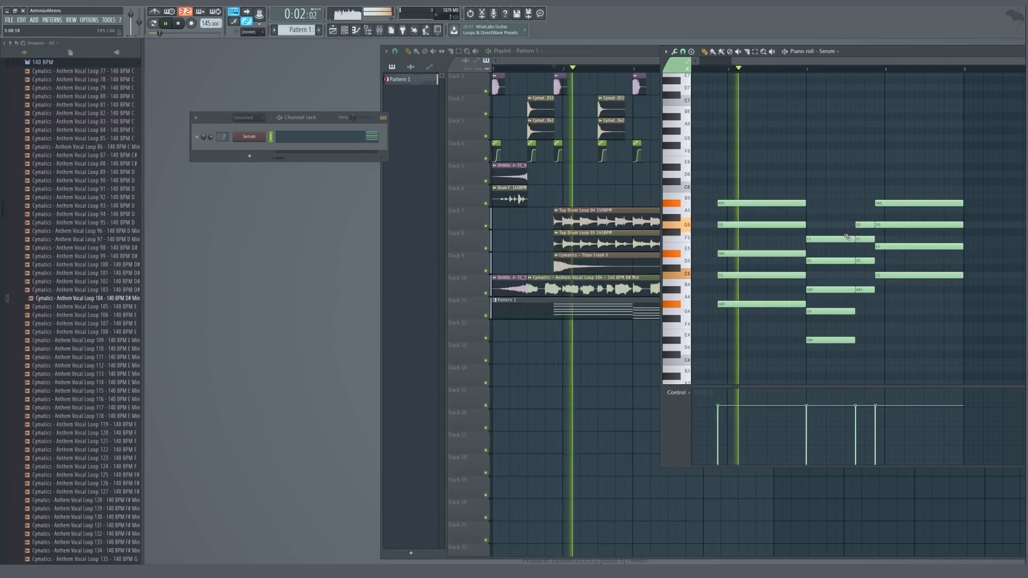
pyautogui.press('space')
# Add A5 above the short third chord and C6 above the last chord, and play the progression
pyautogui.click(857, 204)
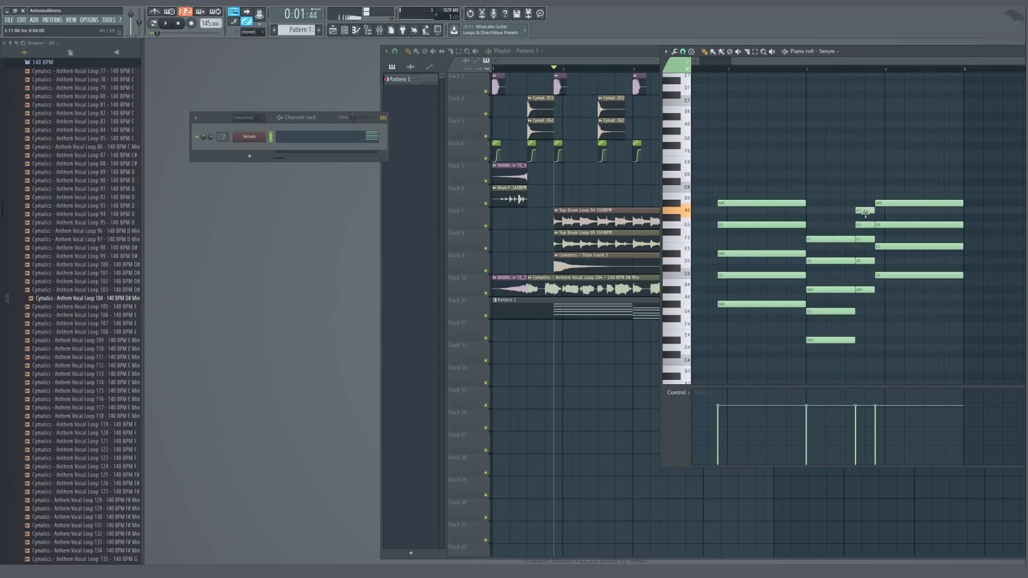
pyautogui.moveTo(892, 189); pyautogui.dragTo(963, 189)
pyautogui.press('space')
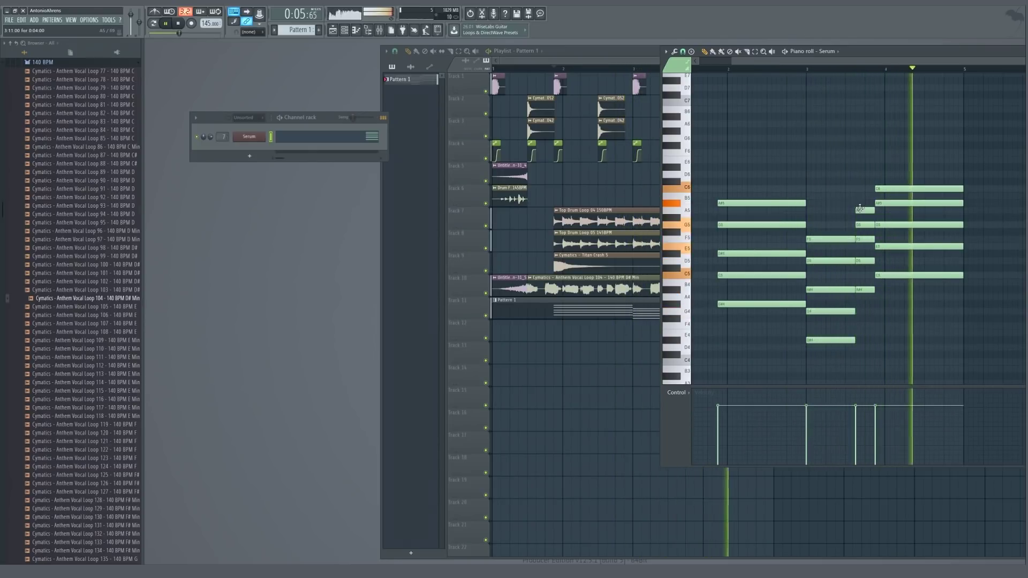
# Raise the third chord's A5 note to A#5, try D6 instead of C6 above the last chord, and delete that D6
pyautogui.moveTo(865, 211); pyautogui.dragTo(865, 203)
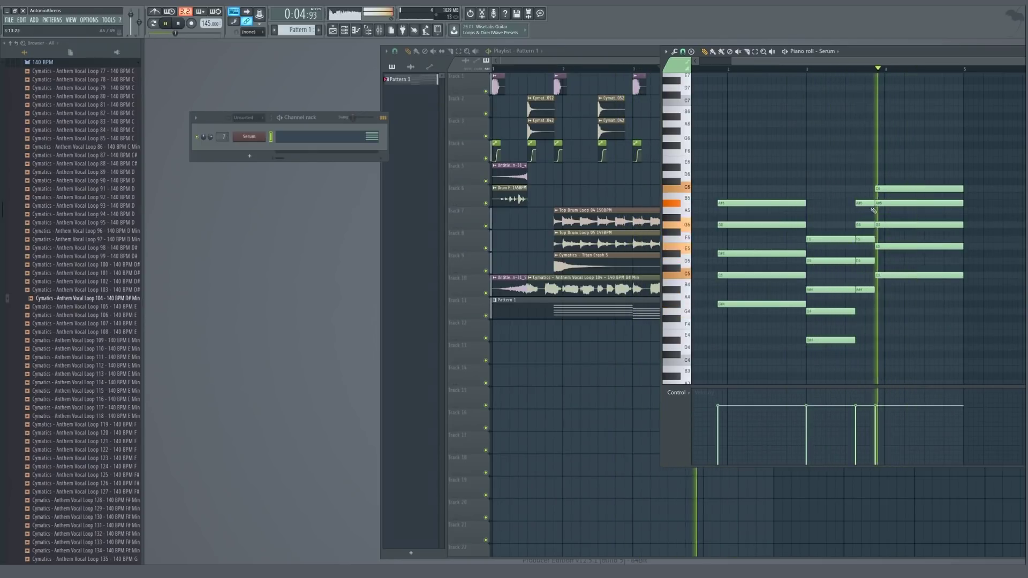
pyautogui.moveTo(865, 203)
pyautogui.mouseDown()
pyautogui.moveTo(867, 174)
pyautogui.moveTo(887, 175)
pyautogui.moveTo(869, 197)
pyautogui.mouseUp()
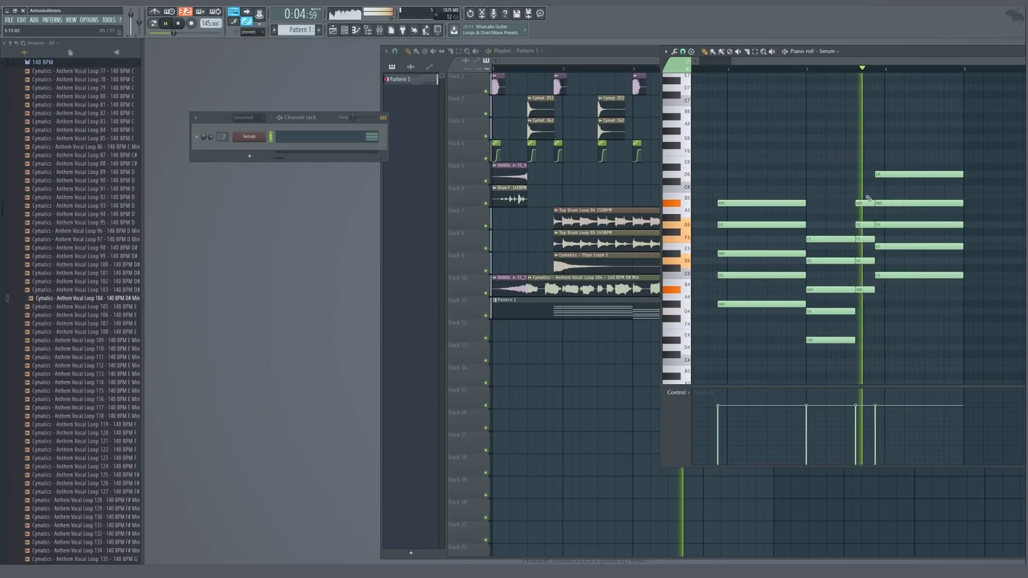
pyautogui.rightClick(885, 175)
# Try G#4 and A4 beneath the last chord while playing it, and delete the added note
pyautogui.press('space')
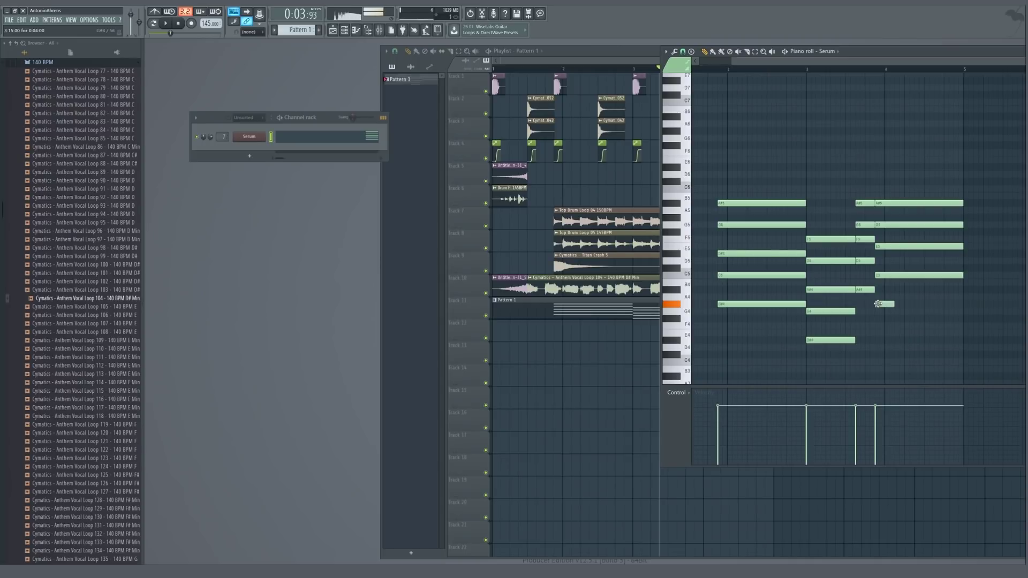
pyautogui.press('space')
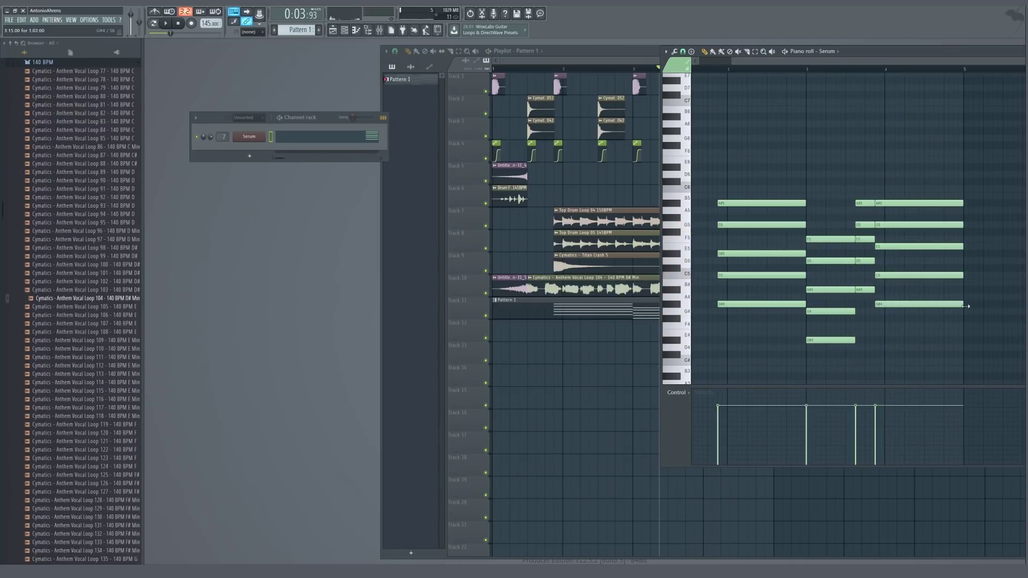
pyautogui.press('space')
pyautogui.moveTo(952, 305)
pyautogui.mouseDown()
pyautogui.moveTo(939, 289)
pyautogui.moveTo(944, 297)
pyautogui.mouseUp()
pyautogui.press('space')
pyautogui.press('space')
pyautogui.rightClick(888, 298)
pyautogui.press('space')
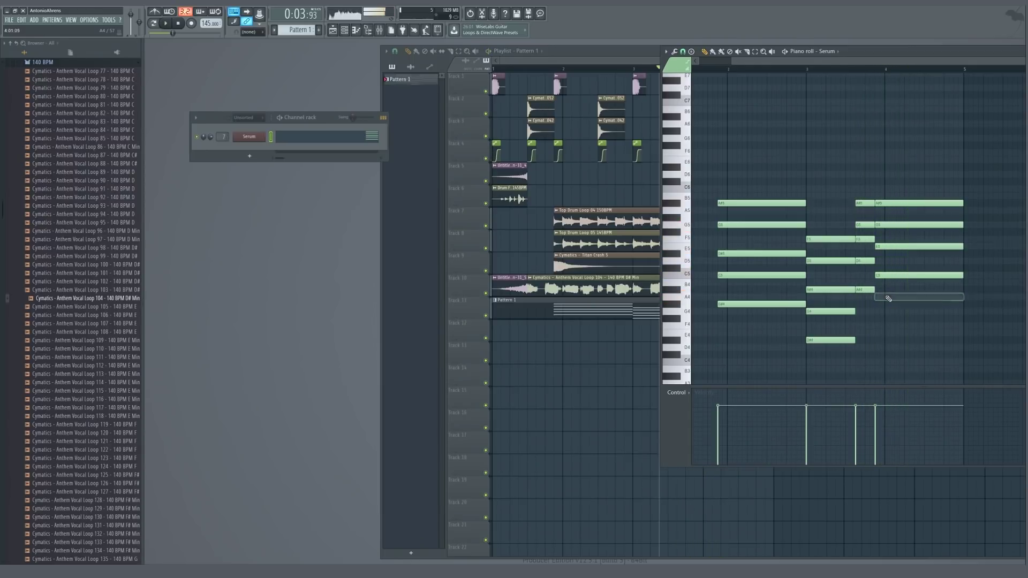
pyautogui.press('space')
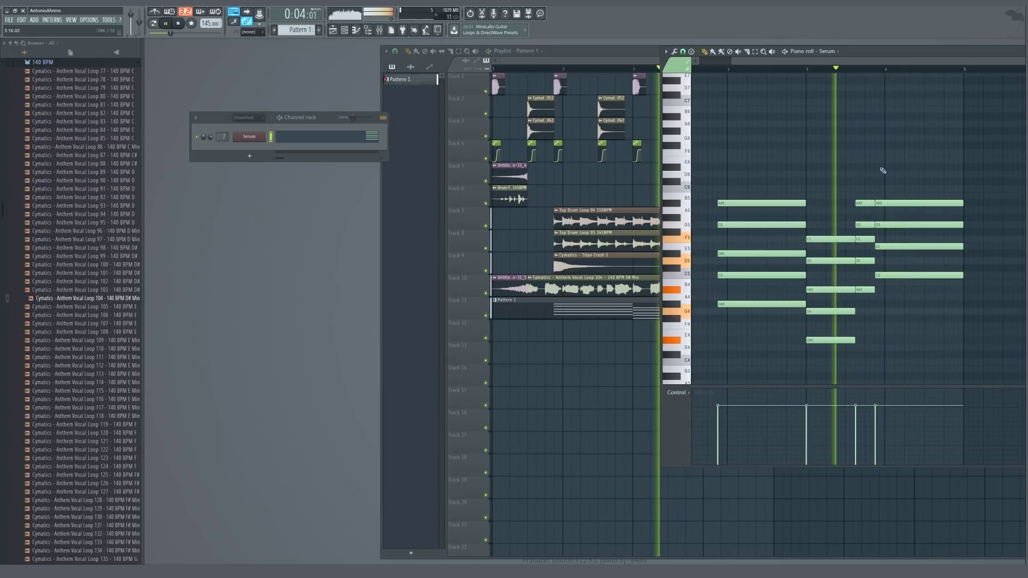
# Replace the third chord's A#5 and G5 notes with A5 and play the progression from the first chord
pyautogui.rightClick(865, 203)
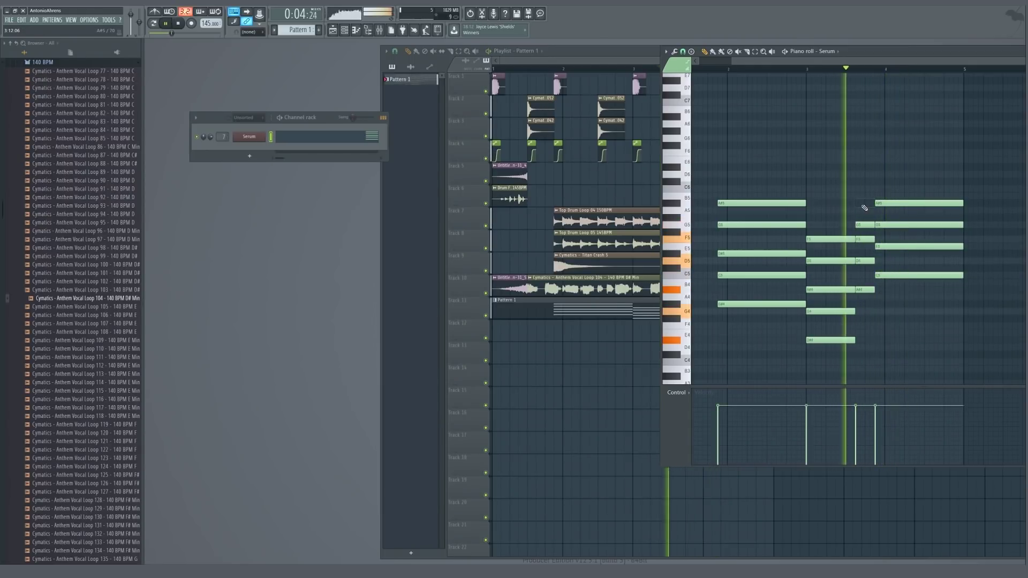
pyautogui.click(864, 211)
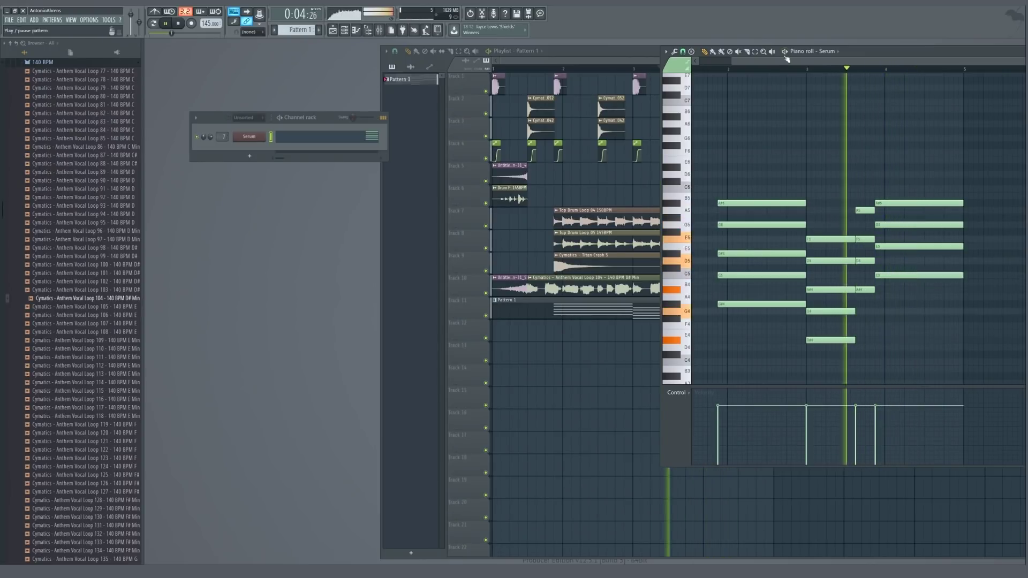
pyautogui.click(718, 69)
pyautogui.scroll(-1, 762, 194)
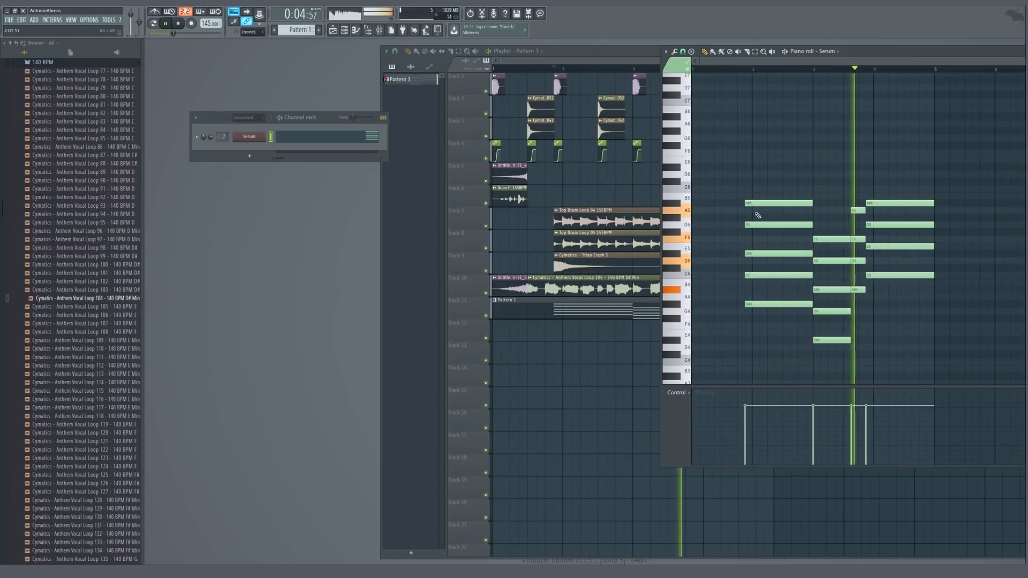
pyautogui.press('space')
# Close the piano roll and open the Serum instrument's window
pyautogui.press('Escape')
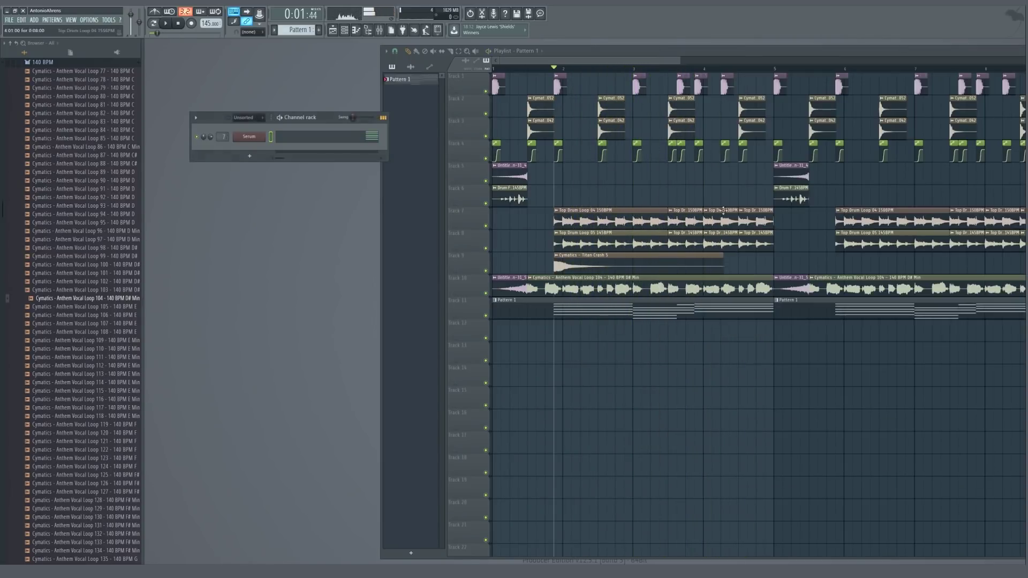
pyautogui.rightClick(259, 139)
pyautogui.click(256, 138)
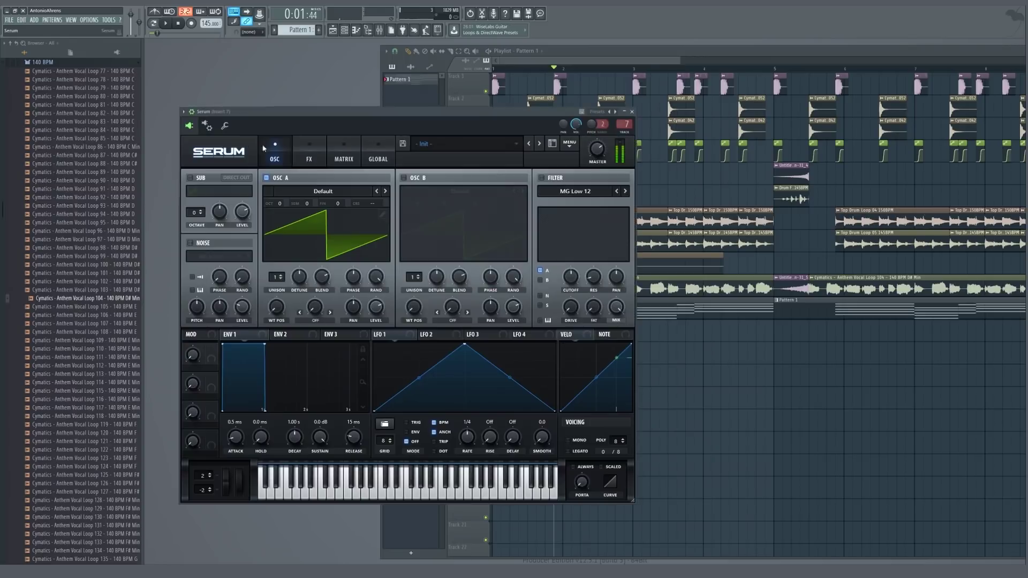
# Set oscillator A in Serum to 13 unison voices with a unison detune of 0.18 during playback
pyautogui.moveTo(289, 280)
pyautogui.mouseDown()
pyautogui.moveTo(288, 247)
pyautogui.moveTo(300, 273)
pyautogui.mouseUp()
pyautogui.press('Escape')
pyautogui.press('space')
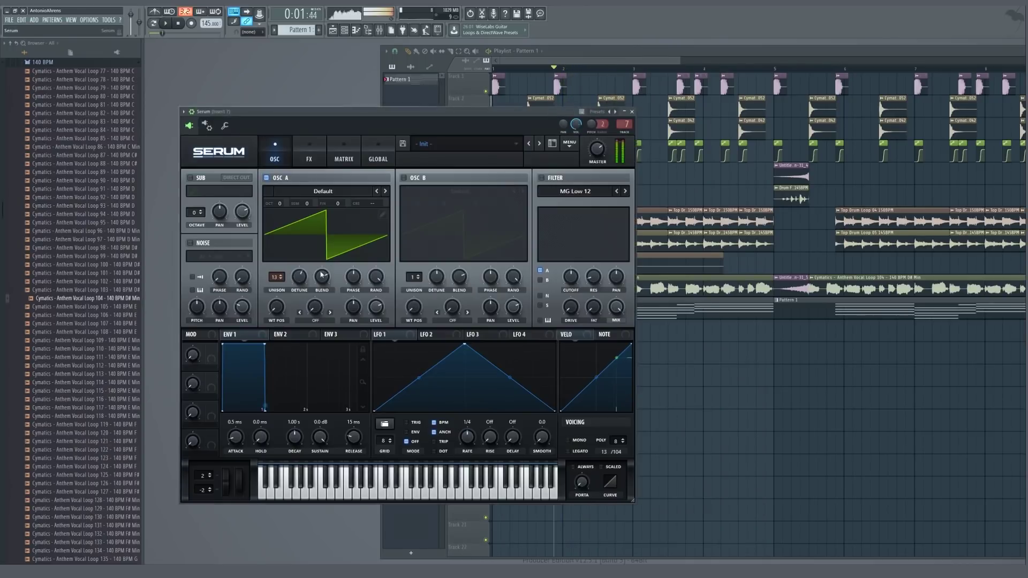
pyautogui.moveTo(300, 279); pyautogui.dragTo(292, 298)
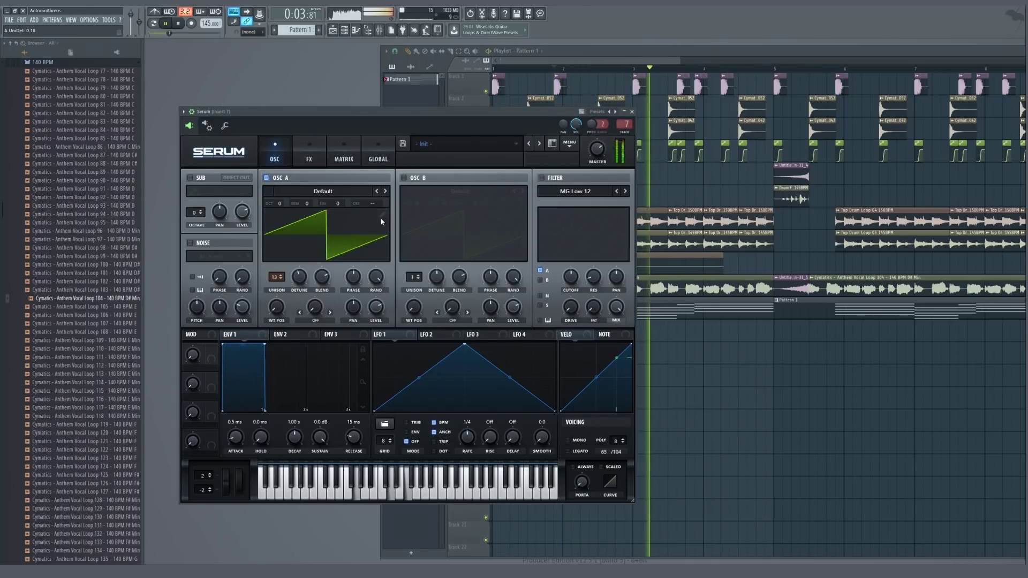
# Enable oscillator B one octave up, give it 11 unison voices with reduced detune, and lower its level
pyautogui.click(404, 178)
pyautogui.moveTo(417, 204); pyautogui.dragTo(421, 197)
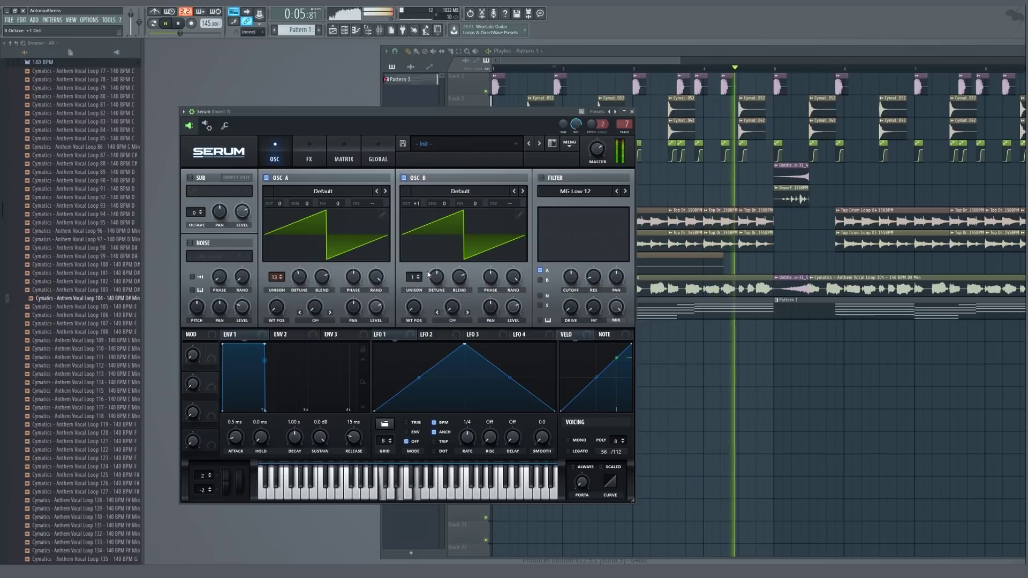
pyautogui.moveTo(416, 277); pyautogui.dragTo(443, 277)
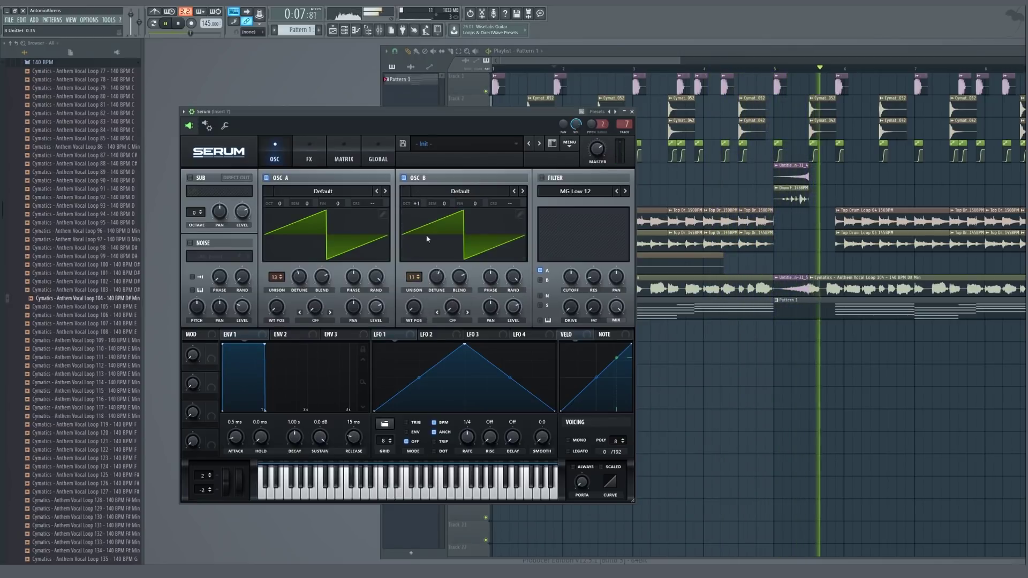
pyautogui.moveTo(514, 307); pyautogui.dragTo(512, 332)
pyautogui.press('Escape')
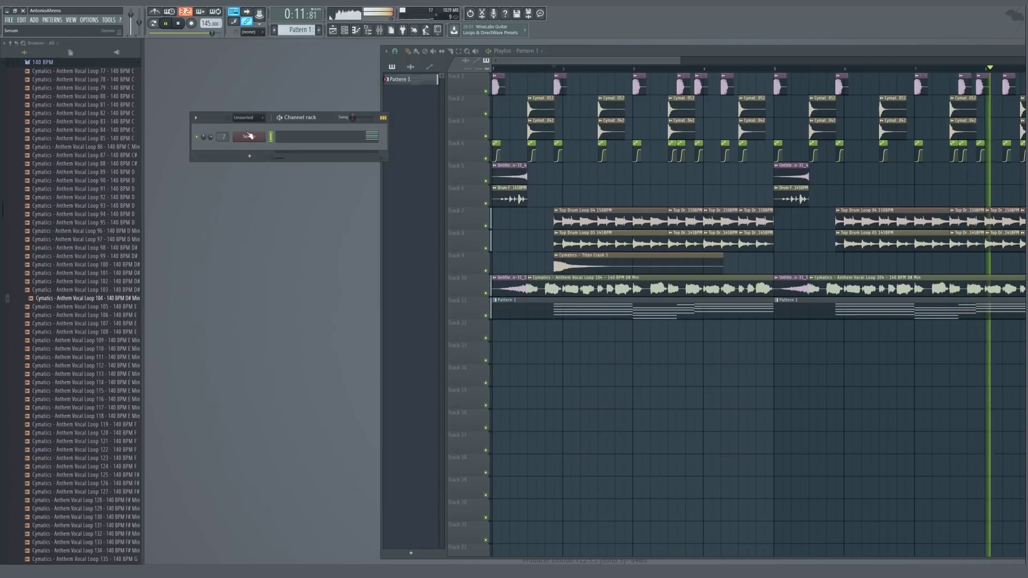
# Load Fruity Parametric EQ 2 in the first effect slot of mixer Insert 7
pyautogui.press('space')
pyautogui.press('F9')
pyautogui.press('space')
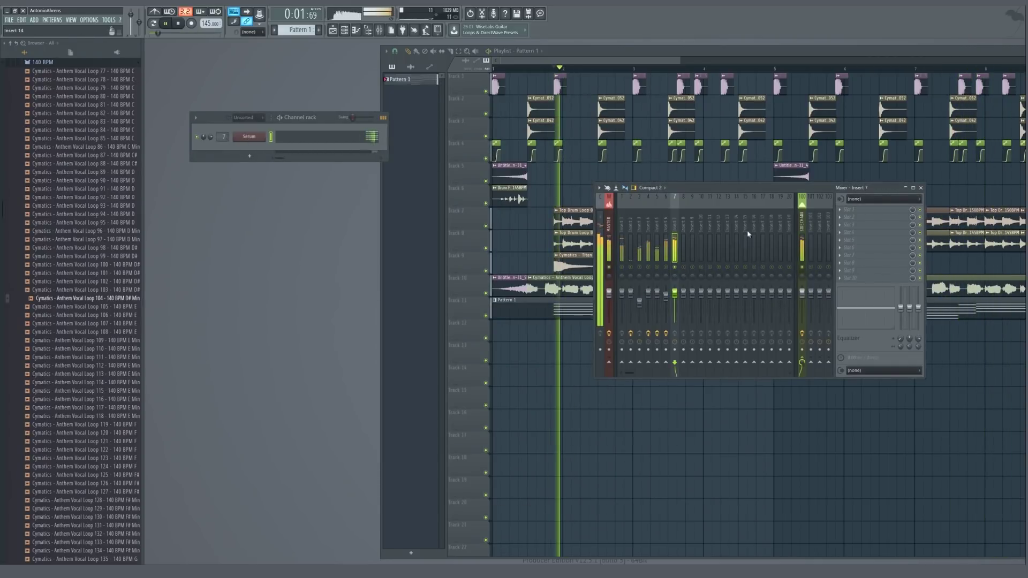
pyautogui.click(868, 210)
pyautogui.click(734, 342)
pyautogui.press('space')
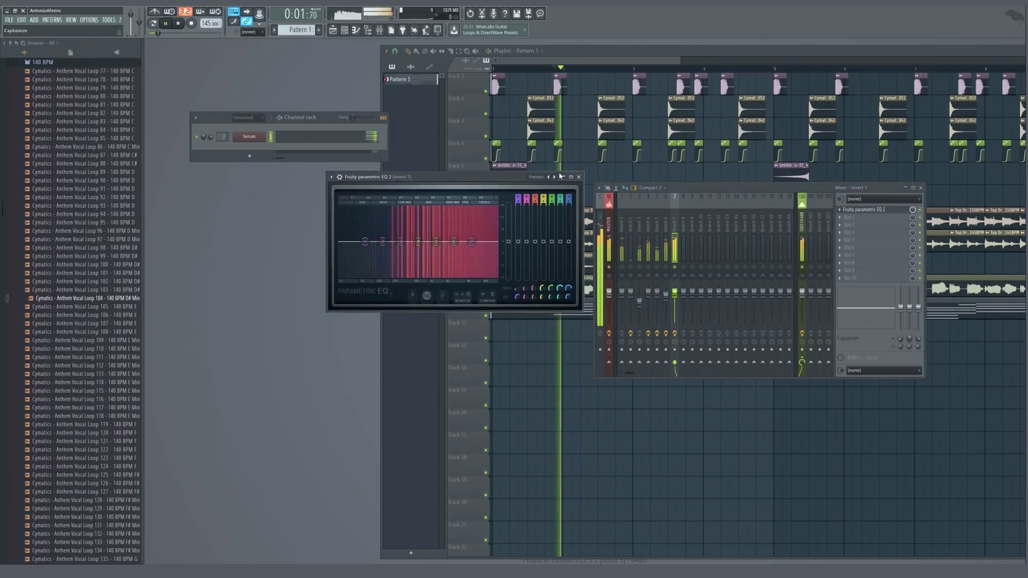
# Apply the 20Hz + 18kHz cut preset to the EQ and raise the low-cut band to about 267 Hz
pyautogui.click(554, 177)
pyautogui.press('space')
pyautogui.press('space')
pyautogui.moveTo(346, 243); pyautogui.dragTo(398, 242)
pyautogui.press('space')
pyautogui.press('space')
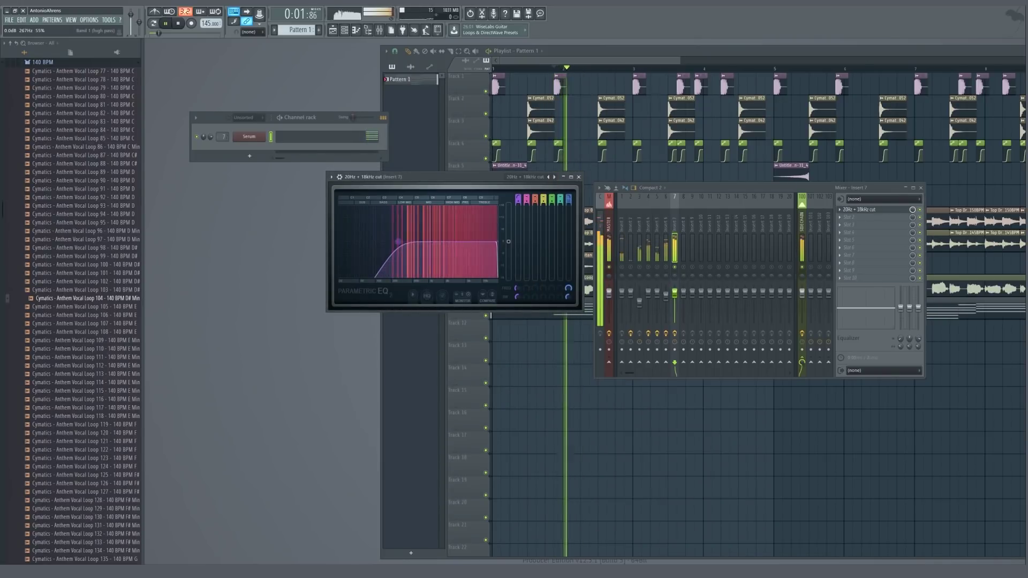
pyautogui.click(898, 210)
pyautogui.press('space')
# Load OTT in the second effect slot of Insert 7, set its depth to 40 % and increase its time
pyautogui.click(868, 217)
pyautogui.click(789, 119)
pyautogui.press('space')
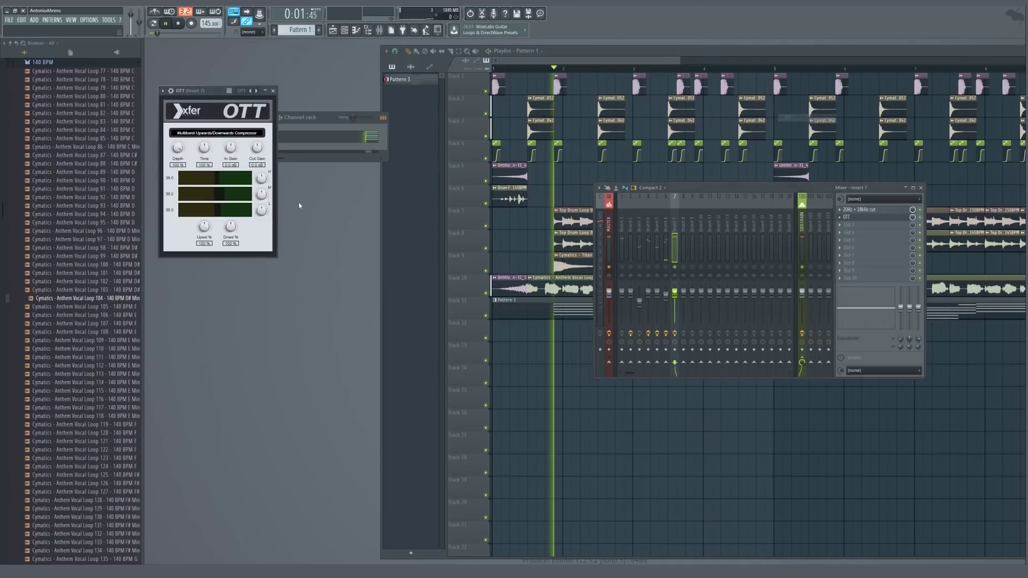
pyautogui.press('space')
pyautogui.press('space')
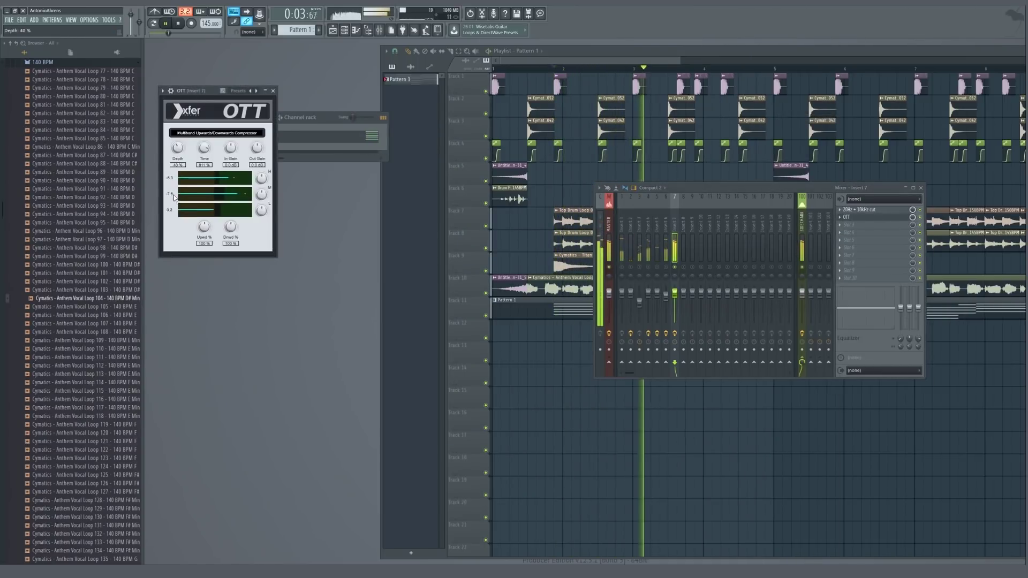
pyautogui.click(871, 217)
pyautogui.press('space')
# Add Fruity WaveShaper in the third effect slot and bend its curve's midpoint upward
pyautogui.click(860, 228)
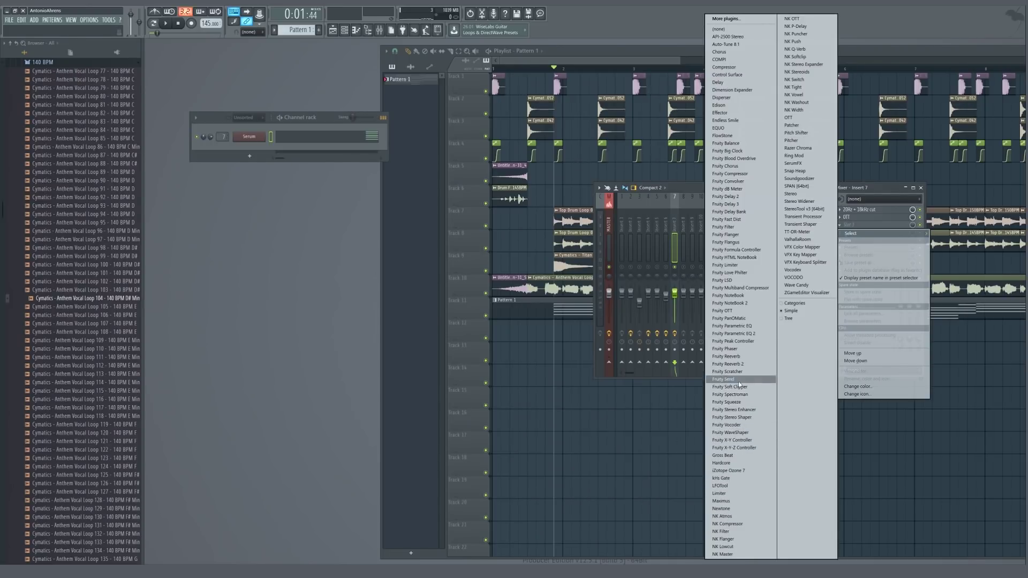
pyautogui.click(742, 433)
pyautogui.press('space')
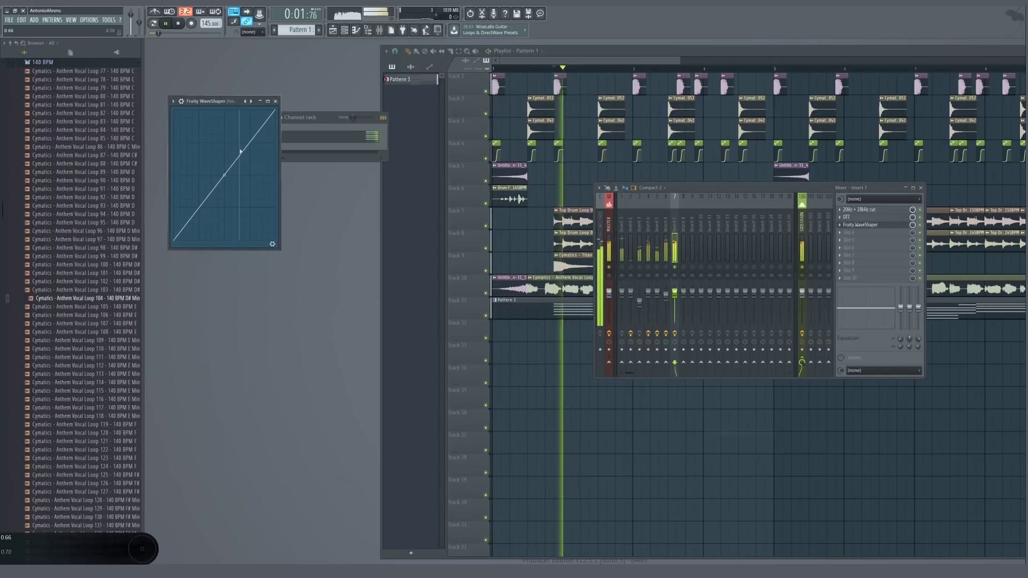
pyautogui.moveTo(224, 174); pyautogui.dragTo(224, 128)
pyautogui.press('space')
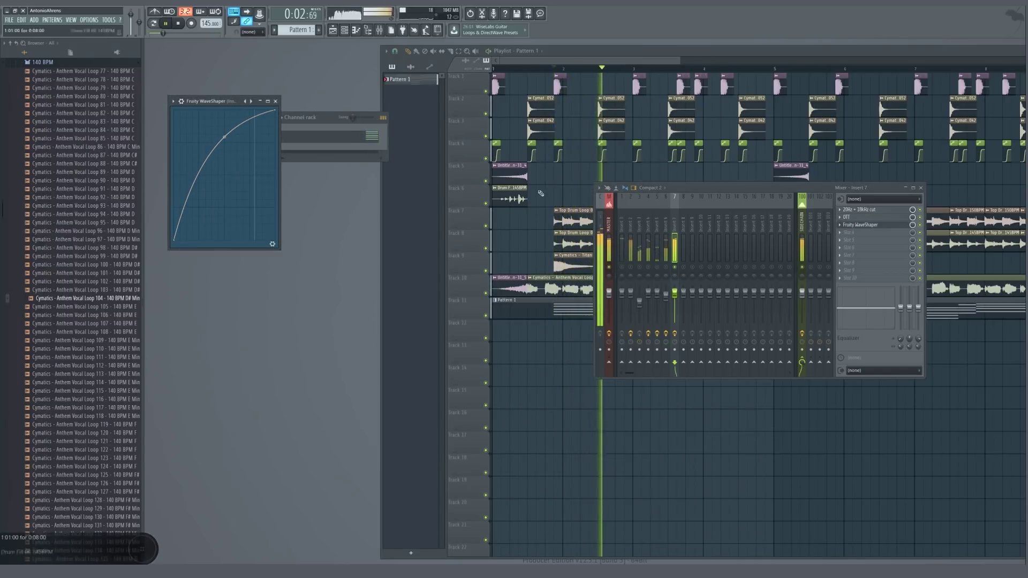
pyautogui.press('Escape')
# Play back the arrangement to check the Serum chords and their levels in the full mix
pyautogui.press('space')
pyautogui.press('space')
pyautogui.press('F9')
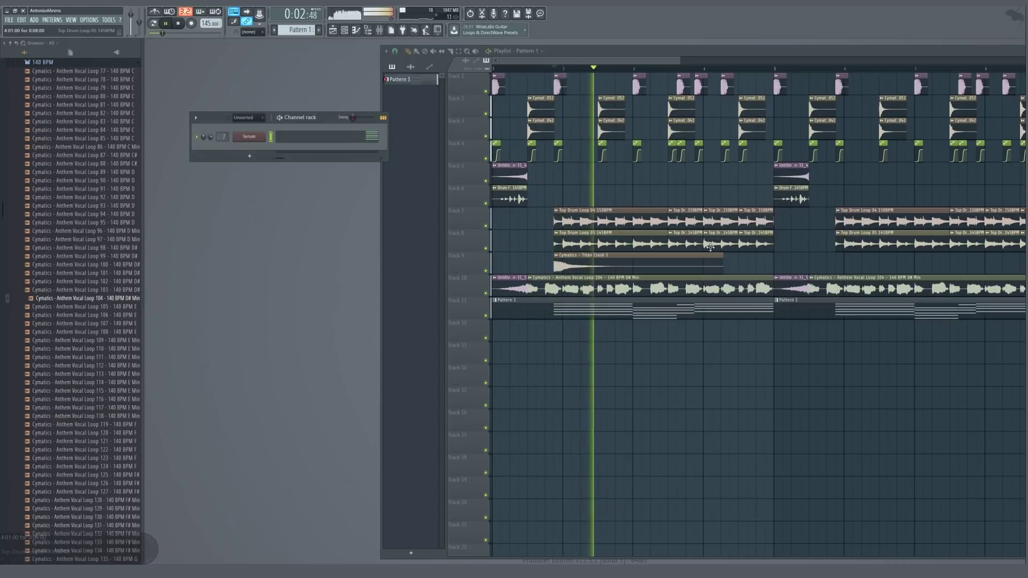
pyautogui.scroll(-1, 705, 248)
pyautogui.scroll(-1, 704, 248)
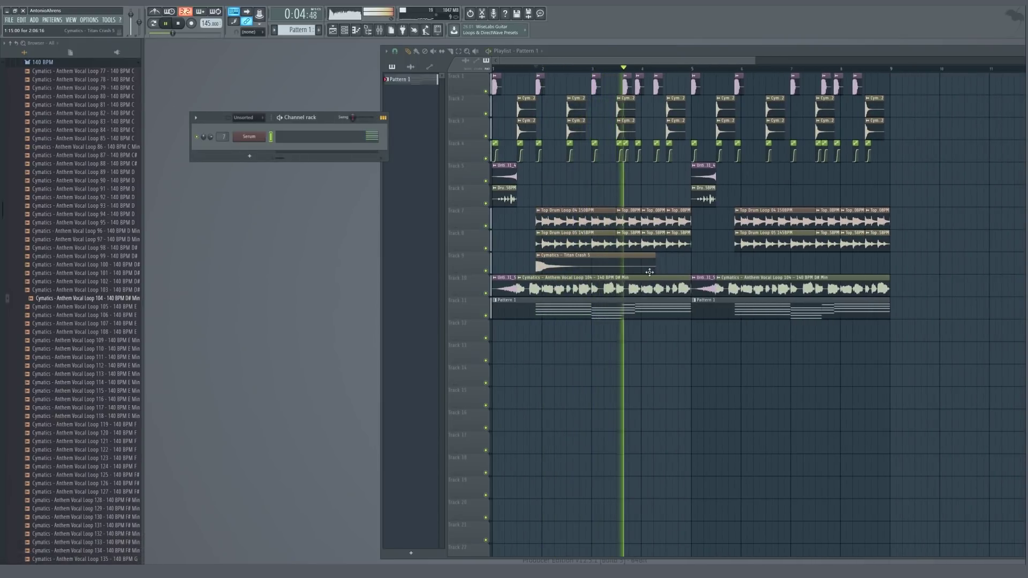
pyautogui.press('F9')
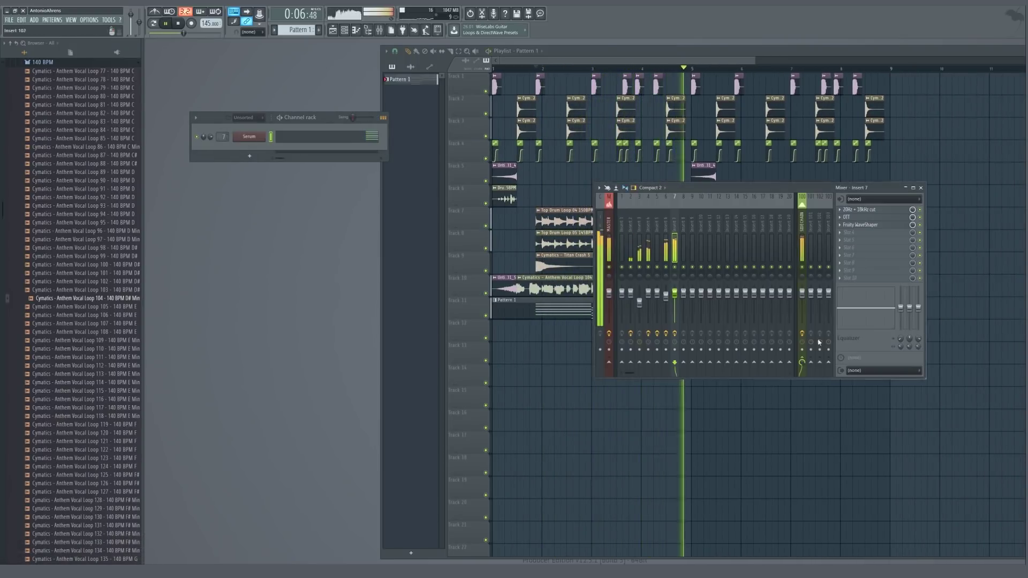
pyautogui.press('F9')
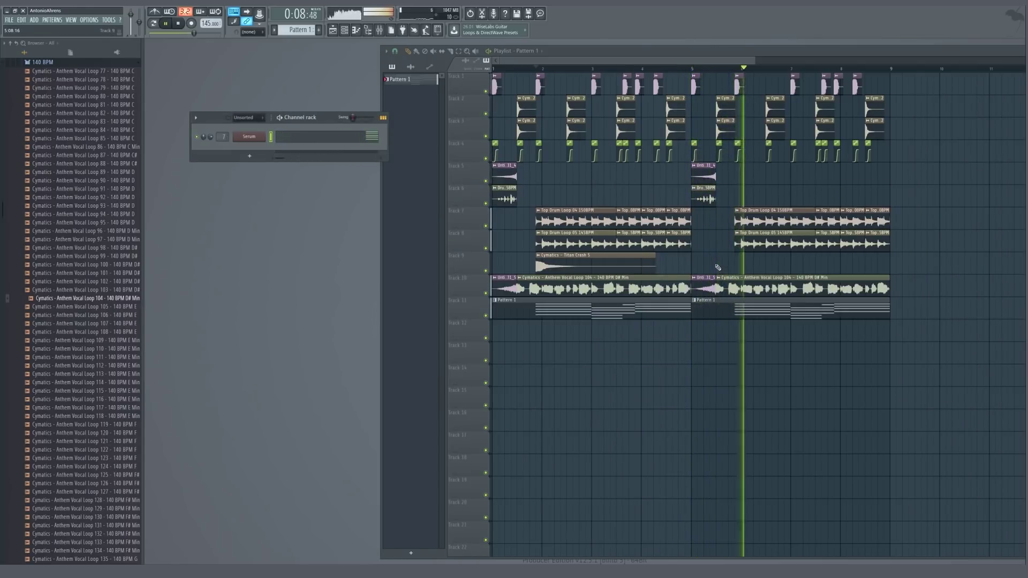
pyautogui.press('space')
# Soften the distortion by lowering the Fruity WaveShaper curve's midpoint slightly
pyautogui.press('F9')
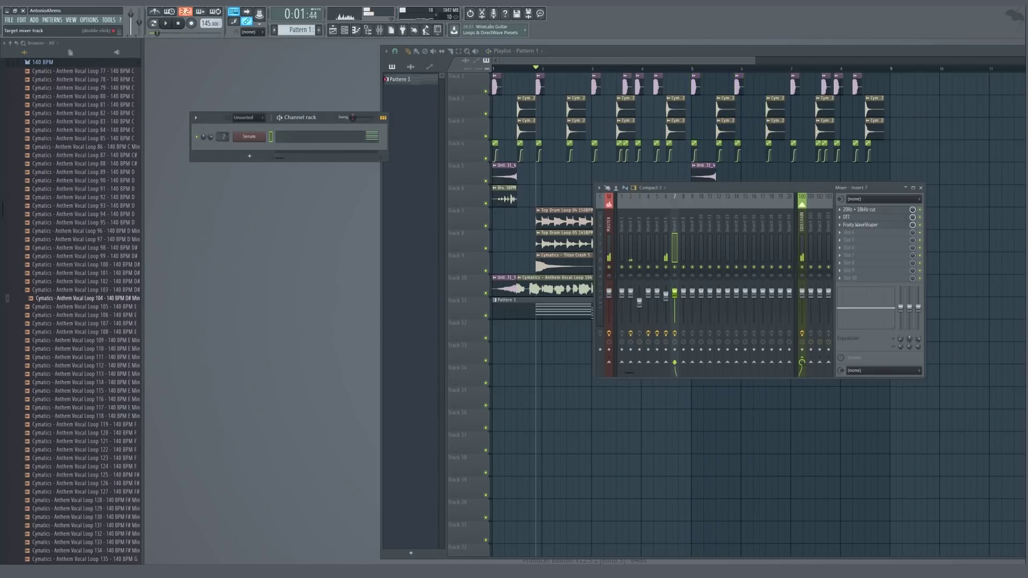
pyautogui.click(868, 224)
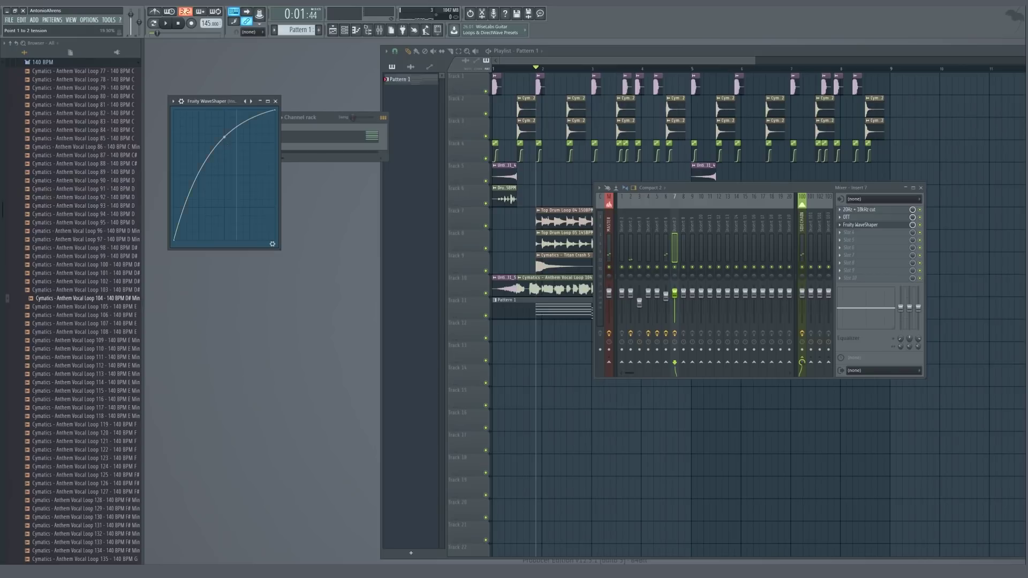
pyautogui.moveTo(225, 137); pyautogui.dragTo(224, 144)
pyautogui.press('space')
pyautogui.click(276, 101)
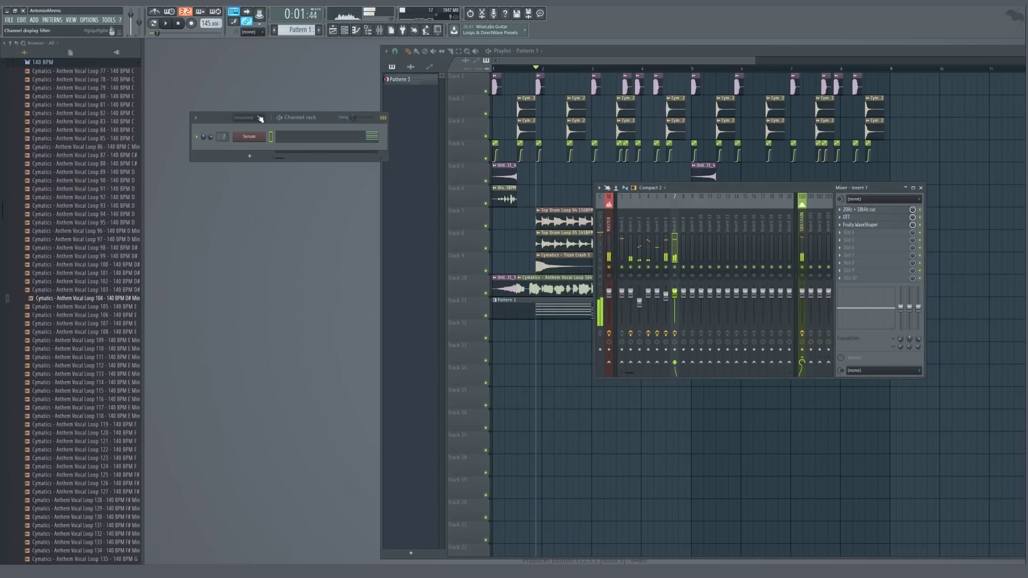
# Reposition the channel rack clear of the browser and clone the Serum channel
pyautogui.moveTo(325, 122); pyautogui.dragTo(358, 183)
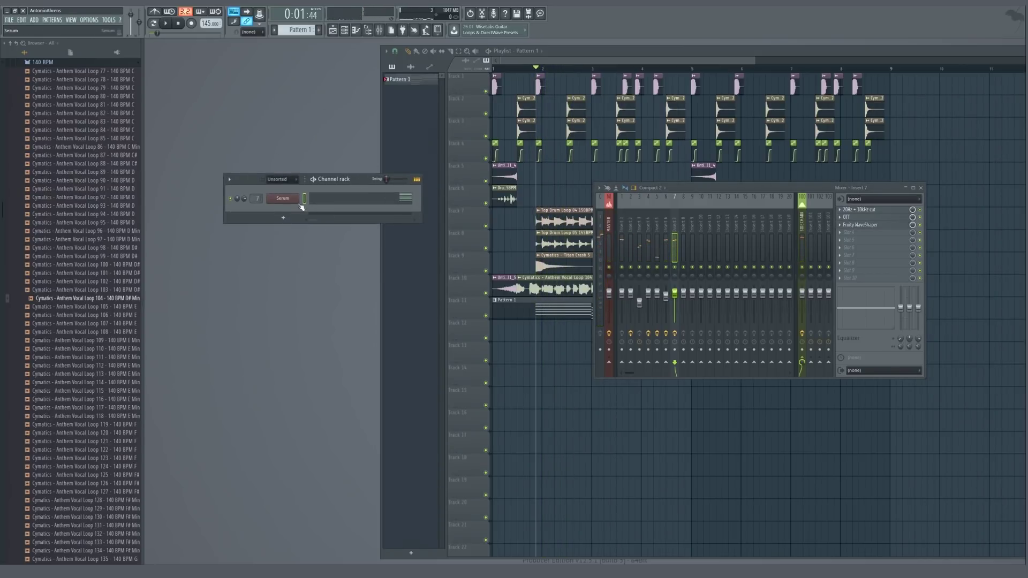
pyautogui.rightClick(283, 199)
pyautogui.click(314, 260)
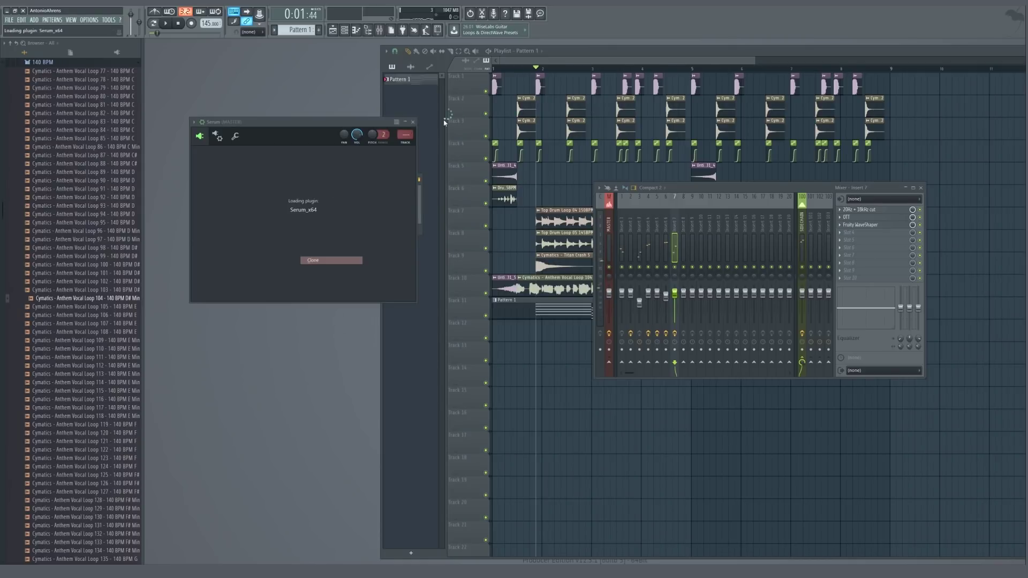
pyautogui.click(645, 123)
# Copy the Serum channel's notes into the Serum #2 channel and open its piano roll
pyautogui.rightClick(291, 198)
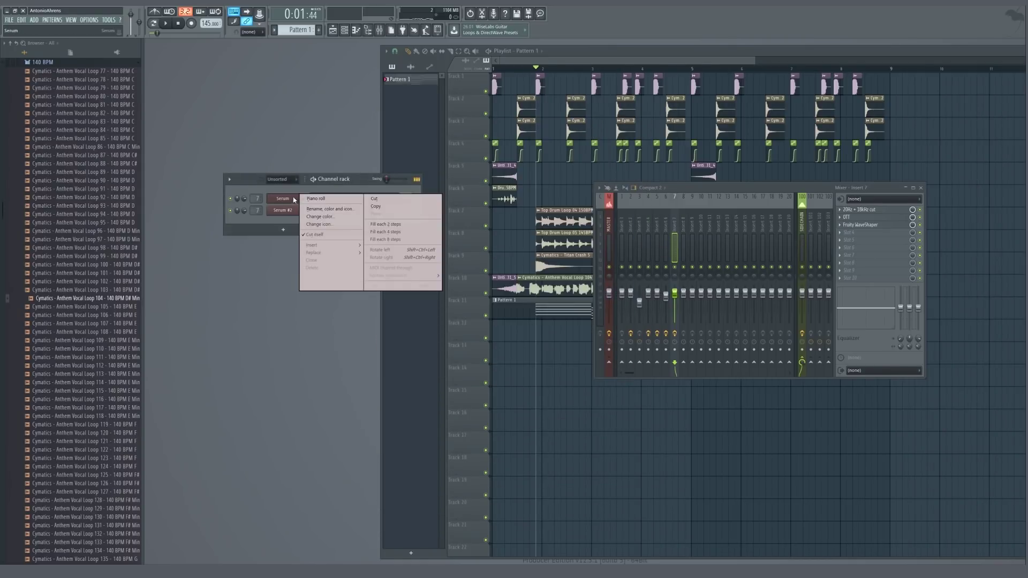
pyautogui.click(377, 206)
pyautogui.rightClick(299, 207)
pyautogui.click(377, 226)
pyautogui.rightClick(299, 210)
pyautogui.click(316, 211)
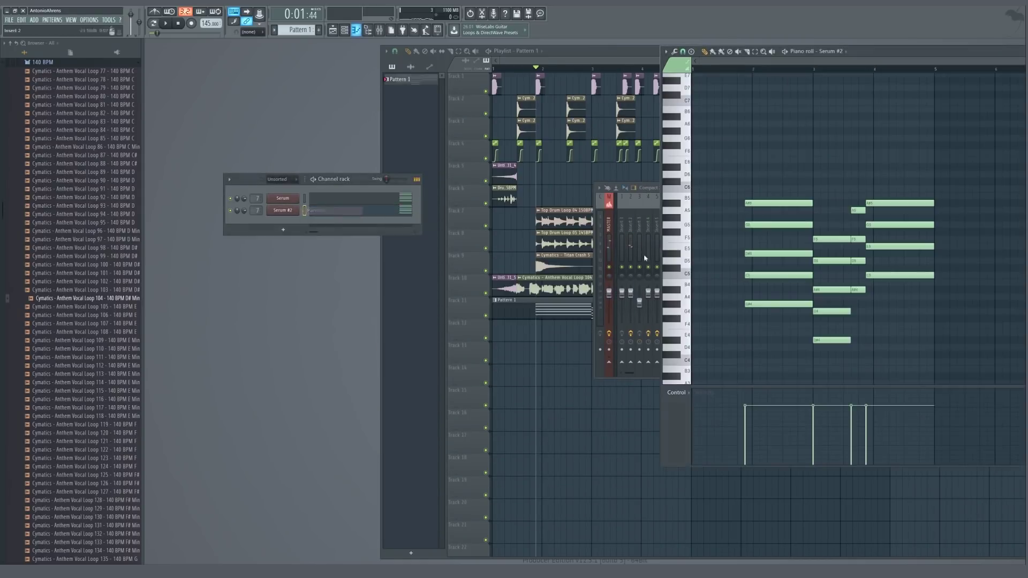
# Solo Serum #2, remove the top notes of its first two chords, and audition the part
pyautogui.click(231, 211)
pyautogui.click(750, 69)
pyautogui.press('space')
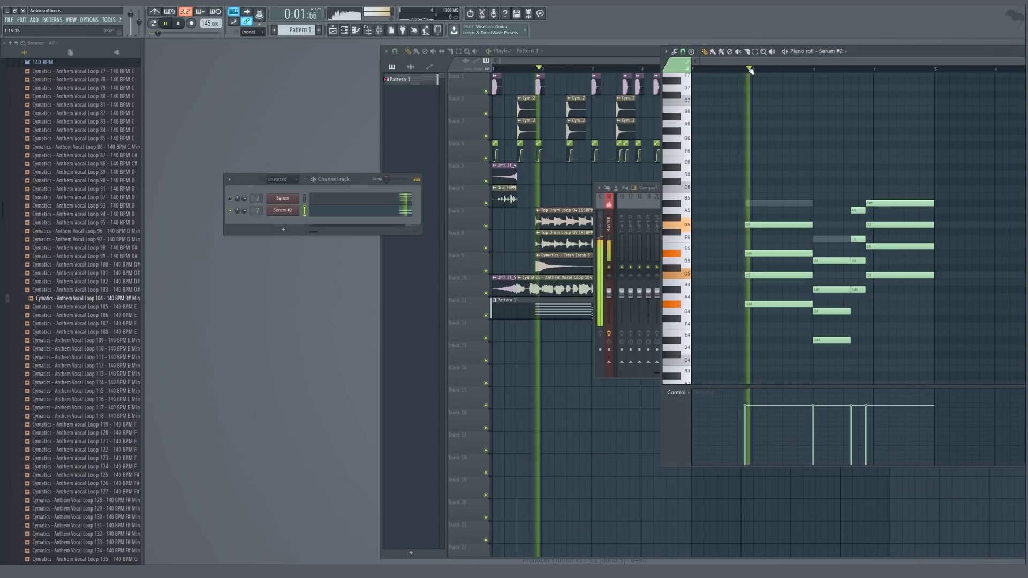
pyautogui.press('space')
# Apply the arpeggiator tool to the Serum #2 chords and preview the default pattern
pyautogui.moveTo(882, 48); pyautogui.dragTo(627, 58)
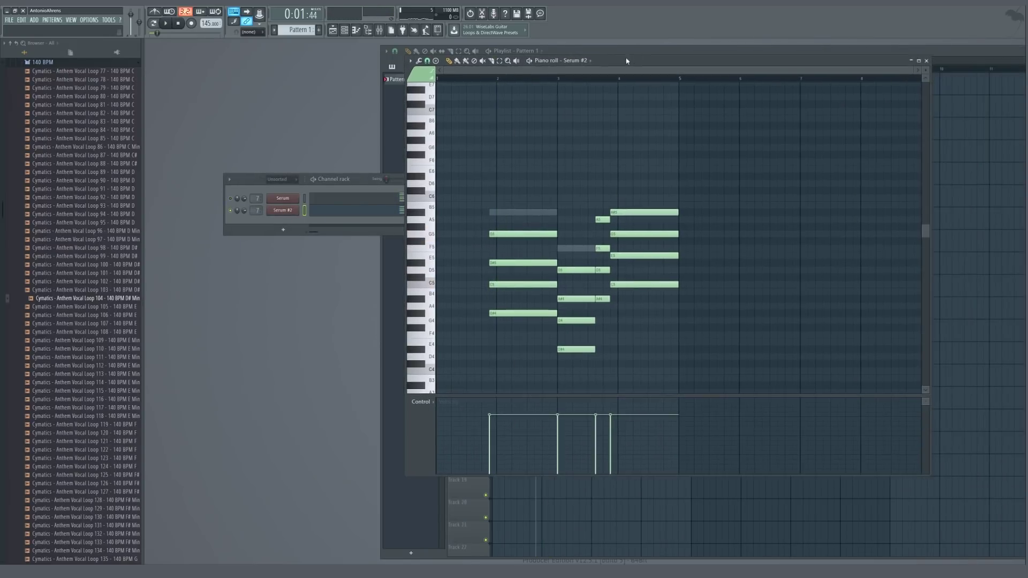
pyautogui.click(411, 61)
pyautogui.moveTo(422, 87)
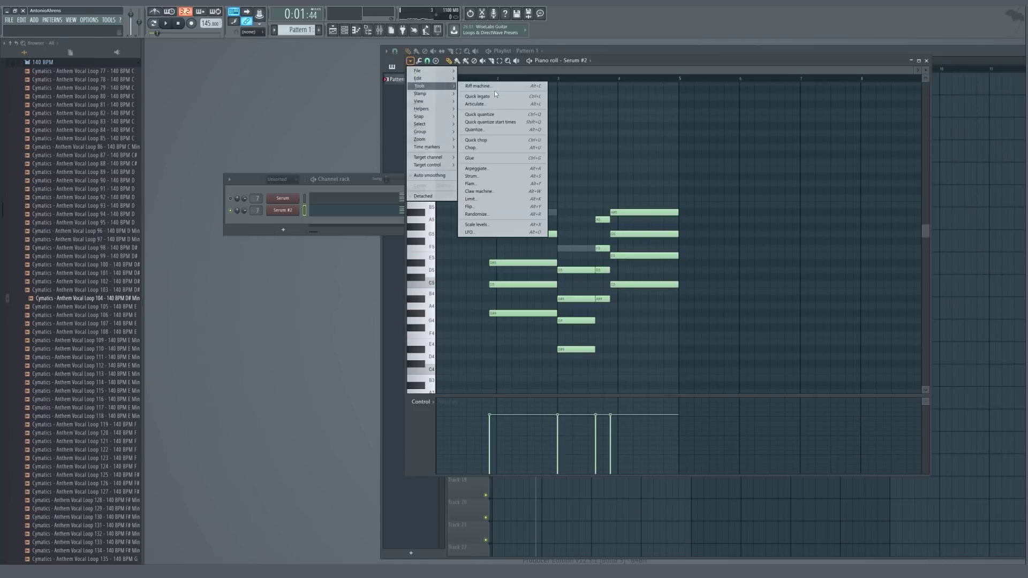
pyautogui.click(479, 168)
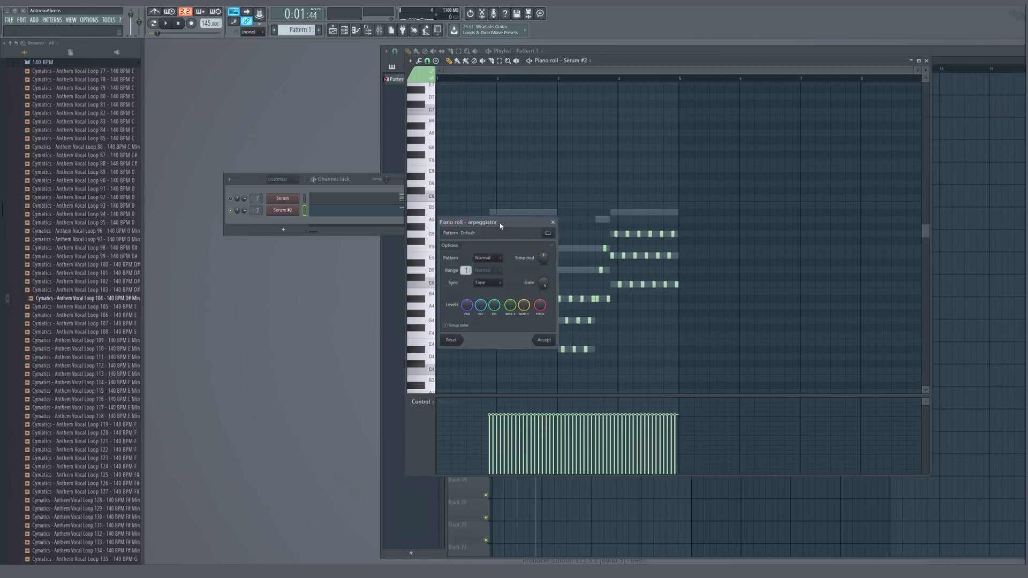
pyautogui.moveTo(528, 222); pyautogui.dragTo(345, 192)
pyautogui.press('space')
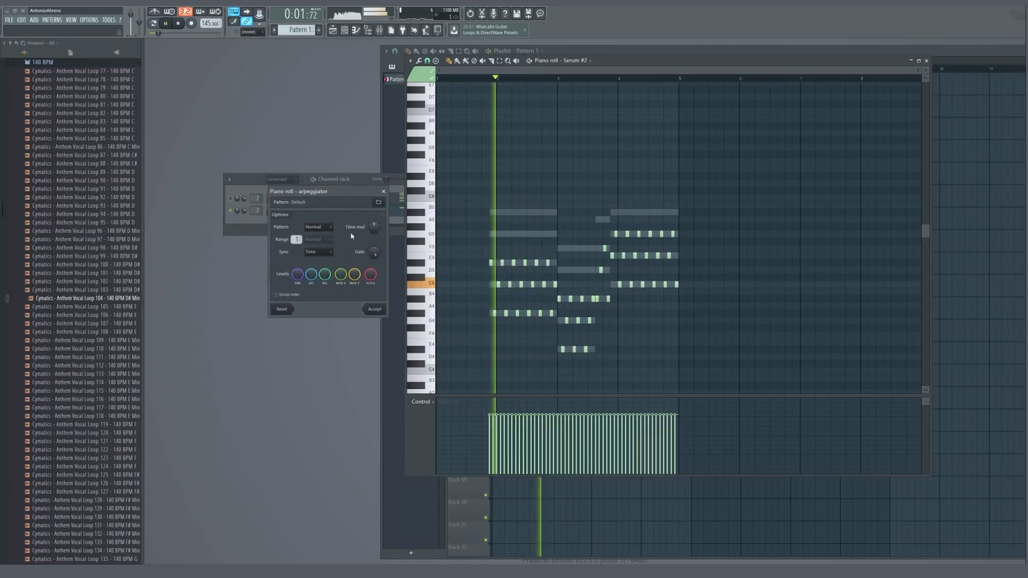
pyautogui.press('space')
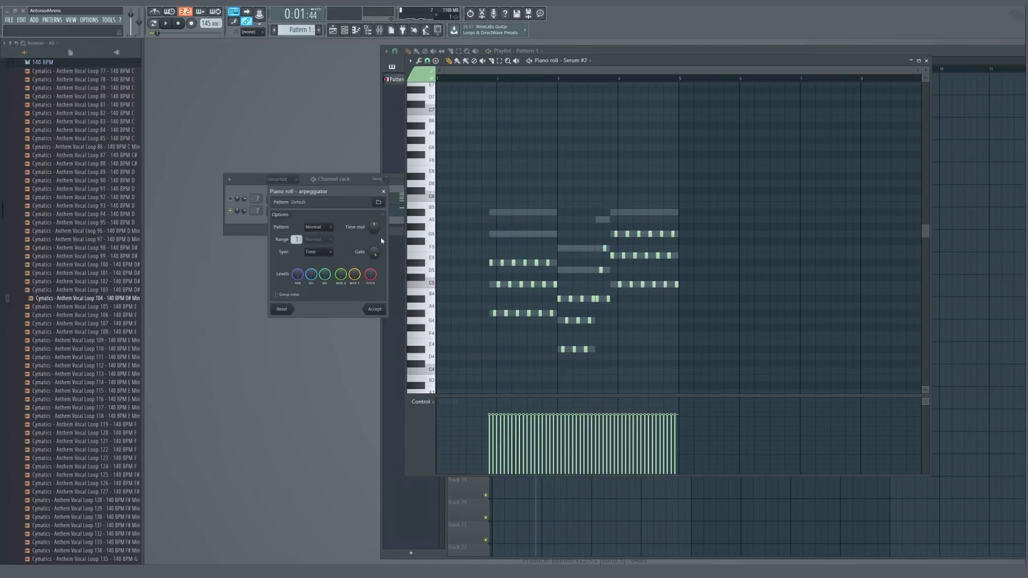
# Try the arpeggiator with a faster time multiplier, a range of 2 and the Flip pattern
pyautogui.moveTo(371, 227); pyautogui.dragTo(372, 241)
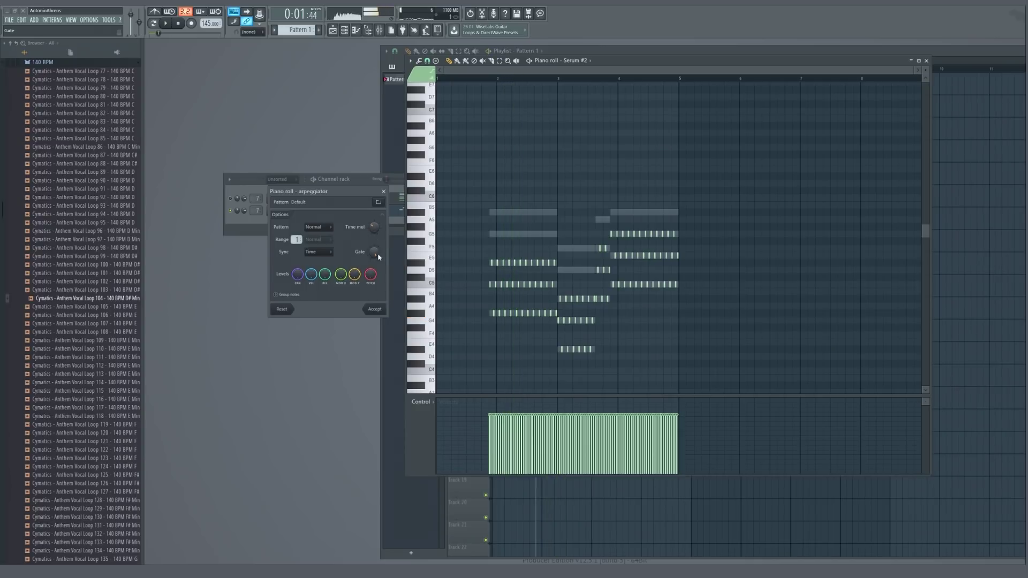
pyautogui.moveTo(297, 240); pyautogui.dragTo(297, 235)
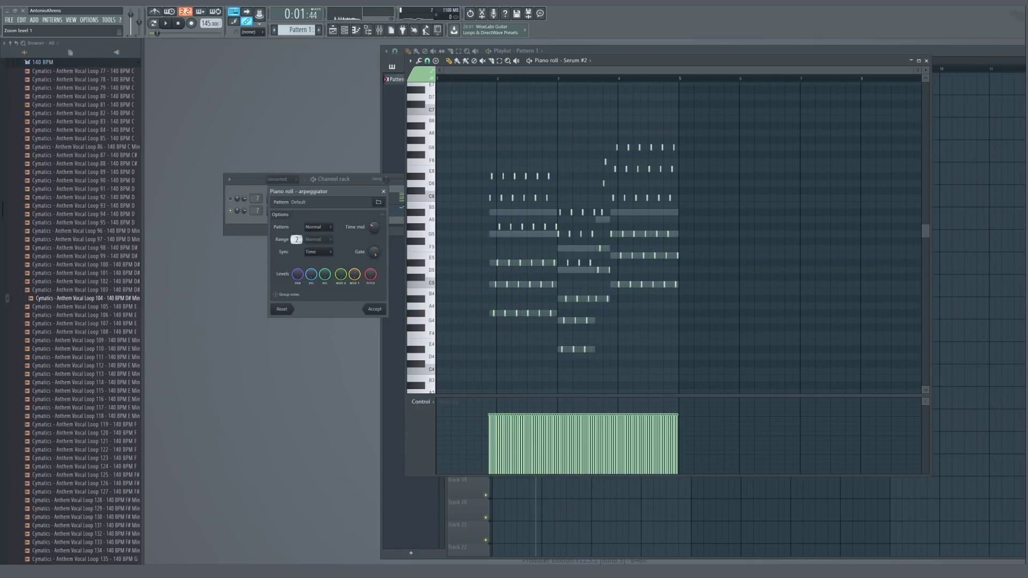
pyautogui.click(316, 244)
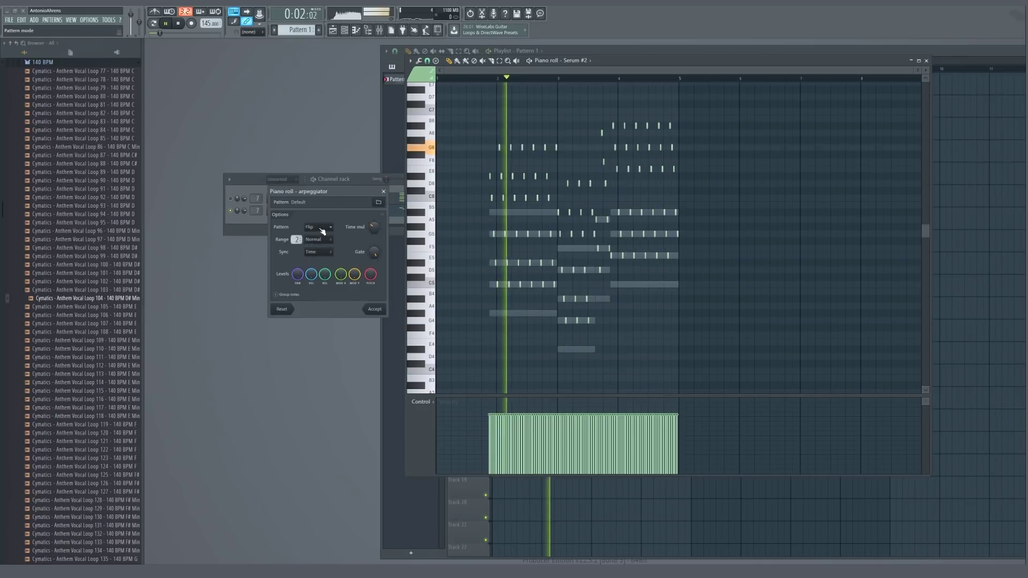
pyautogui.click(320, 230)
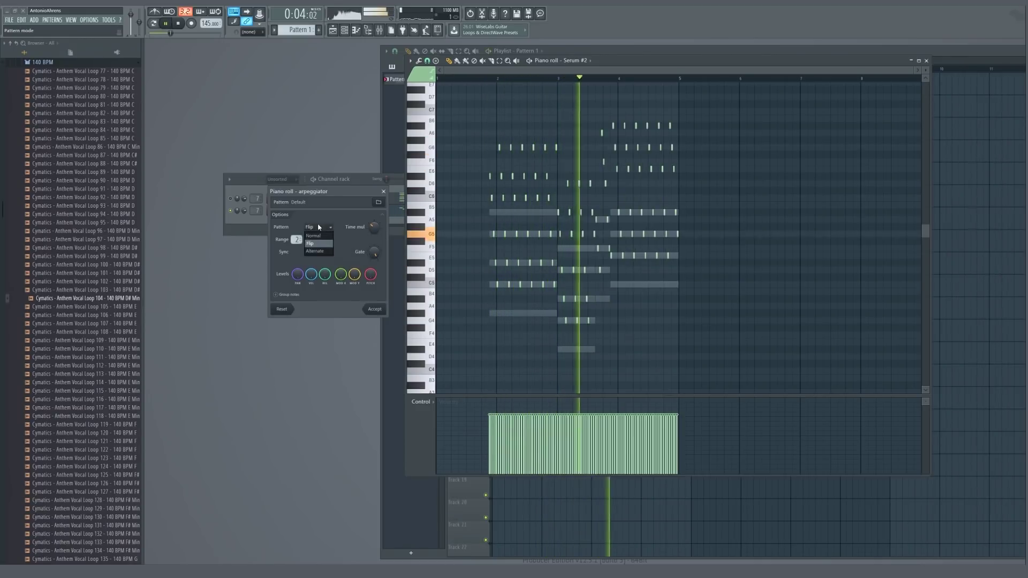
pyautogui.click(317, 224)
# Try the Flip range mode and the Chord sync, returning the arpeggiator to Normal range and Time sync
pyautogui.click(318, 240)
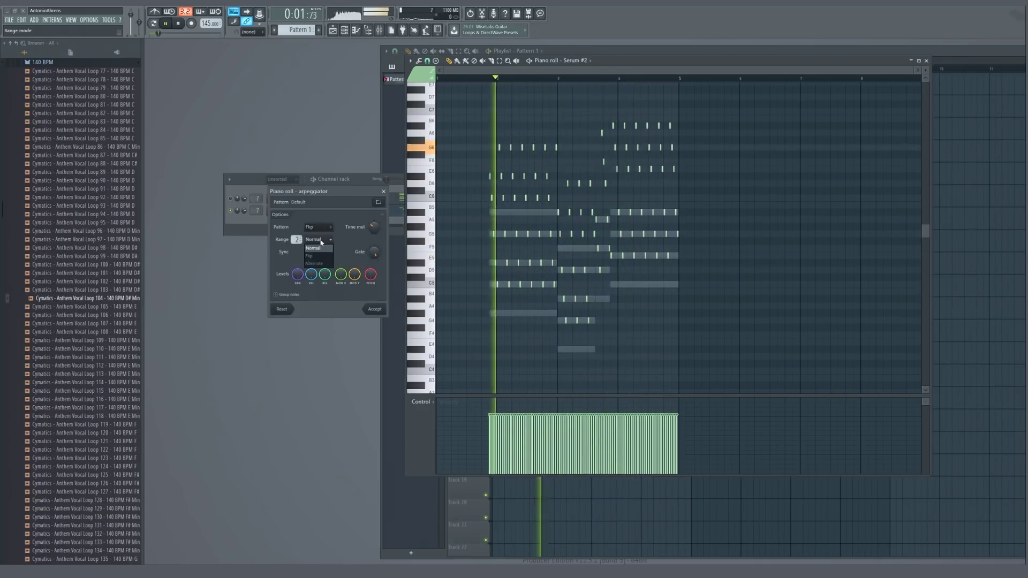
pyautogui.click(321, 244)
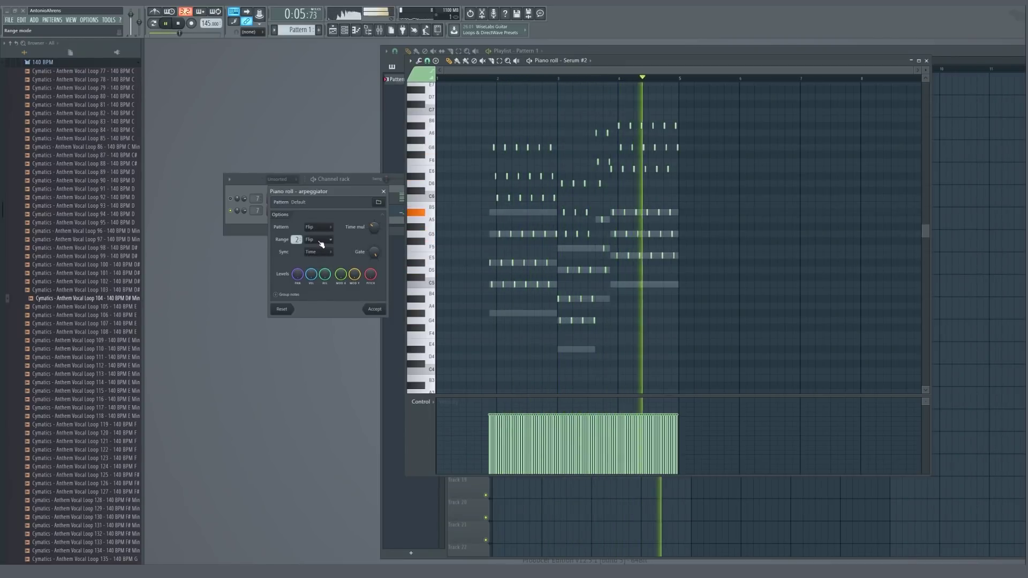
pyautogui.click(318, 252)
pyautogui.click(315, 275)
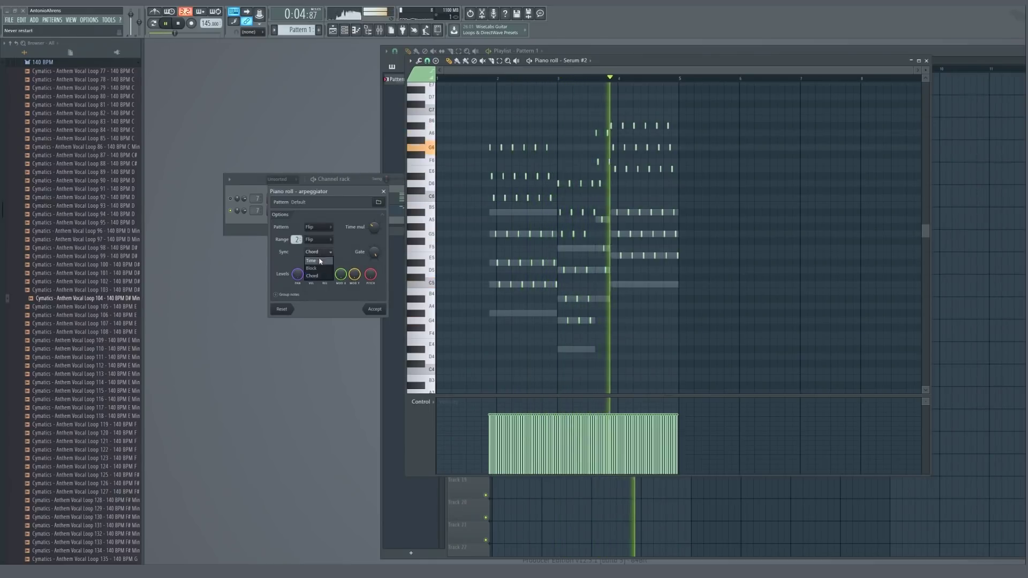
pyautogui.click(318, 240)
pyautogui.click(315, 264)
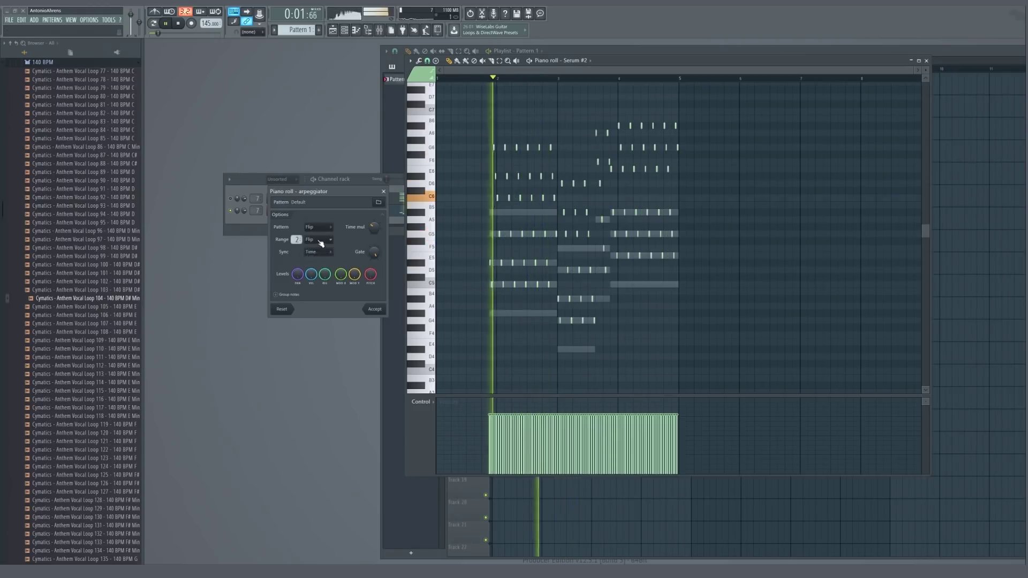
pyautogui.click(319, 248)
# Try the Alternate pattern with a slower time multiplier, browse the arpeggiator presets, and cancel the arpeggiator
pyautogui.click(319, 227)
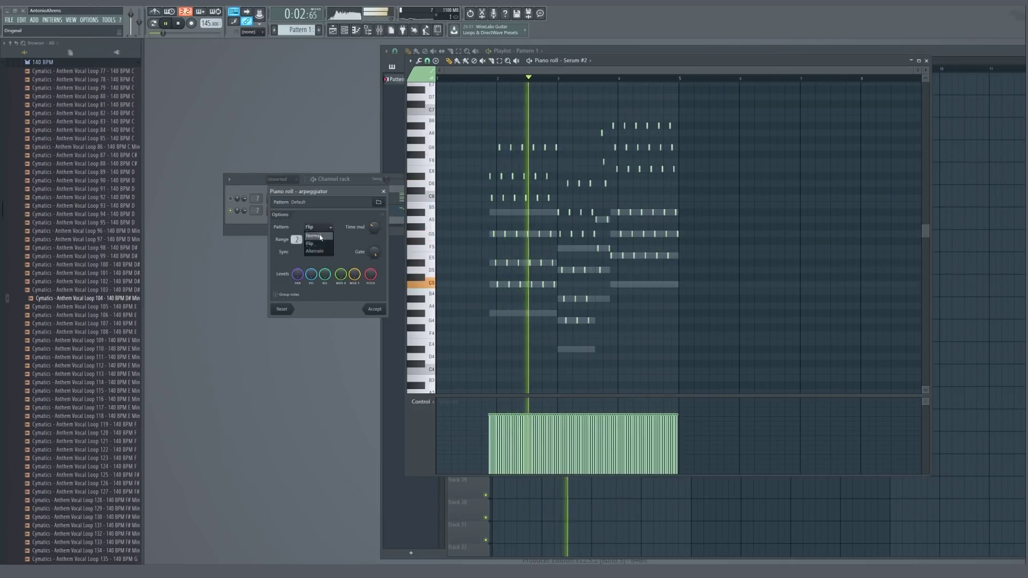
pyautogui.click(320, 251)
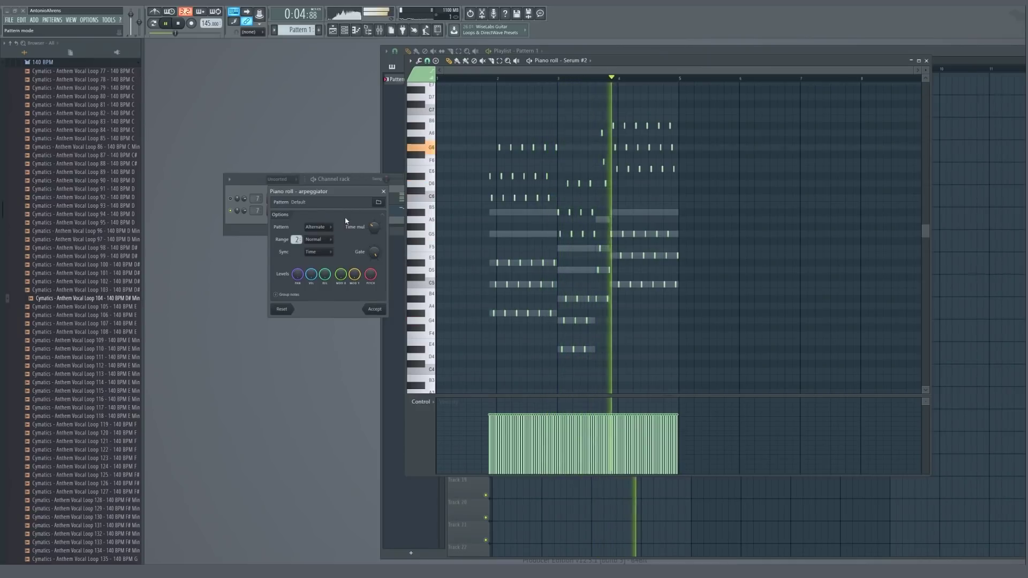
pyautogui.moveTo(374, 227); pyautogui.dragTo(374, 231)
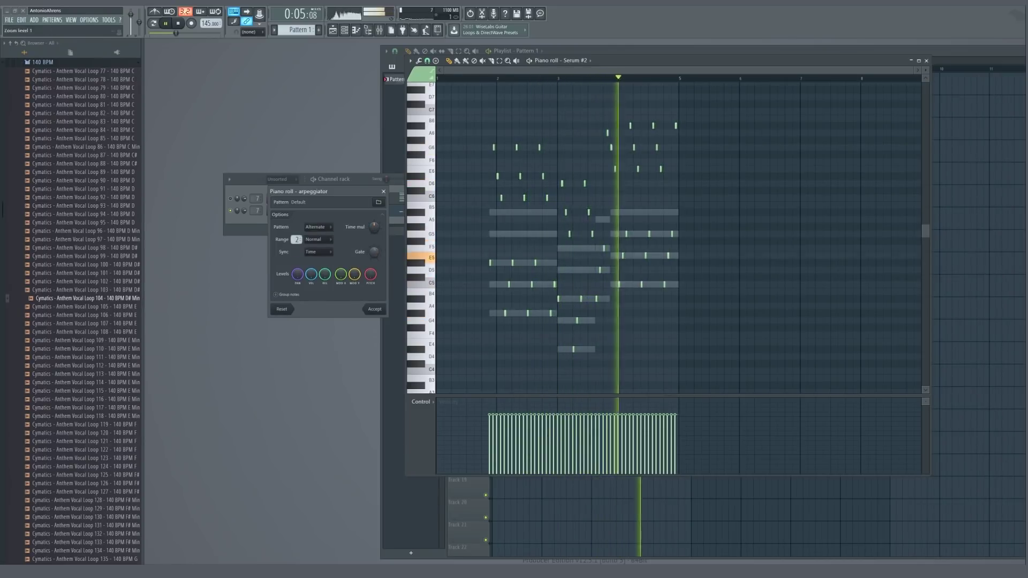
pyautogui.click(379, 202)
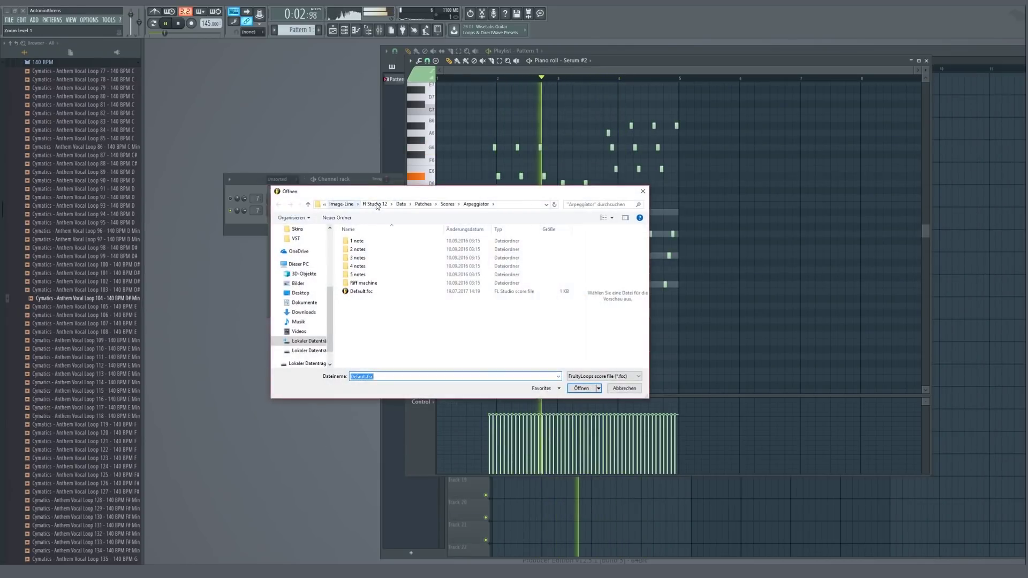
pyautogui.press('Escape')
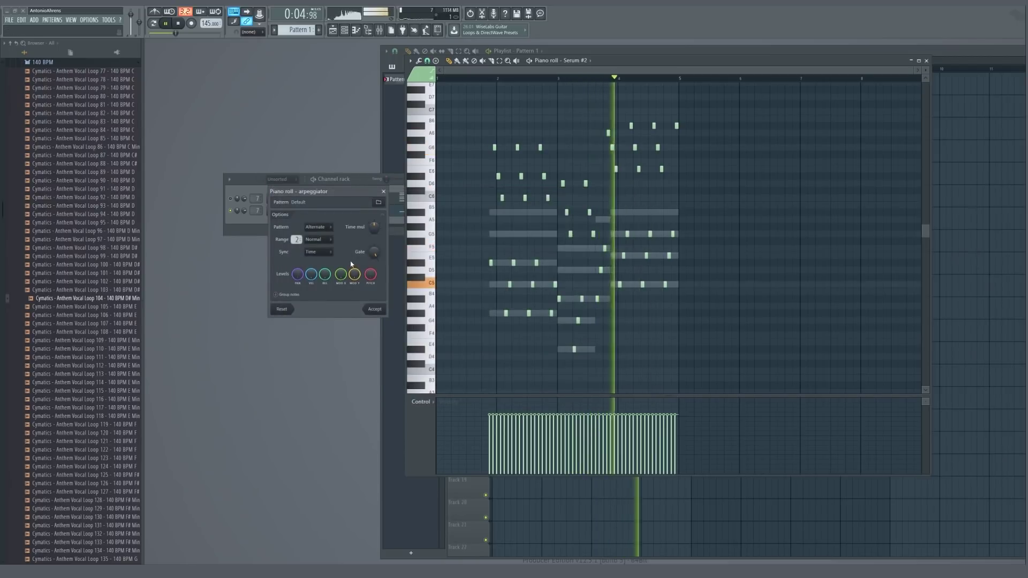
pyautogui.press('Escape')
pyautogui.press('space')
# Replace the first chord with one-step notes rising and falling through G#4, C5, D#5 and G5, and audition them
pyautogui.scroll(4, 484, 278)
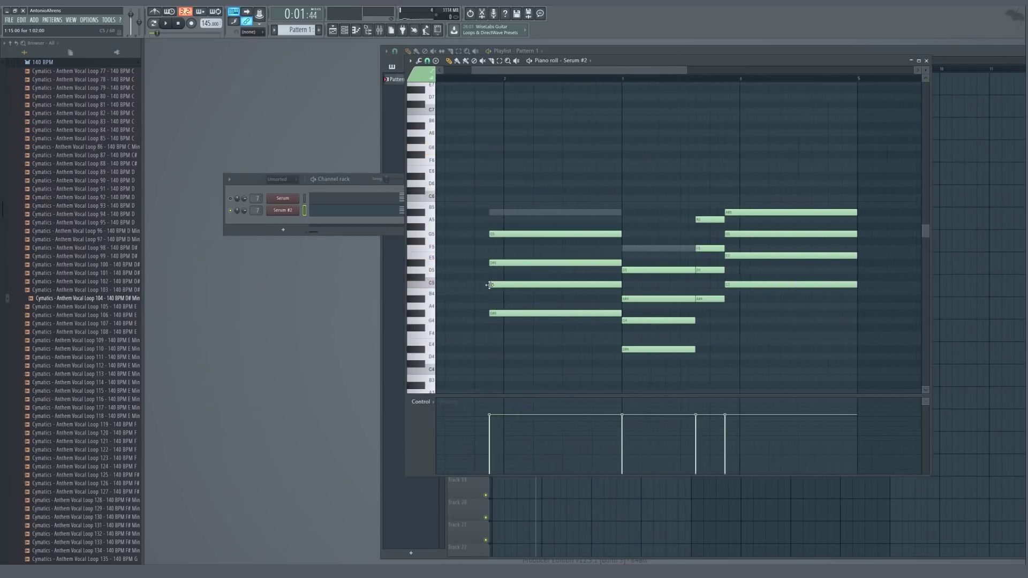
pyautogui.scroll(-1, 804, 313)
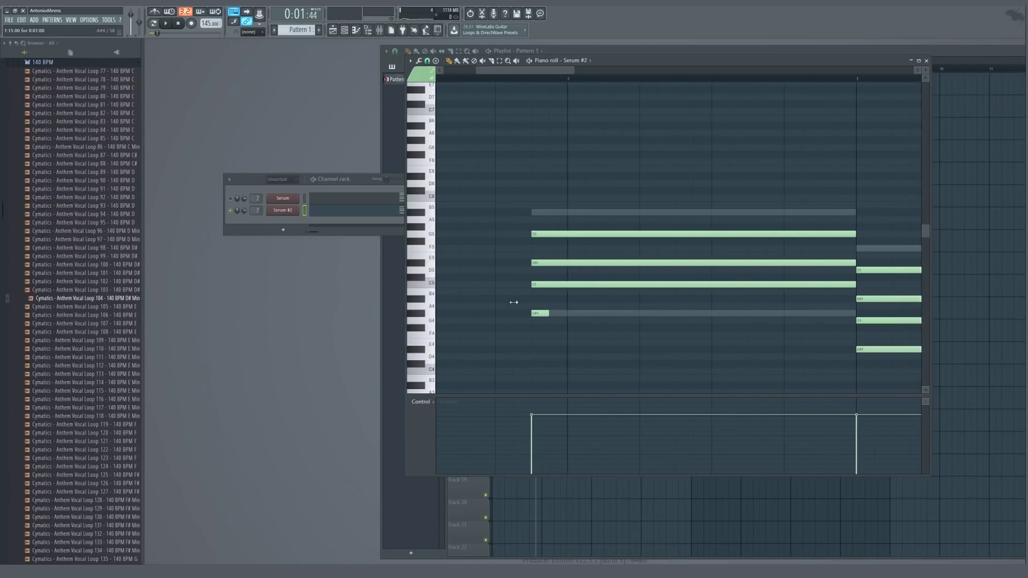
pyautogui.rightClick(551, 285)
pyautogui.click(552, 285)
pyautogui.rightClick(571, 263)
pyautogui.click(572, 262)
pyautogui.rightClick(587, 233)
pyautogui.click(587, 232)
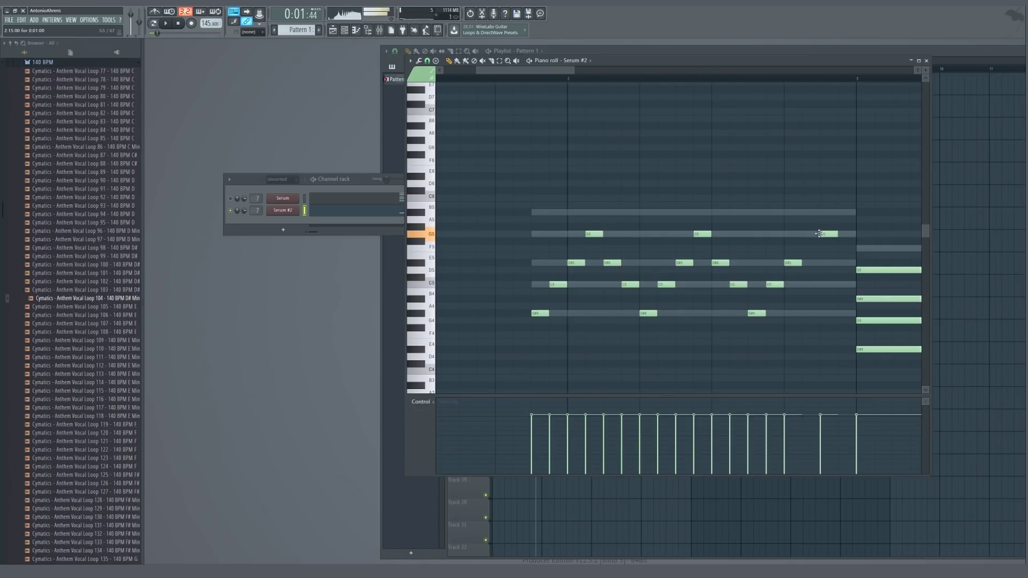
pyautogui.press('space')
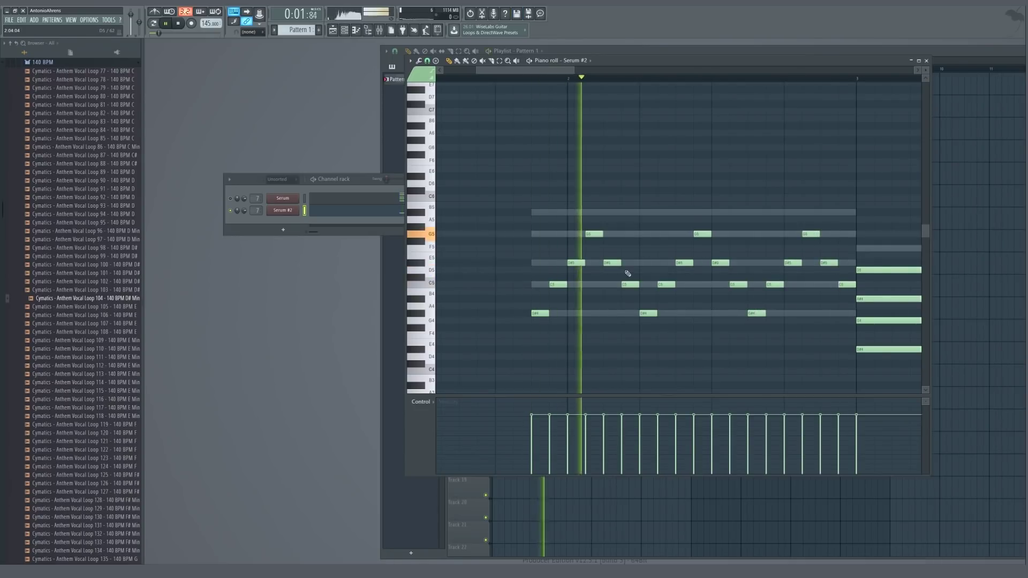
pyautogui.scroll(-4, 540, 257)
pyautogui.press('space')
# Set the piano roll snap to 1/4 step
pyautogui.scroll(4, 541, 259)
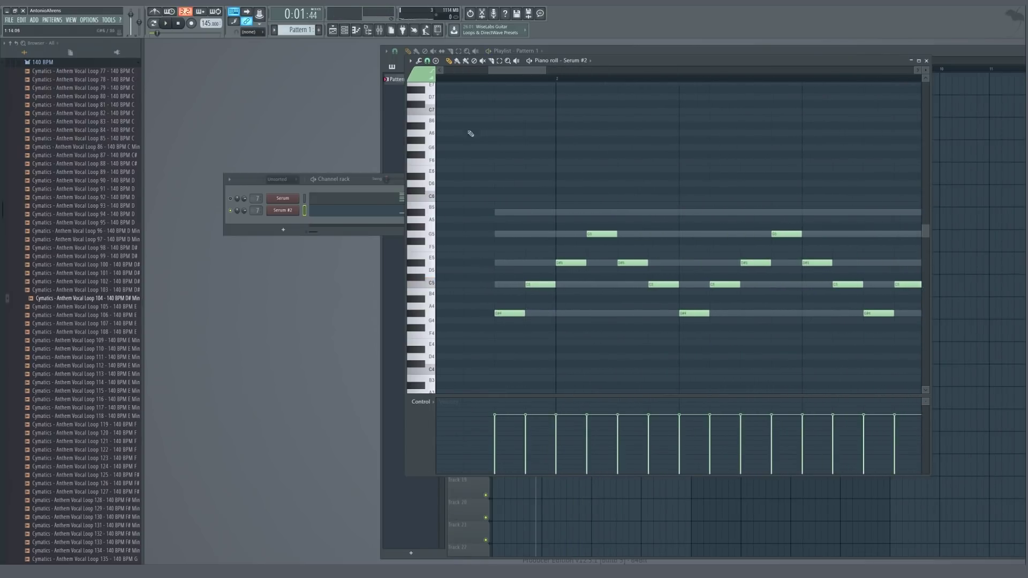
pyautogui.click(411, 61)
pyautogui.click(410, 61)
pyautogui.click(411, 62)
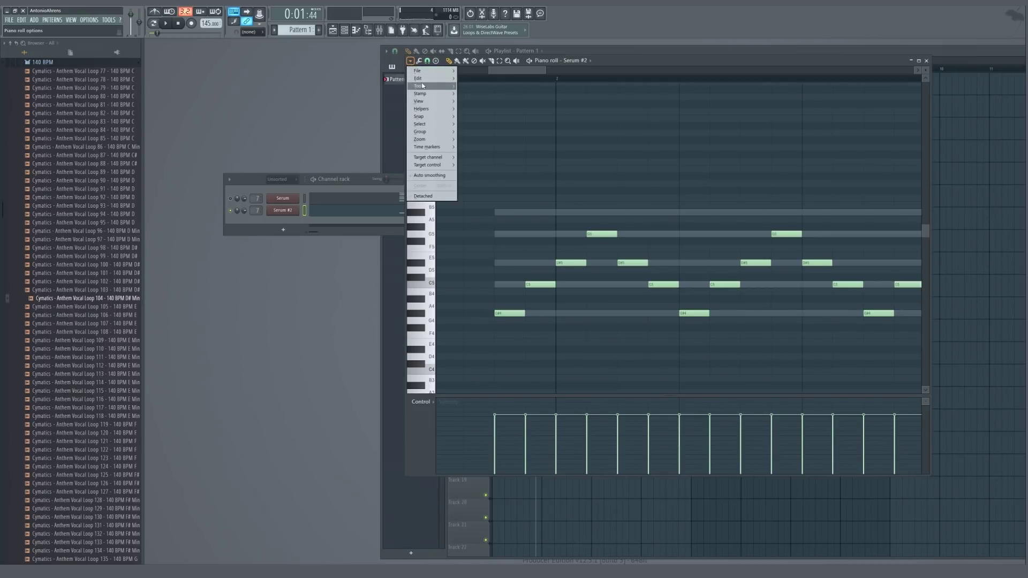
pyautogui.moveTo(422, 78)
pyautogui.click(411, 61)
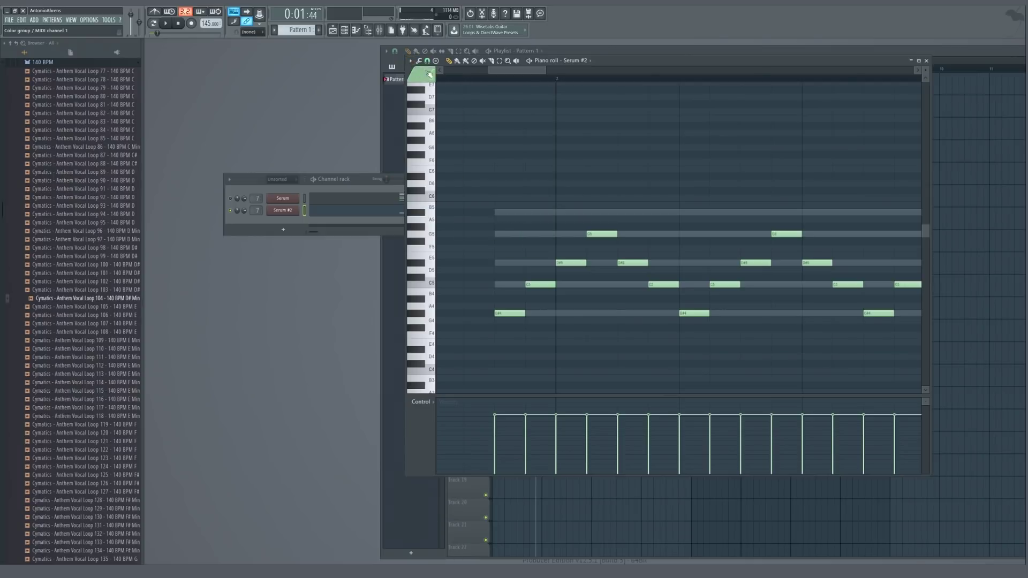
pyautogui.click(411, 62)
pyautogui.moveTo(429, 119)
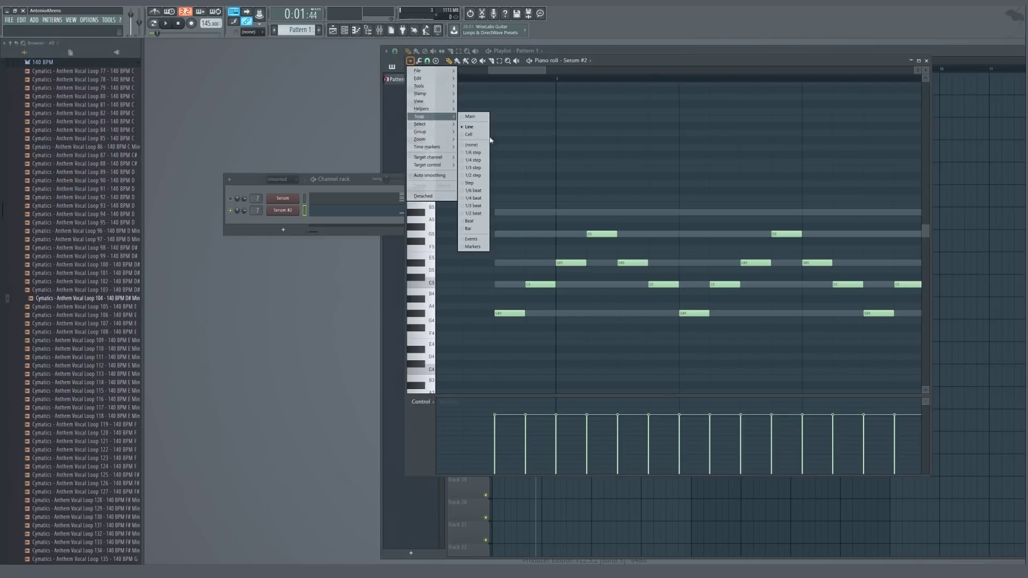
pyautogui.click(472, 161)
pyautogui.click(411, 61)
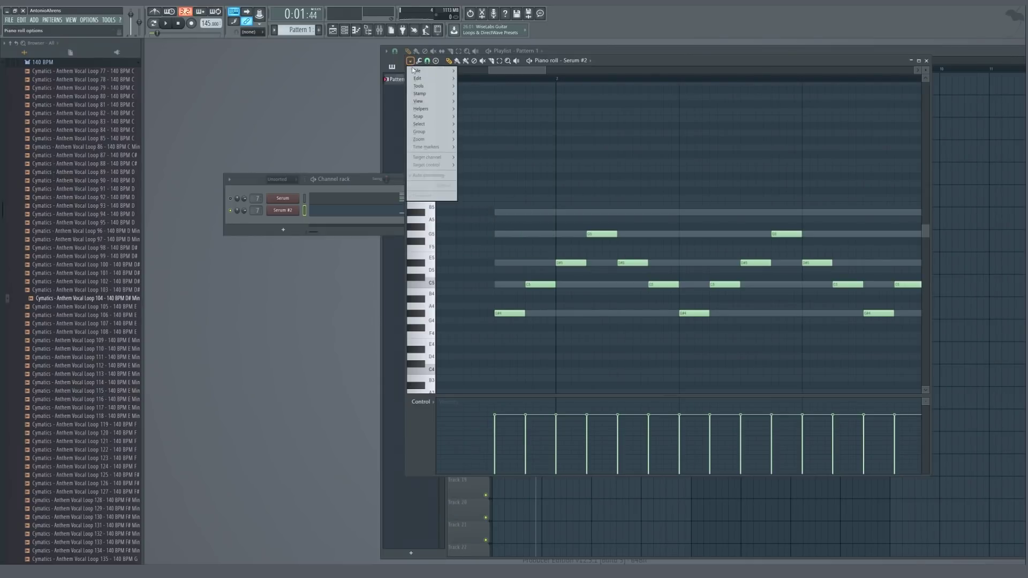
# Redraw the arpeggio's opening as six half-step notes, G#4, C5, D#5, G5, D#5, C5, and delete the remaining one-step notes
pyautogui.click(534, 305)
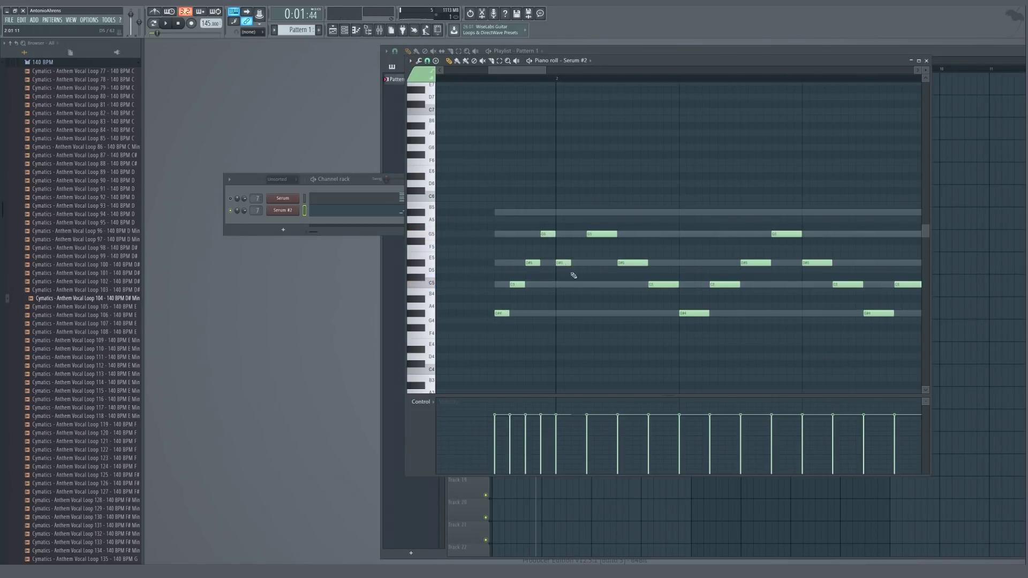
pyautogui.rightClick(602, 234)
pyautogui.rightClick(633, 263)
pyautogui.rightClick(664, 285)
pyautogui.rightClick(694, 313)
pyautogui.rightClick(786, 234)
pyautogui.rightClick(756, 263)
pyautogui.scroll(-2, 723, 257)
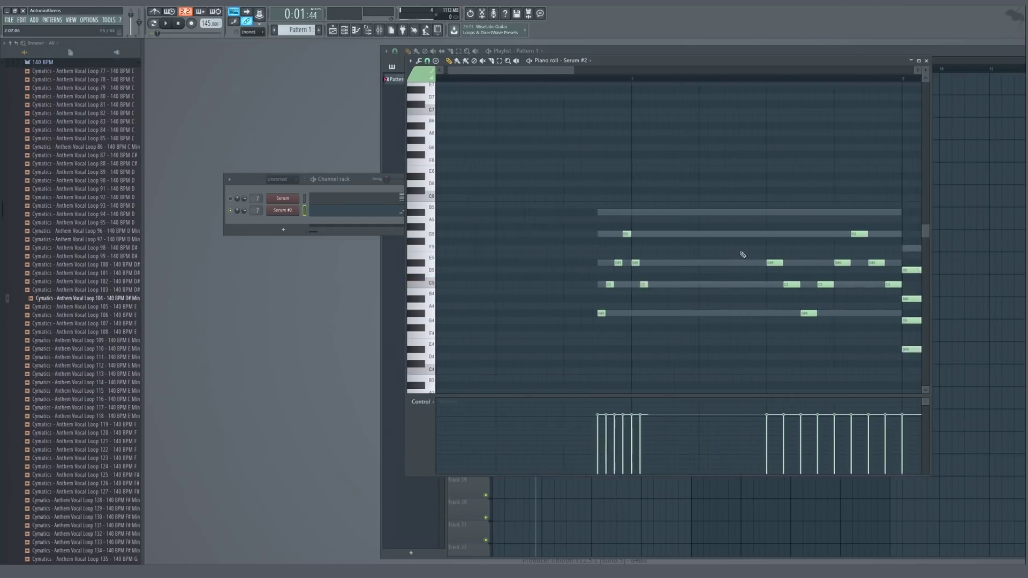
pyautogui.rightClick(767, 263)
pyautogui.rightClick(780, 284)
pyautogui.rightClick(795, 313)
pyautogui.rightClick(809, 284)
pyautogui.rightClick(823, 263)
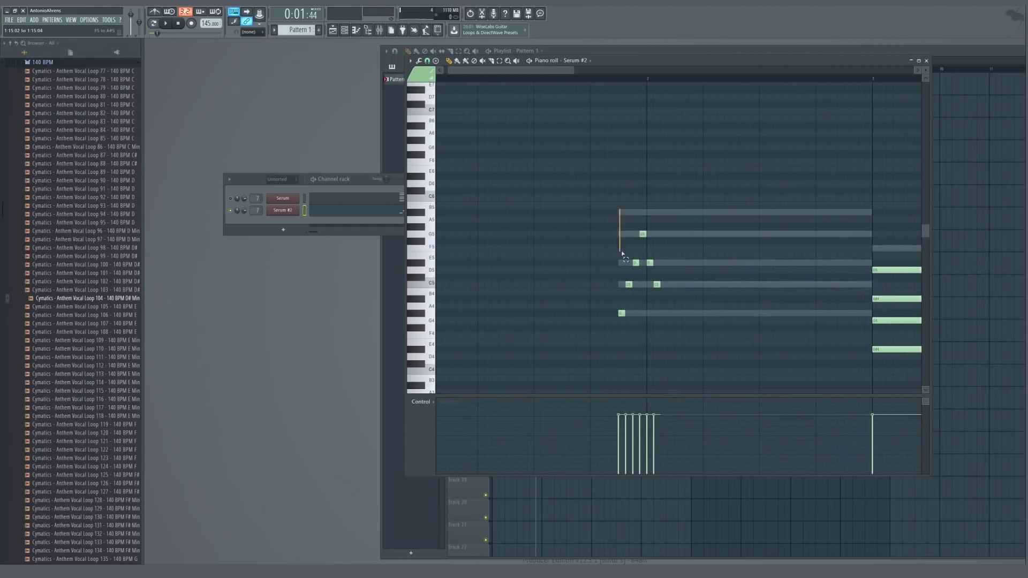
# Duplicate the six-note figure five times to fill the first chord's length and audition it
pyautogui.moveTo(623, 254); pyautogui.dragTo(662, 326)
pyautogui.scroll(-2, 563, 241)
pyautogui.hotkey('ctrl', 'b')
pyautogui.hotkey('ctrl', 'b')
pyautogui.hotkey('ctrl', 'b')
pyautogui.hotkey('ctrl', 'b')
pyautogui.hotkey('ctrl', 'b')
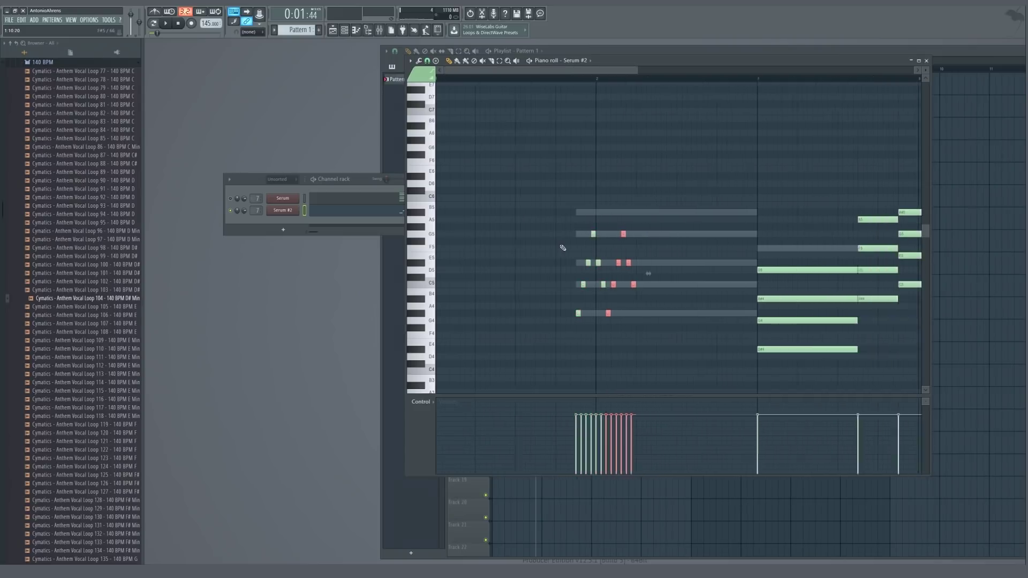
pyautogui.press('space')
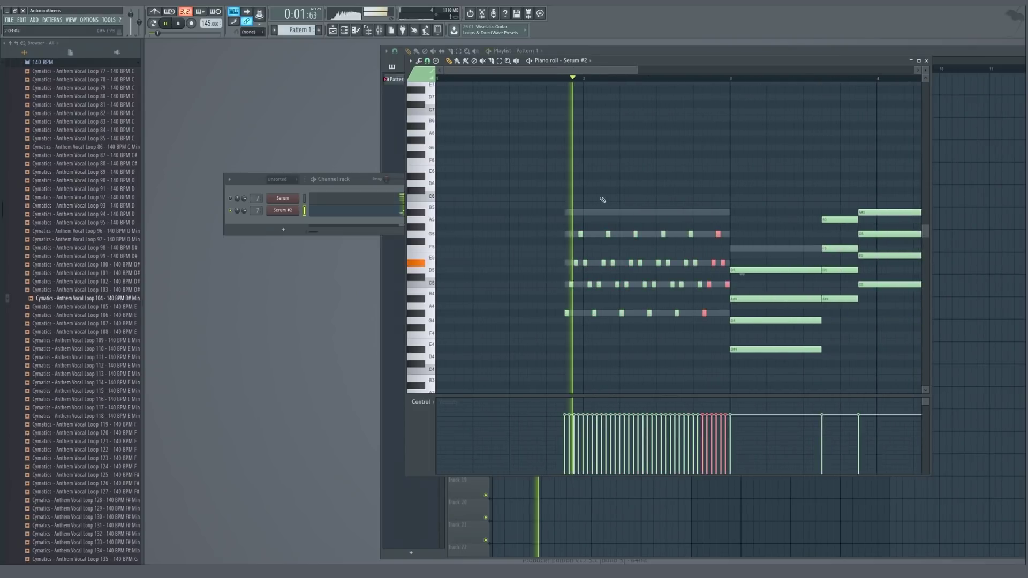
pyautogui.press('space')
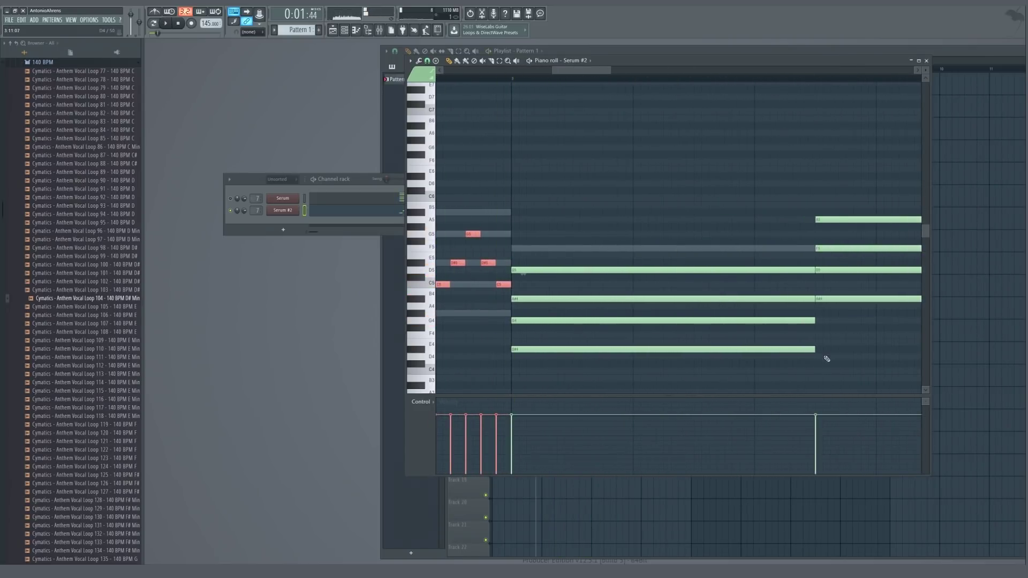
# Shorten the second chord's D#4 and G4 notes to half a step and play the part
pyautogui.moveTo(815, 350); pyautogui.dragTo(492, 339)
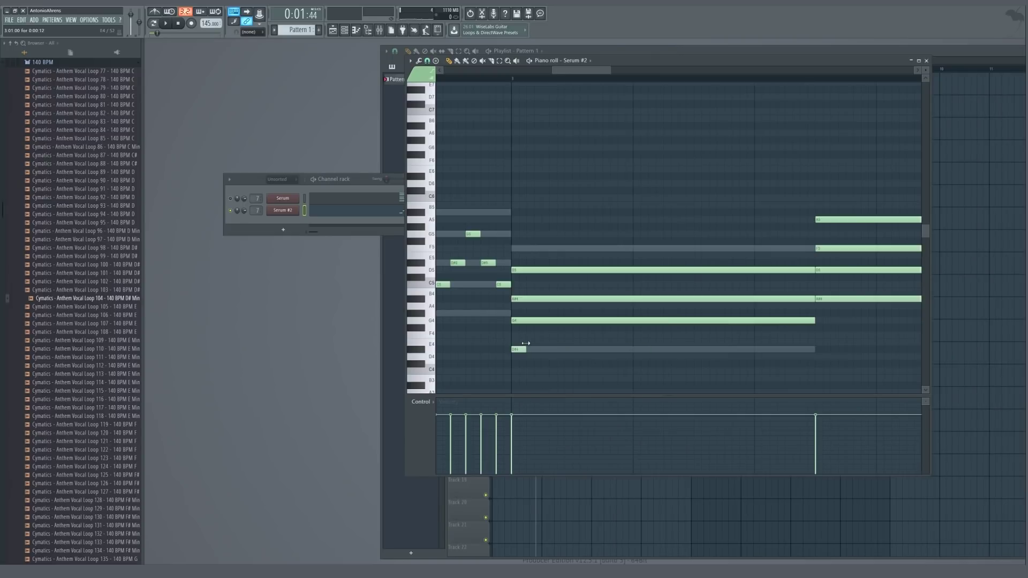
pyautogui.moveTo(724, 319); pyautogui.dragTo(530, 320)
pyautogui.press('space')
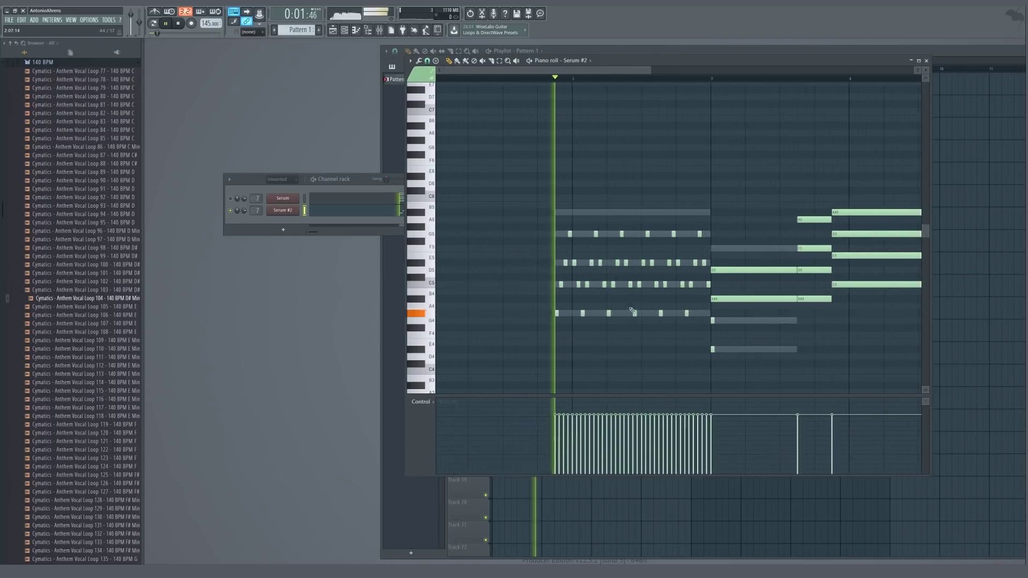
pyautogui.press('space')
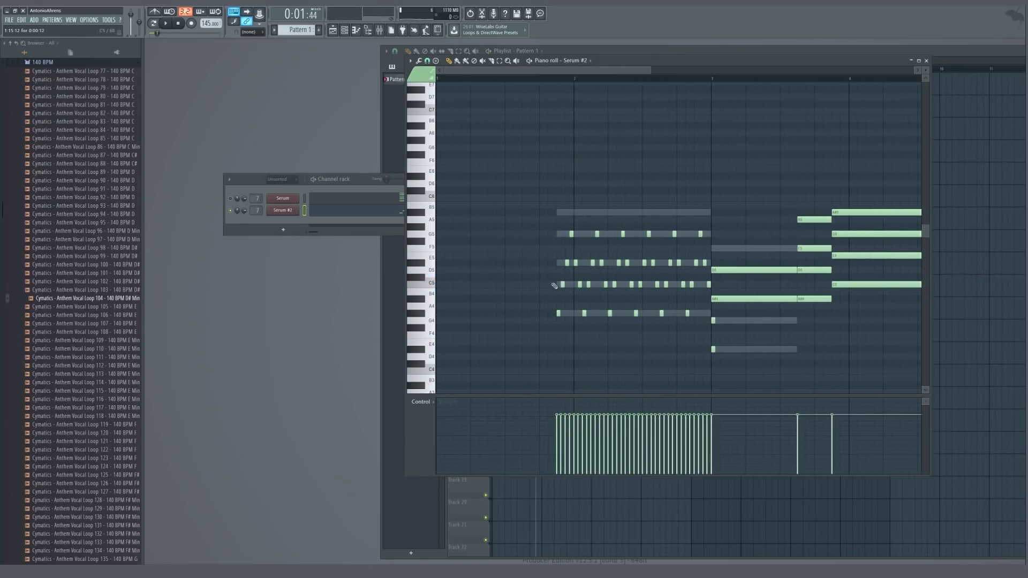
# Initialize the Serum #2 preset, choose another wavetable for oscillator A, raise its wavetable position, and audition the sound
pyautogui.click(283, 210)
pyautogui.click(580, 155)
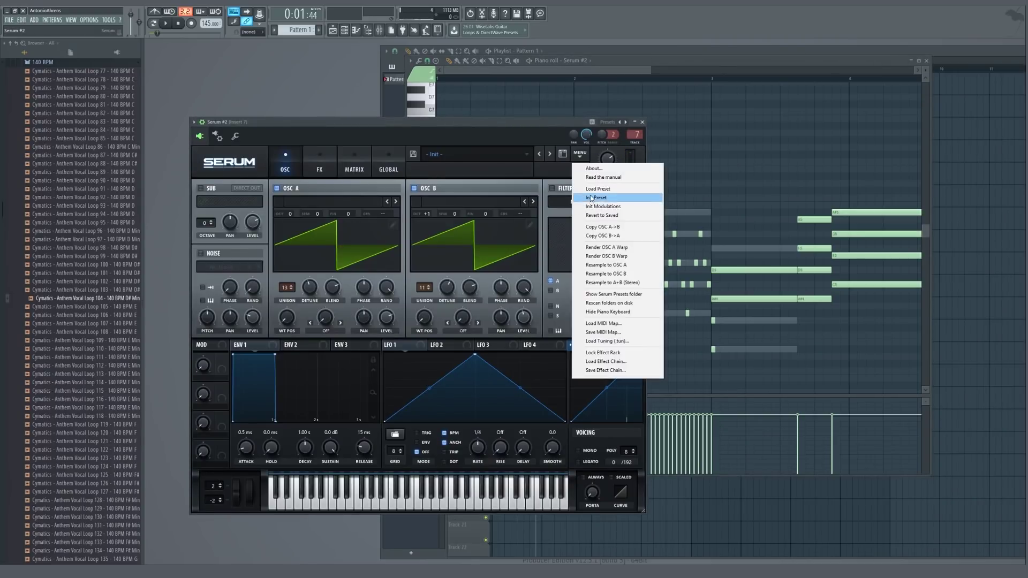
pyautogui.click(591, 198)
pyautogui.click(316, 201)
pyautogui.moveTo(316, 211)
pyautogui.click(446, 250)
pyautogui.moveTo(287, 318); pyautogui.dragTo(314, 290)
pyautogui.press('Escape')
pyautogui.press('space')
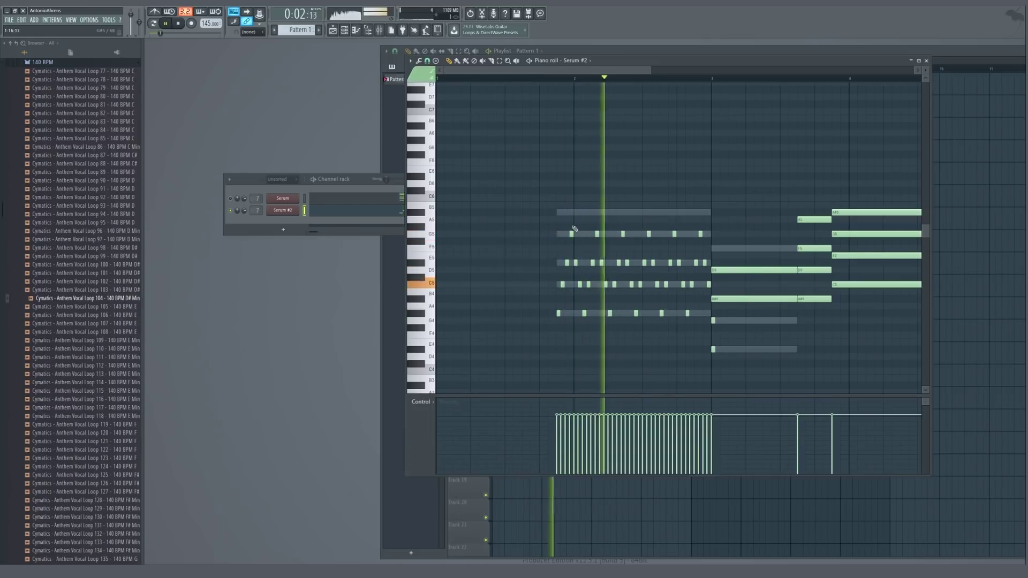
# Shorten the opening six-note figure to quarter-step notes and delete the remaining notes copied across the first chord
pyautogui.press('space')
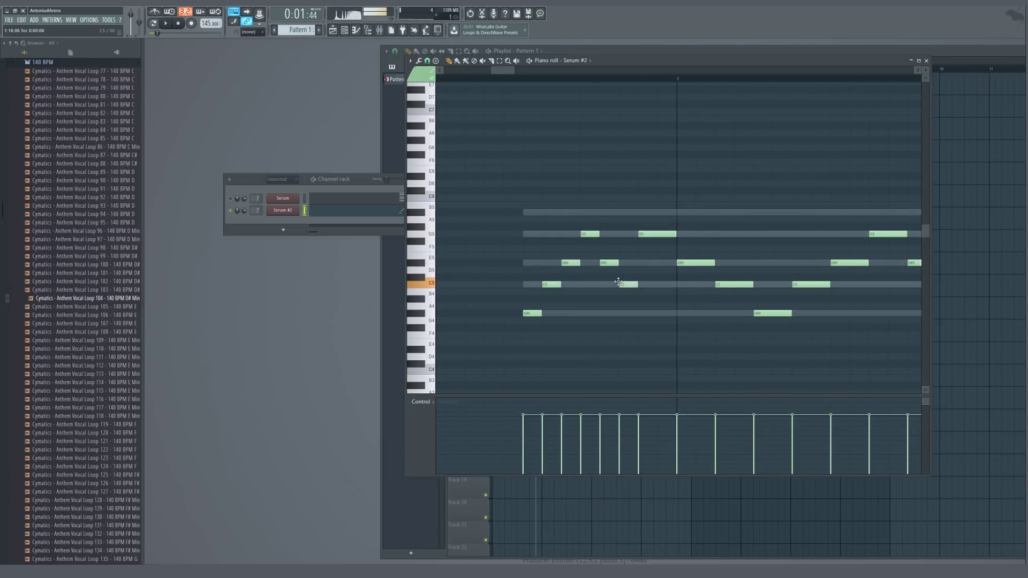
pyautogui.scroll(-3, 592, 292)
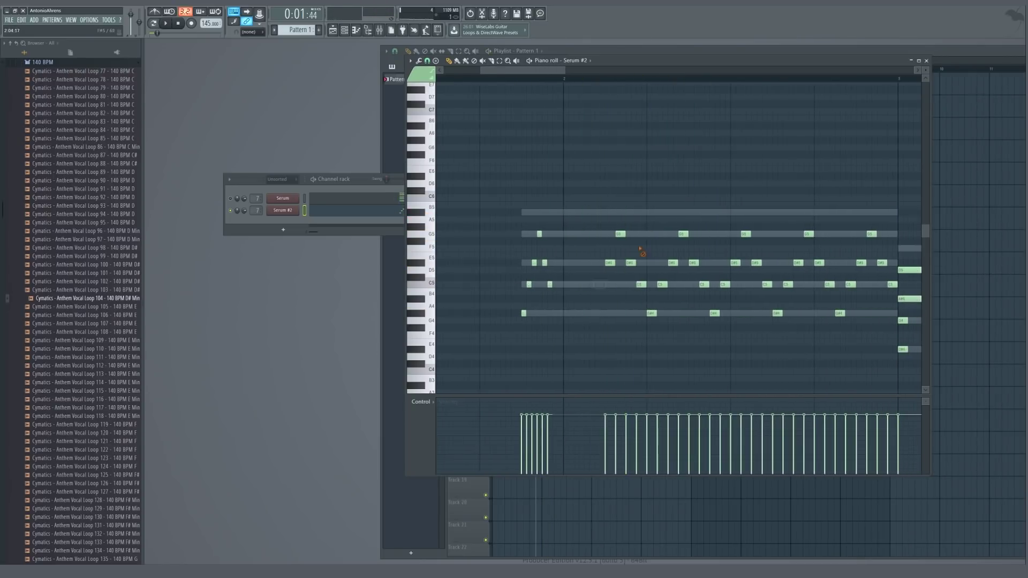
pyautogui.rightClick(716, 314)
pyautogui.rightClick(725, 285)
pyautogui.rightClick(736, 262)
pyautogui.rightClick(684, 234)
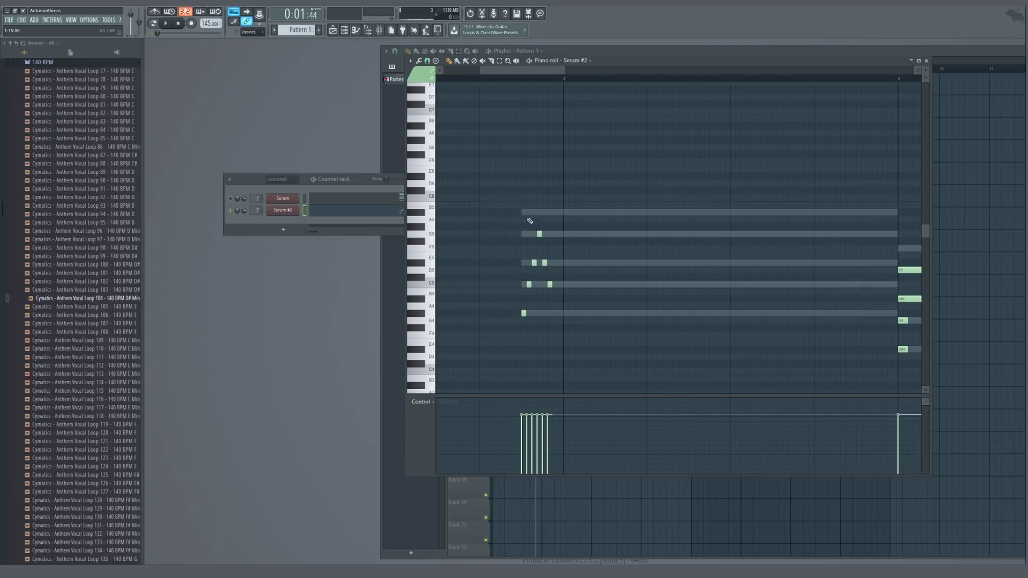
# Duplicate the quarter-step figure eleven times to fill the first chord's length and audition it
pyautogui.moveTo(530, 221); pyautogui.dragTo(550, 327)
pyautogui.moveTo(521, 202); pyautogui.dragTo(553, 330)
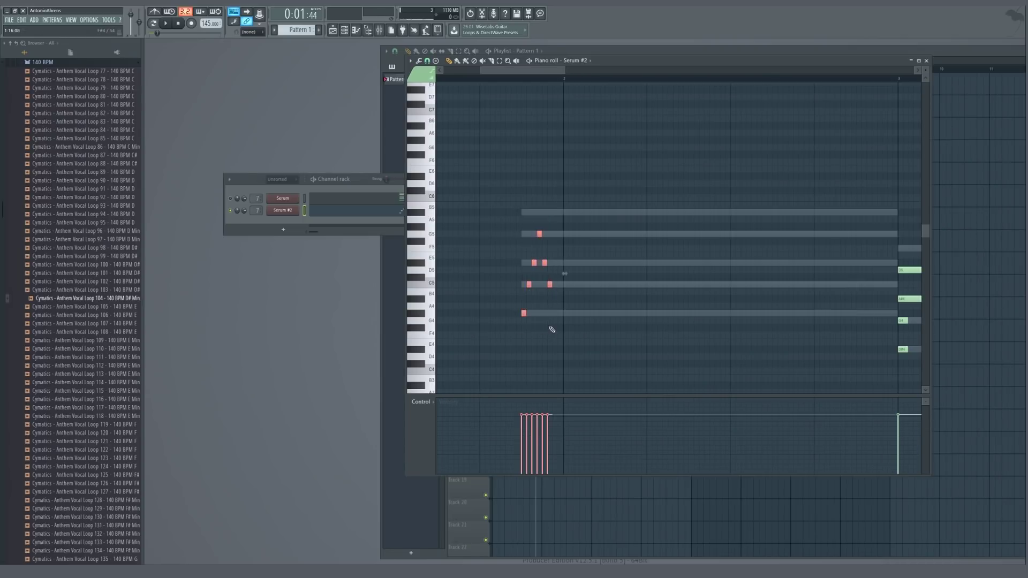
pyautogui.scroll(-2, 548, 280)
pyautogui.hotkey('ctrl', 'b')
pyautogui.hotkey('ctrl', 'b')
pyautogui.hotkey('ctrl', 'b')
pyautogui.hotkey('ctrl', 'b')
pyautogui.hotkey('ctrl', 'b')
pyautogui.hotkey('ctrl', 'b')
pyautogui.hotkey('ctrl', 'b')
pyautogui.hotkey('ctrl', 'b')
pyautogui.hotkey('ctrl', 'b')
pyautogui.hotkey('ctrl', 'b')
pyautogui.hotkey('ctrl', 'b')
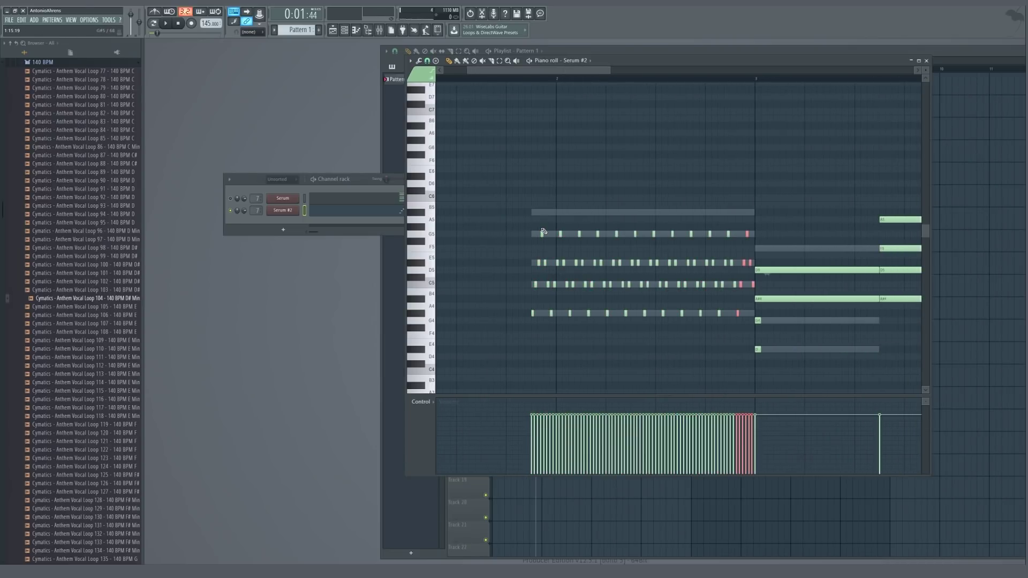
pyautogui.press('space')
pyautogui.press('space')
# Try to step back through the undo history to the half-step version of the first chord
pyautogui.hotkey('ctrl', 'z')
pyautogui.hotkey('ctrl', 'z')
pyautogui.hotkey('ctrl', 'z')
pyautogui.hotkey('ctrl', 'z')
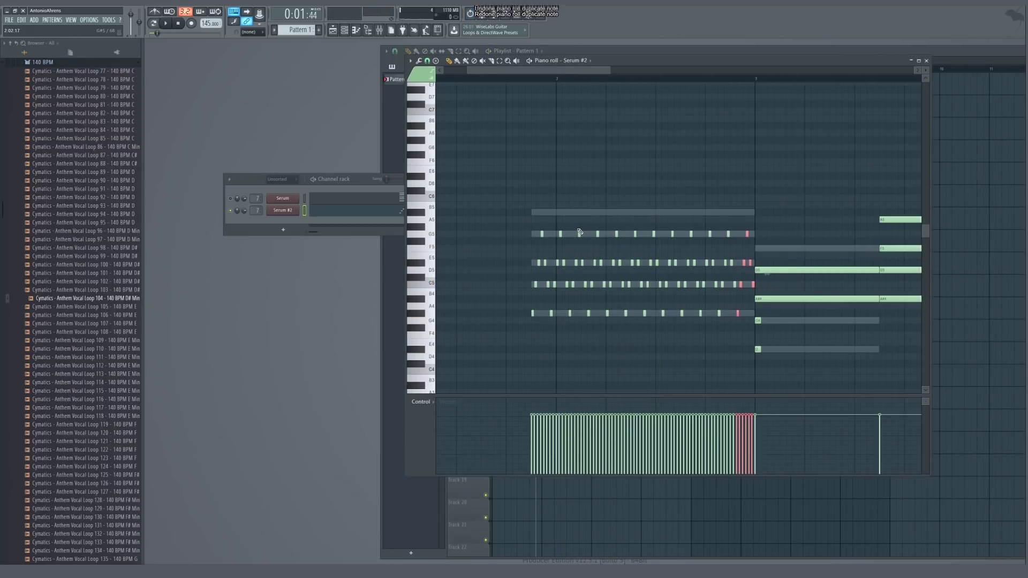
pyautogui.click(19, 20)
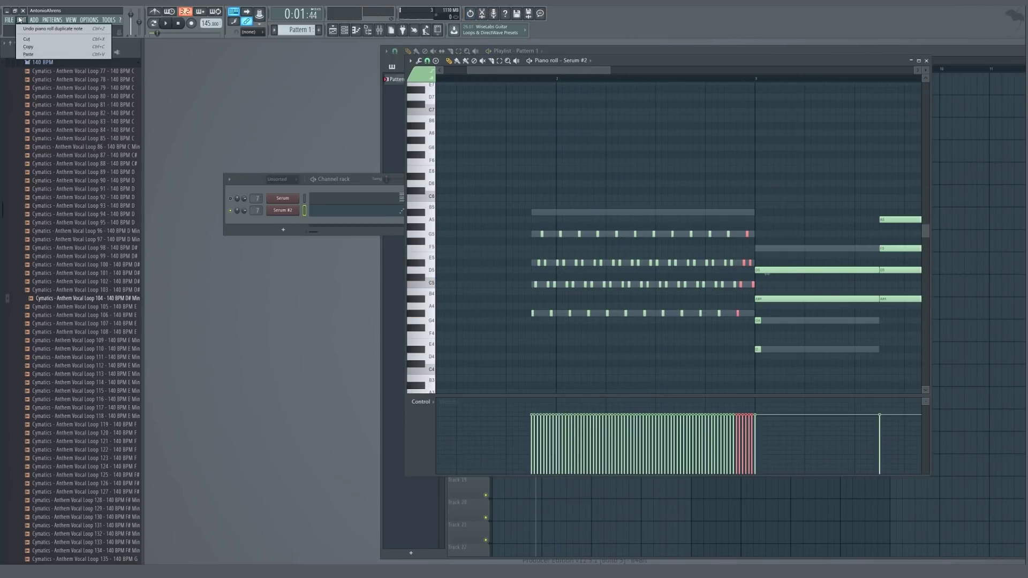
pyautogui.click(21, 20)
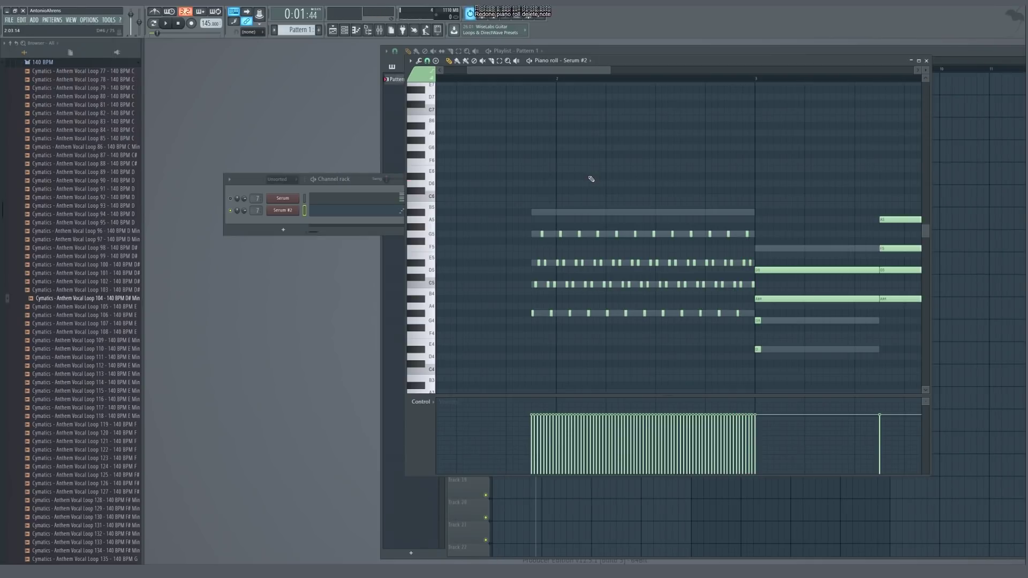
# Delete the quarter-step notes over the first chord and redraw the figure with half-step notes G#4, C5, D#5, G5, D#5, C5
pyautogui.moveTo(541, 216); pyautogui.dragTo(755, 325)
pyautogui.press('Delete')
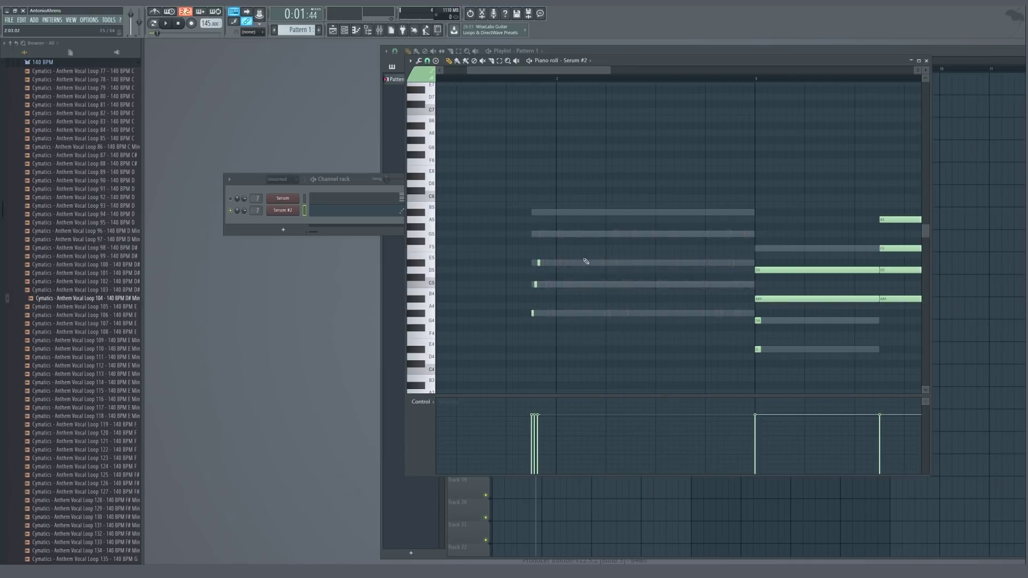
pyautogui.scroll(3, 509, 268)
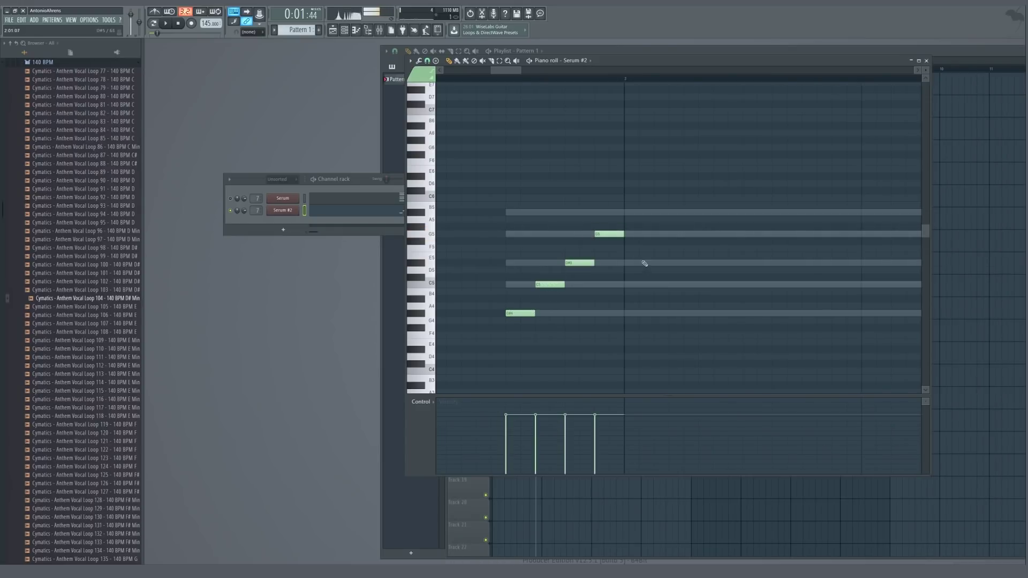
# Select the redrawn half-step figure and duplicate it five times to fill the first chord's length
pyautogui.scroll(-3, 511, 254)
pyautogui.moveTo(509, 224); pyautogui.dragTo(550, 331)
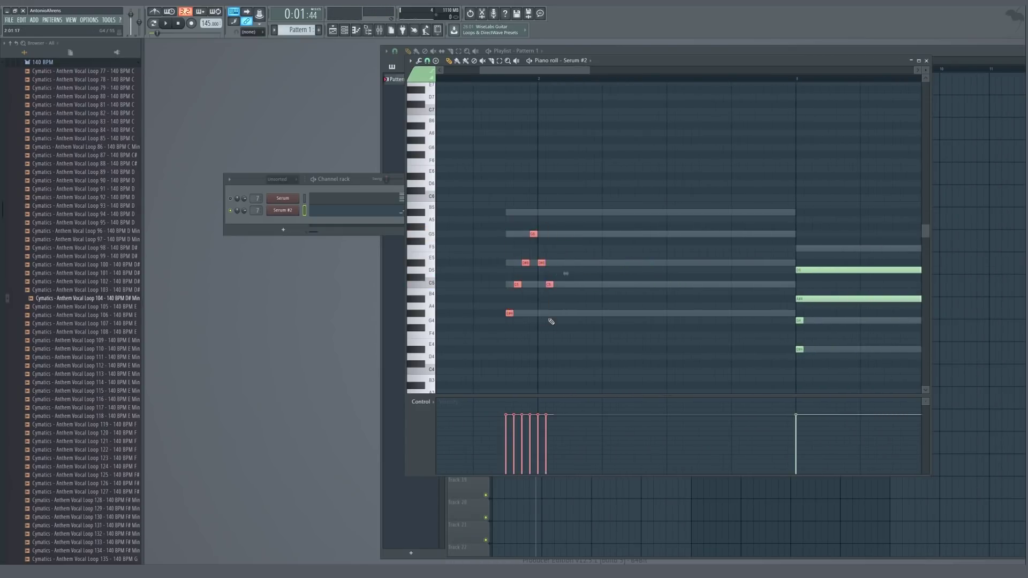
pyautogui.scroll(-2, 542, 279)
pyautogui.hotkey('ctrl', 'b')
pyautogui.hotkey('ctrl', 'b')
pyautogui.hotkey('ctrl', 'b')
# Replace the second chord's long A#4 and D5 with half-step notes, completing the figure D#4, G4, A#4, D5, A#4, G4
pyautogui.scroll(6, 581, 320)
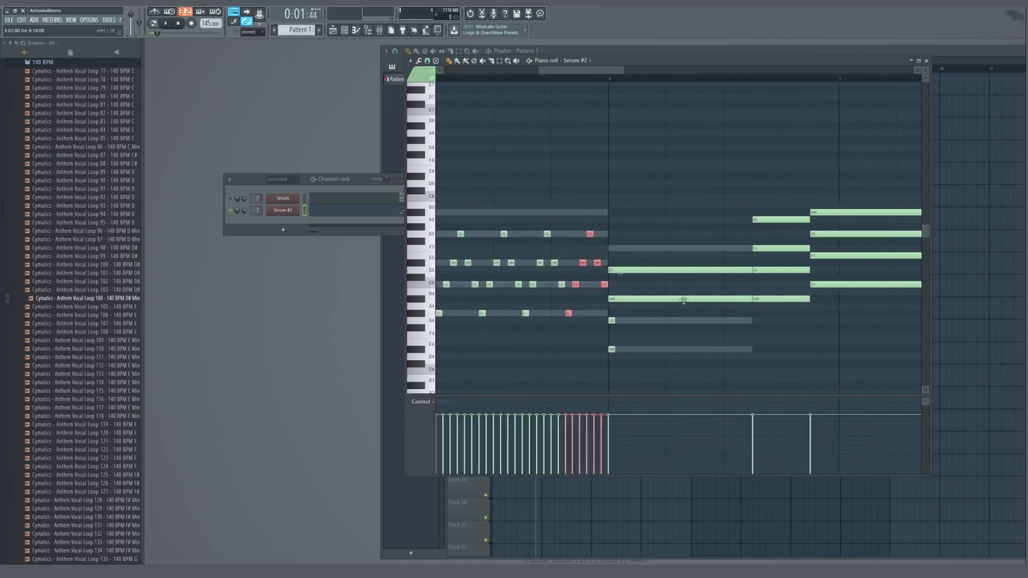
pyautogui.rightClick(604, 300)
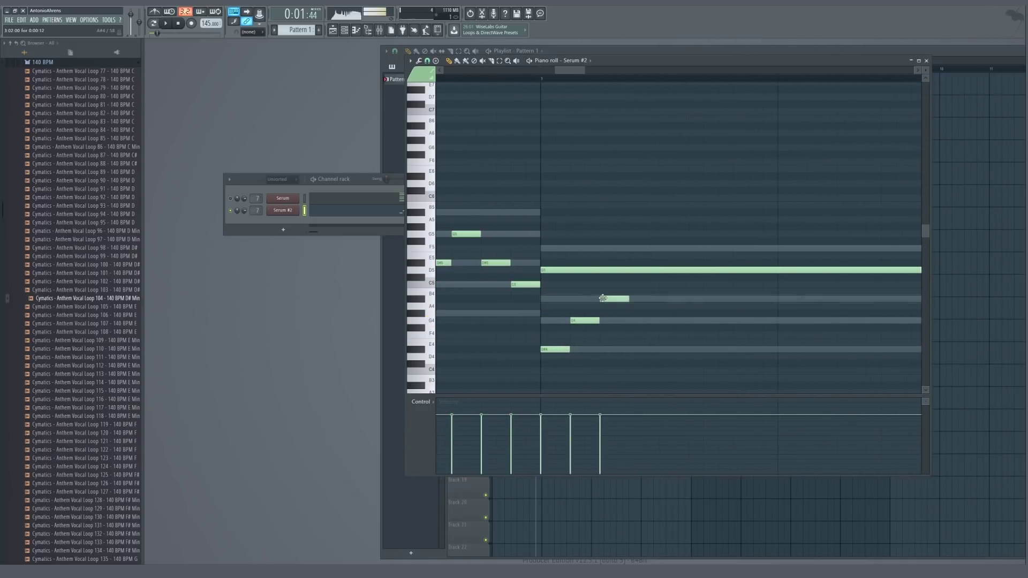
pyautogui.rightClick(650, 271)
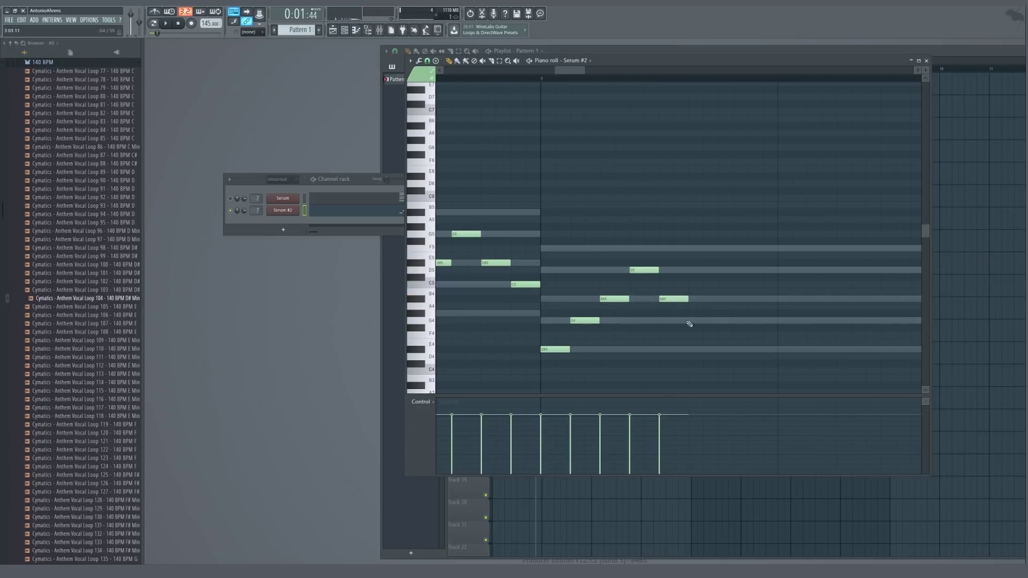
# Select the second chord's six-note figure and duplicate it three times to cover the chord's length
pyautogui.moveTo(556, 253); pyautogui.dragTo(688, 376)
pyautogui.moveTo(572, 254); pyautogui.dragTo(716, 381)
pyautogui.moveTo(706, 246); pyautogui.dragTo(561, 381)
pyautogui.scroll(-5, 566, 335)
pyautogui.hotkey('ctrl', 'b')
pyautogui.hotkey('ctrl', 'b')
pyautogui.hotkey('ctrl', 'b')
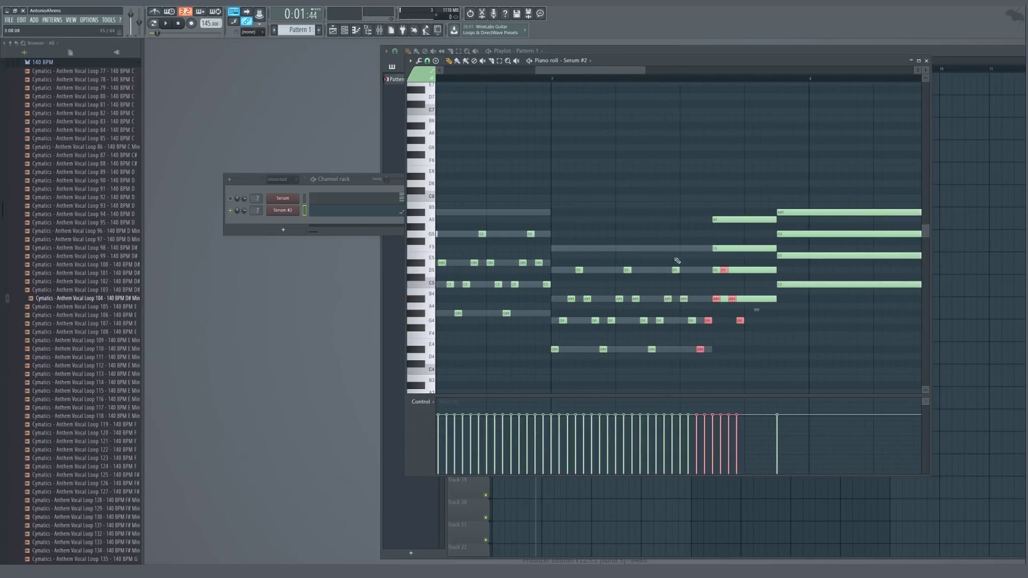
# Remove the copied notes overlapping the third chord and replace its long notes with half-step A#4, D5, F5, A5, F5, D5, A#4, D5
pyautogui.scroll(2, 756, 301)
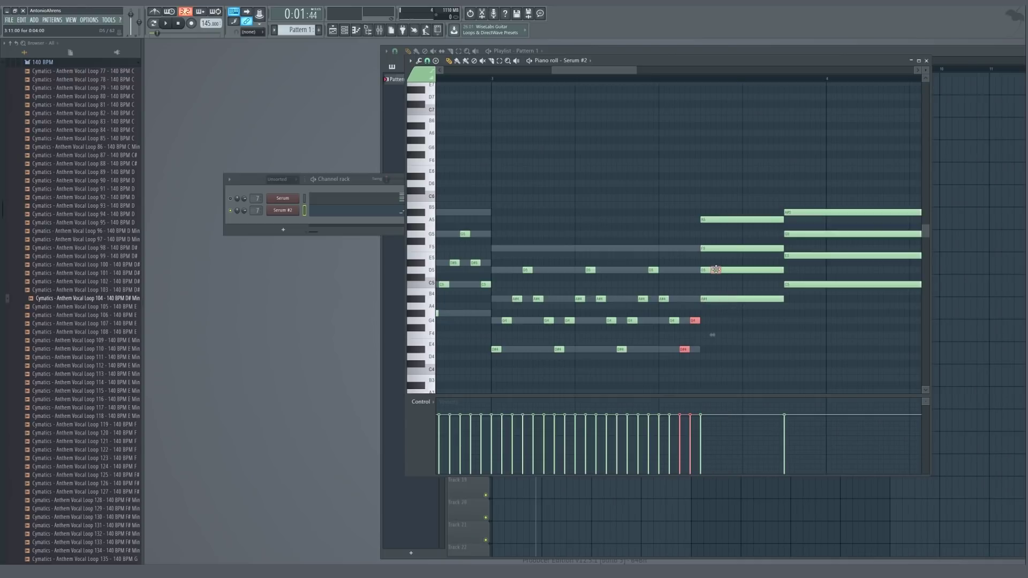
pyautogui.scroll(2, 726, 321)
pyautogui.rightClick(668, 300)
pyautogui.click(667, 301)
pyautogui.click(688, 271)
pyautogui.rightClick(703, 249)
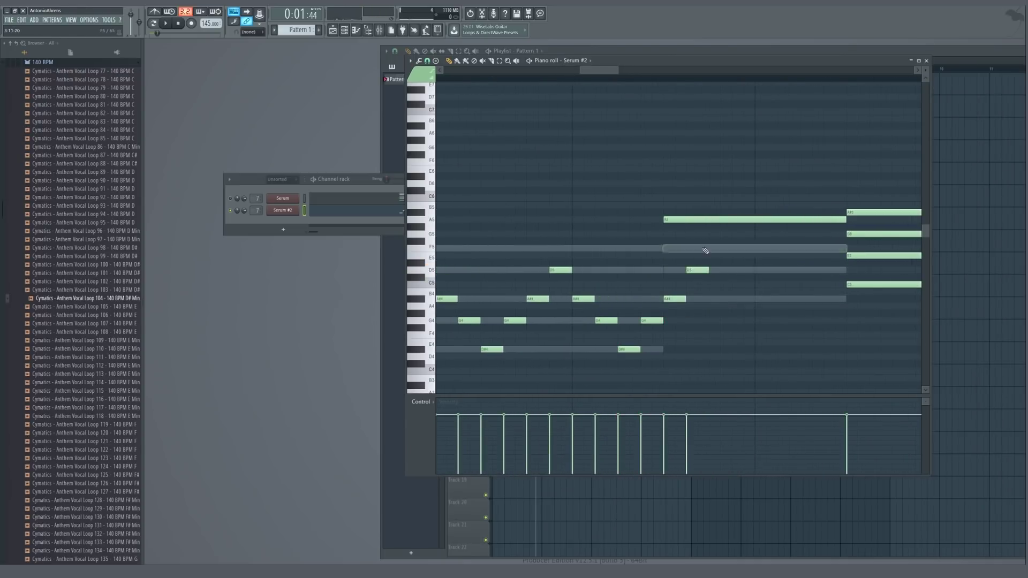
pyautogui.click(712, 249)
pyautogui.rightClick(731, 220)
pyautogui.click(735, 220)
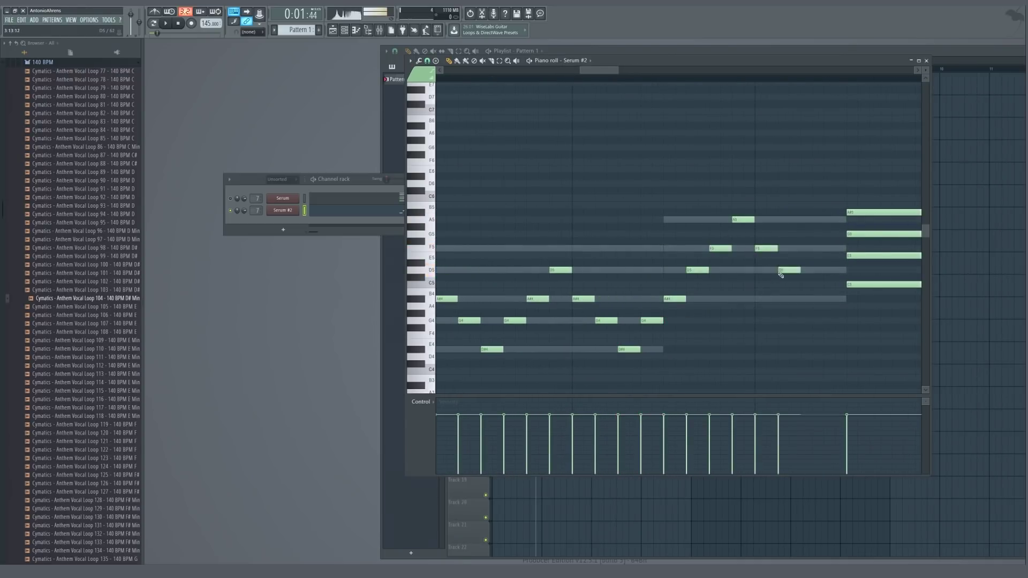
# Replace the last chord's long notes with a half-step figure of C5, E5, G5, A#5, G5, E5
pyautogui.scroll(-3, 726, 250)
pyautogui.scroll(2, 730, 250)
pyautogui.rightClick(671, 286)
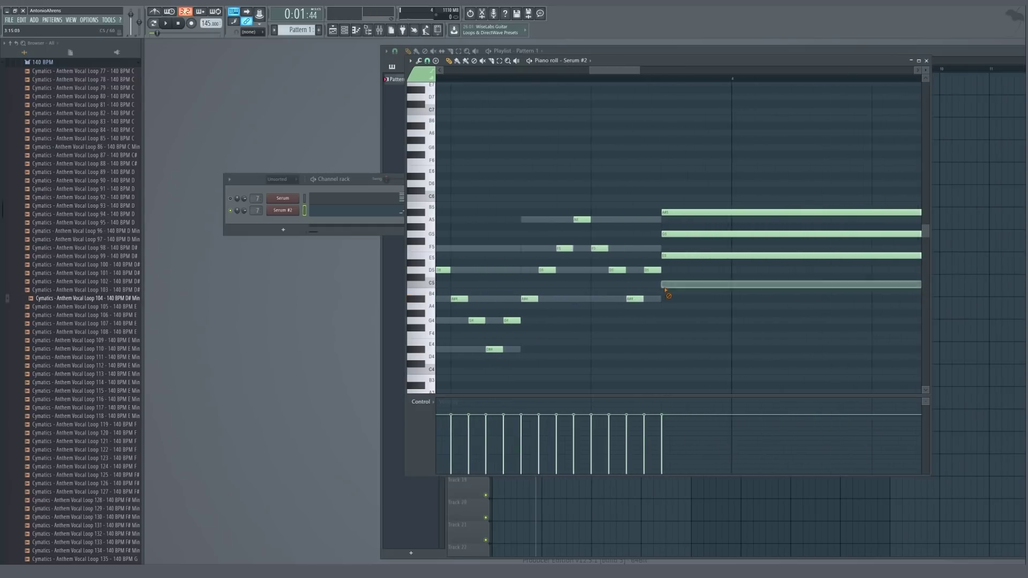
pyautogui.click(669, 285)
pyautogui.rightClick(684, 255)
pyautogui.click(682, 256)
pyautogui.rightClick(699, 234)
pyautogui.click(700, 234)
pyautogui.rightClick(720, 213)
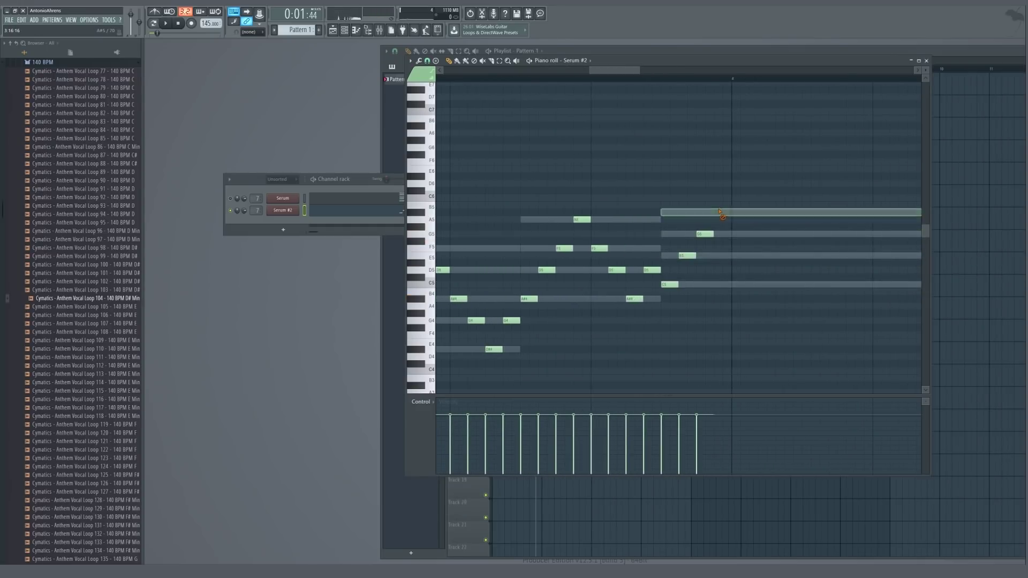
pyautogui.click(720, 213)
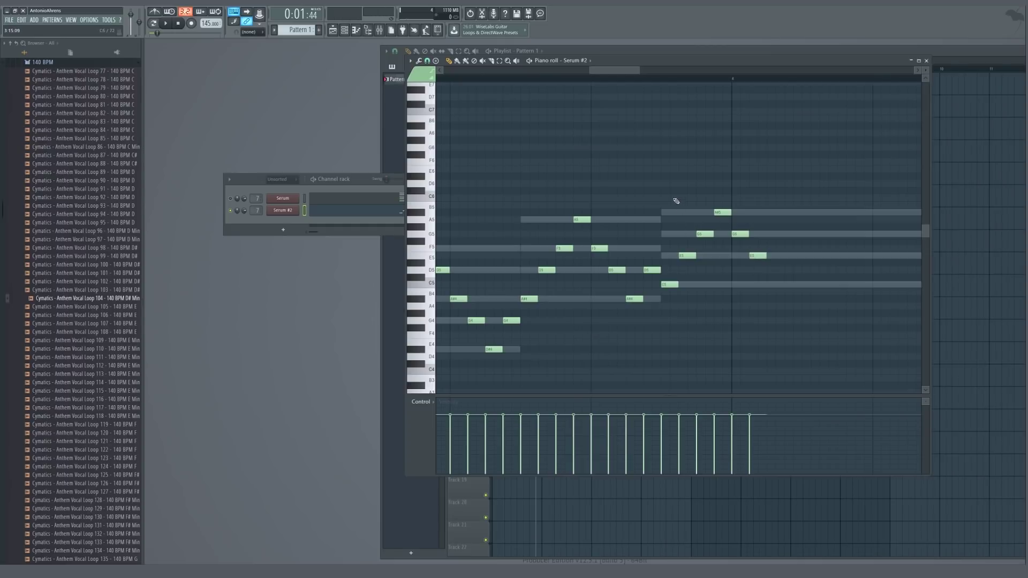
# Duplicate the last chord's six-note figure five times to fill its length and play the finished arpeggio
pyautogui.moveTo(673, 195); pyautogui.dragTo(756, 302)
pyautogui.scroll(-3, 725, 230)
pyautogui.hotkey('ctrl', 'b')
pyautogui.hotkey('ctrl', 'b')
pyautogui.hotkey('ctrl', 'b')
pyautogui.hotkey('ctrl', 'b')
pyautogui.hotkey('ctrl', 'b')
pyautogui.scroll(-2, 723, 229)
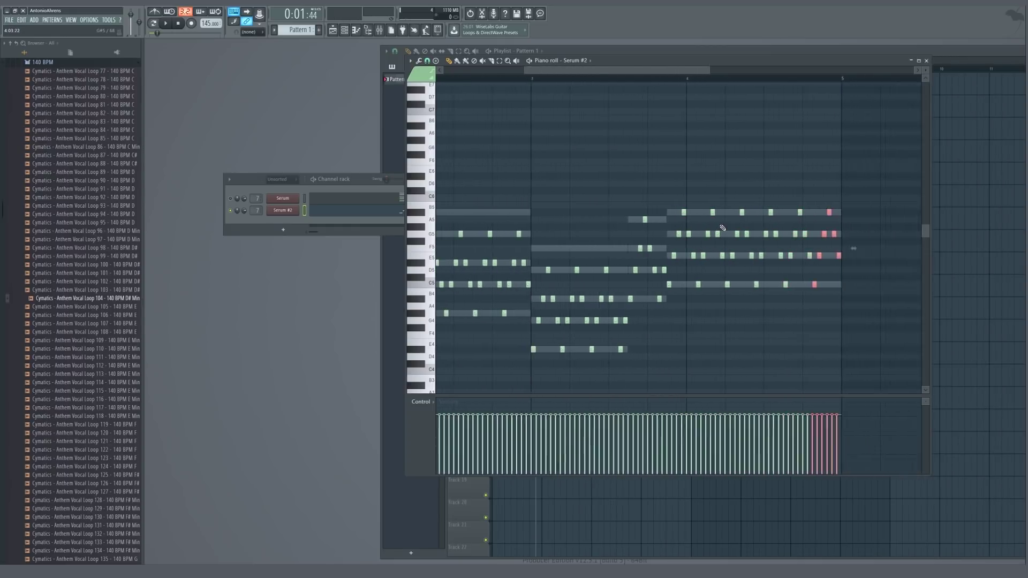
pyautogui.scroll(-2, 723, 228)
pyautogui.press('space')
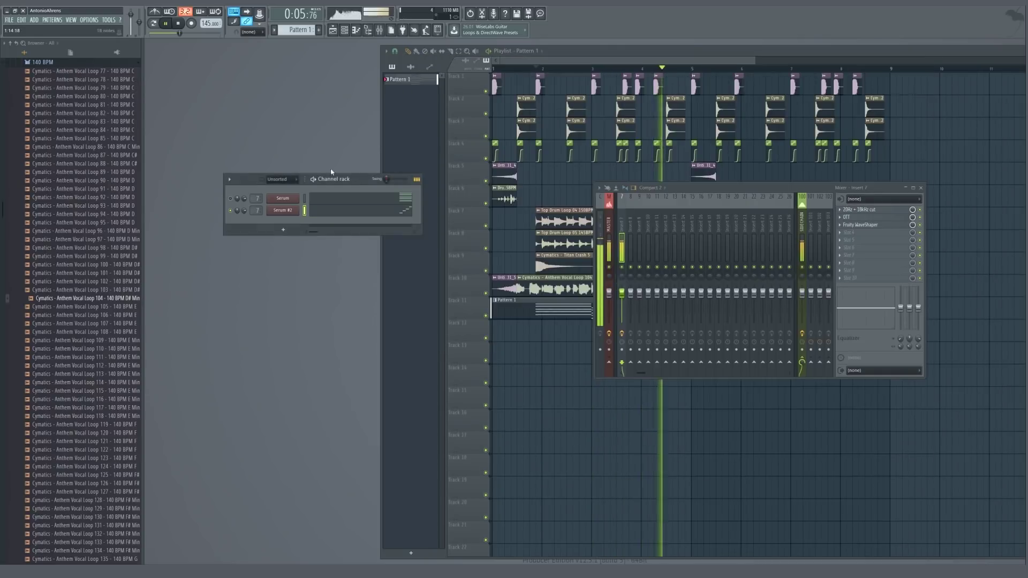
# Open Serum #2 and set oscillator A to +1 octave with 5 unison voices
pyautogui.click(282, 210)
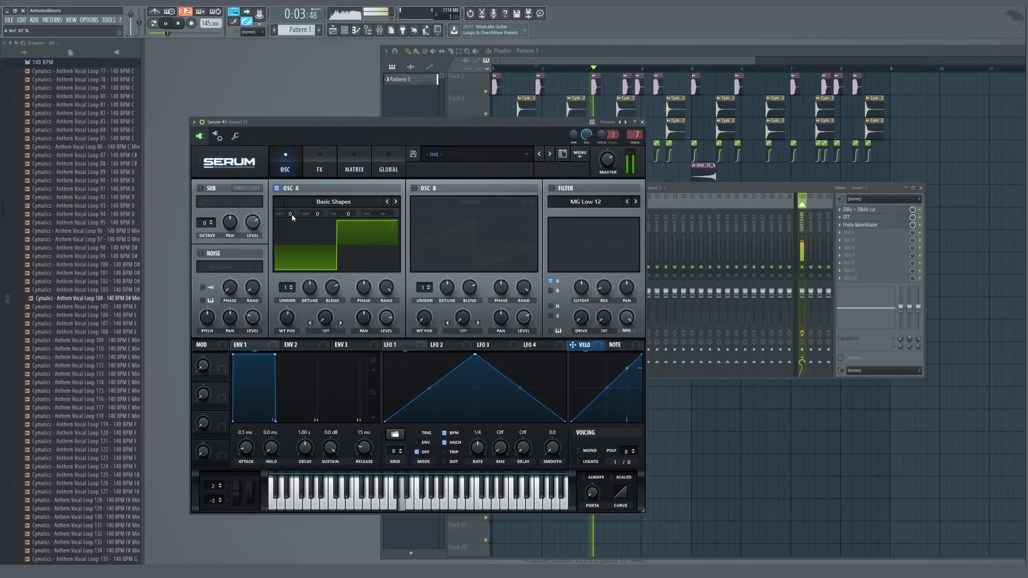
pyautogui.moveTo(291, 214); pyautogui.dragTo(296, 206)
pyautogui.moveTo(292, 289); pyautogui.dragTo(317, 317)
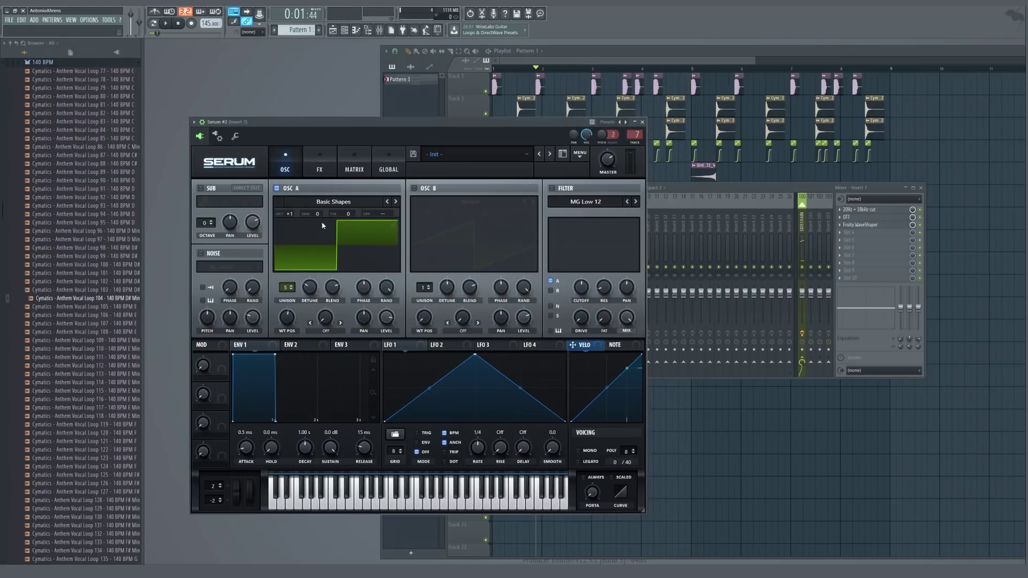
# Turn on Serum #2's Reverb effect, audition the arpeggio, and return to the oscillator settings
pyautogui.click(320, 168)
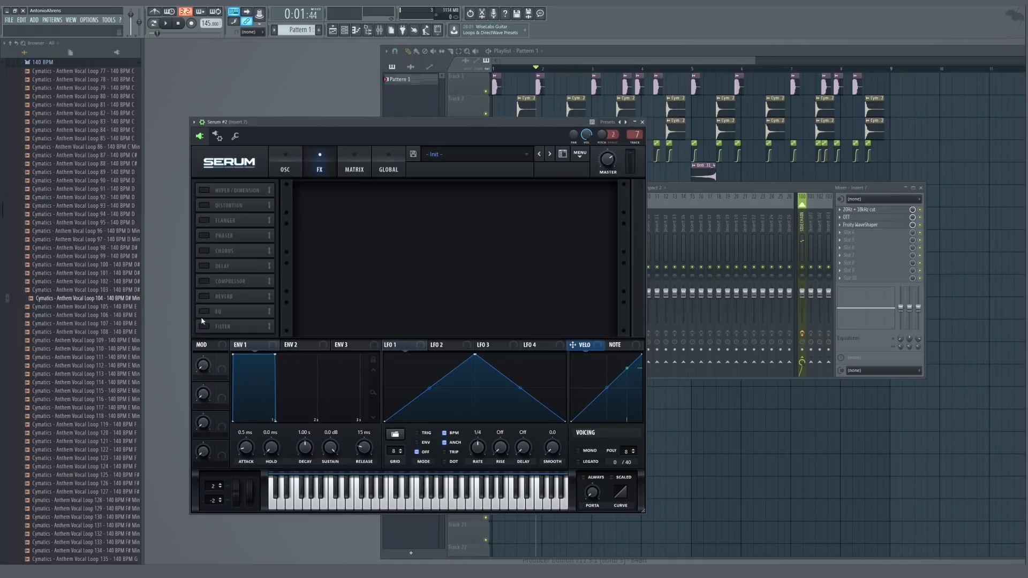
pyautogui.click(204, 296)
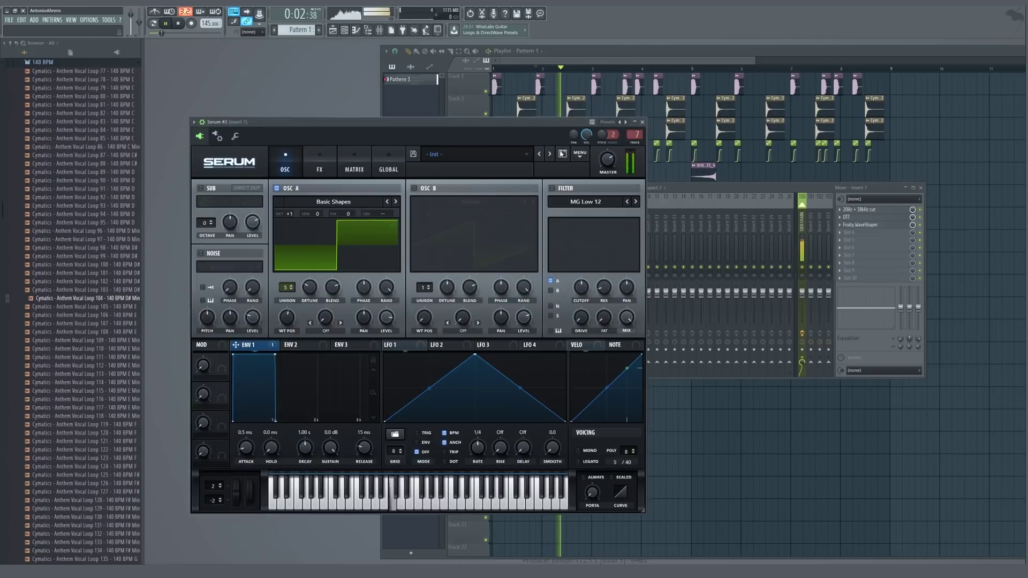
pyautogui.click(320, 169)
pyautogui.click(274, 156)
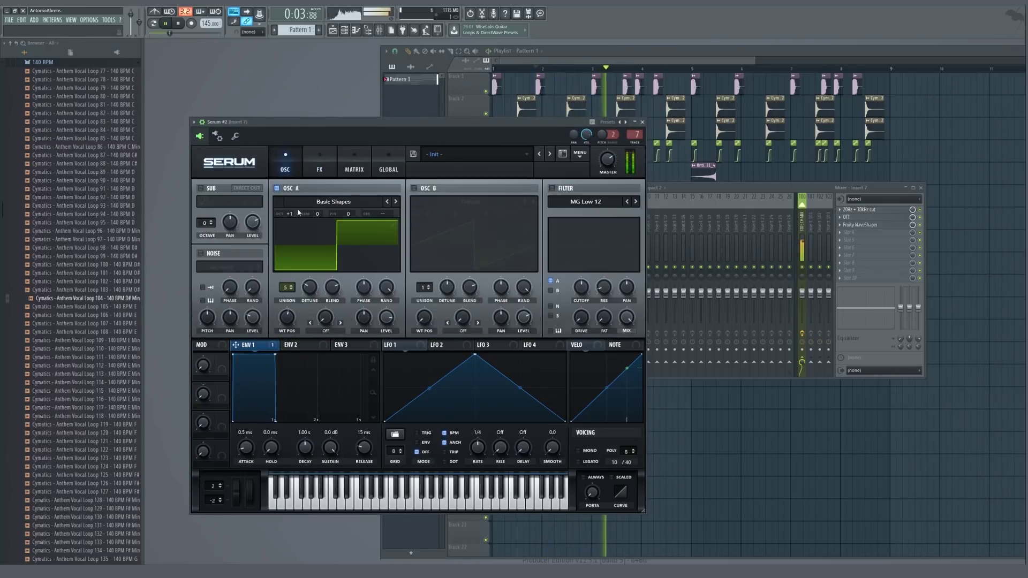
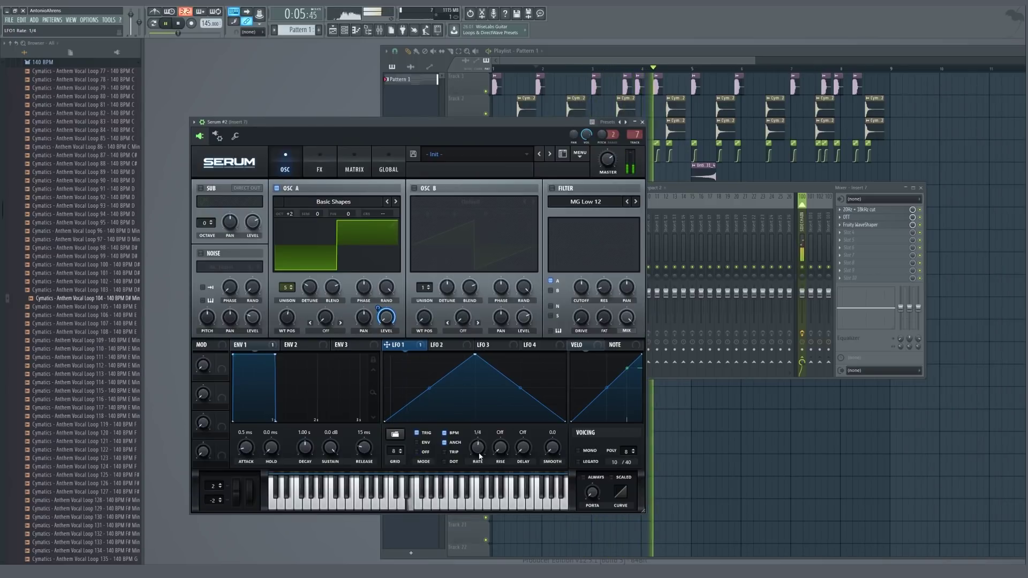
# Modulate oscillator A's level with LFO 1 at a 1/16 rate and move the LFO's peak earlier in its cycle
pyautogui.press('Escape')
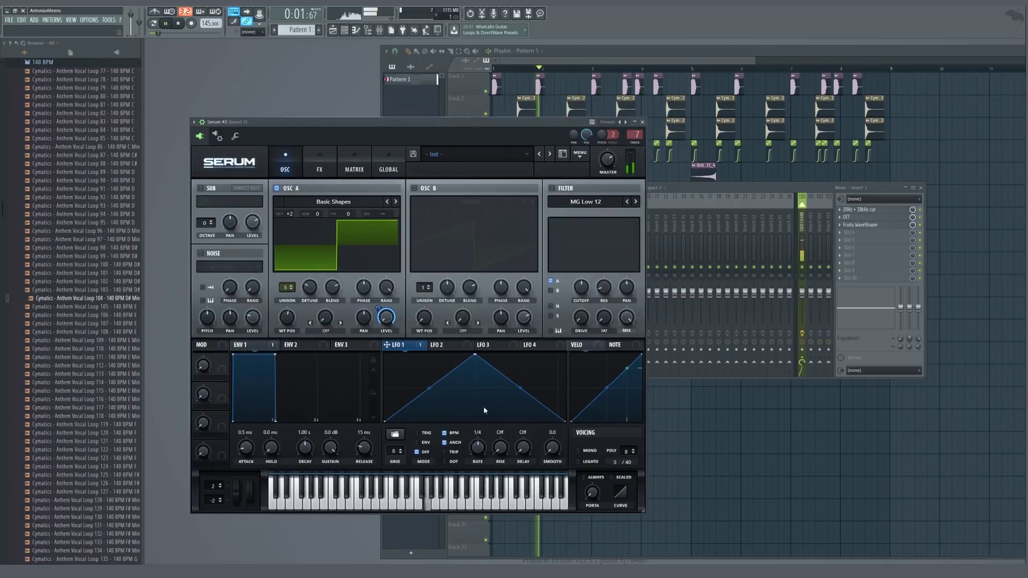
pyautogui.moveTo(477, 358); pyautogui.dragTo(423, 343)
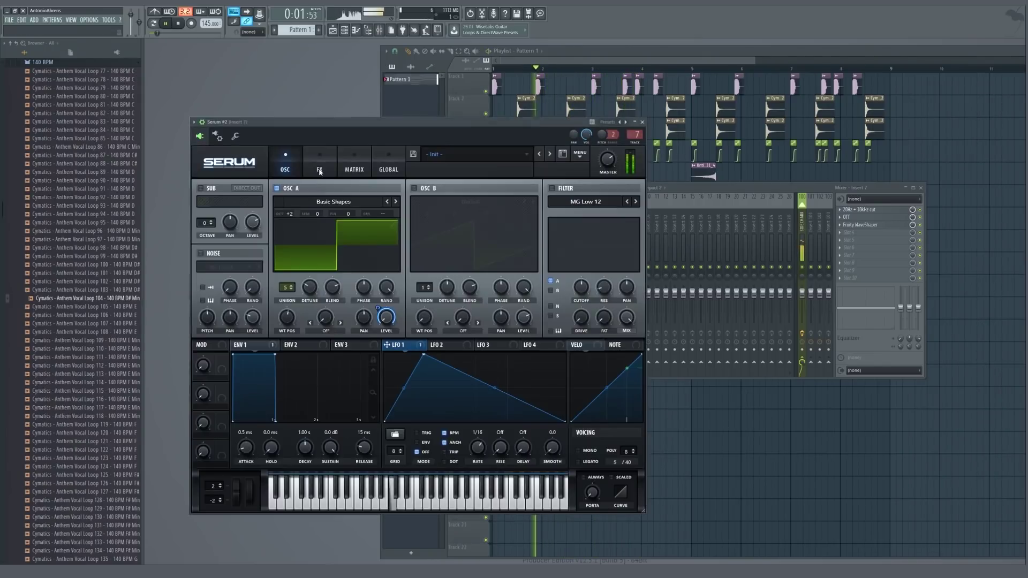
# Set oscillator A's octave to +1 and LFO 1's rate to 1/8, moving the LFO's peak slightly later
pyautogui.moveTo(290, 214); pyautogui.dragTo(290, 234)
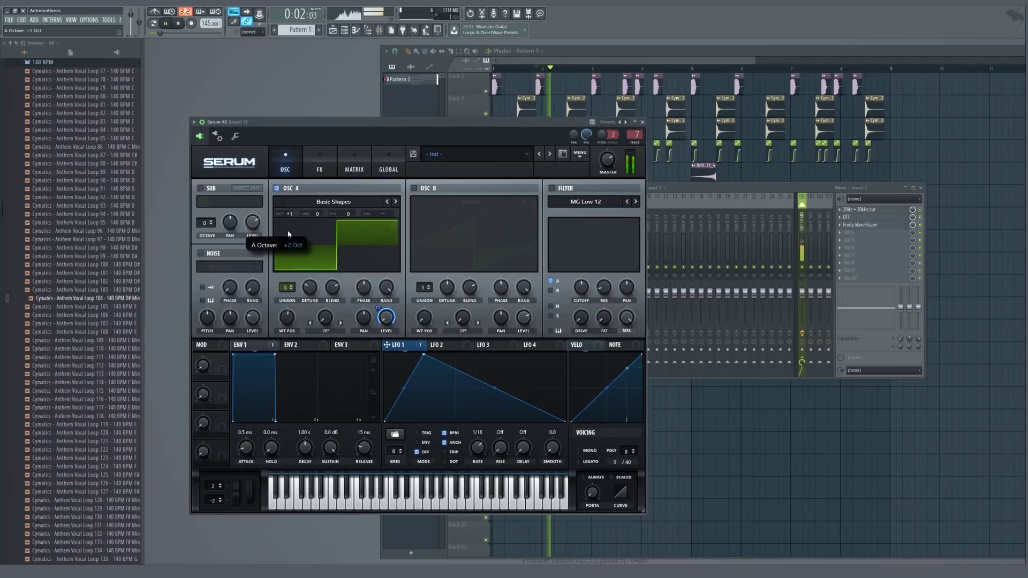
pyautogui.moveTo(481, 450); pyautogui.dragTo(484, 459)
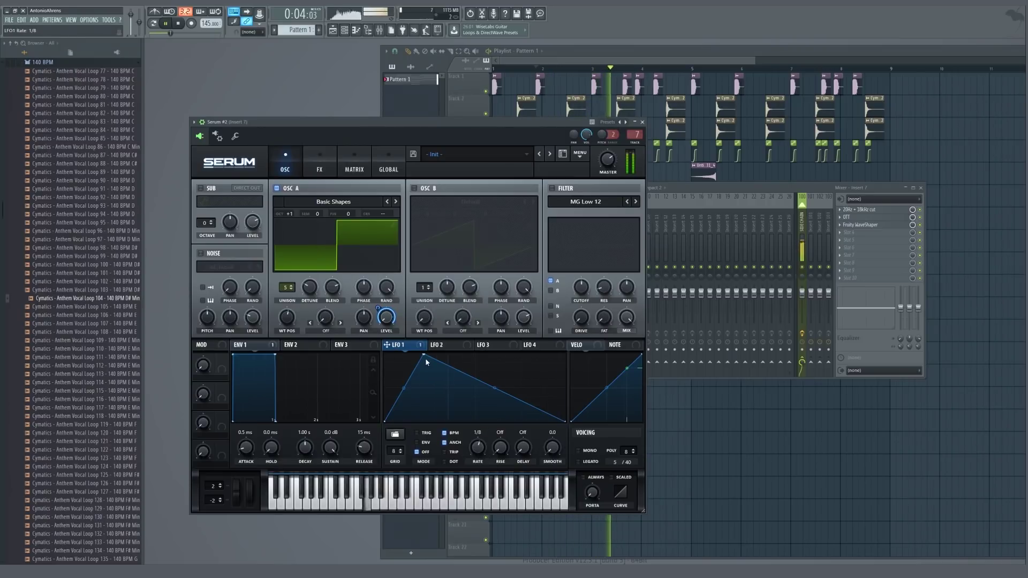
pyautogui.moveTo(424, 354); pyautogui.dragTo(423, 357)
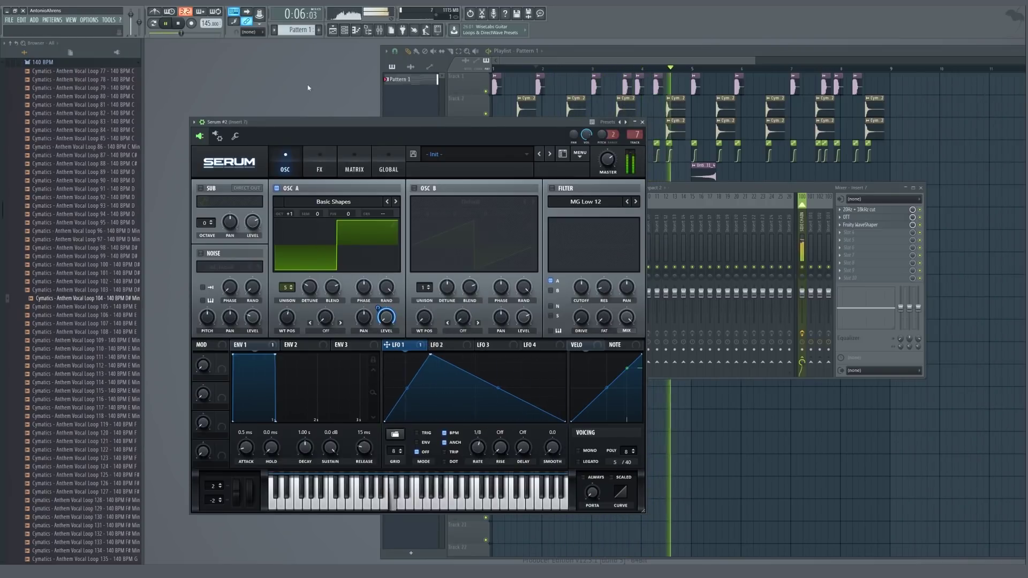
# Close the Serum #2 window and restart playback to audition the arpeggio with the chords
pyautogui.click(319, 165)
pyautogui.press('Escape')
pyautogui.press('space')
pyautogui.press('space')
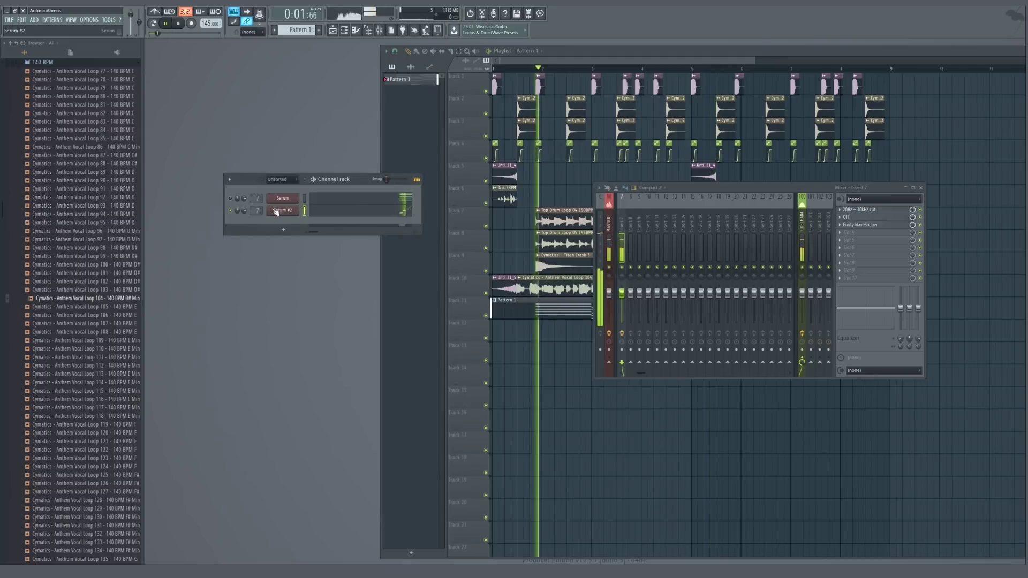
# Audition Serum #2's arpeggio with oscillator A's octave at 0 and return the octave to +1
pyautogui.click(277, 210)
pyautogui.press('space')
pyautogui.press('Escape')
pyautogui.press('space')
pyautogui.click(283, 210)
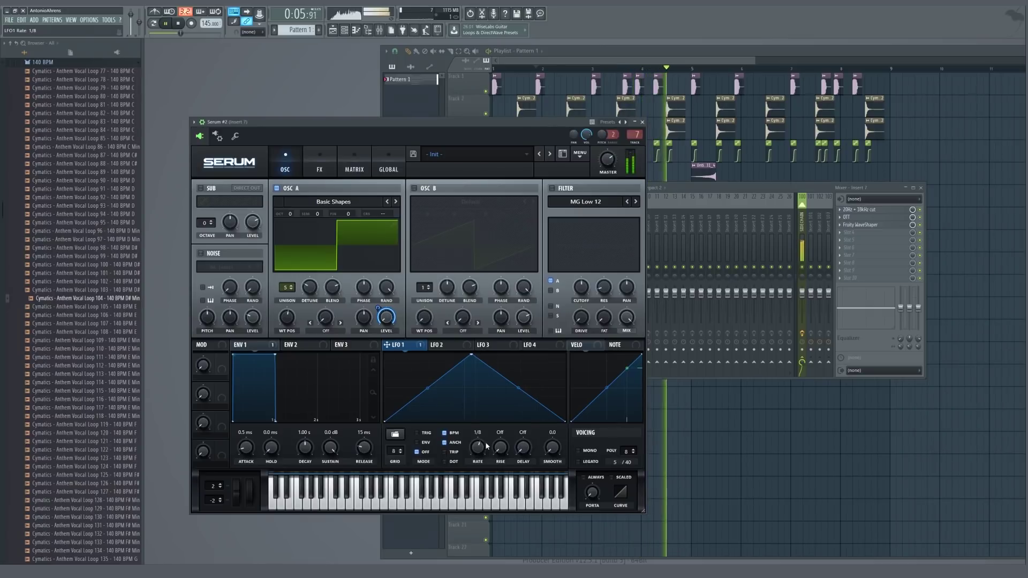
pyautogui.press('space')
pyautogui.press('Escape')
pyautogui.press('space')
pyautogui.click(283, 212)
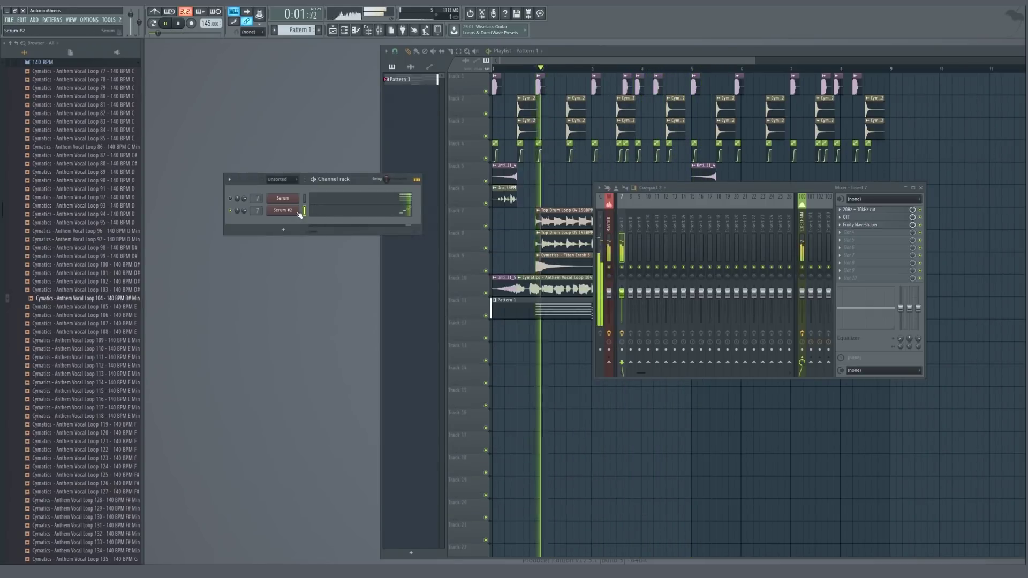
# Check Serum #2's oscillator settings, close its window and restart playback to hear the arpeggio
pyautogui.click(297, 213)
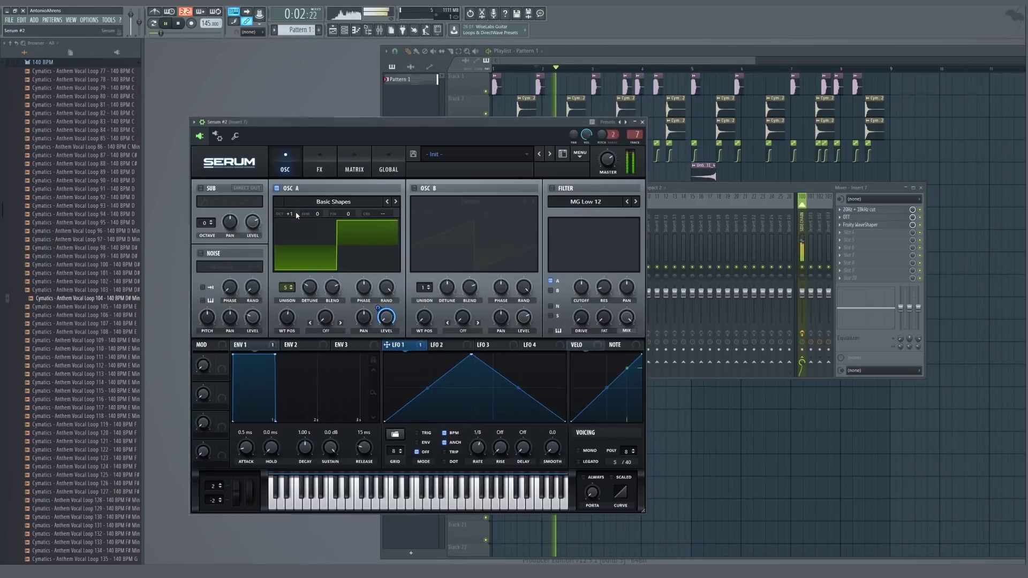
pyautogui.press('Escape')
pyautogui.press('space')
pyautogui.press('space')
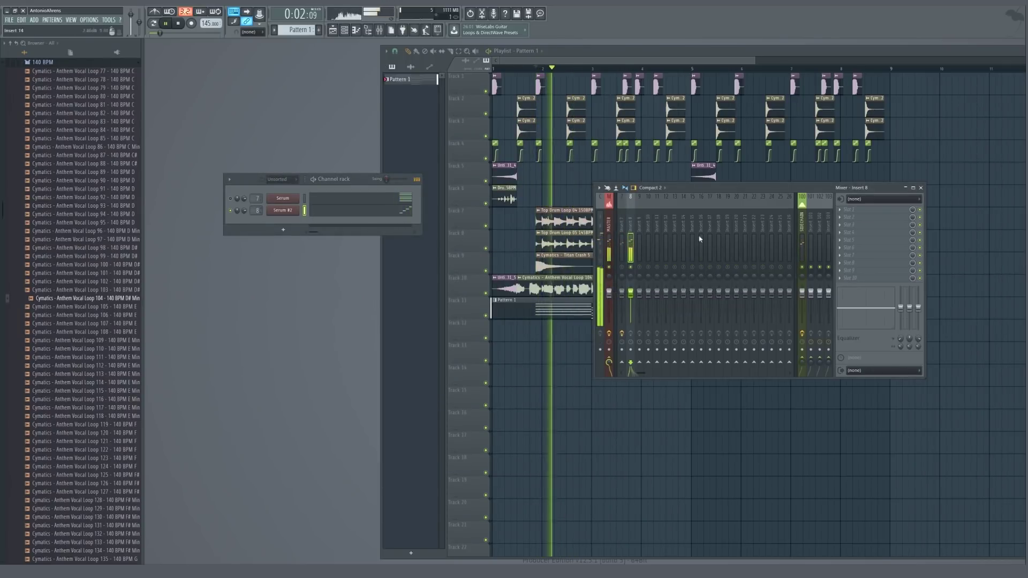
# Load Fruity parametric EQ 2 on mixer Insert 8 with the 20Hz + 18kHz cut preset
pyautogui.click(852, 210)
pyautogui.click(733, 334)
pyautogui.press('space')
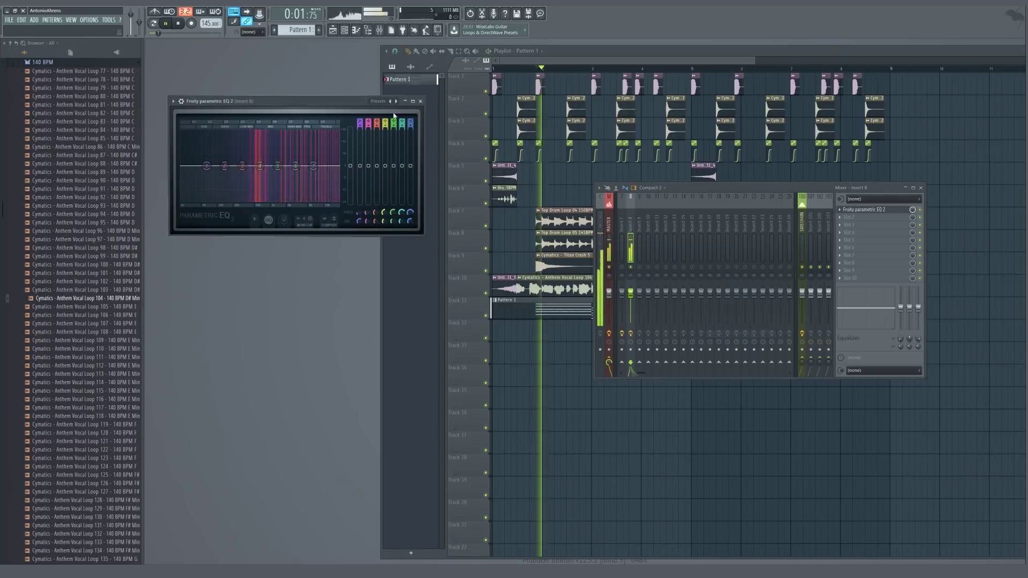
pyautogui.click(420, 101)
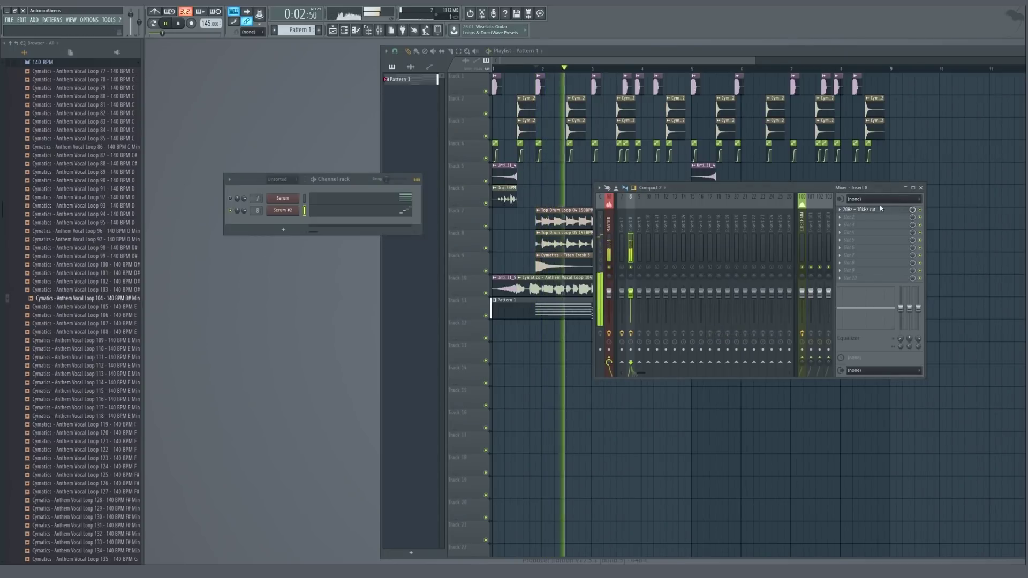
# Add OTT to the second slot of Insert 8 with reduced depth, a longer time and a higher output gain
pyautogui.click(852, 217)
pyautogui.click(792, 118)
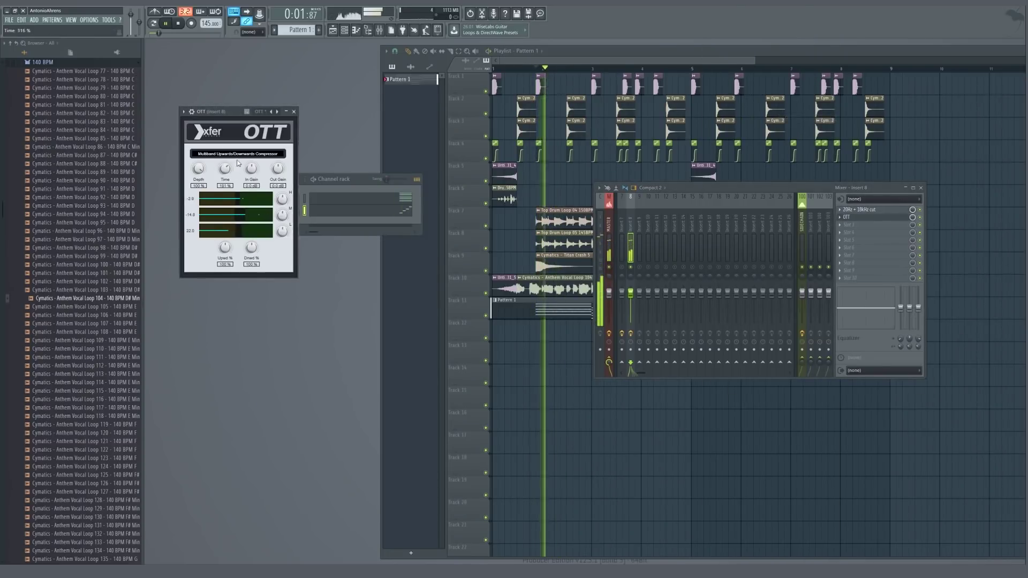
pyautogui.moveTo(199, 190); pyautogui.dragTo(199, 230)
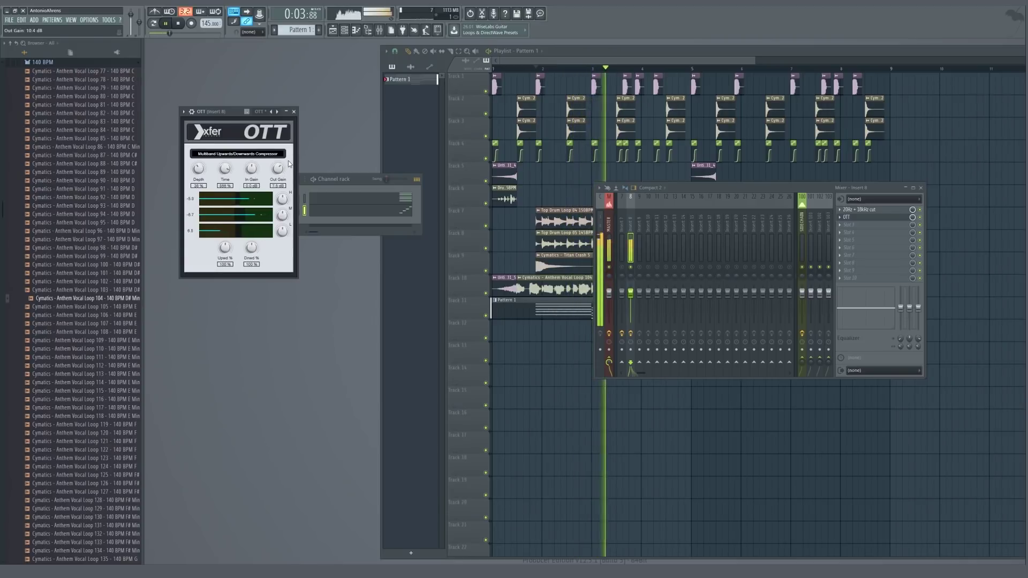
pyautogui.moveTo(278, 180); pyautogui.dragTo(288, 169)
pyautogui.click(293, 112)
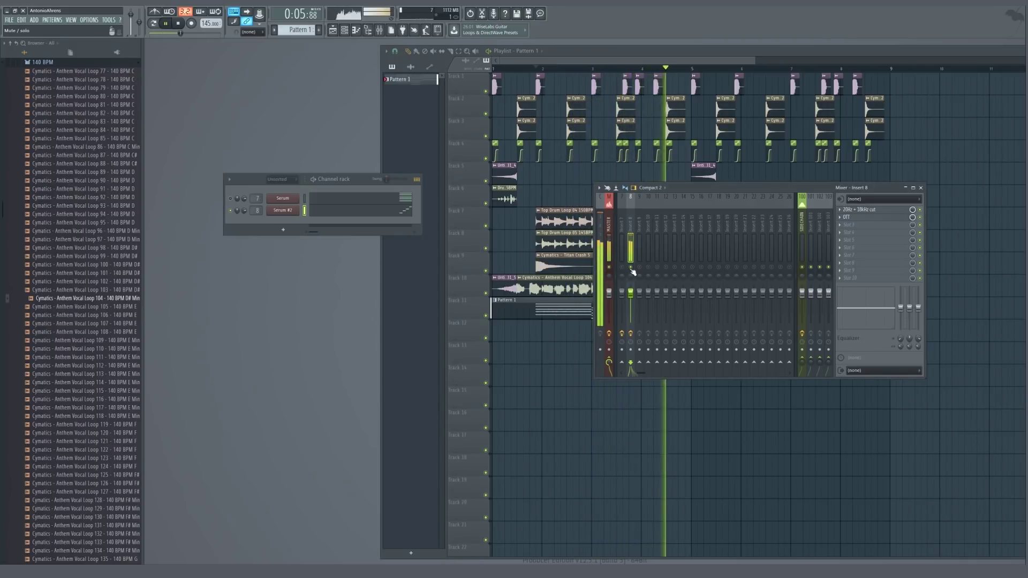
pyautogui.press('space')
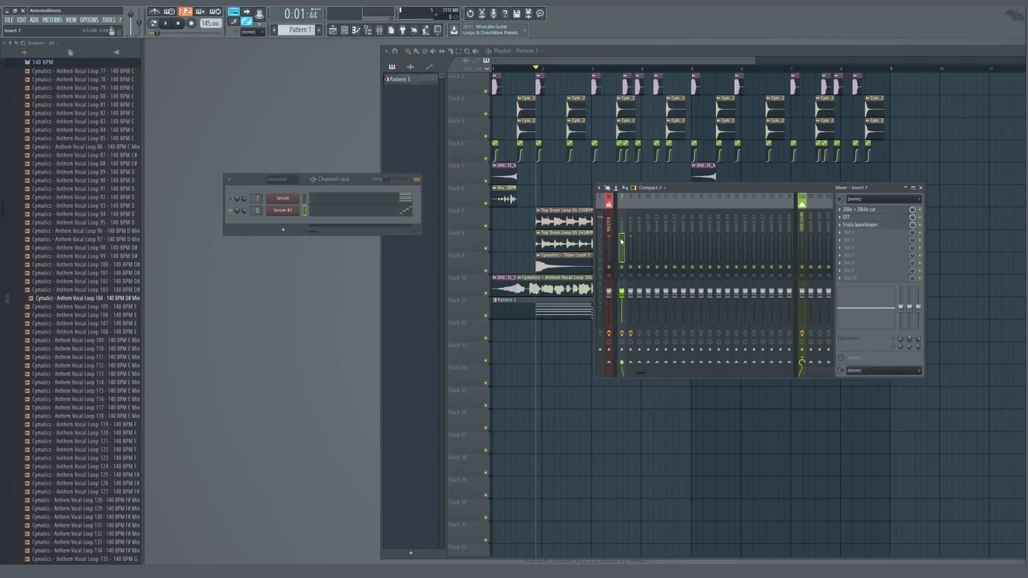
# Hide the mixer and play the chords together with the arpeggio
pyautogui.press('F9')
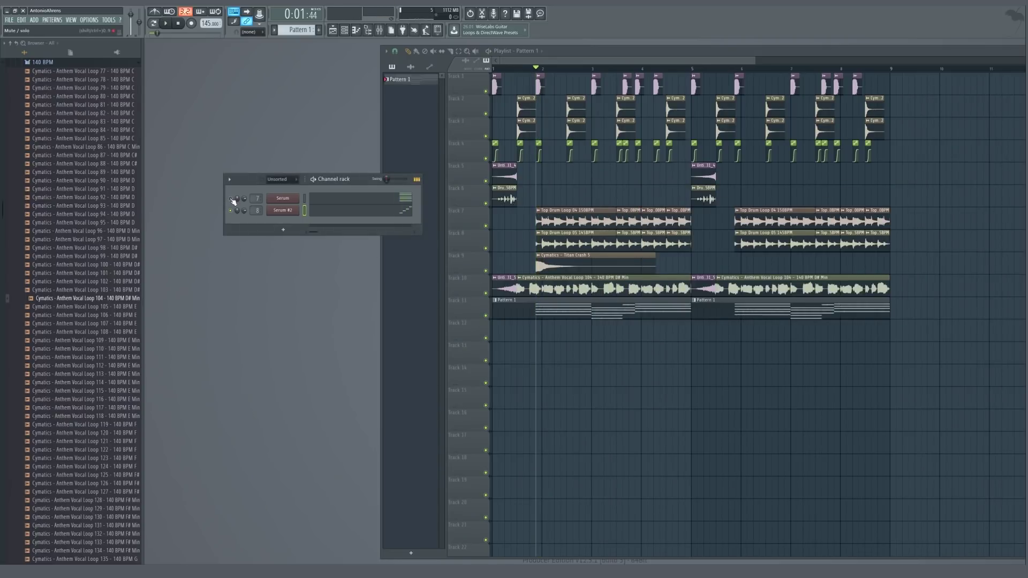
pyautogui.press('space')
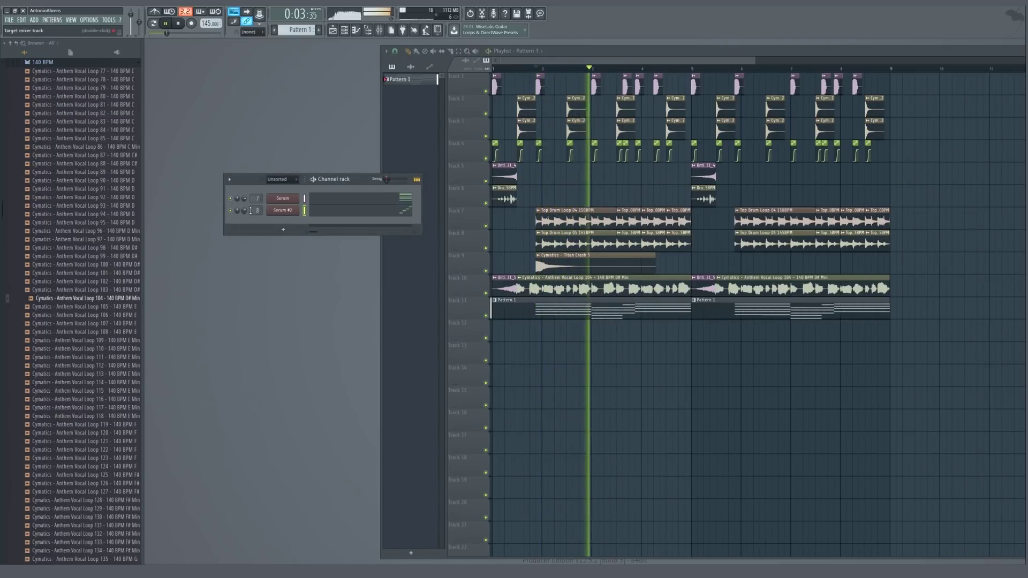
pyautogui.press('space')
# Insert a third Serum channel and copy the chord notes from the first Serum channel into it
pyautogui.rightClick(301, 211)
pyautogui.moveTo(318, 257)
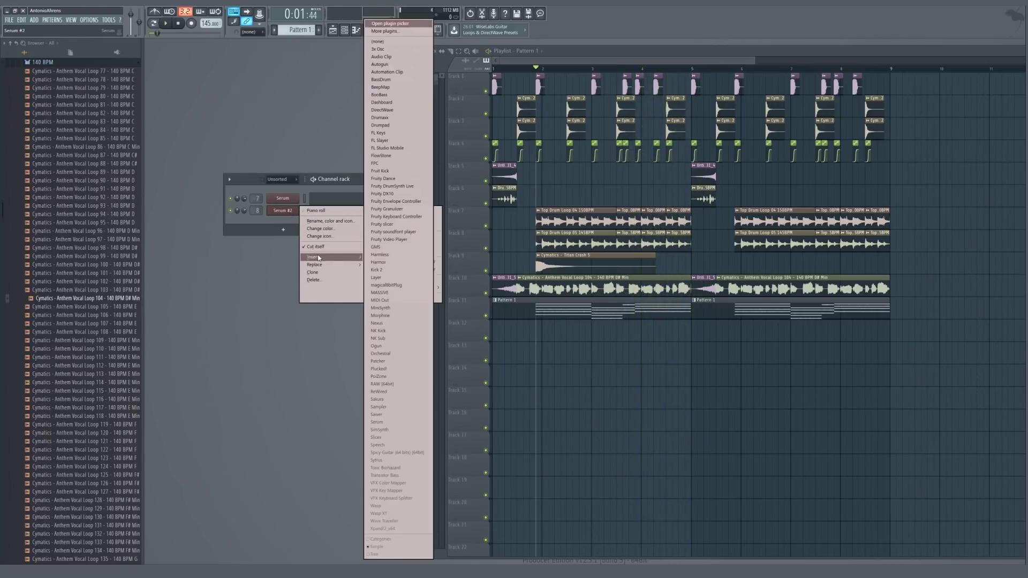
pyautogui.click(376, 424)
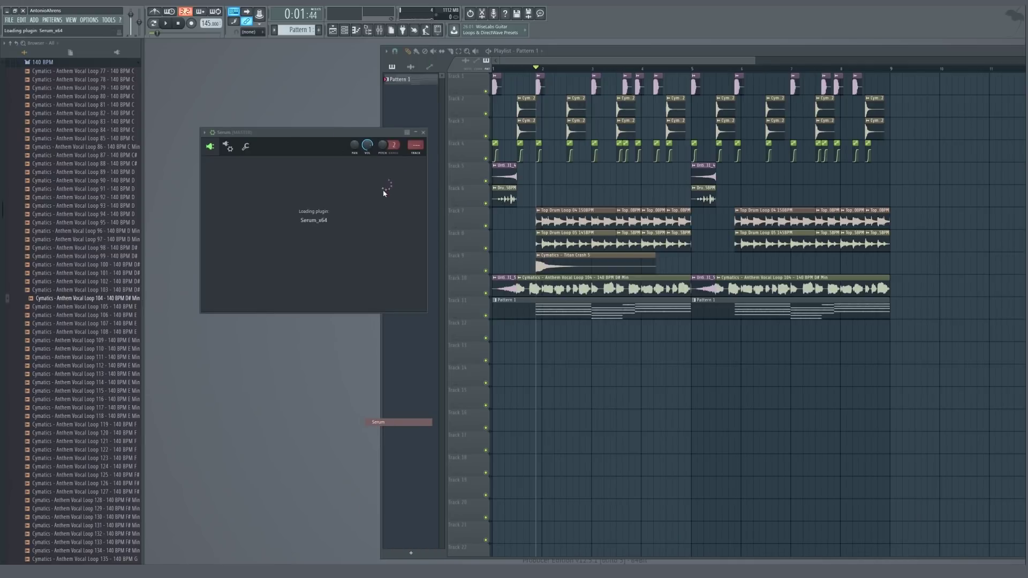
pyautogui.rightClick(283, 201)
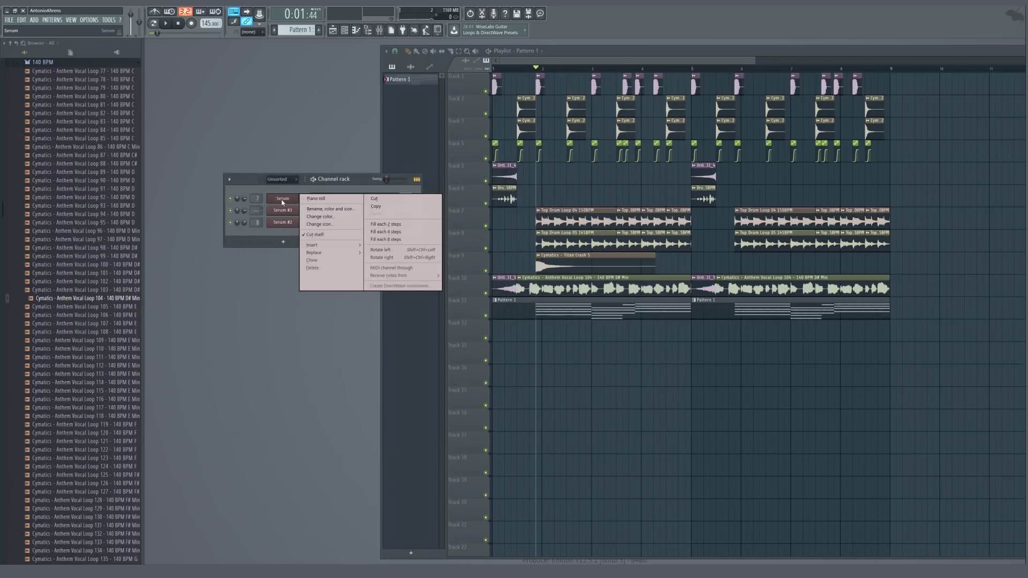
pyautogui.click(375, 208)
pyautogui.rightClick(284, 199)
pyautogui.rightClick(284, 210)
pyautogui.click(376, 225)
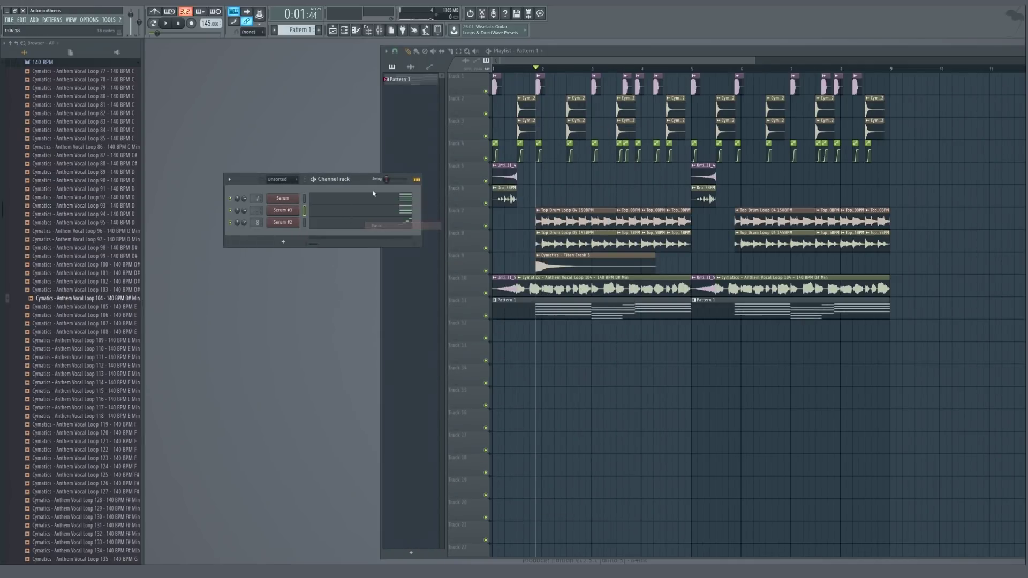
# In Serum #3's piano roll, delete the upper chord notes so only the lowest note of each chord is kept
pyautogui.rightClick(279, 212)
pyautogui.click(333, 211)
pyautogui.scroll(-2, 528, 214)
pyautogui.rightClick(538, 213)
pyautogui.rightClick(541, 234)
pyautogui.rightClick(543, 263)
pyautogui.rightClick(547, 285)
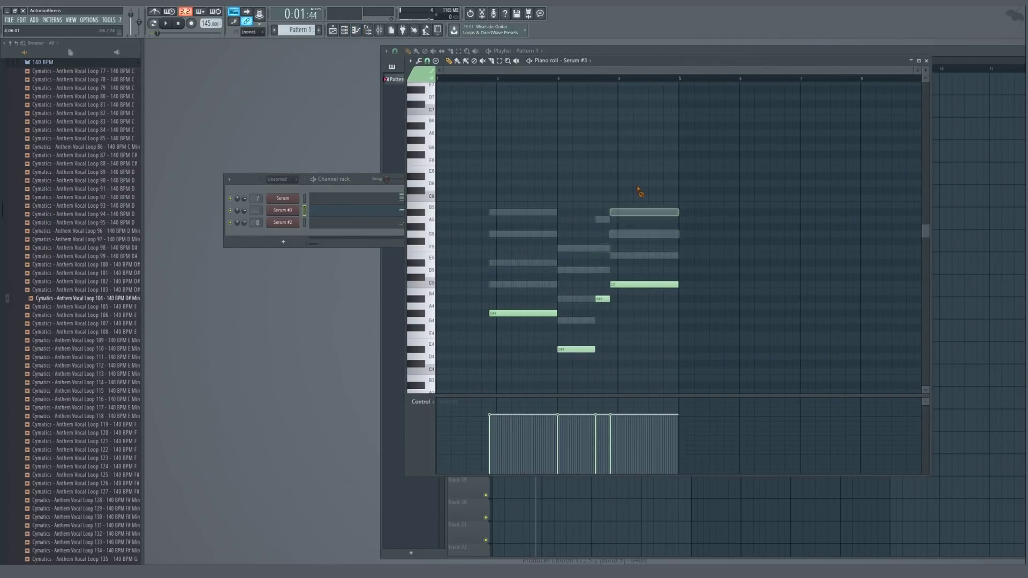
pyautogui.press('space')
pyautogui.press('space')
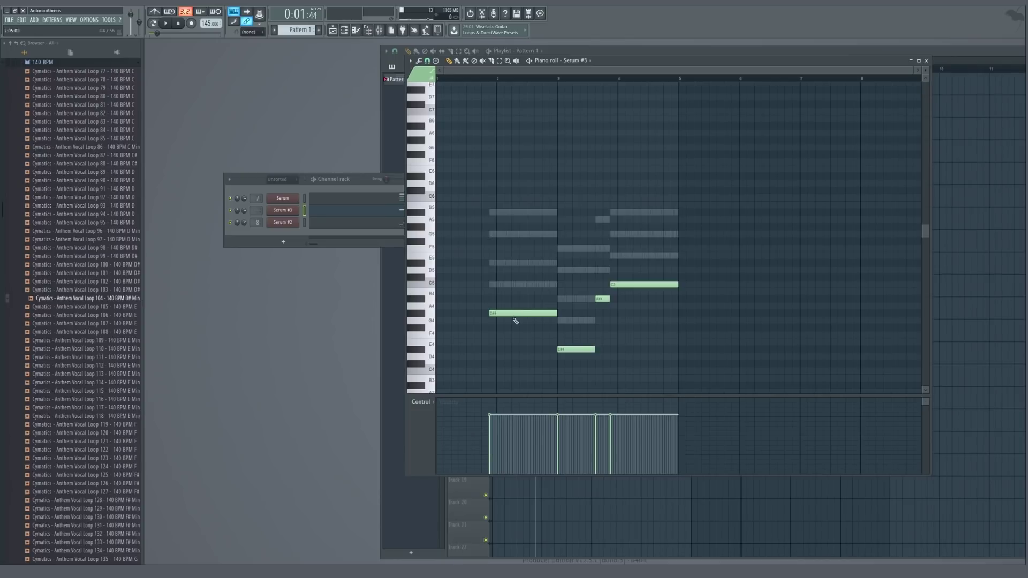
# Lower all of Serum #3's bass notes by two octaves and audition the bass line
pyautogui.scroll(-5, 537, 278)
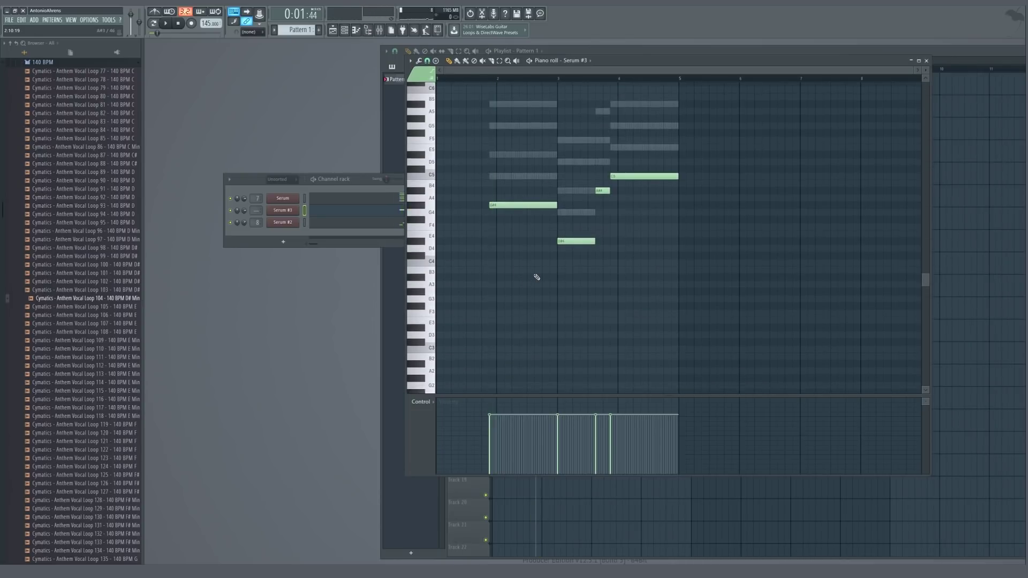
pyautogui.hotkey('ctrl', 'a')
pyautogui.hotkey('ctrl', 'Down')
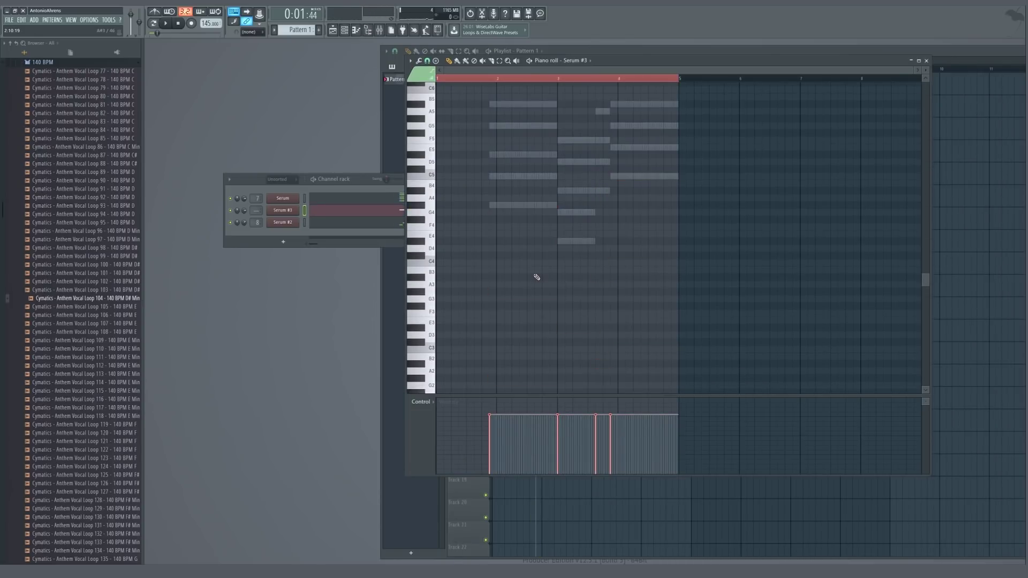
pyautogui.press('space')
pyautogui.scroll(-6, 498, 276)
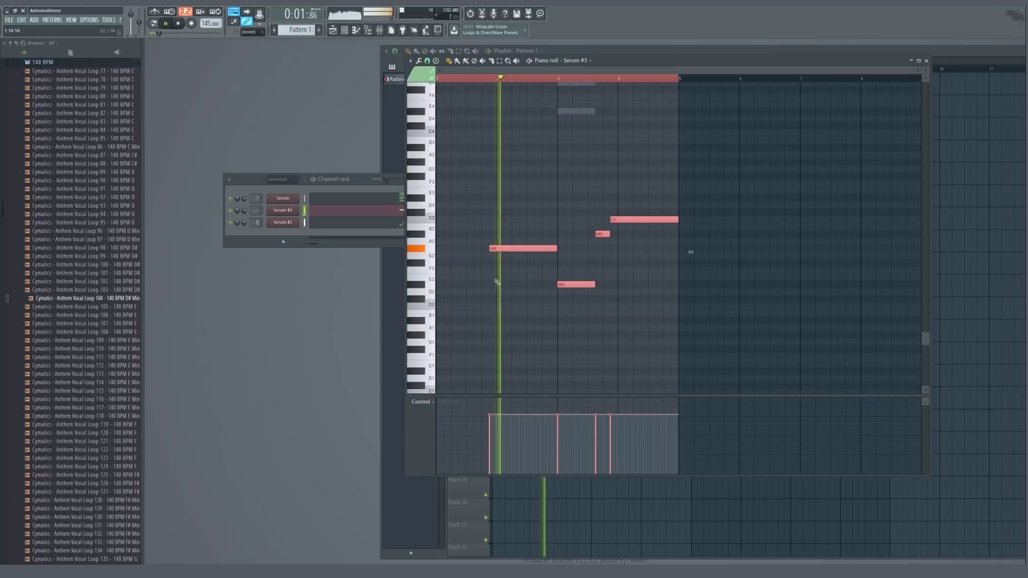
pyautogui.click(491, 79)
pyautogui.scroll(2, 553, 251)
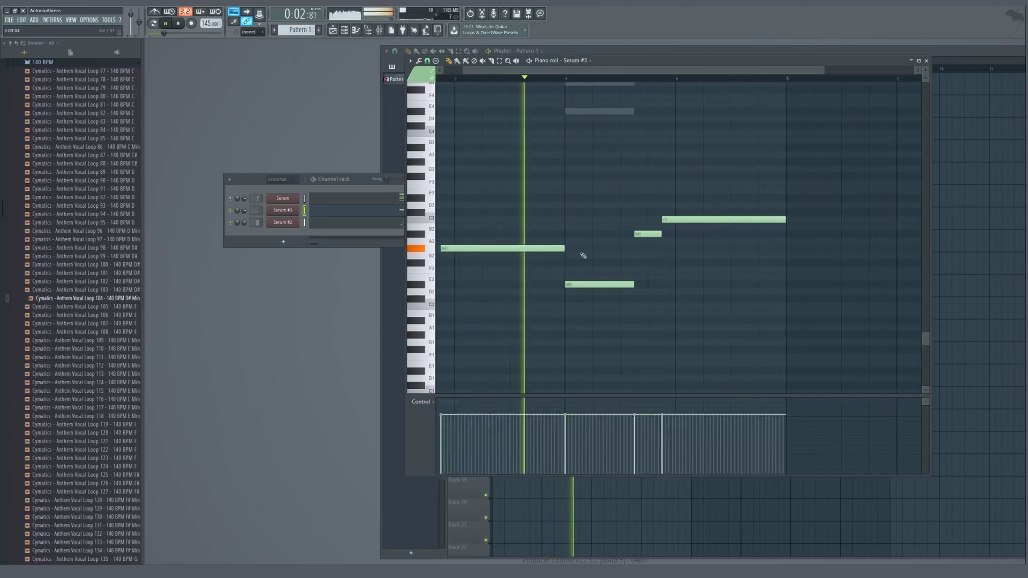
pyautogui.scroll(-2, 583, 255)
pyautogui.press('space')
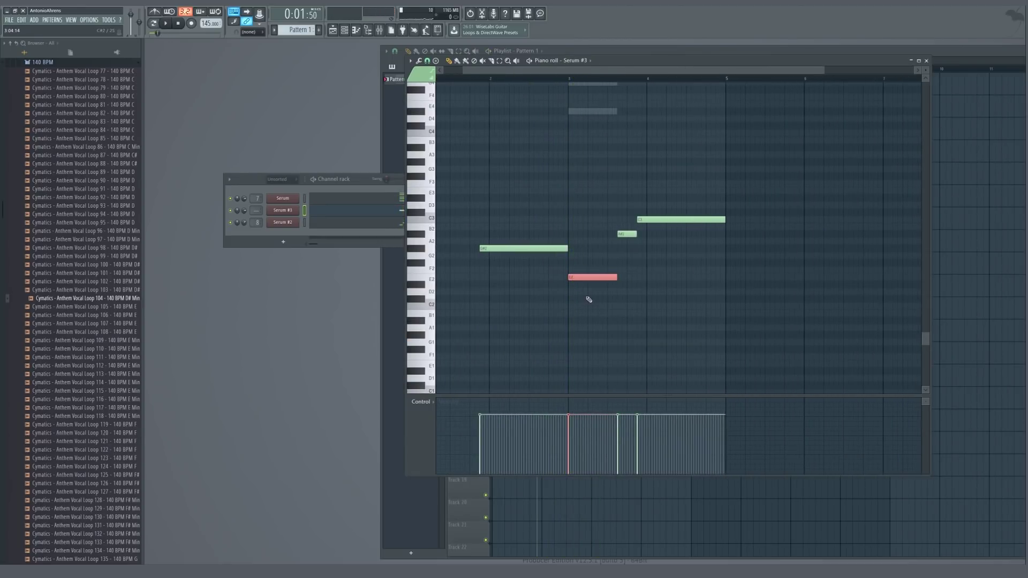
# Raise the second bass note by one octave to D#3 and play it back
pyautogui.scroll(-1, 589, 300)
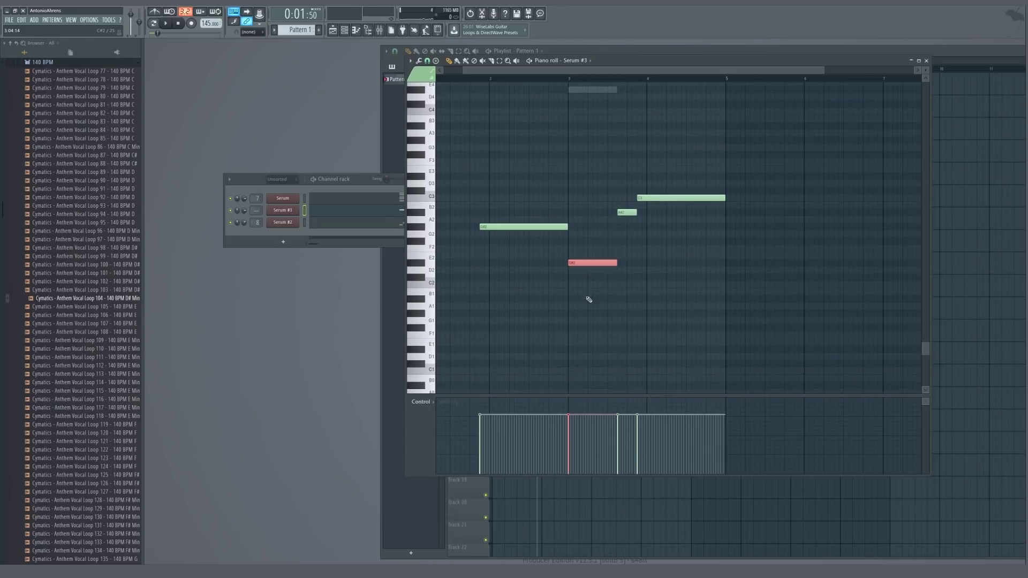
pyautogui.hotkey('ctrl', 'Up')
pyautogui.press('space')
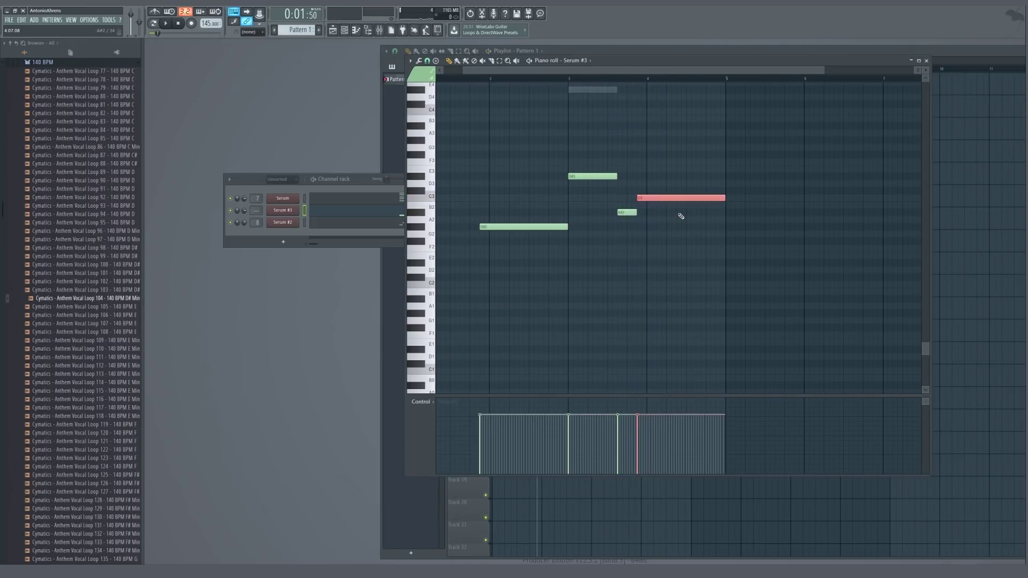
# Lower the last bass note by one octave, close the piano roll and route Serum #3 to mixer track 9
pyautogui.hotkey('ctrl', 'Down')
pyautogui.press('F7')
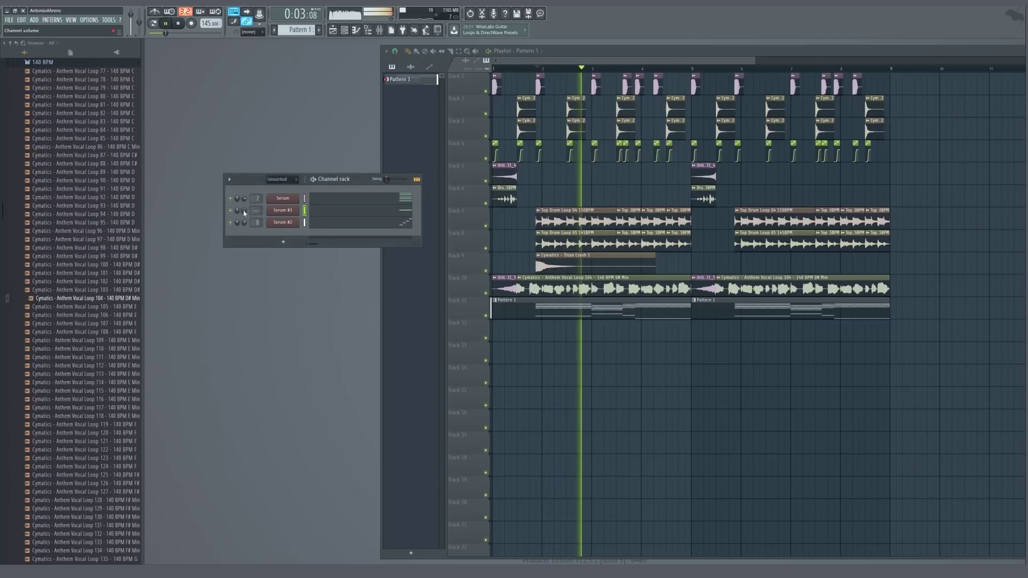
pyautogui.moveTo(257, 211); pyautogui.dragTo(256, 190)
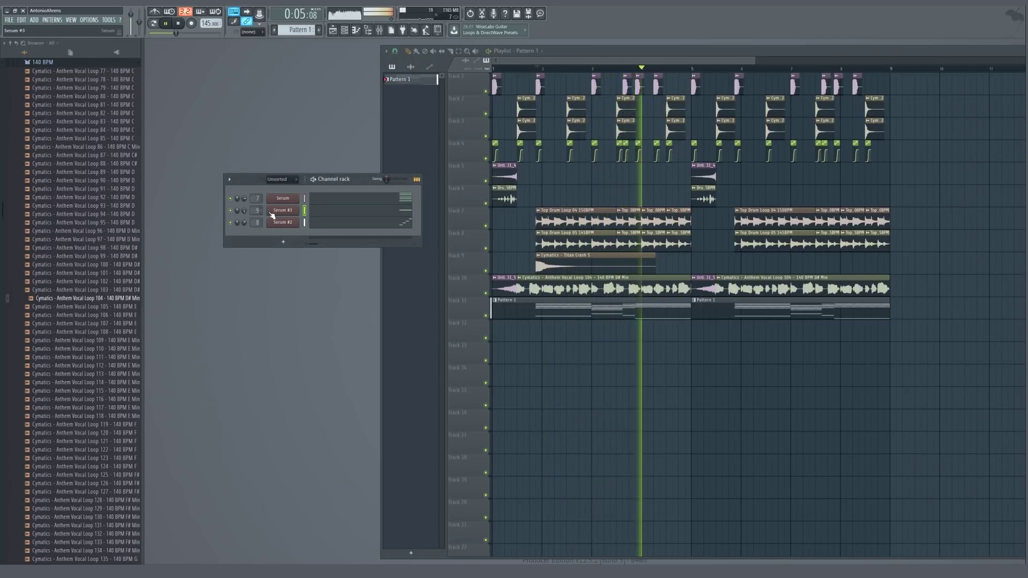
# Return the last bass note of Serum #3 to C3, close the piano roll and show the mixer
pyautogui.rightClick(271, 215)
pyautogui.click(292, 222)
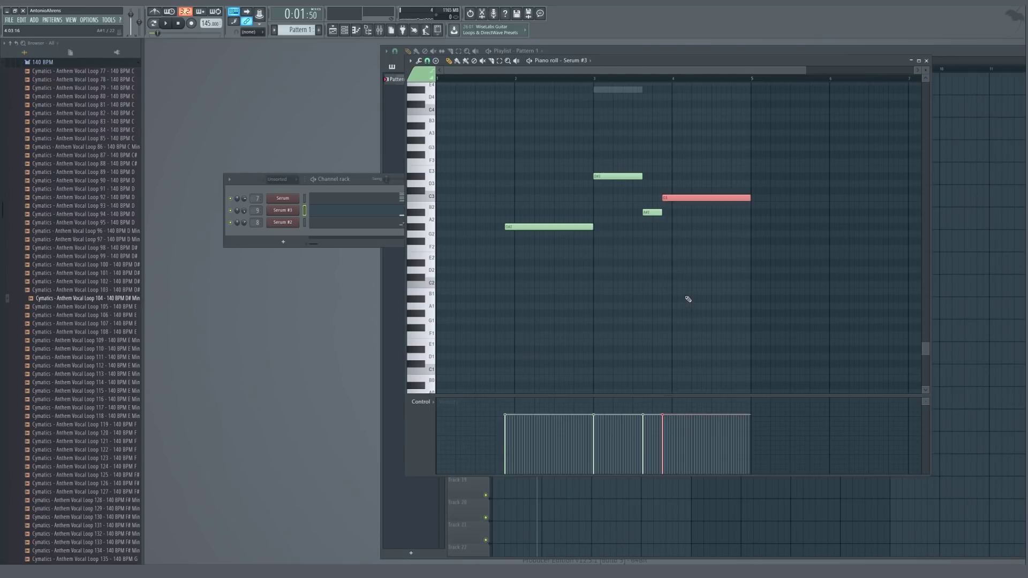
pyautogui.press('F7')
pyautogui.press('F9')
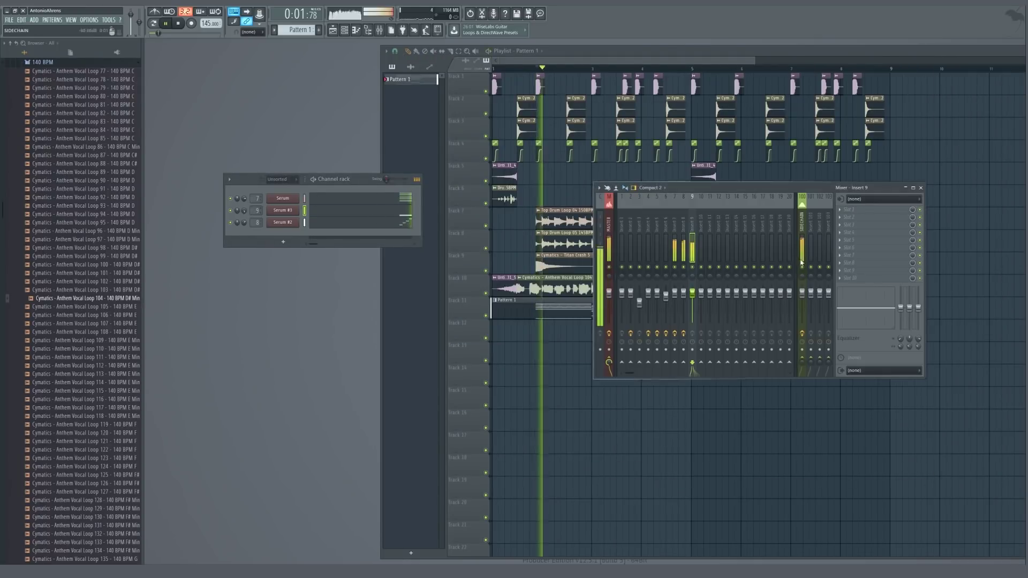
# In Serum #3, add AC hum1 noise at 16% and give oscillator A 7 unison voices with very low detune and reduced unison width
pyautogui.click(270, 211)
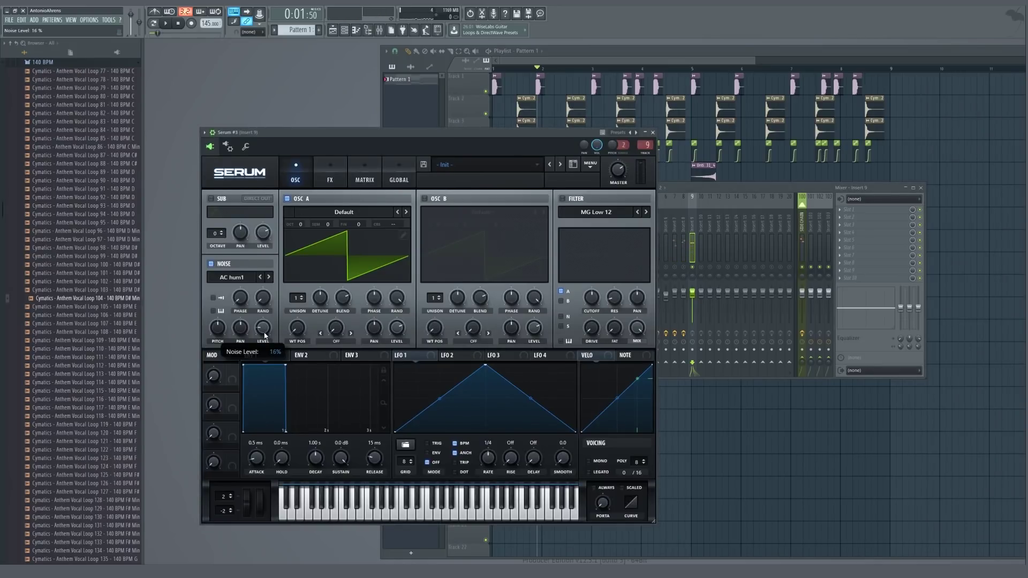
pyautogui.moveTo(298, 299); pyautogui.dragTo(296, 288)
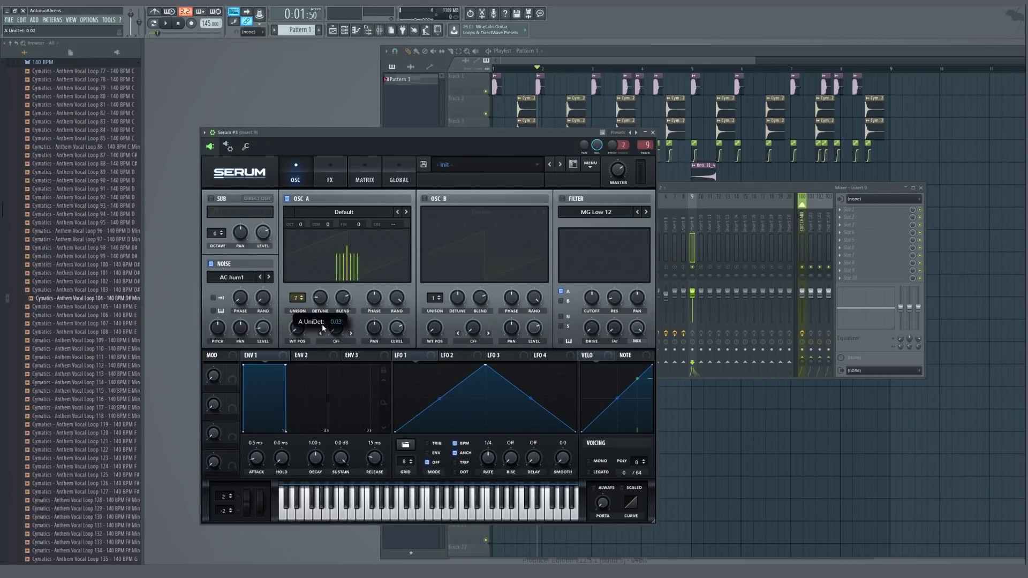
pyautogui.click(397, 171)
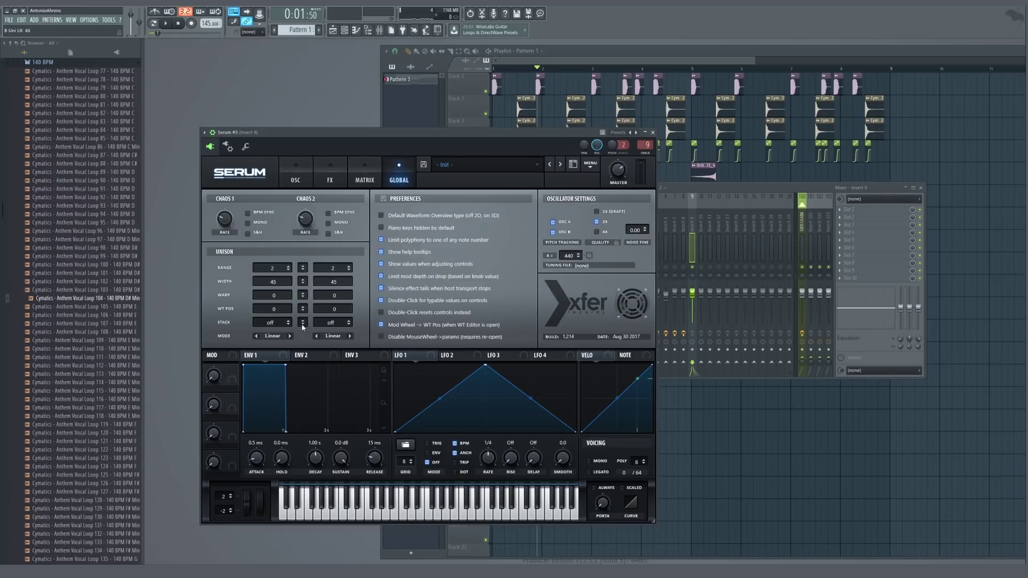
pyautogui.click(310, 172)
# Enable Serum #3's Tube distortion with drive at 90% and turn on the Compressor effect
pyautogui.click(330, 173)
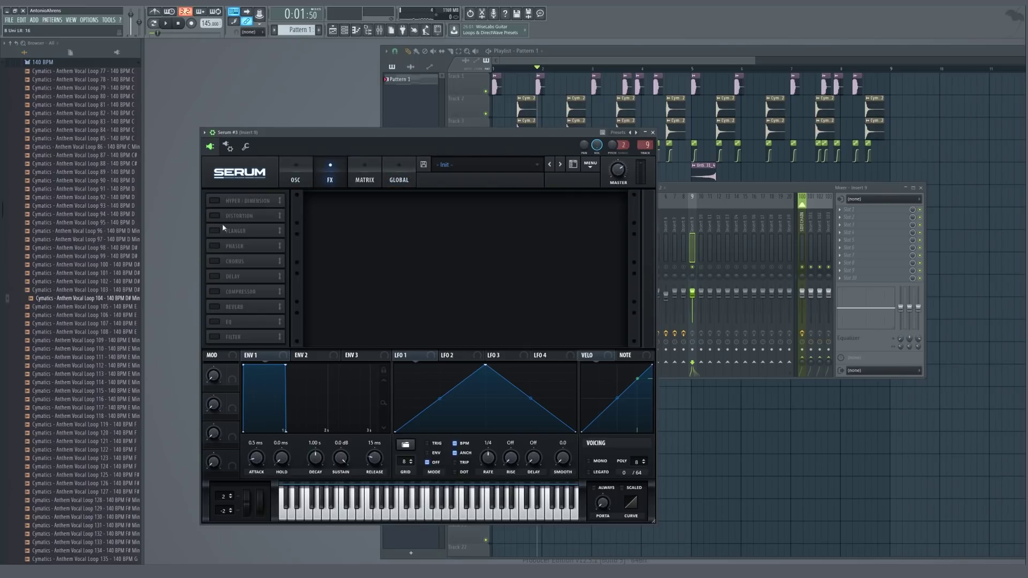
pyautogui.click(214, 215)
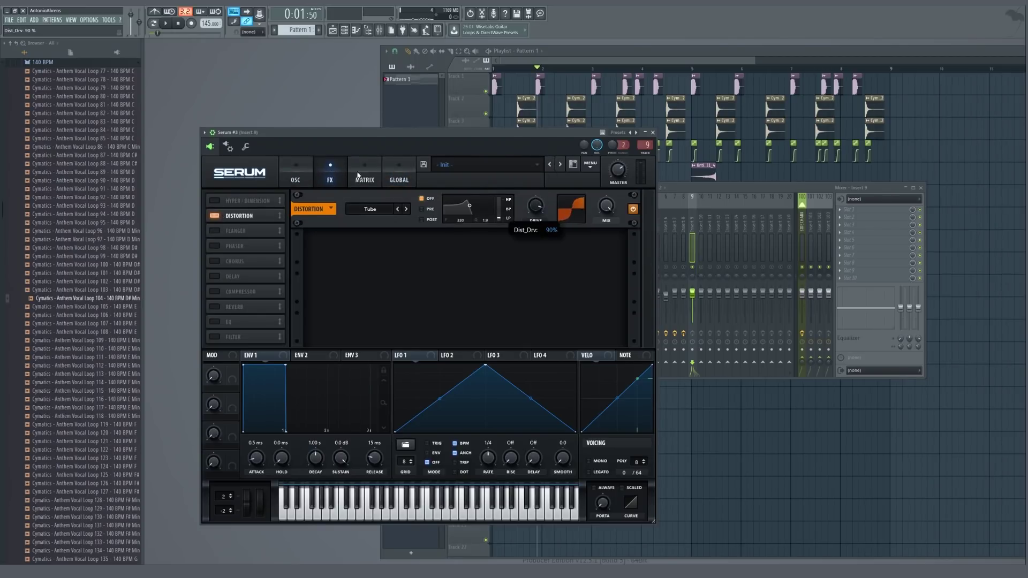
pyautogui.click(214, 292)
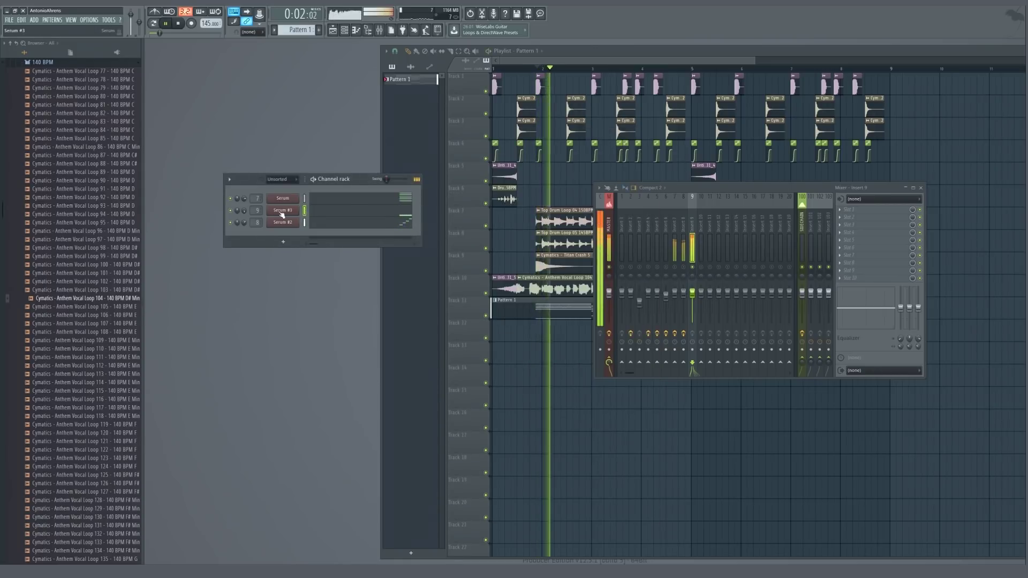
# In Serum #3, fine-tune oscillator A's detune and enable oscillator B one octave down with its level at about 26%
pyautogui.click(282, 220)
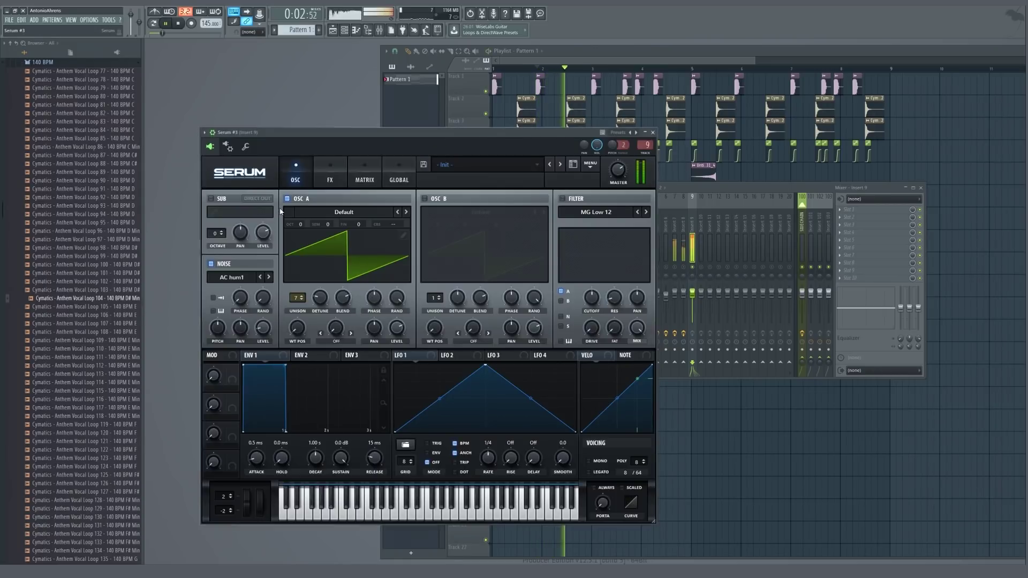
pyautogui.moveTo(321, 299); pyautogui.dragTo(319, 308)
pyautogui.click(433, 201)
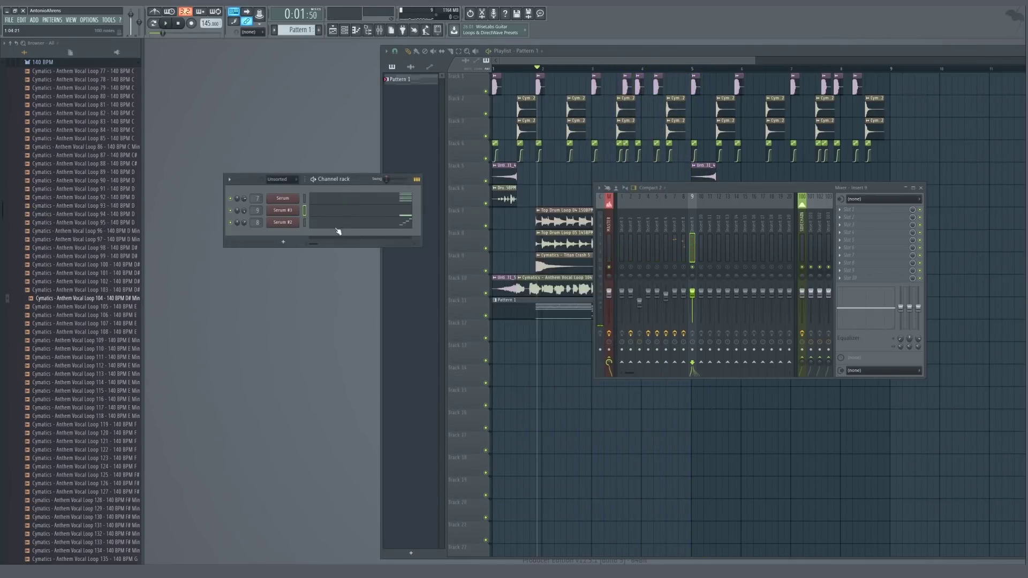
pyautogui.press('space')
pyautogui.click(282, 210)
pyautogui.moveTo(437, 224); pyautogui.dragTo(436, 235)
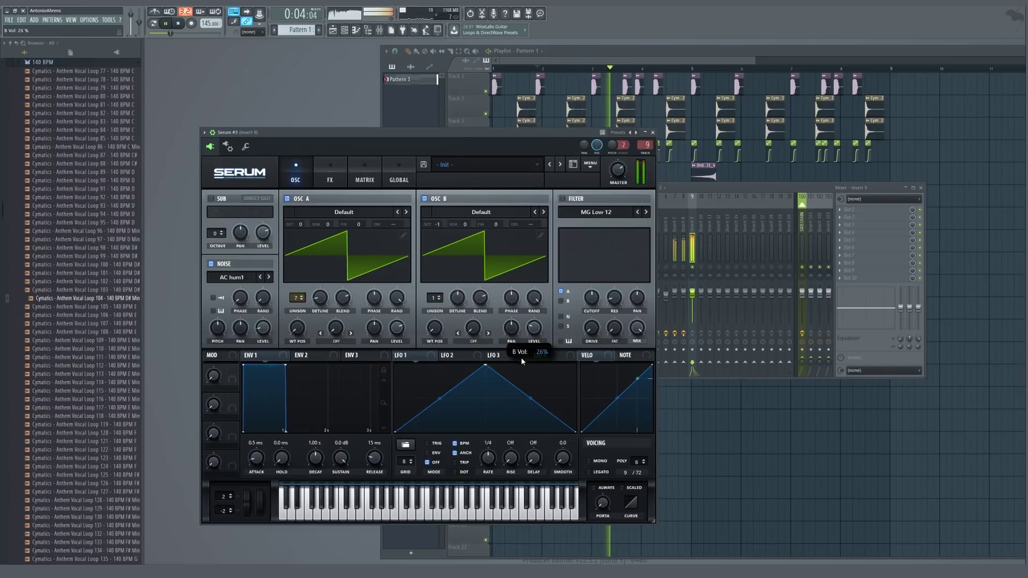
pyautogui.click(653, 132)
pyautogui.click(282, 210)
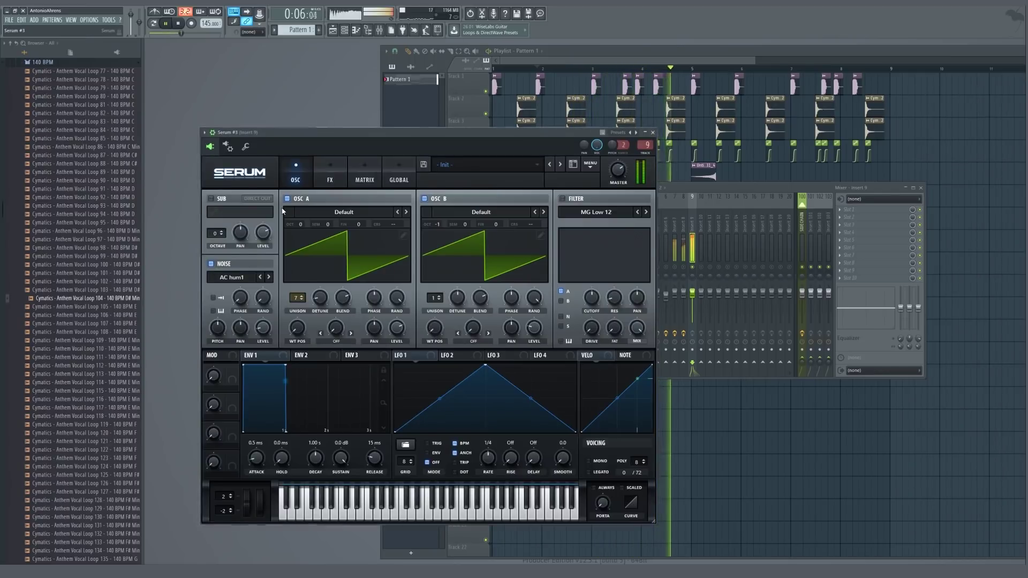
pyautogui.press('Escape')
# On mixer track 9, load OTT with Time at 730% and add a Fruity WaveShaper with its curve bent upward
pyautogui.click(844, 215)
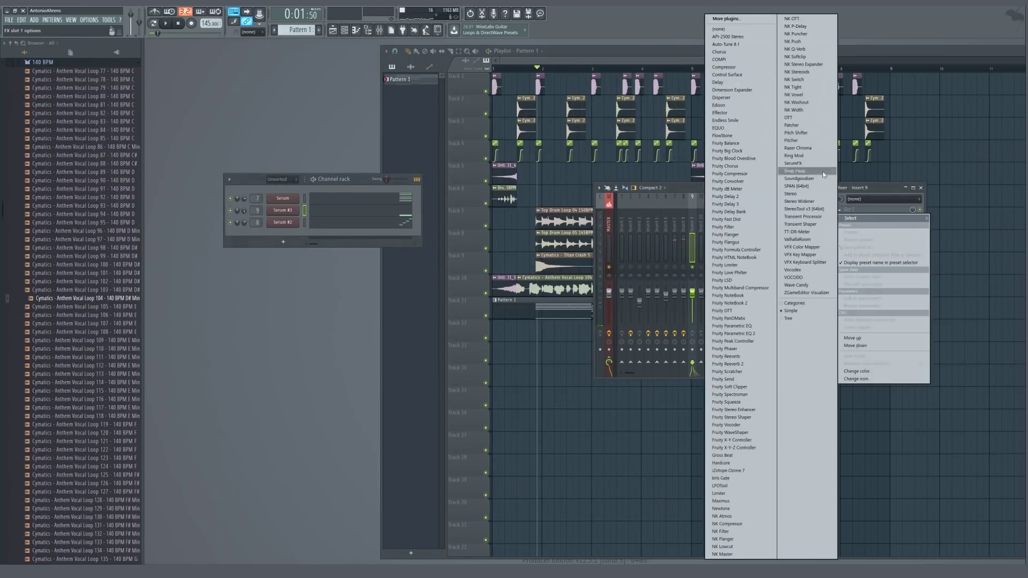
pyautogui.click(791, 118)
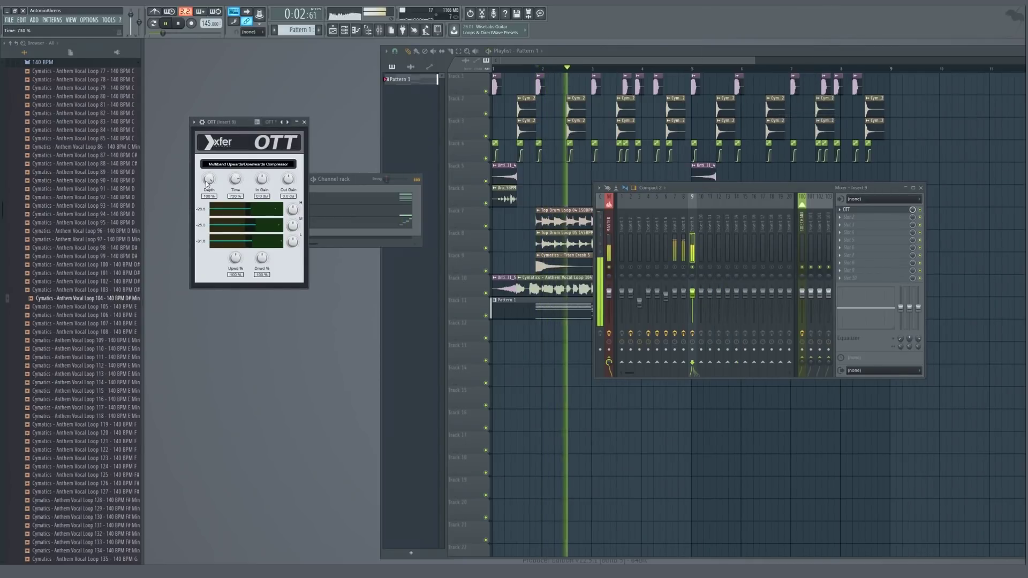
pyautogui.press('Escape')
pyautogui.click(855, 218)
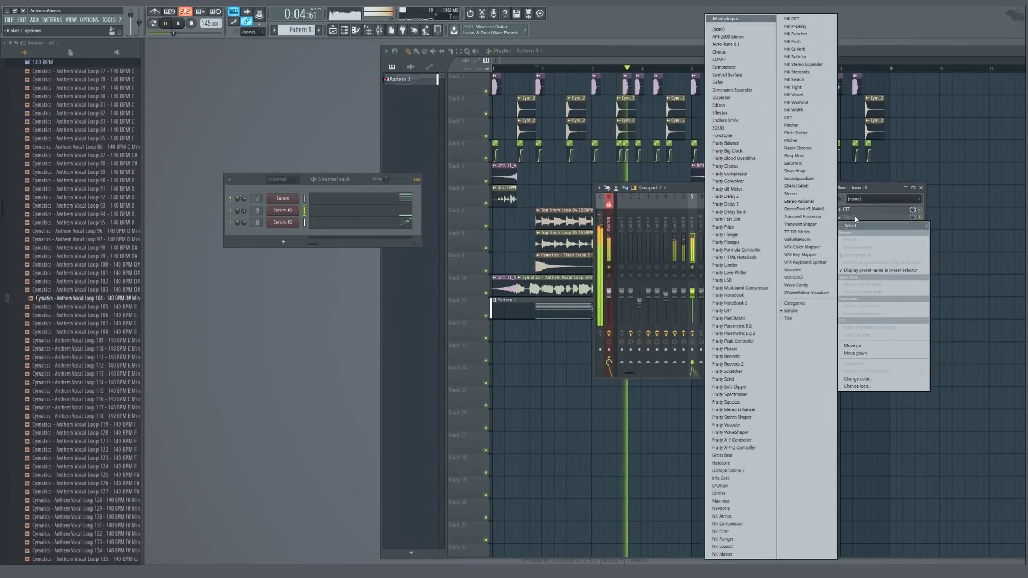
pyautogui.click(739, 433)
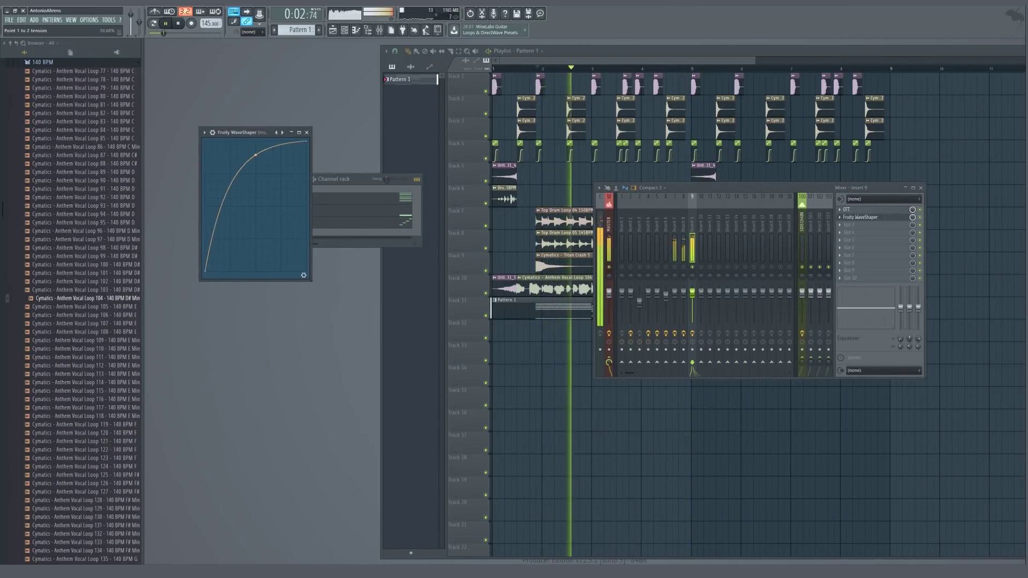
pyautogui.press('Escape')
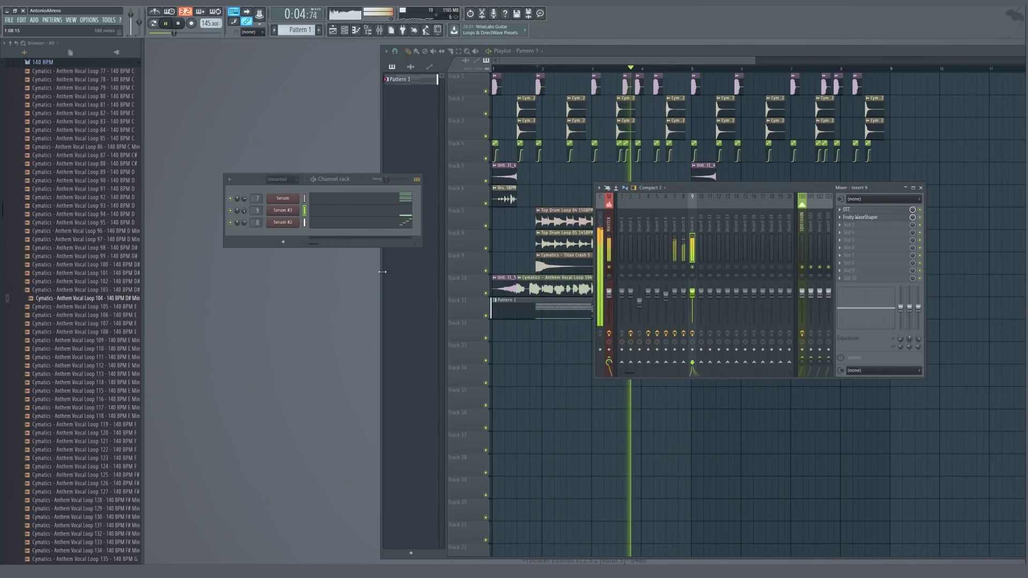
# Enable Serum #3's filter for oscillators A and B as Bandreject, with width at 32%, an adjusted cutoff and mix at about 46%
pyautogui.click(284, 211)
pyautogui.press('space')
pyautogui.click(563, 199)
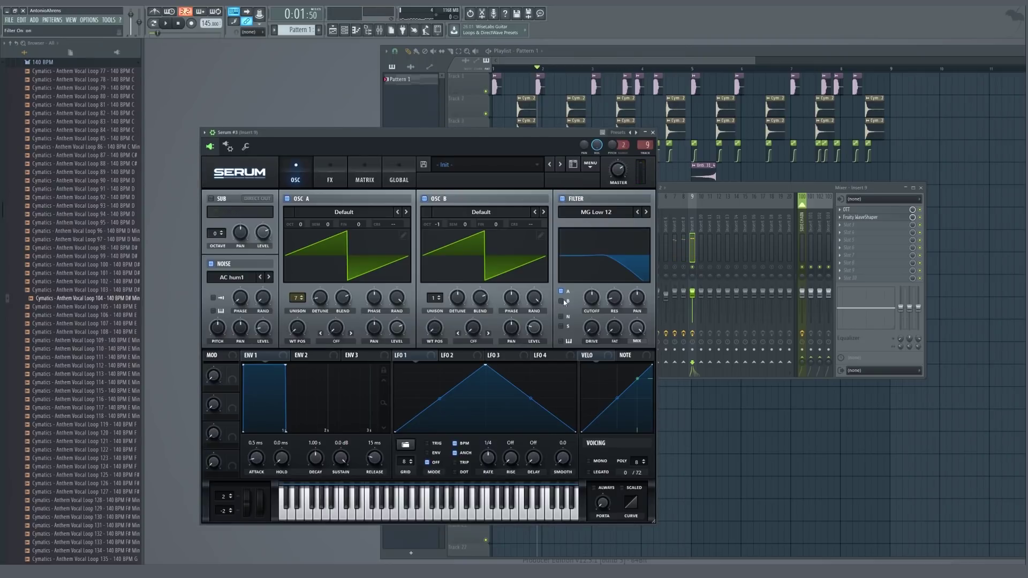
pyautogui.moveTo(588, 250)
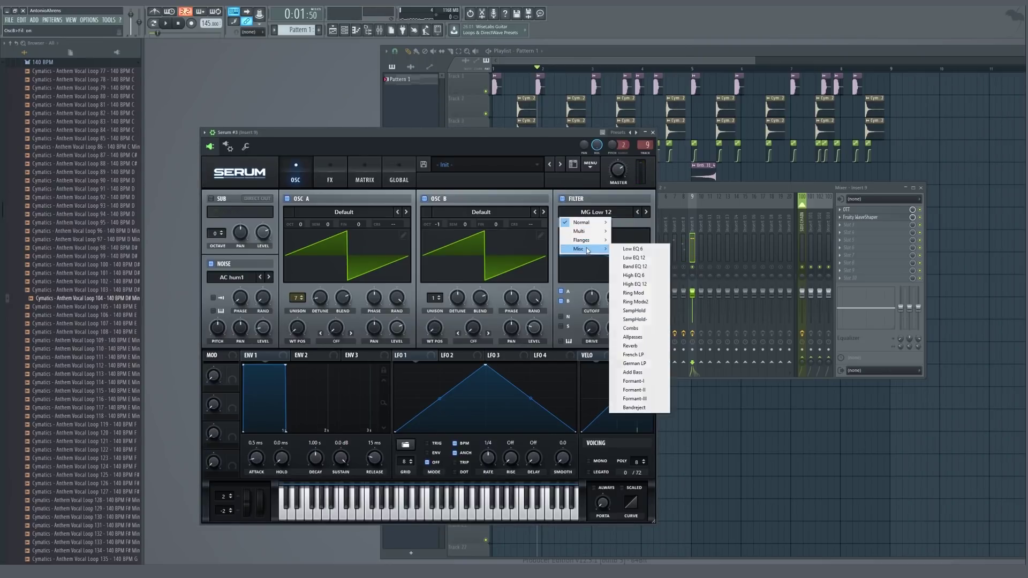
pyautogui.click(636, 408)
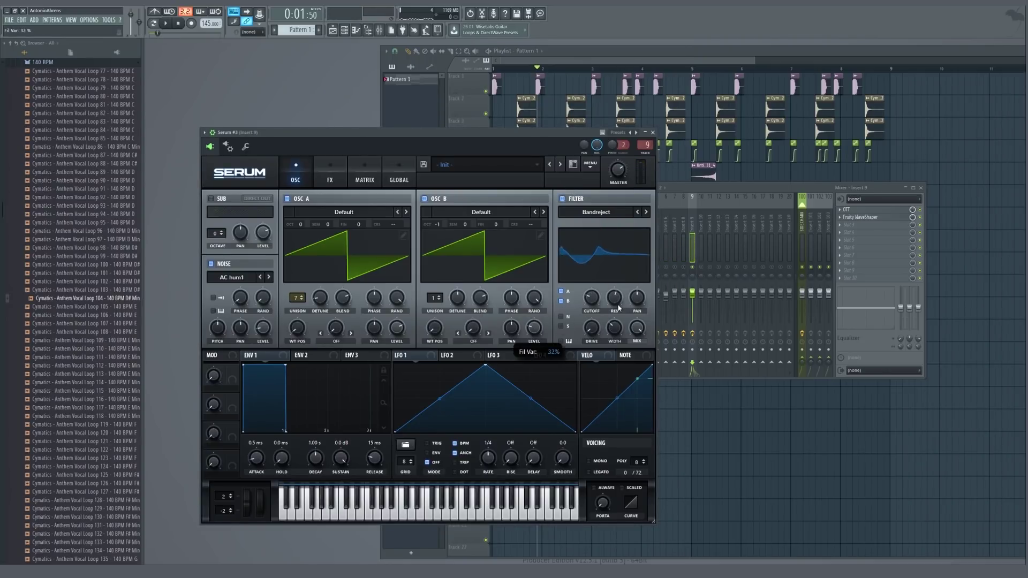
pyautogui.press('Escape')
pyautogui.click(284, 211)
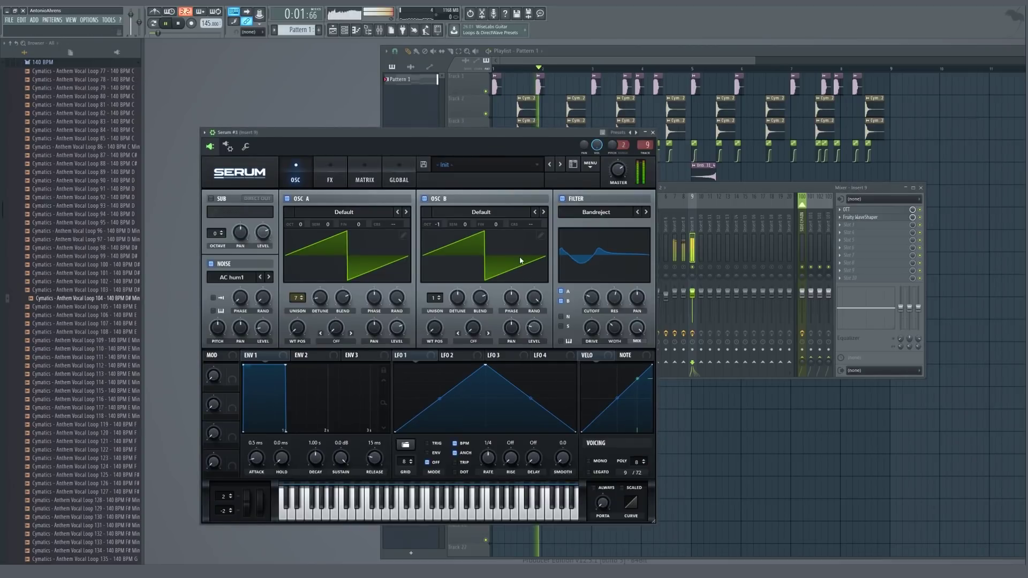
pyautogui.moveTo(593, 298); pyautogui.dragTo(599, 289)
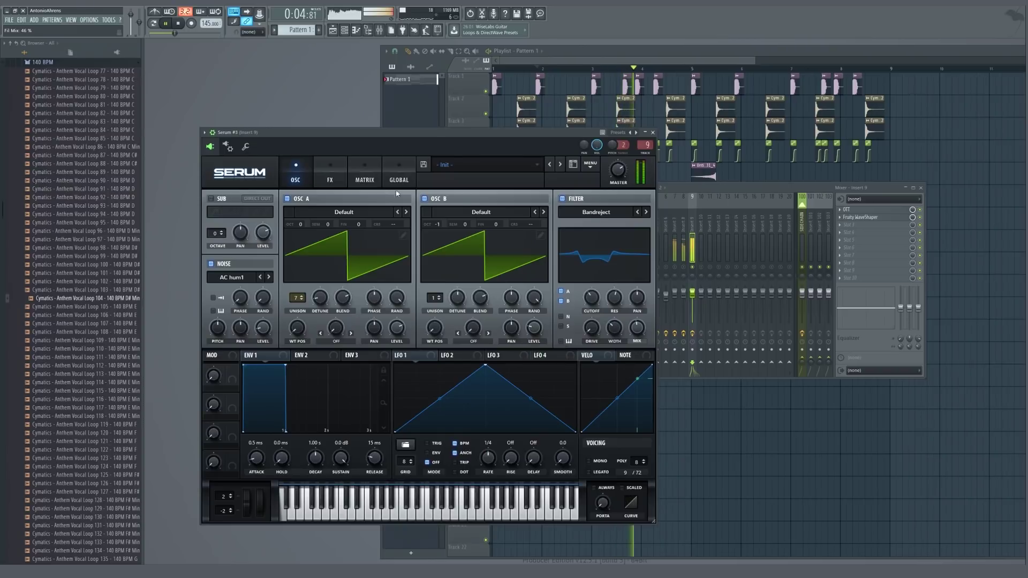
# Set Serum #3's distortion drive to 79% and oscillator A to 4 unison voices, closing the plugin
pyautogui.click(330, 173)
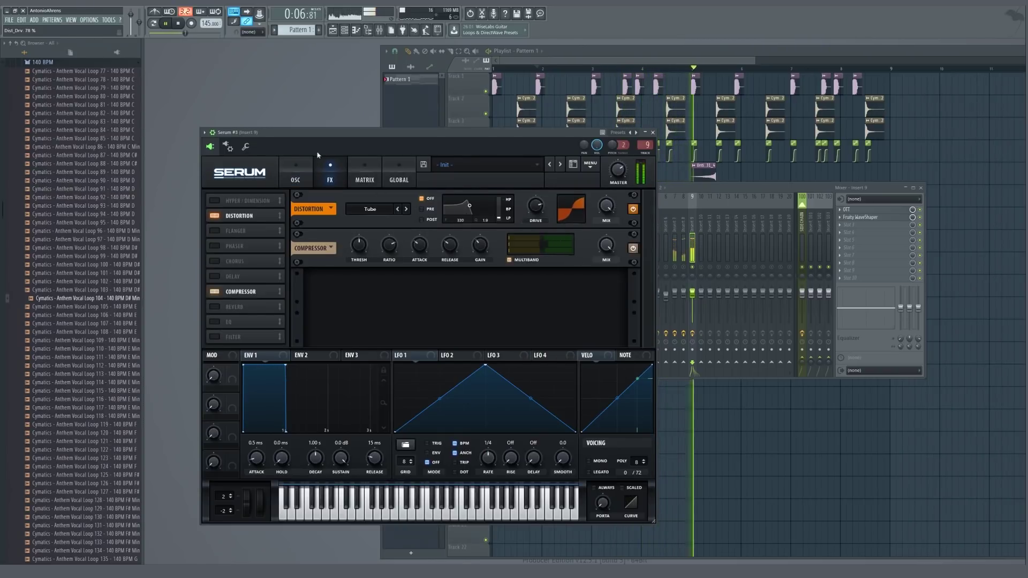
pyautogui.click(295, 173)
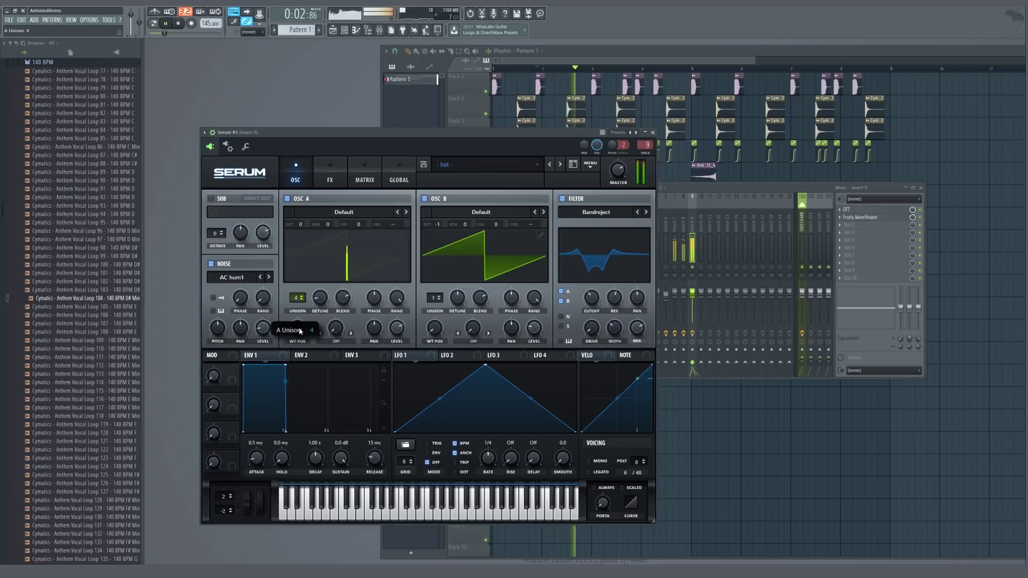
pyautogui.click(653, 132)
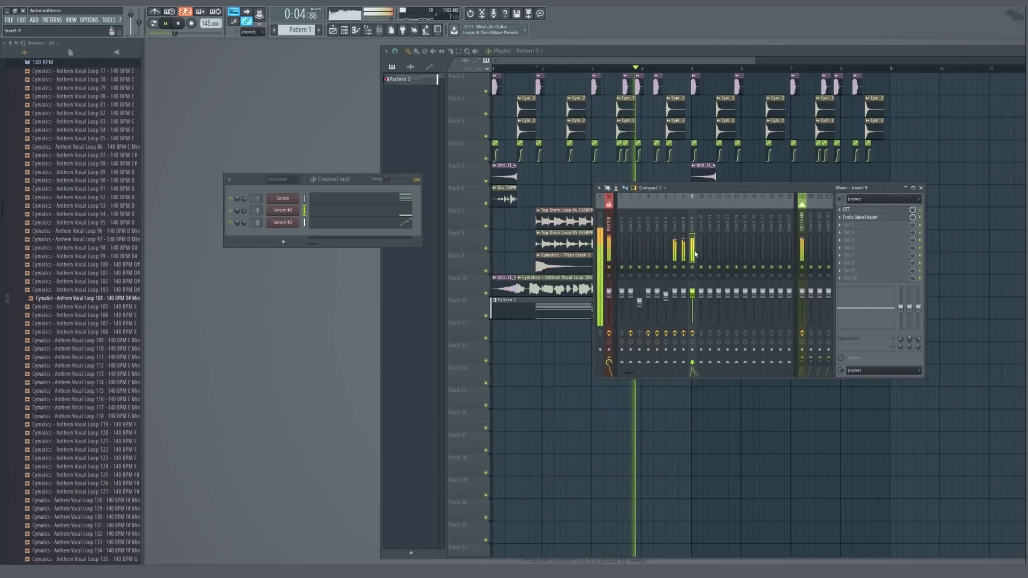
# Lower mixer track 9 slightly and add Fruity Parametric EQ 2 with the 20Hz + 18kHz cut preset, moving its low cut up
pyautogui.moveTo(692, 293); pyautogui.dragTo(692, 294)
pyautogui.press('space')
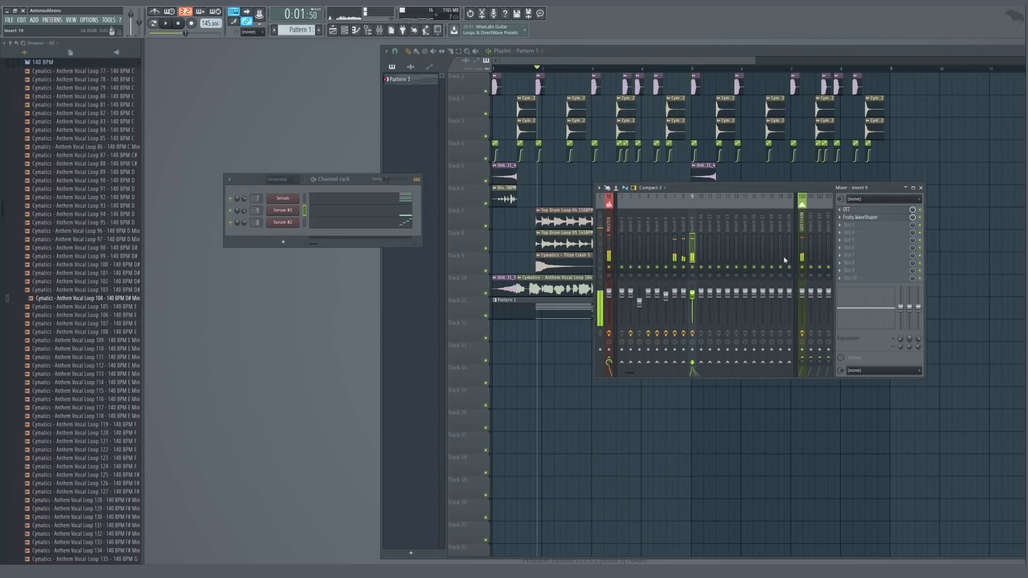
pyautogui.click(849, 225)
pyautogui.moveTo(852, 232)
pyautogui.click(741, 333)
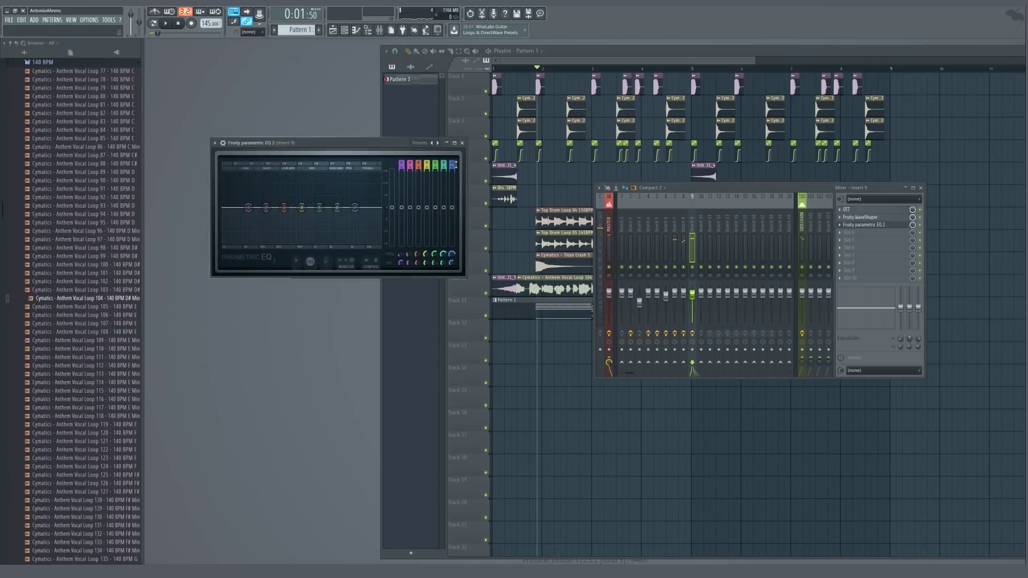
pyautogui.click(439, 143)
pyautogui.press('space')
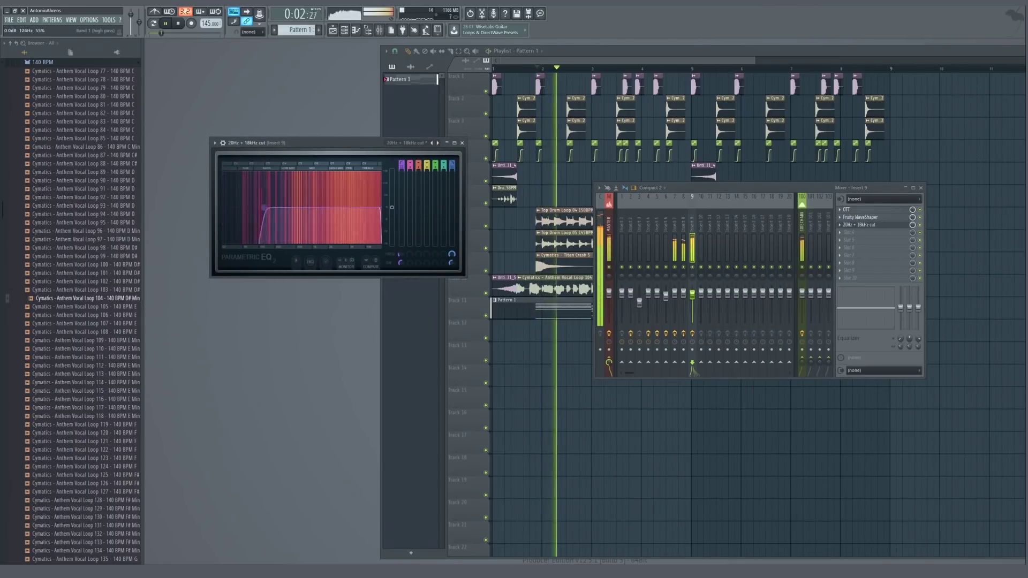
pyautogui.press('space')
# Add a second Fruity Parametric EQ 2 on track 9, boosting the low mids and the highs with small adjustments in between
pyautogui.click(849, 233)
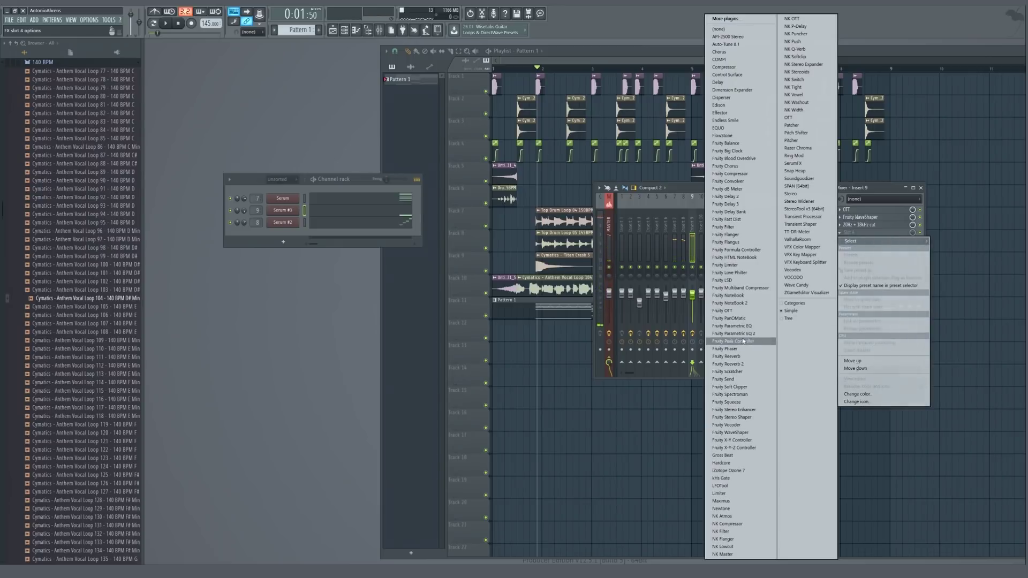
pyautogui.click(739, 333)
pyautogui.press('space')
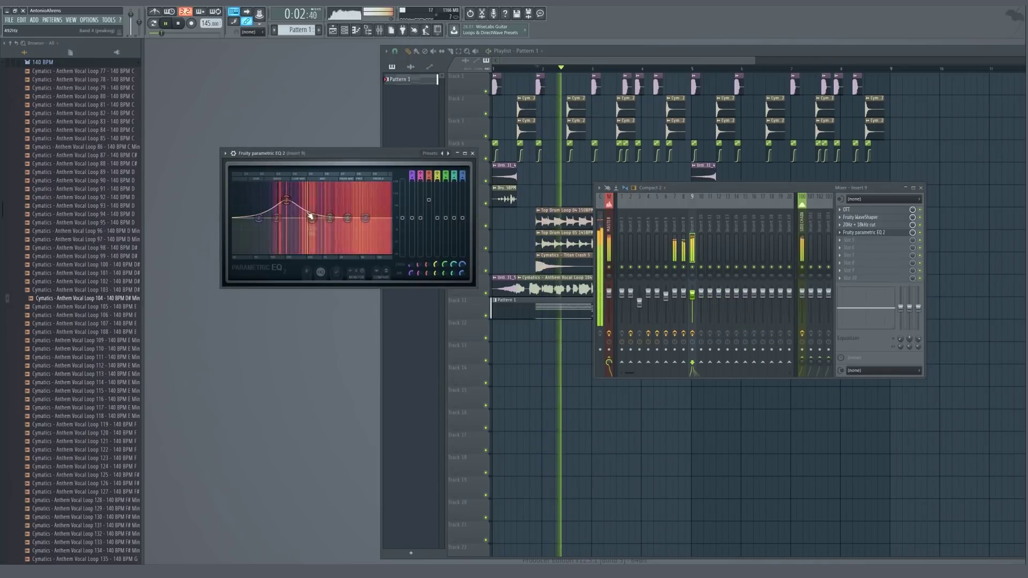
pyautogui.press('space')
pyautogui.press('space')
pyautogui.moveTo(311, 218)
pyautogui.mouseDown()
pyautogui.moveTo(296, 202)
pyautogui.moveTo(292, 213)
pyautogui.moveTo(376, 211)
pyautogui.mouseUp()
pyautogui.press('space')
pyautogui.press('space')
pyautogui.press('space')
pyautogui.press('space')
pyautogui.moveTo(333, 213); pyautogui.dragTo(335, 216)
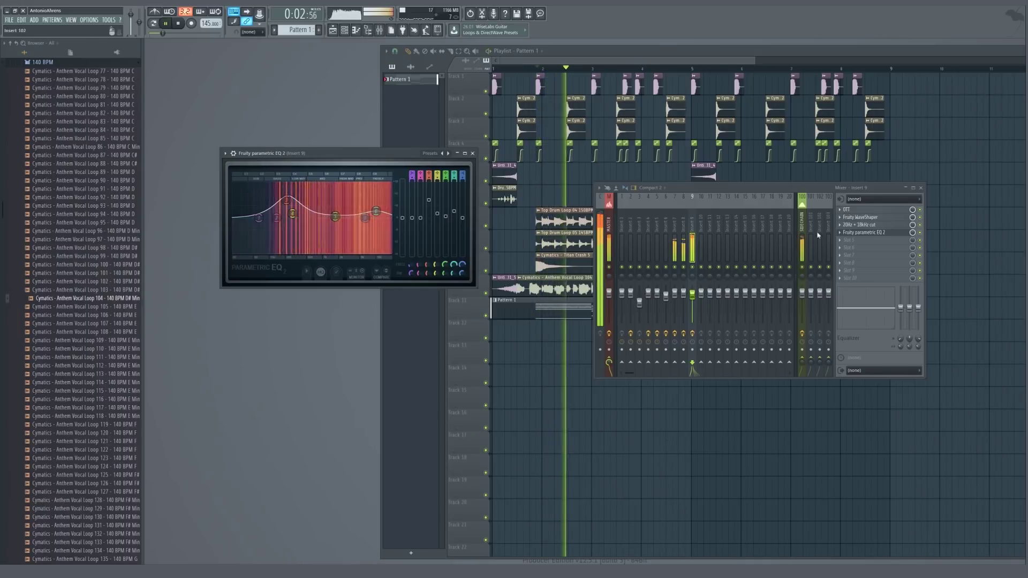
pyautogui.click(863, 233)
# Lower mixer track 9's fader to about -3.0 dB, hide the mixer and stop playback
pyautogui.press('space')
pyautogui.press('space')
pyautogui.moveTo(693, 295); pyautogui.dragTo(692, 297)
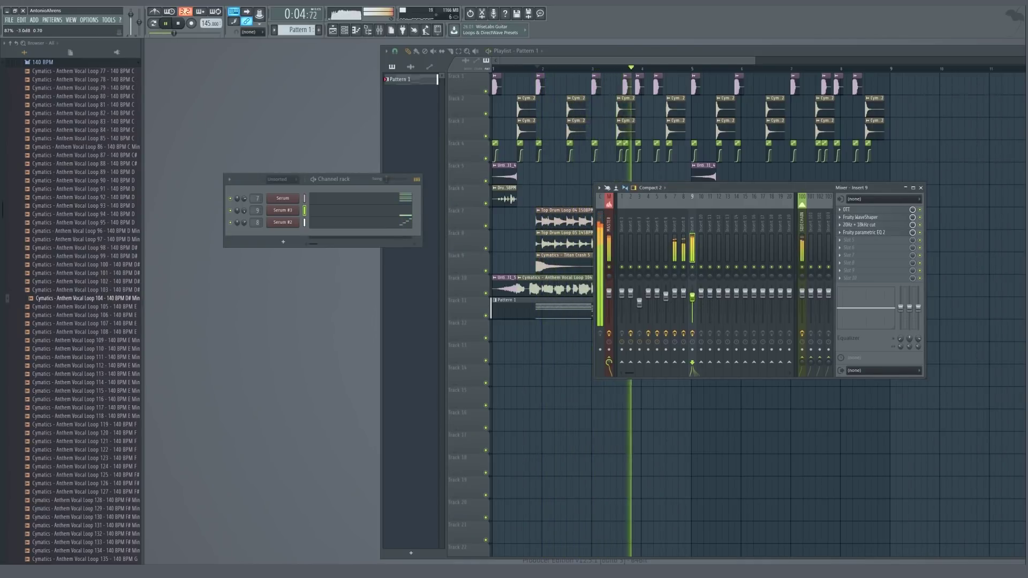
pyautogui.press('F9')
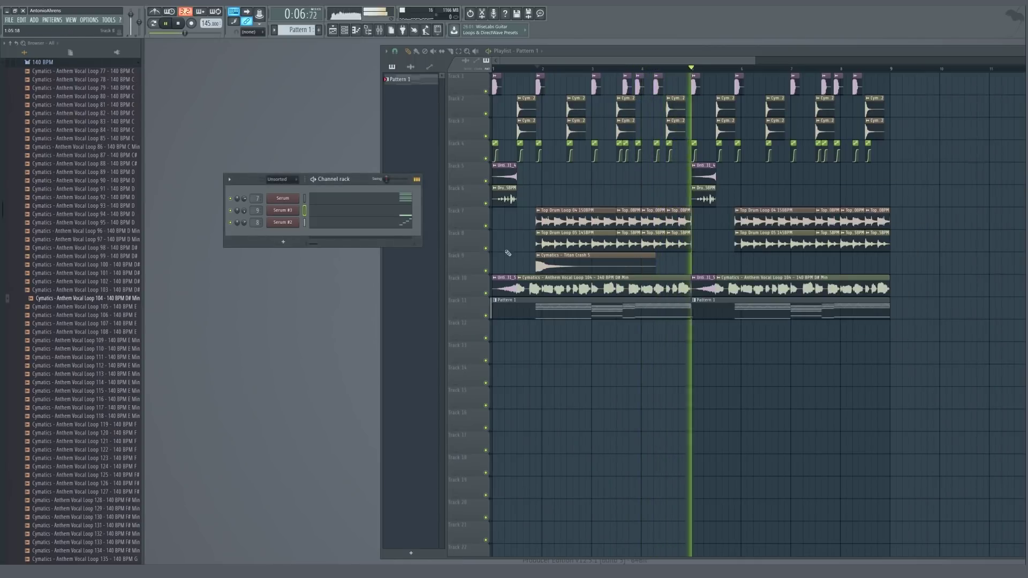
pyautogui.press('space')
# Clone the Serum #3 channel and reset the cloned Serum to the init preset
pyautogui.rightClick(289, 210)
pyautogui.click(322, 273)
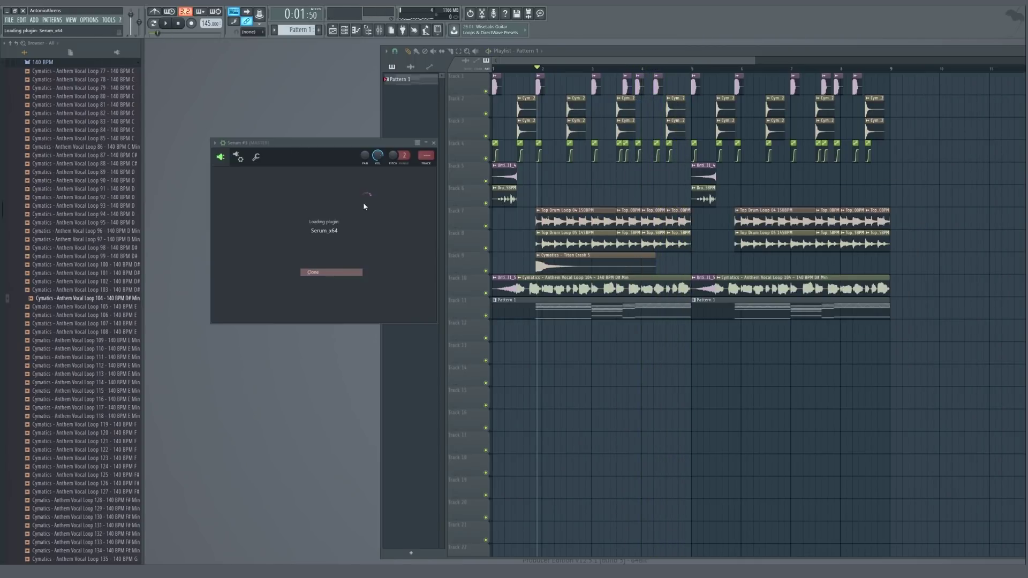
pyautogui.click(605, 173)
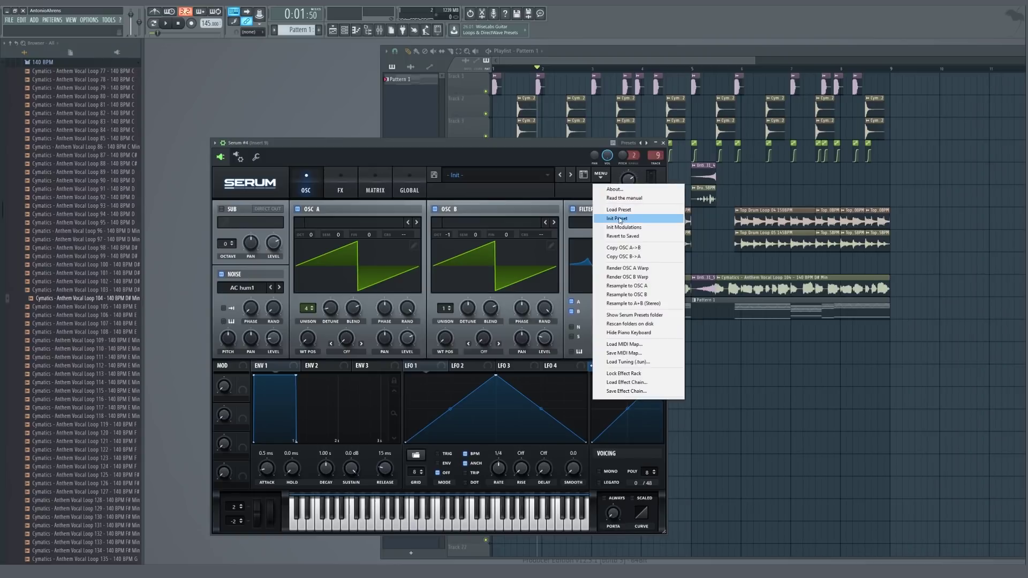
pyautogui.click(610, 218)
pyautogui.click(664, 143)
# Copy Serum #3's bass notes into Serum #4 and route Serum #4 to mixer track 10
pyautogui.rightClick(290, 211)
pyautogui.click(397, 219)
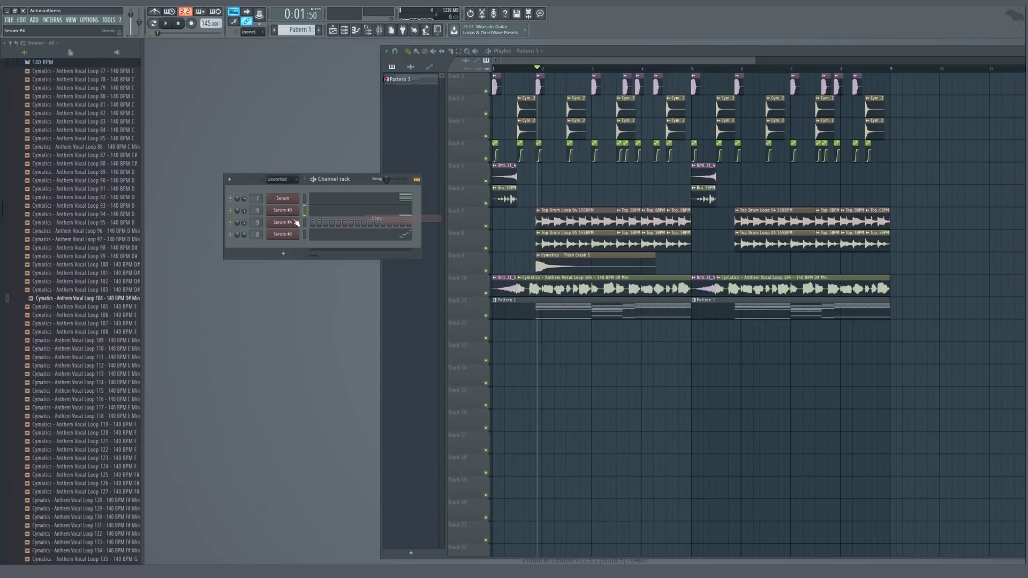
pyautogui.rightClick(294, 223)
pyautogui.click(388, 238)
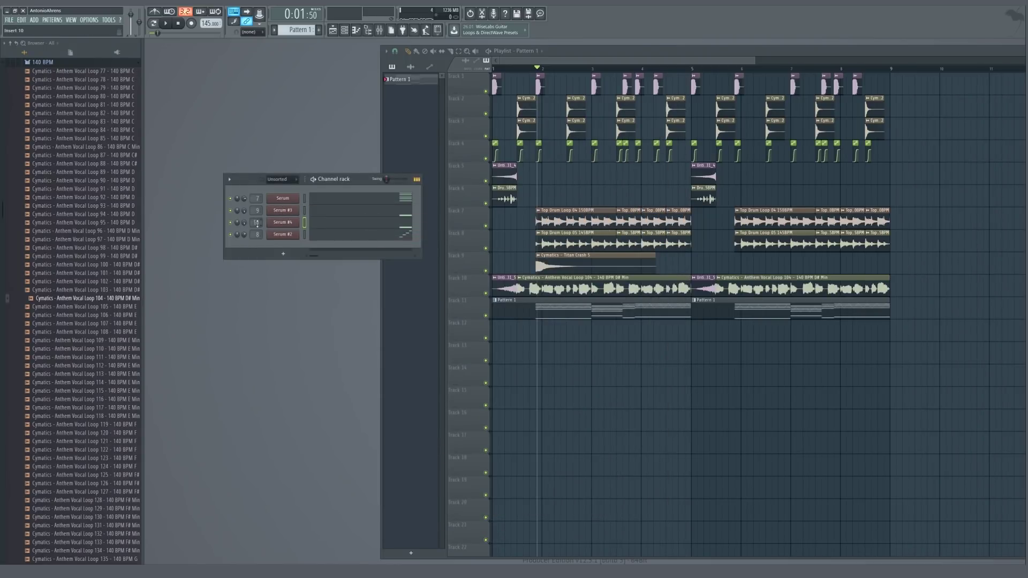
pyautogui.click(257, 224)
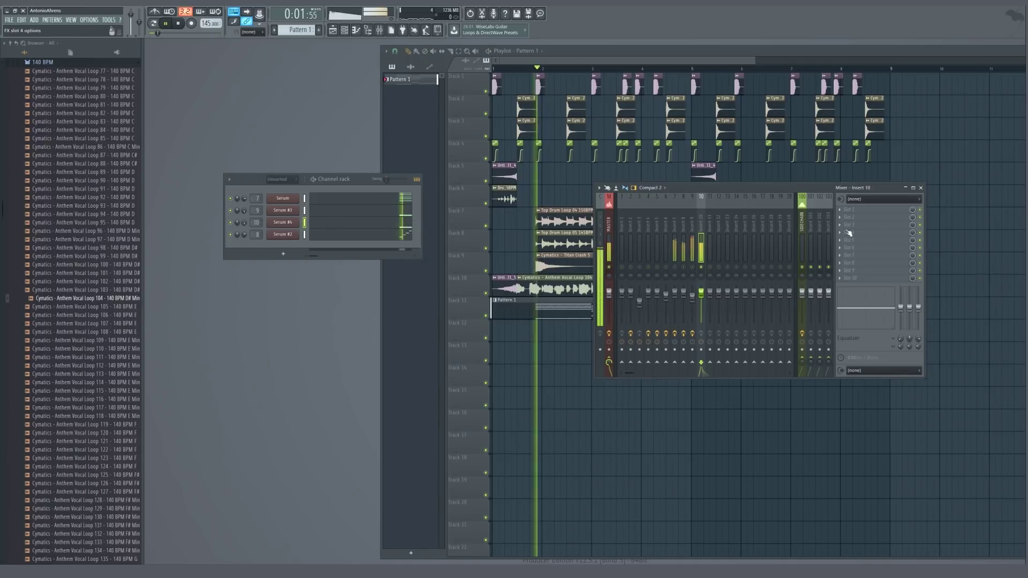
# Load the Basic Shapes wavetable into oscillator A of Serum #4
pyautogui.click(287, 223)
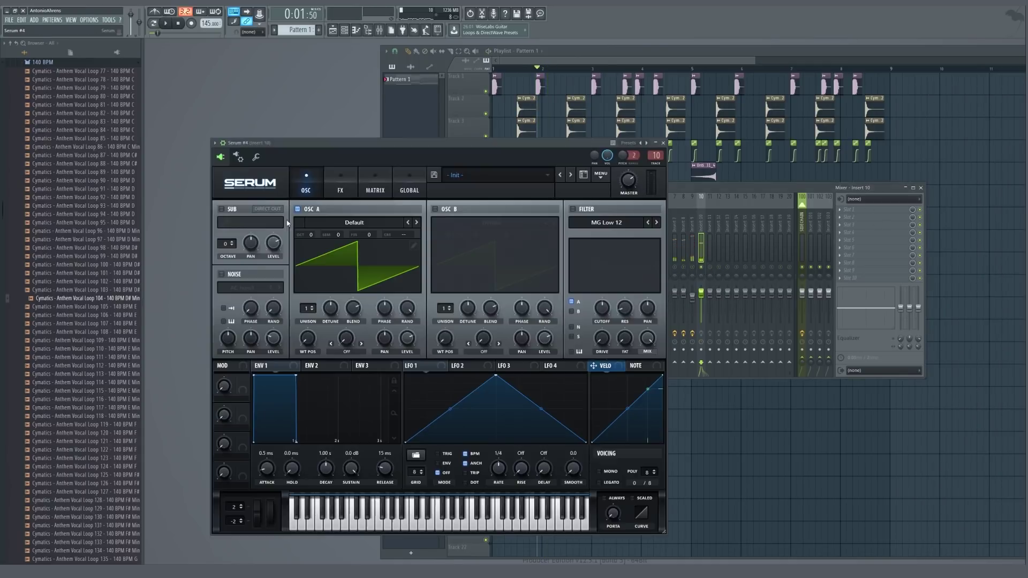
pyautogui.click(374, 223)
pyautogui.moveTo(375, 234)
pyautogui.click(460, 272)
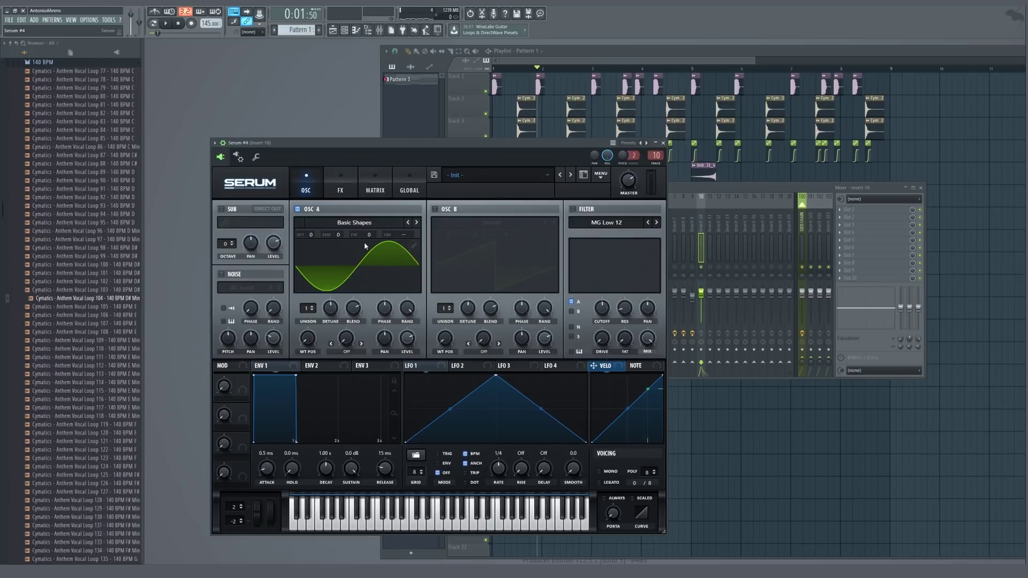
# Open oscillator A's wavetable editor and remove the second frame, the sawtooth shape
pyautogui.click(414, 246)
pyautogui.click(256, 459)
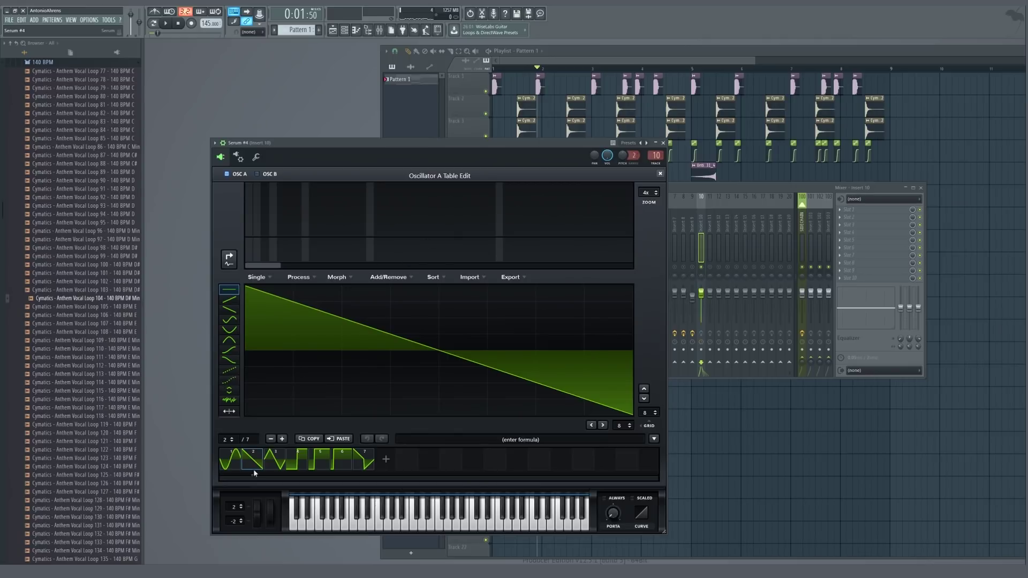
pyautogui.click(389, 278)
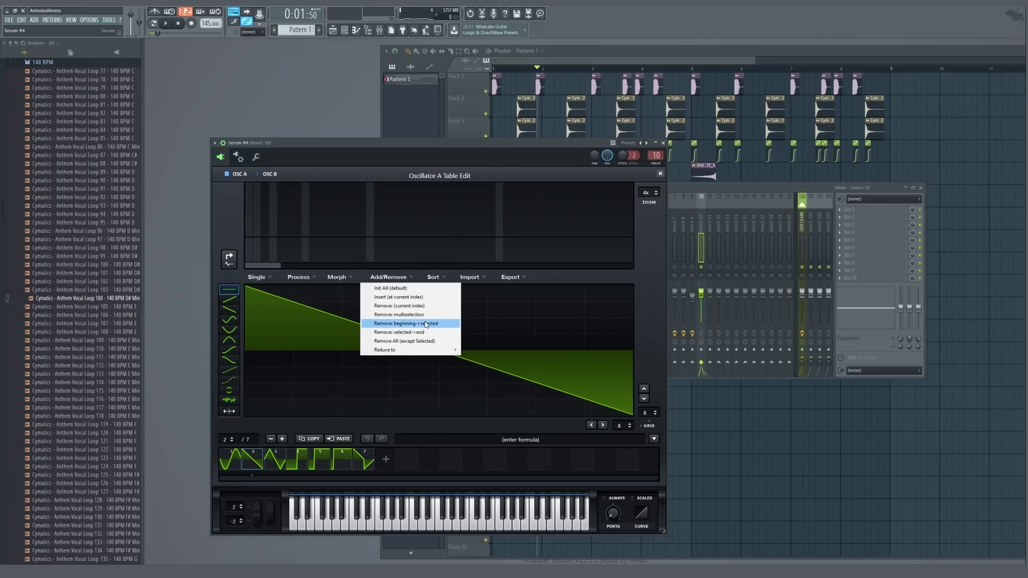
pyautogui.click(395, 306)
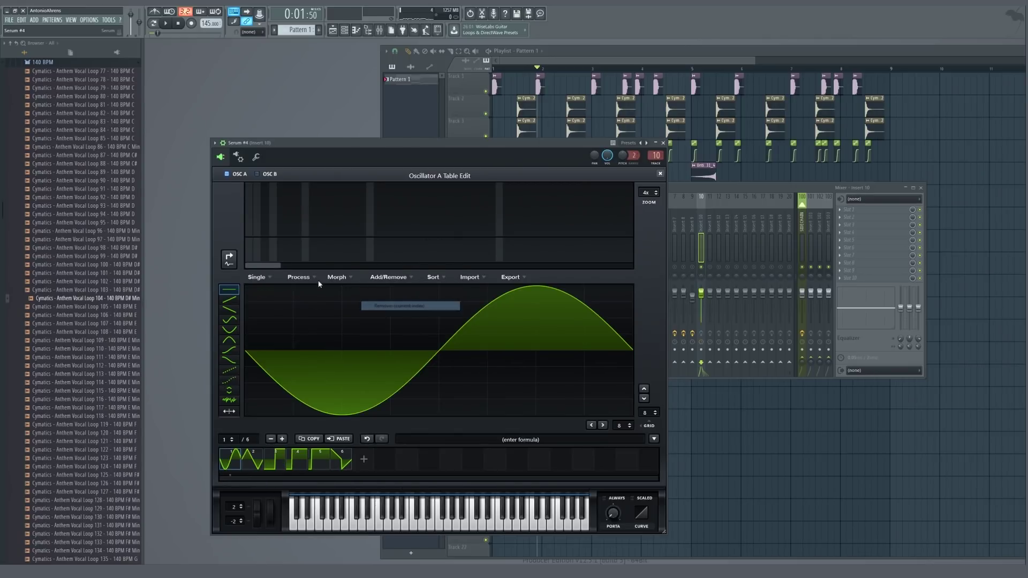
# Morph the remaining frames of oscillator A's wavetable and normalize each frame separately
pyautogui.click(299, 277)
pyautogui.click(337, 277)
pyautogui.click(379, 297)
pyautogui.click(302, 279)
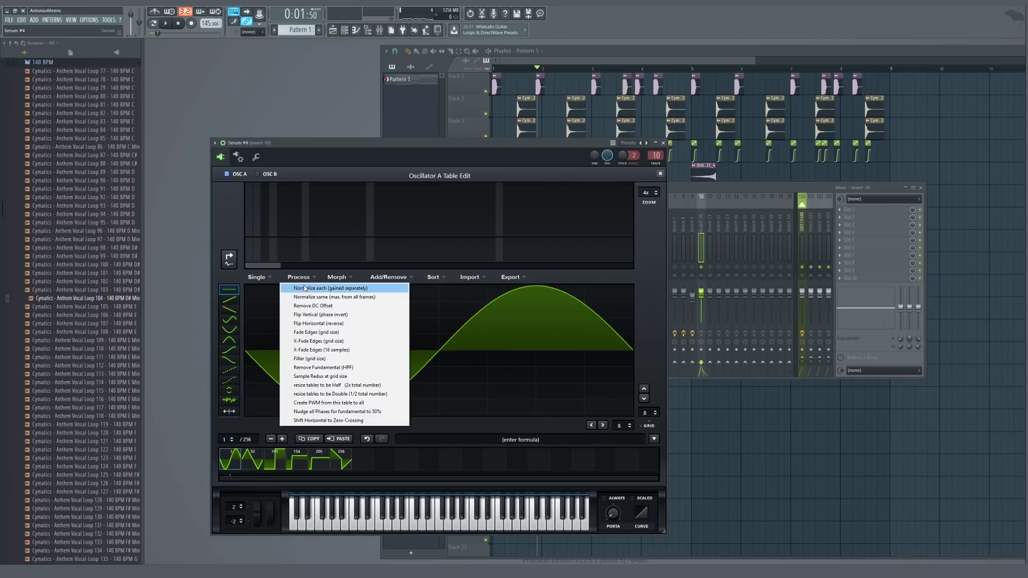
pyautogui.click(313, 287)
# Close the wavetable editor, raise oscillator A's wavetable position slightly, and play the result
pyautogui.click(660, 174)
pyautogui.moveTo(307, 346); pyautogui.dragTo(307, 338)
pyautogui.press('space')
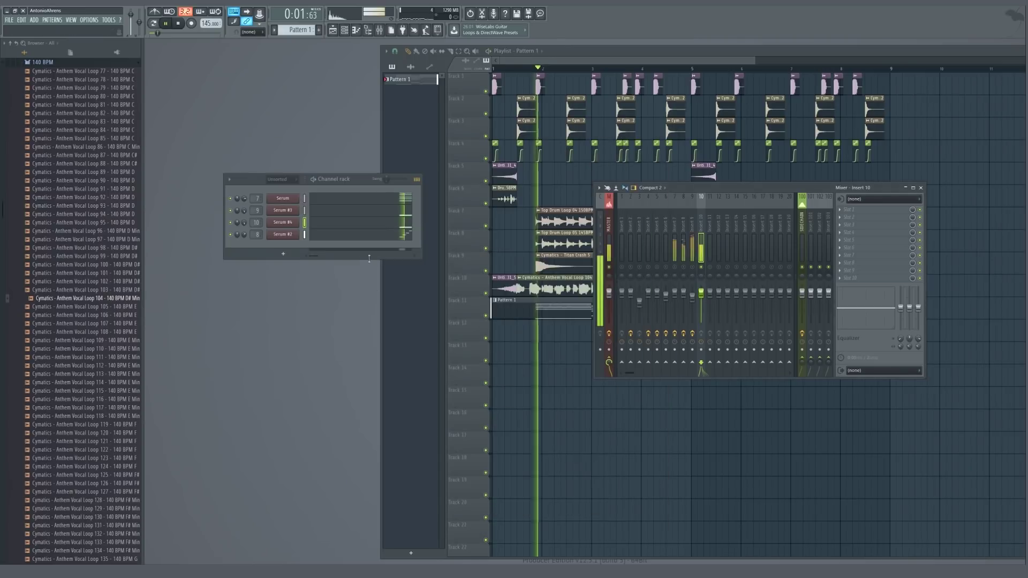
pyautogui.press('space')
pyautogui.click(843, 210)
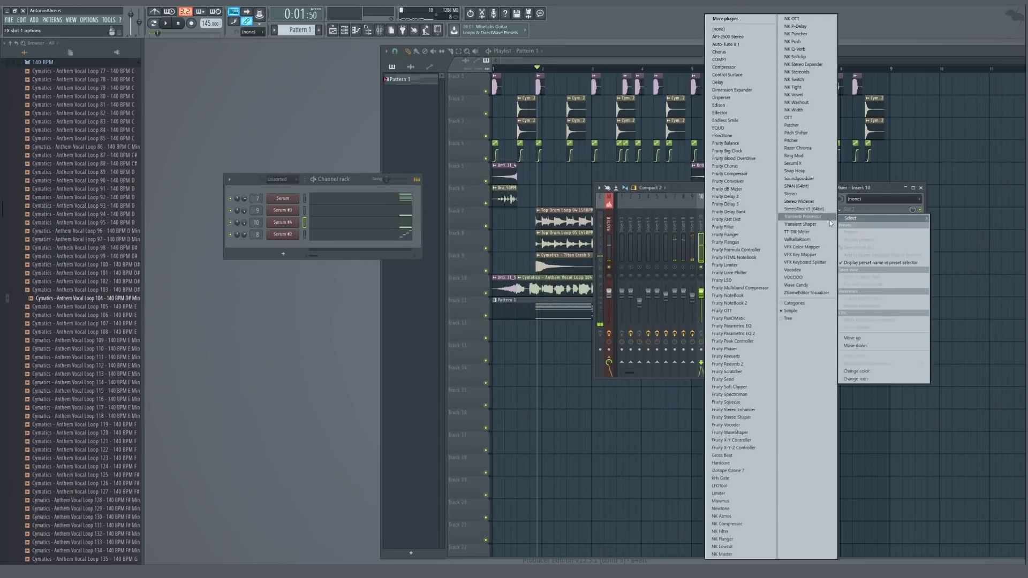
pyautogui.click(755, 335)
pyautogui.click(440, 144)
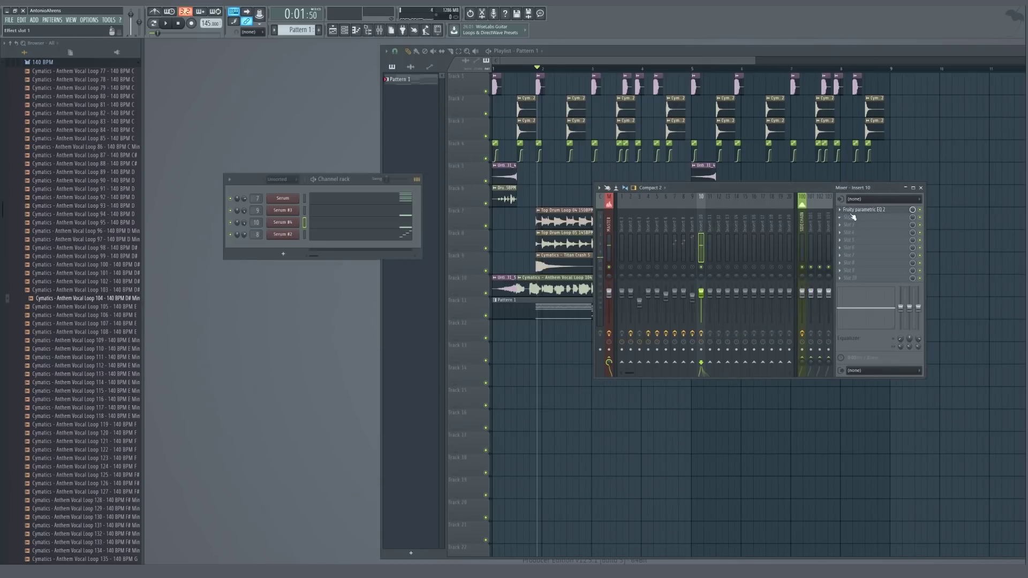
pyautogui.click(844, 210)
pyautogui.moveTo(854, 218)
pyautogui.click(735, 312)
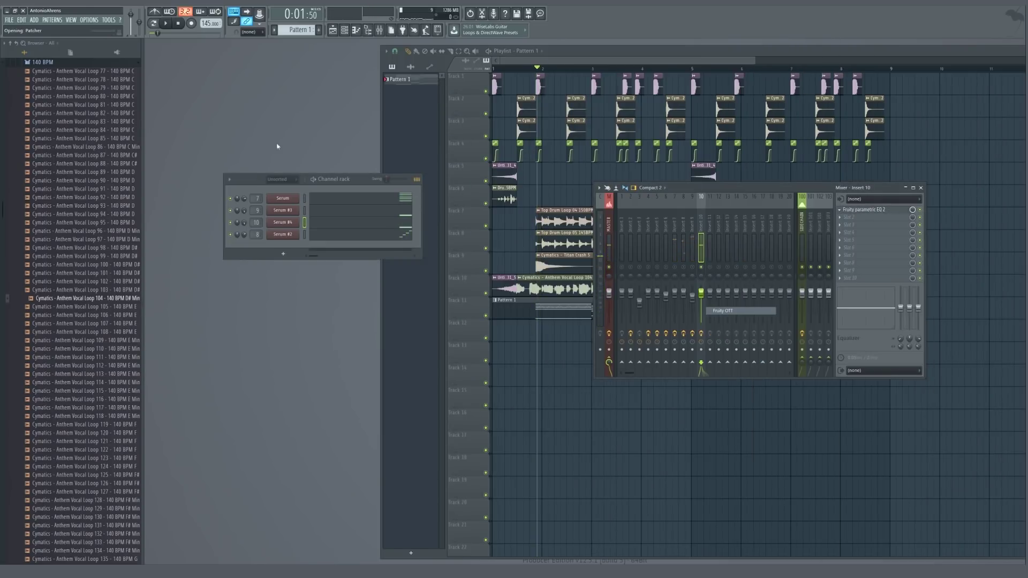
# Replace the effect in insert 10's first slot with Xfer OTT and lower its depth to about 71%
pyautogui.moveTo(847, 222)
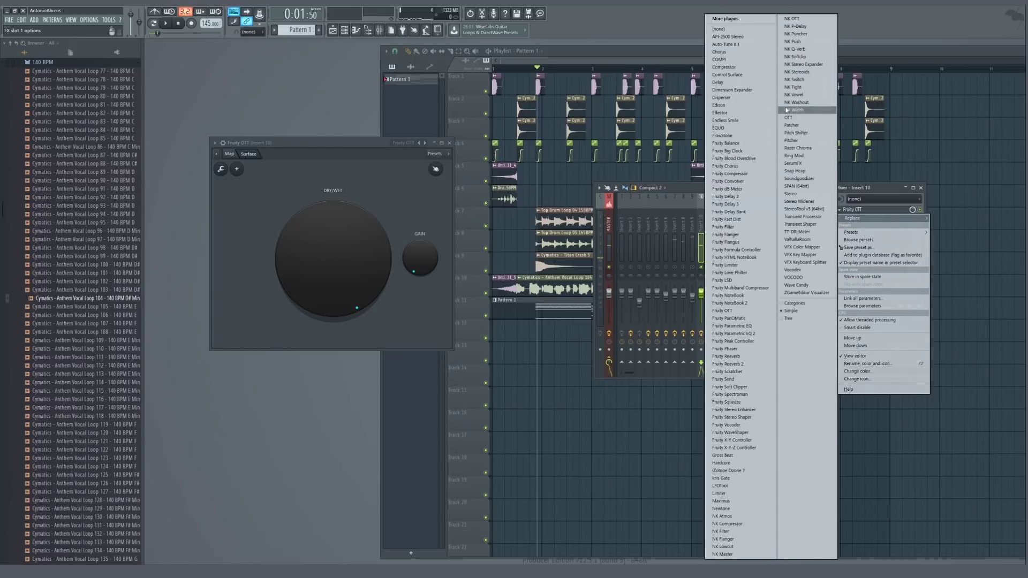
pyautogui.click(792, 119)
pyautogui.press('space')
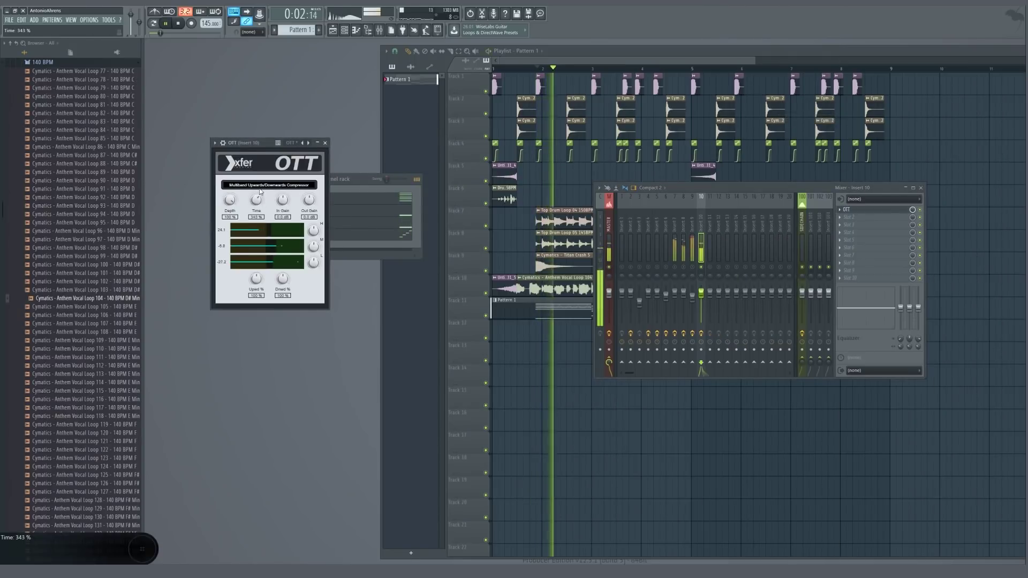
pyautogui.moveTo(231, 200); pyautogui.dragTo(232, 231)
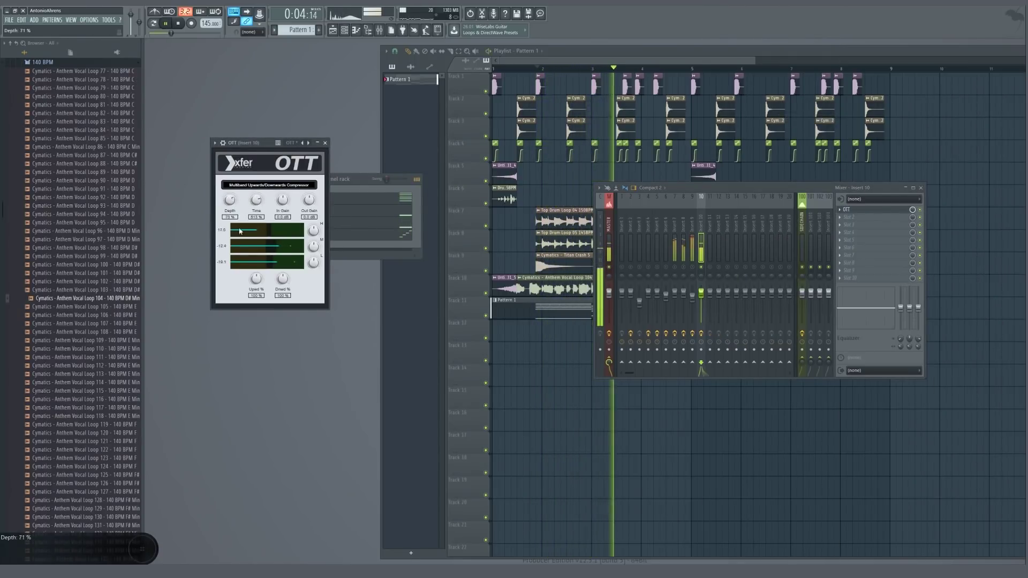
pyautogui.press('Escape')
pyautogui.press('space')
# Add Fruity Limiter to insert 10's second effect slot, raise its gain, and audition it
pyautogui.click(867, 217)
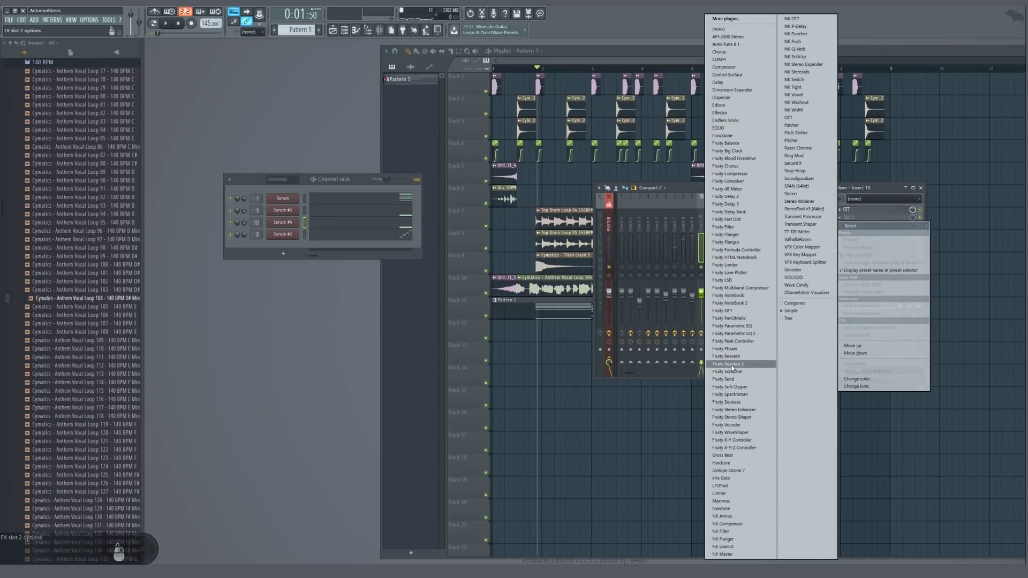
pyautogui.click(736, 266)
pyautogui.press('space')
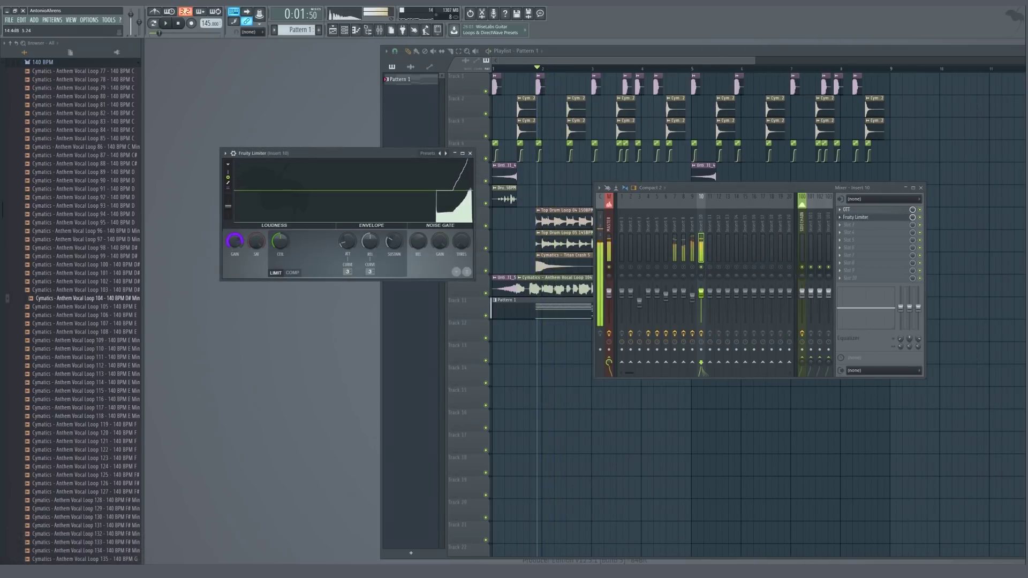
pyautogui.press('space')
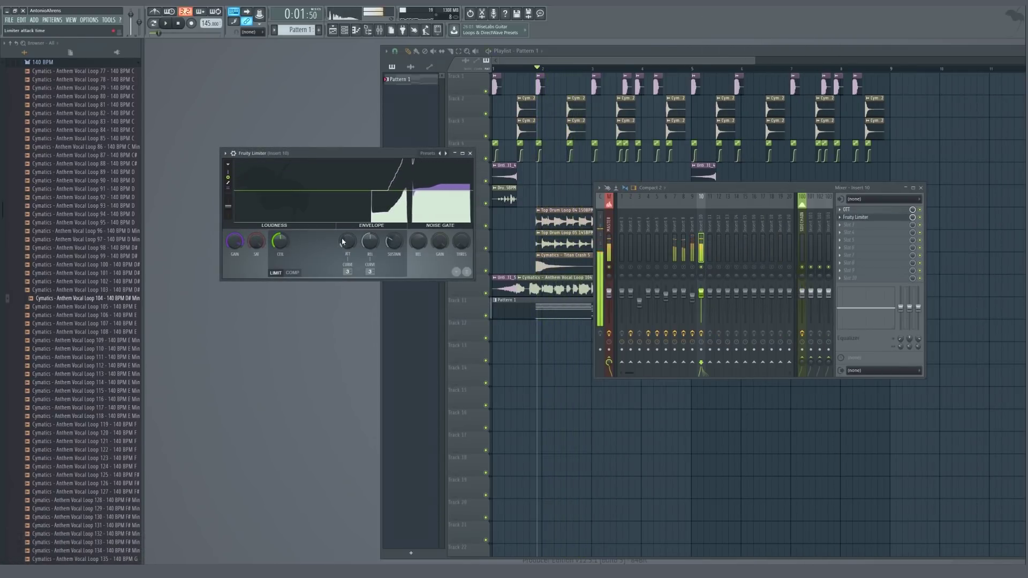
pyautogui.press('Escape')
pyautogui.press('space')
pyautogui.press('space')
# Add Fruity Parametric EQ 2 to insert 10's third slot with the 20Hz + 18kHz cut preset
pyautogui.click(846, 225)
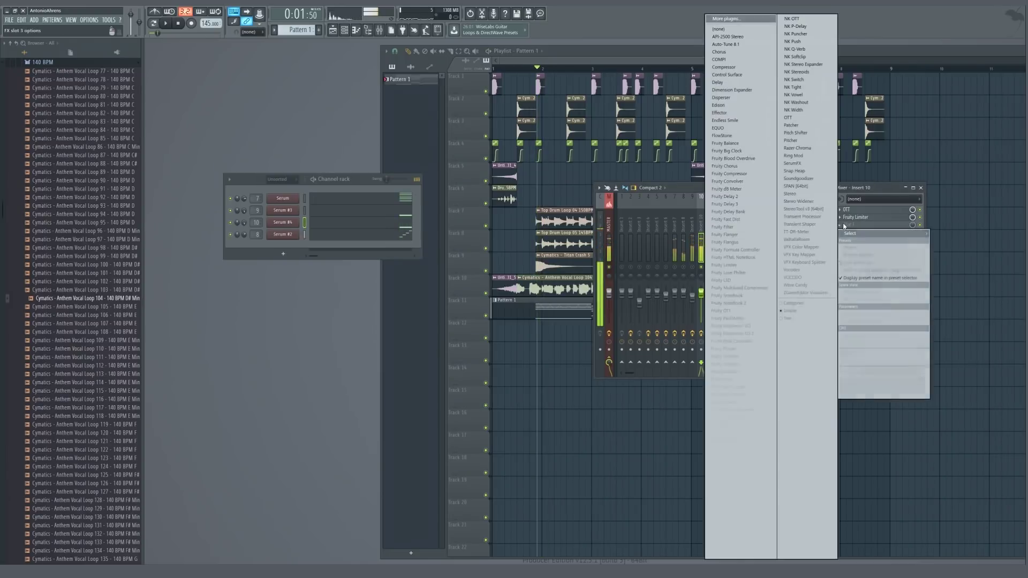
pyautogui.click(731, 332)
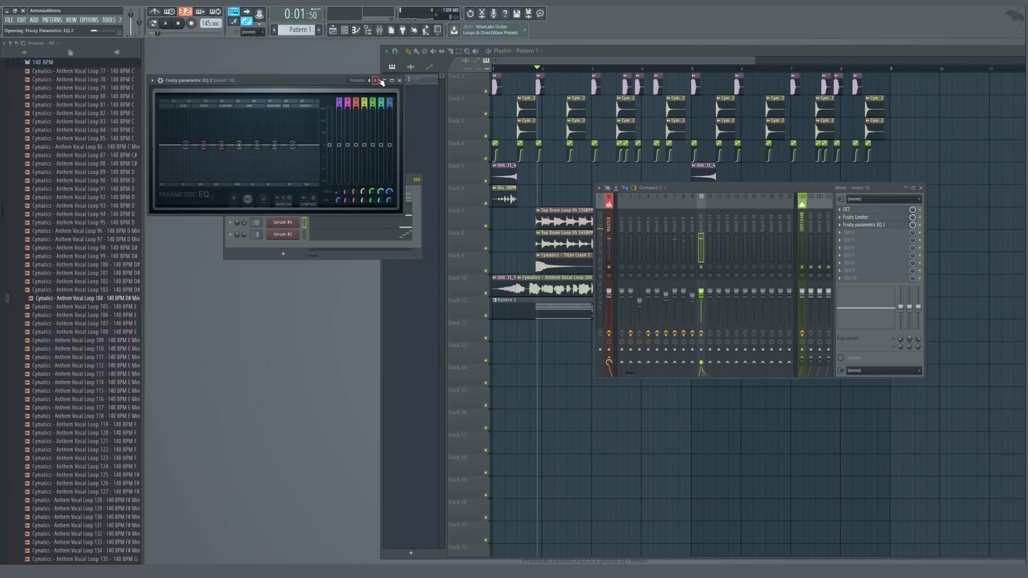
pyautogui.press('space')
# Adjust the order of the EQ's high-cut band 7 and lower its cutoff frequency while listening
pyautogui.moveTo(390, 192); pyautogui.dragTo(389, 225)
pyautogui.press('space')
pyautogui.press('space')
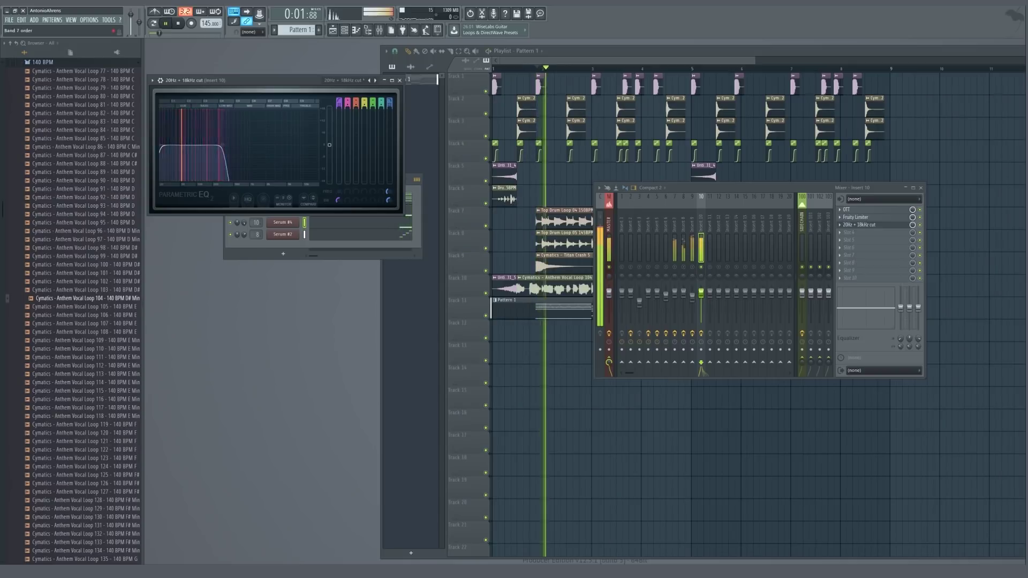
pyautogui.moveTo(389, 107); pyautogui.dragTo(389, 118)
pyautogui.press('space')
pyautogui.moveTo(222, 146); pyautogui.dragTo(206, 142)
pyautogui.press('Escape')
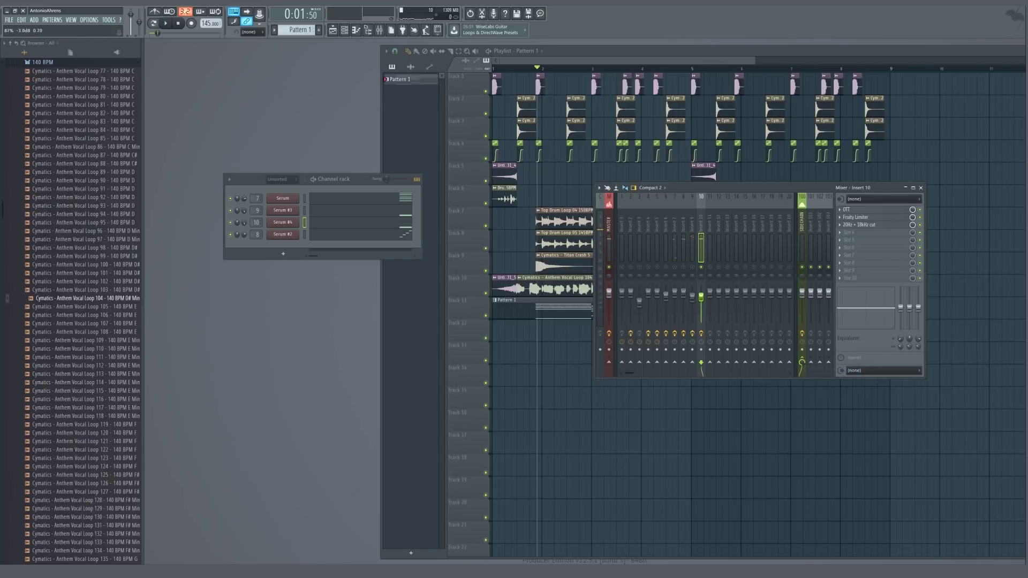
# Play the mix and examine insert 9's Fruity WaveShaper and Serum #4's oscillator and effects settings
pyautogui.press('space')
pyautogui.press('F9')
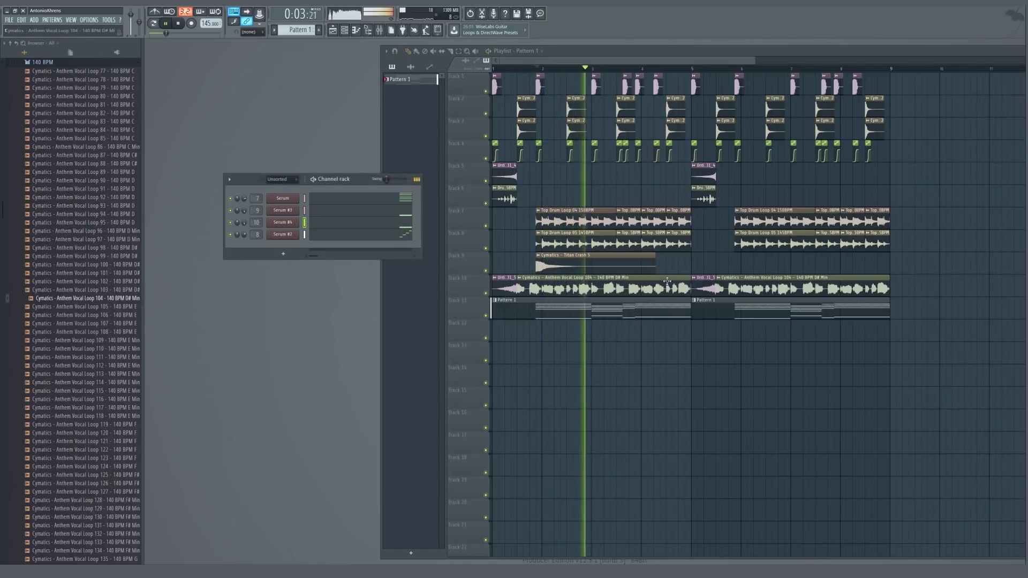
pyautogui.press('F9')
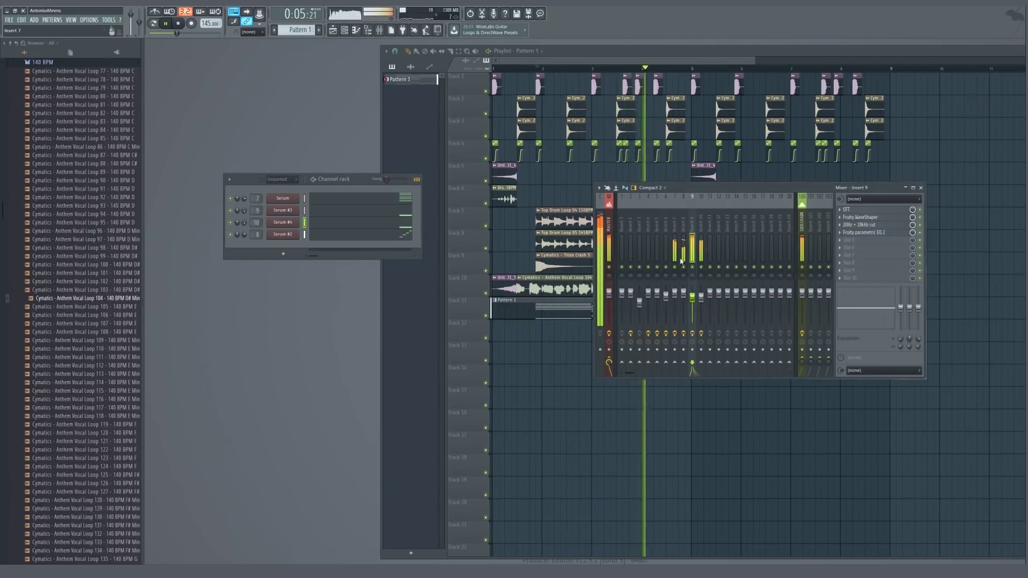
pyautogui.press('s')
pyautogui.click(860, 217)
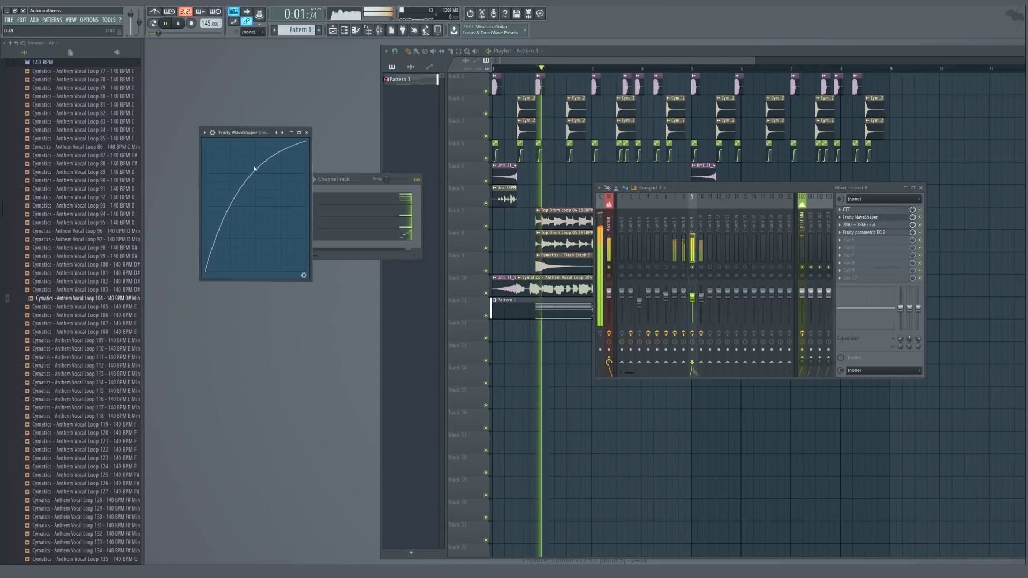
pyautogui.press('Escape')
pyautogui.click(285, 220)
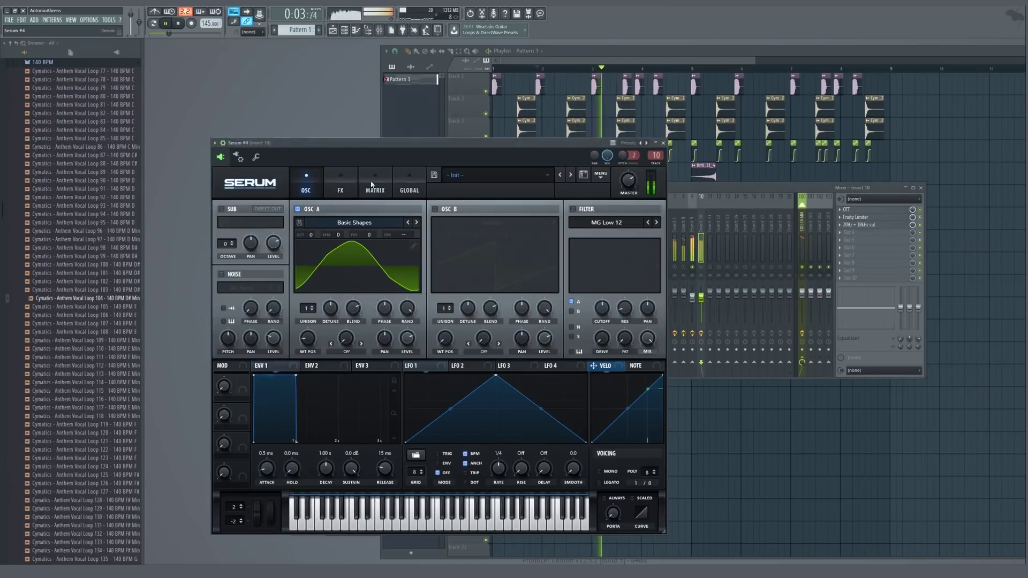
pyautogui.click(341, 183)
pyautogui.click(309, 180)
pyautogui.click(348, 184)
pyautogui.press('Escape')
# In Serum #3, set oscillator B's level to about 21% and fine-tune oscillator A's unison detune
pyautogui.click(290, 213)
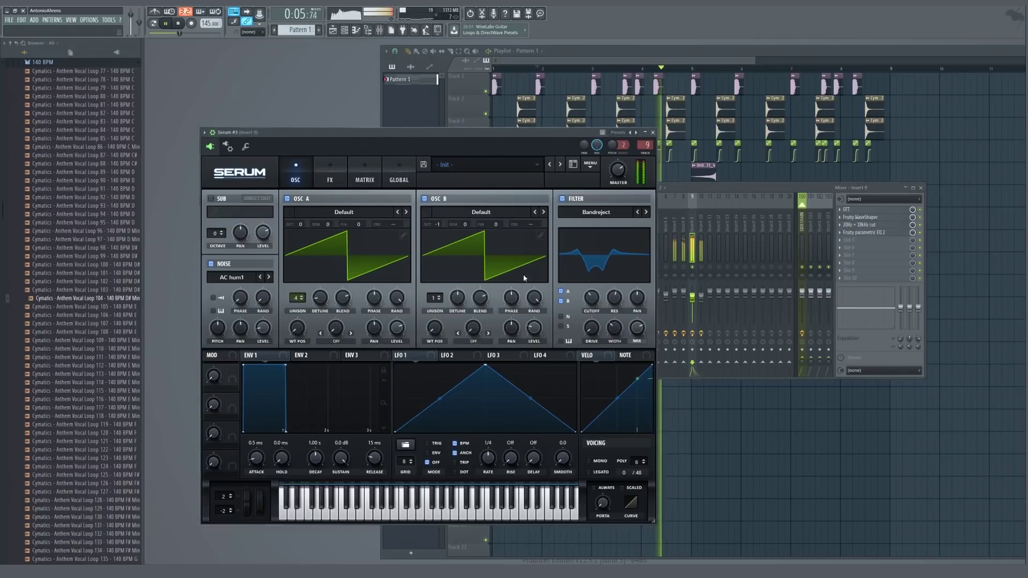
pyautogui.moveTo(534, 328); pyautogui.dragTo(535, 341)
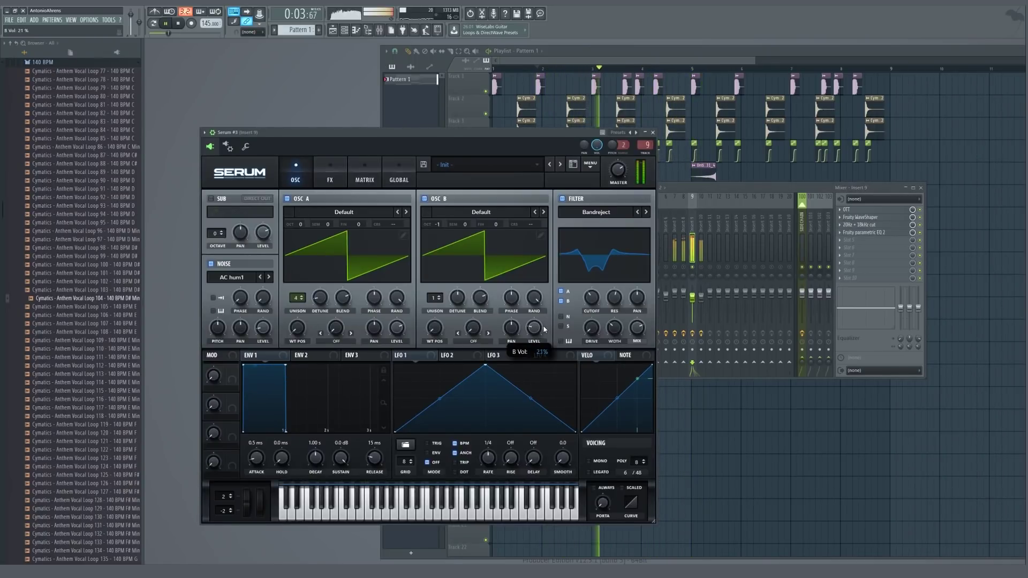
pyautogui.moveTo(321, 298); pyautogui.dragTo(323, 294)
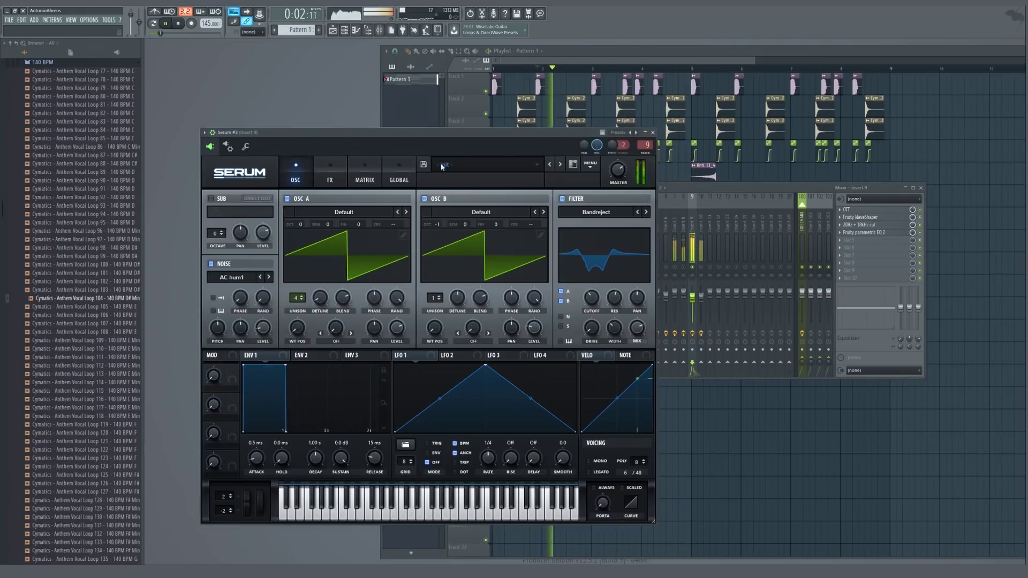
pyautogui.click(399, 177)
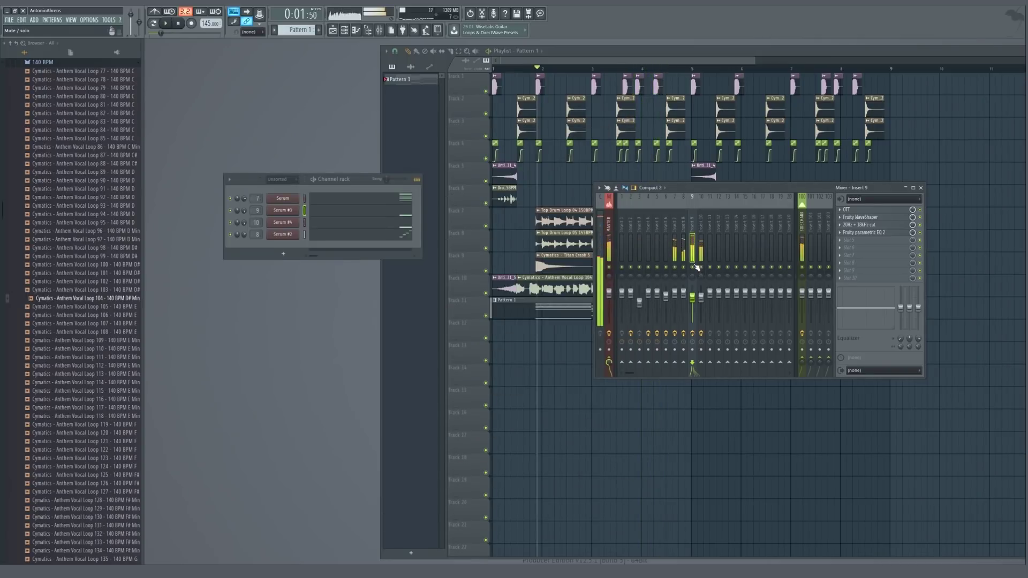
# Audition the bass layers with mixer insert 10 selected and toggle solo for the Serum #3 channel
pyautogui.press('F9')
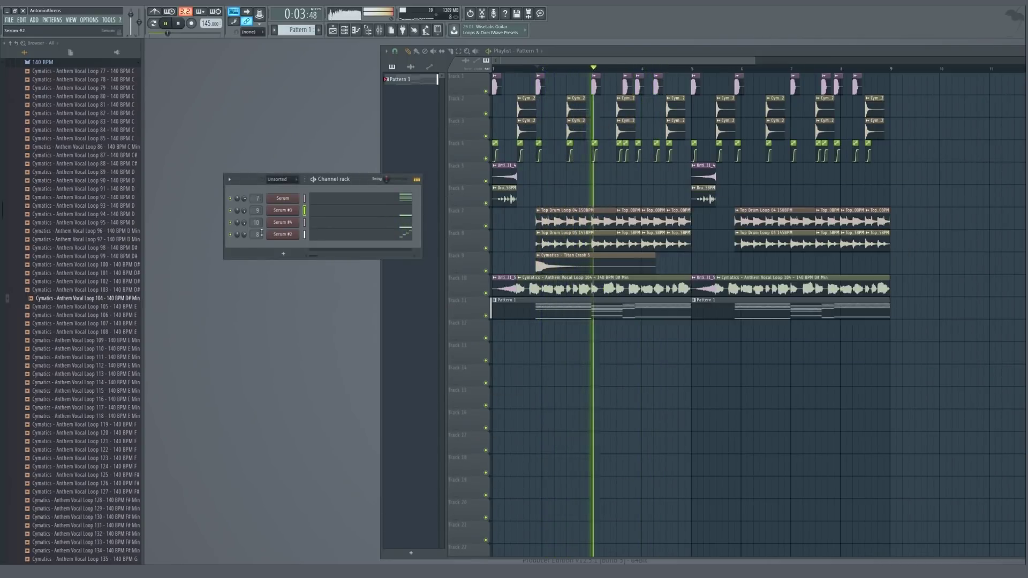
pyautogui.press('F9')
pyautogui.click(700, 256)
pyautogui.press('F9')
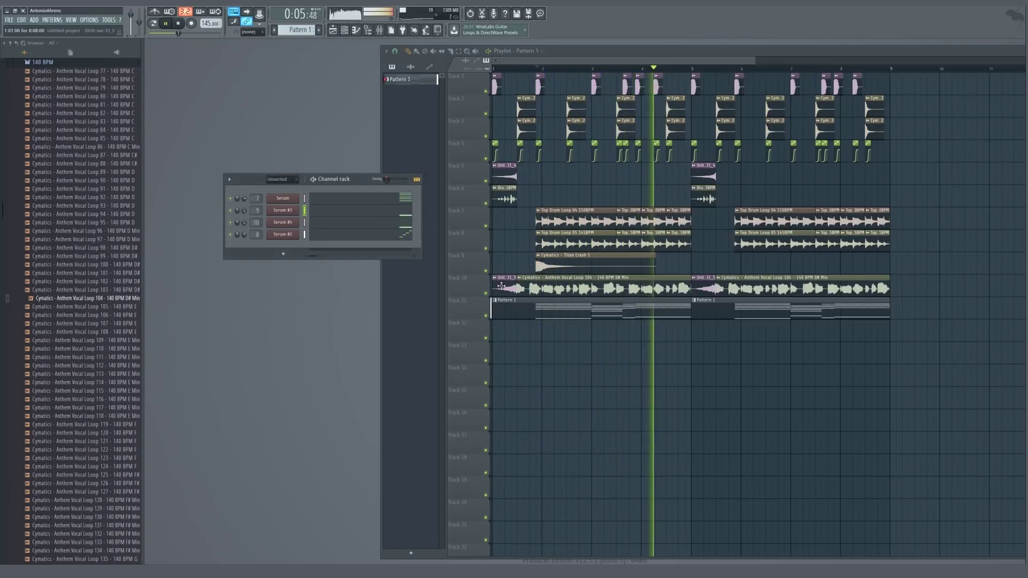
pyautogui.press('F9')
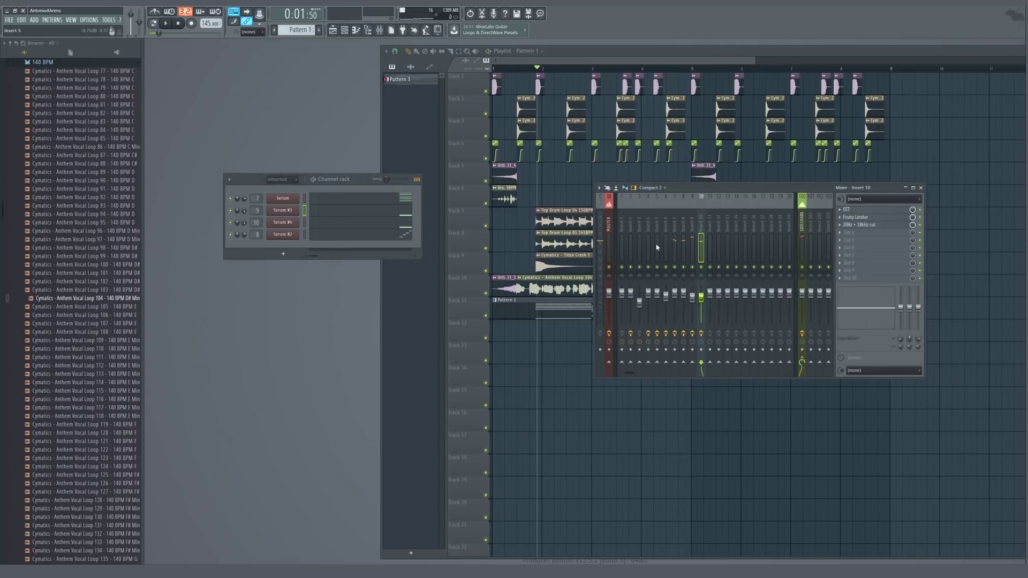
pyautogui.rightClick(230, 209)
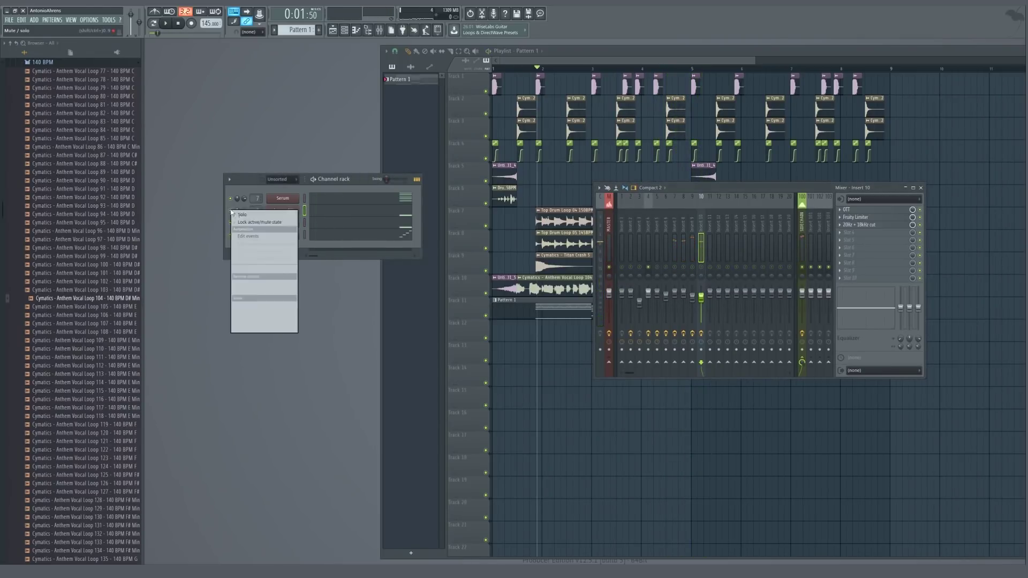
pyautogui.rightClick(230, 209)
pyautogui.click(272, 213)
pyautogui.press('space')
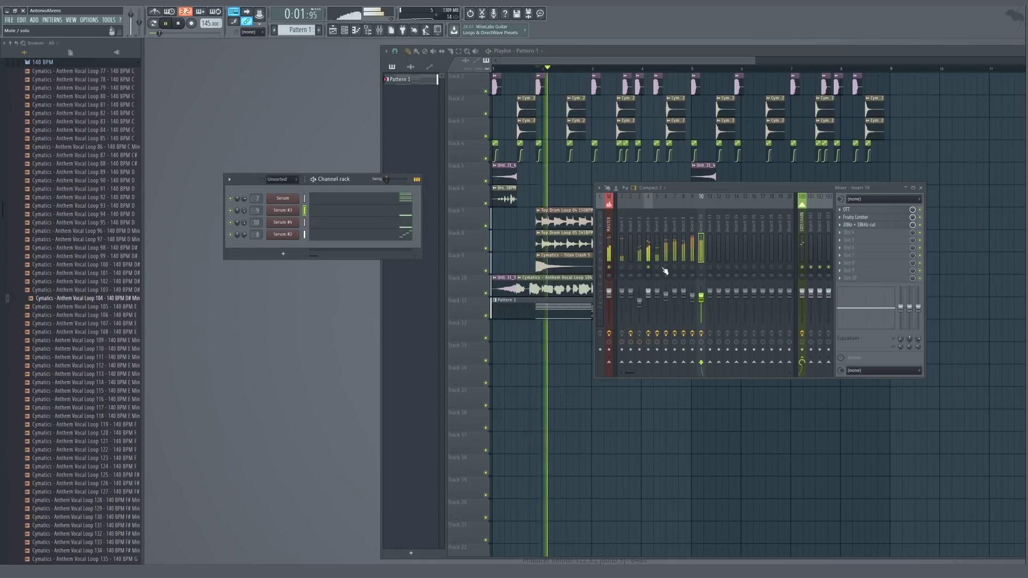
# Review the arrangement in the playlist and play it from the very beginning
pyautogui.press('F9')
pyautogui.scroll(-3, 589, 236)
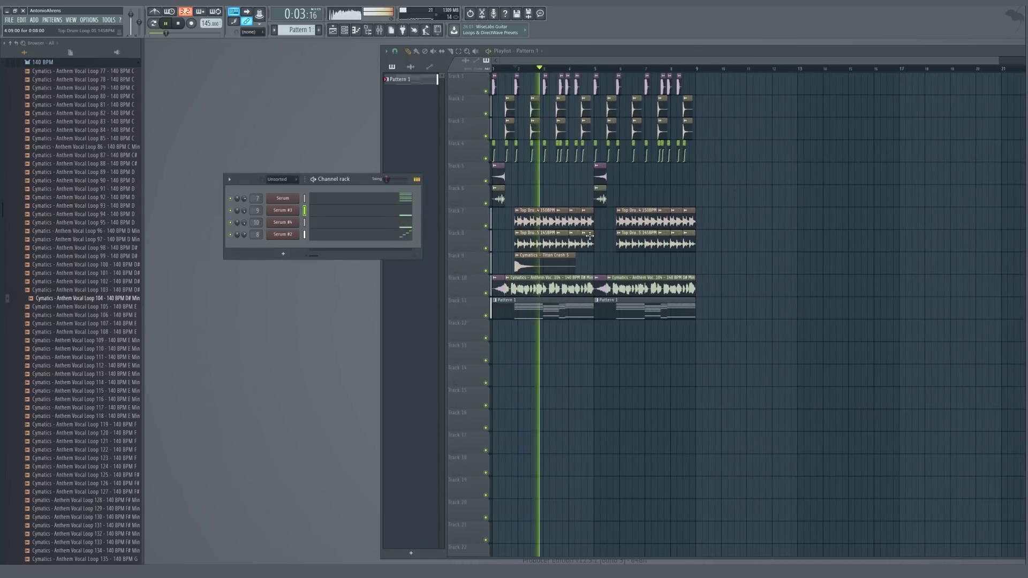
pyautogui.press('space')
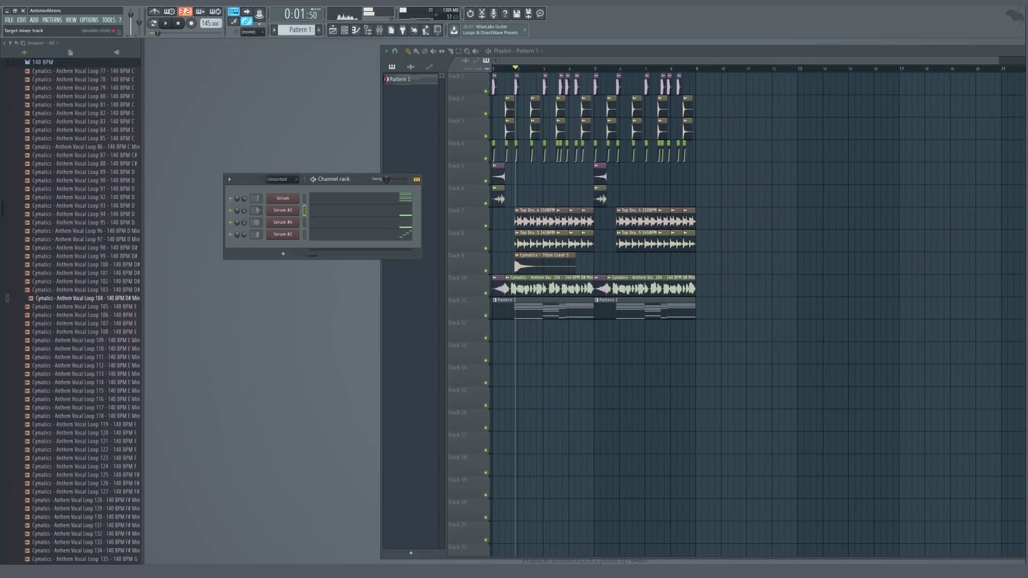
pyautogui.doubleClick(257, 210)
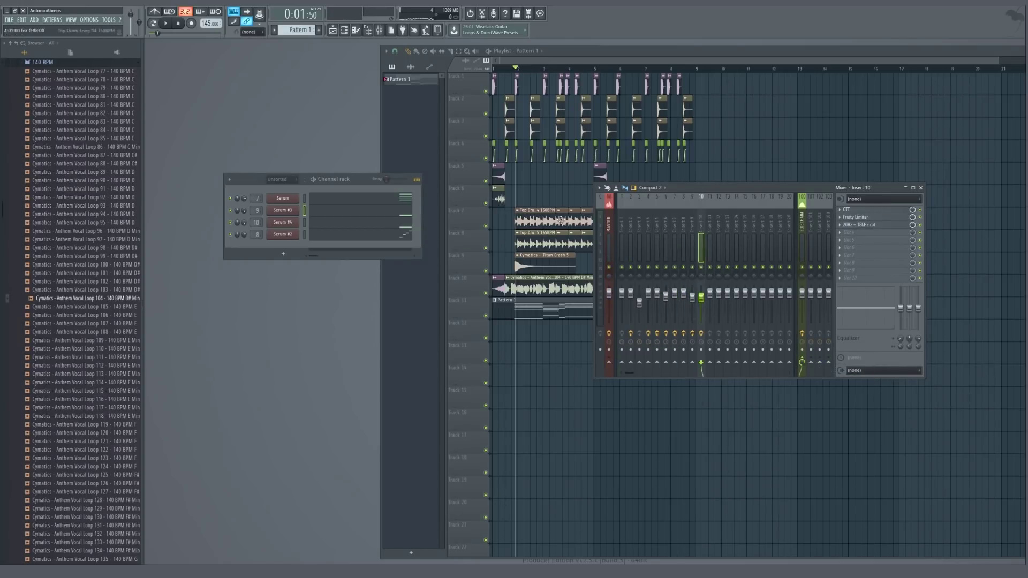
pyautogui.click(493, 68)
pyautogui.scroll(4, 519, 205)
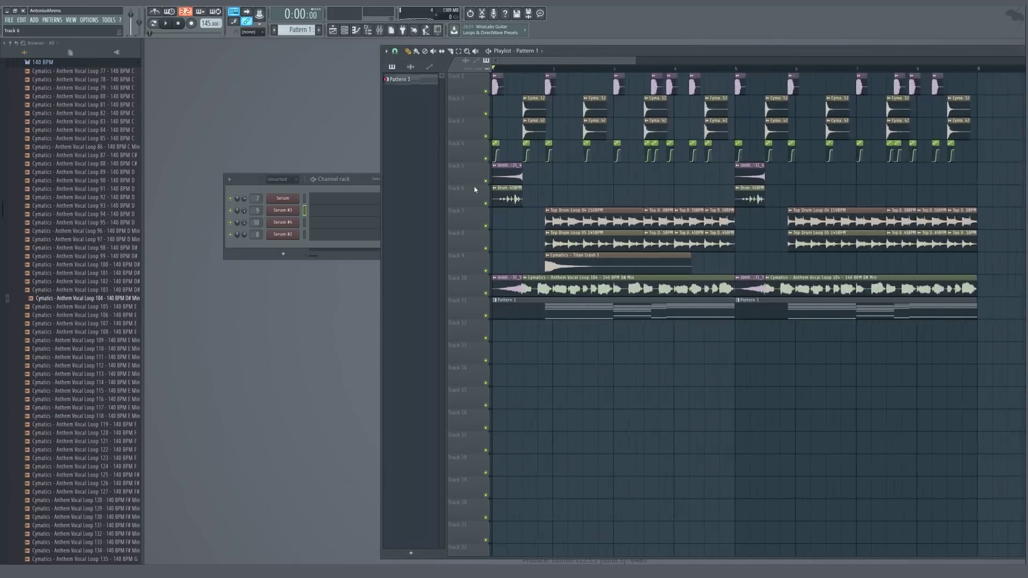
pyautogui.press('space')
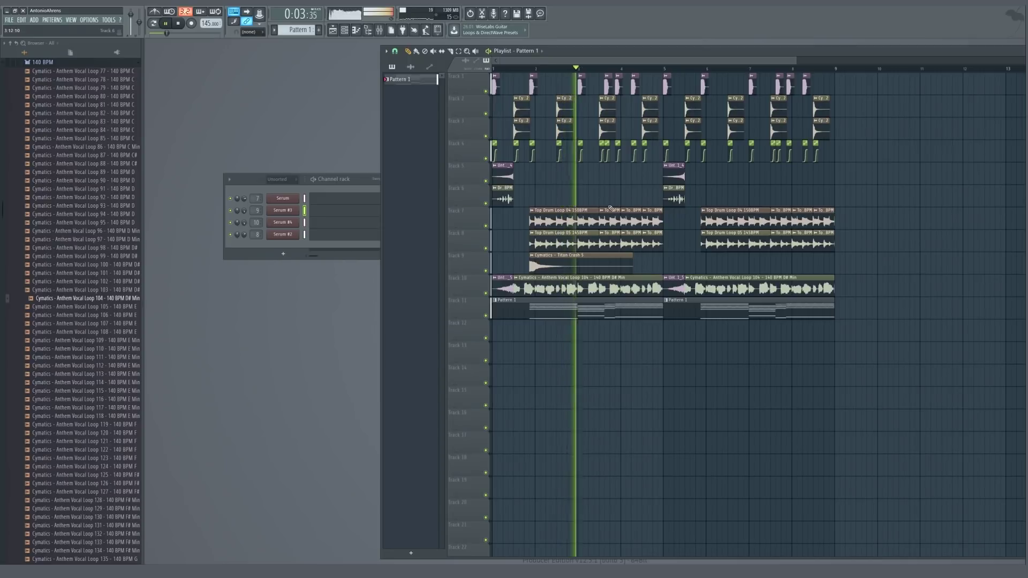
# Solo mixer insert 9 and replay the drop from bar 2
pyautogui.press('Tab')
pyautogui.press('Tab')
pyautogui.press('space')
pyautogui.press('space')
pyautogui.rightClick(692, 268)
pyautogui.press('space')
pyautogui.press('space')
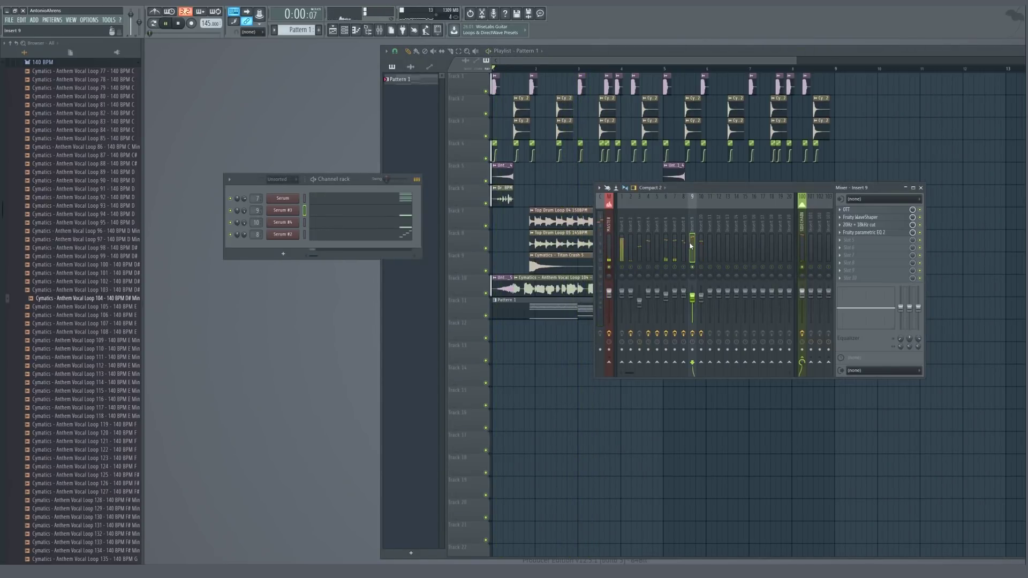
pyautogui.press('space')
pyautogui.click(535, 68)
pyautogui.press('space')
pyautogui.moveTo(256, 210); pyautogui.dragTo(255, 206)
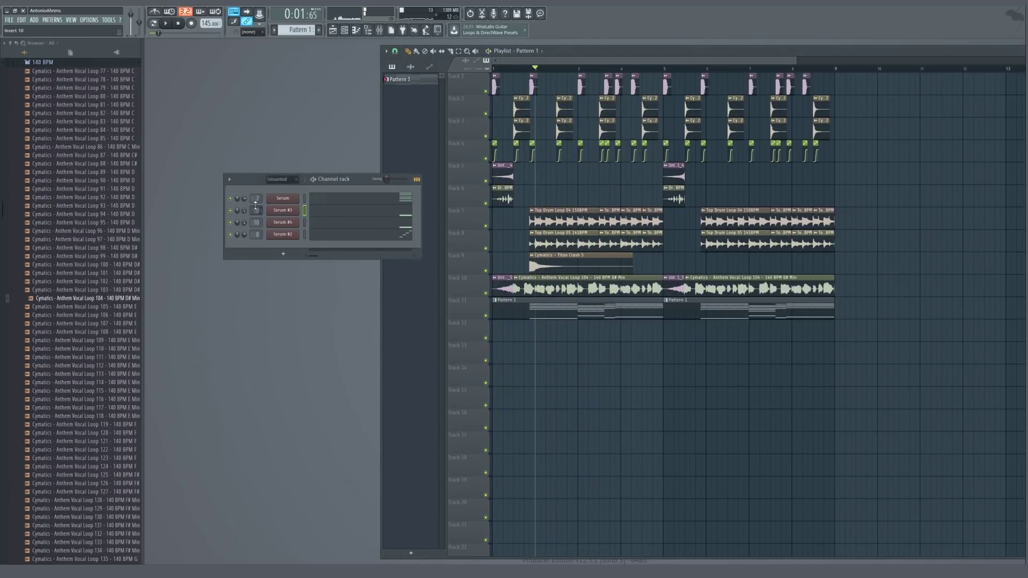
# Adjust oscillator A's unison settings in Serum #3 and replay the drop
pyautogui.click(282, 210)
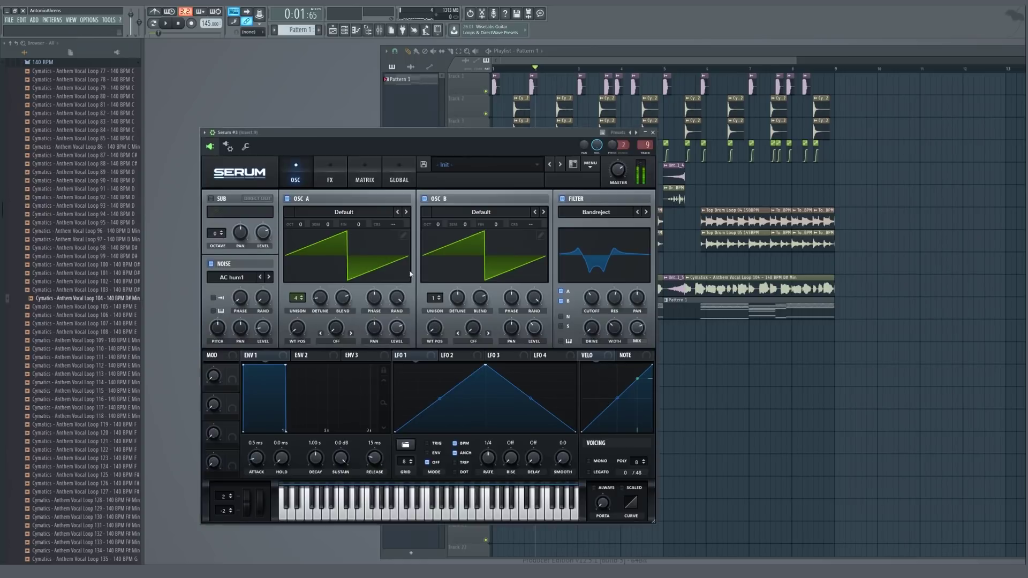
pyautogui.moveTo(298, 303); pyautogui.dragTo(321, 301)
pyautogui.press('Escape')
pyautogui.press('space')
pyautogui.click(287, 213)
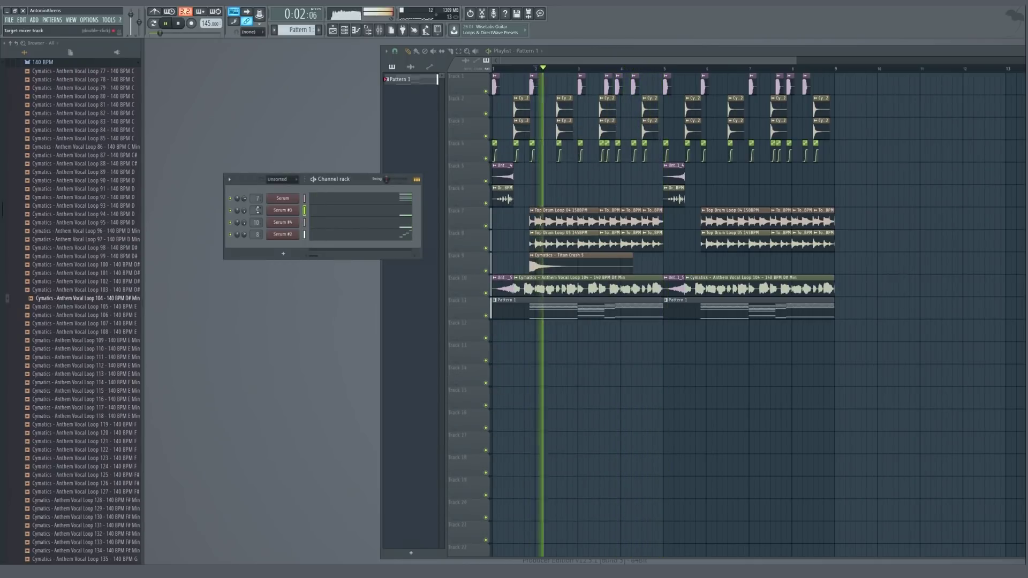
# Lower mixer insert 9's fader slightly and raise two bands in its Fruity parametric EQ 2 during playback
pyautogui.click(379, 30)
pyautogui.moveTo(693, 296); pyautogui.dragTo(692, 301)
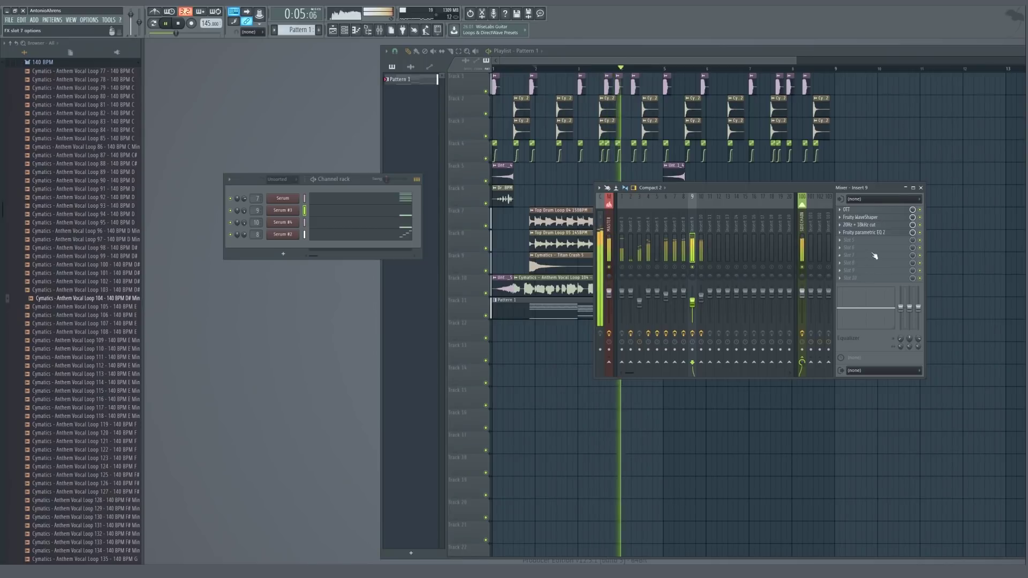
pyautogui.press('space')
pyautogui.click(859, 234)
pyautogui.press('space')
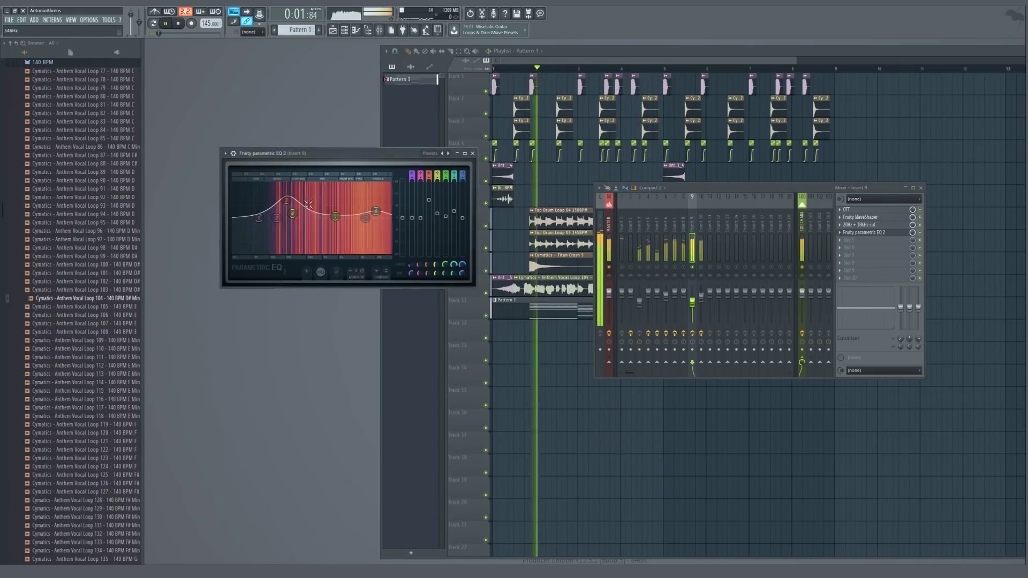
pyautogui.moveTo(293, 214); pyautogui.dragTo(288, 208)
pyautogui.moveTo(335, 217)
pyautogui.mouseDown()
pyautogui.moveTo(324, 208)
pyautogui.moveTo(335, 196)
pyautogui.moveTo(328, 211)
pyautogui.mouseUp()
pyautogui.press('Escape')
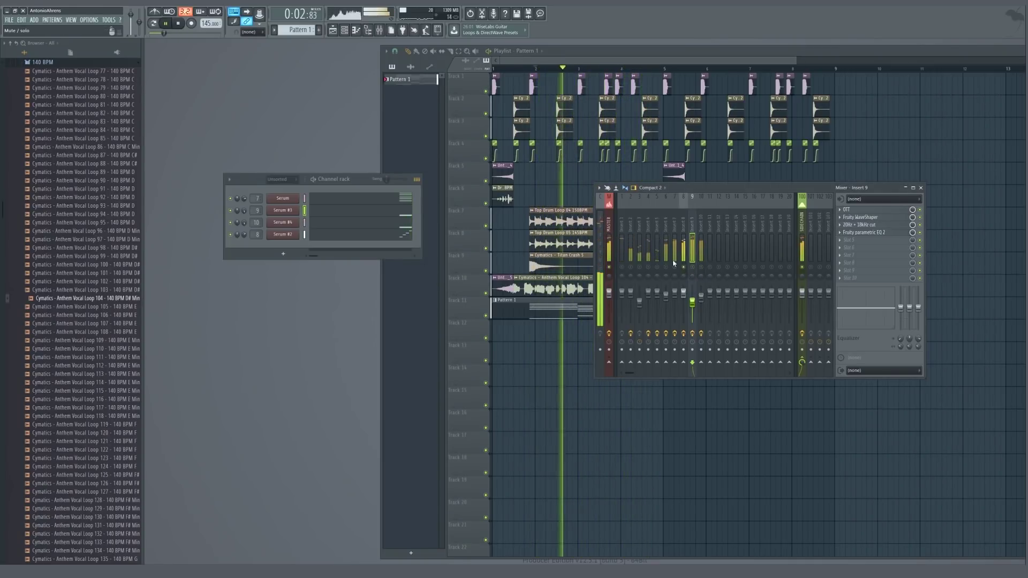
# Audition mixer inserts 7 and 8 and check the Serum #4 channel
pyautogui.click(676, 253)
pyautogui.click(683, 253)
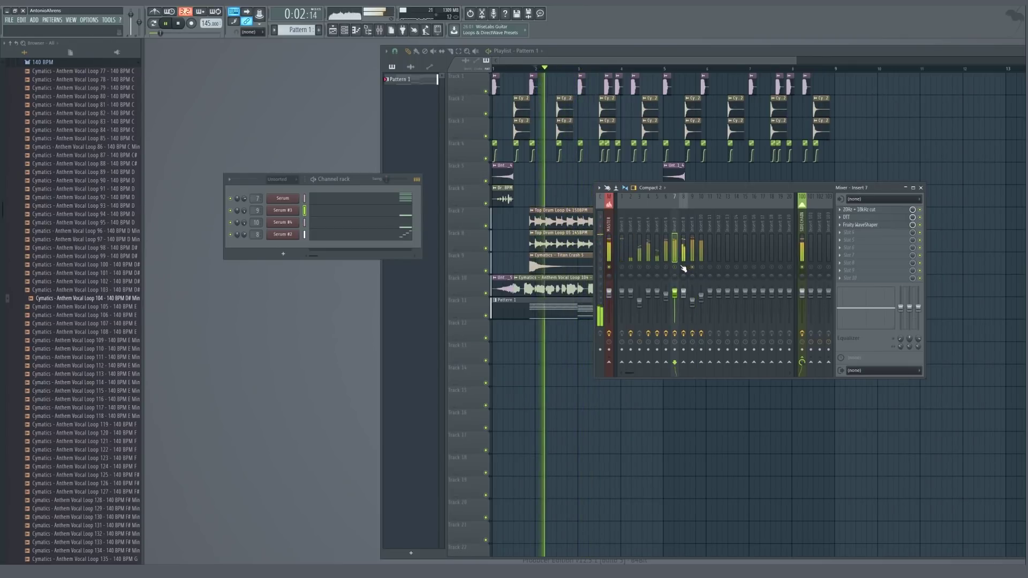
pyautogui.click(293, 223)
pyautogui.press('Escape')
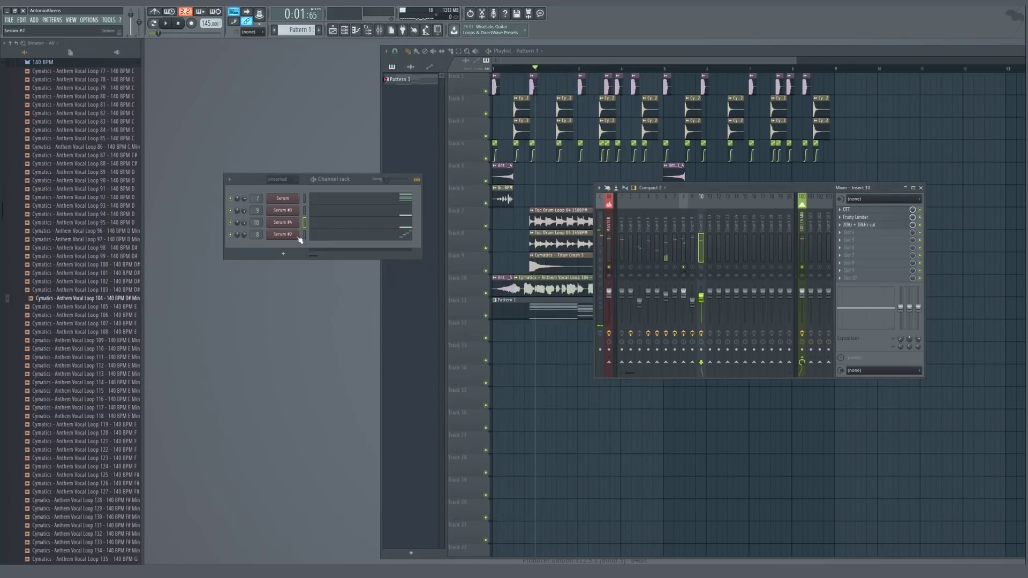
# In Serum #2, adjust oscillator A's level to about 83% while replaying the drop
pyautogui.click(296, 235)
pyautogui.rightClick(379, 308)
pyautogui.click(415, 338)
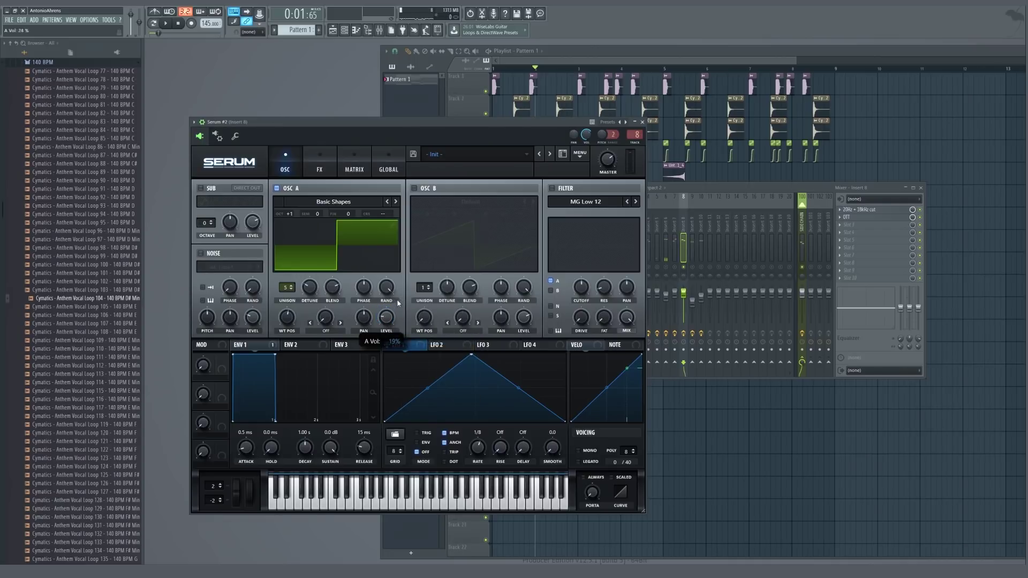
pyautogui.press('Escape')
pyautogui.press('space')
pyautogui.click(285, 235)
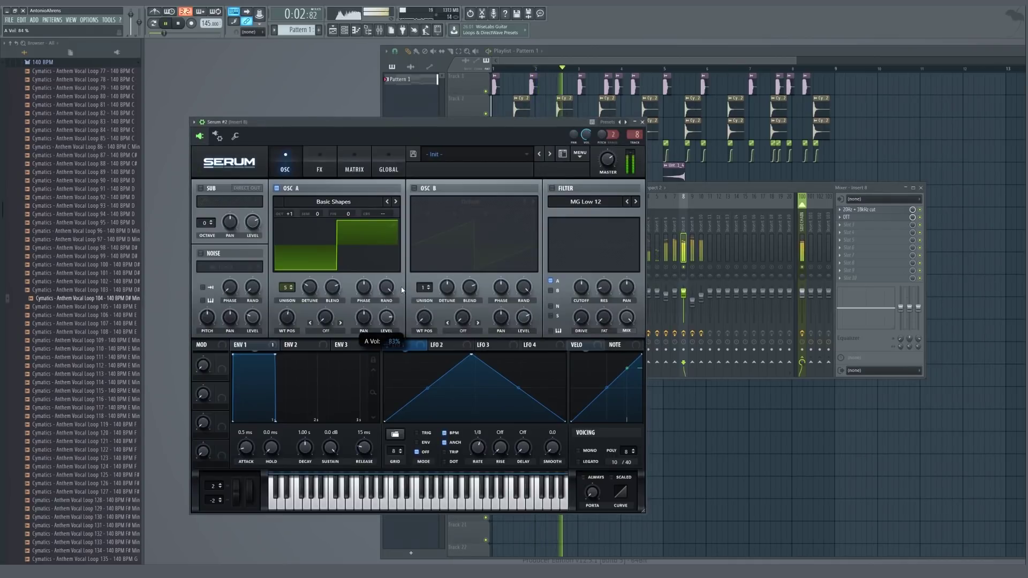
pyautogui.press('Escape')
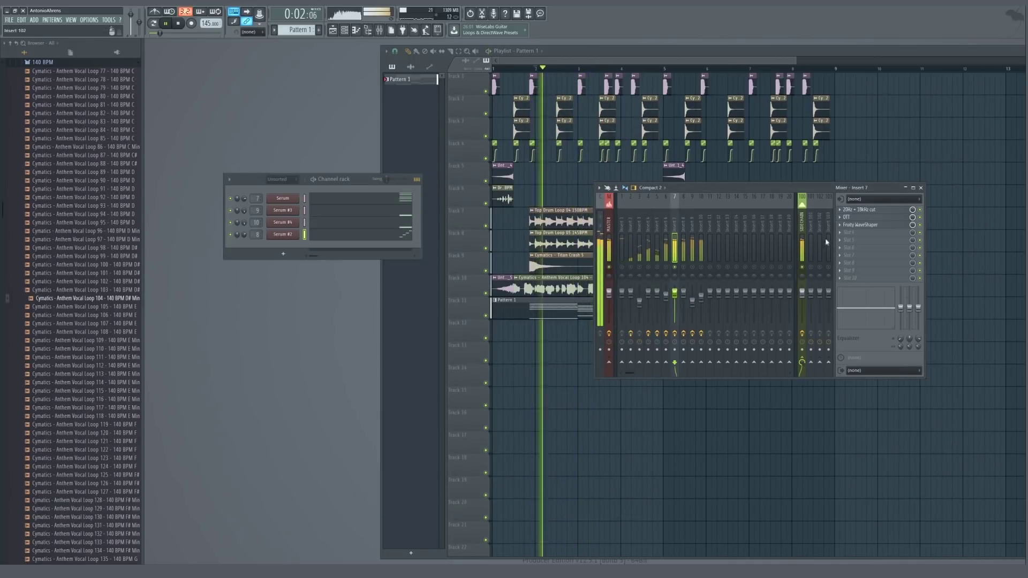
# Play the full mix and check mixer insert 9 against the other layers
pyautogui.press('Escape')
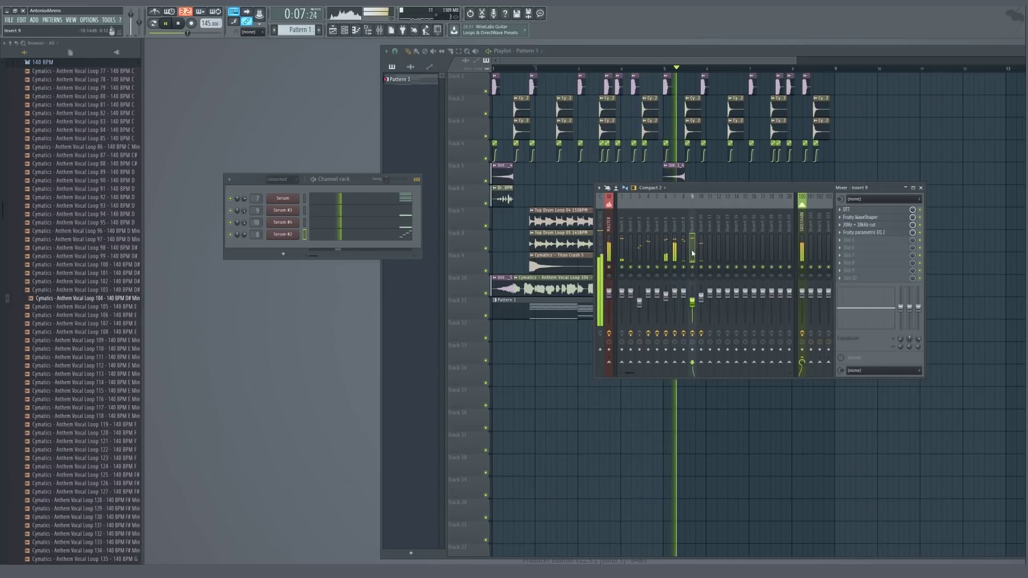
pyautogui.click(693, 254)
pyautogui.press('F9')
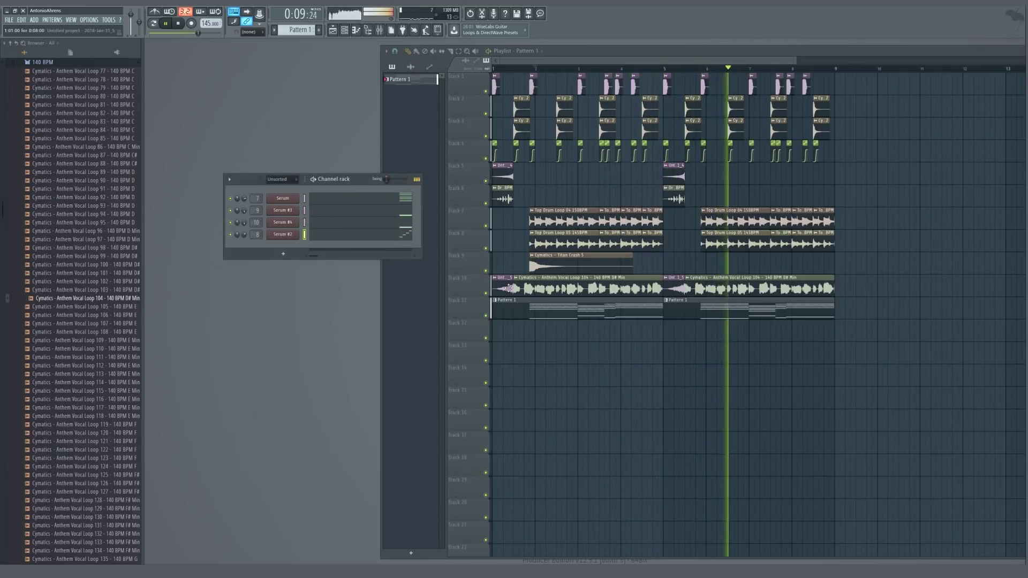
# Lower the Fruity Compressor's gain slightly on the Anthem Vocal Loop 104 mixer insert 6
pyautogui.click(557, 285)
pyautogui.doubleClick(257, 295)
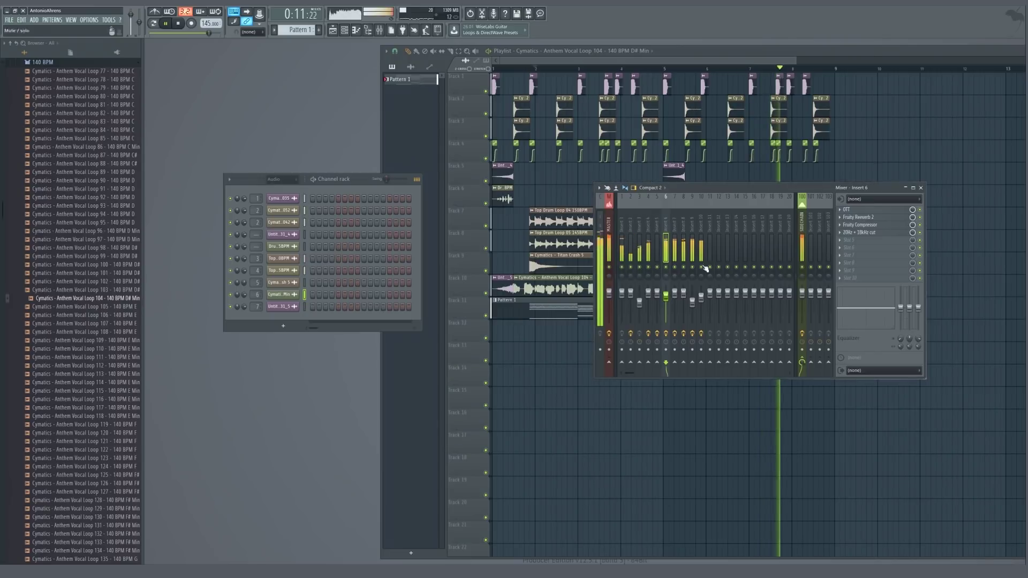
pyautogui.click(860, 225)
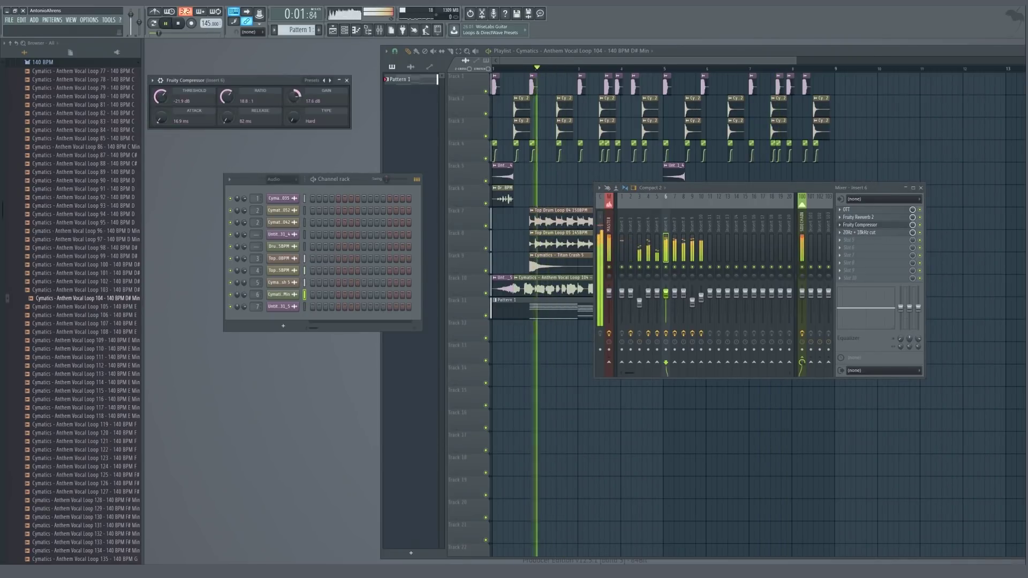
pyautogui.moveTo(294, 97); pyautogui.dragTo(294, 99)
pyautogui.press('Escape')
# Solo the synth inserts and lower the faders of mixer inserts 7 to 10 slightly to rebalance the layers
pyautogui.click(676, 269)
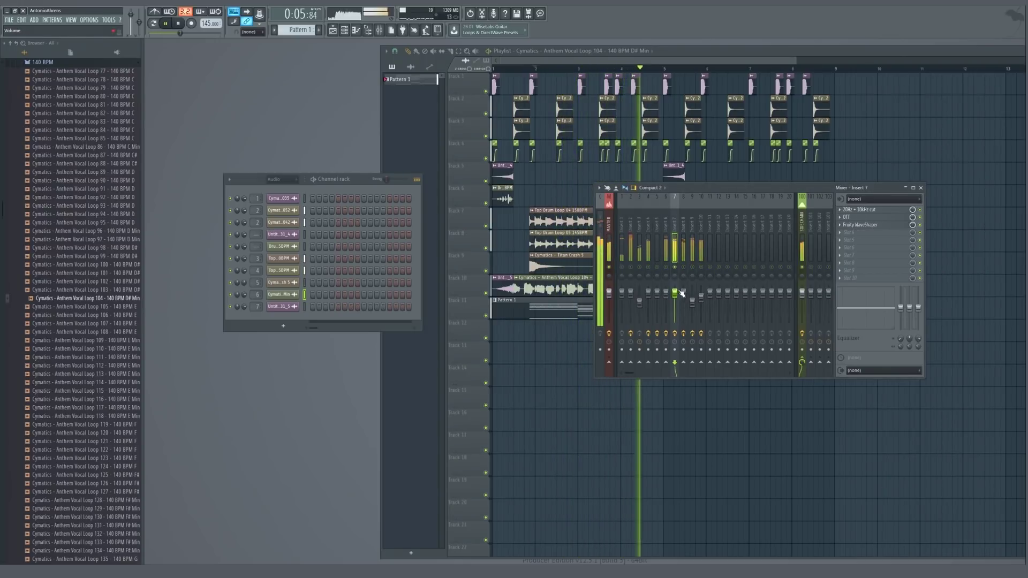
pyautogui.click(683, 293)
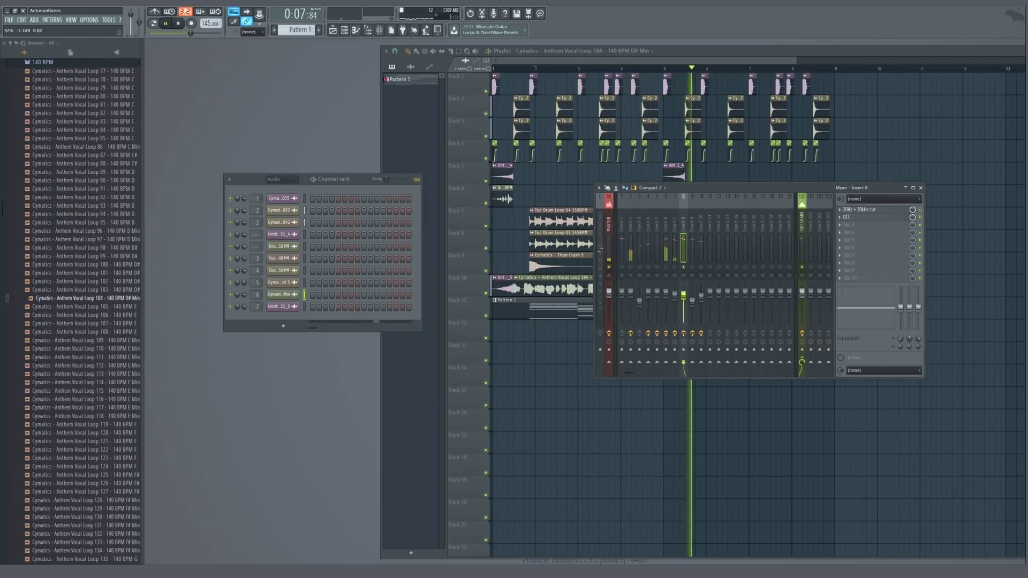
pyautogui.click(692, 294)
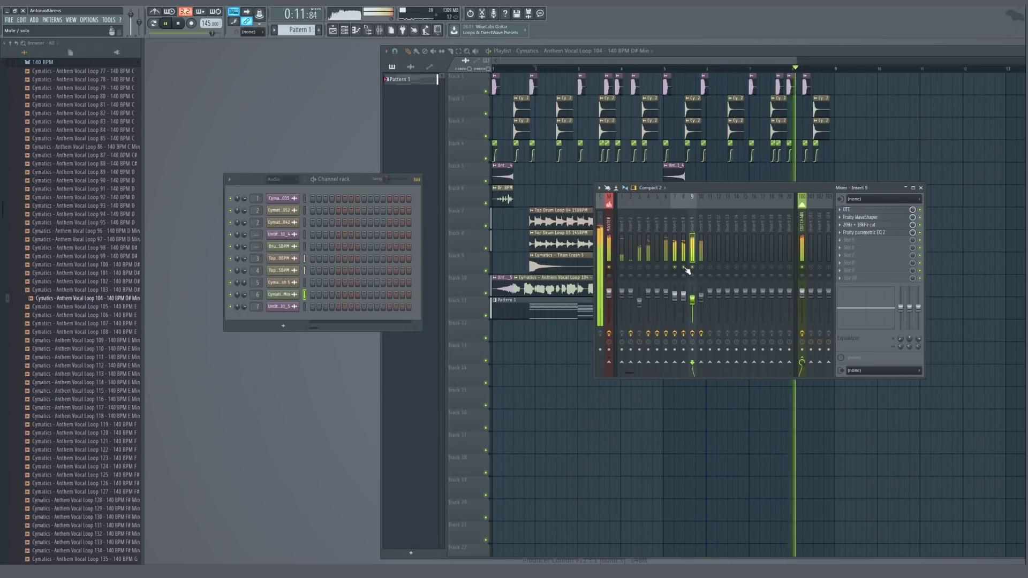
pyautogui.moveTo(701, 297); pyautogui.dragTo(701, 300)
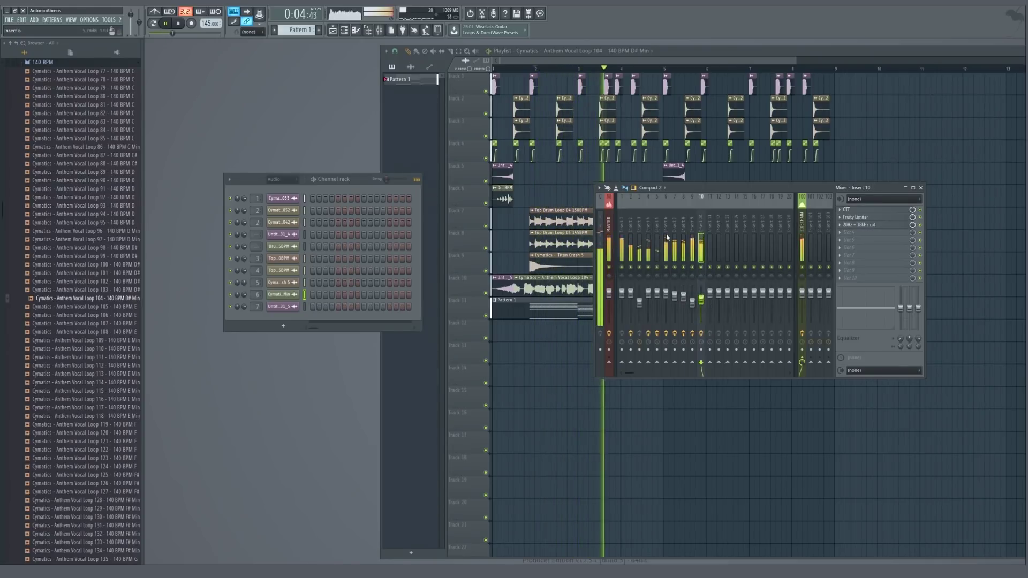
# Select the Anthem Vocal Loop 104 clip and audition it on mixer insert 6
pyautogui.click(630, 240)
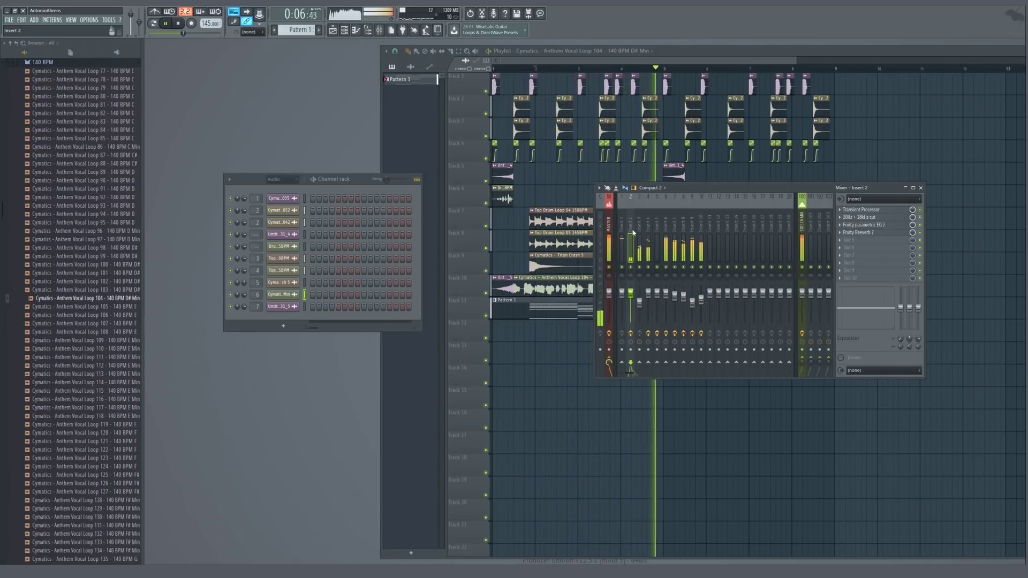
pyautogui.press('F9')
pyautogui.click(573, 278)
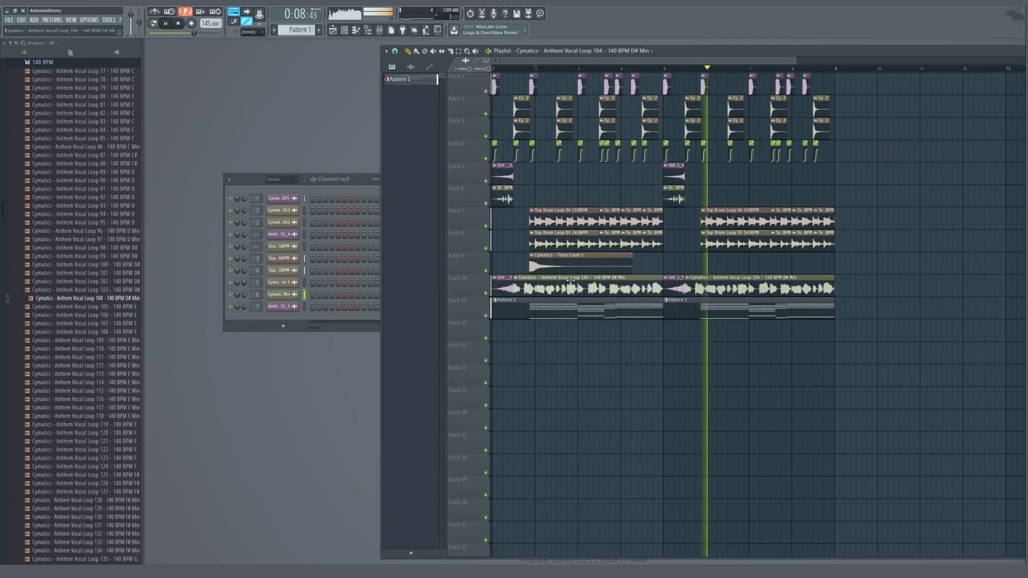
pyautogui.press('space')
pyautogui.press('space')
pyautogui.press('F6')
pyautogui.press('F9')
pyautogui.press('space')
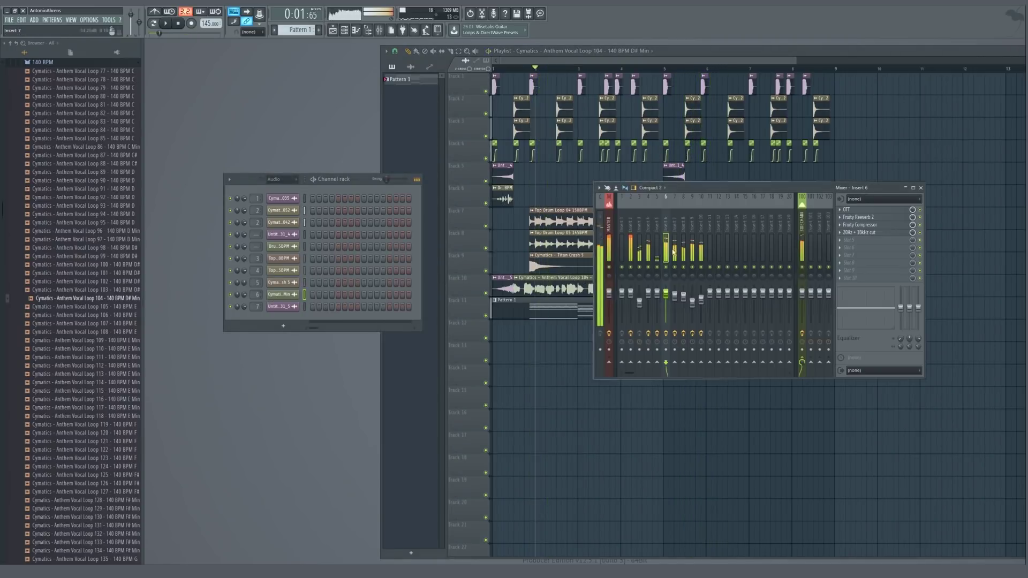
pyautogui.press('space')
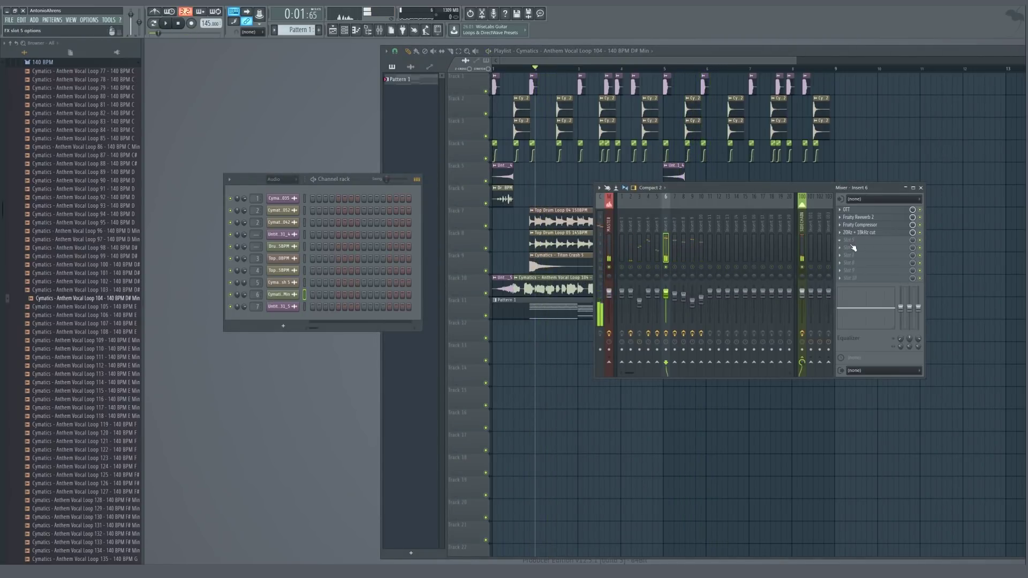
# Load Pitcher into effect slot 5 of mixer insert 6 and look through its plugin options
pyautogui.click(852, 242)
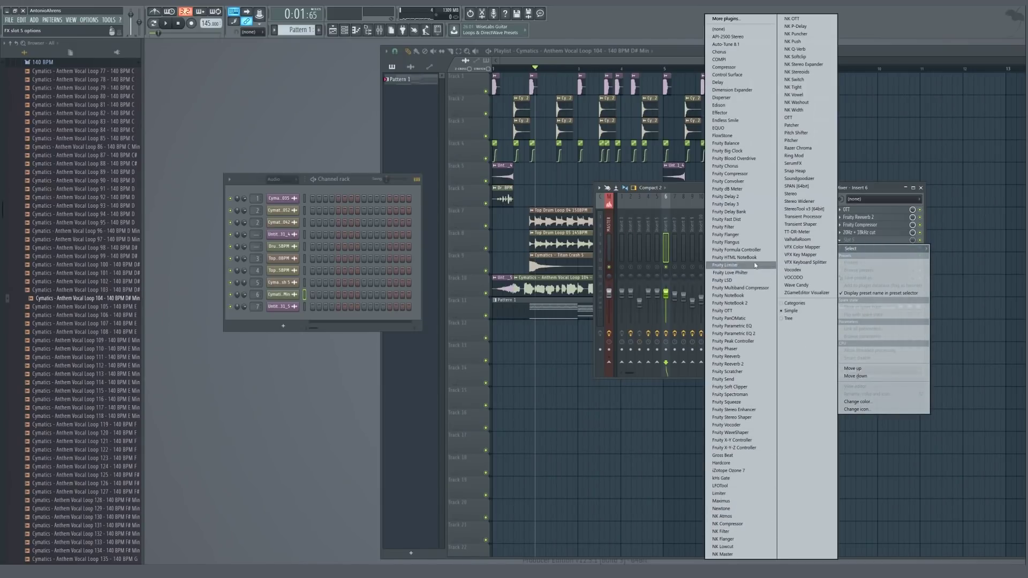
pyautogui.click(800, 141)
pyautogui.moveTo(314, 104); pyautogui.dragTo(710, 168)
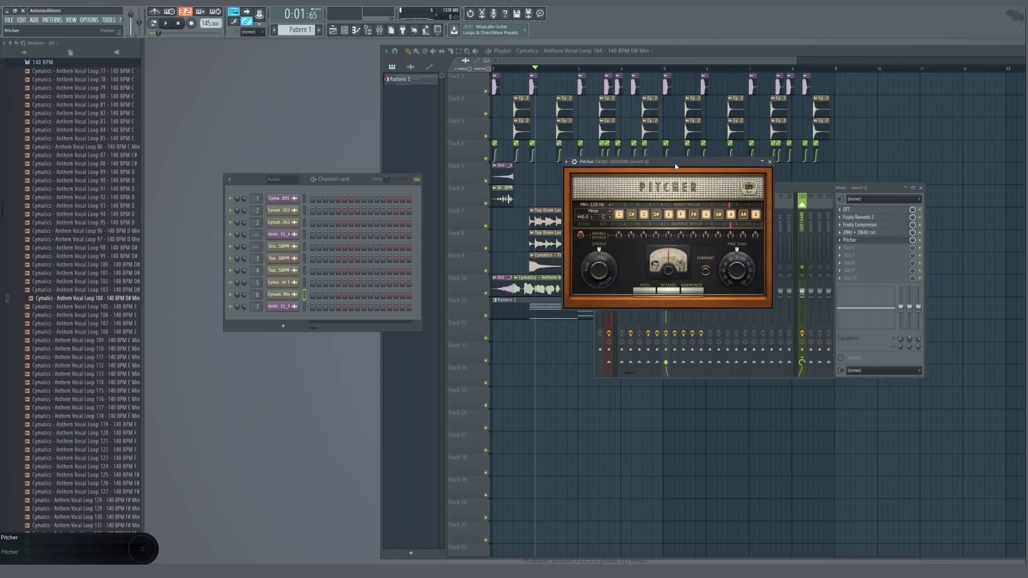
pyautogui.click(568, 165)
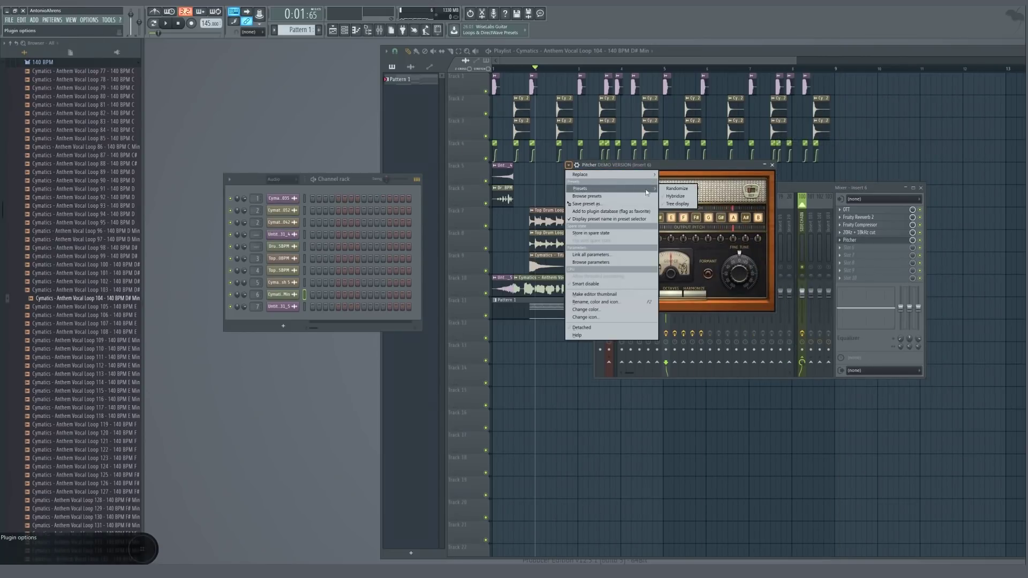
pyautogui.click(684, 175)
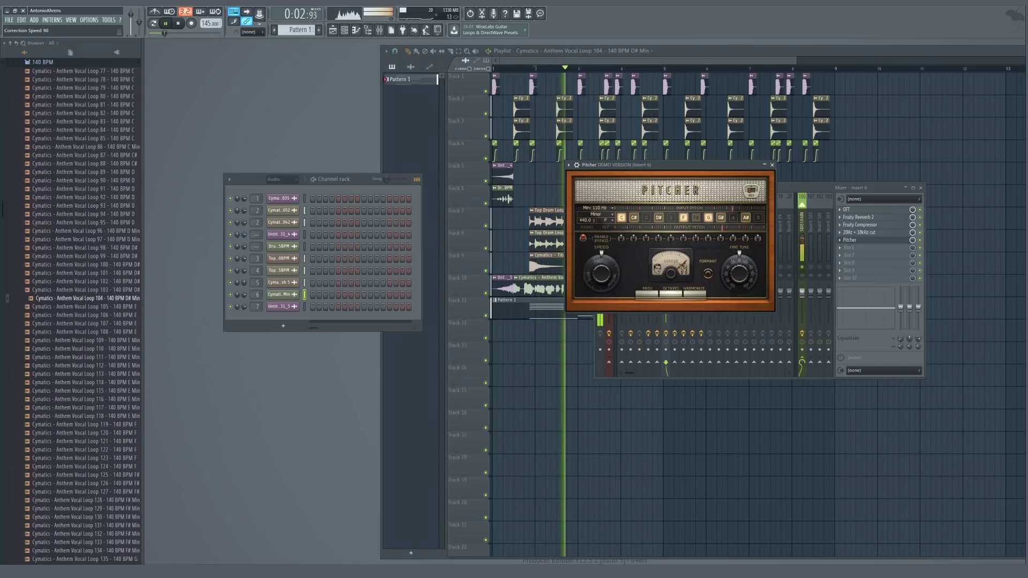
# Set Pitcher's correction speed to about 51, enable Formant, and audition the vocal in the mix
pyautogui.moveTo(601, 273); pyautogui.dragTo(601, 289)
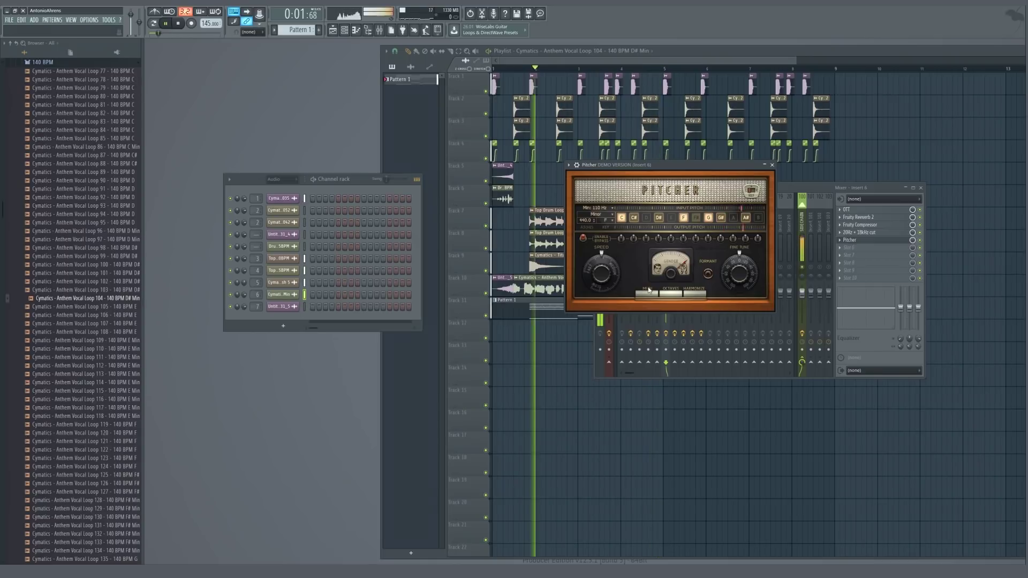
pyautogui.click(708, 274)
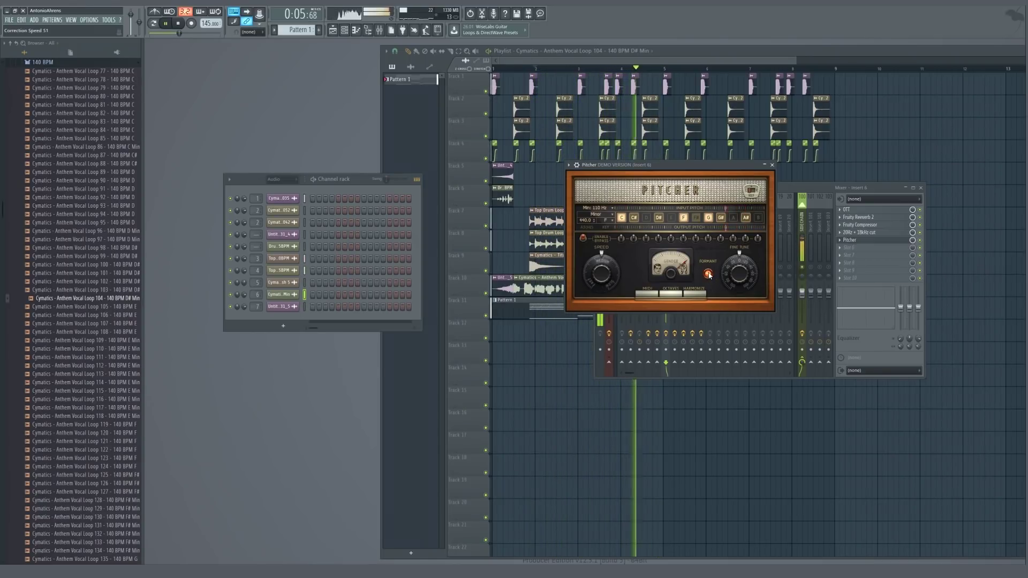
pyautogui.press('Escape')
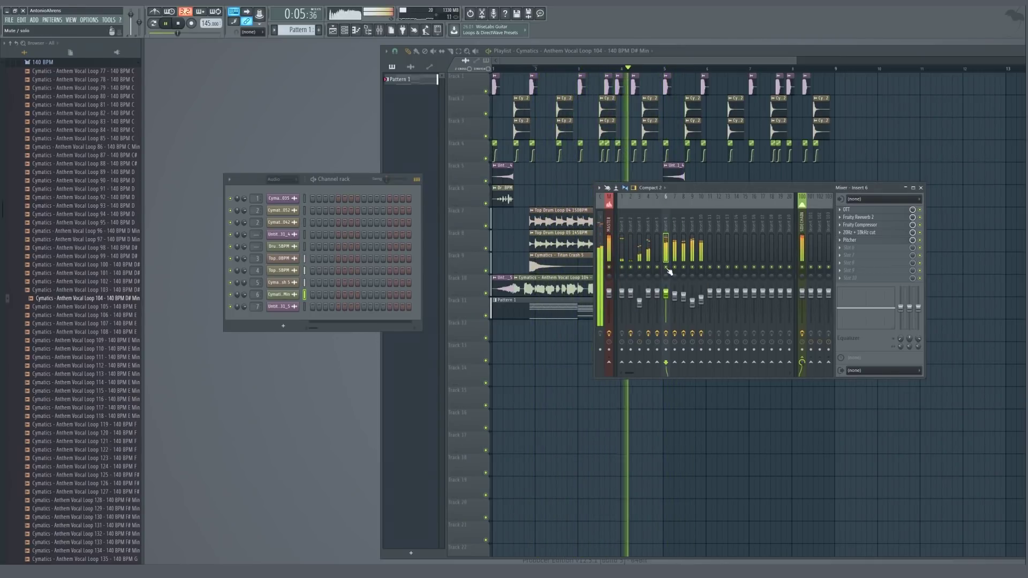
pyautogui.press('space')
pyautogui.press('space')
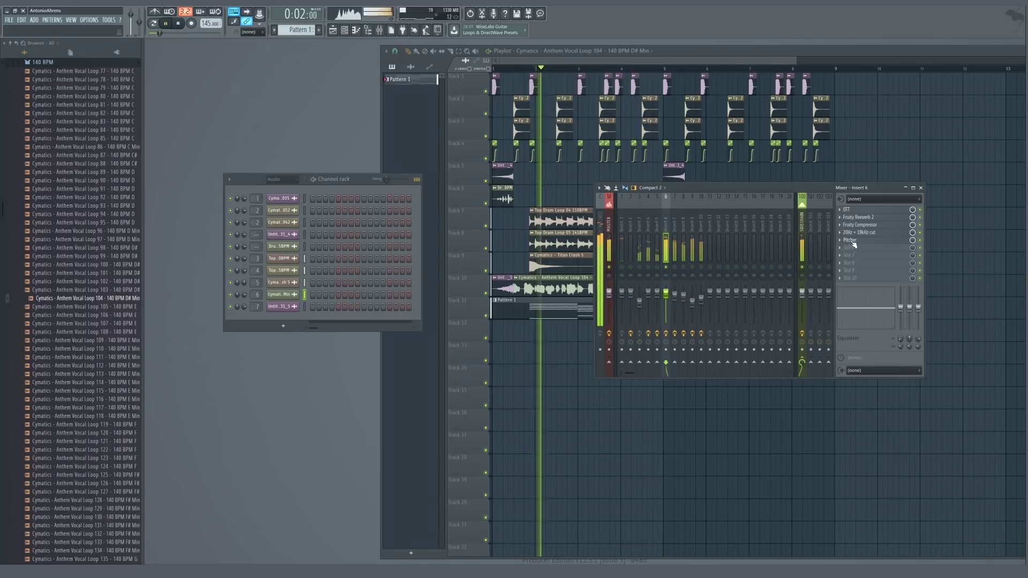
# Remove Pitcher from effect slot 5 of mixer insert 6
pyautogui.click(854, 241)
pyautogui.press('space')
pyautogui.rightClick(852, 245)
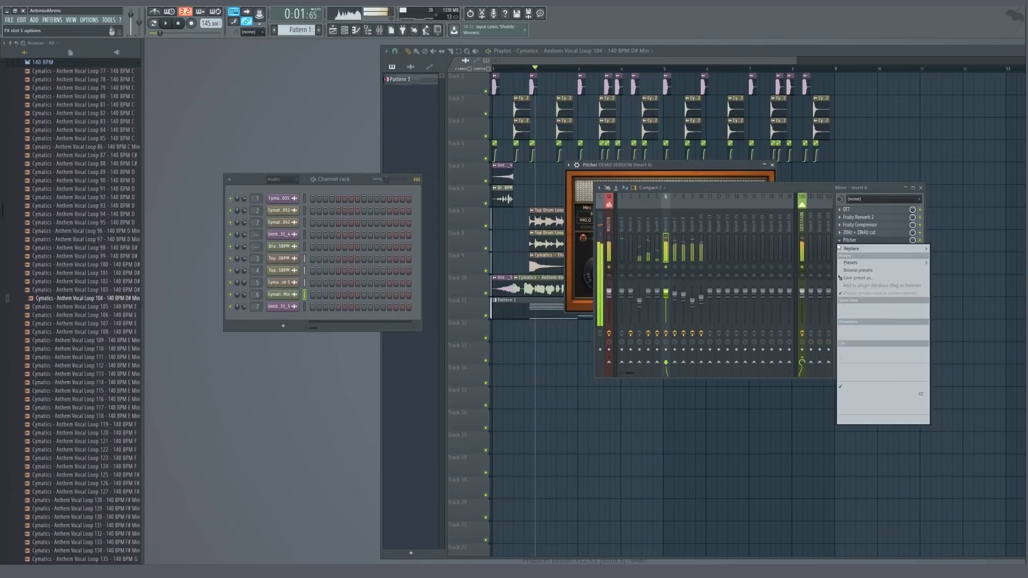
pyautogui.moveTo(852, 248)
pyautogui.click(716, 31)
# Load Newtone on mixer insert 6 and bring the Anthem Vocal Loop 104 sample into it
pyautogui.click(854, 240)
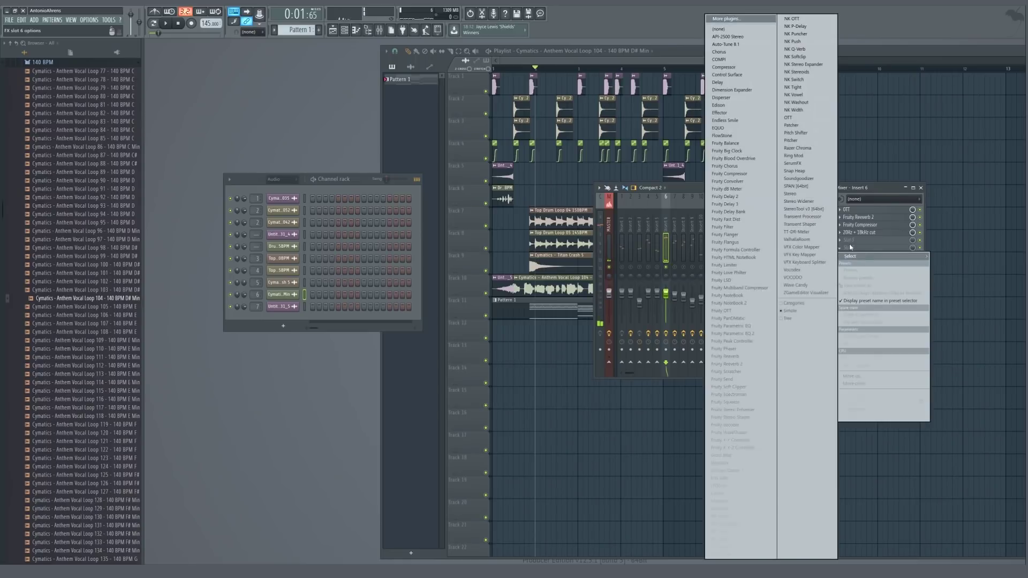
pyautogui.click(724, 509)
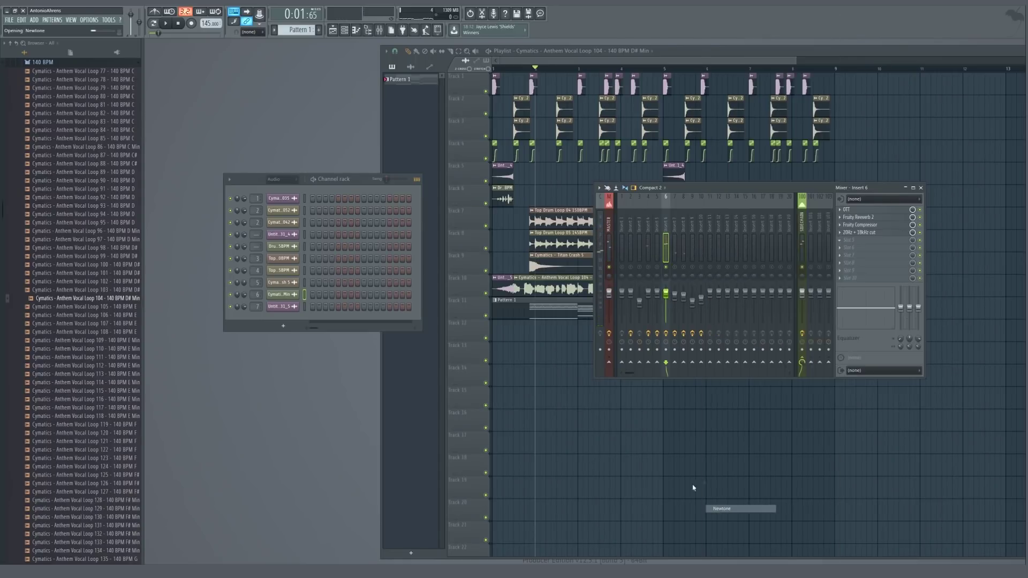
pyautogui.click(287, 297)
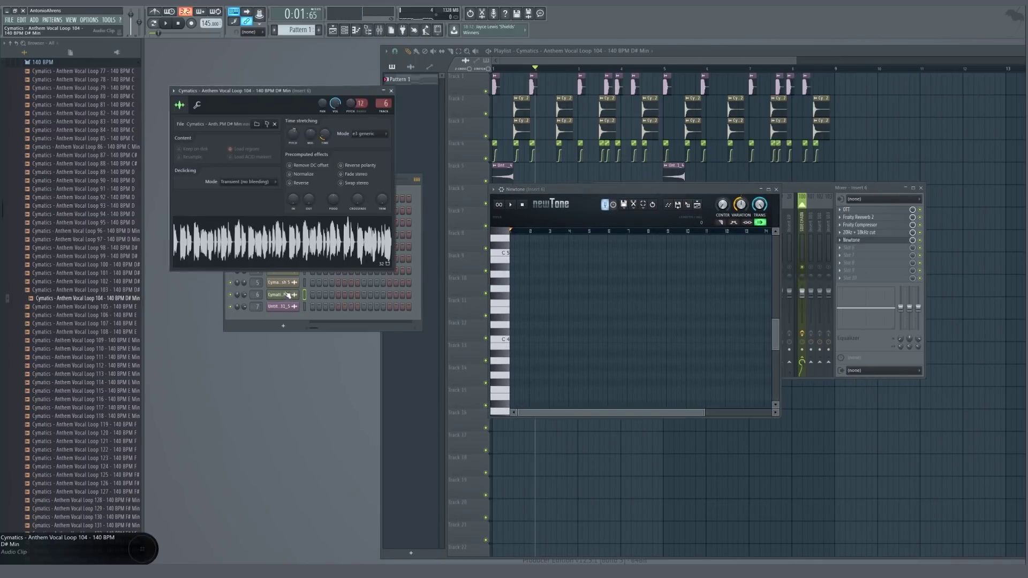
pyautogui.moveTo(292, 247); pyautogui.dragTo(648, 305)
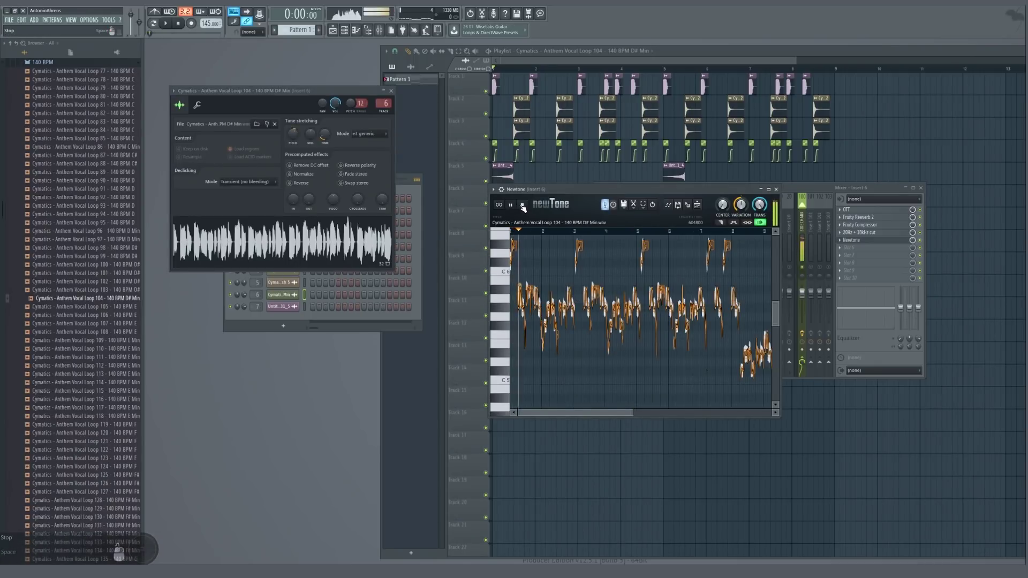
# Select all the vocal notes in Newtone and shift them slightly higher in pitch
pyautogui.scroll(-2, 553, 277)
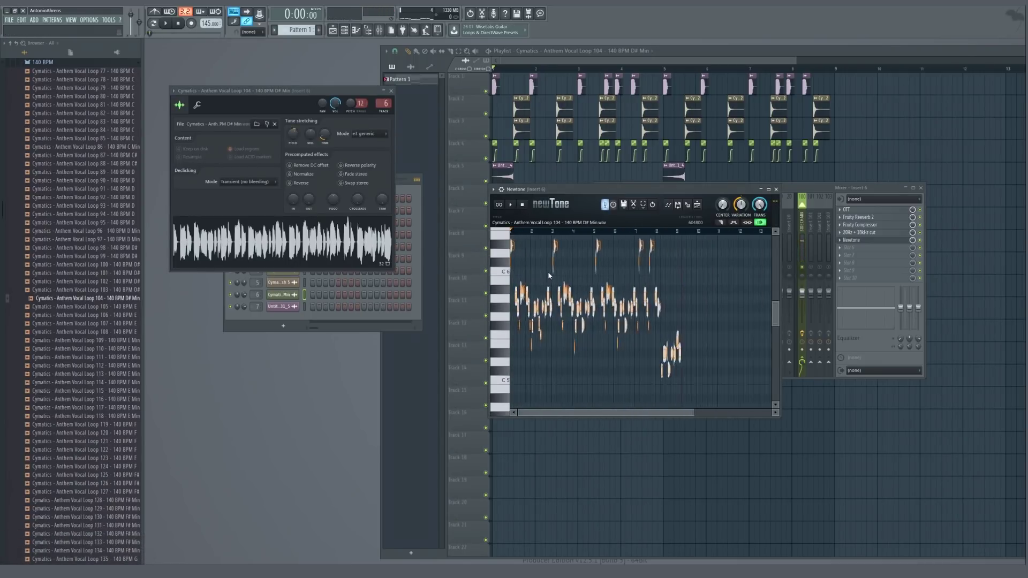
pyautogui.scroll(3, 617, 298)
pyautogui.scroll(-3, 648, 274)
pyautogui.scroll(1, 680, 250)
pyautogui.moveTo(727, 252); pyautogui.dragTo(442, 408)
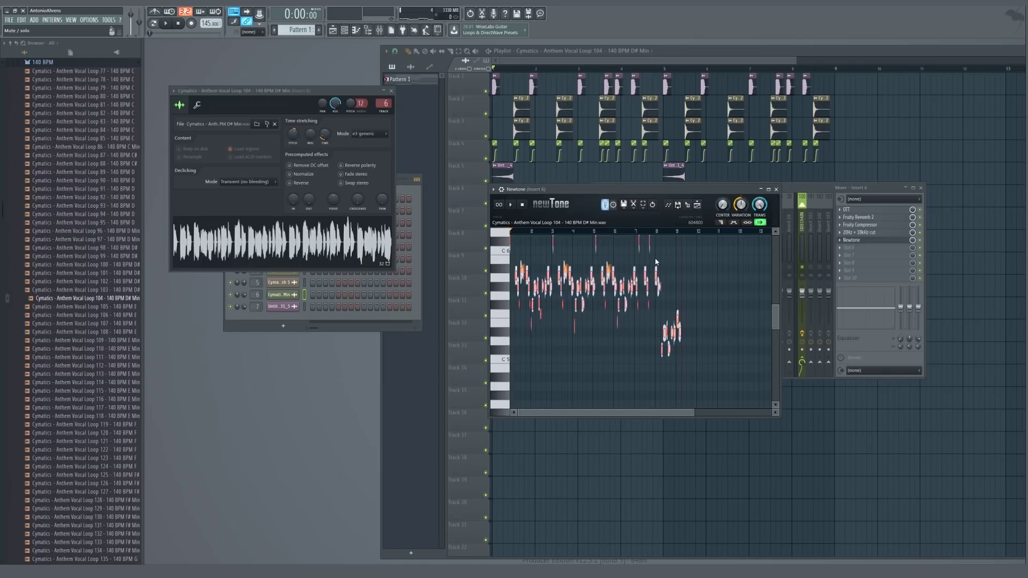
pyautogui.scroll(4, 601, 266)
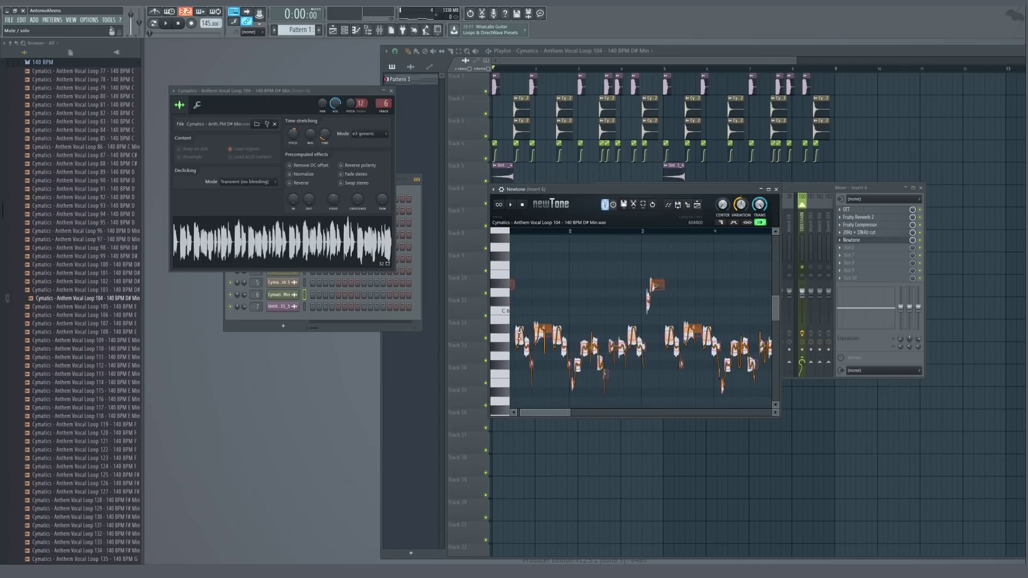
pyautogui.moveTo(519, 334); pyautogui.dragTo(520, 322)
pyautogui.scroll(-2, 673, 296)
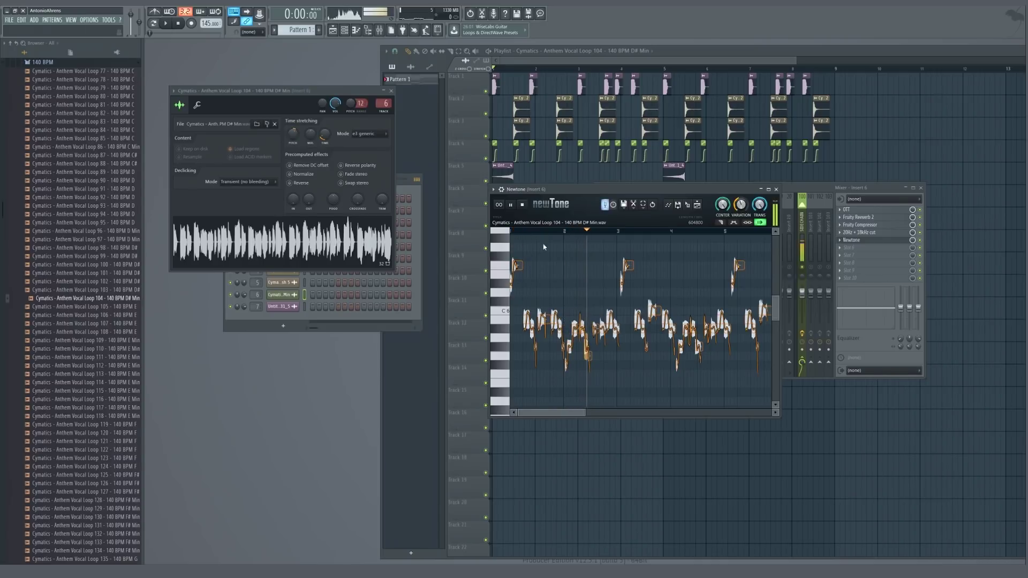
# Audition the edited vocal in Newtone from near its beginning
pyautogui.press('space')
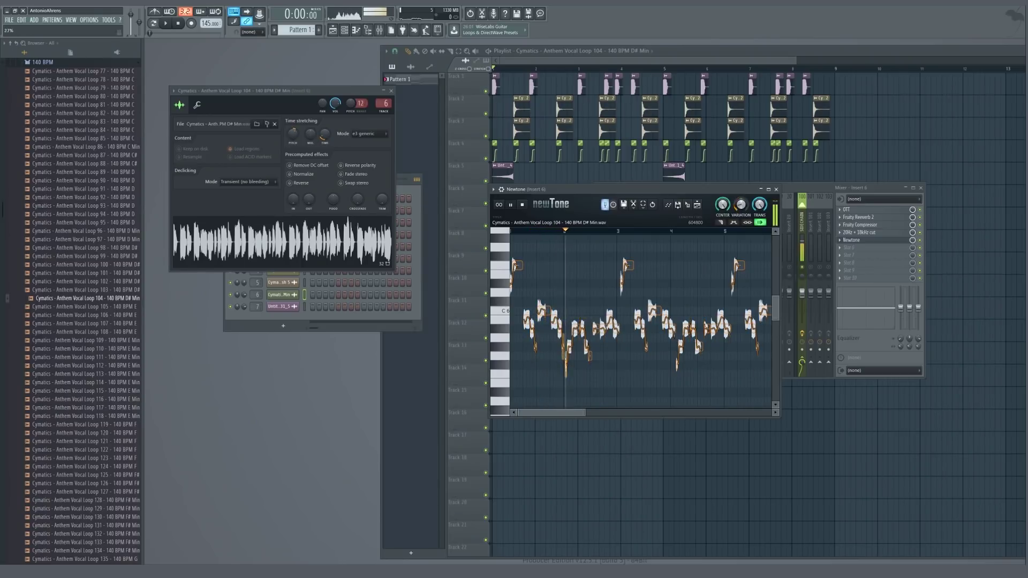
pyautogui.click(542, 232)
pyautogui.click(512, 231)
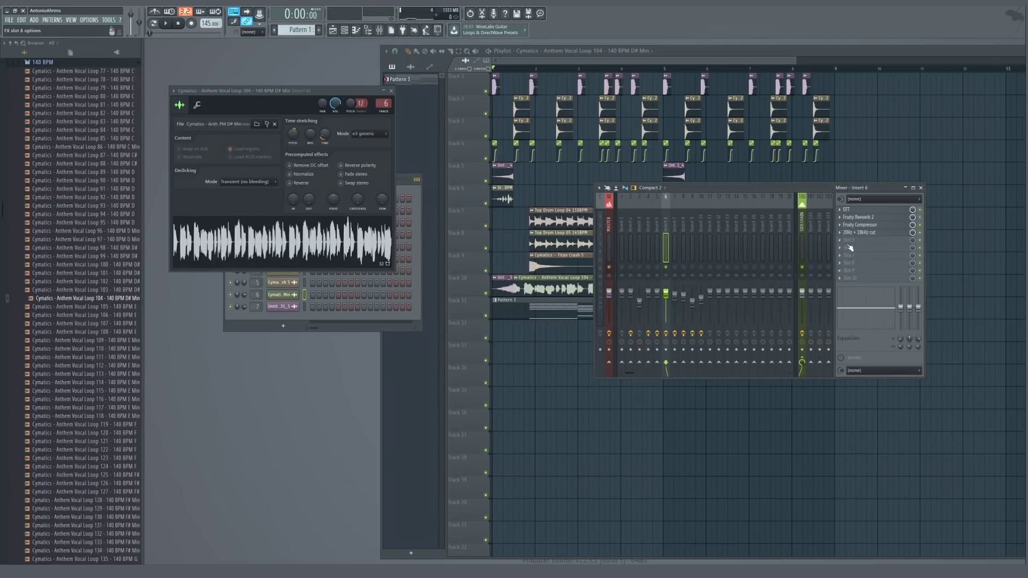
# Add Waves Tune Real-Time Mono to the effect plugin list and load it as the first effect on mixer insert 6
pyautogui.click(844, 241)
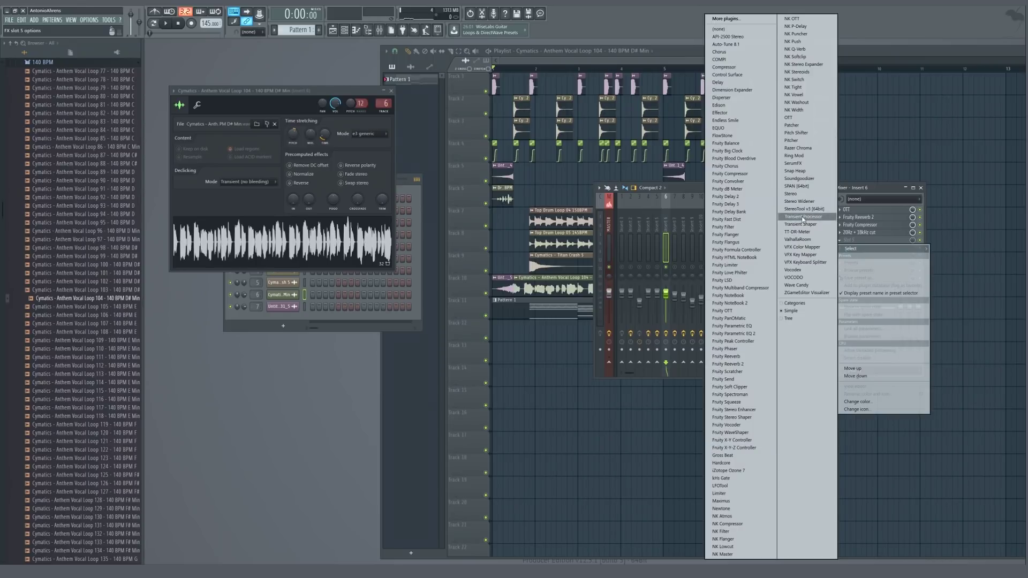
pyautogui.click(727, 19)
pyautogui.scroll(-20, 455, 284)
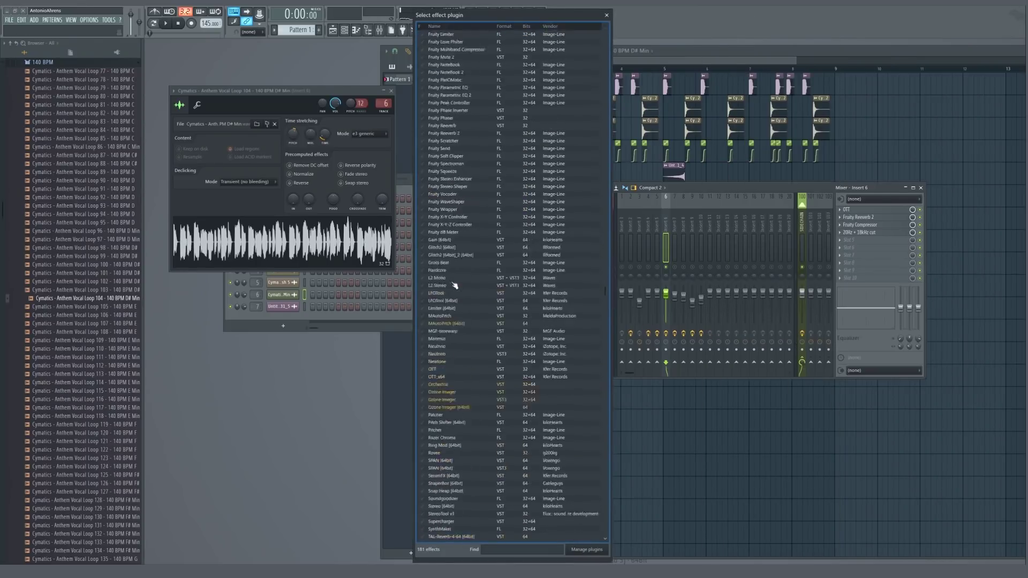
pyautogui.scroll(-1, 458, 403)
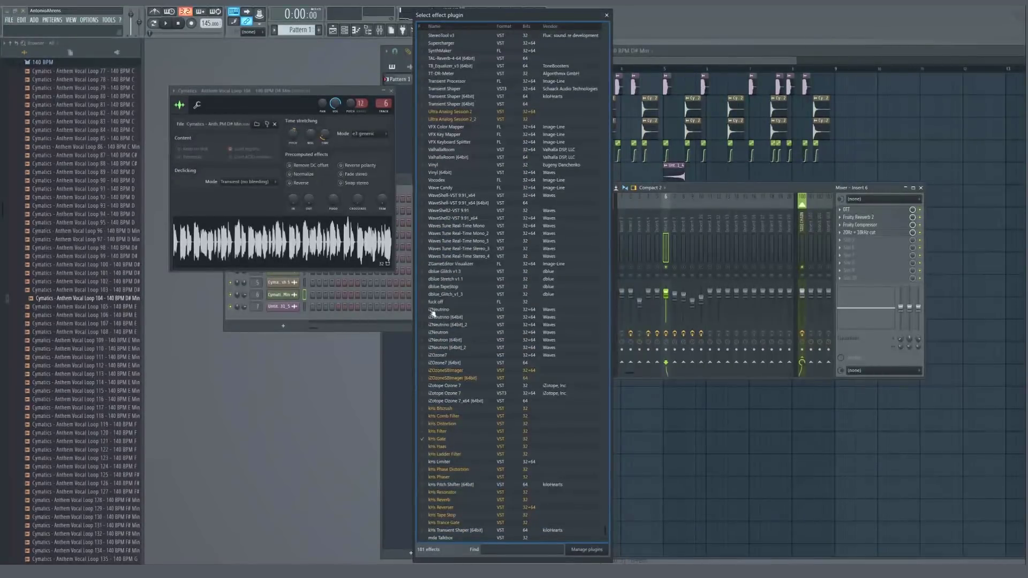
pyautogui.scroll(5, 433, 316)
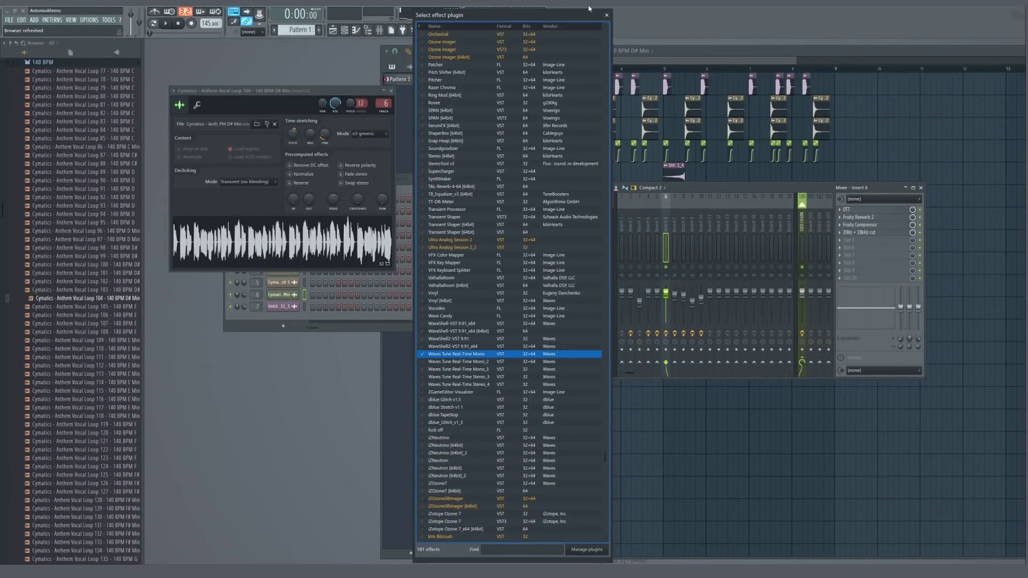
pyautogui.click(607, 15)
pyautogui.click(861, 241)
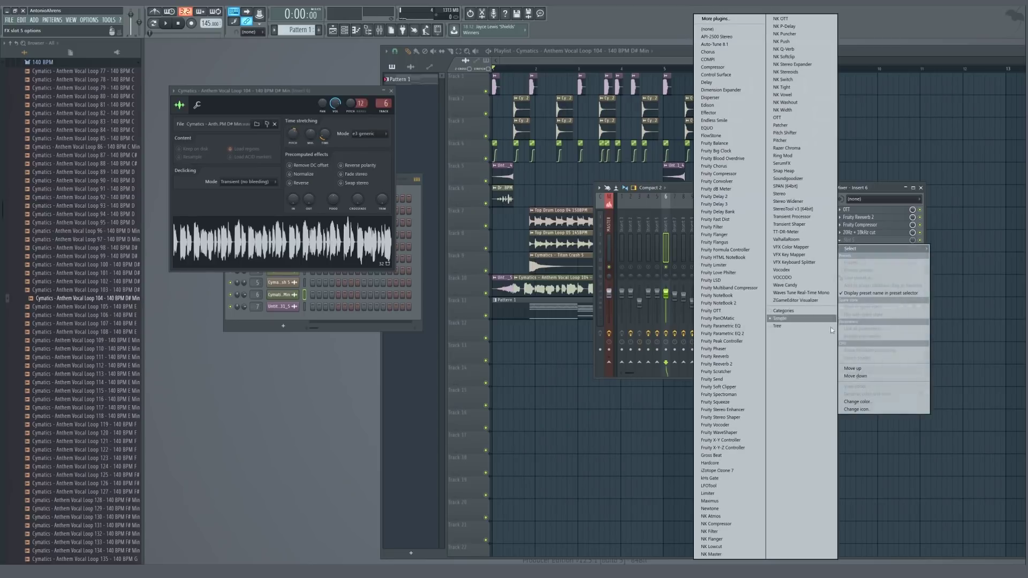
pyautogui.click(786, 294)
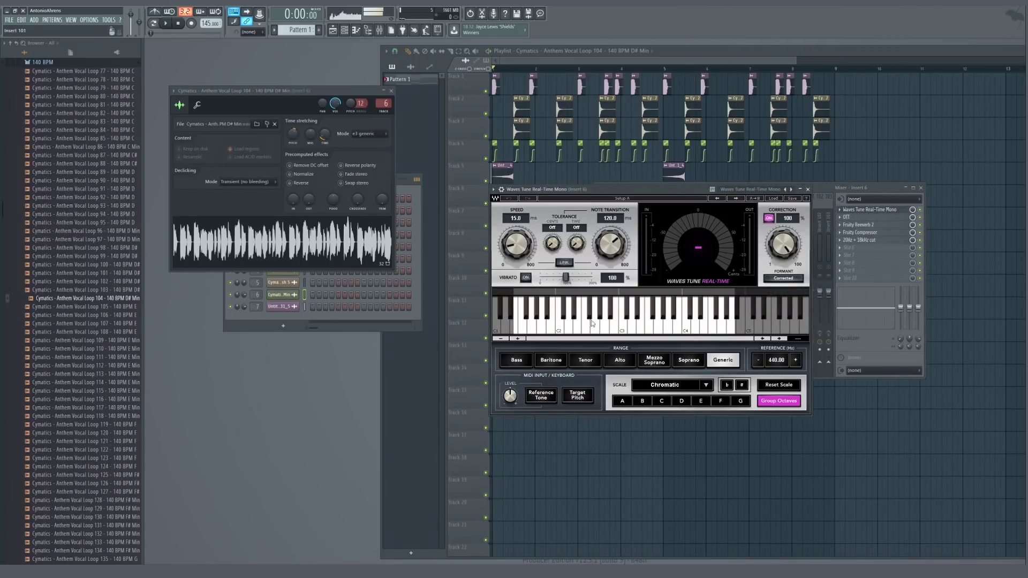
# Set Waves Tune to F Natural Minor with 0.1 ms speed and 2.5 ms note transition, and audition the mix
pyautogui.click(712, 384)
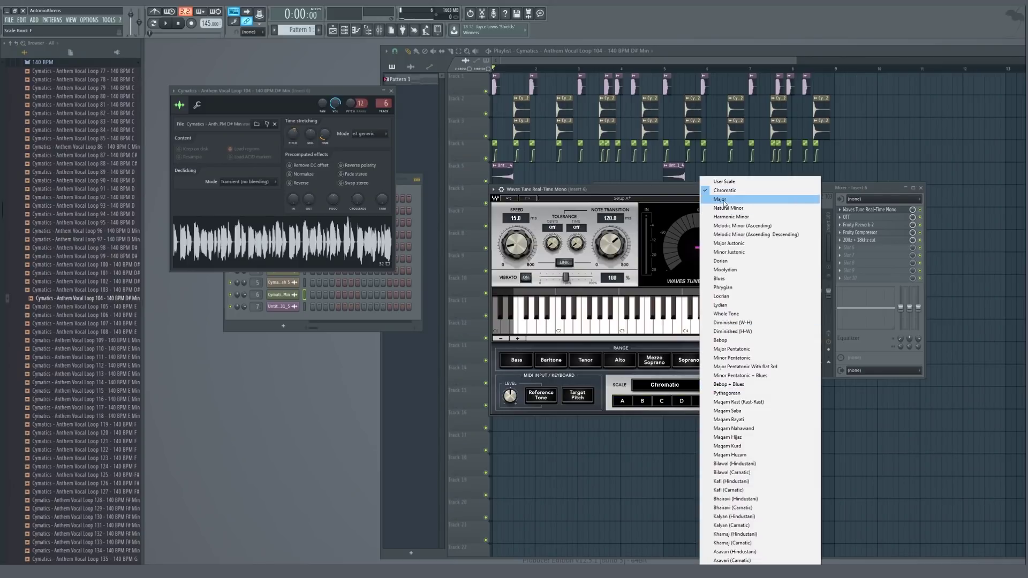
pyautogui.click(723, 209)
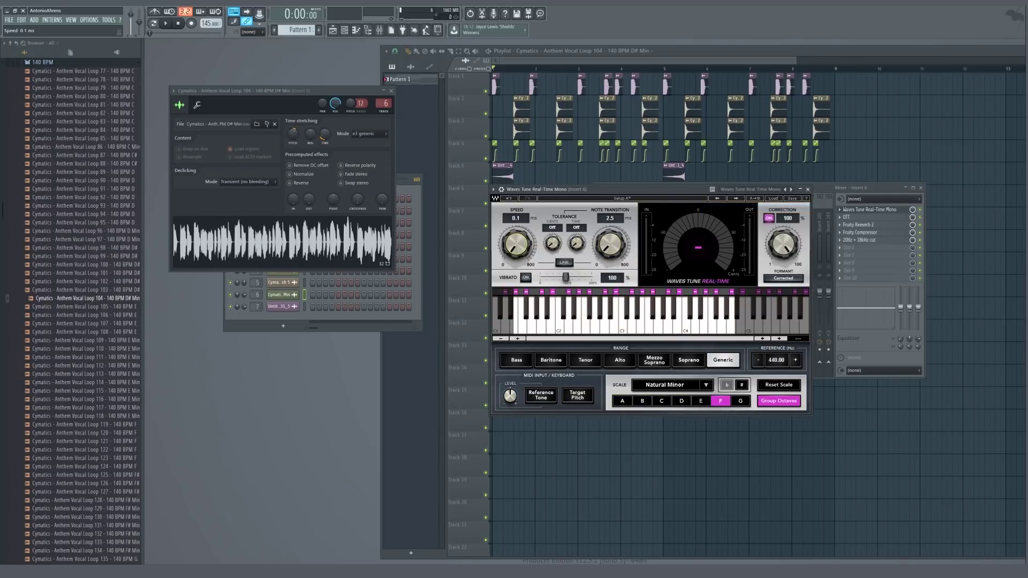
pyautogui.click(873, 212)
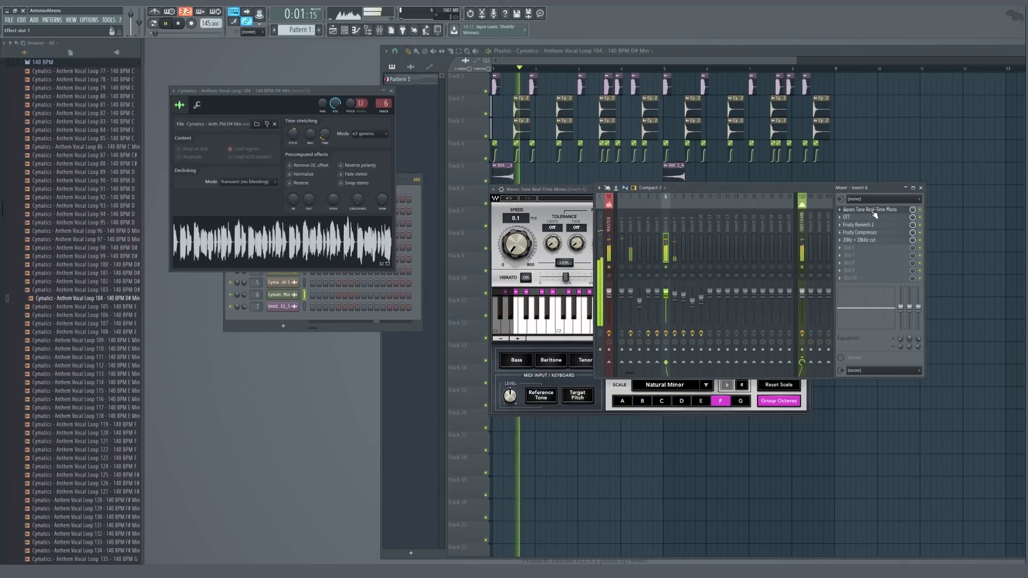
pyautogui.click(873, 210)
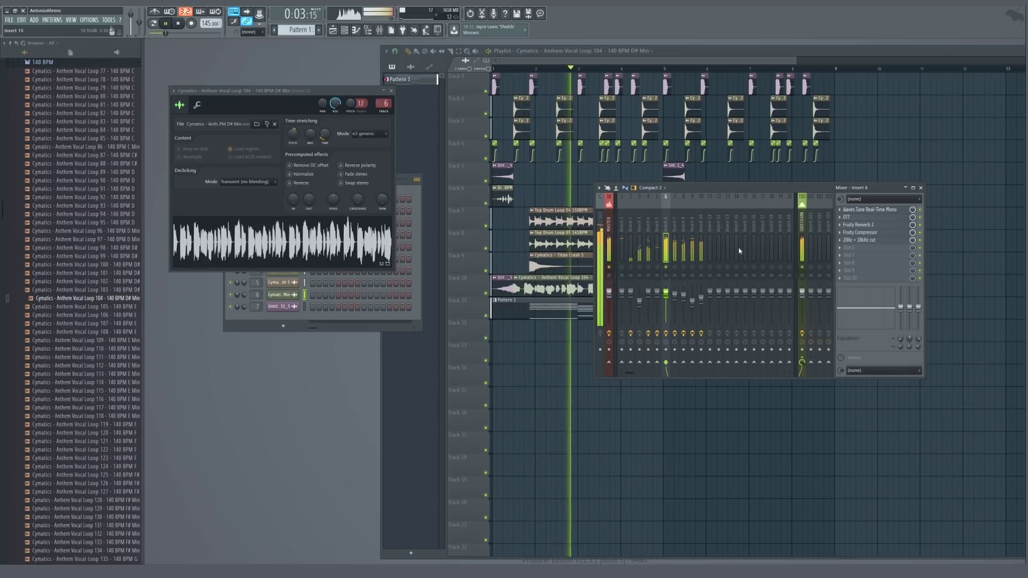
pyautogui.click(671, 245)
pyautogui.press('F9')
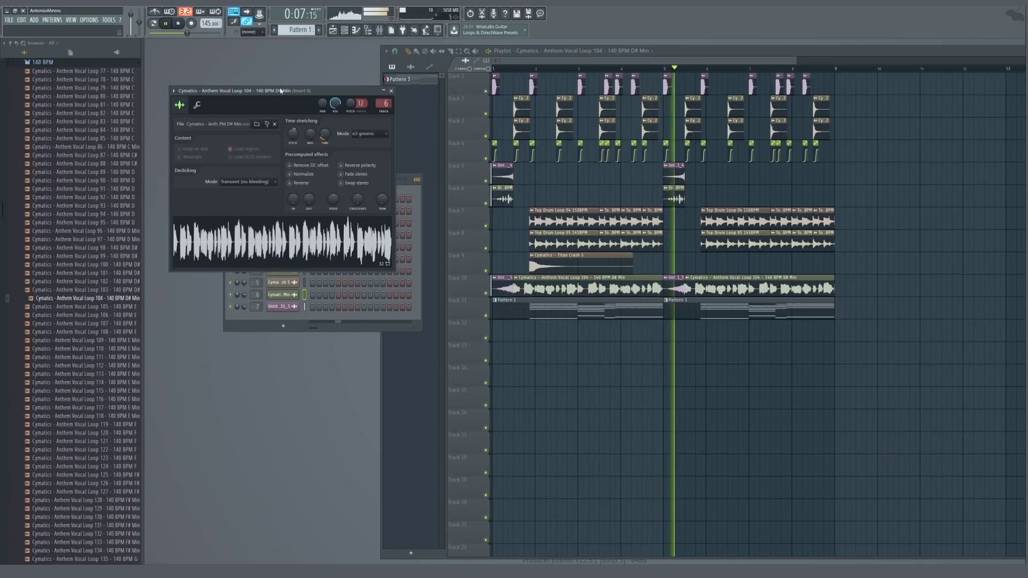
# Raise the Anthem Vocal Loop 104 sample's pitch to about +560 cents and audition it in the arrangement
pyautogui.moveTo(292, 140); pyautogui.dragTo(293, 123)
pyautogui.press('space')
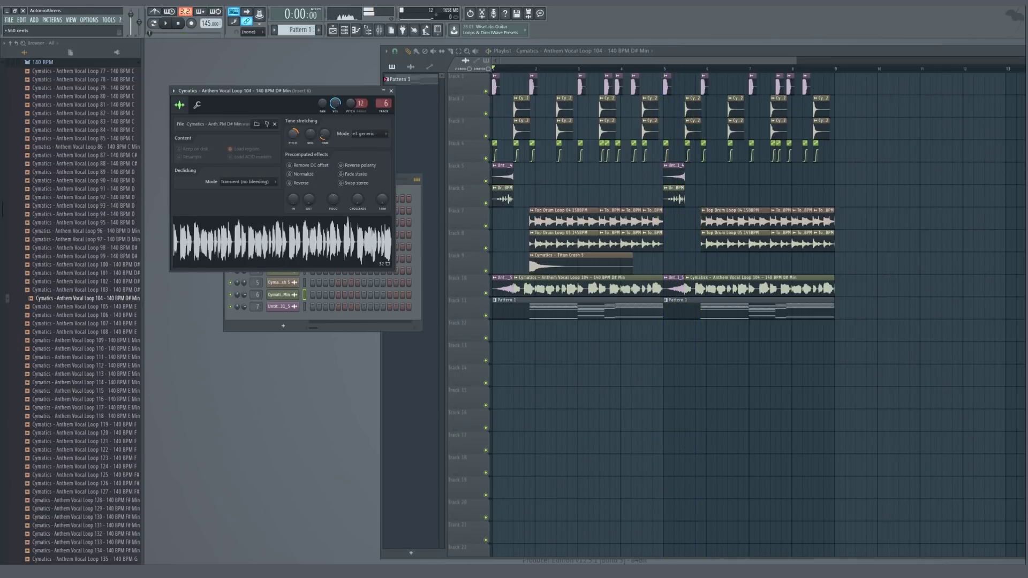
pyautogui.press('Escape')
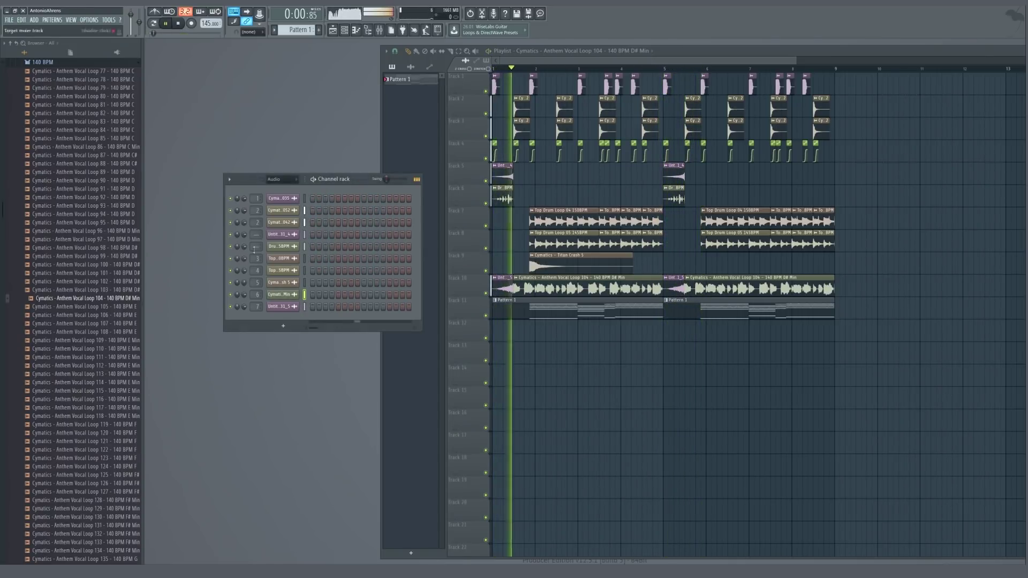
pyautogui.press('F9')
pyautogui.press('space')
pyautogui.press('space')
pyautogui.press('space')
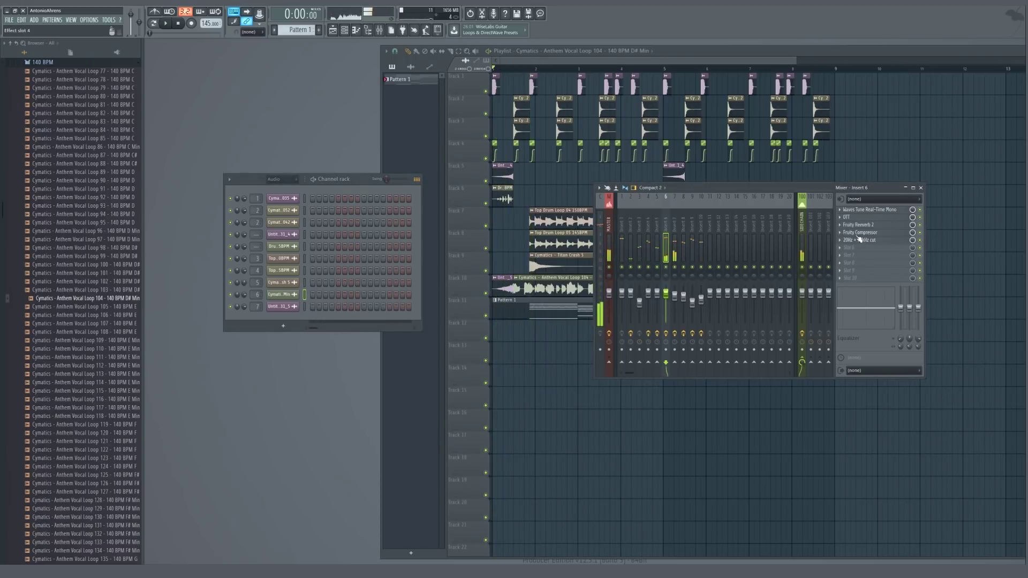
# Set Waves Tune's note transition to 0.1 ms and time tolerance to 74 ms while auditioning the vocal
pyautogui.click(854, 209)
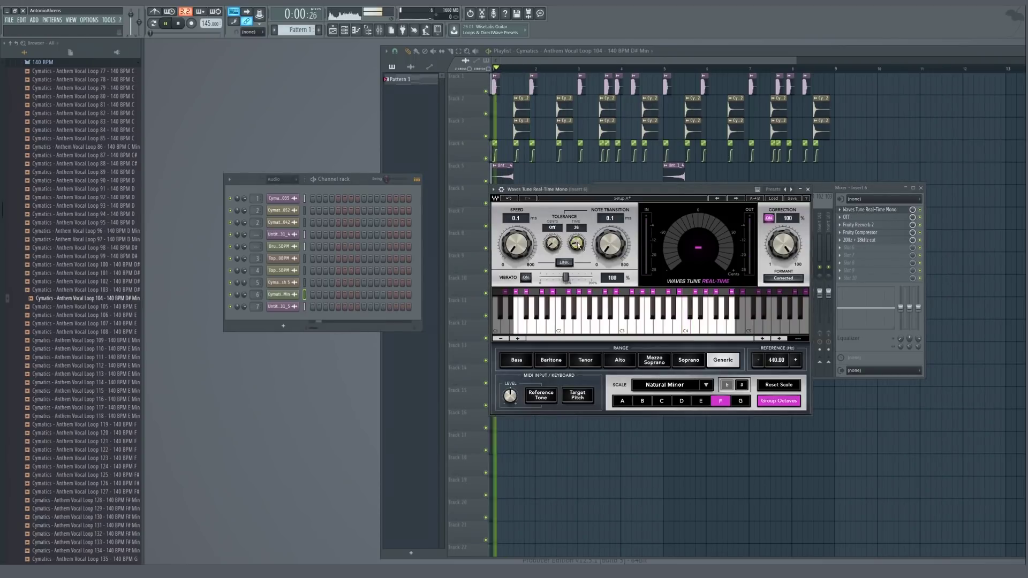
pyautogui.moveTo(569, 189); pyautogui.dragTo(514, 193)
pyautogui.moveTo(521, 256); pyautogui.dragTo(523, 254)
pyautogui.press('space')
pyautogui.click(280, 294)
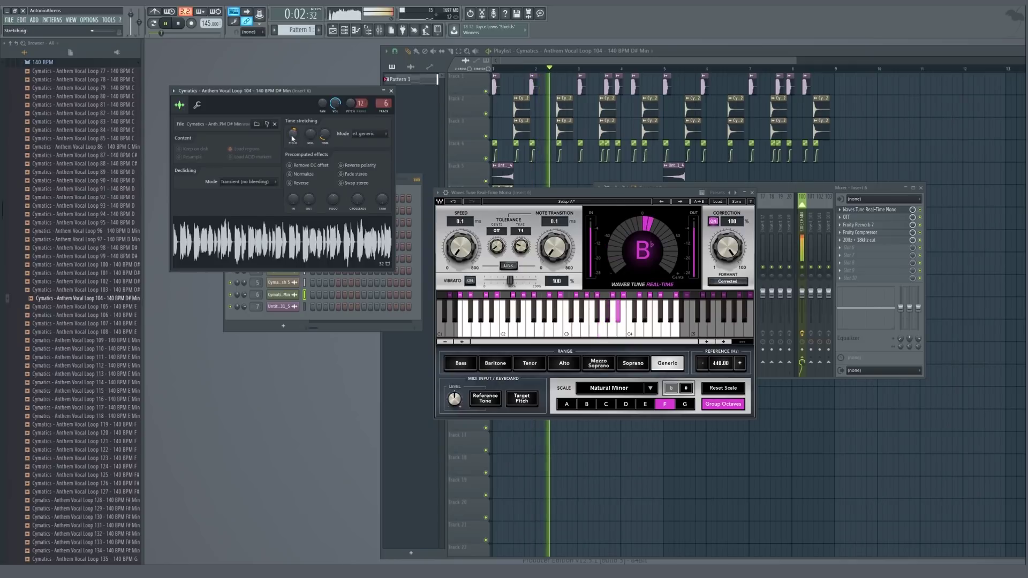
pyautogui.click(391, 90)
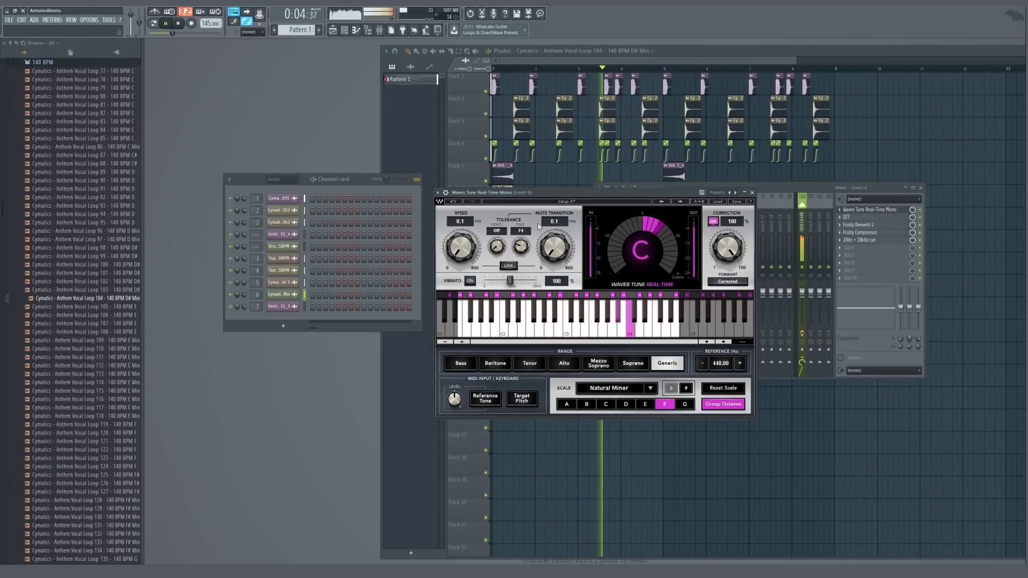
pyautogui.moveTo(556, 248); pyautogui.dragTo(526, 263)
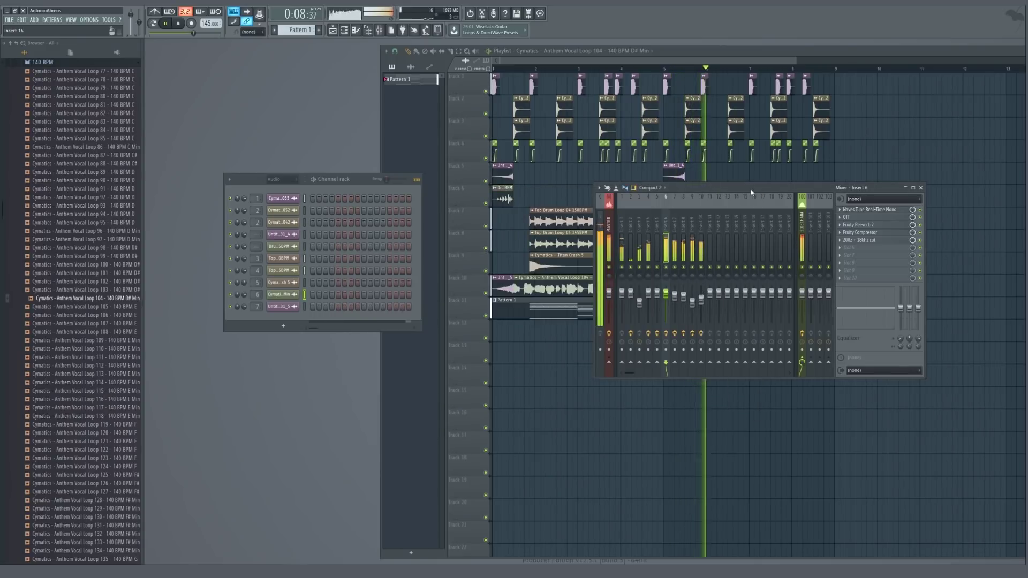
pyautogui.click(752, 193)
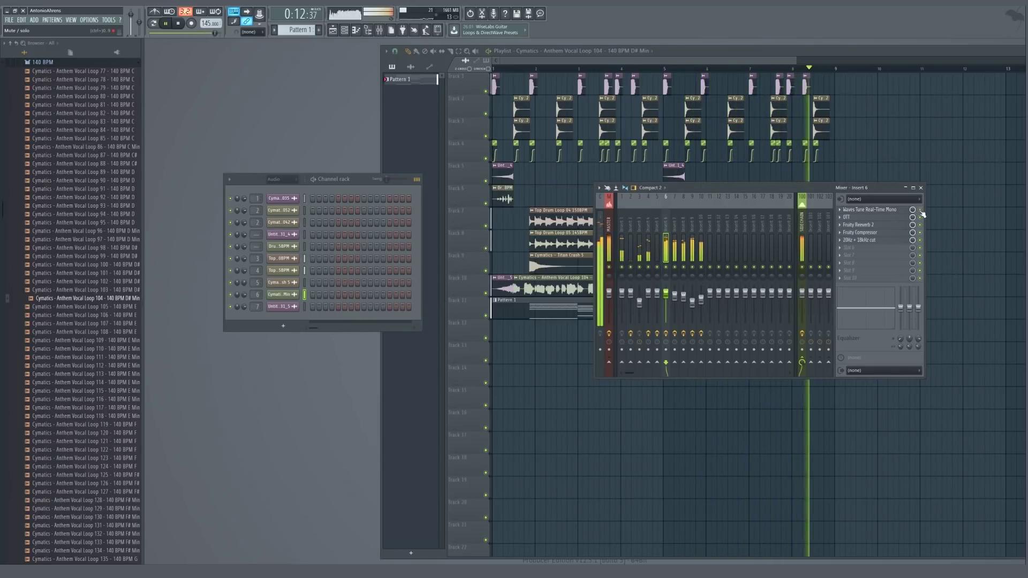
# Enable Normalize on the Anthem Vocal Loop 104 channel and set its pitch to +200 cents during playback
pyautogui.click(293, 296)
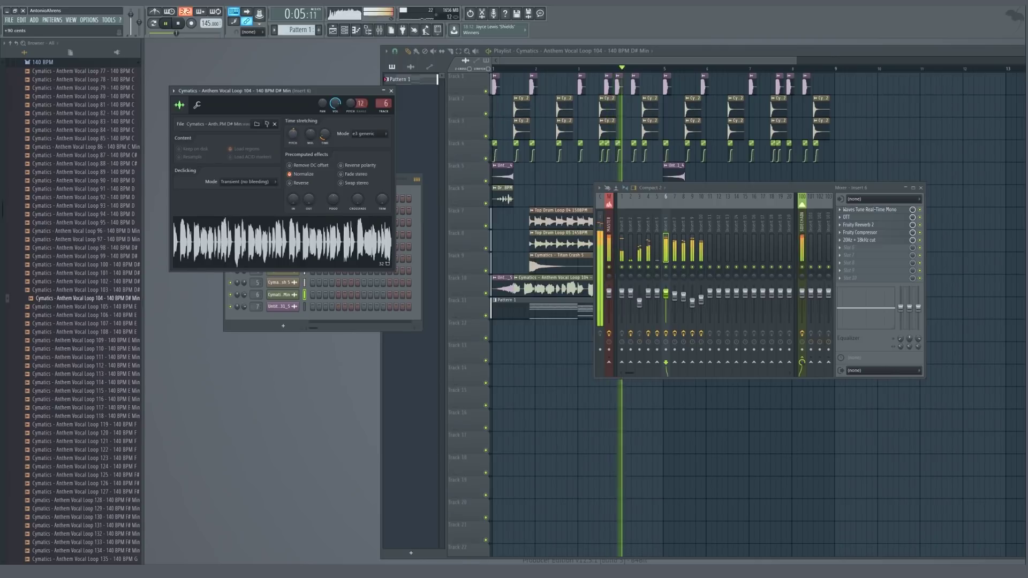
pyautogui.press('Escape')
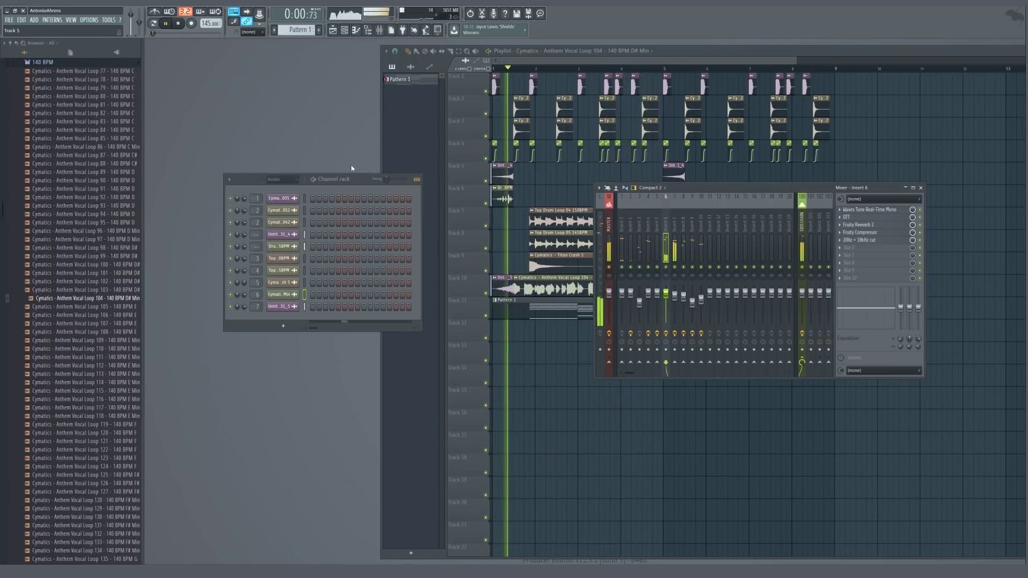
pyautogui.click(293, 296)
pyautogui.moveTo(293, 134); pyautogui.dragTo(293, 141)
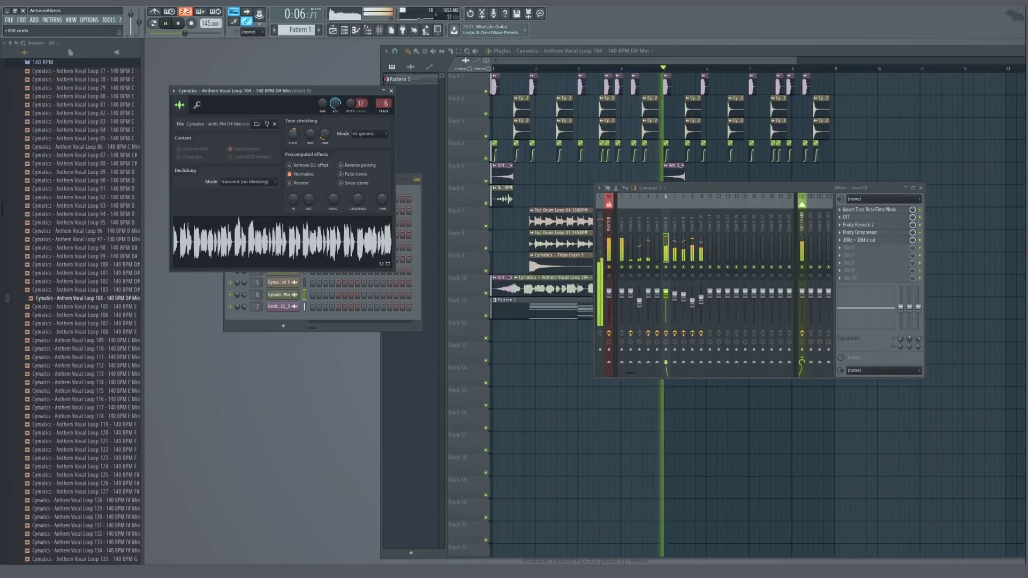
pyautogui.press('Escape')
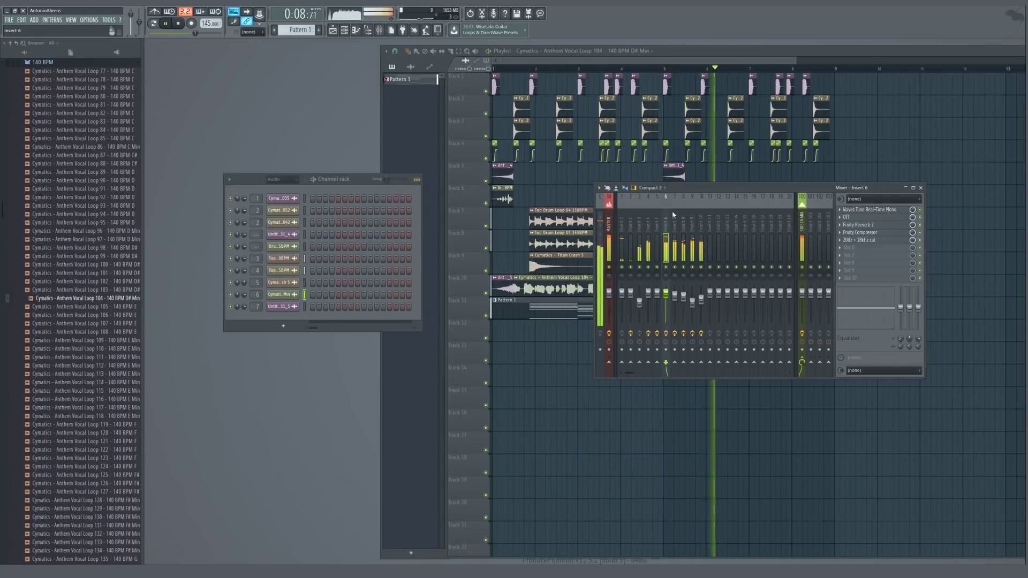
# Set Waves Tune's note transition to 9.4 ms and time tolerance to 11 ms on insert 6, and close the plugin and mixer
pyautogui.click(674, 229)
pyautogui.click(667, 231)
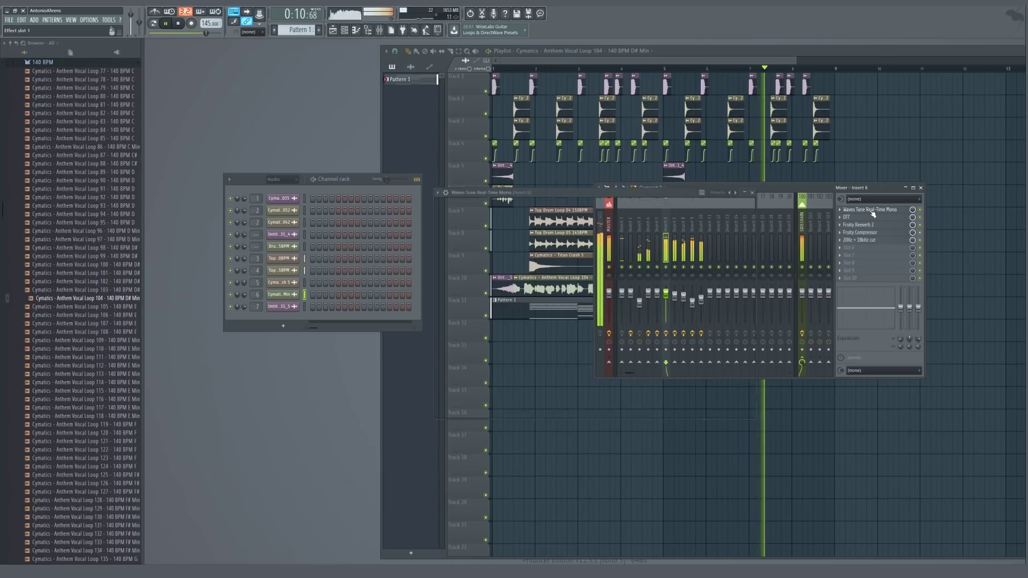
pyautogui.click(871, 210)
pyautogui.moveTo(552, 252); pyautogui.dragTo(525, 256)
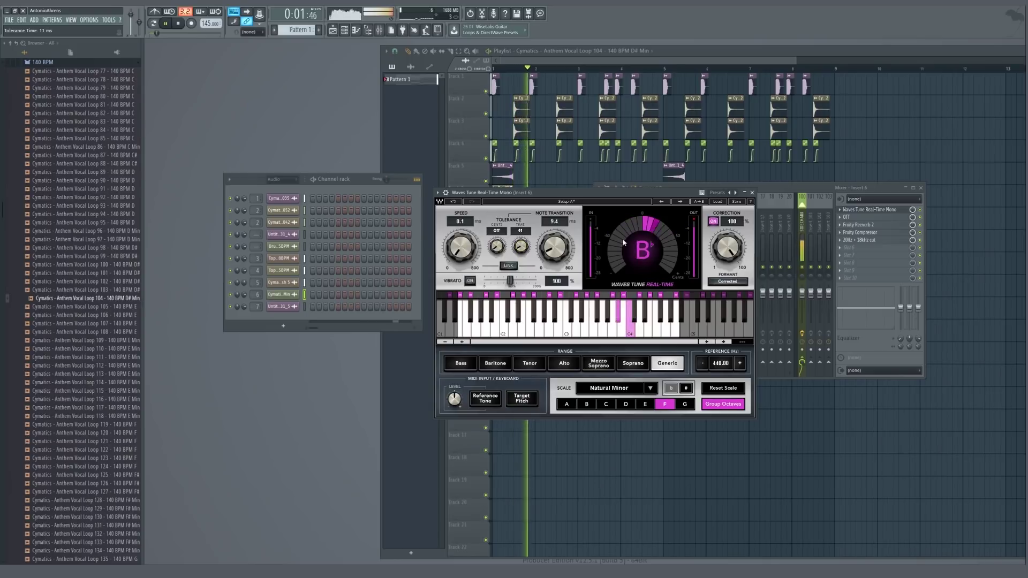
pyautogui.click(752, 192)
pyautogui.press('F9')
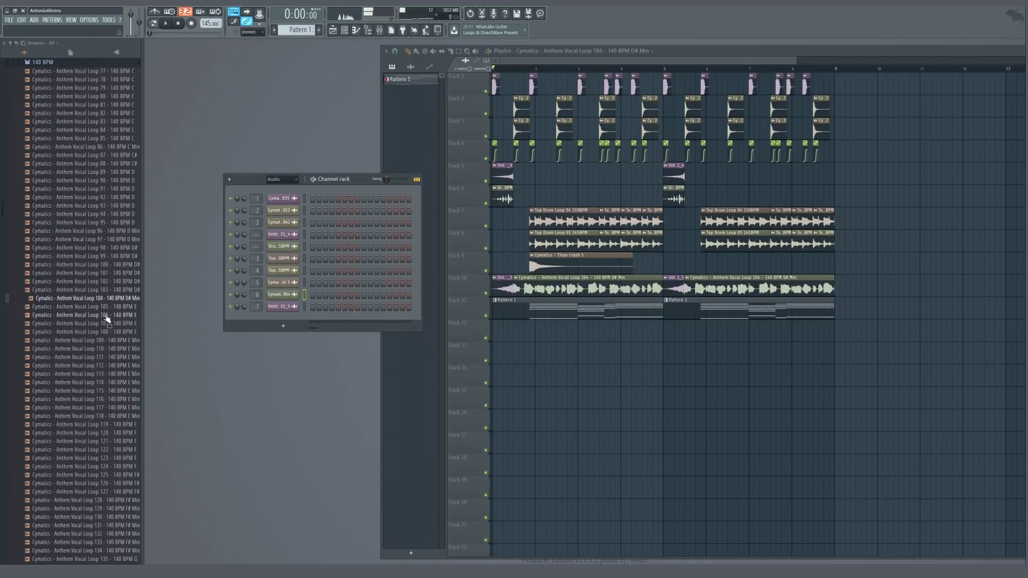
# Preview Anthem Vocal Loop 118 in the sample browser and play the arrangement again with the current vocal
pyautogui.scroll(-4, 108, 343)
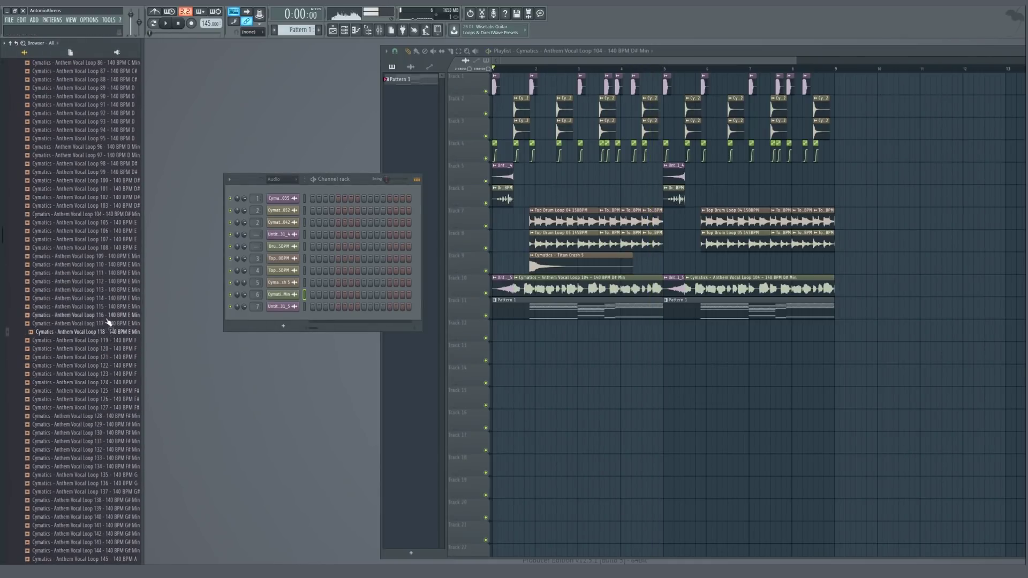
pyautogui.click(557, 285)
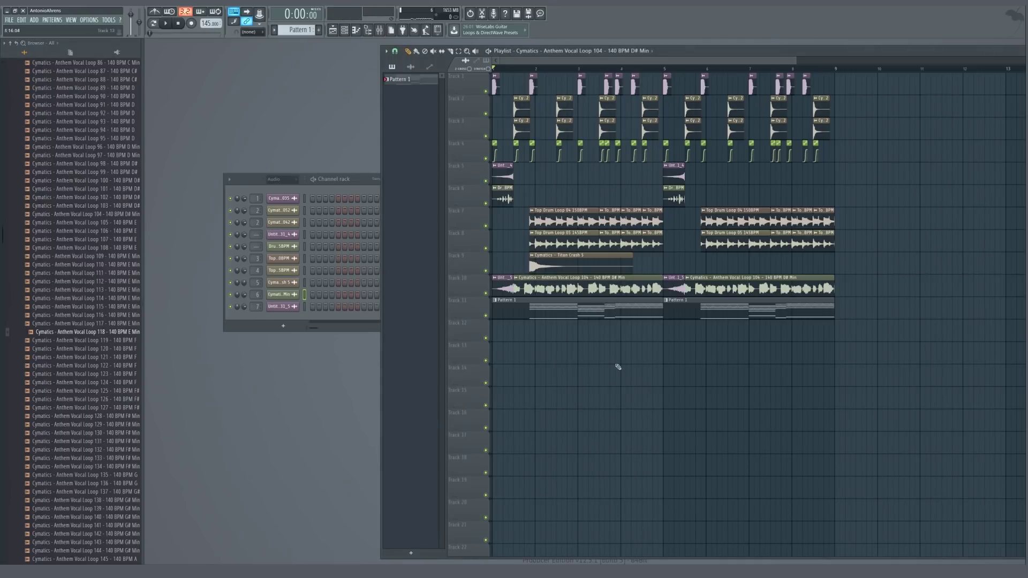
pyautogui.doubleClick(259, 295)
pyautogui.press('space')
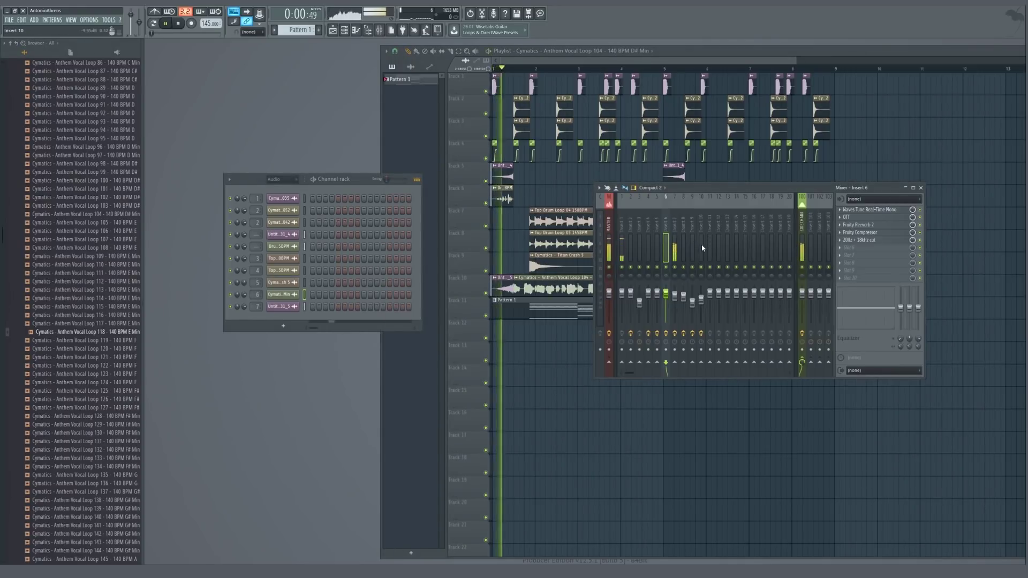
# Play the arrangement with mixer insert 2 selected and move the playback start to the first snare hit
pyautogui.press('space')
pyautogui.click(633, 245)
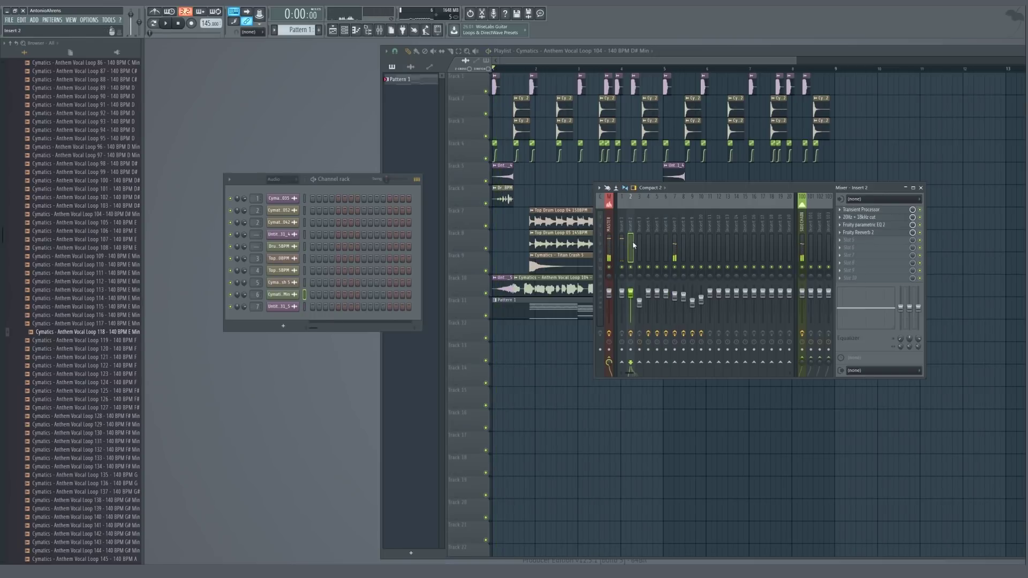
pyautogui.press('space')
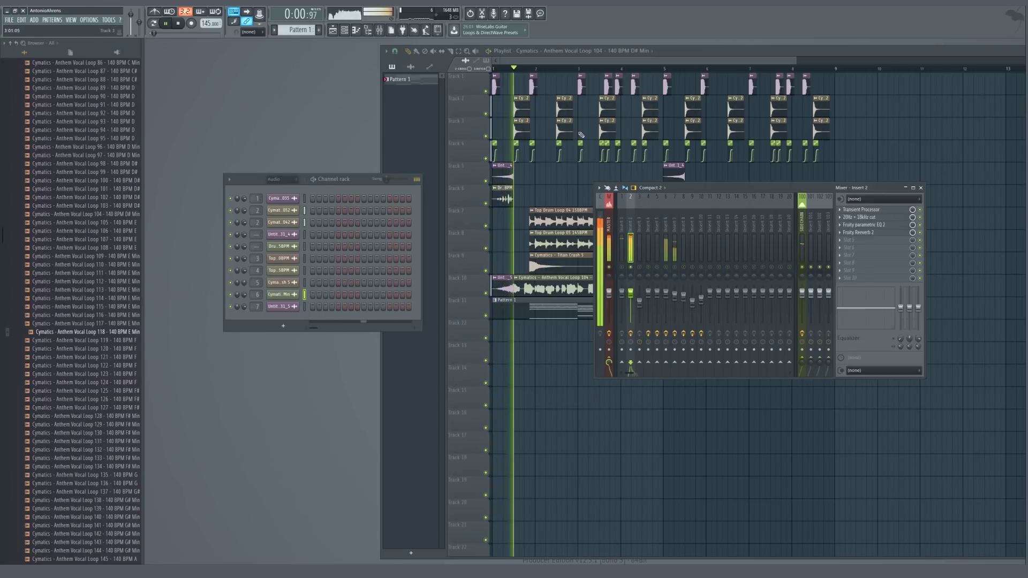
pyautogui.click(516, 70)
# Check the 20Hz + 18kHz cut EQ on vocal insert 6 and adjust the Fruity Reverb 2 wet level during playback
pyautogui.click(257, 294)
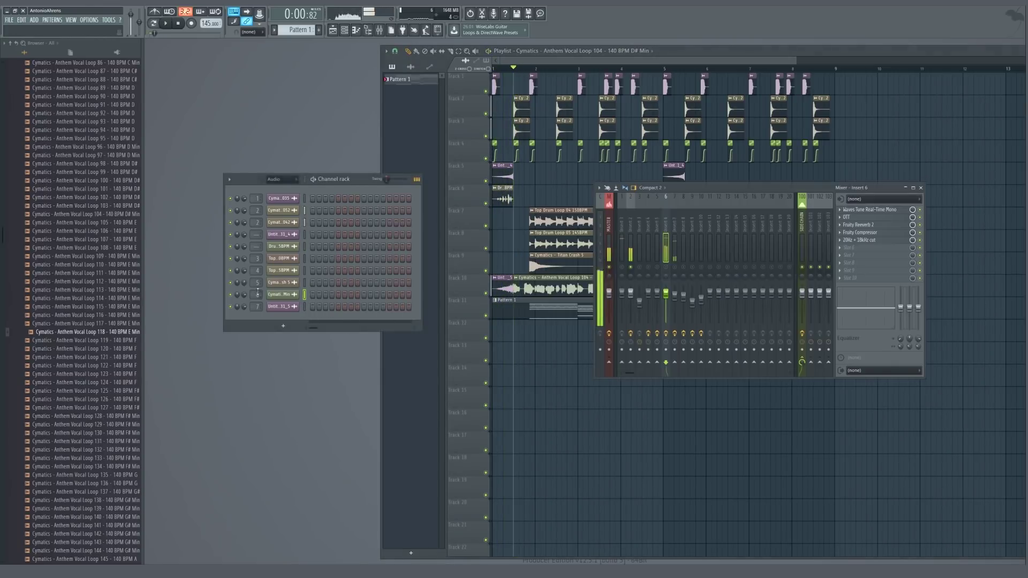
pyautogui.click(860, 240)
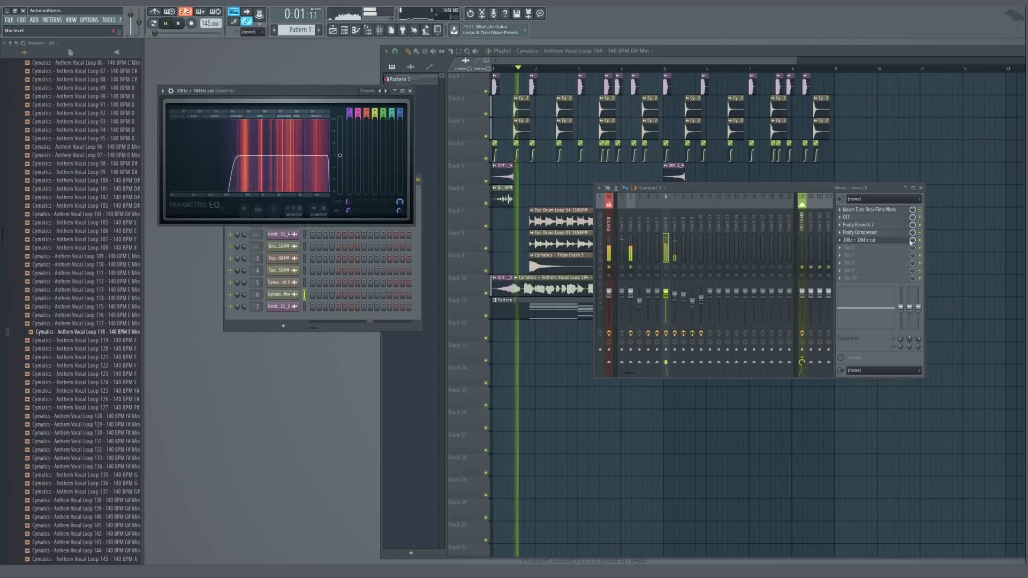
pyautogui.click(860, 241)
pyautogui.click(870, 225)
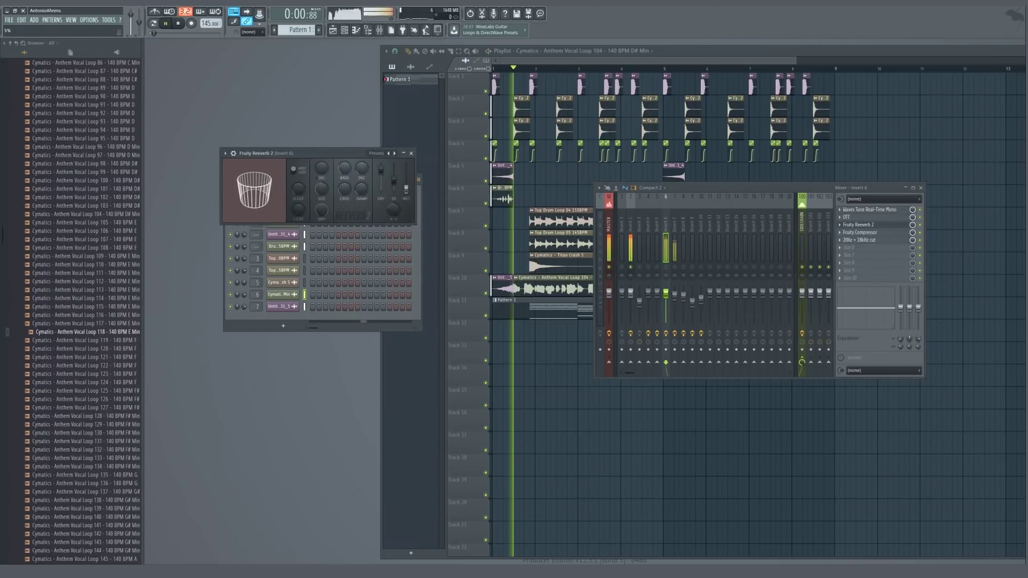
# Load Transient Shaper in slot 6 of vocal insert 6 and replace it with Transient Processor
pyautogui.click(867, 249)
pyautogui.press('space')
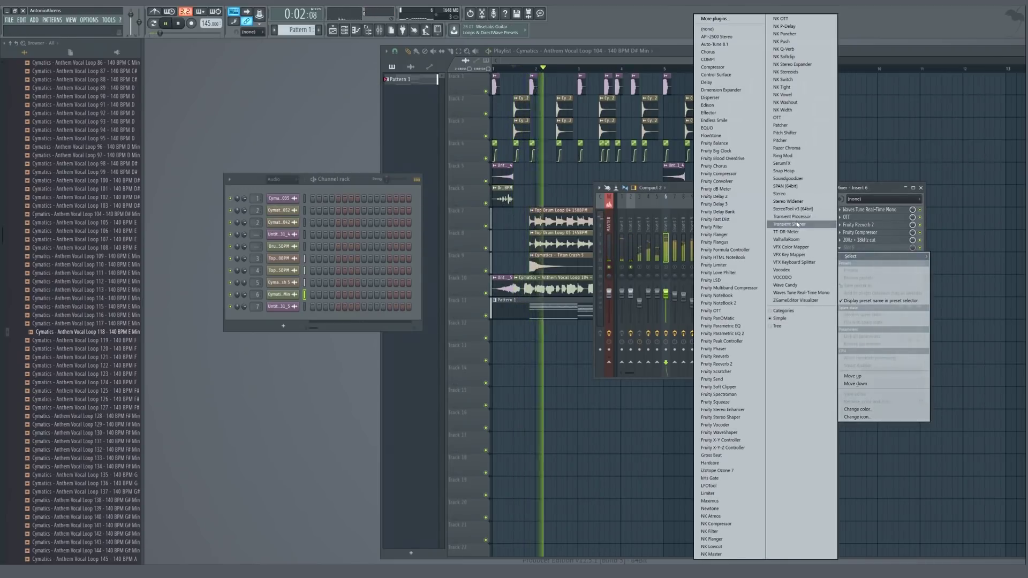
pyautogui.click(797, 225)
pyautogui.press('space')
pyautogui.click(868, 256)
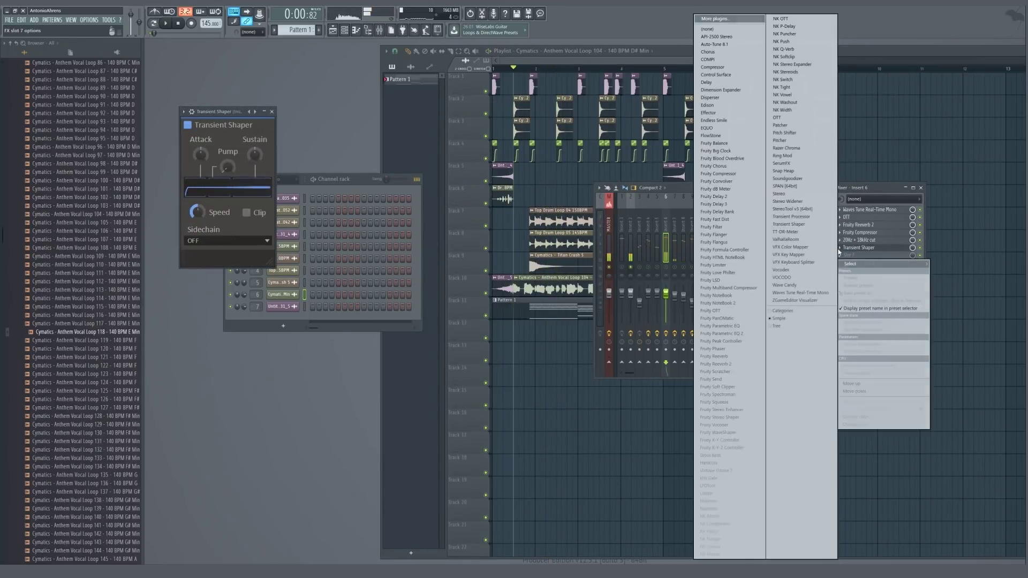
pyautogui.click(842, 250)
pyautogui.click(841, 248)
pyautogui.moveTo(857, 252)
pyautogui.click(797, 217)
pyautogui.press('space')
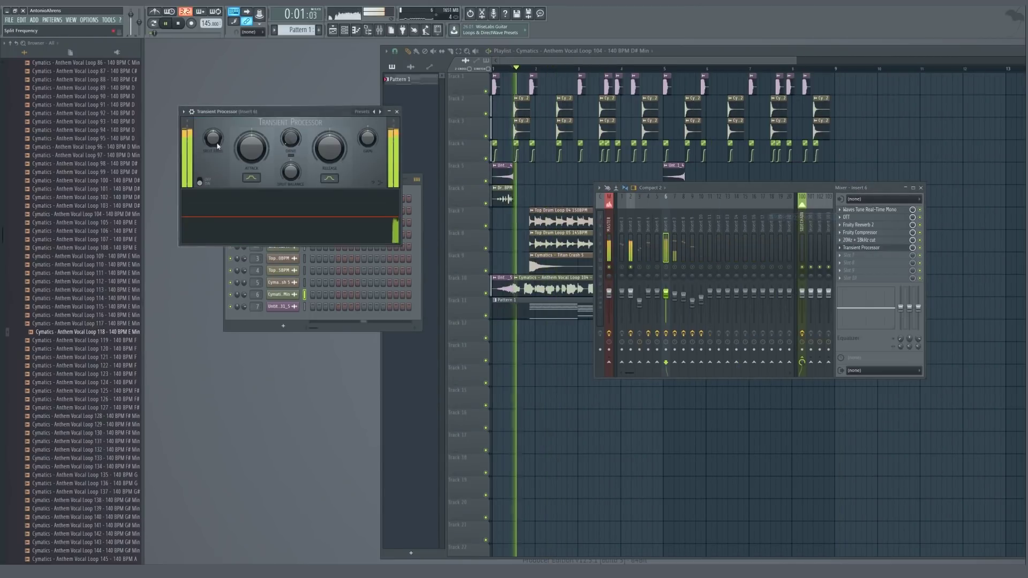
# Try the vocal's Transient Processor with an adjusted attack and a release of 66.3%, and remove the plugin from insert 6
pyautogui.moveTo(251, 149); pyautogui.dragTo(251, 134)
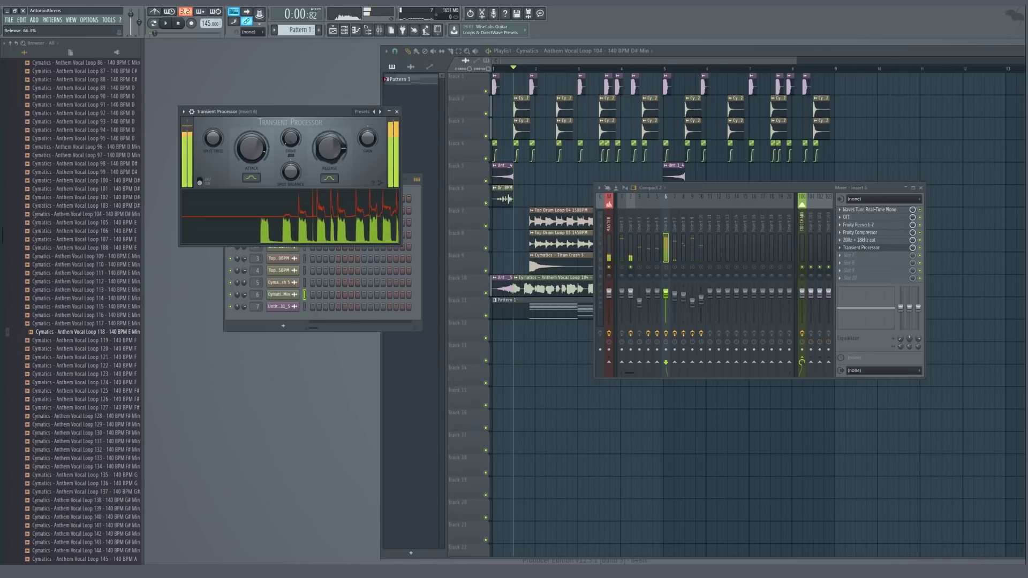
pyautogui.click(859, 247)
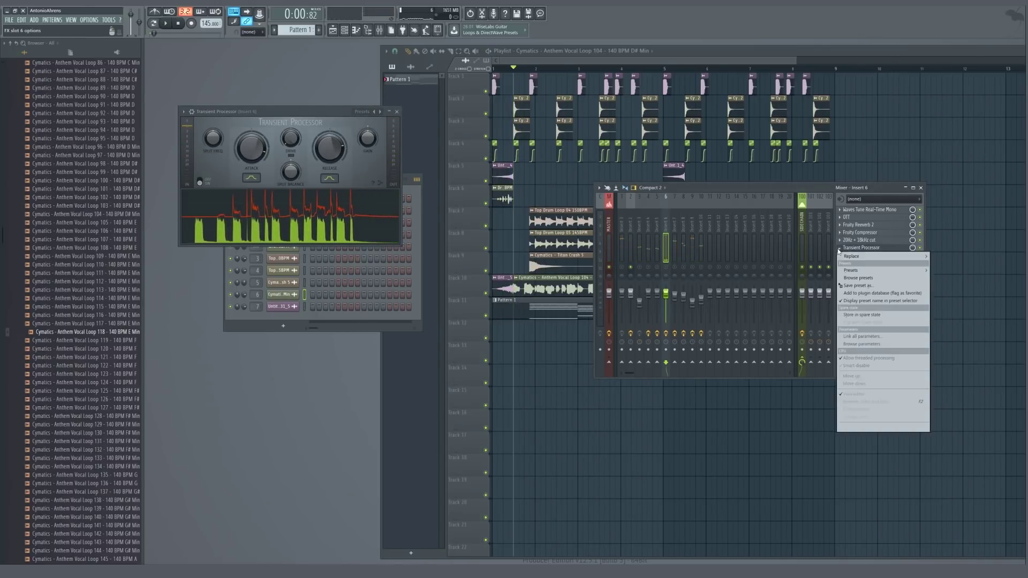
pyautogui.moveTo(857, 256)
pyautogui.click(748, 29)
# Load Transient Processor into slot 5 of snare insert 2 in place of a trial Transient Shaper
pyautogui.click(856, 240)
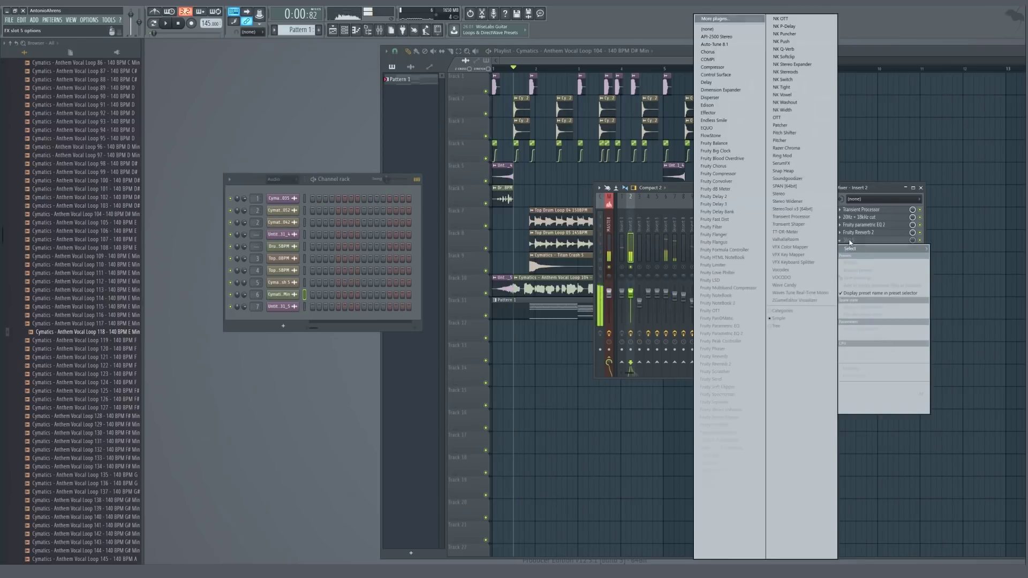
pyautogui.click(793, 225)
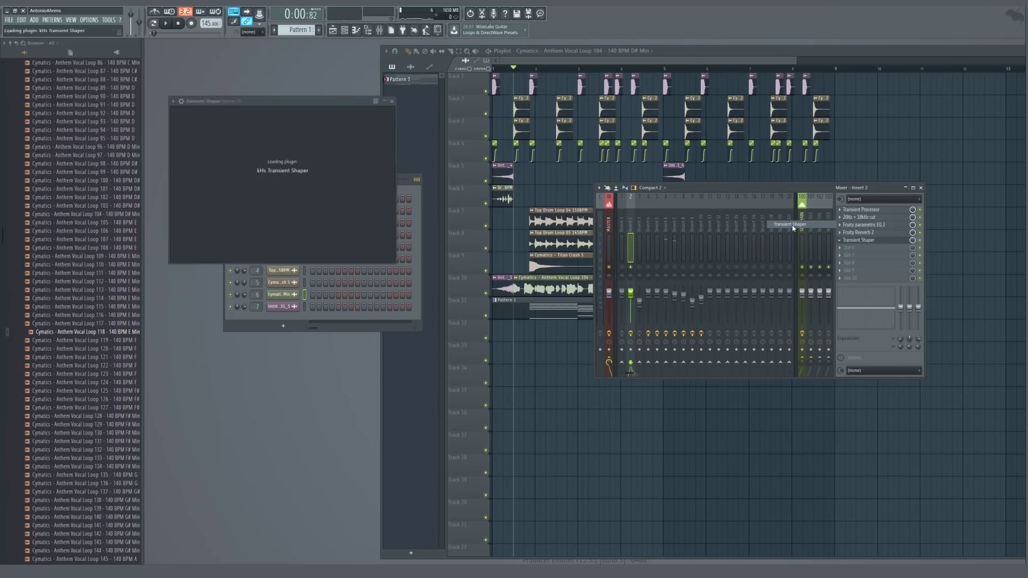
pyautogui.click(857, 240)
pyautogui.moveTo(853, 248)
pyautogui.click(797, 217)
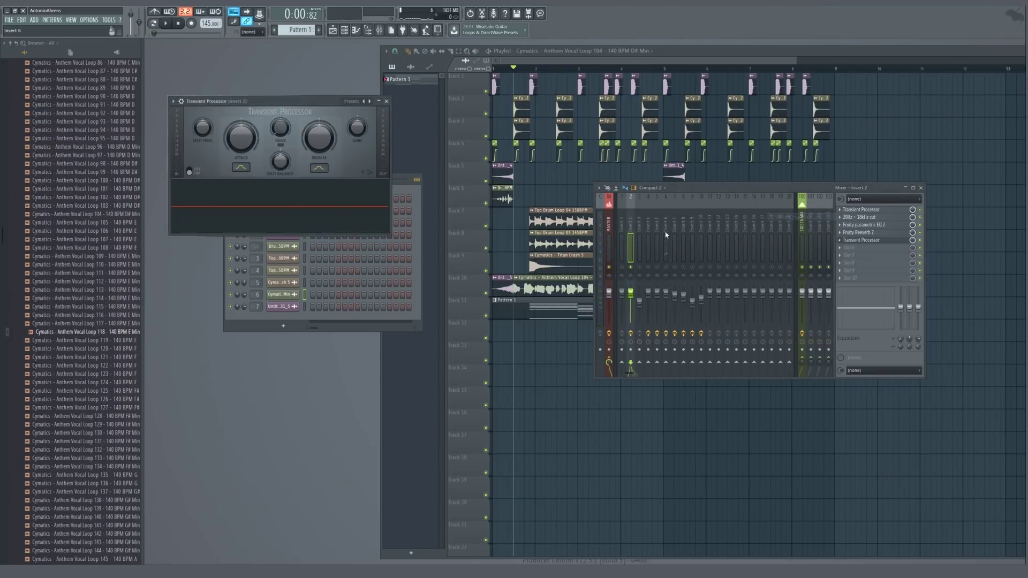
# Set the Fruity Reverb 2 wet level on vocal insert 6 to 31% while auditioning, and close the plugin
pyautogui.click(671, 238)
pyautogui.press('space')
pyautogui.click(668, 238)
pyautogui.press('space')
pyautogui.press('space')
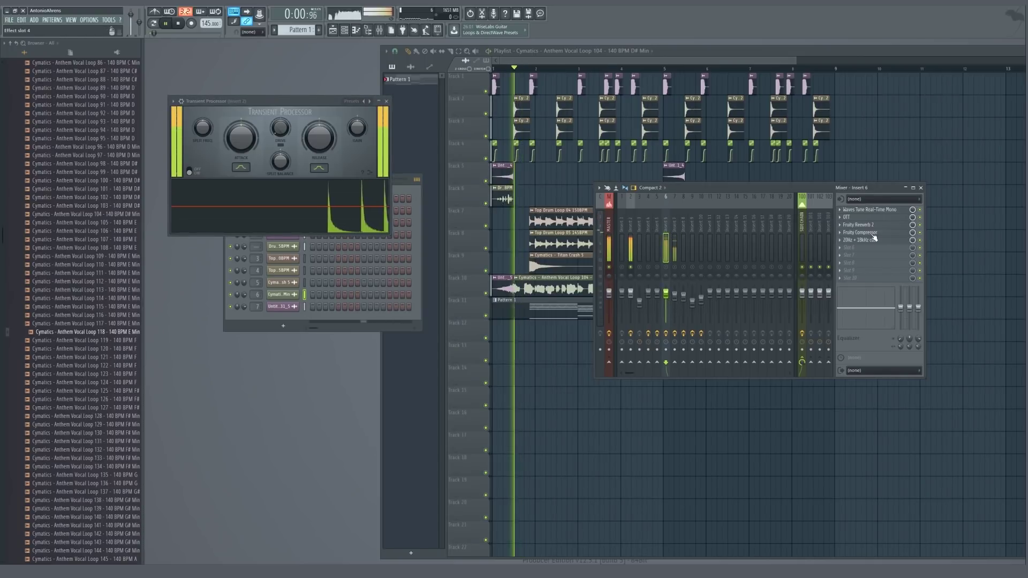
pyautogui.click(865, 225)
pyautogui.press('space')
pyautogui.press('space')
pyautogui.press('space')
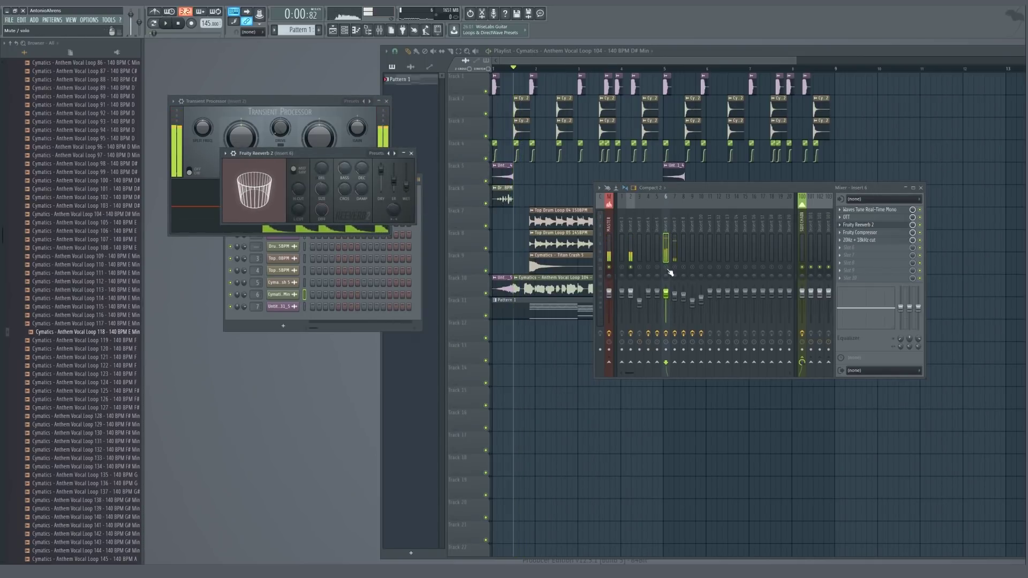
pyautogui.press('space')
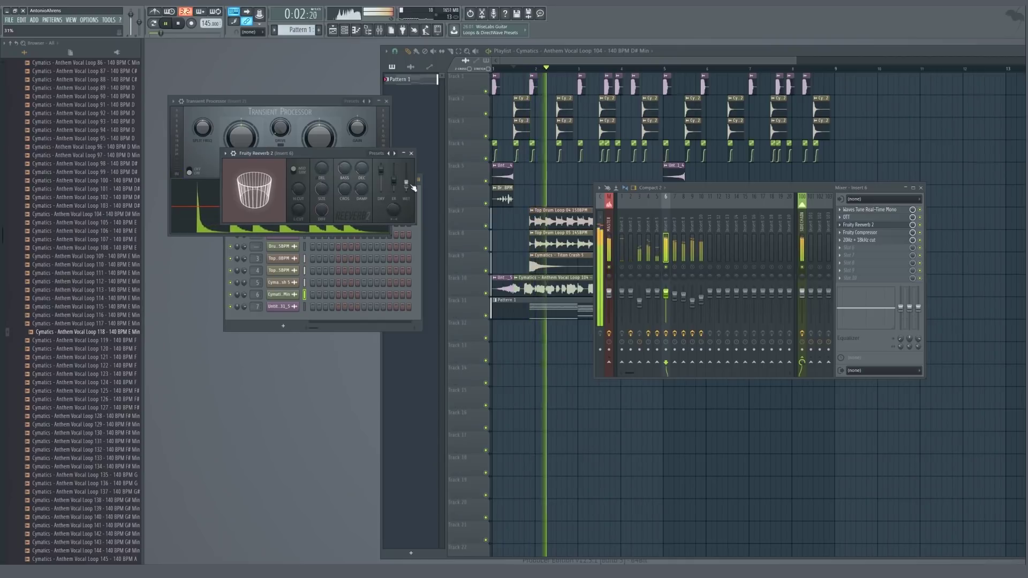
pyautogui.click(412, 153)
# Set the attack of insert 2's slot 5 Transient Processor to 75% while repeatedly auditioning the first snare hit
pyautogui.click(631, 255)
pyautogui.press('space')
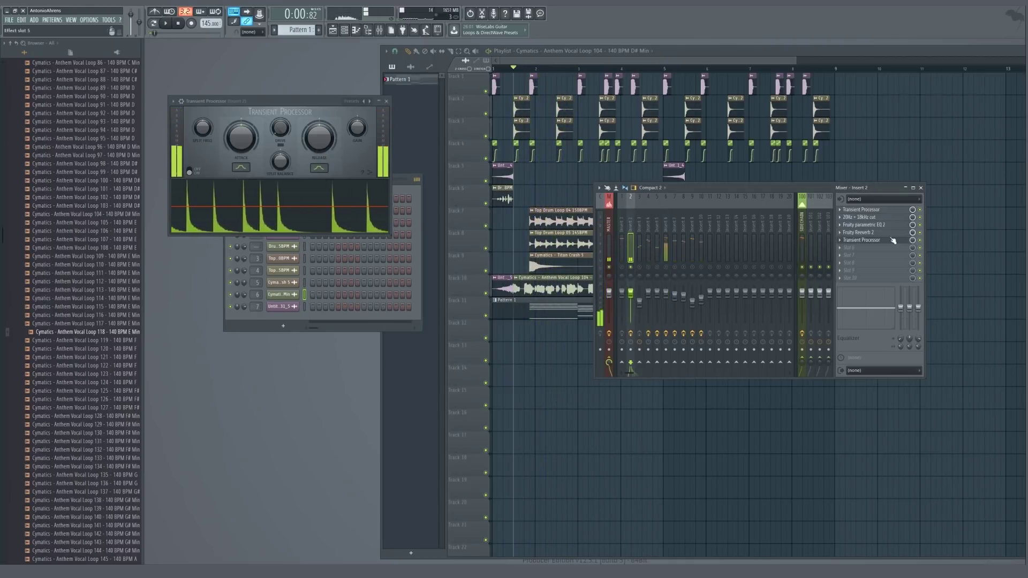
pyautogui.click(862, 240)
pyautogui.press('space')
pyautogui.press('space')
pyautogui.click(863, 241)
pyautogui.press('space')
pyautogui.press('space')
pyautogui.moveTo(241, 138); pyautogui.dragTo(241, 110)
pyautogui.press('space')
pyautogui.press('space')
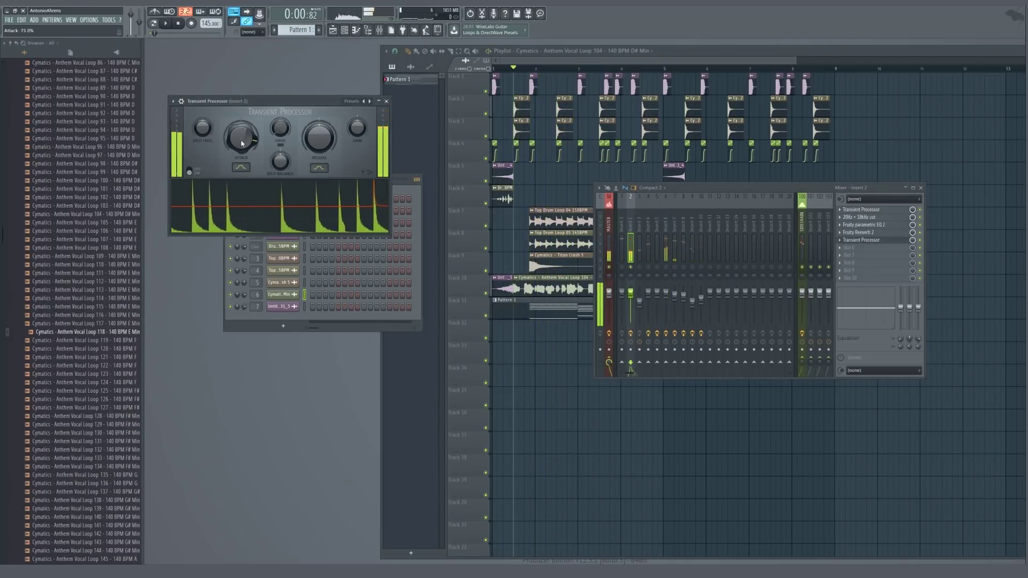
pyautogui.press('space')
pyautogui.press('space')
pyautogui.press('space')
# Close the Transient Processor and the mixer while playing the arrangement with the processed snare
pyautogui.click(386, 101)
pyautogui.press('space')
pyautogui.press('space')
pyautogui.rightClick(634, 255)
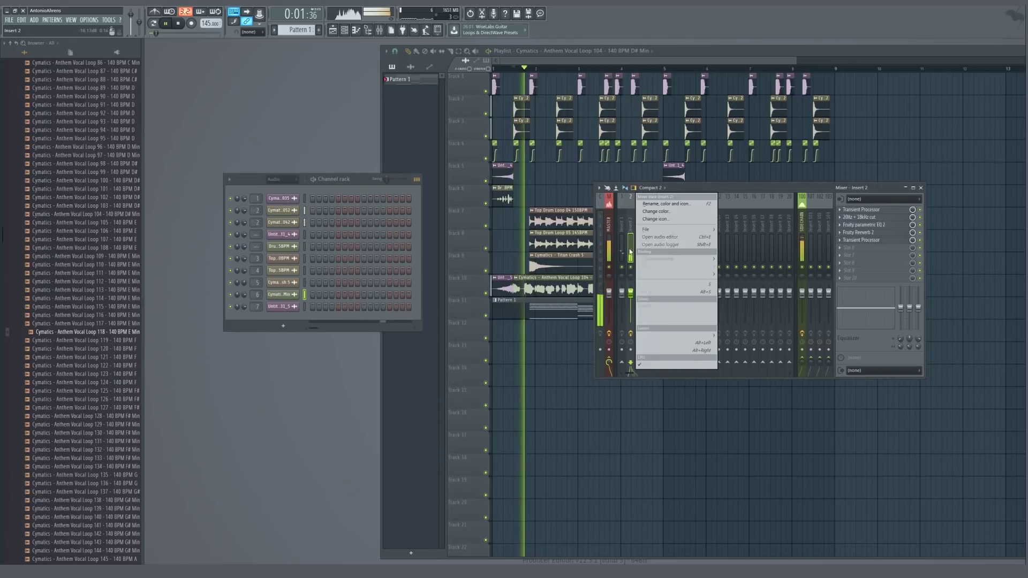
pyautogui.press('Escape')
pyautogui.press('Escape')
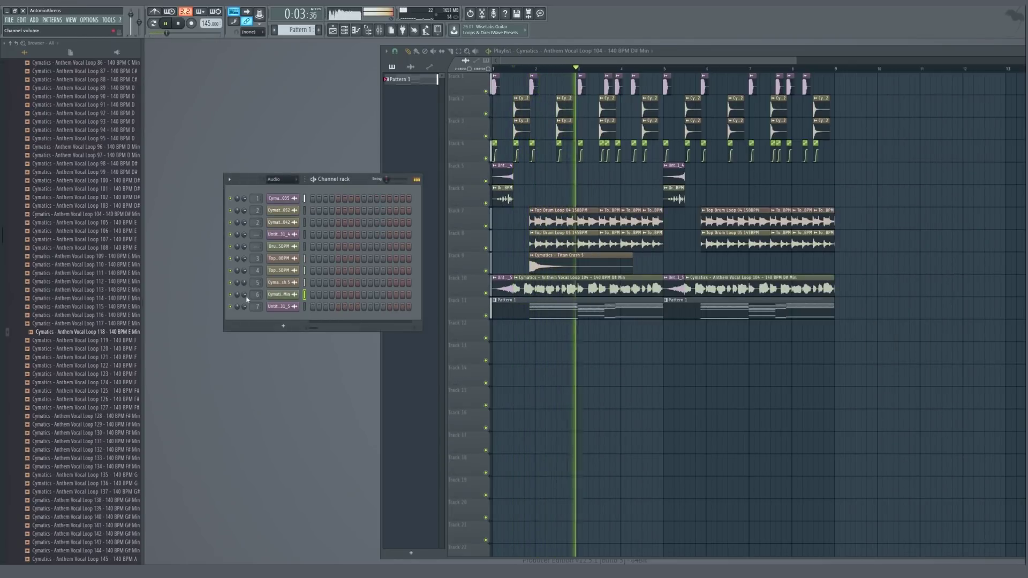
# Compare the levels of mixer inserts 9, 7 and 6 during playback, adjust the insert 6 fader, and close the mixer
pyautogui.press('F9')
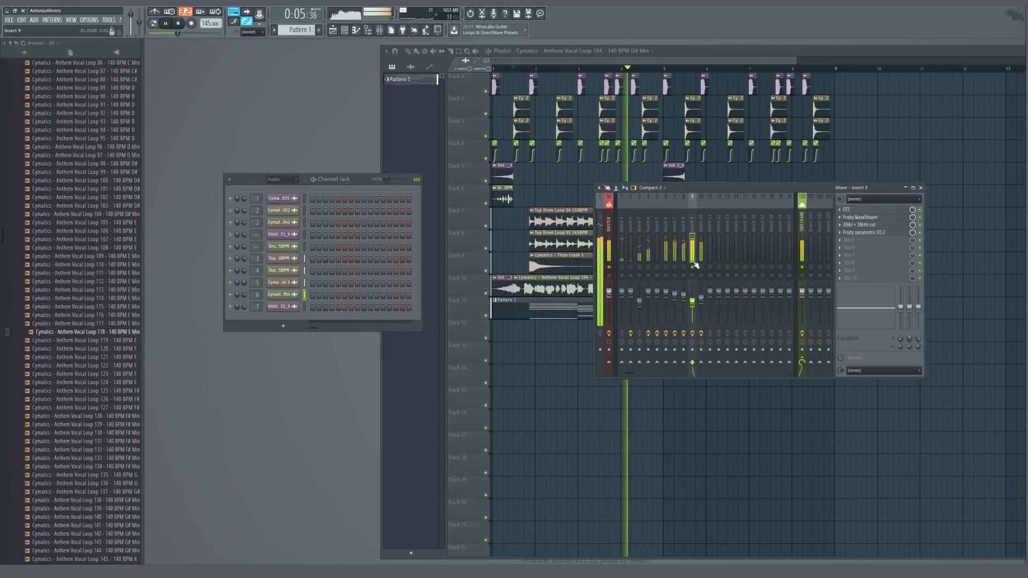
pyautogui.click(694, 303)
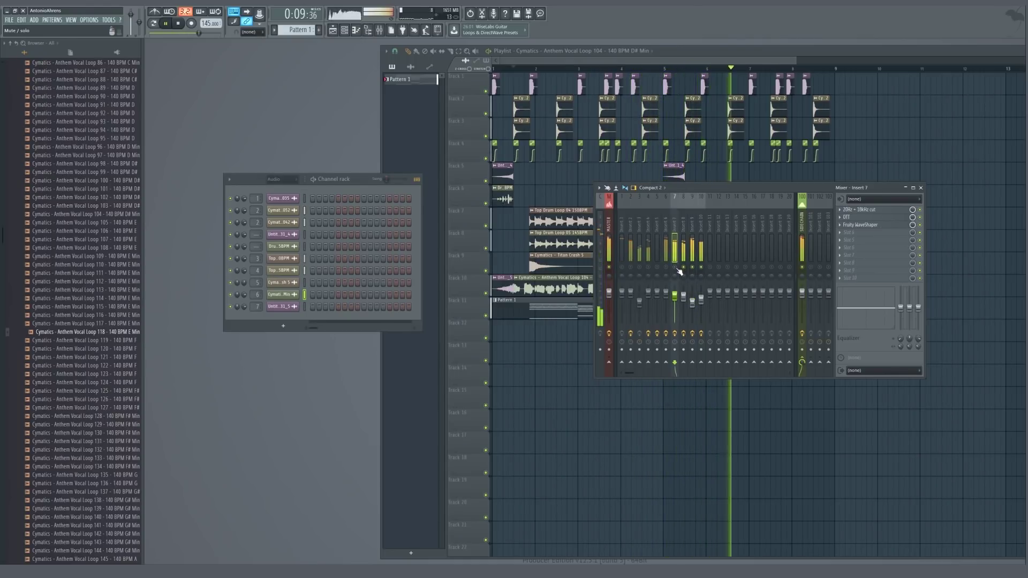
pyautogui.click(683, 298)
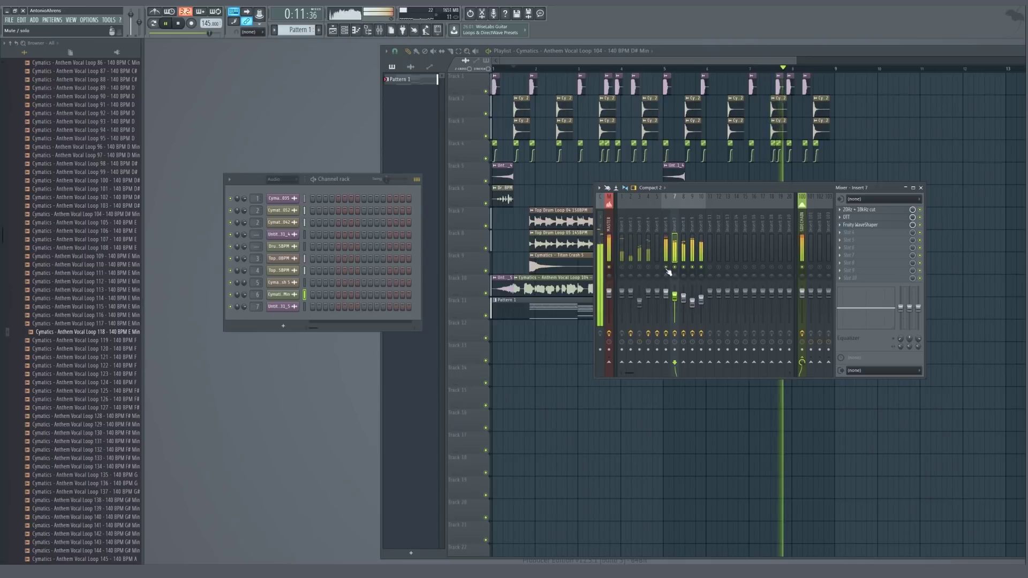
pyautogui.moveTo(666, 293); pyautogui.dragTo(667, 300)
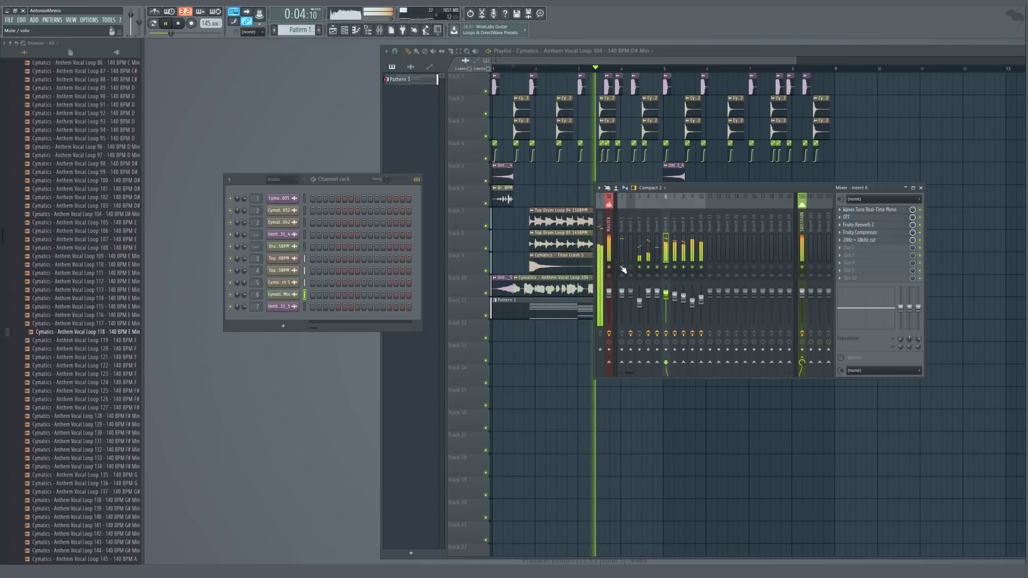
pyautogui.press('F9')
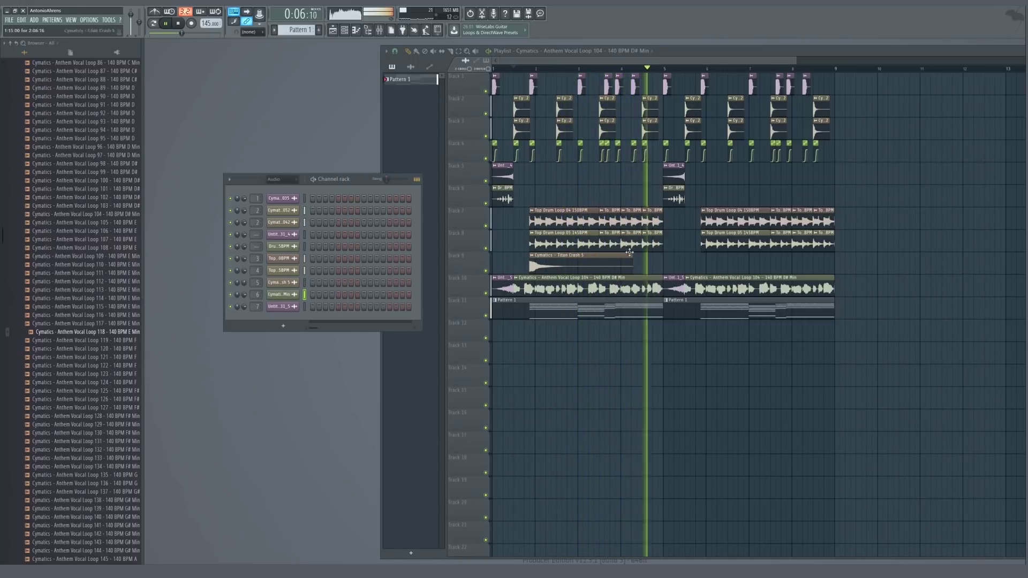
# Shorten the tail of Cymatics Kick 035 with its sample fade-out, play the arrangement to check it, and close the channel settings
pyautogui.press('space')
pyautogui.scroll(8, 480, 145)
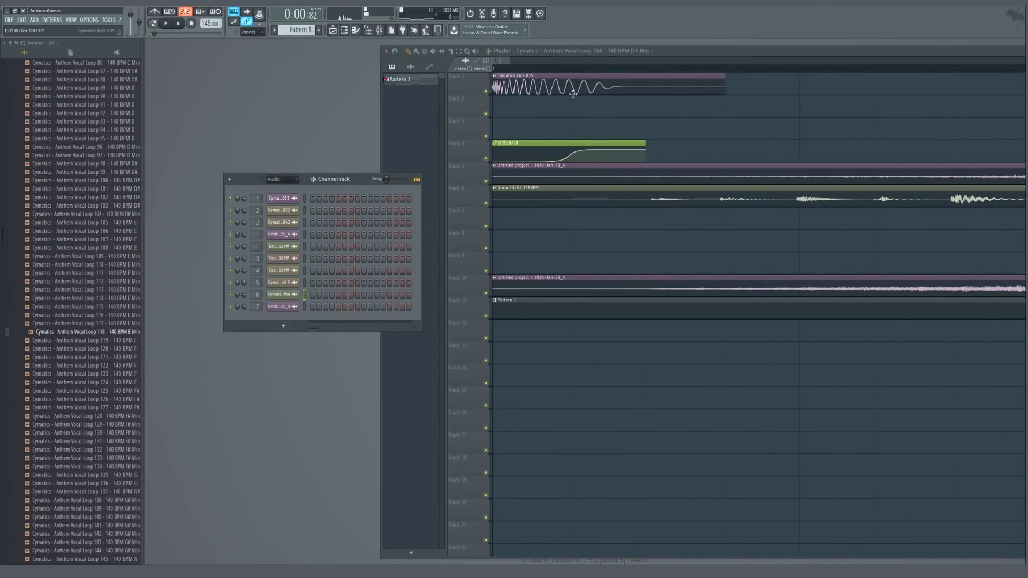
pyautogui.click(560, 86)
pyautogui.scroll(-7, 538, 121)
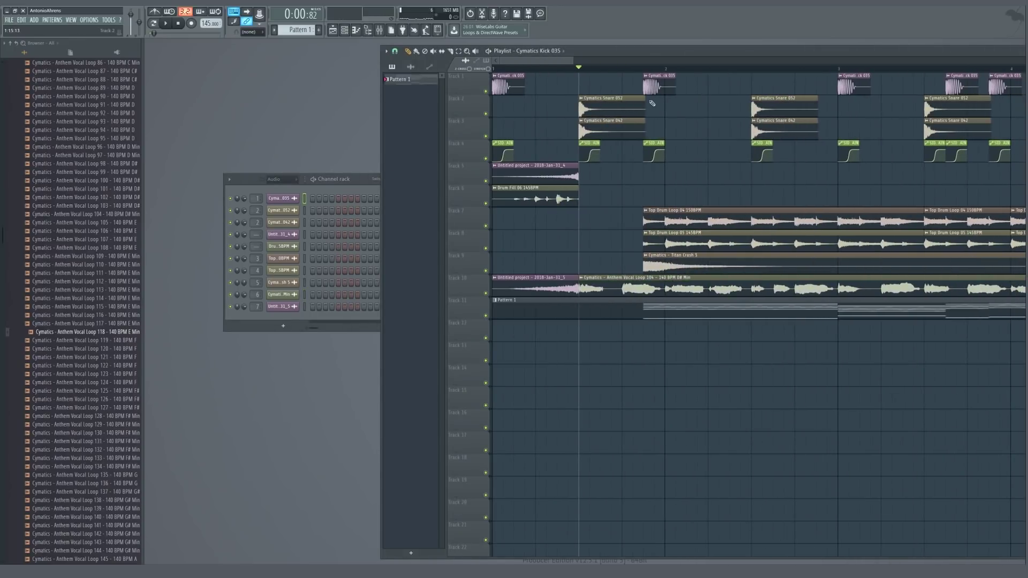
pyautogui.scroll(6, 645, 87)
pyautogui.scroll(-6, 669, 83)
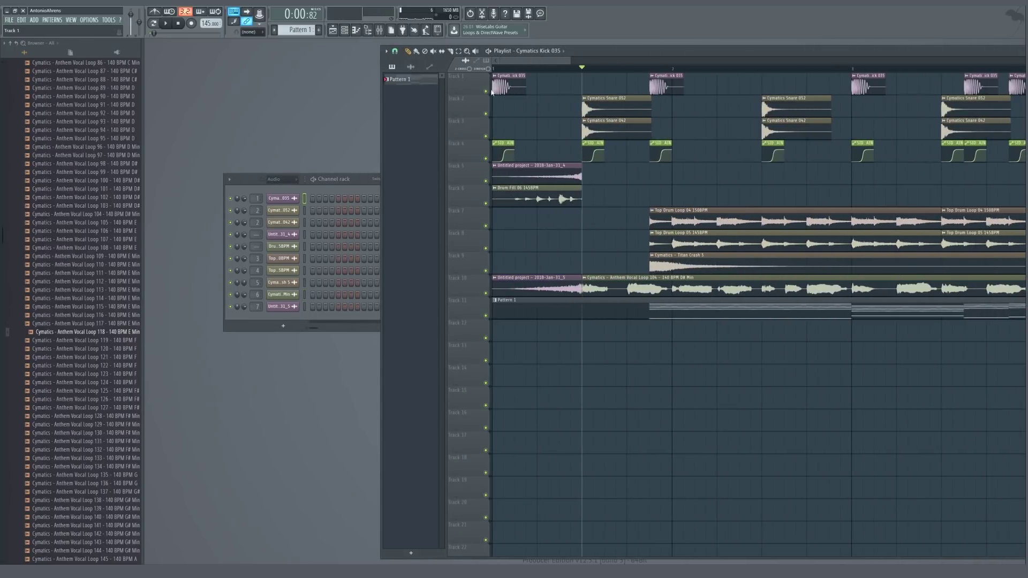
pyautogui.scroll(5, 680, 92)
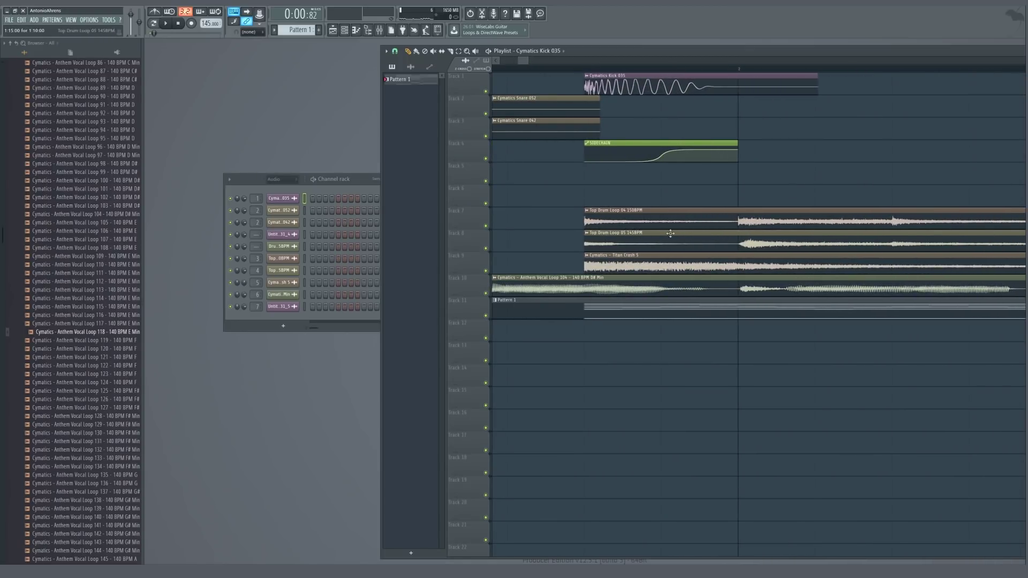
pyautogui.doubleClick(600, 75)
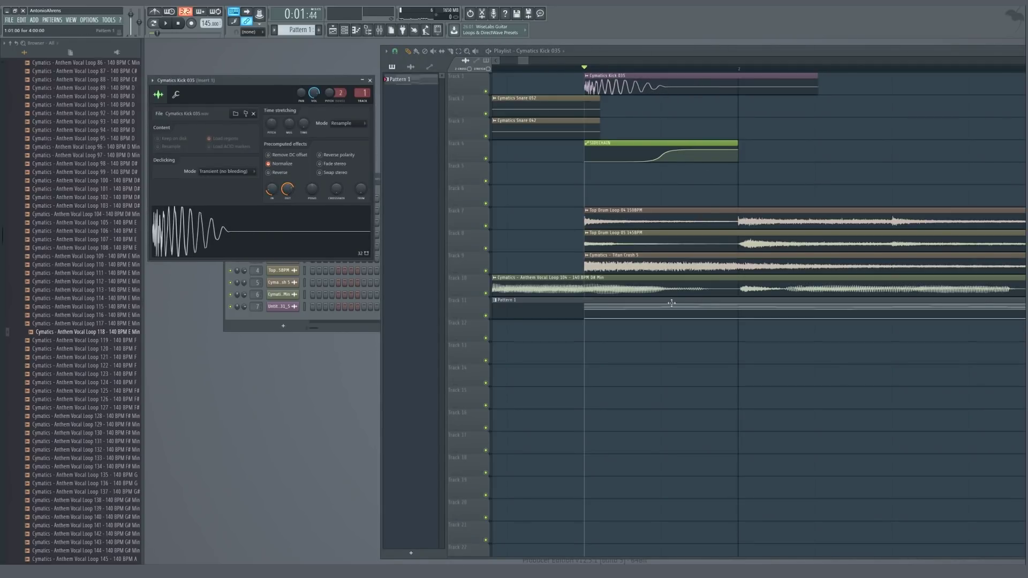
pyautogui.press('space')
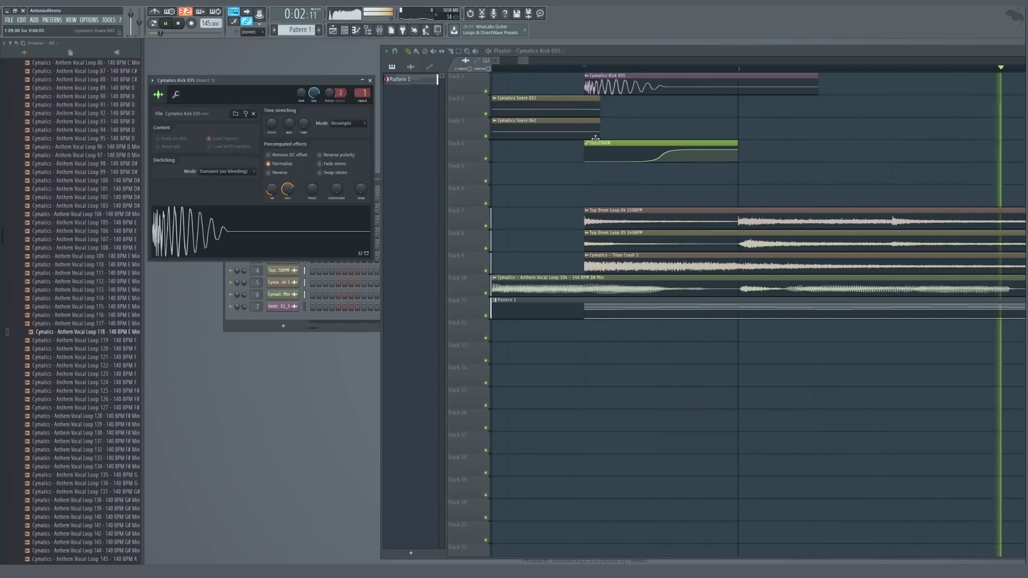
pyautogui.scroll(-3, 642, 130)
pyautogui.scroll(-4, 642, 129)
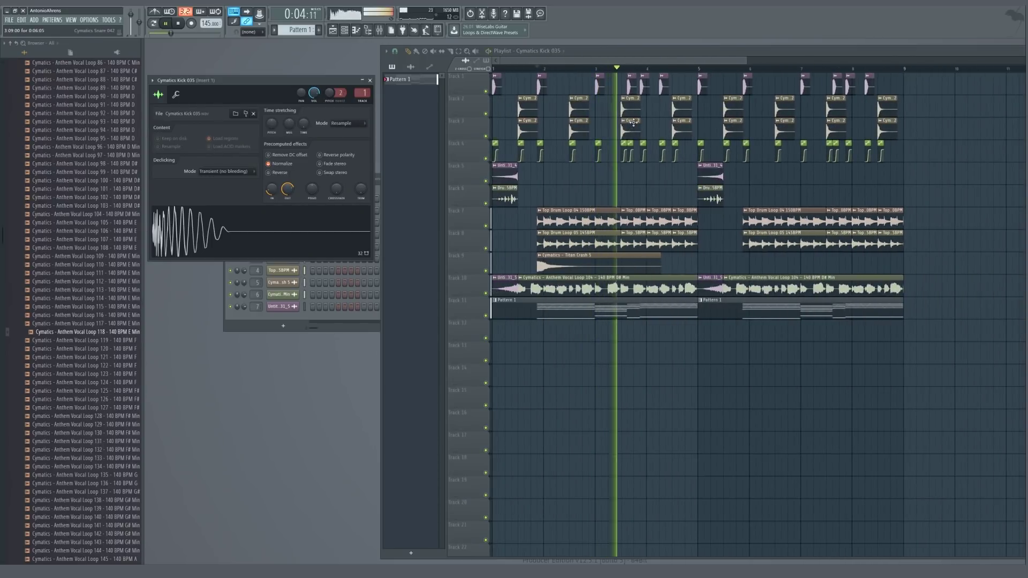
pyautogui.press('Escape')
pyautogui.press('space')
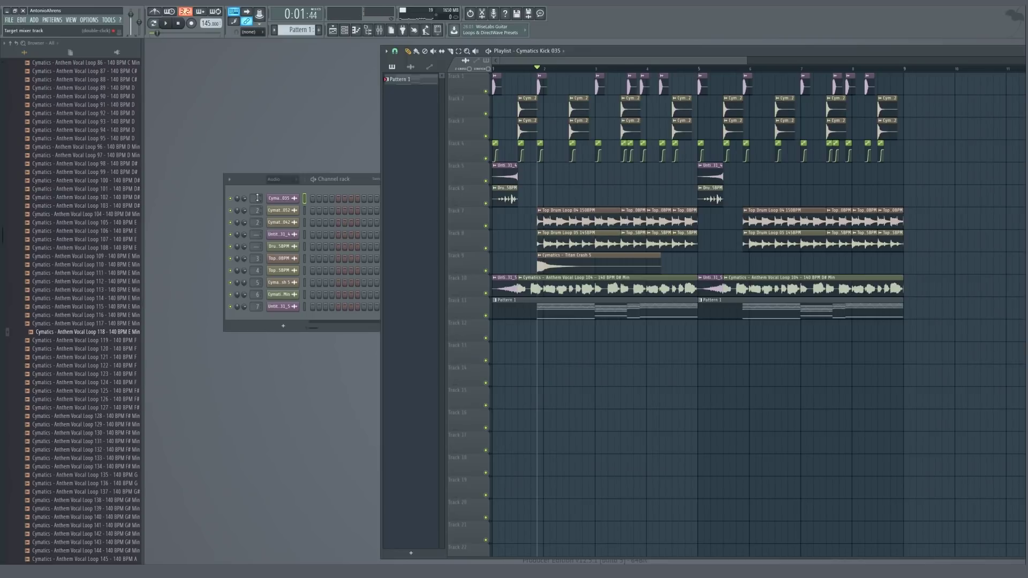
# Load Transient Processor into slot 1 of the kick's mixer insert 1
pyautogui.press('F9')
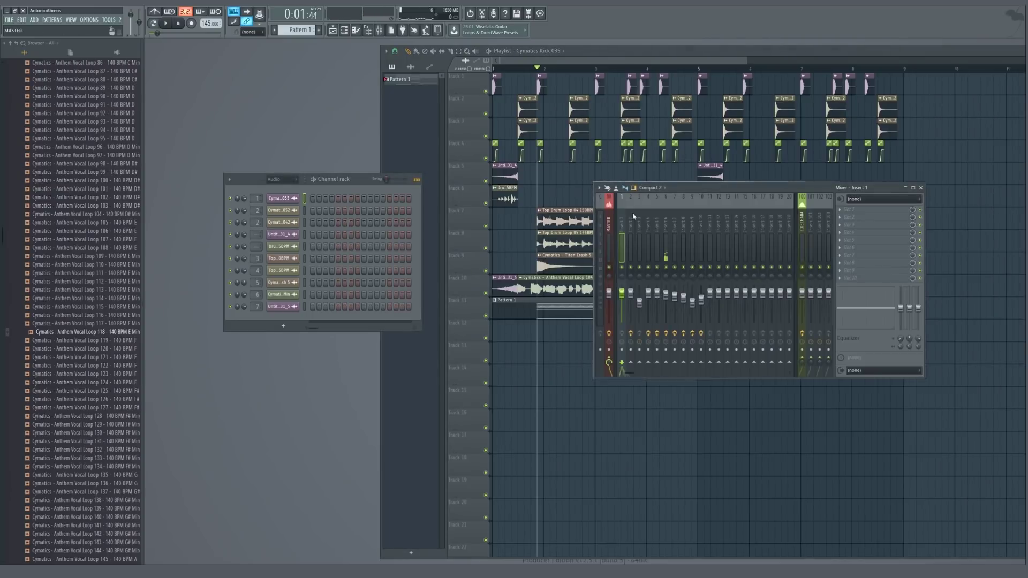
pyautogui.click(843, 209)
pyautogui.click(791, 218)
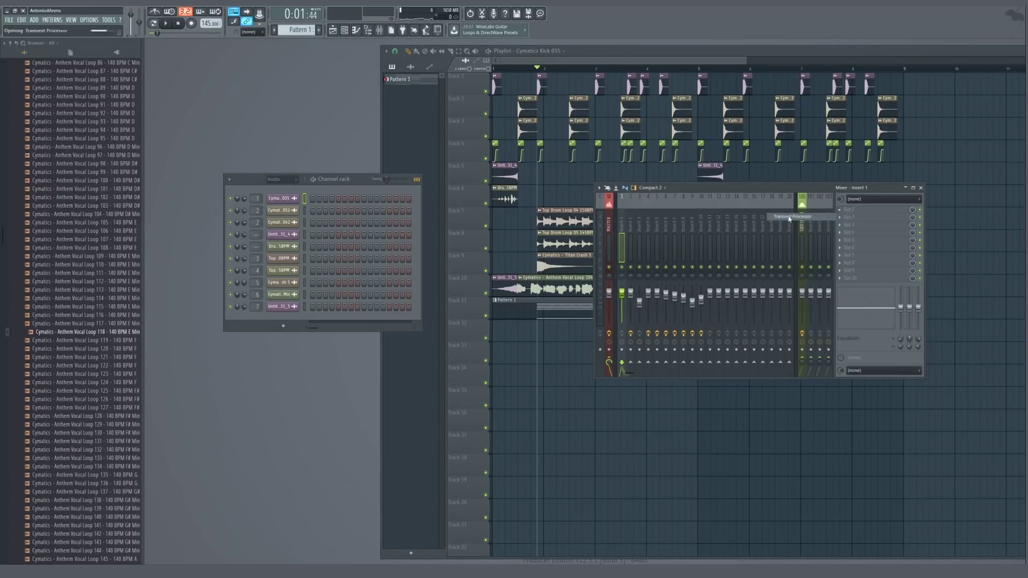
# Play the arrangement to audition Transient Processor on the kick, and close the plugin and mixer
pyautogui.press('space')
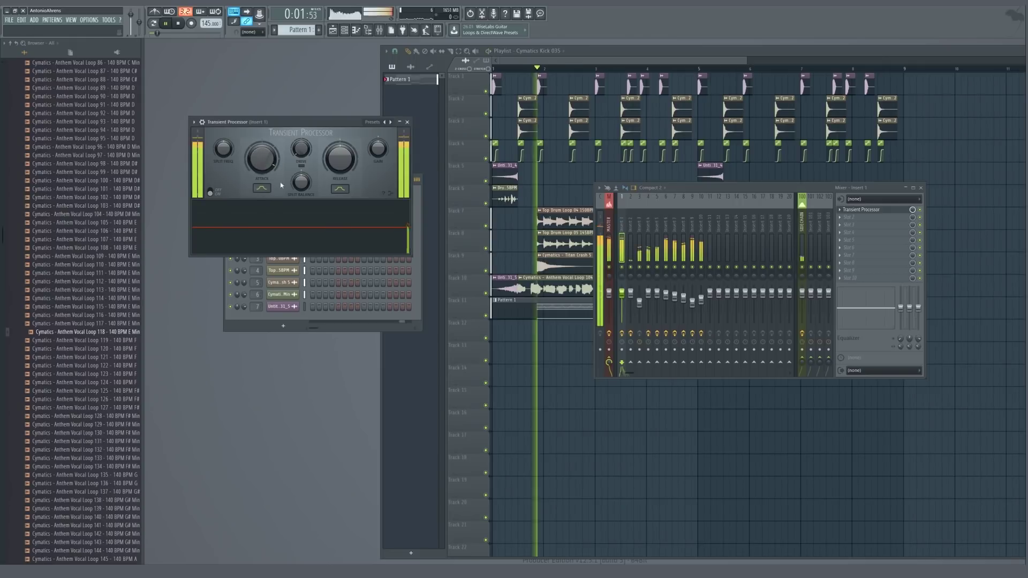
pyautogui.press('Escape')
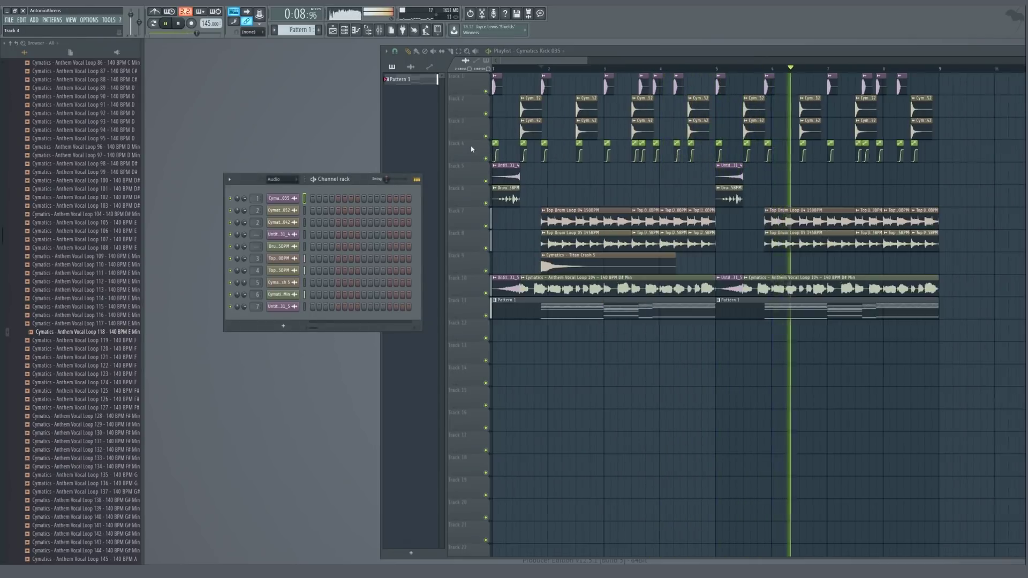
# Reshape the curve of the first SIDECHAIN automation clip on Track 4, setting its end point to Single curve
pyautogui.moveTo(566, 156); pyautogui.dragTo(561, 154)
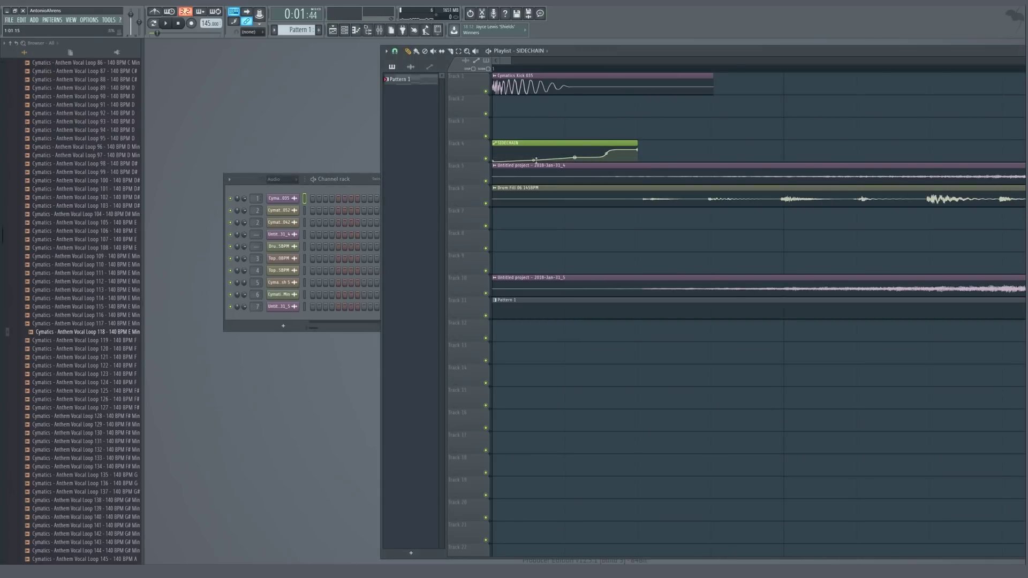
pyautogui.rightClick(639, 153)
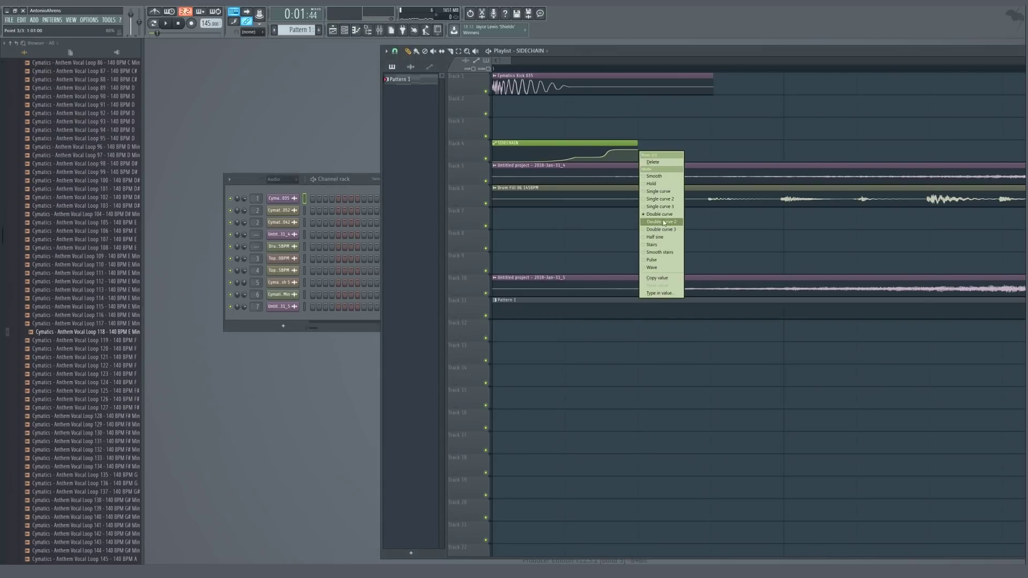
pyautogui.click(659, 191)
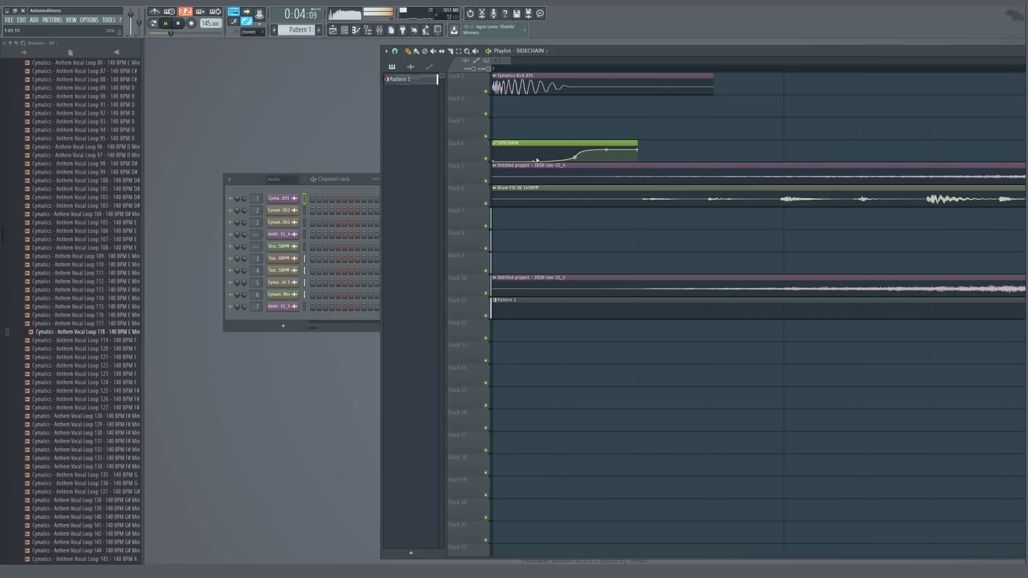
# Set the sample fade-out of Cymatics Kick 035 to 54%, close the channel settings and stop playback
pyautogui.doubleClick(513, 86)
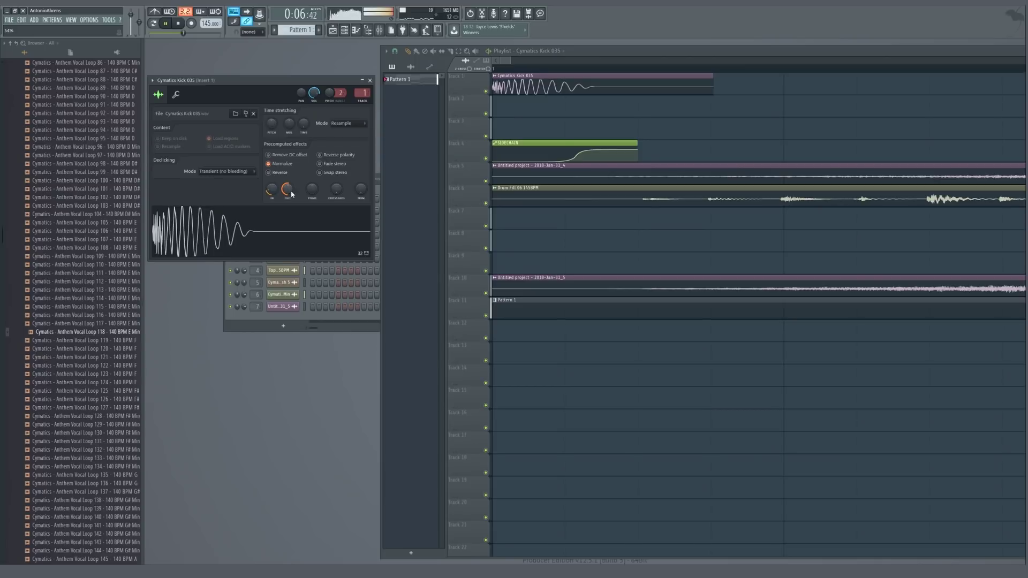
pyautogui.click(370, 79)
pyautogui.scroll(-6, 566, 99)
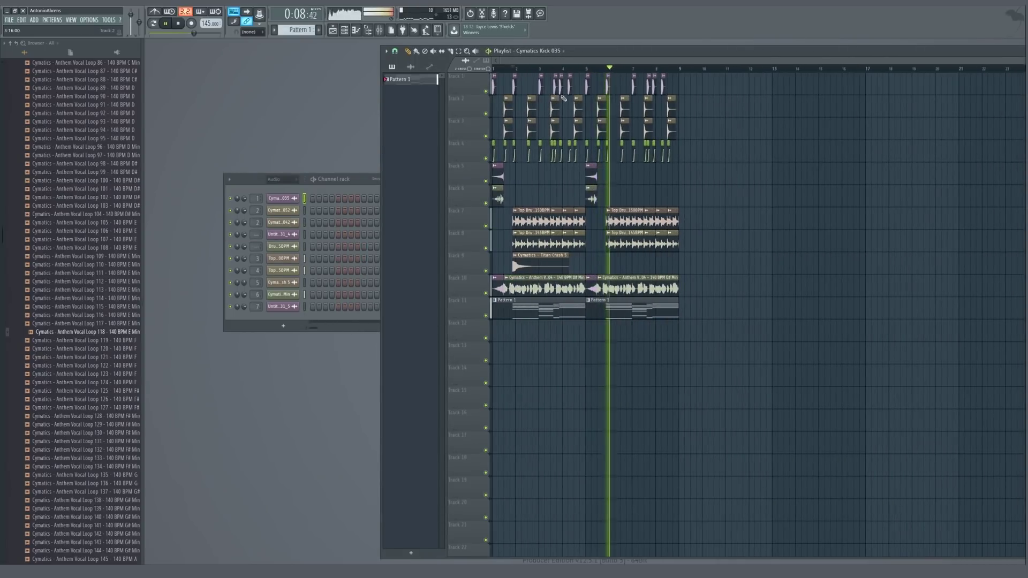
pyautogui.press('space')
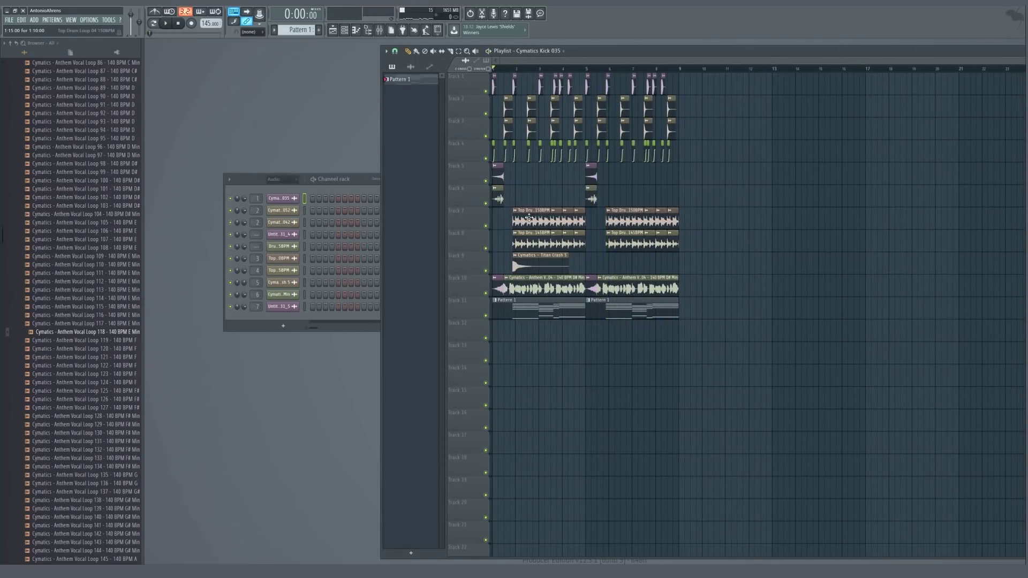
# Clone Pattern 1 and play the cloned pattern
pyautogui.click(309, 30)
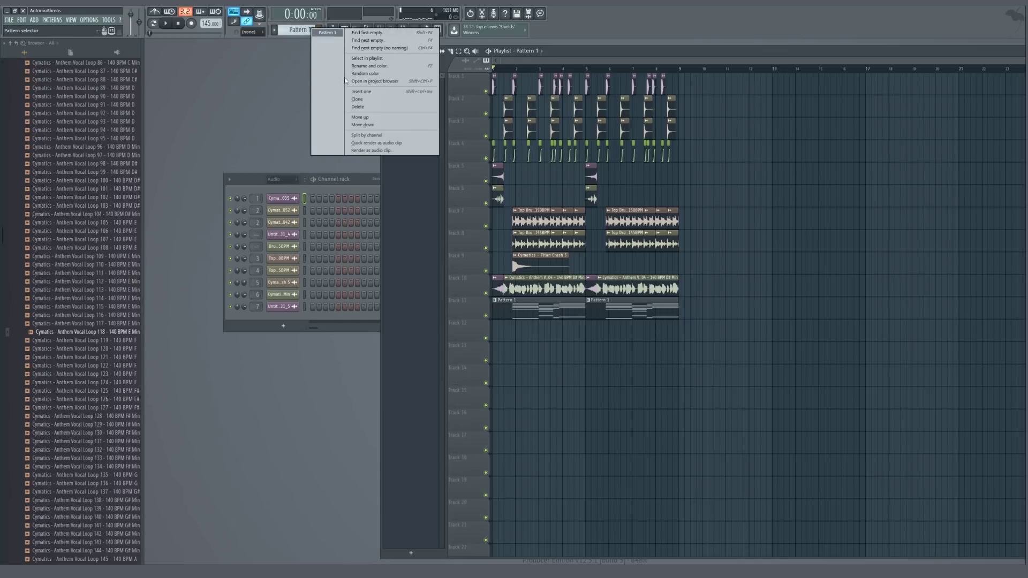
pyautogui.click(358, 99)
pyautogui.press('space')
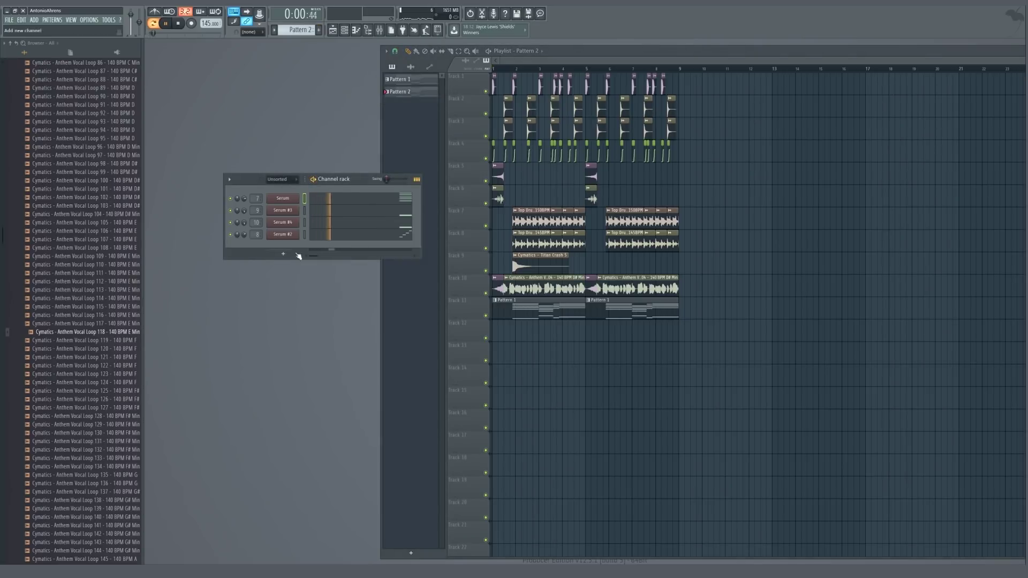
pyautogui.rightClick(294, 237)
pyautogui.click(316, 235)
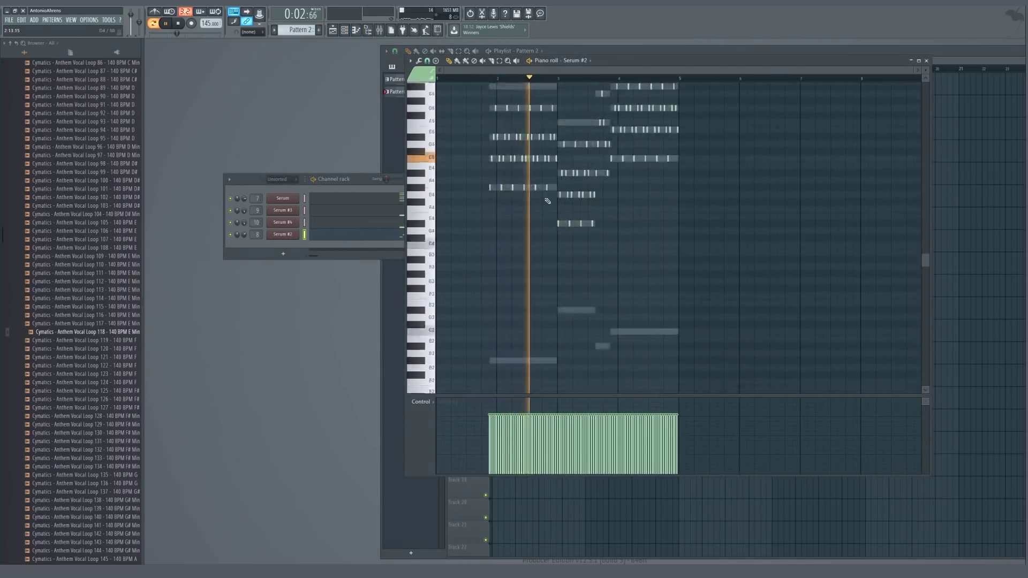
pyautogui.press('F5')
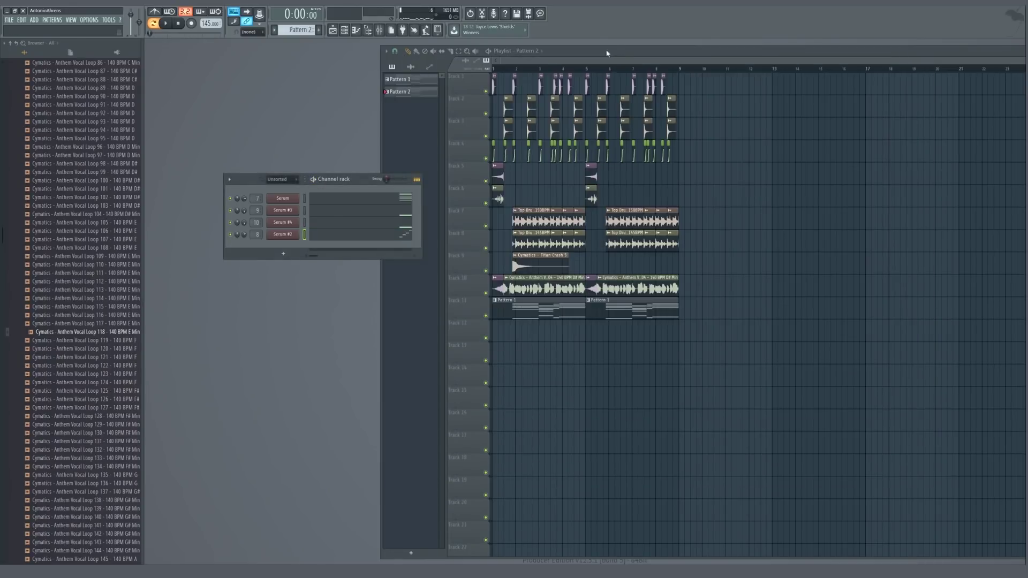
pyautogui.click(317, 179)
# Transpose all Serum #2 notes in Pattern 2 up one octave in the piano roll and play the result
pyautogui.press('space')
pyautogui.rightClick(297, 232)
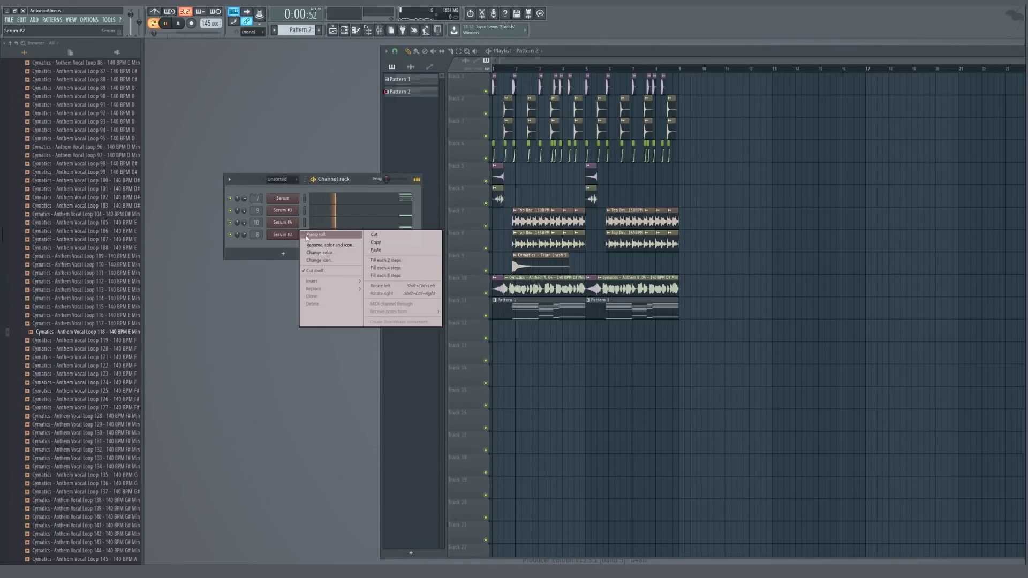
pyautogui.click(316, 236)
pyautogui.scroll(2, 494, 209)
pyautogui.press('space')
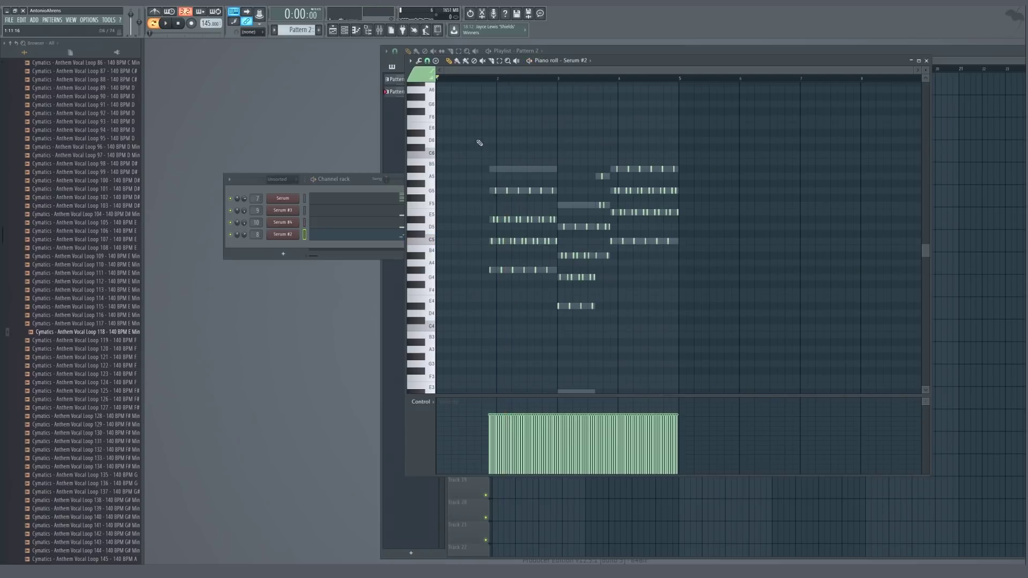
pyautogui.hotkey('ctrl', 'a')
pyautogui.press('Down')
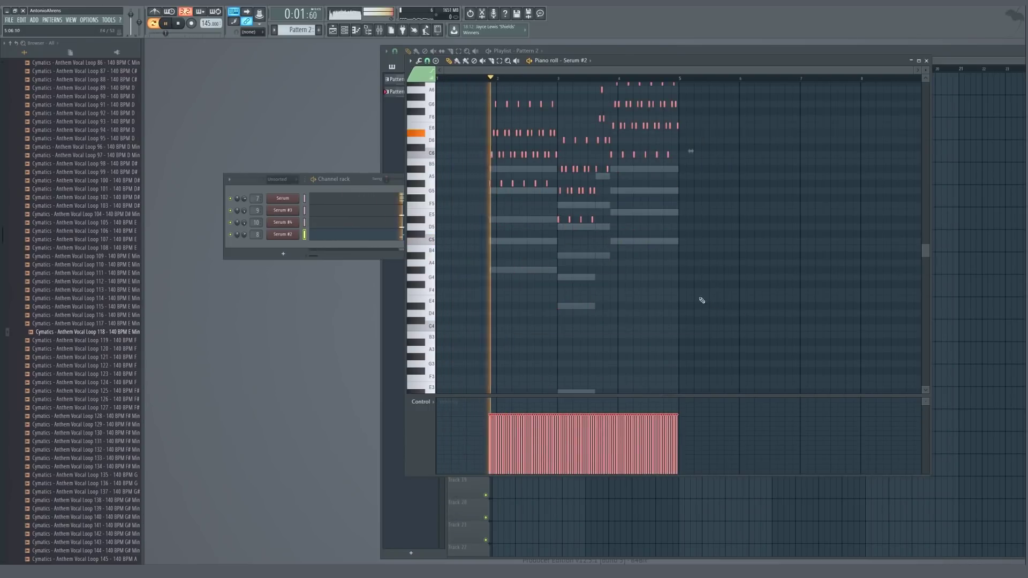
pyautogui.press('space')
# Close the piano roll and replace the second Pattern 1 clip on Track 11, at bar 5, with Pattern 2
pyautogui.press('F7')
pyautogui.click(638, 289)
pyautogui.moveTo(592, 302); pyautogui.dragTo(634, 303)
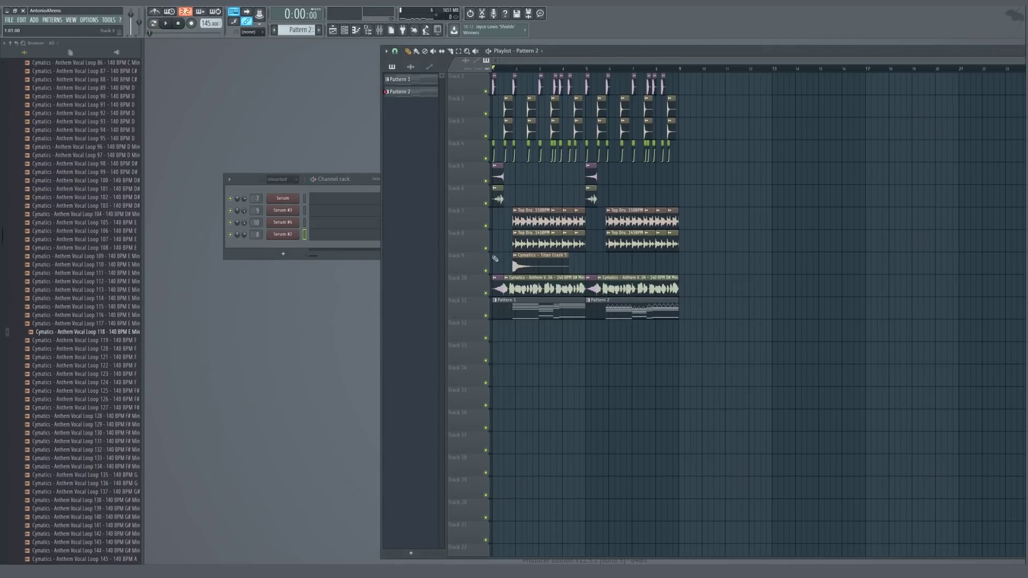
# Check the master track's level in the mixer while playing the arrangement from the start
pyautogui.scroll(4, 495, 259)
pyautogui.press('F9')
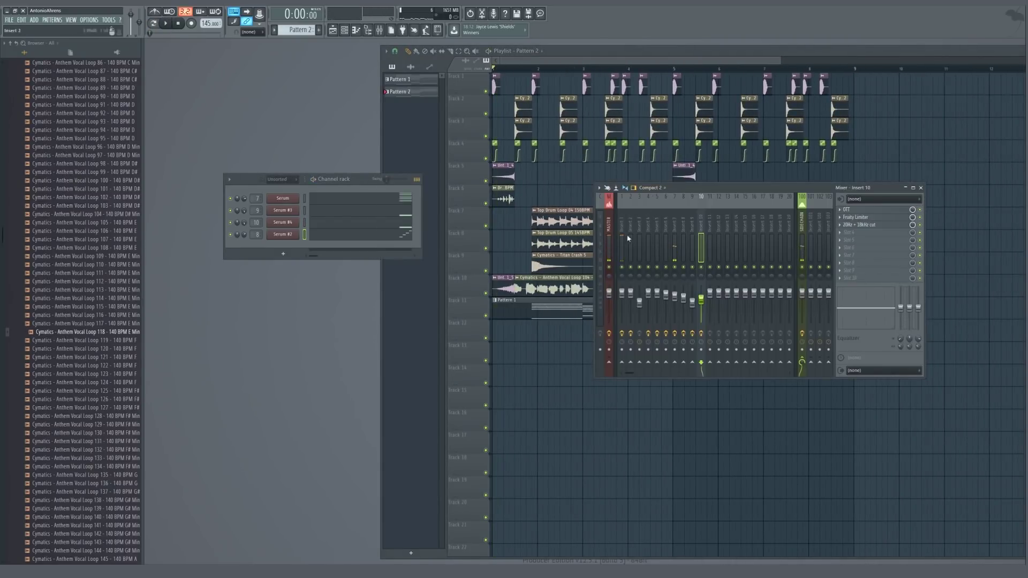
pyautogui.click(608, 228)
pyautogui.press('space')
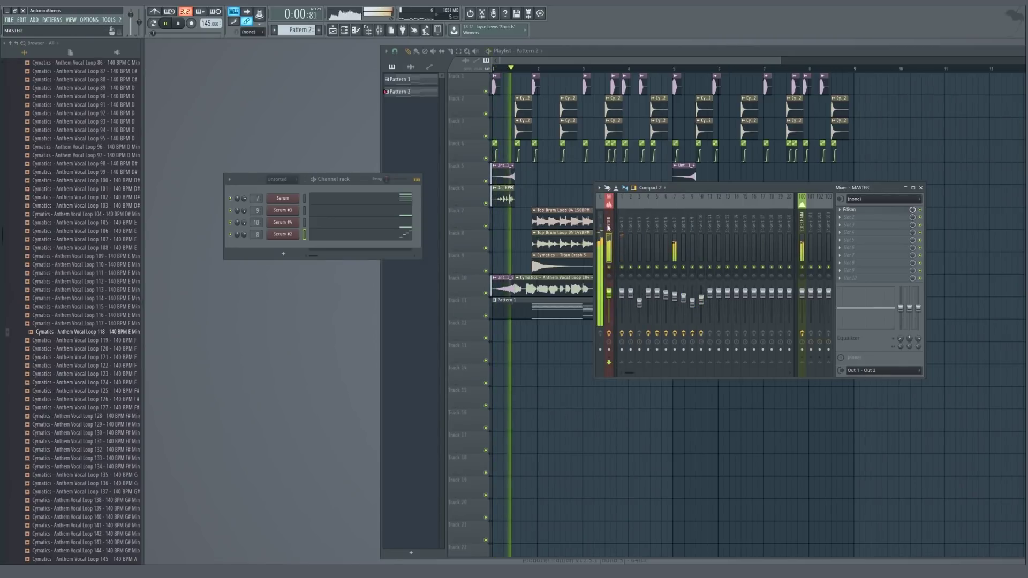
pyautogui.press('space')
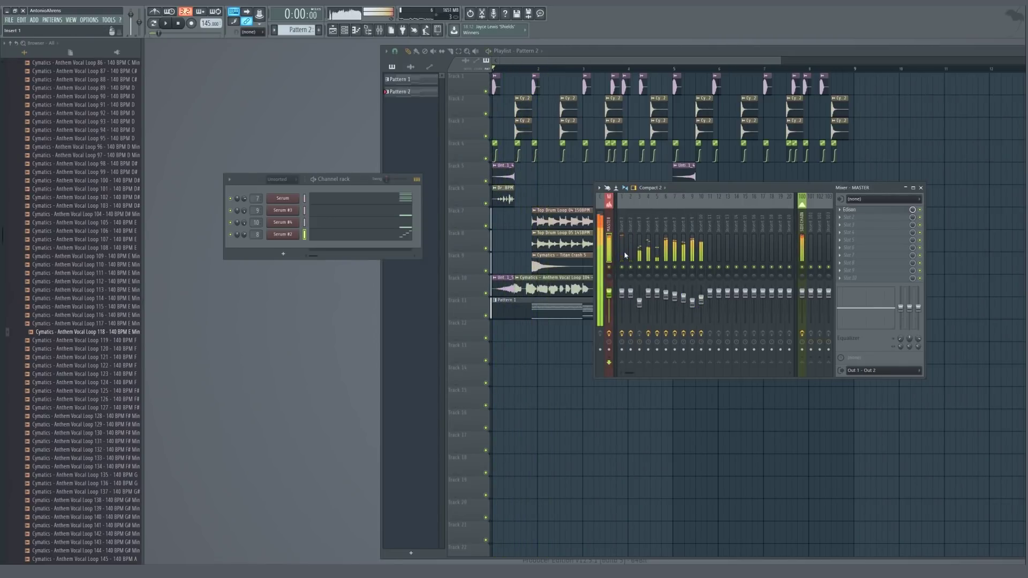
# Load Fruity Balance in place of Edison in the master's slot 1, and set its volume to -9.4 dB during playback
pyautogui.click(850, 211)
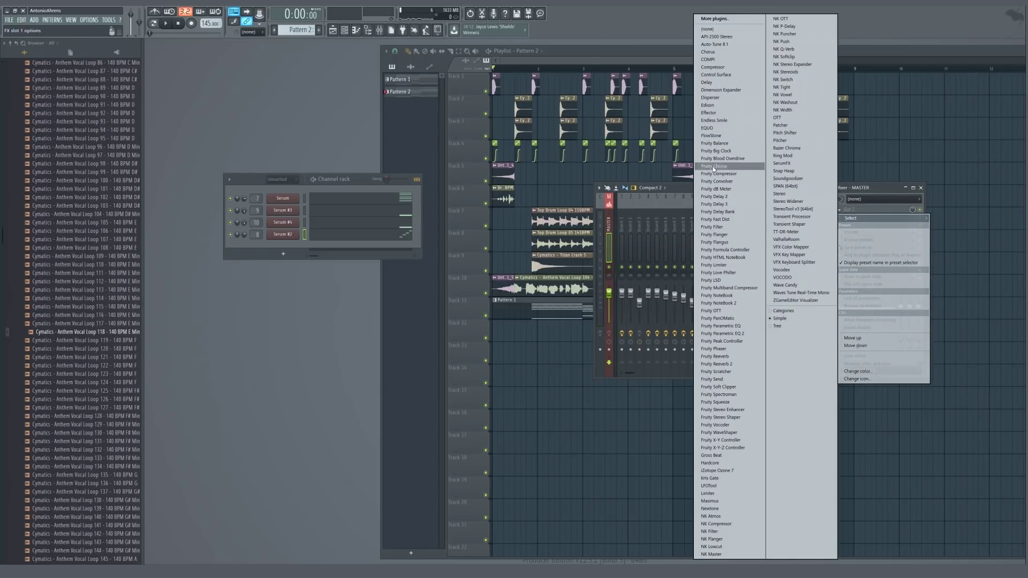
pyautogui.click(716, 144)
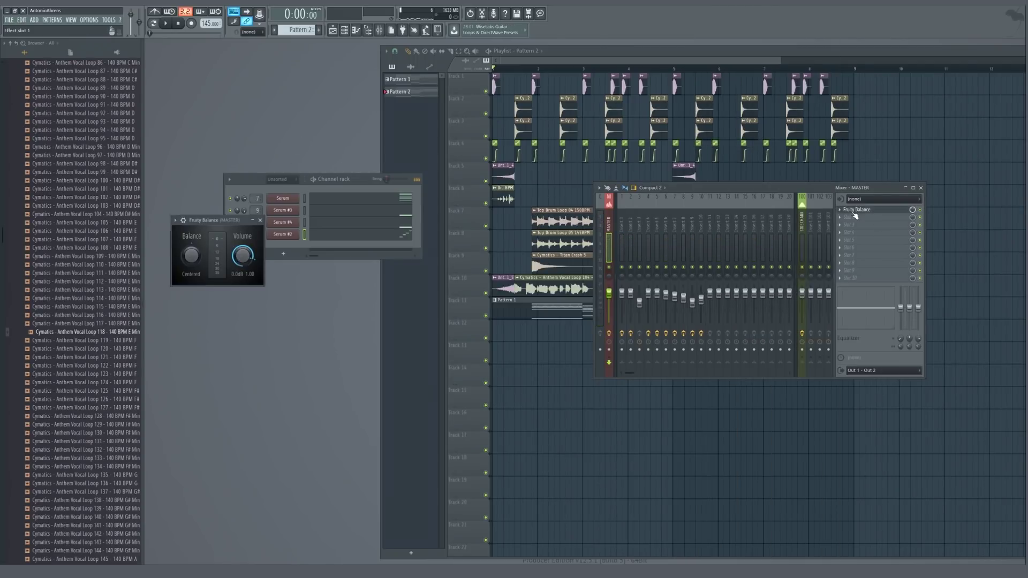
pyautogui.press('space')
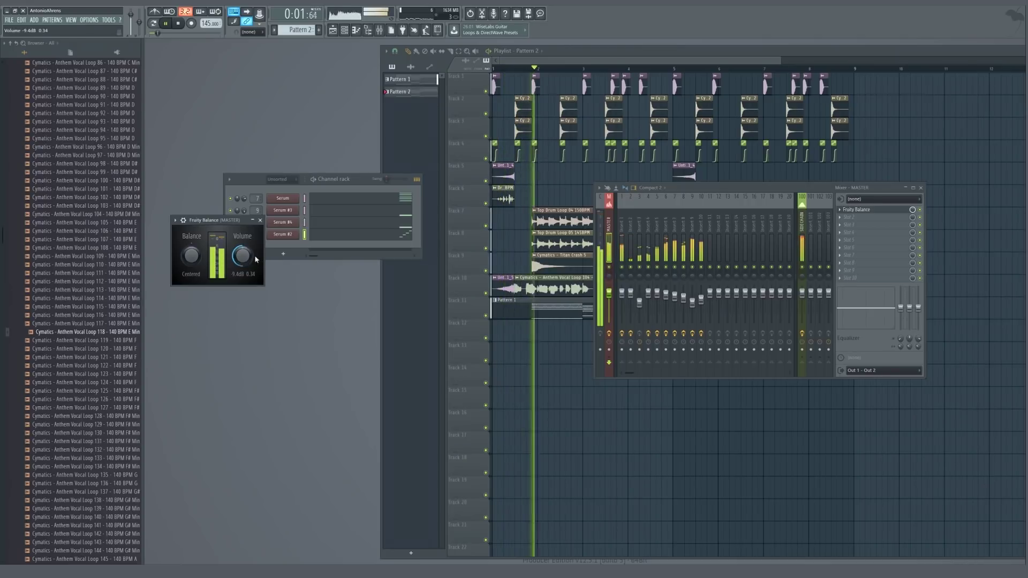
pyautogui.click(260, 220)
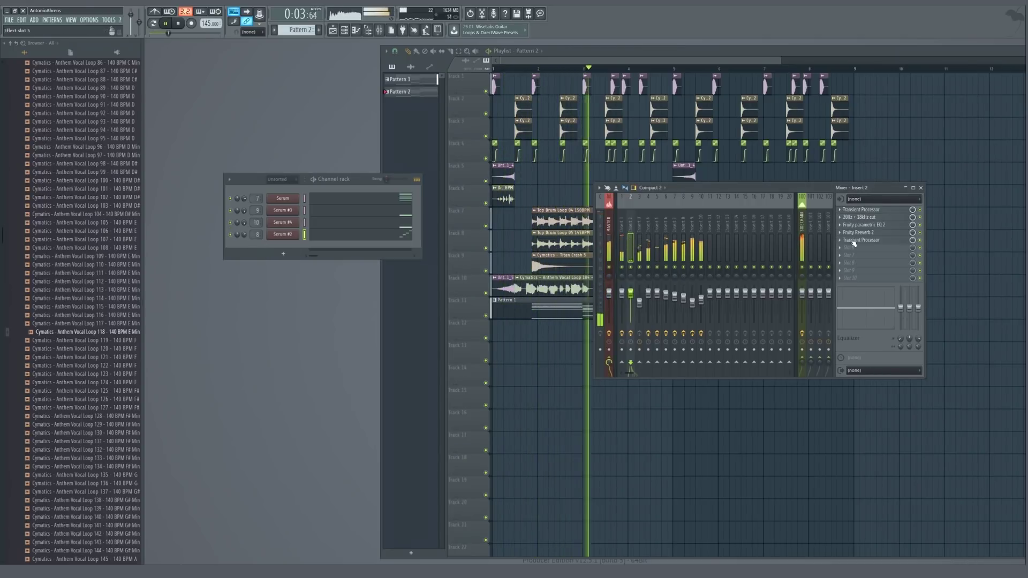
# Remove the second Transient Processor from slot 5 of mixer insert 2
pyautogui.click(629, 242)
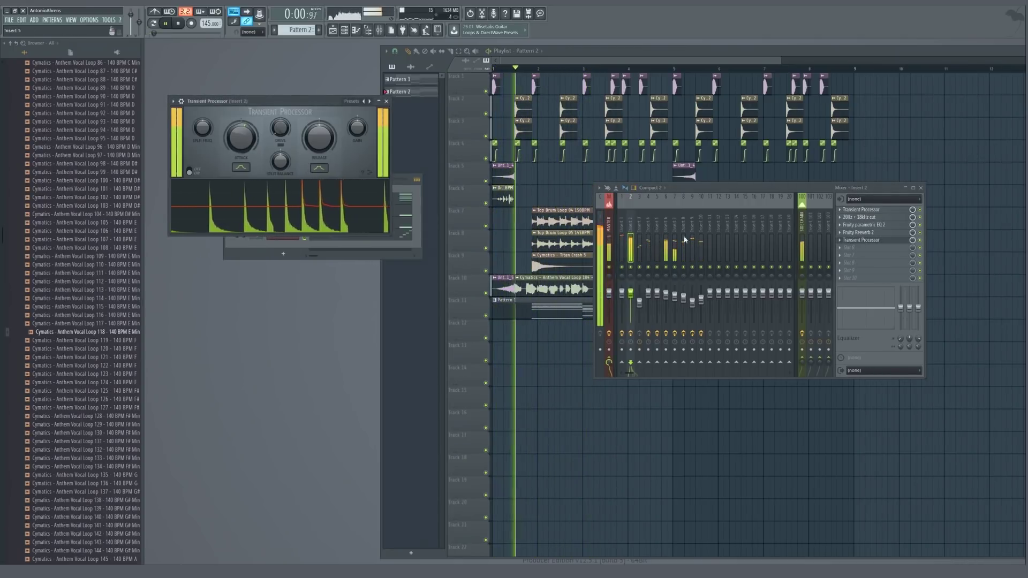
pyautogui.click(840, 240)
pyautogui.moveTo(862, 298)
pyautogui.click(706, 19)
# Stop playback and load Fruity Multiband Compressor into slot 2 of the master track
pyautogui.click(610, 224)
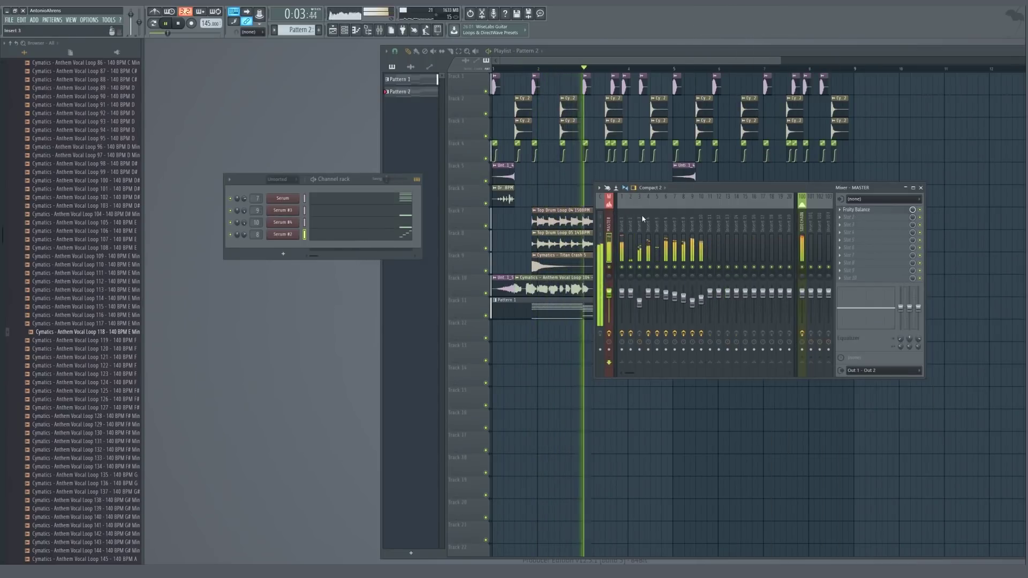
pyautogui.press('space')
pyautogui.click(847, 221)
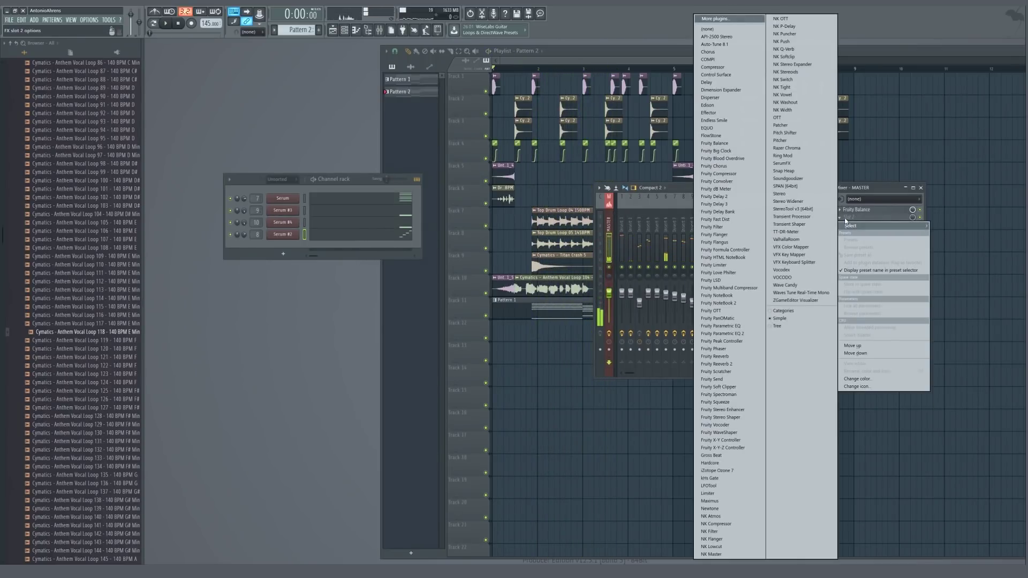
pyautogui.click(722, 288)
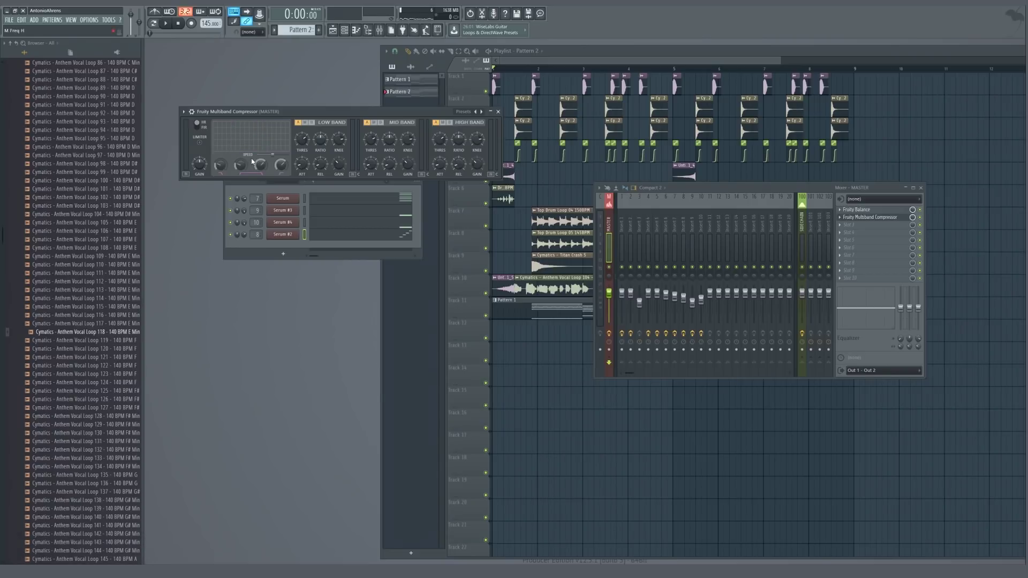
# Adjust the master Fruity Multiband Compressor's high band, including its output gain, while checking it against playback
pyautogui.press('space')
pyautogui.rightClick(440, 138)
pyautogui.click(457, 142)
pyautogui.press('space')
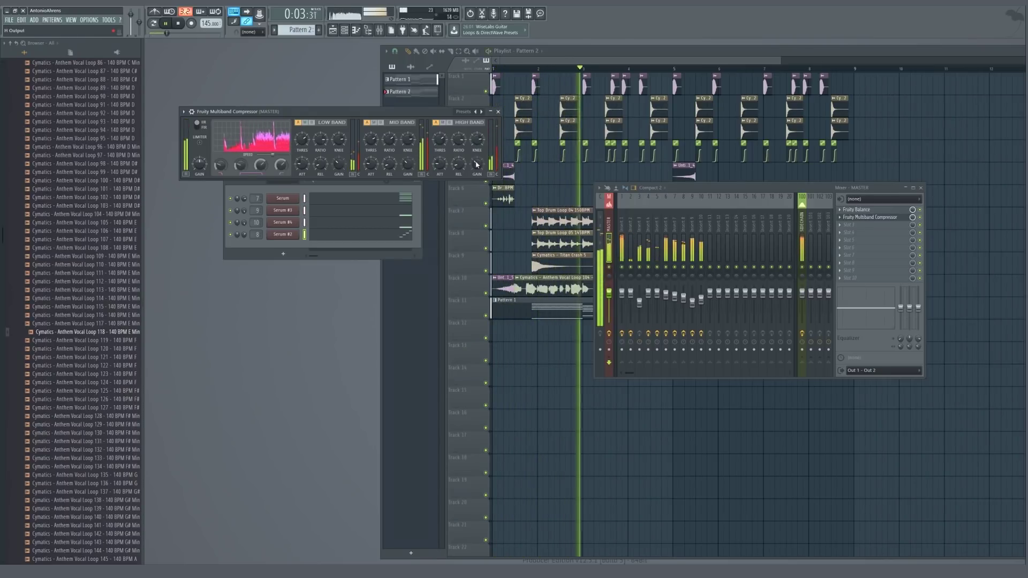
pyautogui.press('space')
# Arrange the master's Fruity Balance and Fruity Multiband Compressor windows side by side during playback
pyautogui.press('space')
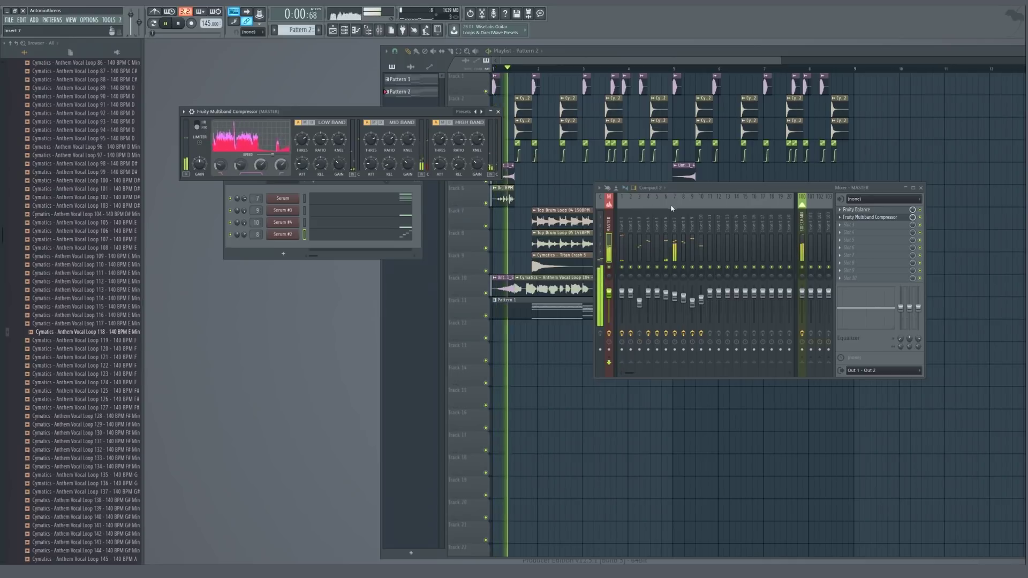
pyautogui.click(852, 217)
pyautogui.click(856, 209)
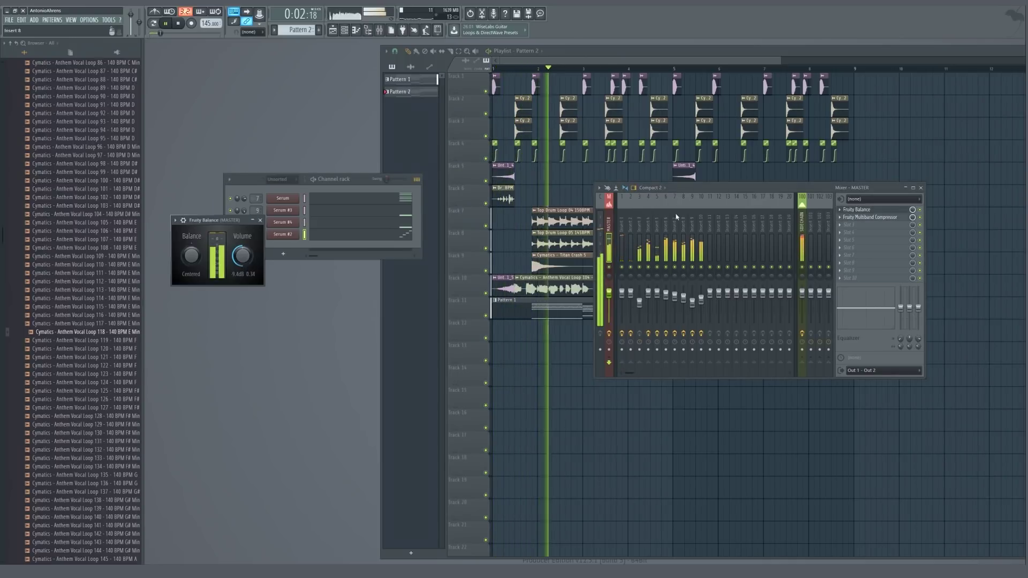
pyautogui.click(859, 217)
pyautogui.moveTo(305, 115); pyautogui.dragTo(457, 231)
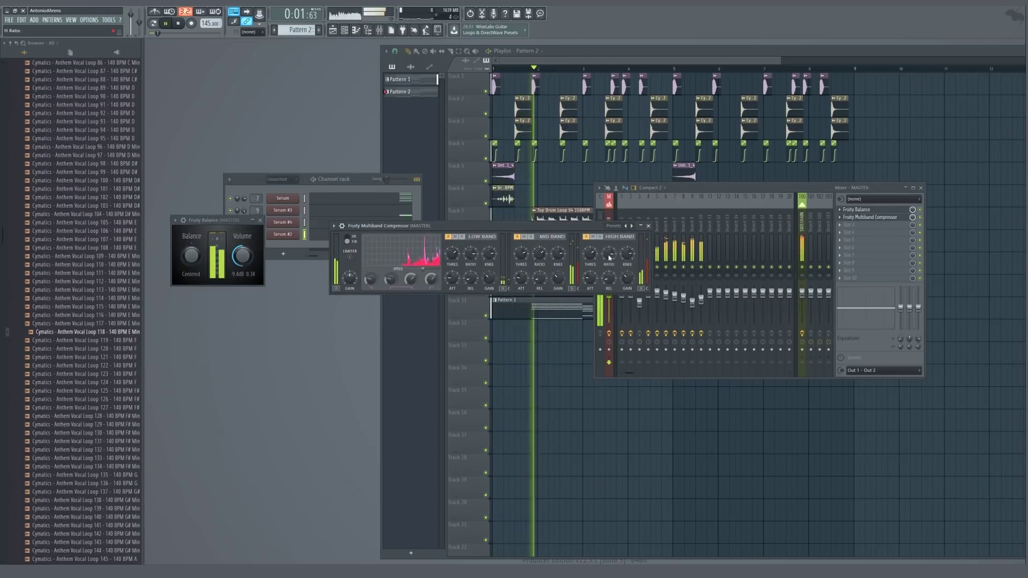
# Adjust the master's Fruity Balance volume to -10.5 dB while listening to the multiband compression
pyautogui.press('space')
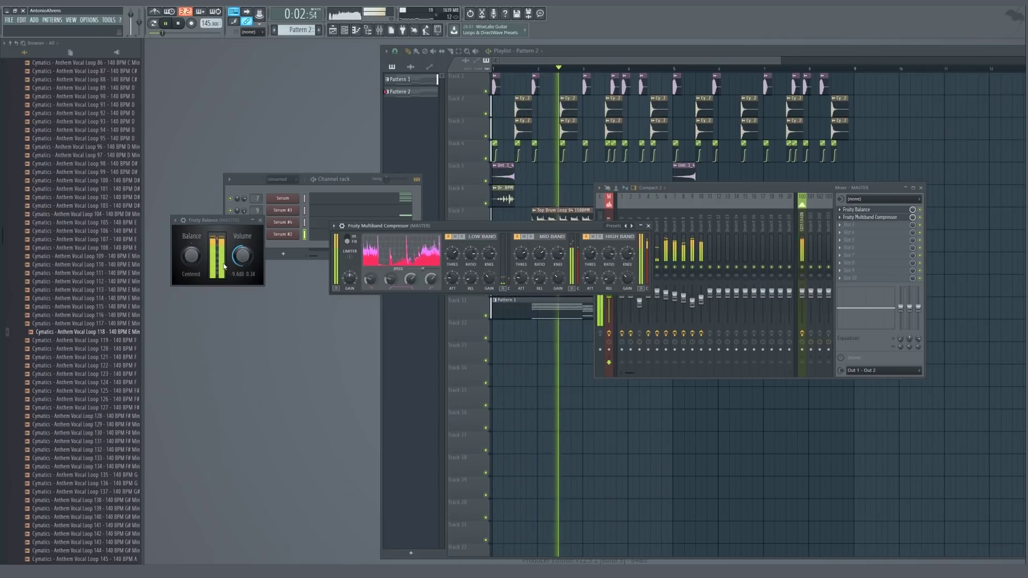
pyautogui.press('space')
pyautogui.moveTo(239, 257); pyautogui.dragTo(236, 260)
pyautogui.press('space')
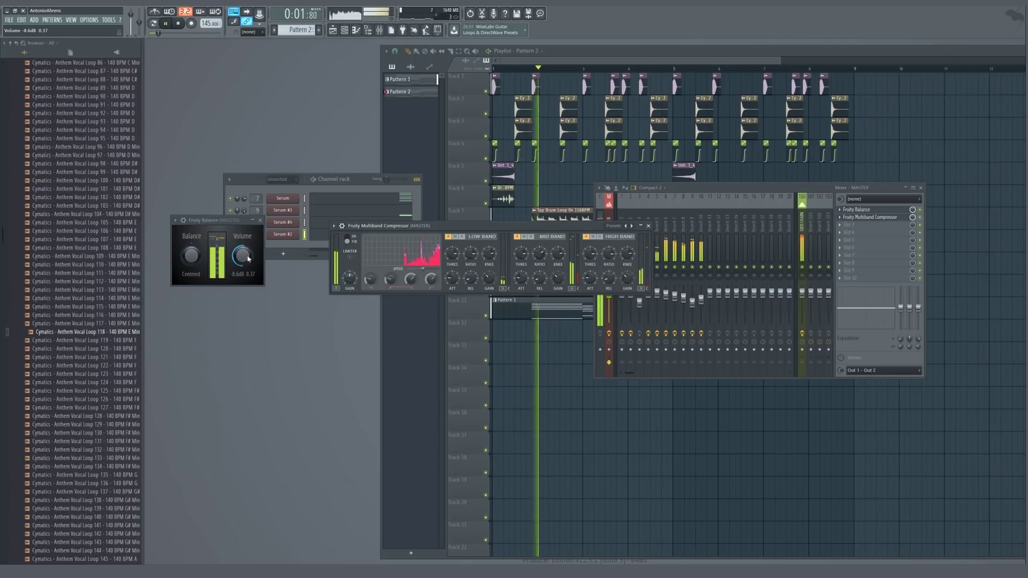
pyautogui.moveTo(247, 258); pyautogui.dragTo(246, 264)
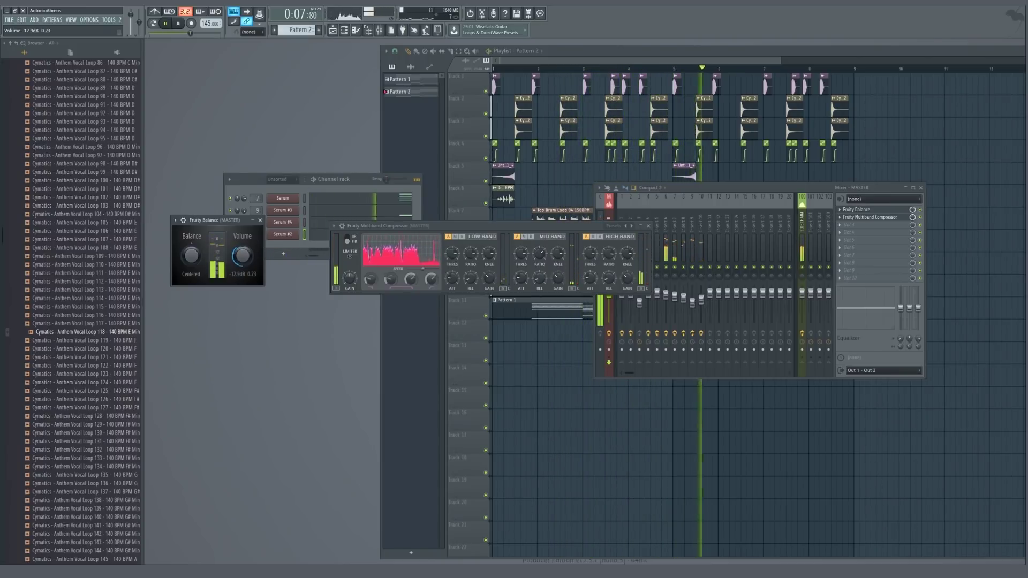
pyautogui.moveTo(241, 256); pyautogui.dragTo(242, 257)
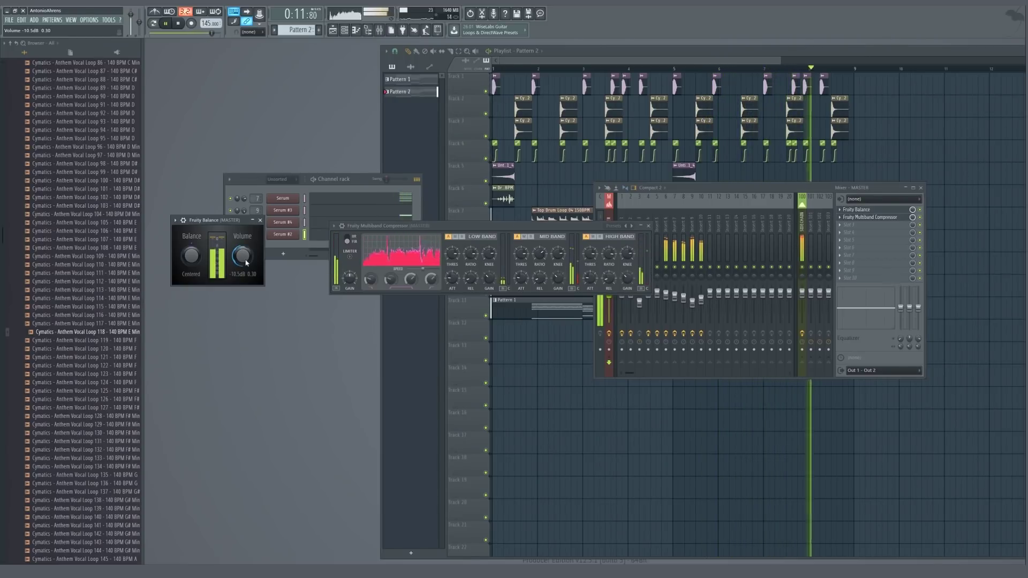
# Close the master effect windows, lower the Insert 9 fader to -10.8 dB and slightly raise the Insert 7 fader during playback
pyautogui.press('Escape')
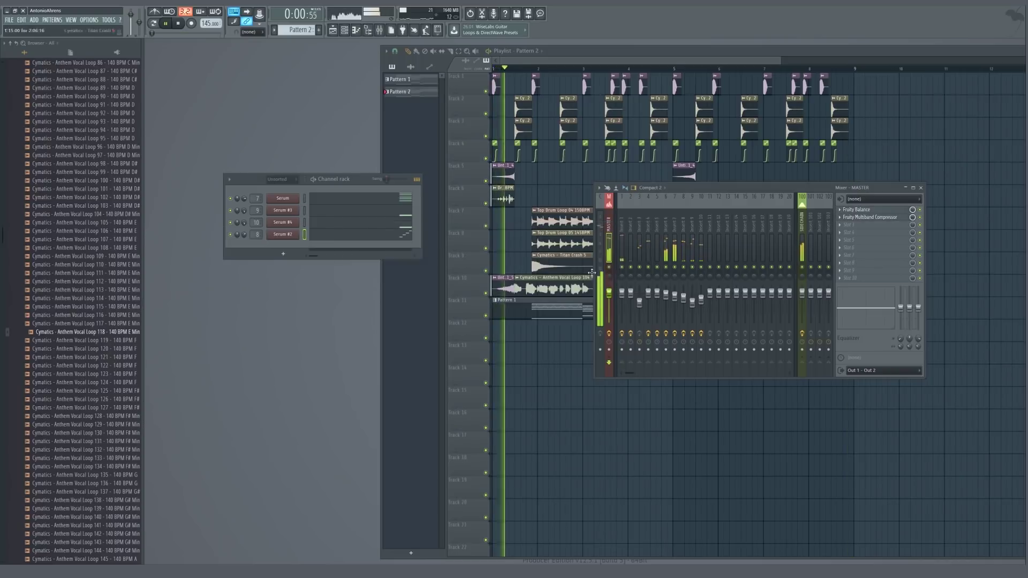
pyautogui.click(678, 251)
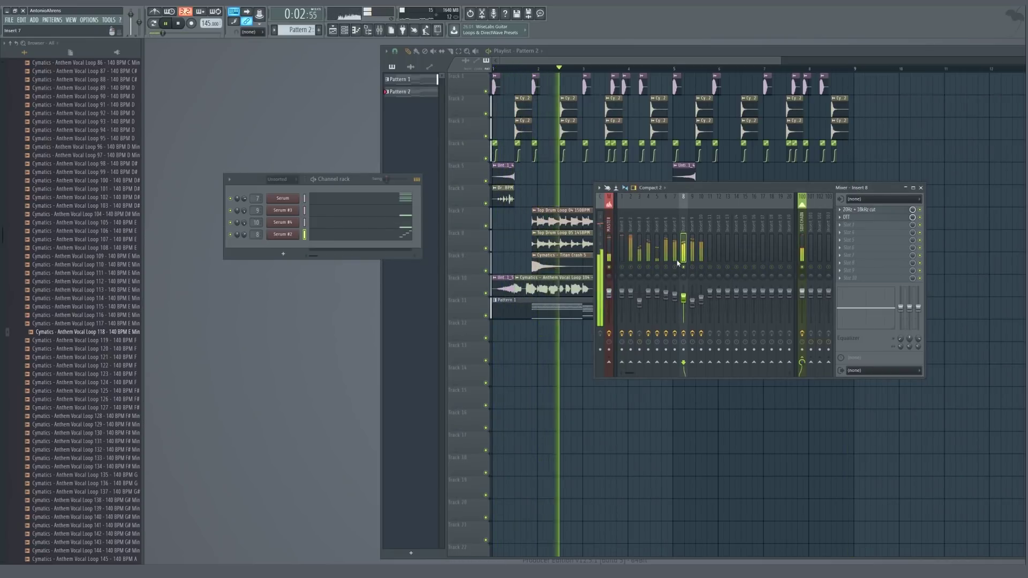
pyautogui.click(693, 306)
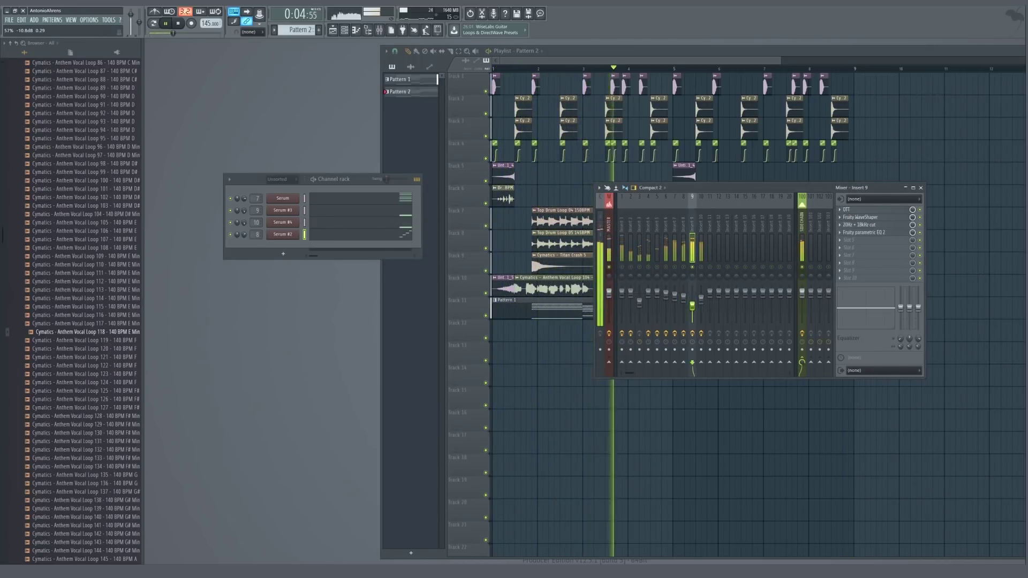
pyautogui.click(608, 242)
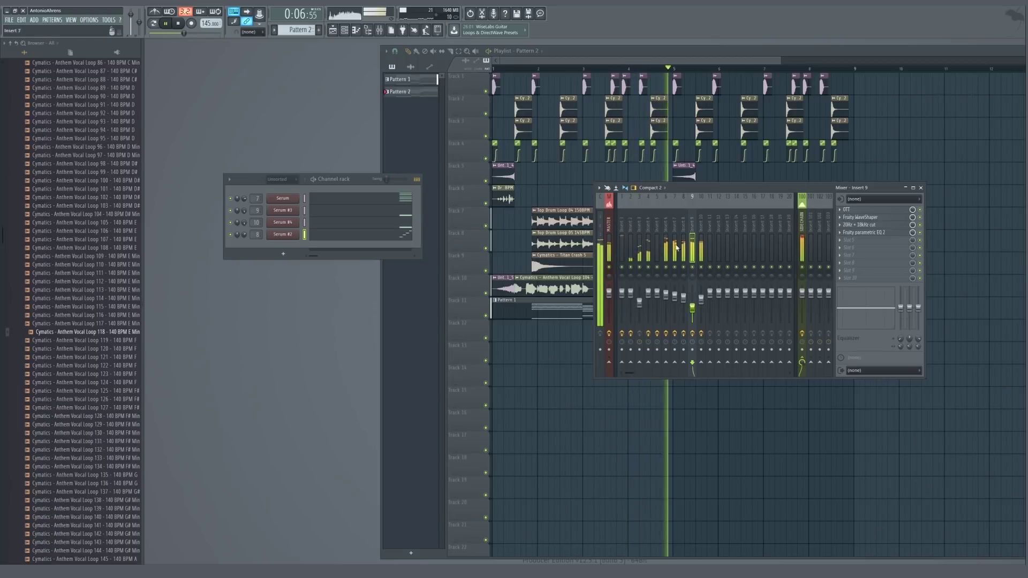
pyautogui.click(693, 305)
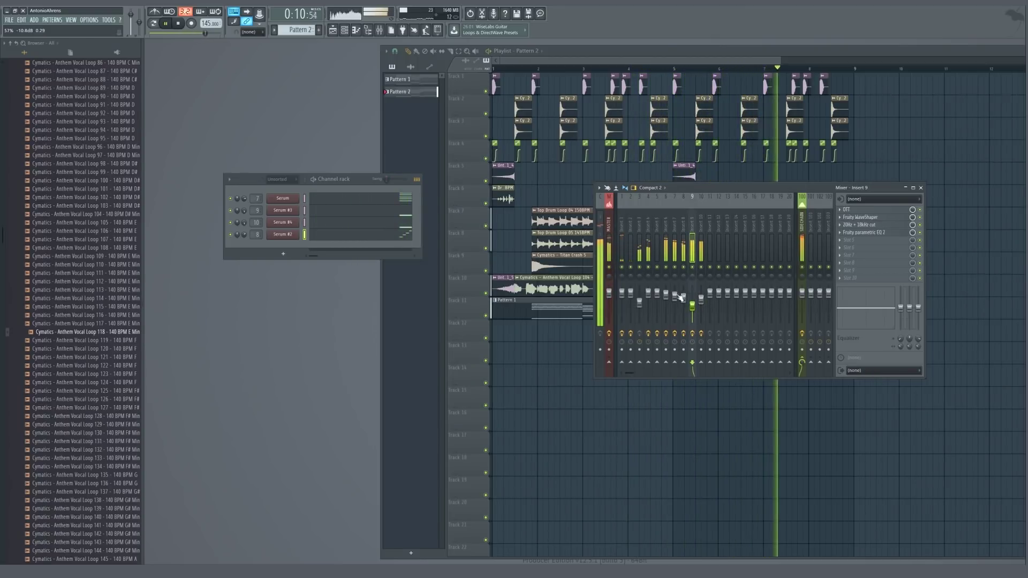
pyautogui.moveTo(675, 297); pyautogui.dragTo(674, 294)
pyautogui.click(609, 241)
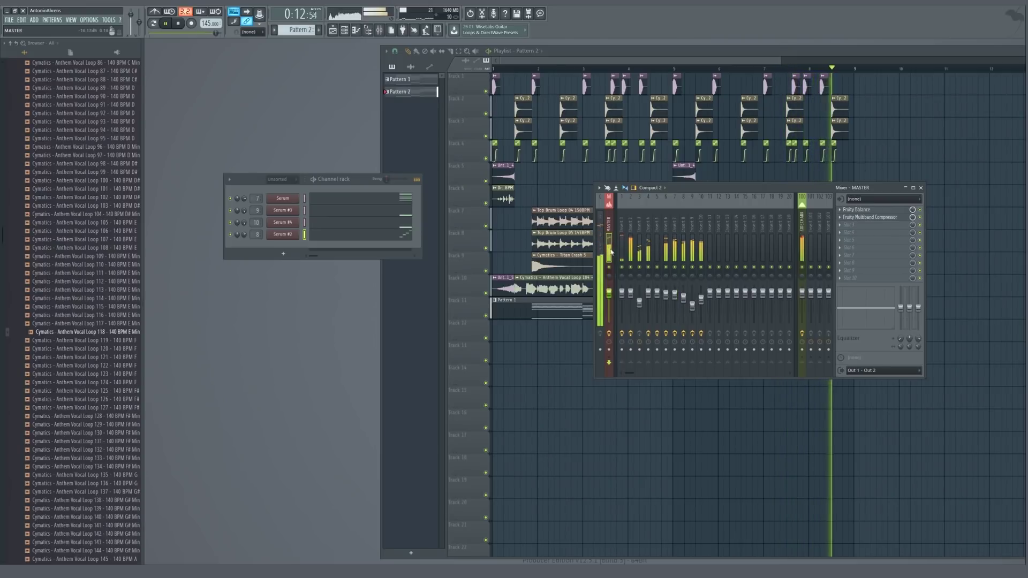
# Load Maximus into slot 3 of the master track and apply its Default preset
pyautogui.press('space')
pyautogui.press('space')
pyautogui.click(868, 226)
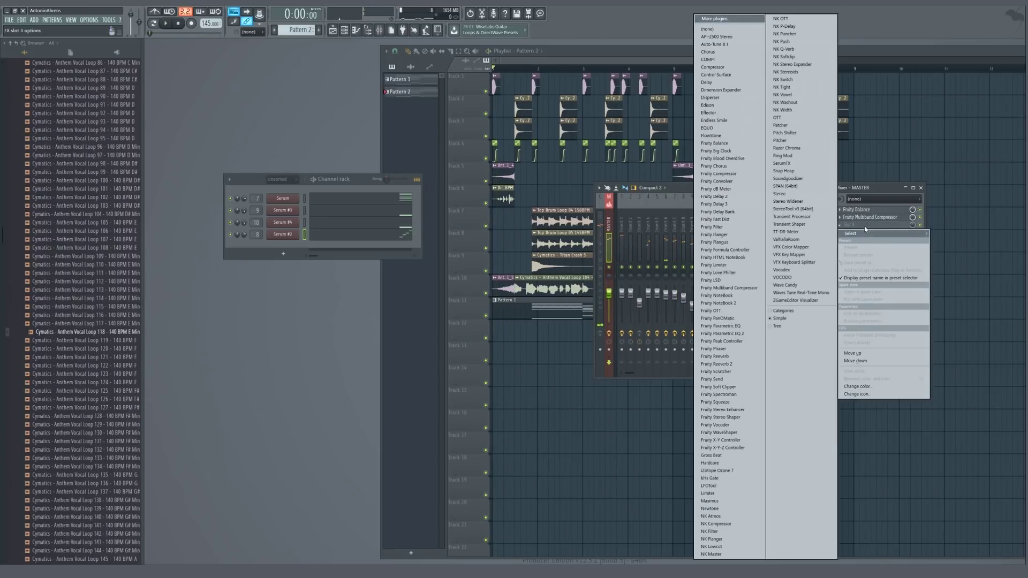
pyautogui.click(711, 502)
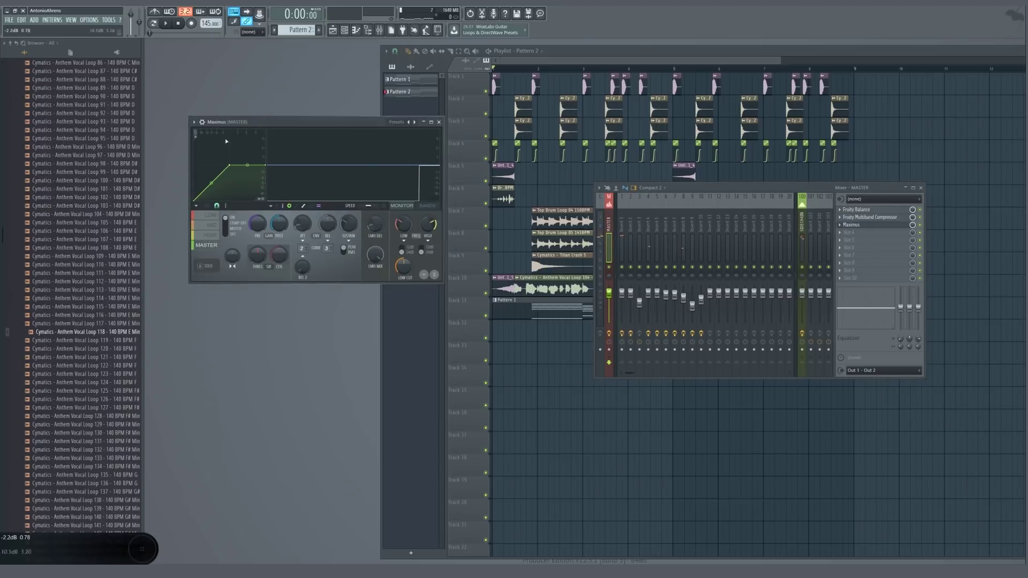
pyautogui.click(195, 122)
pyautogui.moveTo(208, 146)
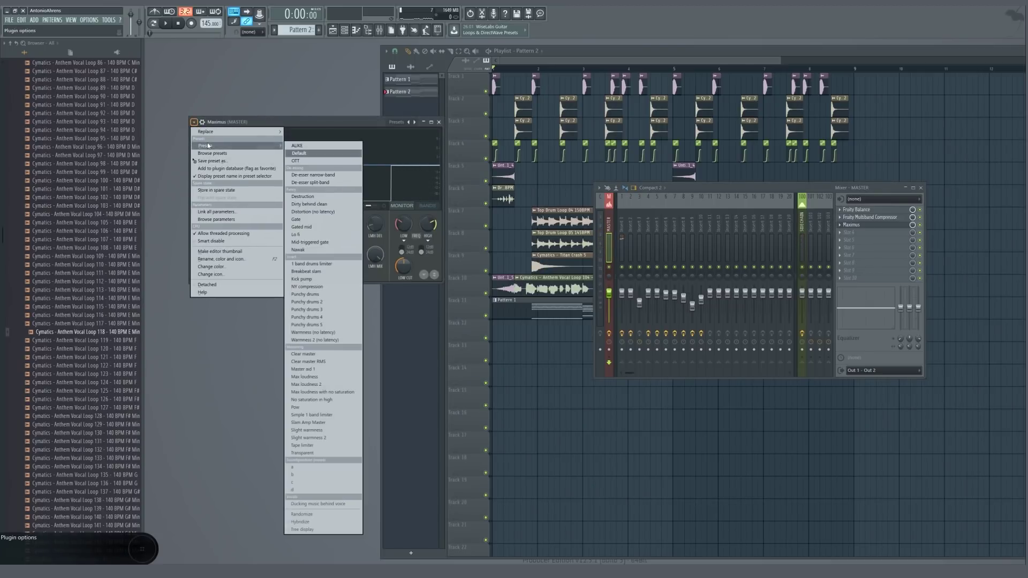
pyautogui.click(299, 153)
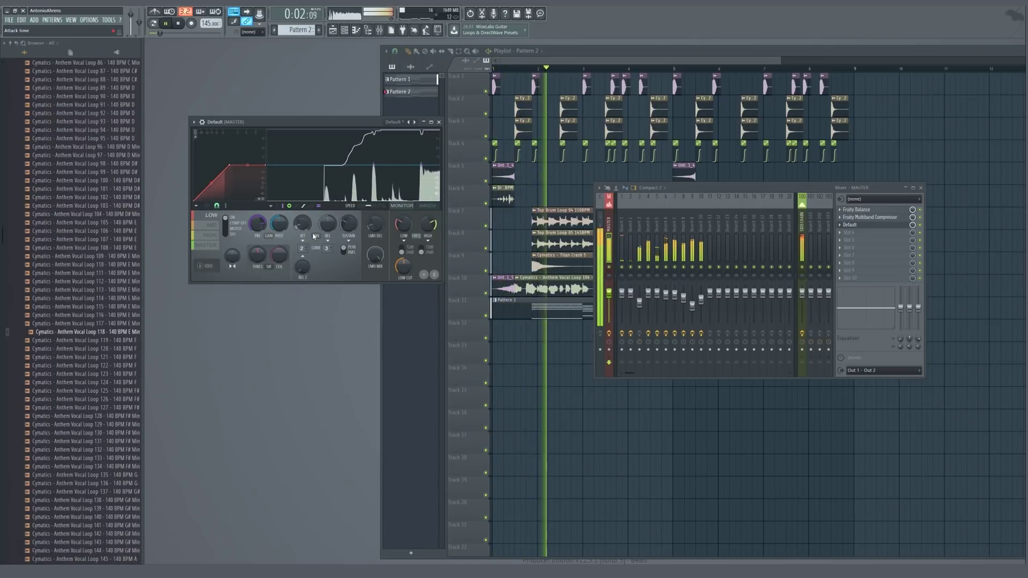
# Go through Maximus's mid and master bands with playback stopped, and adjust the high band's crossover frequency
pyautogui.click(217, 229)
pyautogui.press('space')
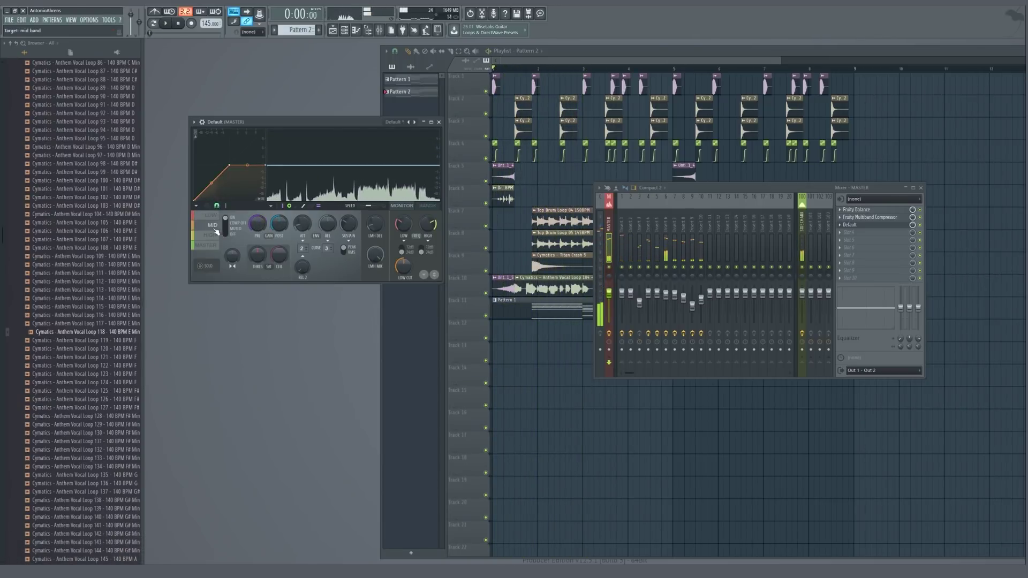
pyautogui.click(214, 244)
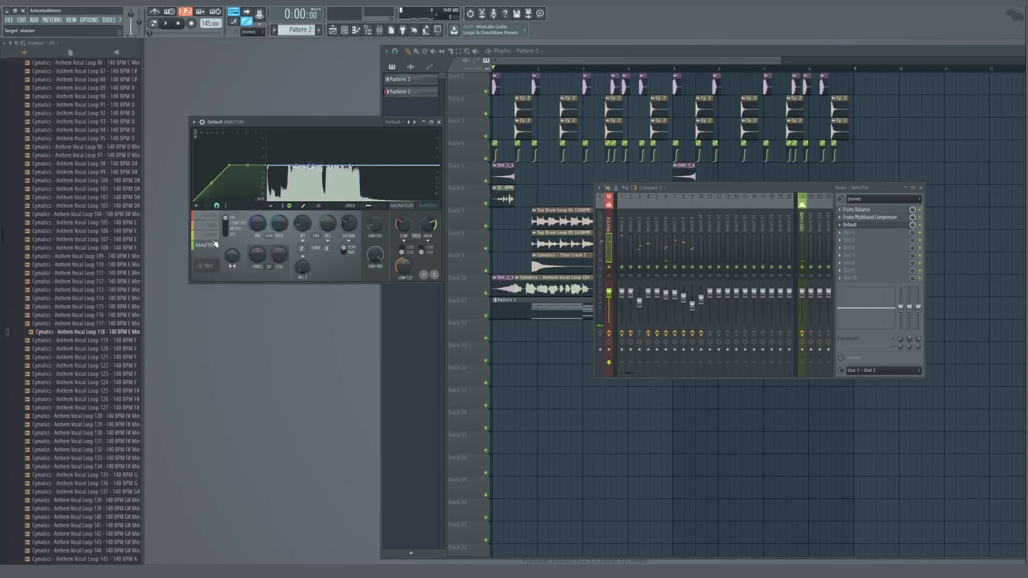
pyautogui.click(406, 232)
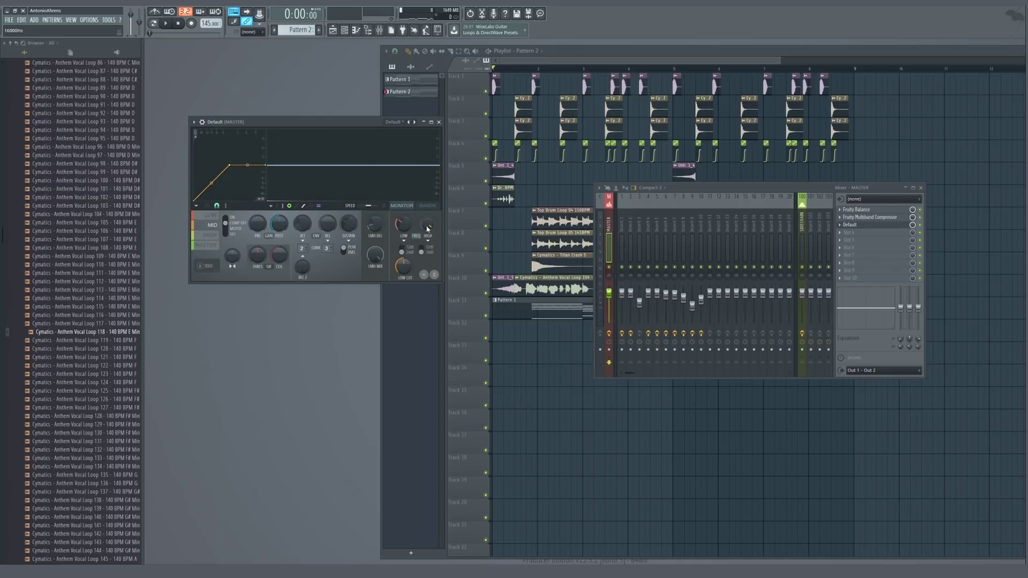
pyautogui.click(401, 271)
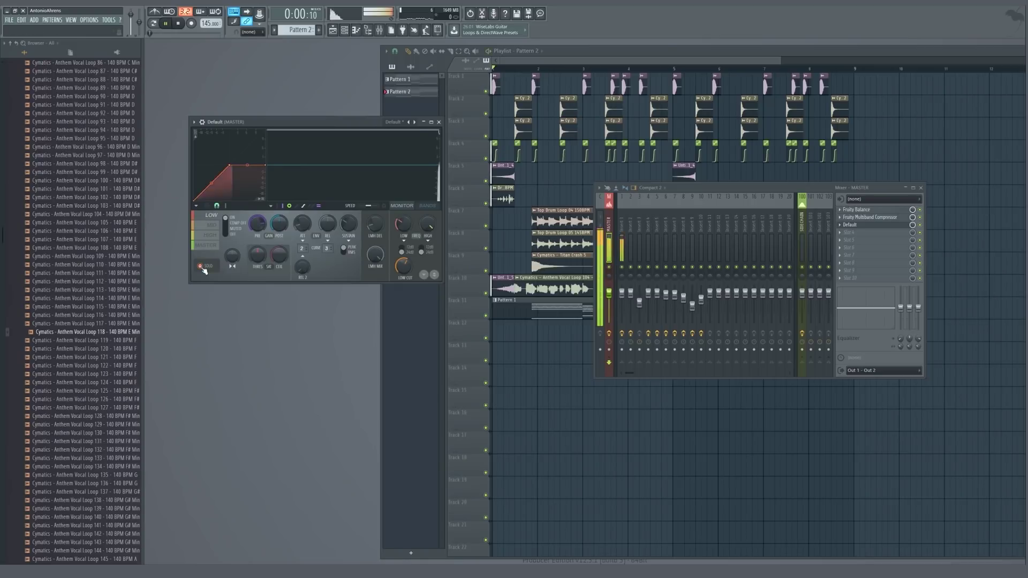
# Audition Maximus's low and mid bands in solo against the playing drop
pyautogui.press('space')
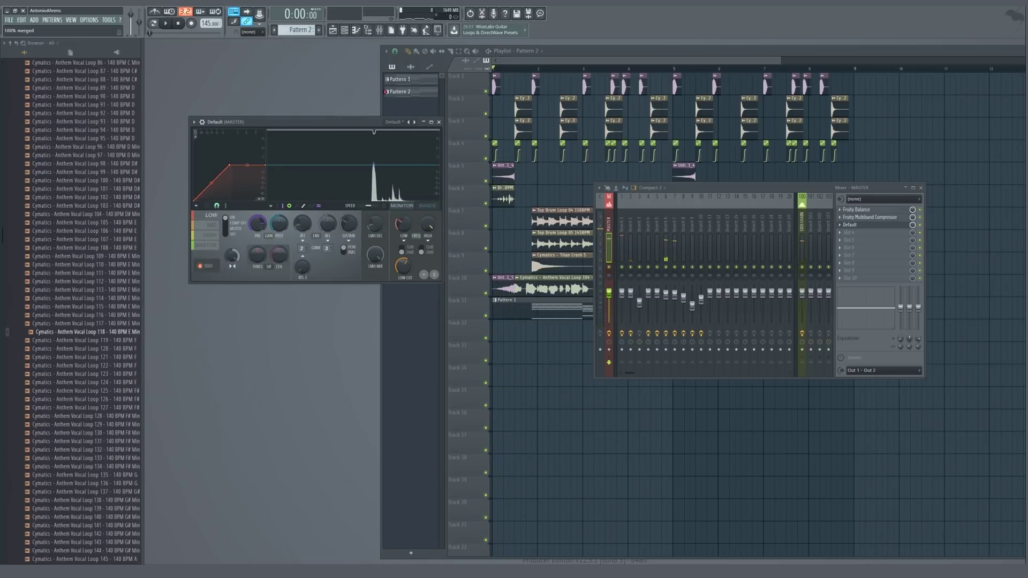
pyautogui.click(212, 225)
pyautogui.press('space')
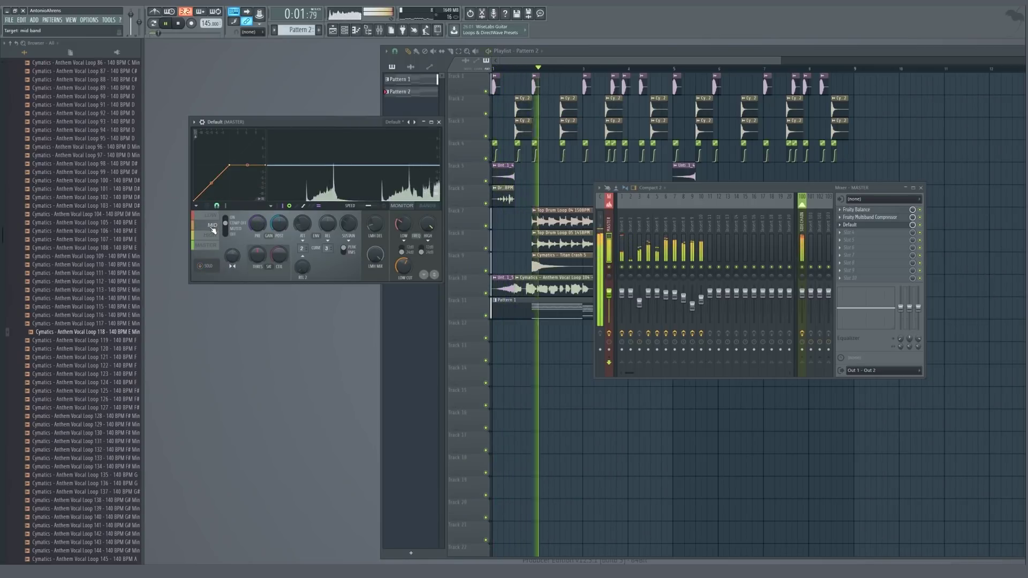
pyautogui.press('space')
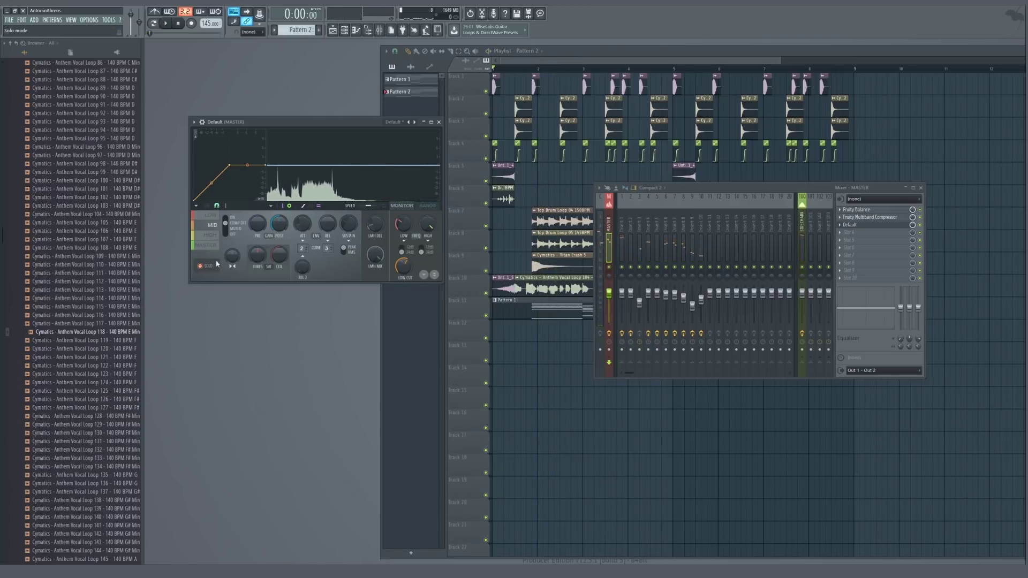
# Raise the post gain of Maximus's soloed mid band while repeatedly starting and stopping the drop
pyautogui.press('space')
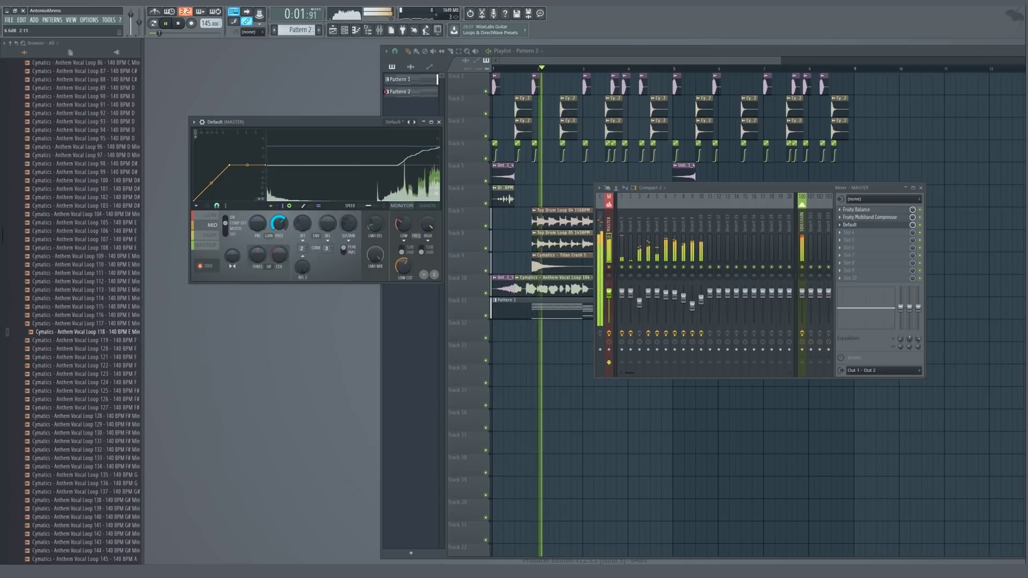
pyautogui.press('space')
pyautogui.click(212, 215)
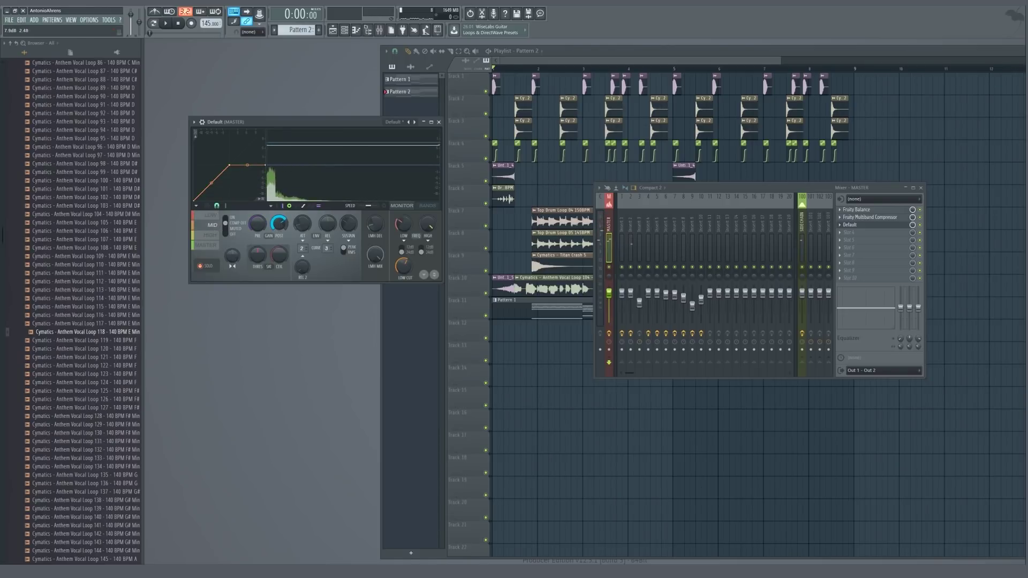
pyautogui.press('space')
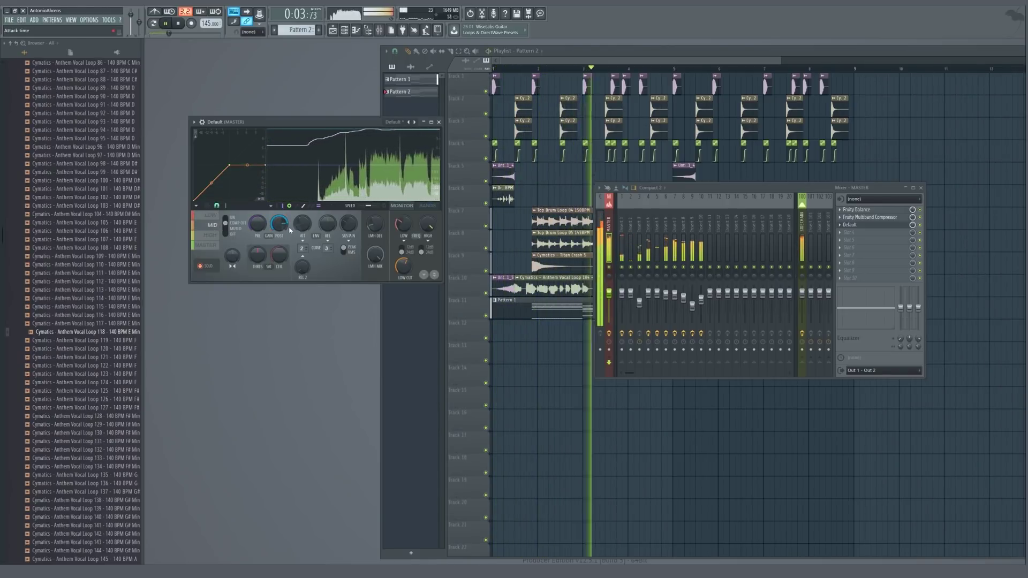
pyautogui.press('space')
# Copy the mid band's 12.0 dB post gain in Maximus and paste it onto the high band
pyautogui.click(207, 236)
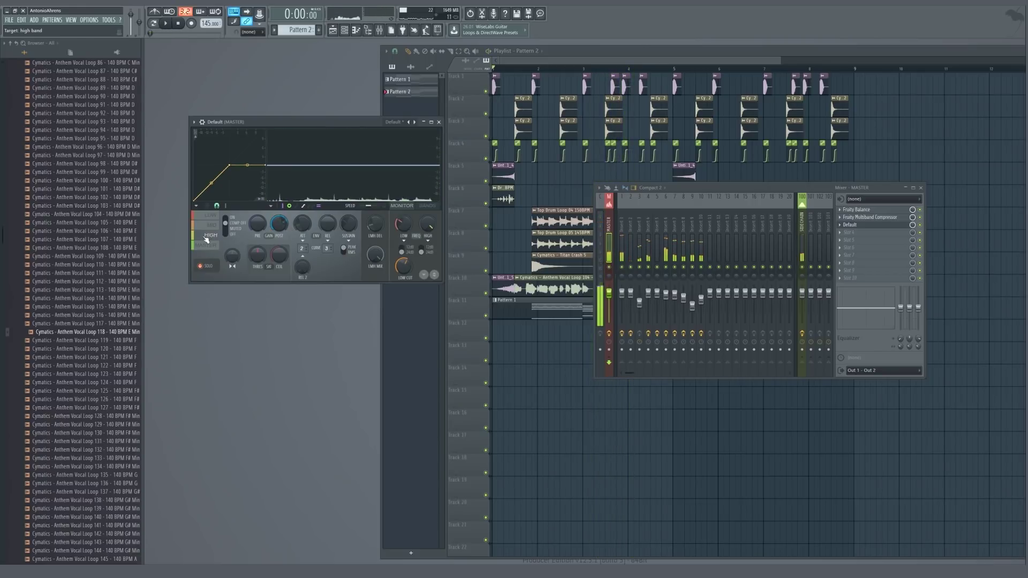
pyautogui.rightClick(279, 221)
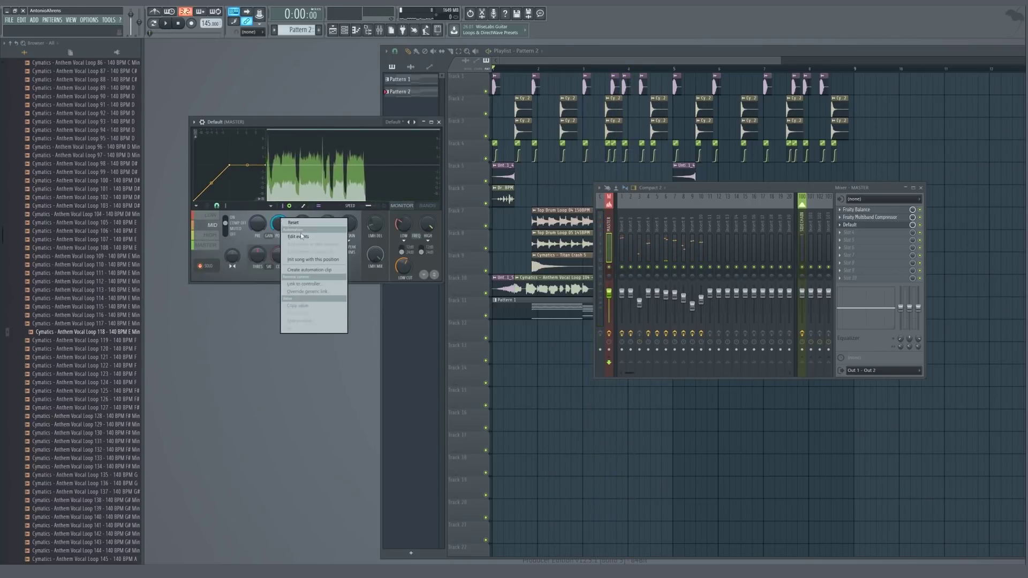
pyautogui.click(300, 284)
pyautogui.press('Escape')
pyautogui.rightClick(279, 230)
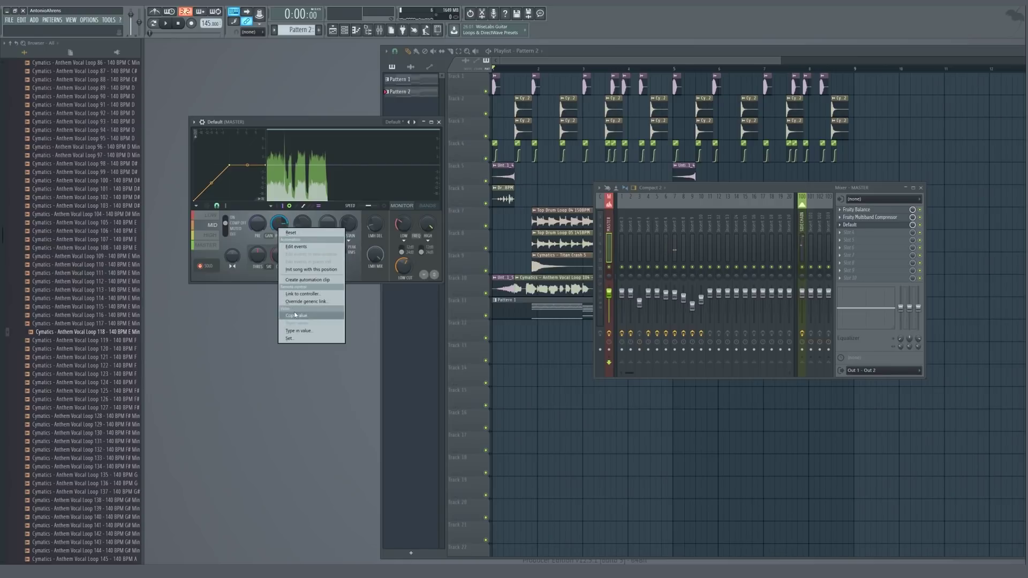
pyautogui.click(295, 315)
pyautogui.rightClick(280, 226)
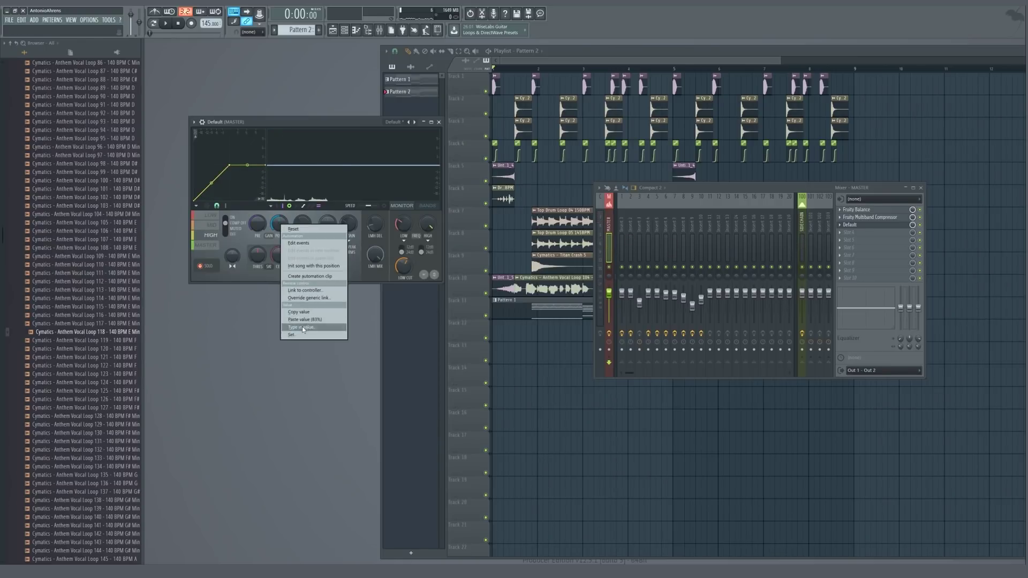
pyautogui.press('Escape')
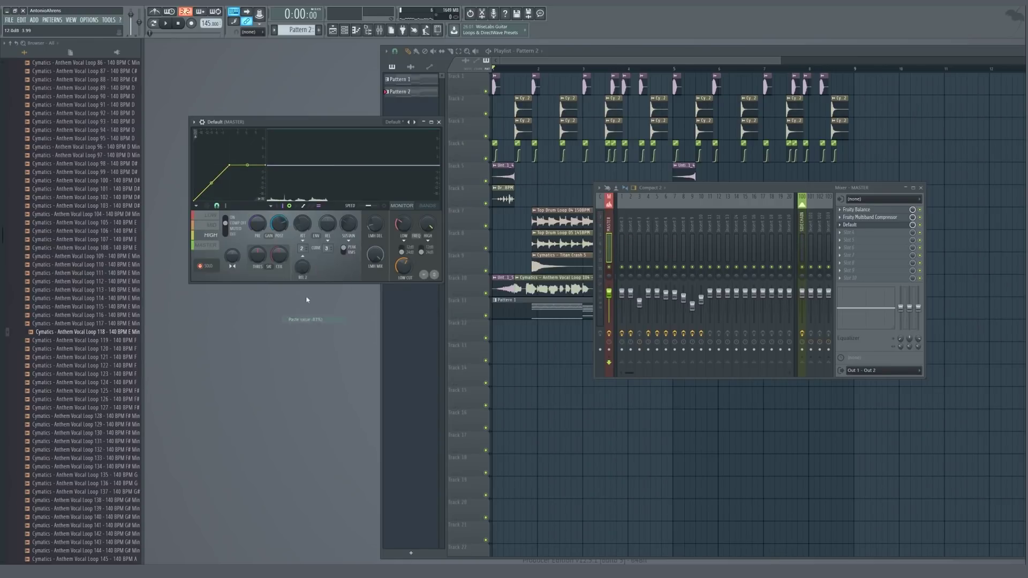
# Turn off solo in Maximus and listen to the drop while examining the mid and master bands
pyautogui.press('space')
pyautogui.click(212, 225)
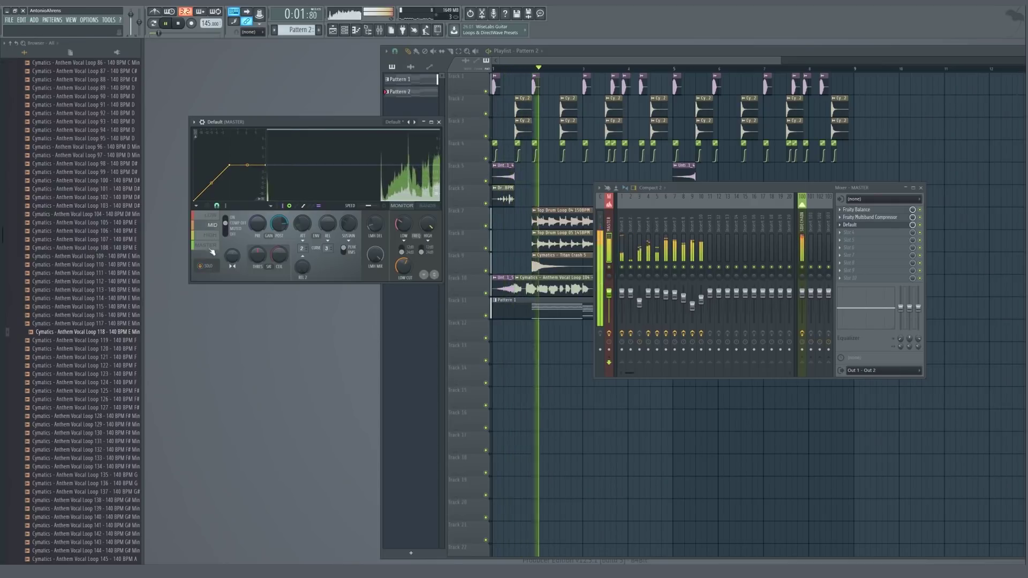
pyautogui.click(218, 244)
pyautogui.press('space')
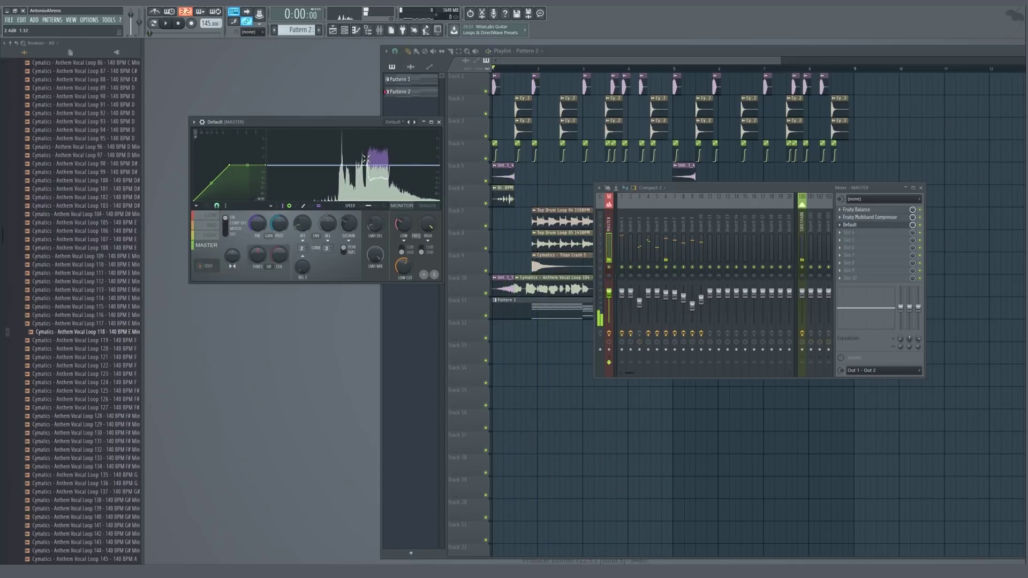
pyautogui.press('space')
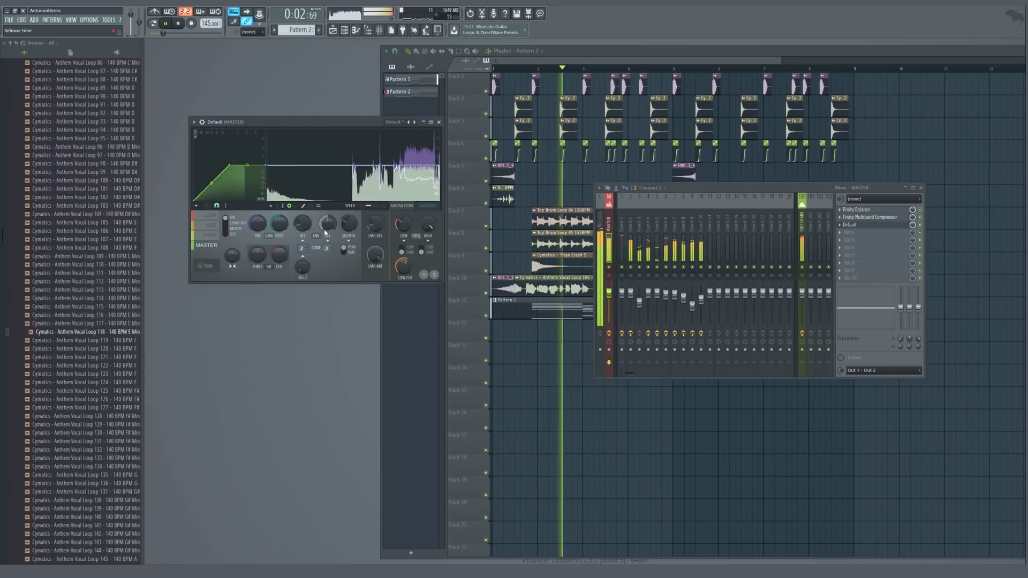
# Raise the end point of the master band's compression curve in Maximus and fine-tune its height against playback
pyautogui.press('space')
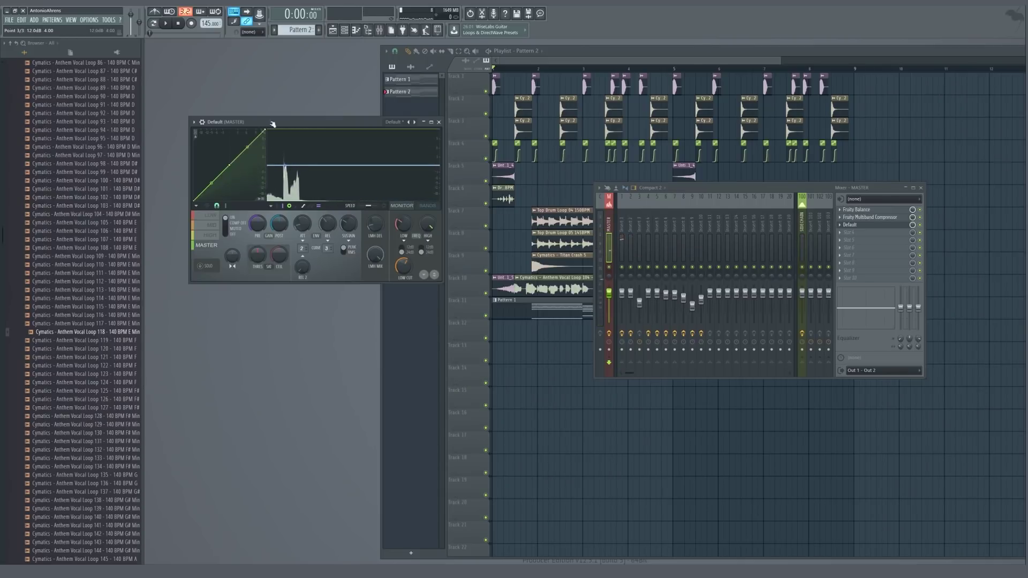
pyautogui.press('space')
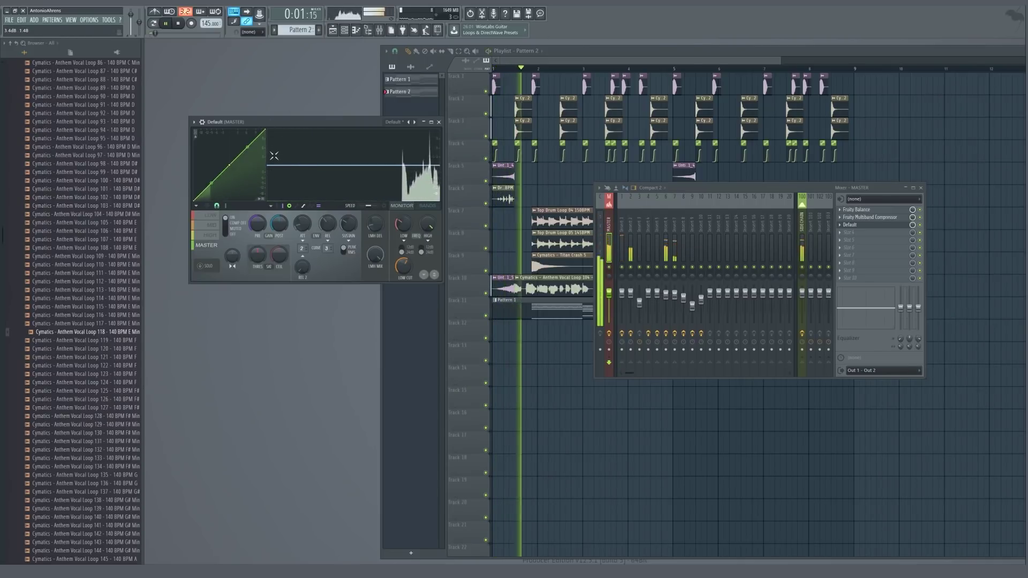
pyautogui.press('space')
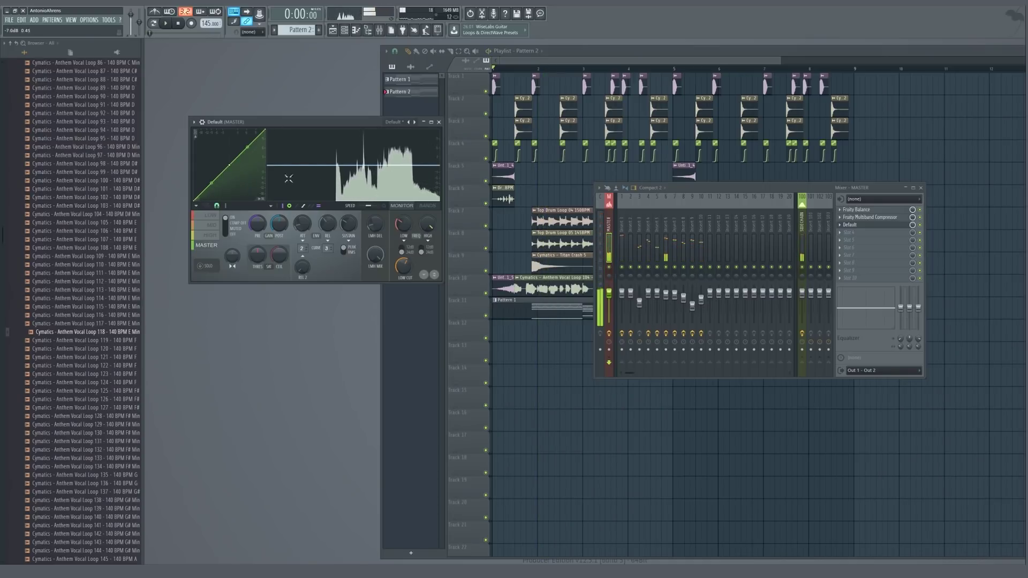
pyautogui.press('space')
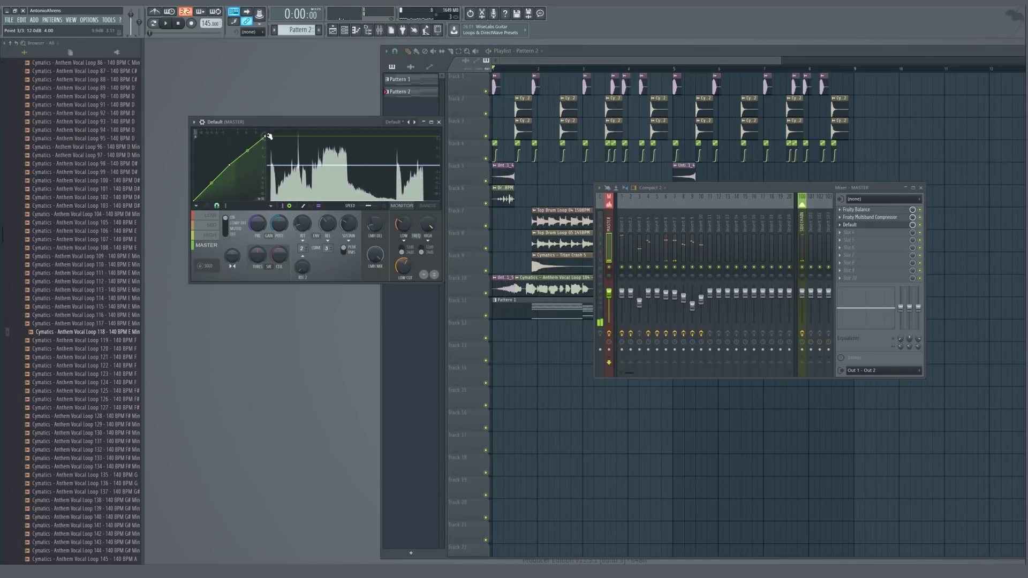
pyautogui.press('space')
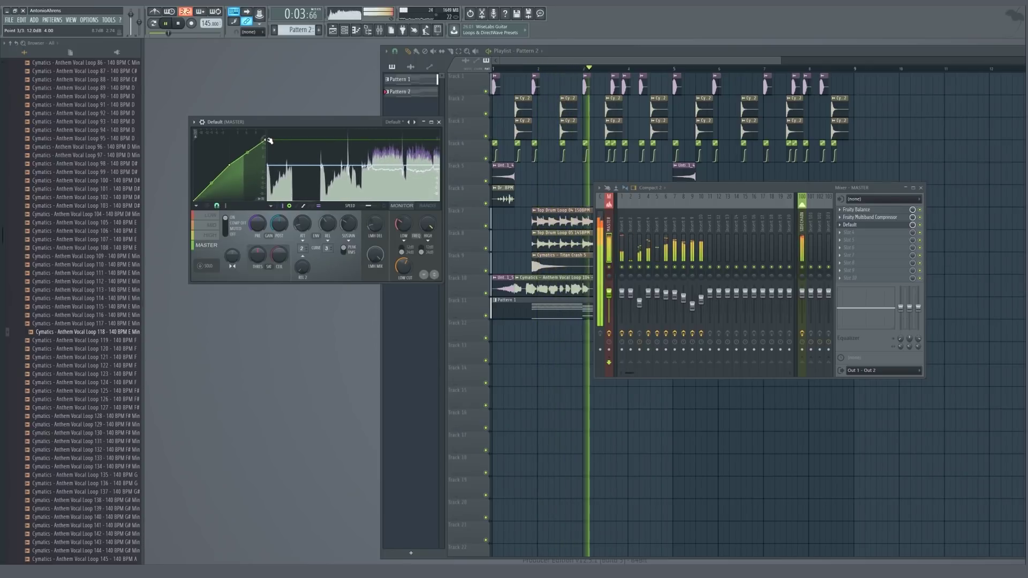
pyautogui.press('space')
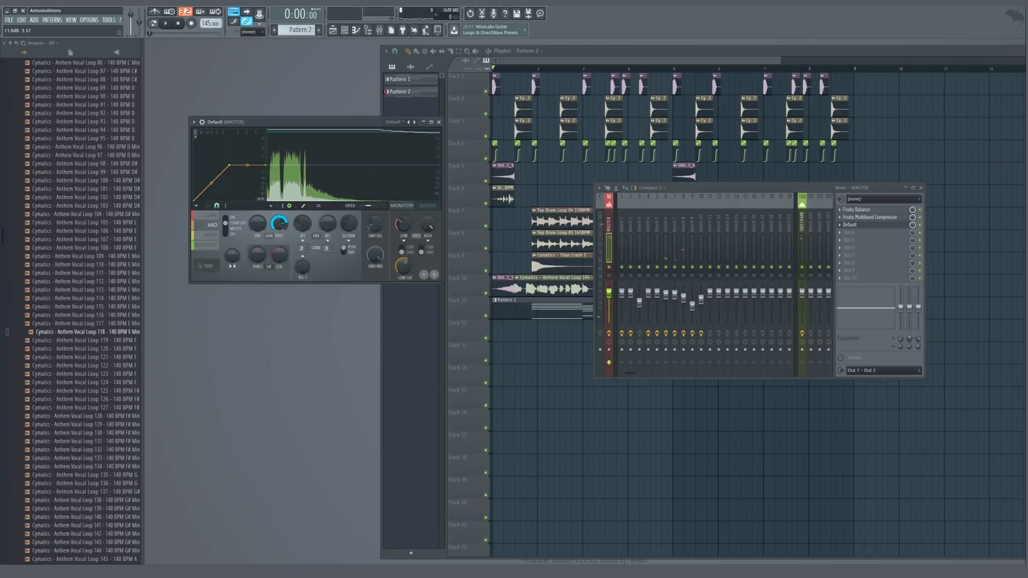
# Copy the mid band's 11.0 dB post gain to the high band and check the master band during playback
pyautogui.rightClick(279, 225)
pyautogui.click(294, 314)
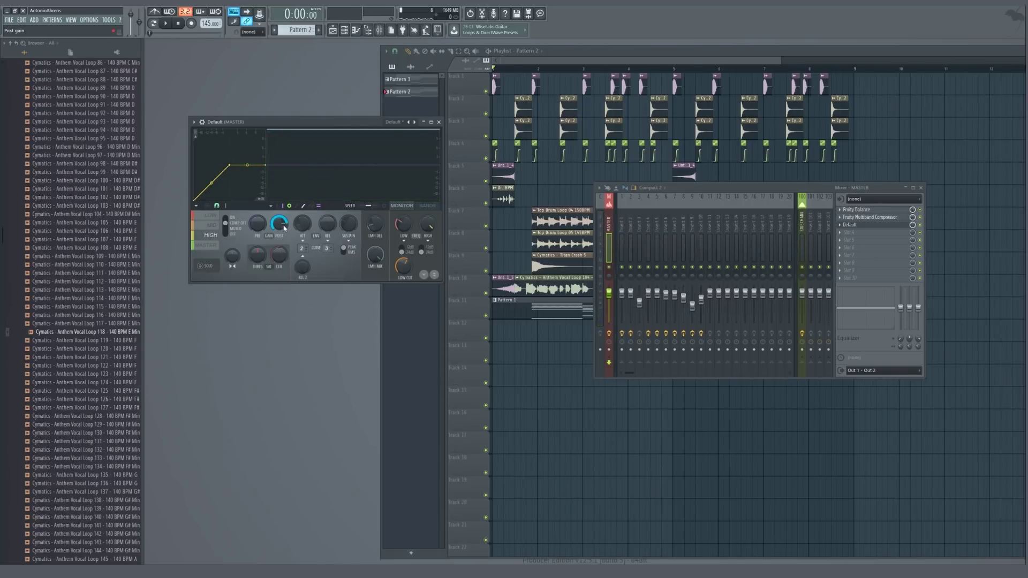
pyautogui.rightClick(284, 228)
pyautogui.click(305, 320)
pyautogui.click(207, 245)
pyautogui.press('space')
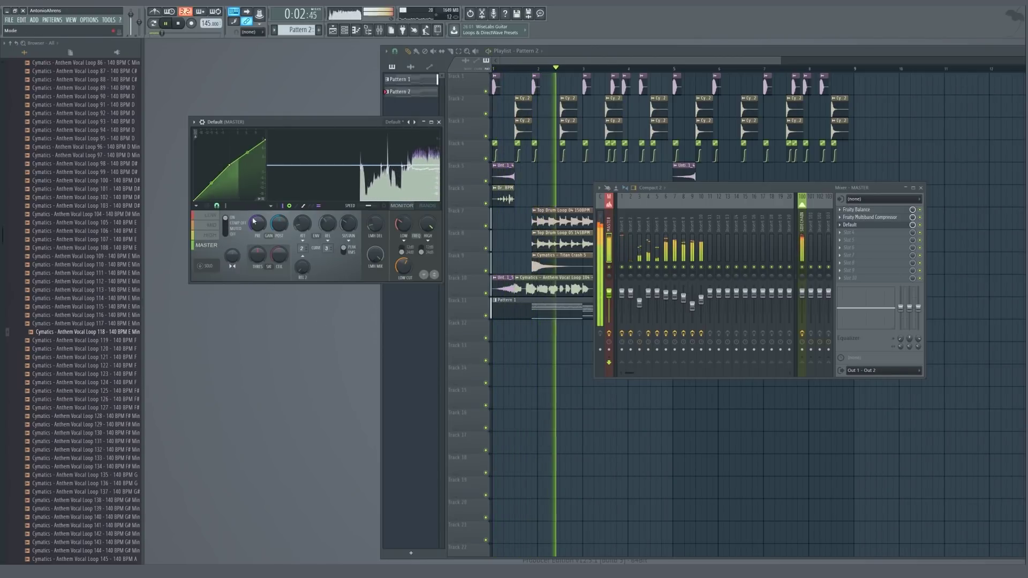
pyautogui.press('space')
pyautogui.press('space')
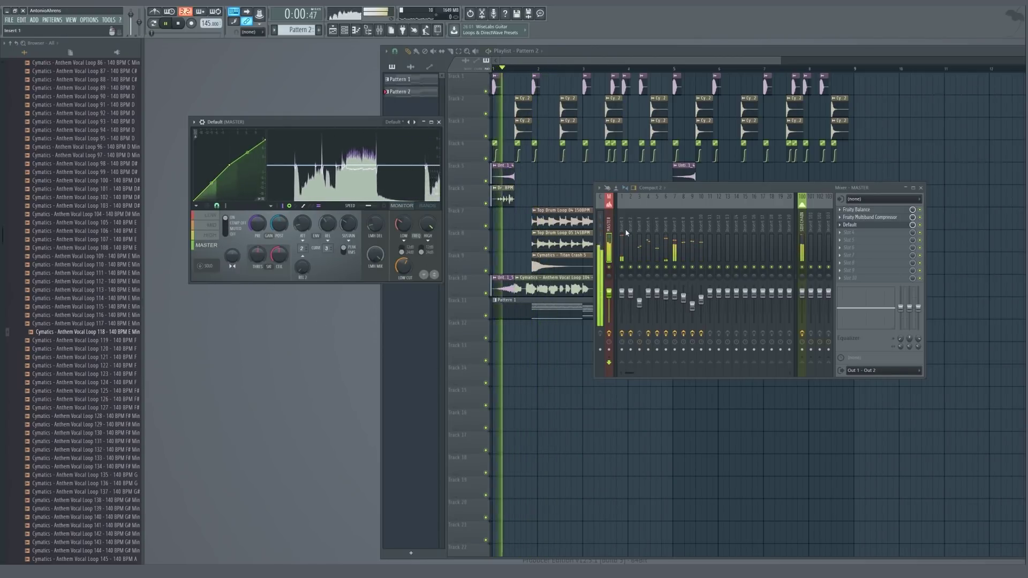
# Close the Maximus window and move the mixer beside the browser while playing through the drop, ending with playback stopped
pyautogui.click(608, 231)
pyautogui.press('space')
pyautogui.press('space')
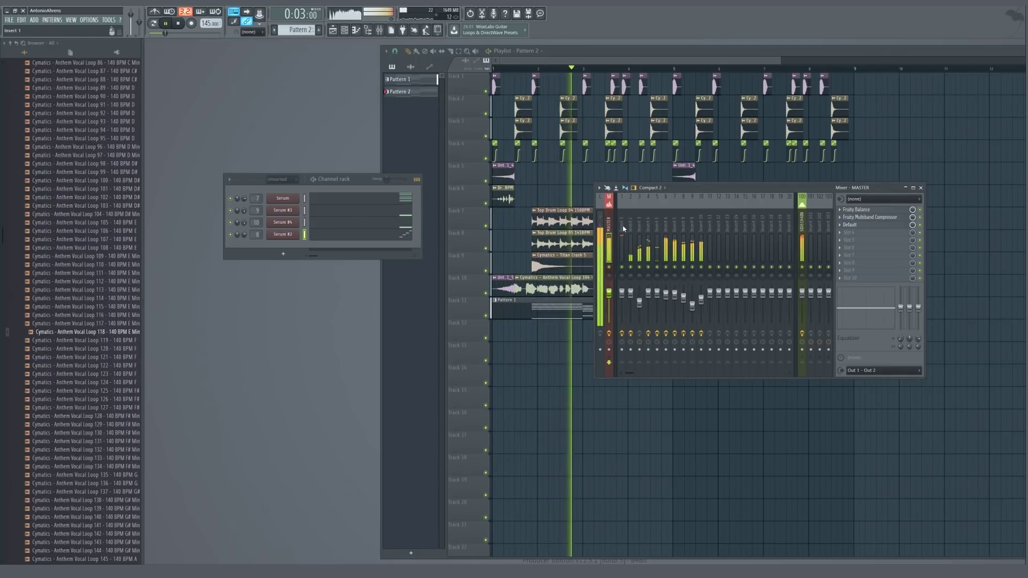
pyautogui.moveTo(661, 190); pyautogui.dragTo(356, 171)
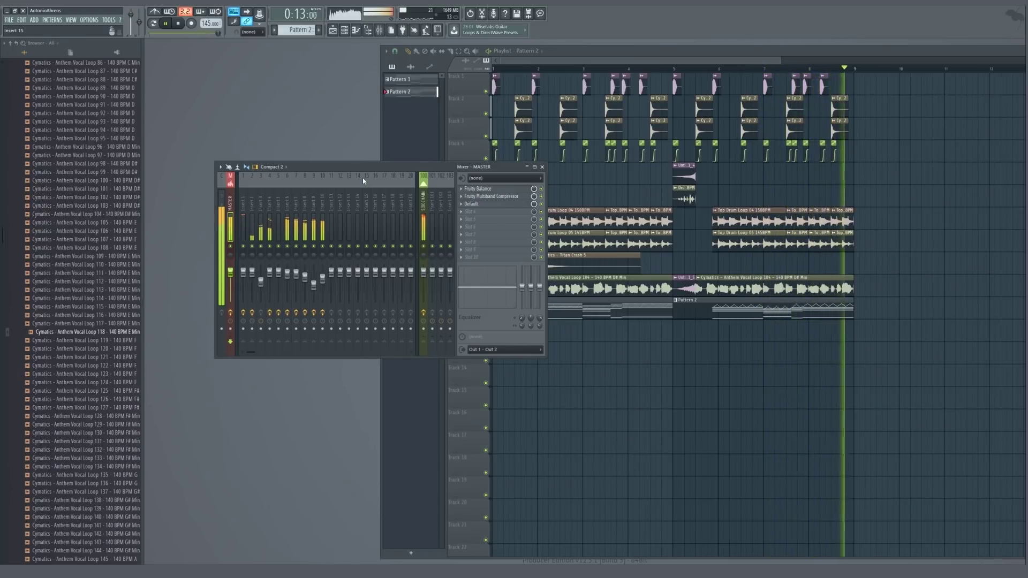
pyautogui.press('space')
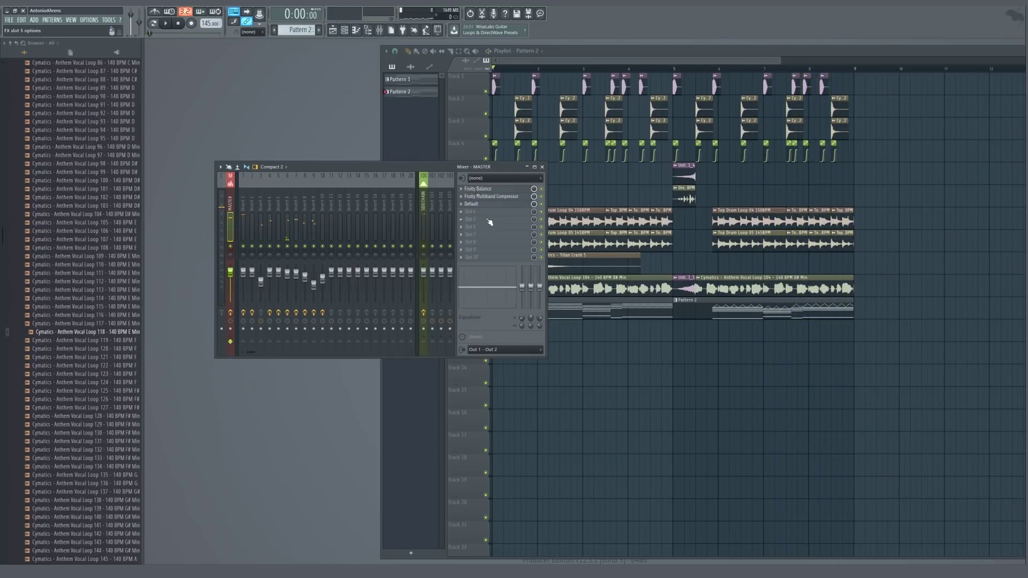